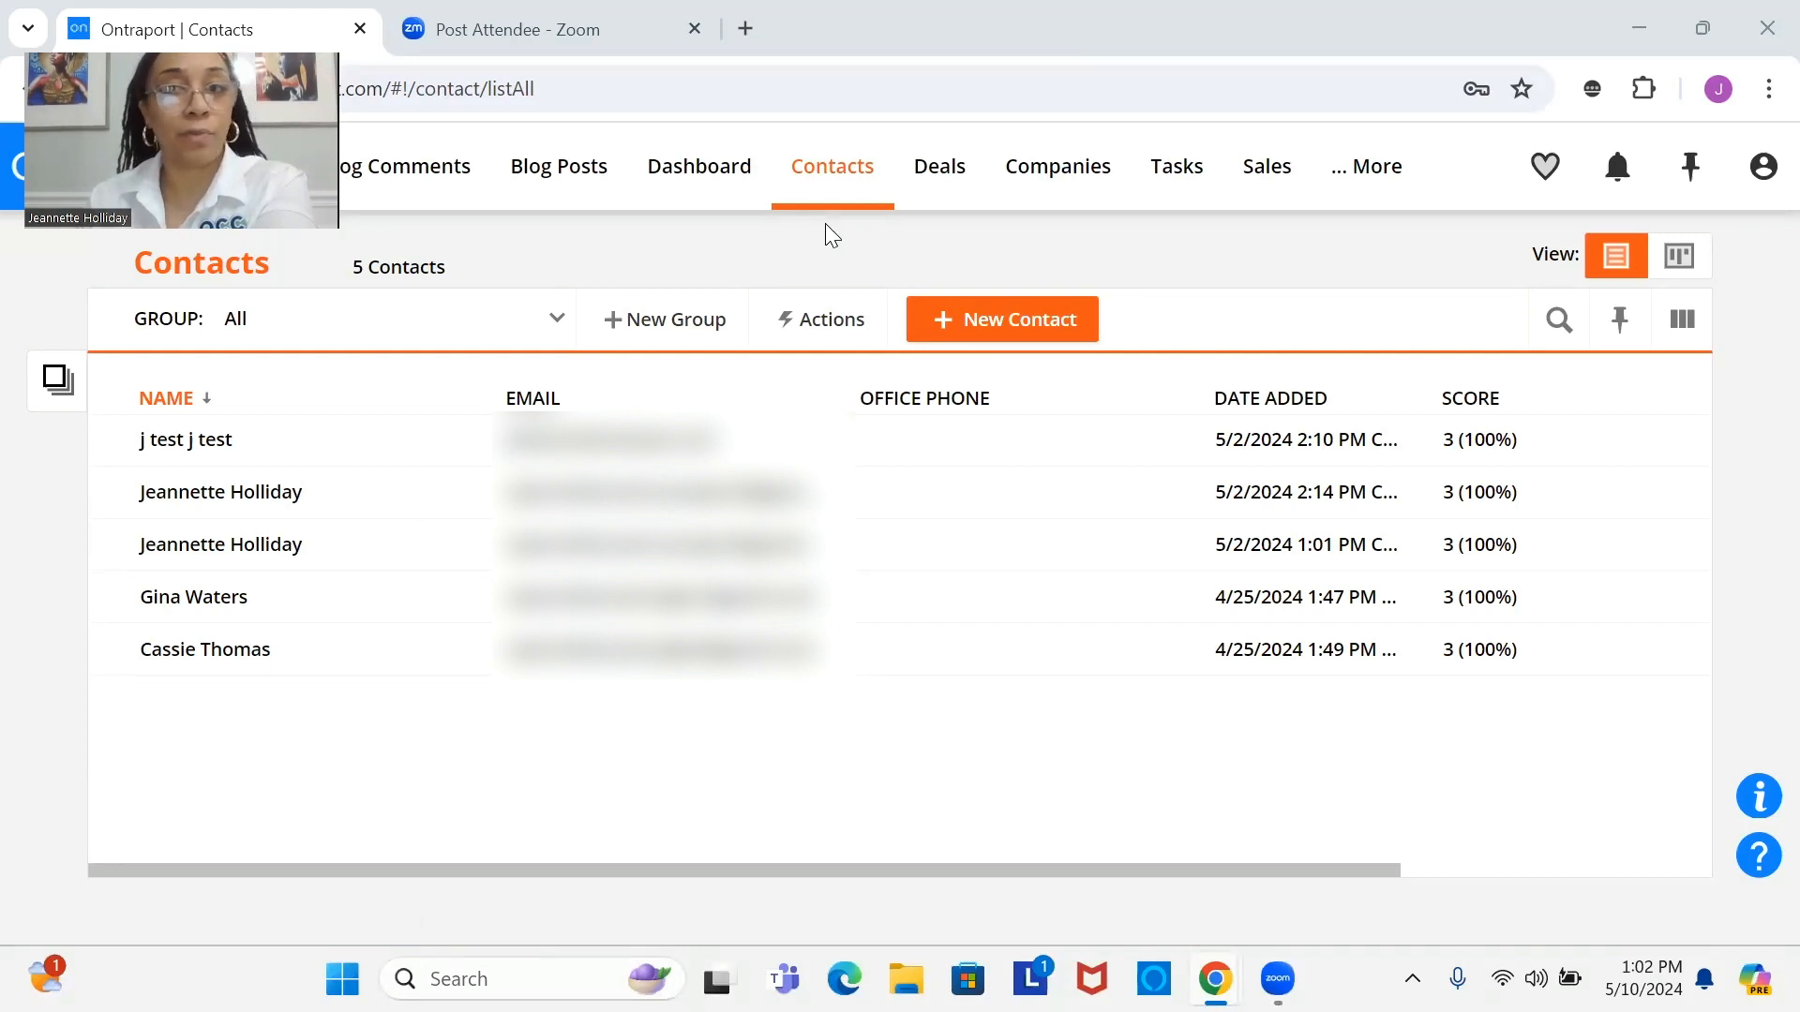
# Step: Open the OCC_INERNALFORM_PROSPECT2 landing page for editing from the list of landing pages
pyautogui.moveTo(1384, 192)
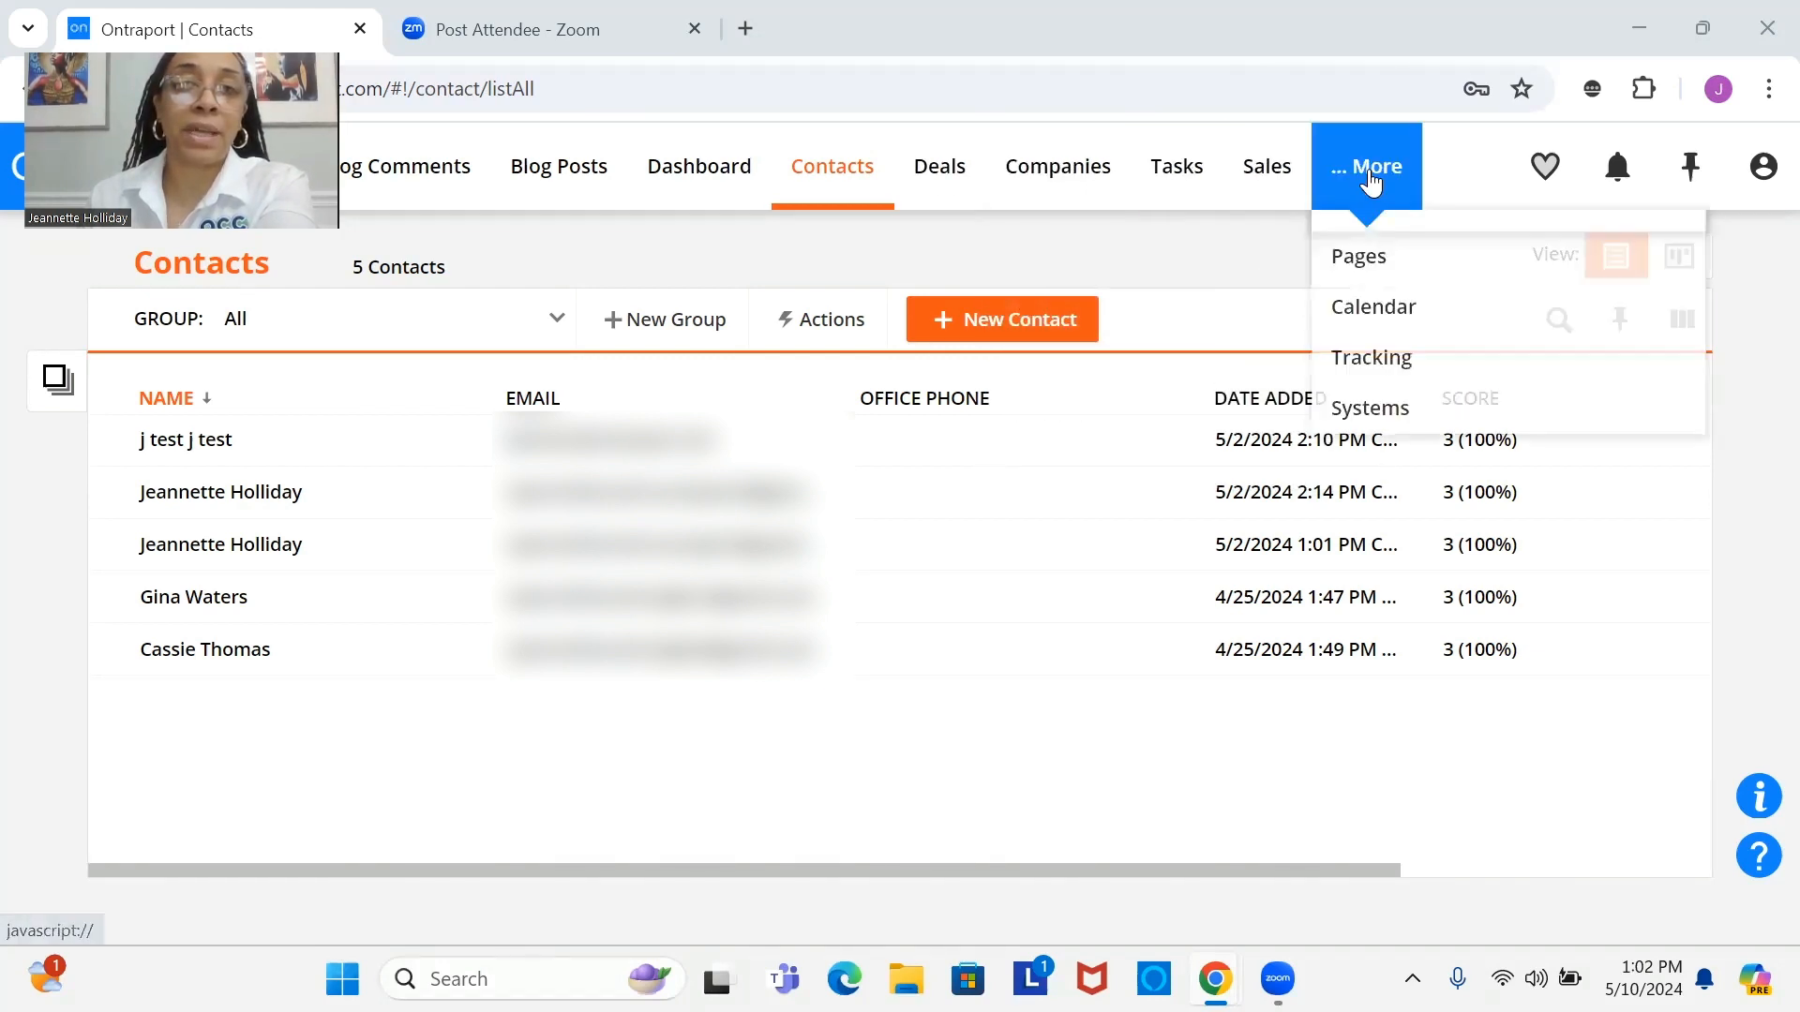
pyautogui.moveTo(1381, 264)
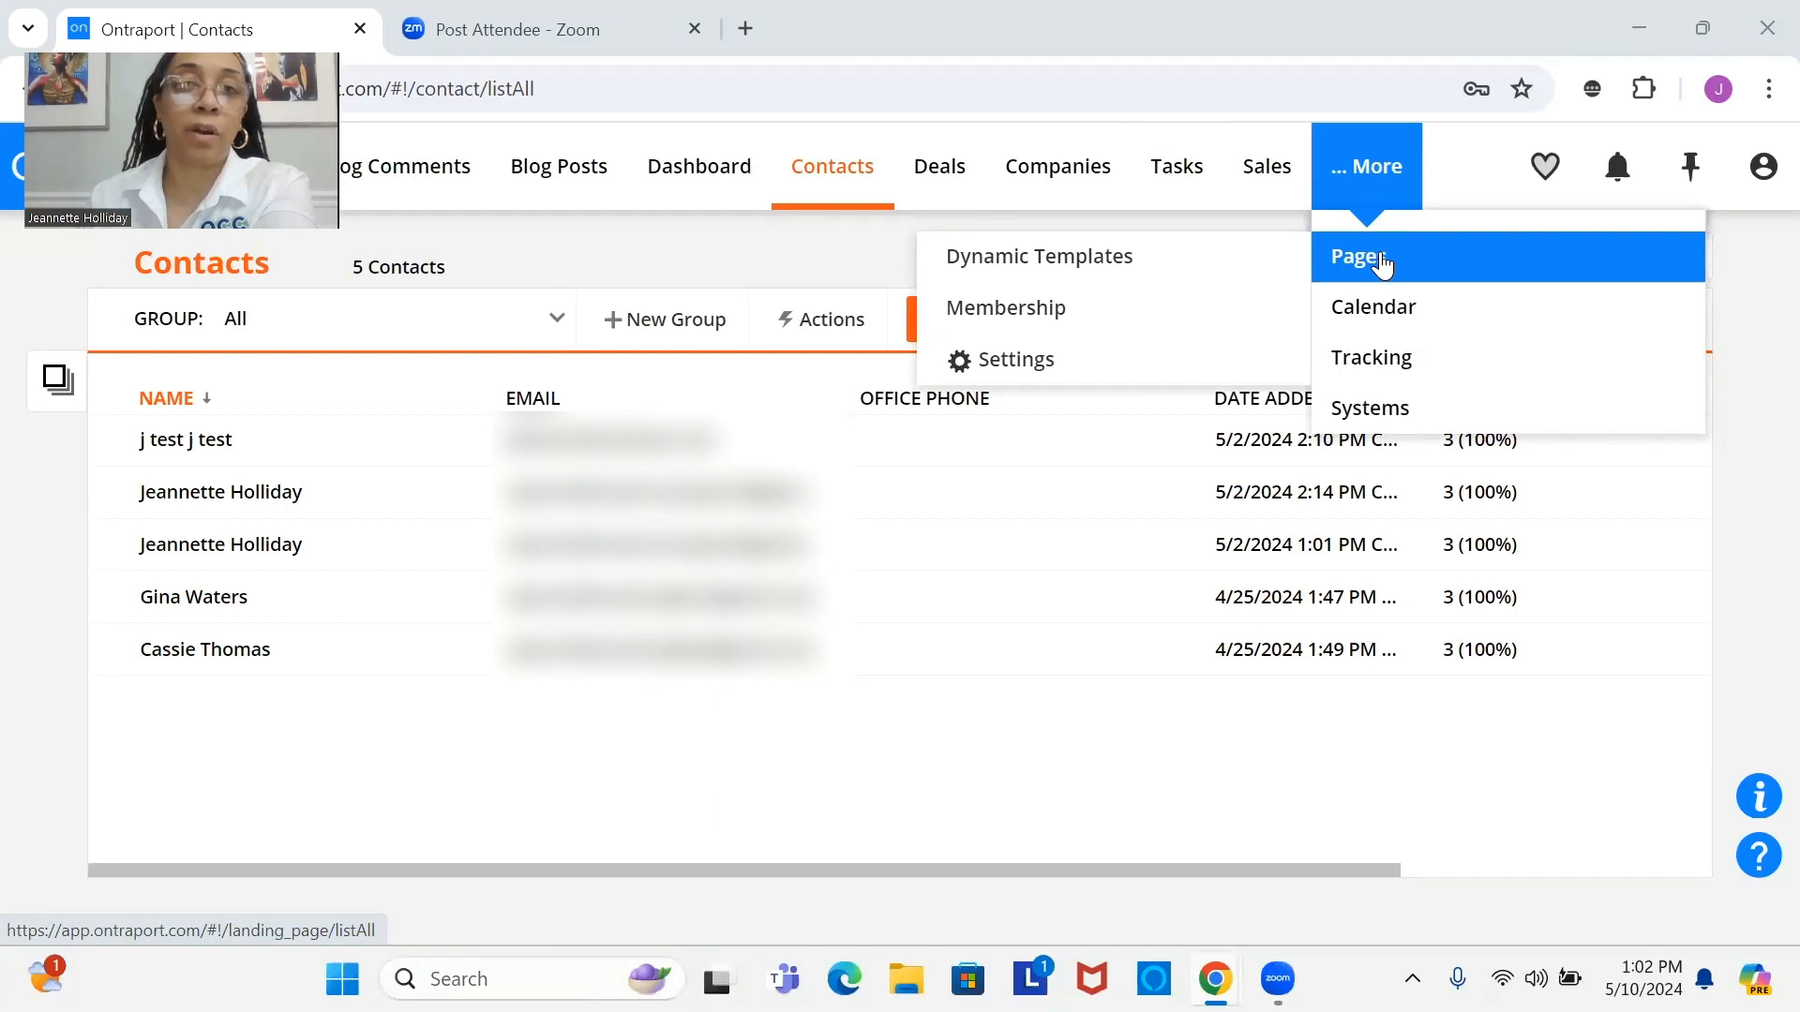
pyautogui.click(1382, 264)
pyautogui.moveTo(1385, 306)
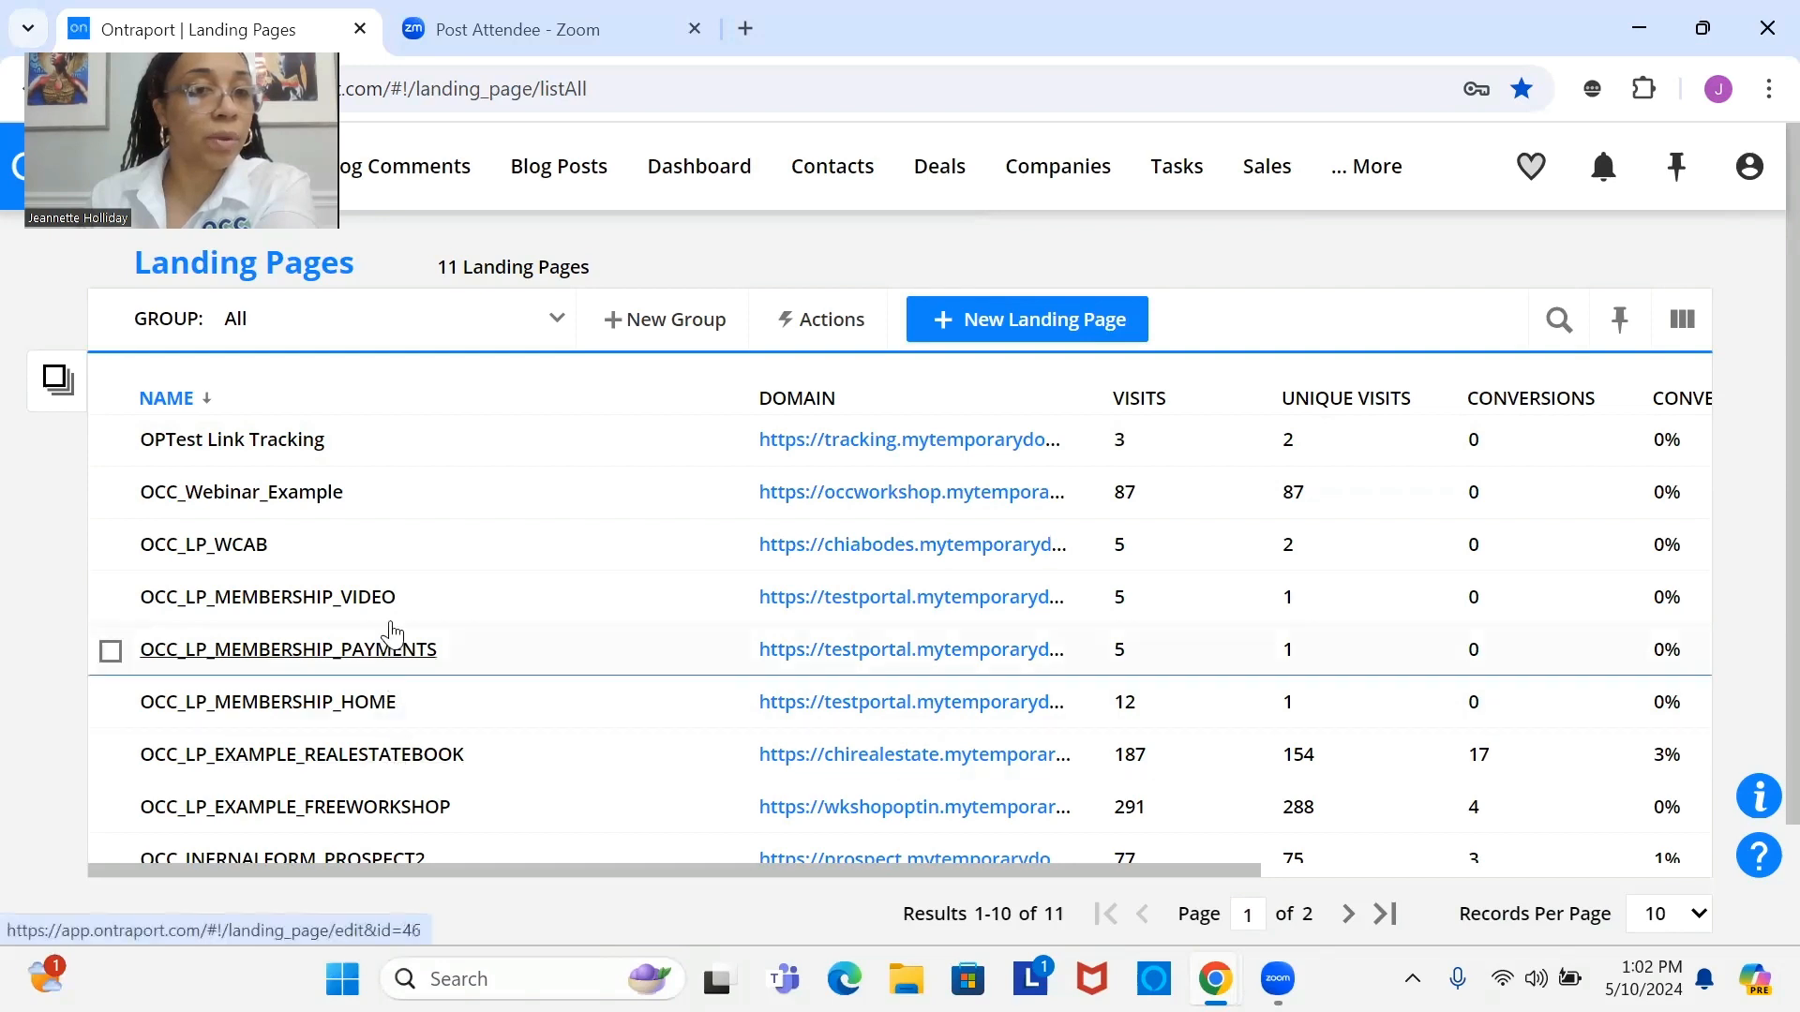
pyautogui.scroll(-2, 392, 619)
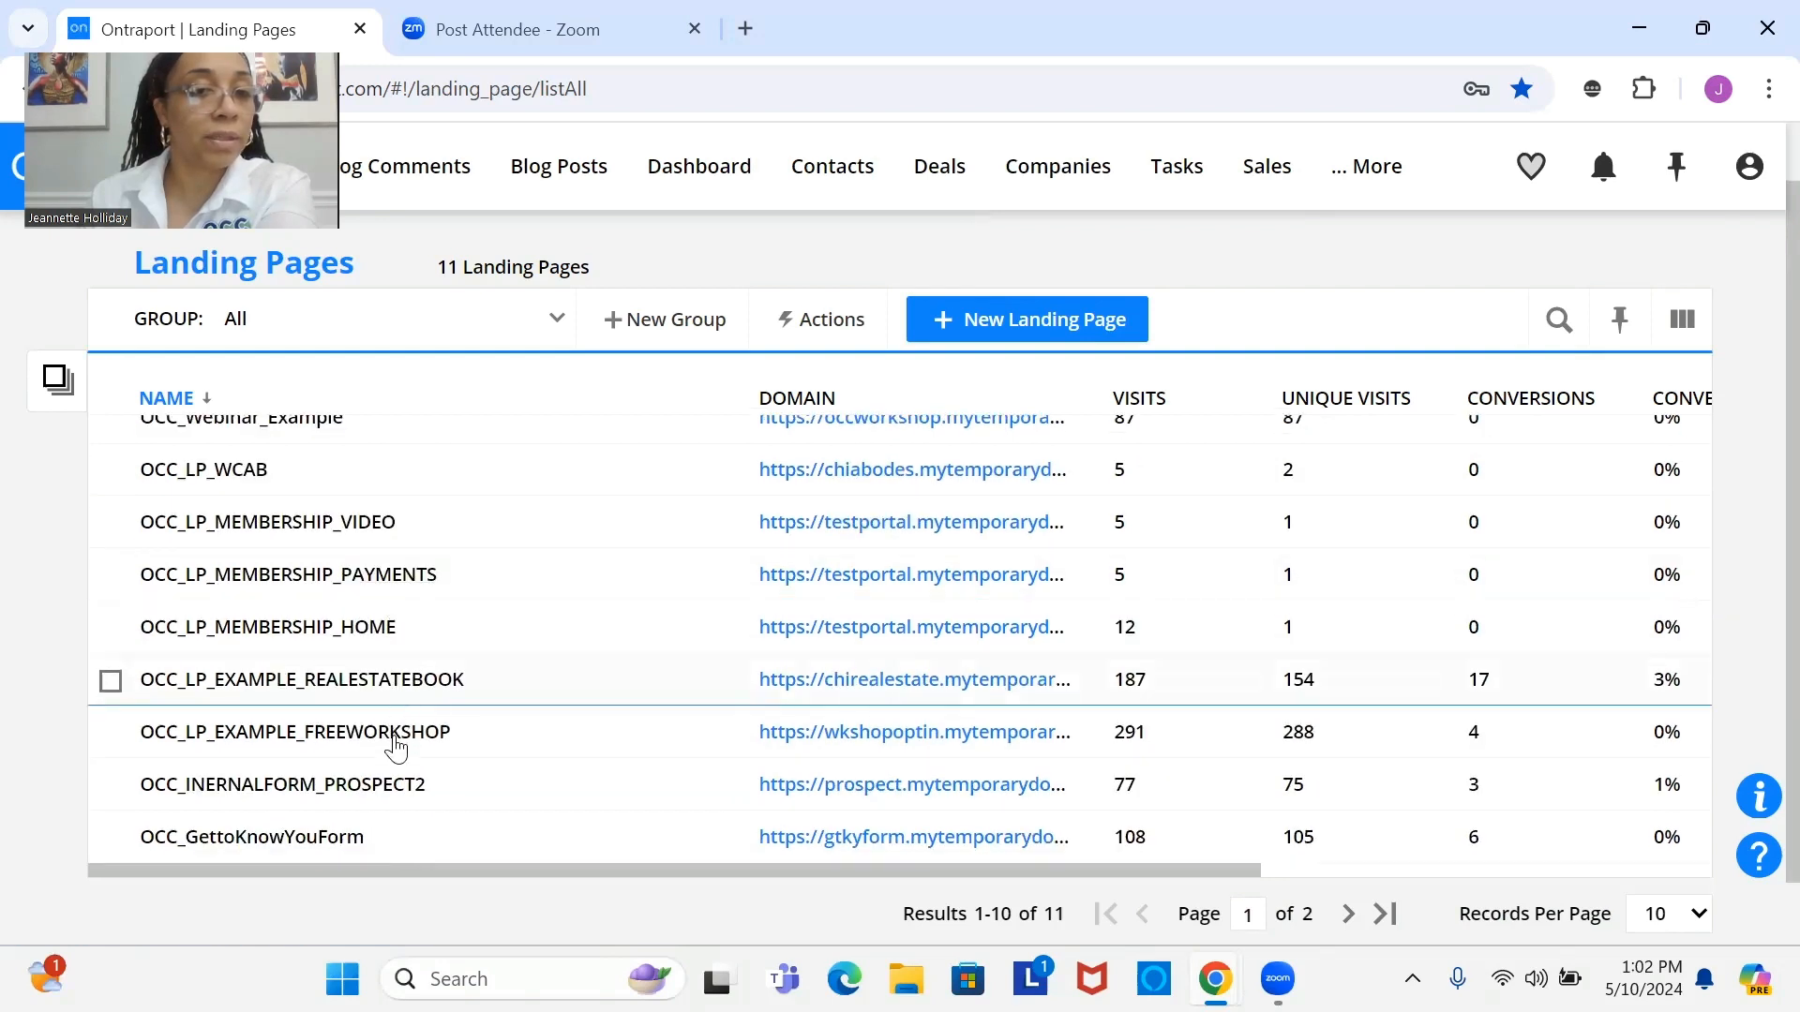
pyautogui.click(394, 797)
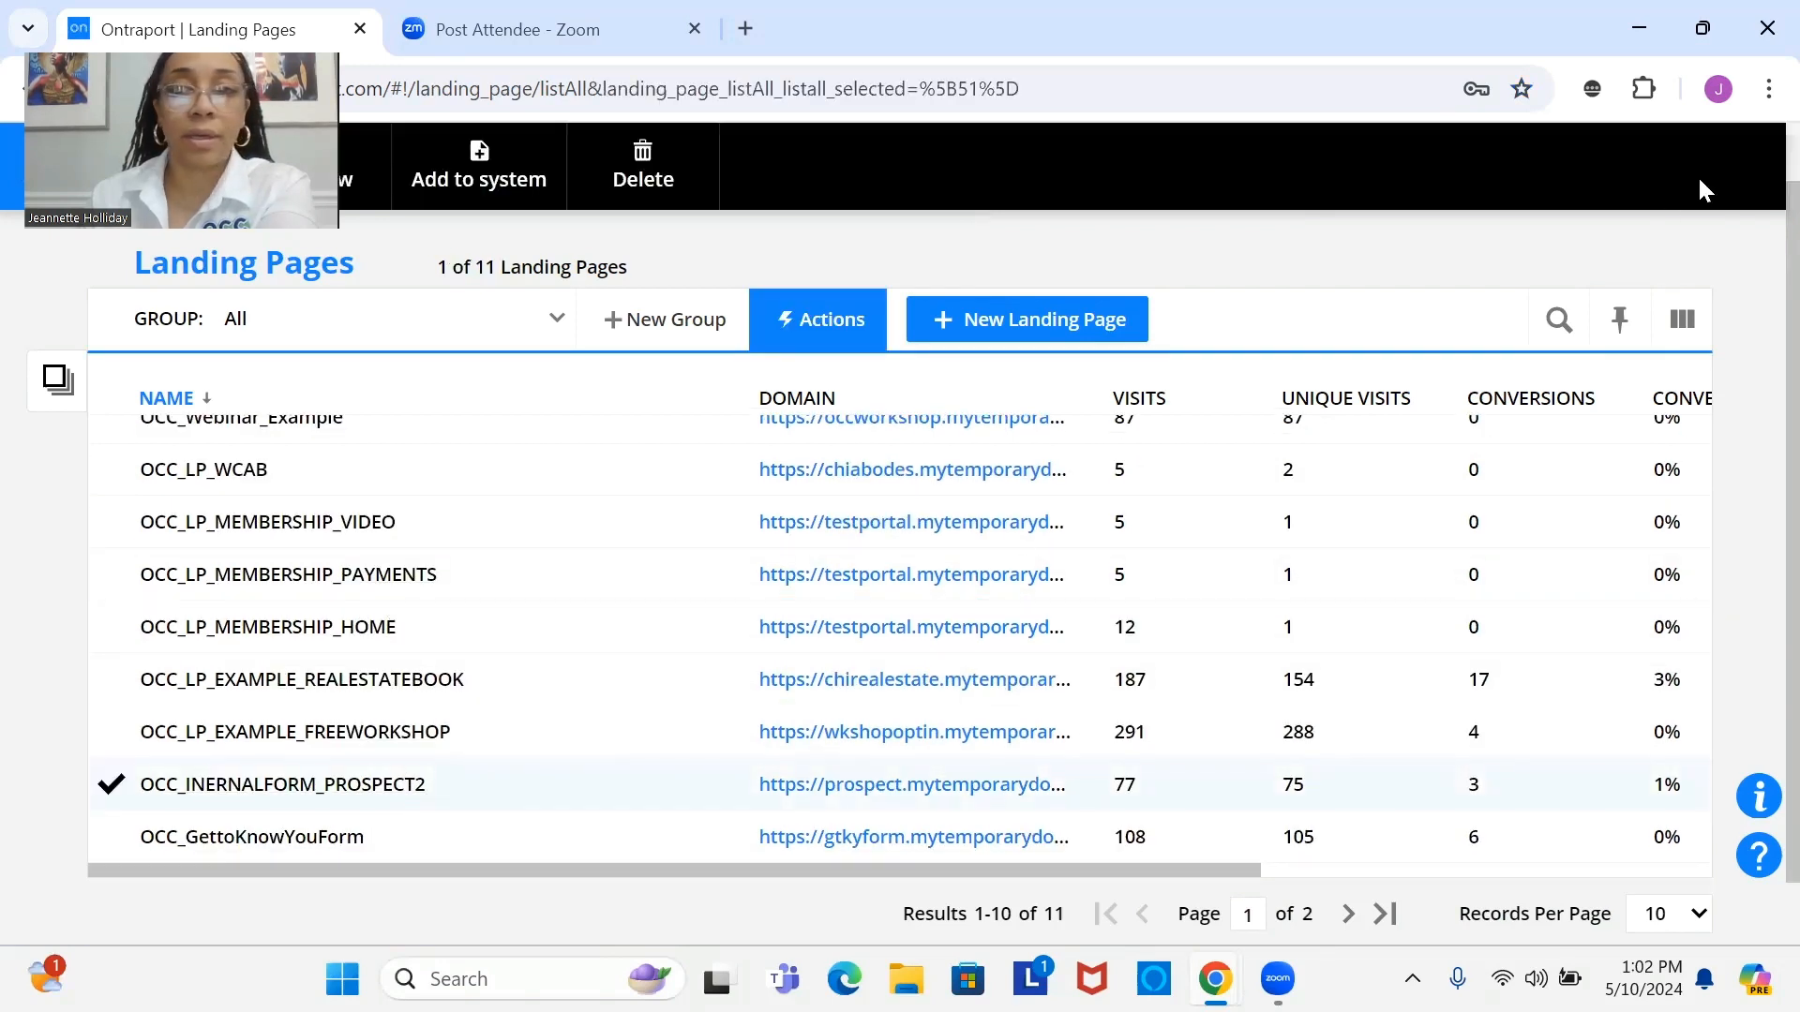
pyautogui.click(271, 795)
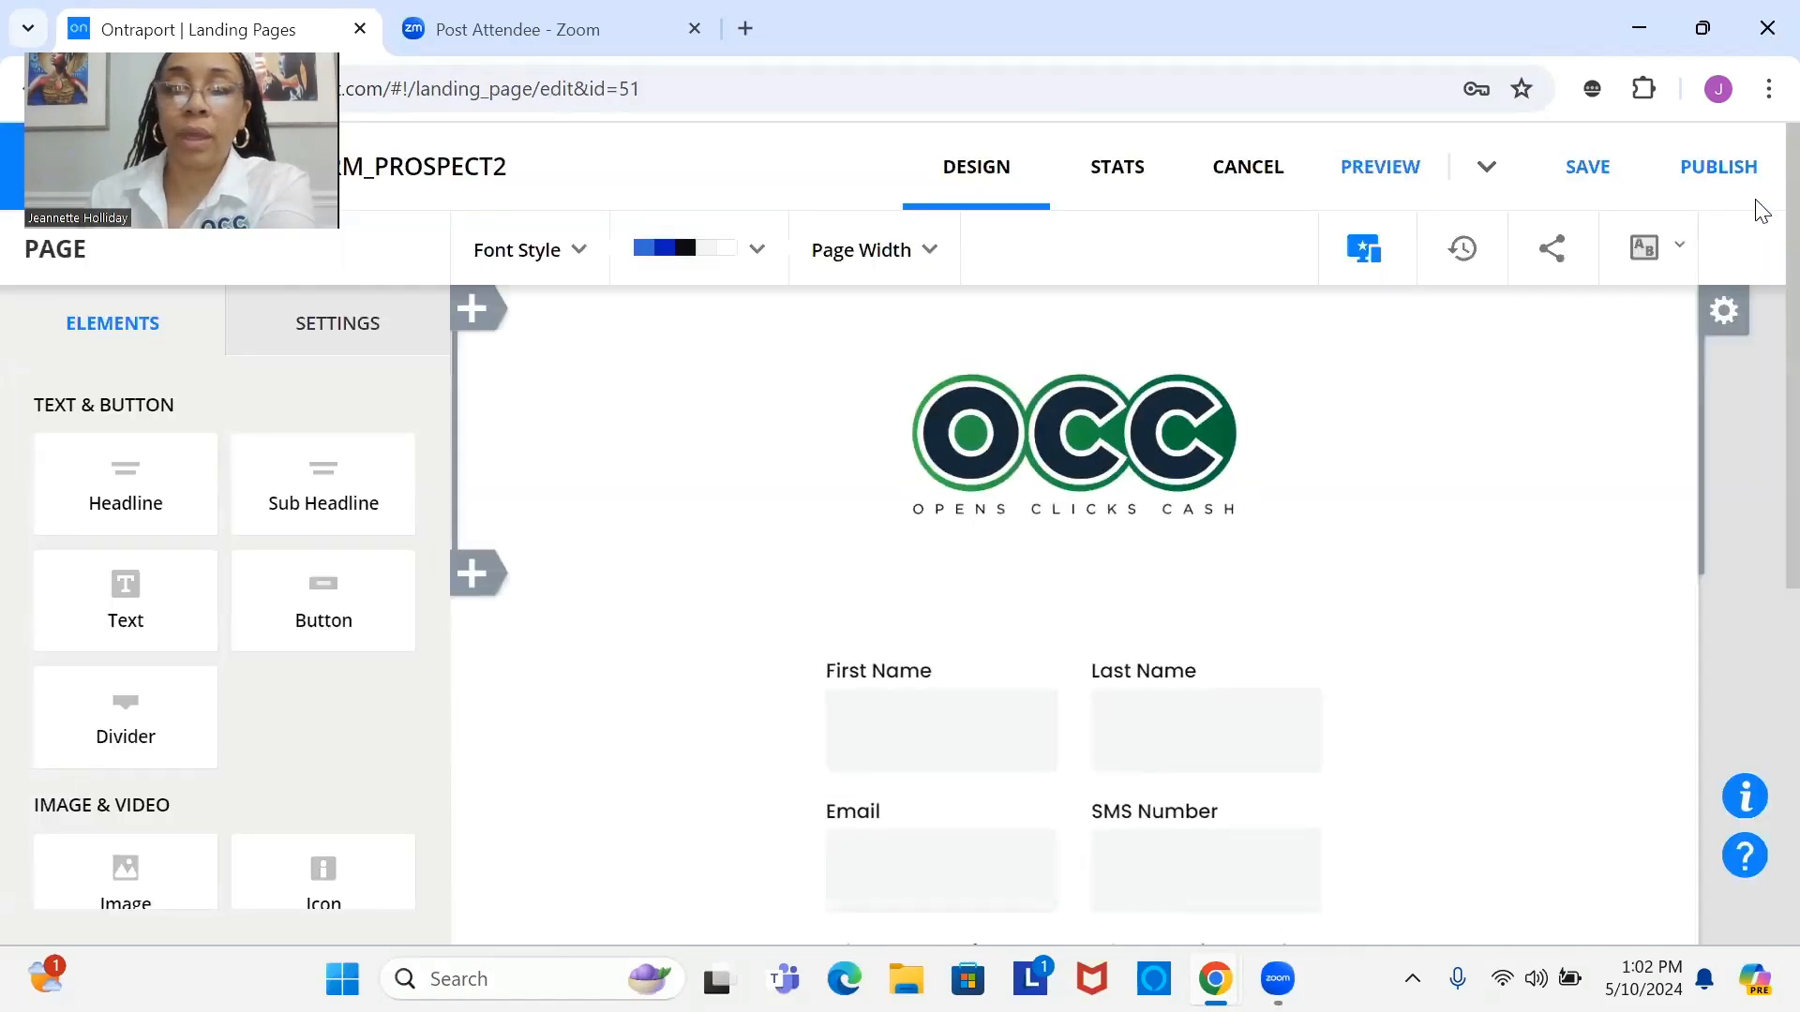
# Step: Review the prospect form's layout and fields from the OCC logo down to the Submit button
pyautogui.moveTo(1791, 208); pyautogui.dragTo(1791, 287)
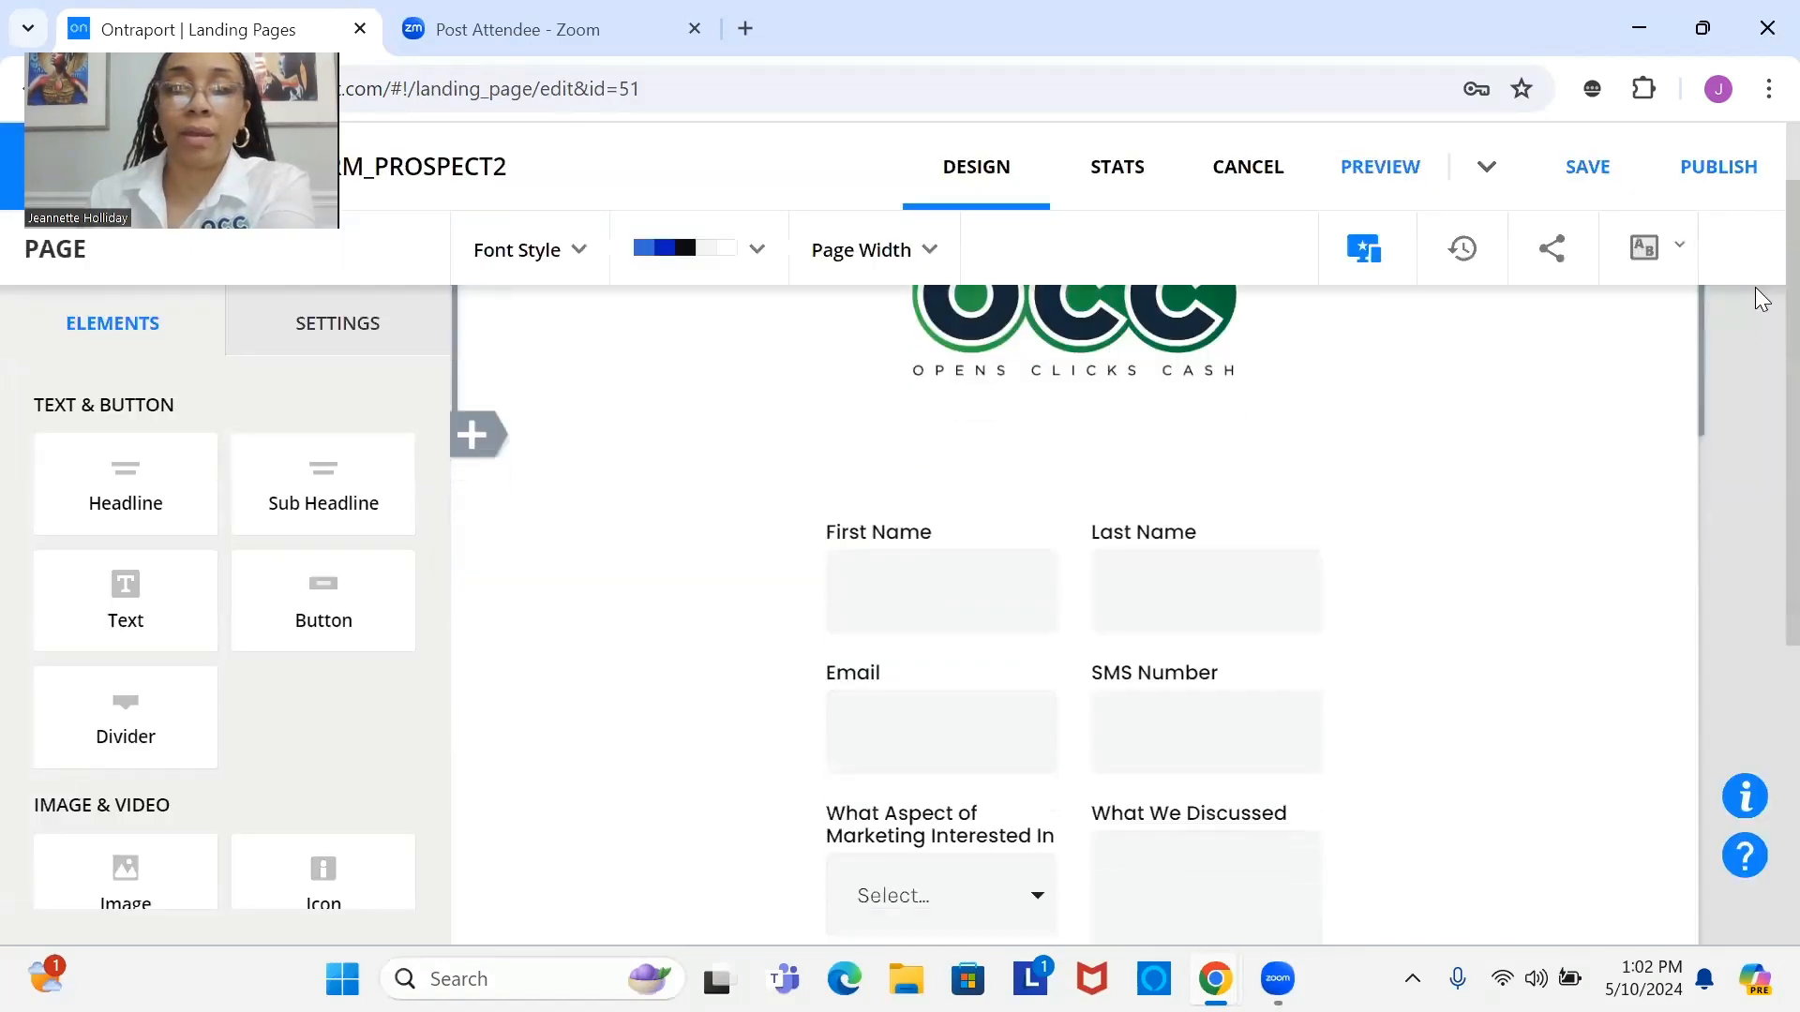
pyautogui.scroll(-2, 1762, 300)
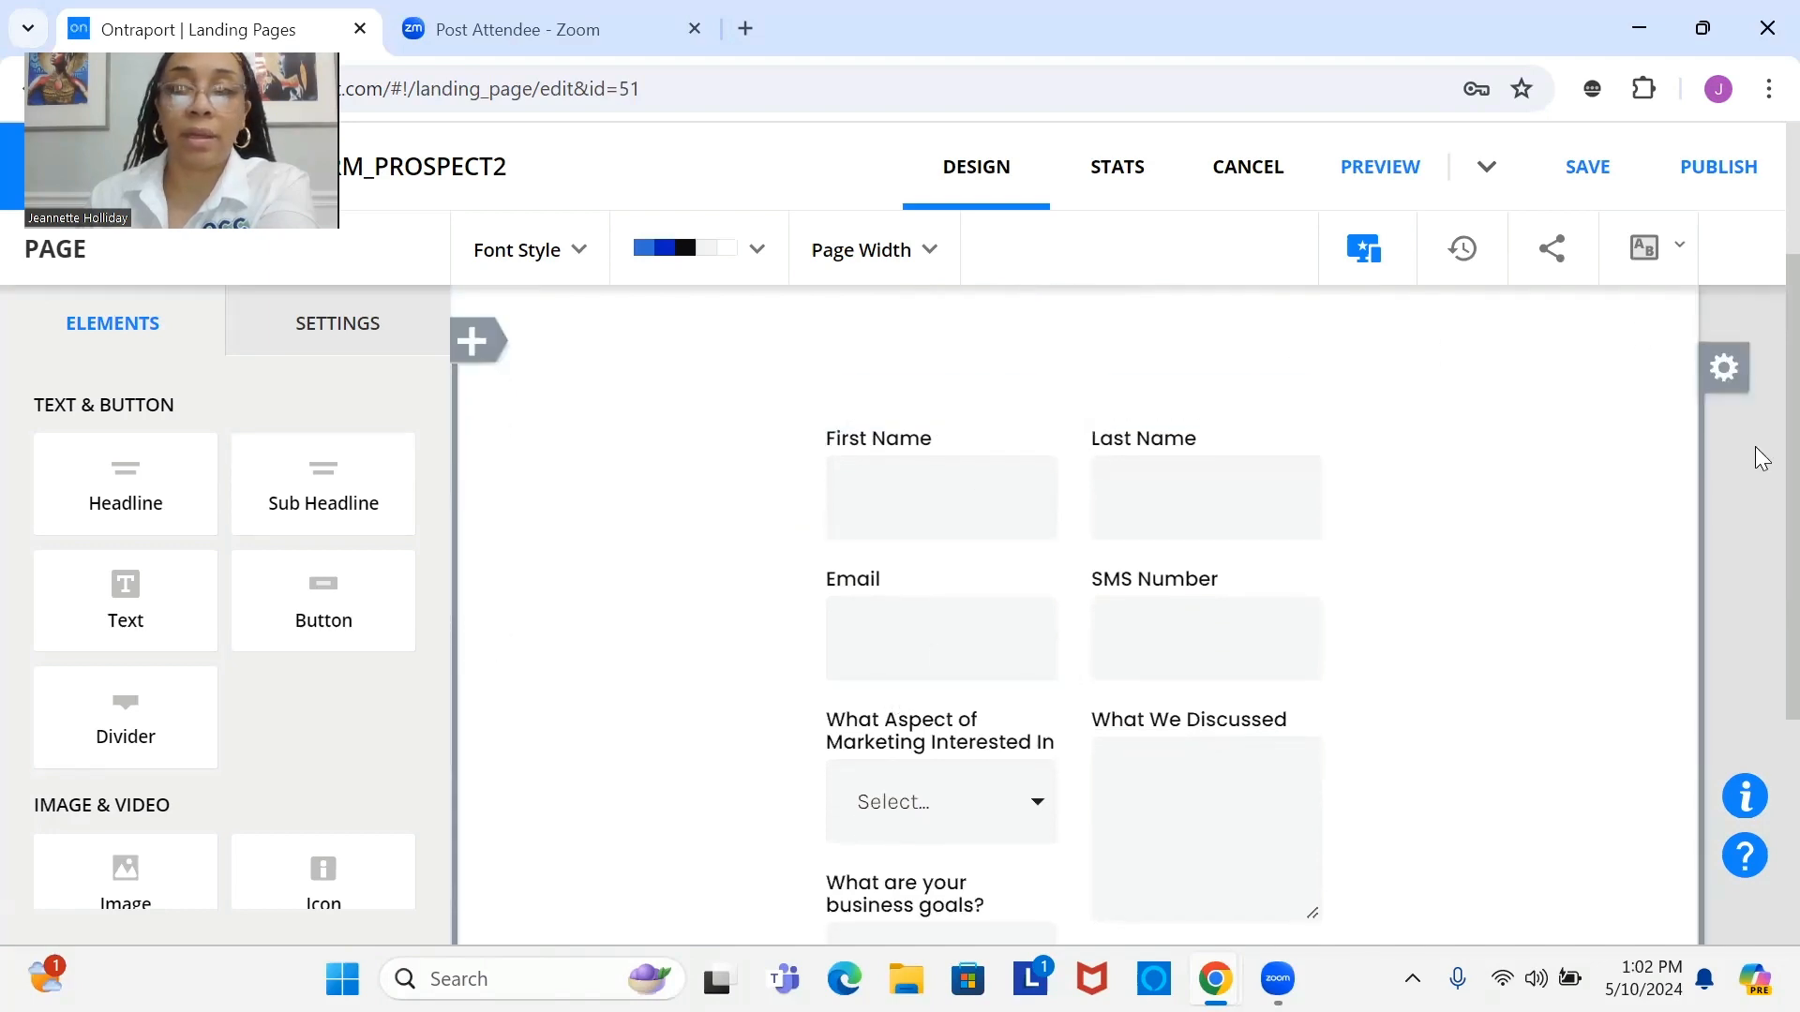
pyautogui.scroll(-3, 1754, 563)
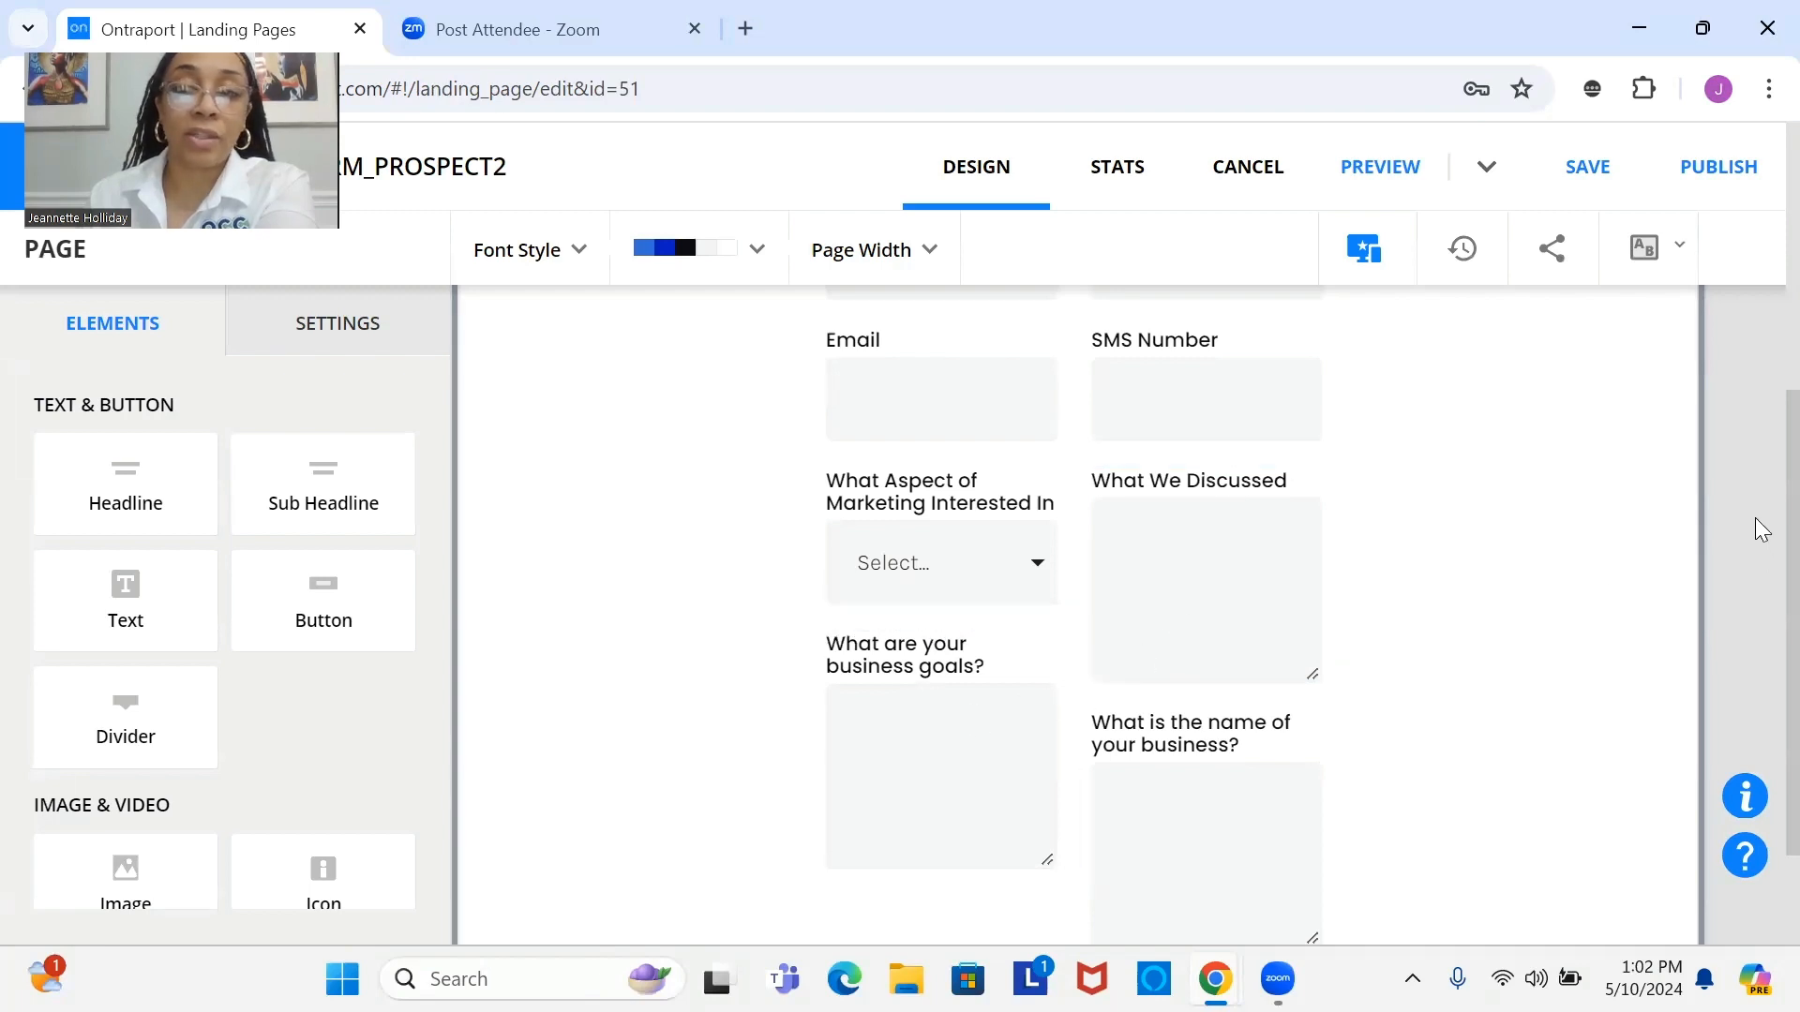
pyautogui.scroll(-2, 1755, 519)
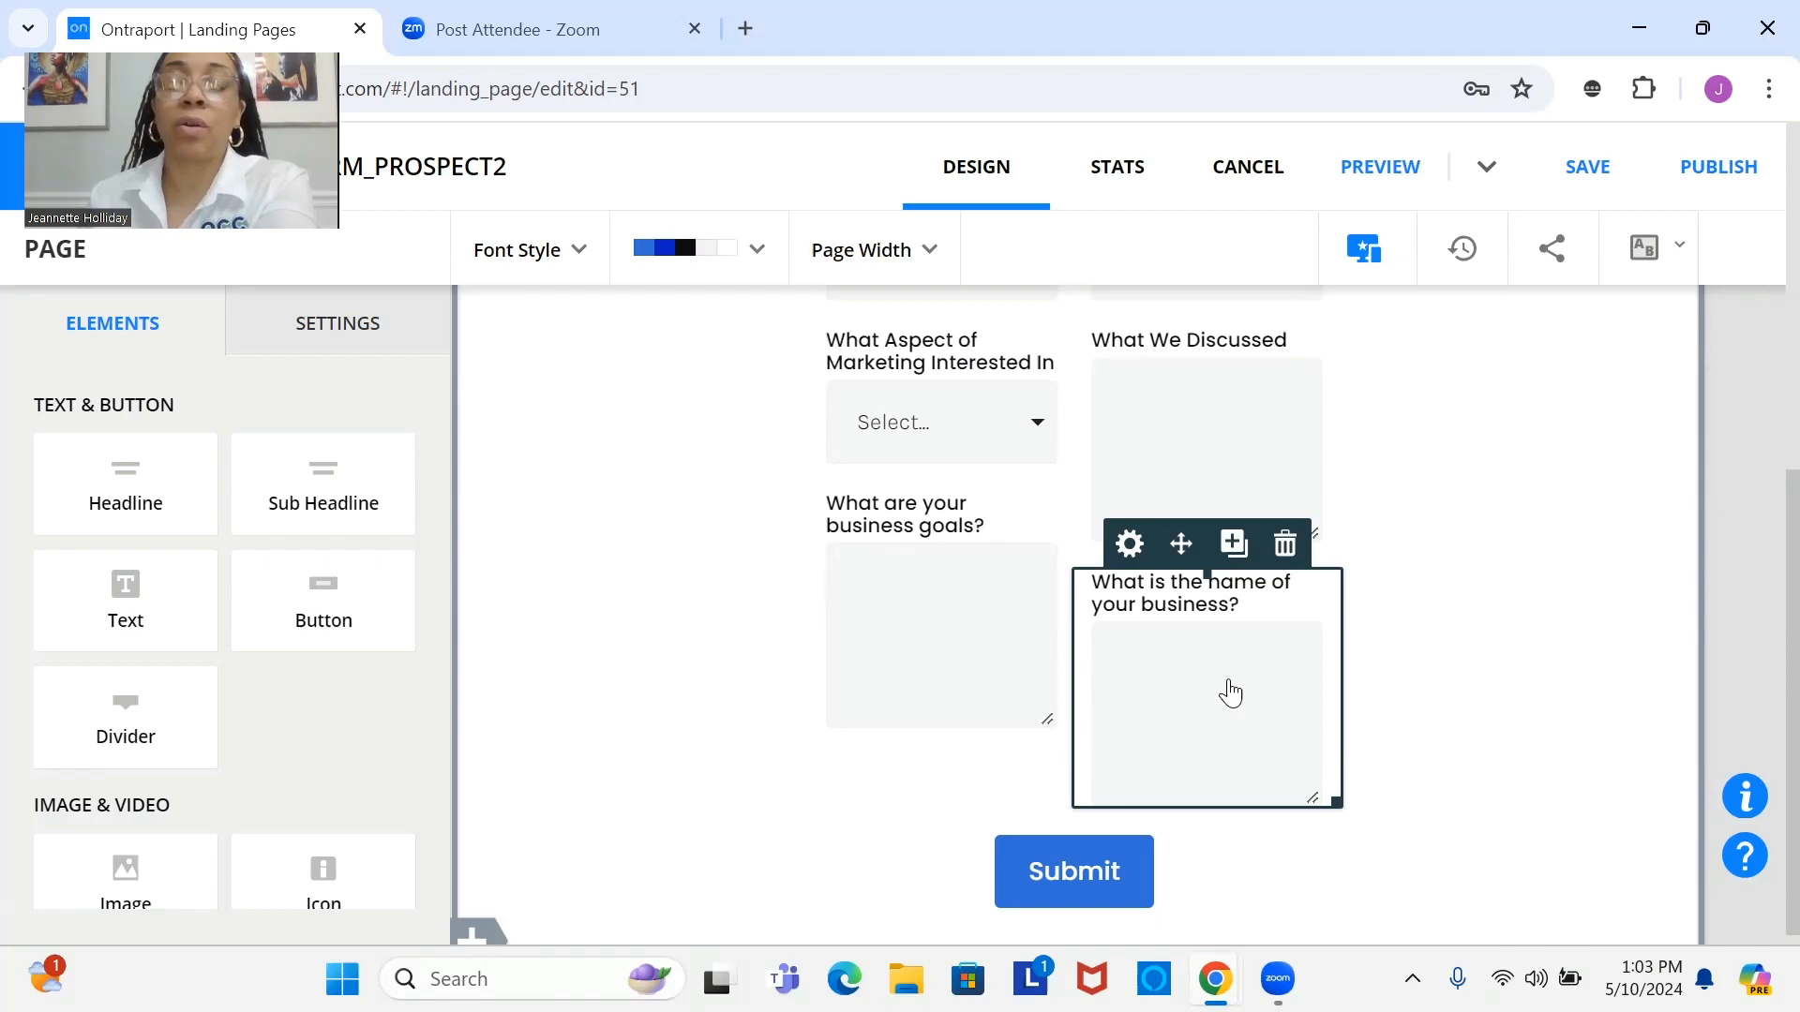
pyautogui.scroll(6, 1229, 646)
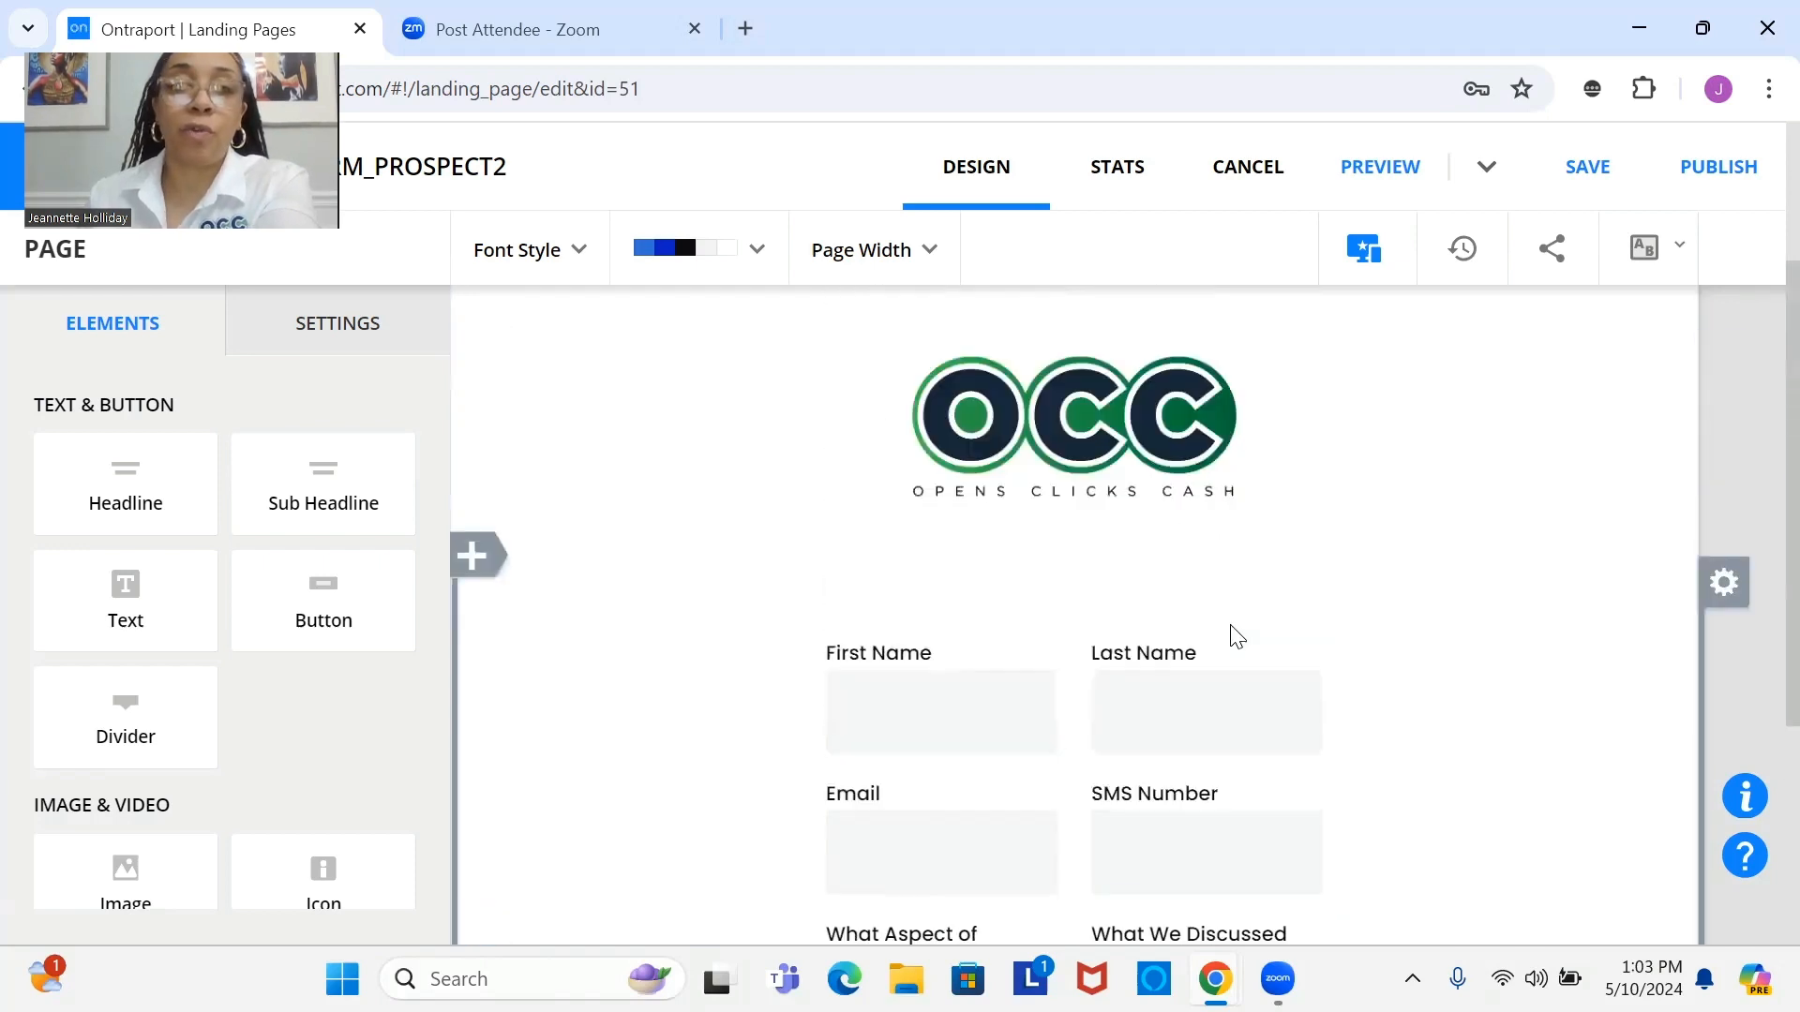
pyautogui.scroll(-2, 1016, 672)
pyautogui.scroll(-4, 1021, 697)
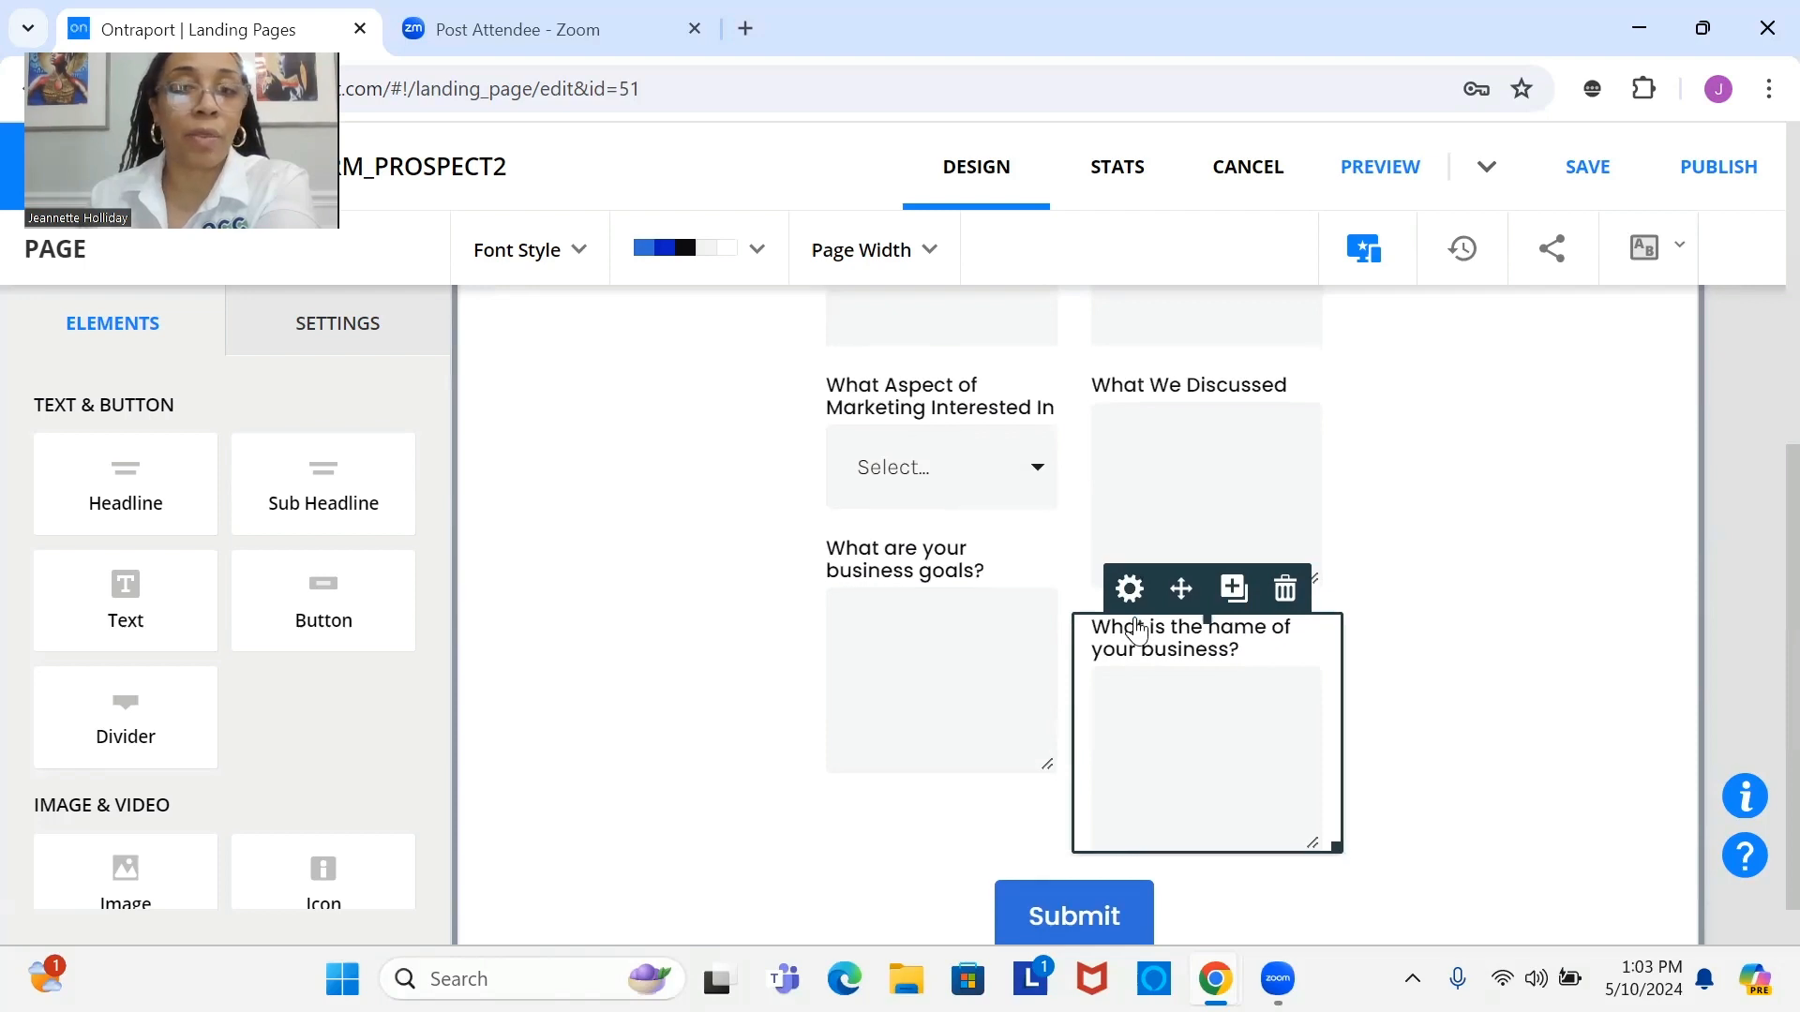
pyautogui.scroll(-1, 1137, 630)
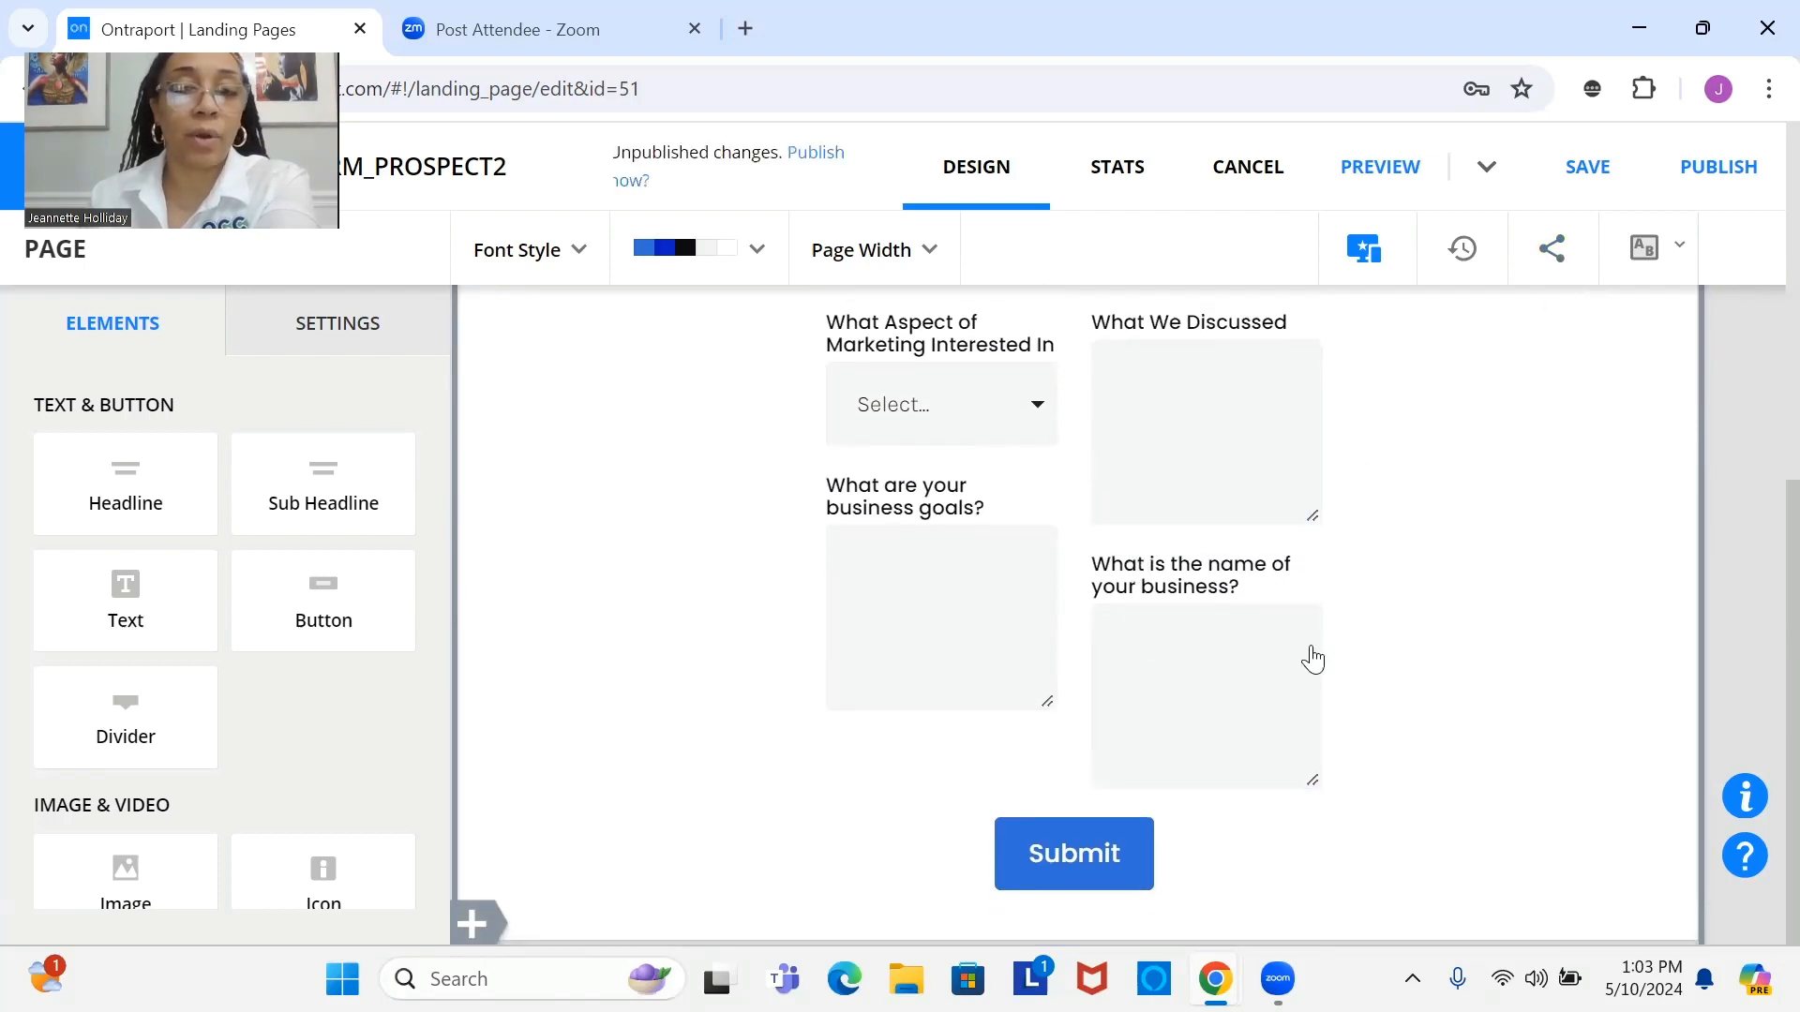
# Step: Save and republish the prospect landing page at its existing web address
pyautogui.click(1678, 173)
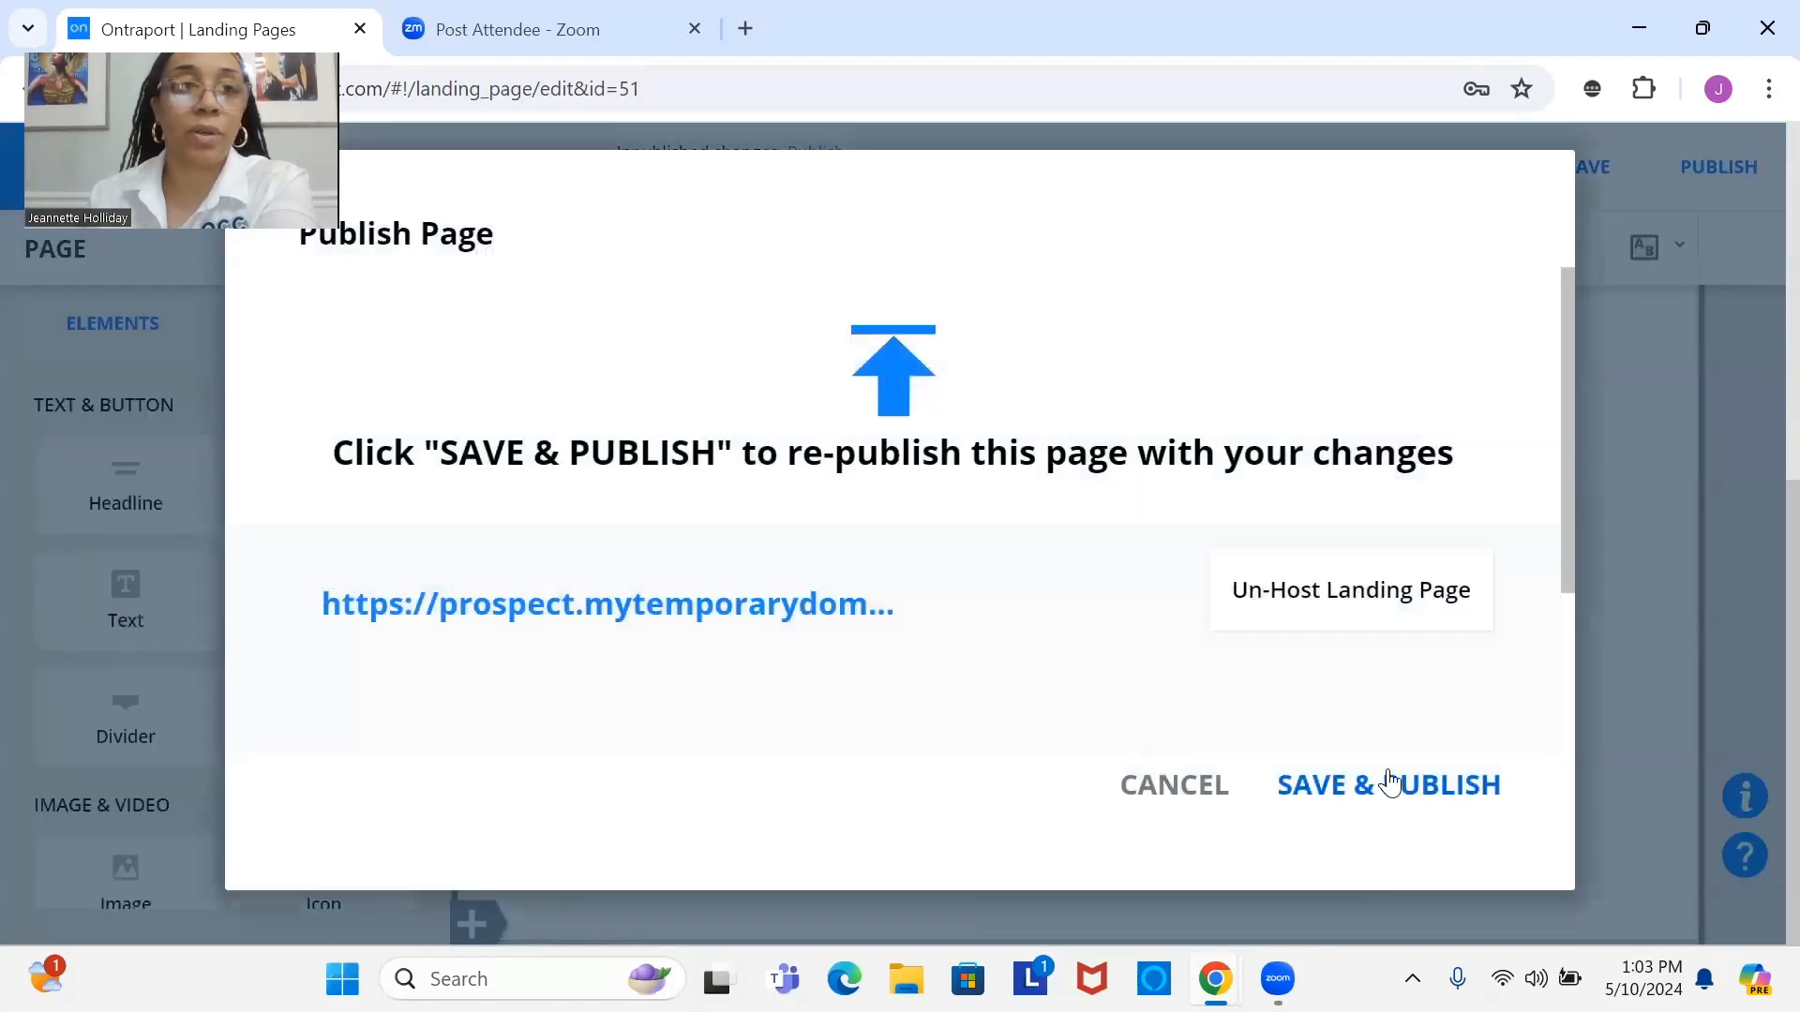
pyautogui.click(1389, 780)
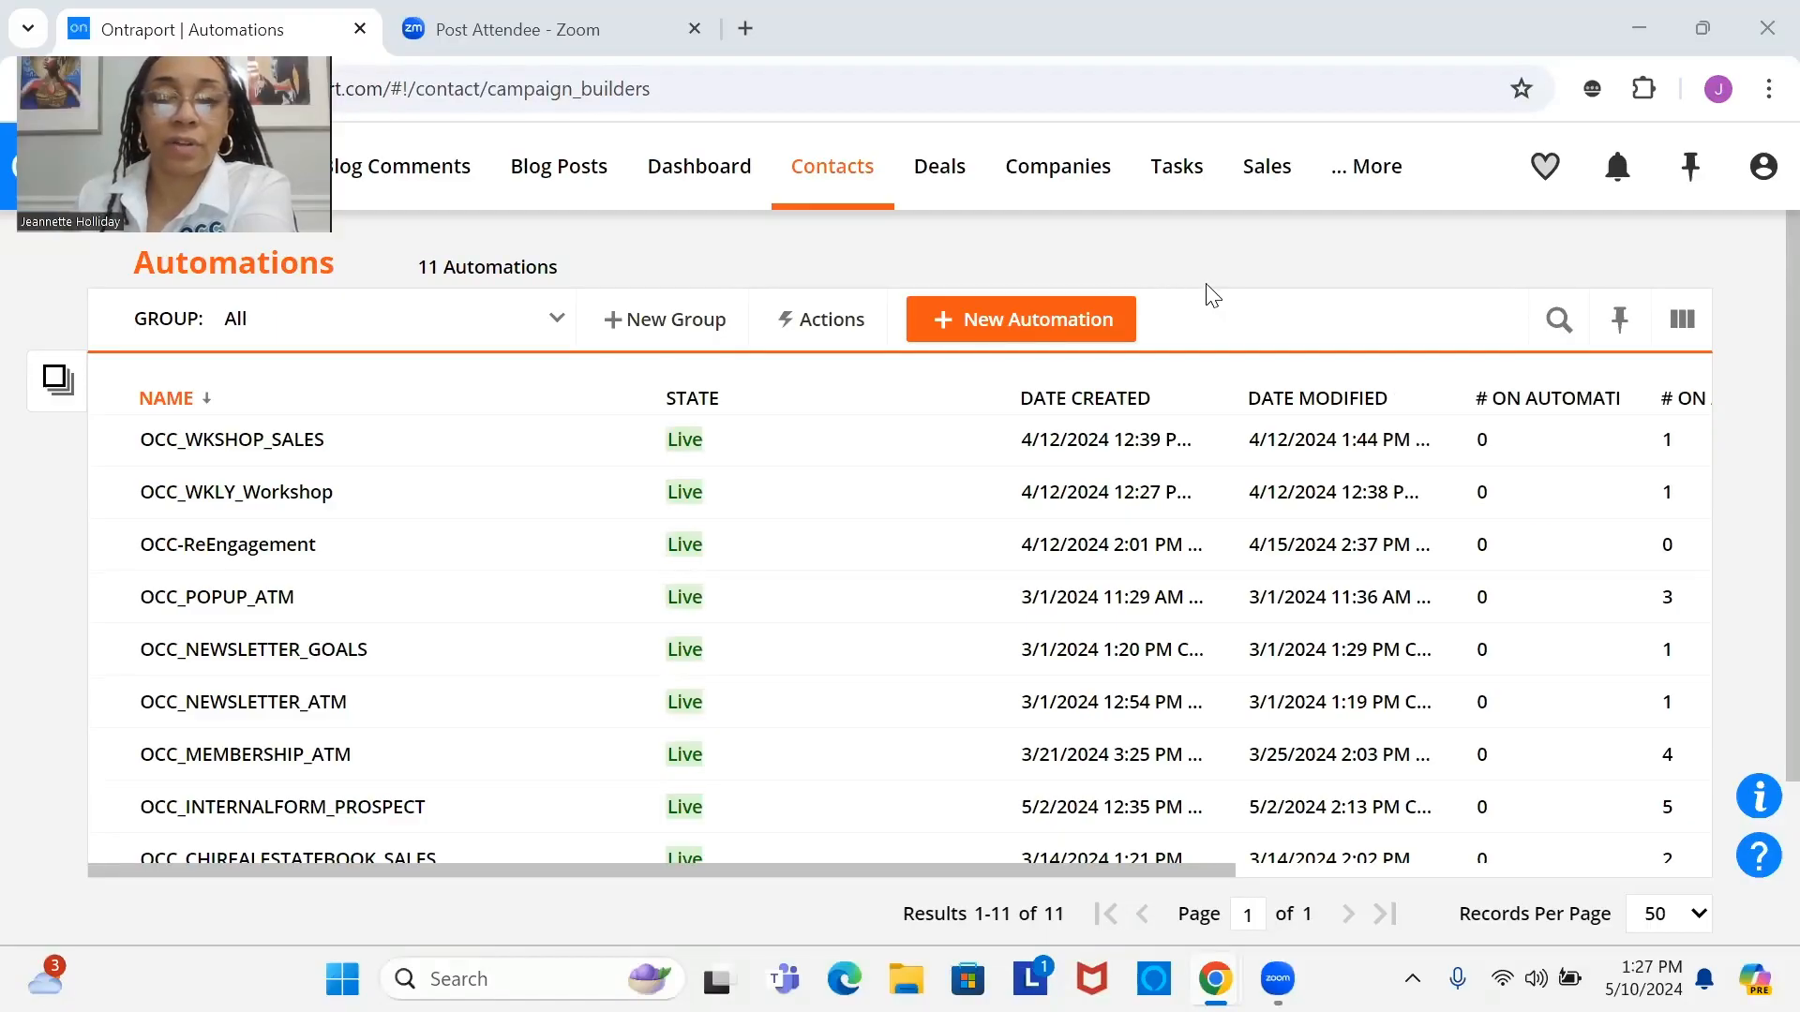
# Step: Create a contact automation from scratch, name it OCC_INTERNALFORM2_PROSPECT and collapse the navigation map
pyautogui.click(1026, 336)
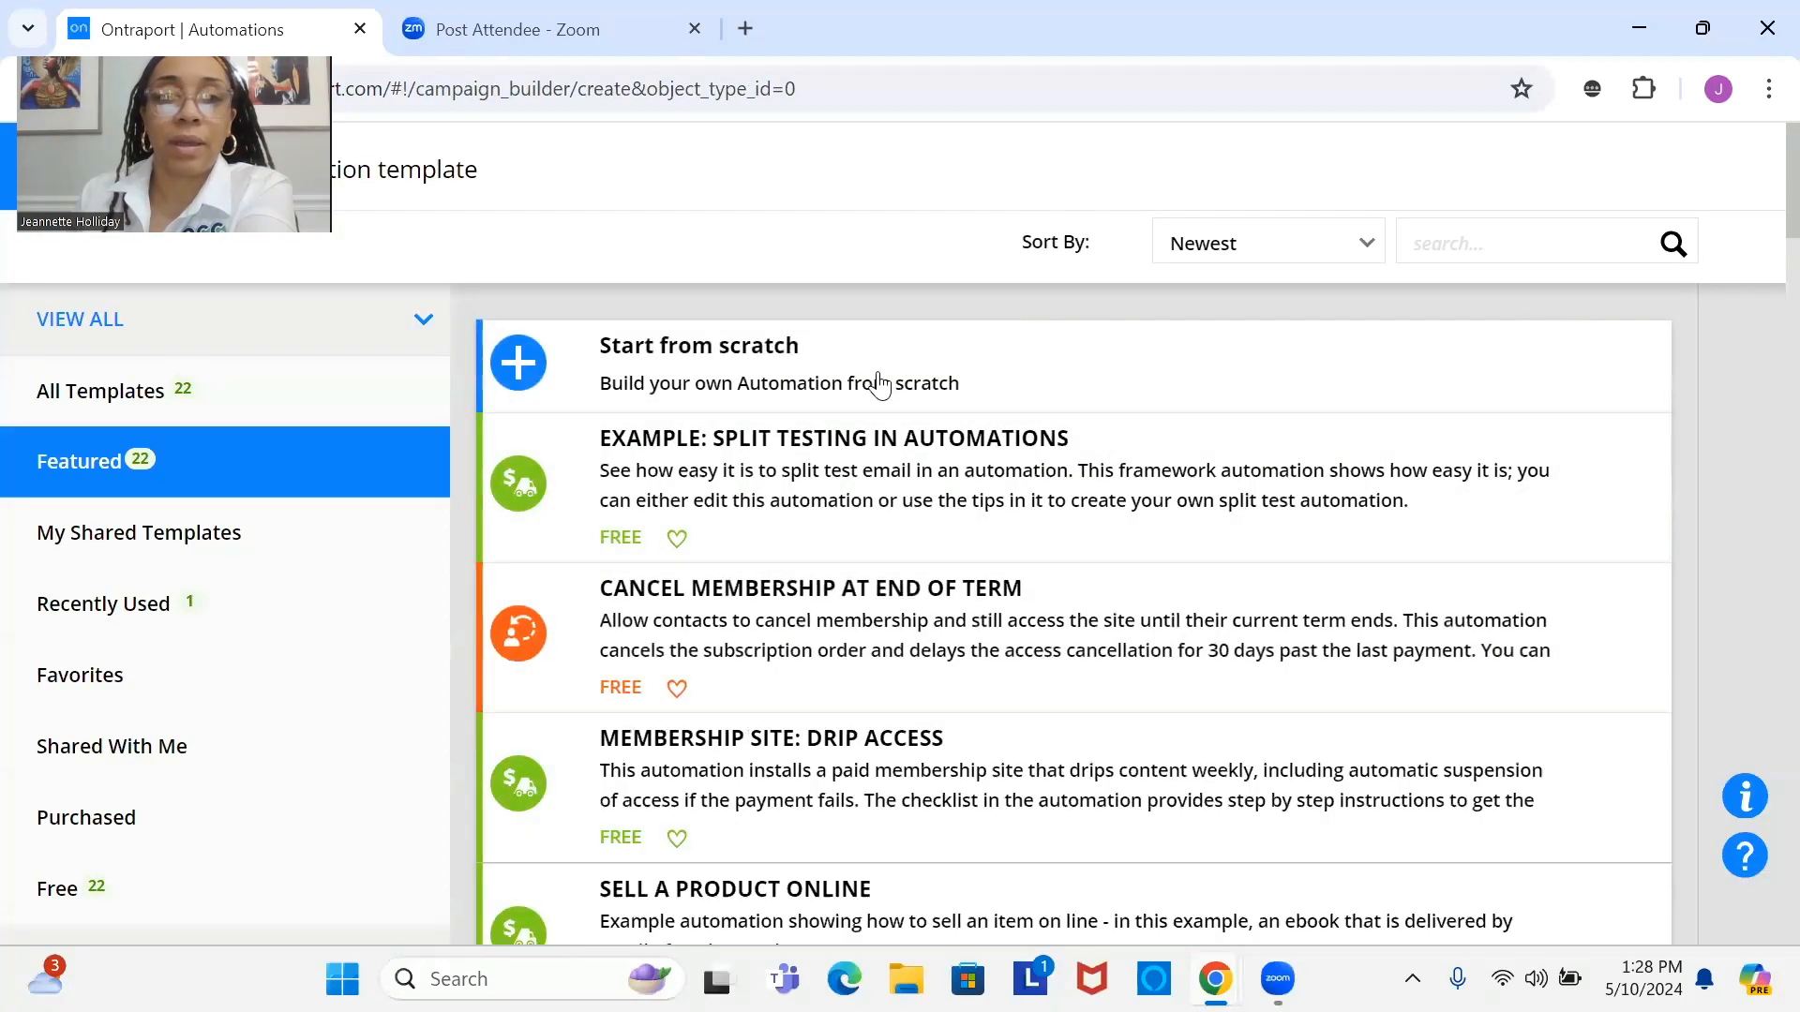
pyautogui.click(822, 369)
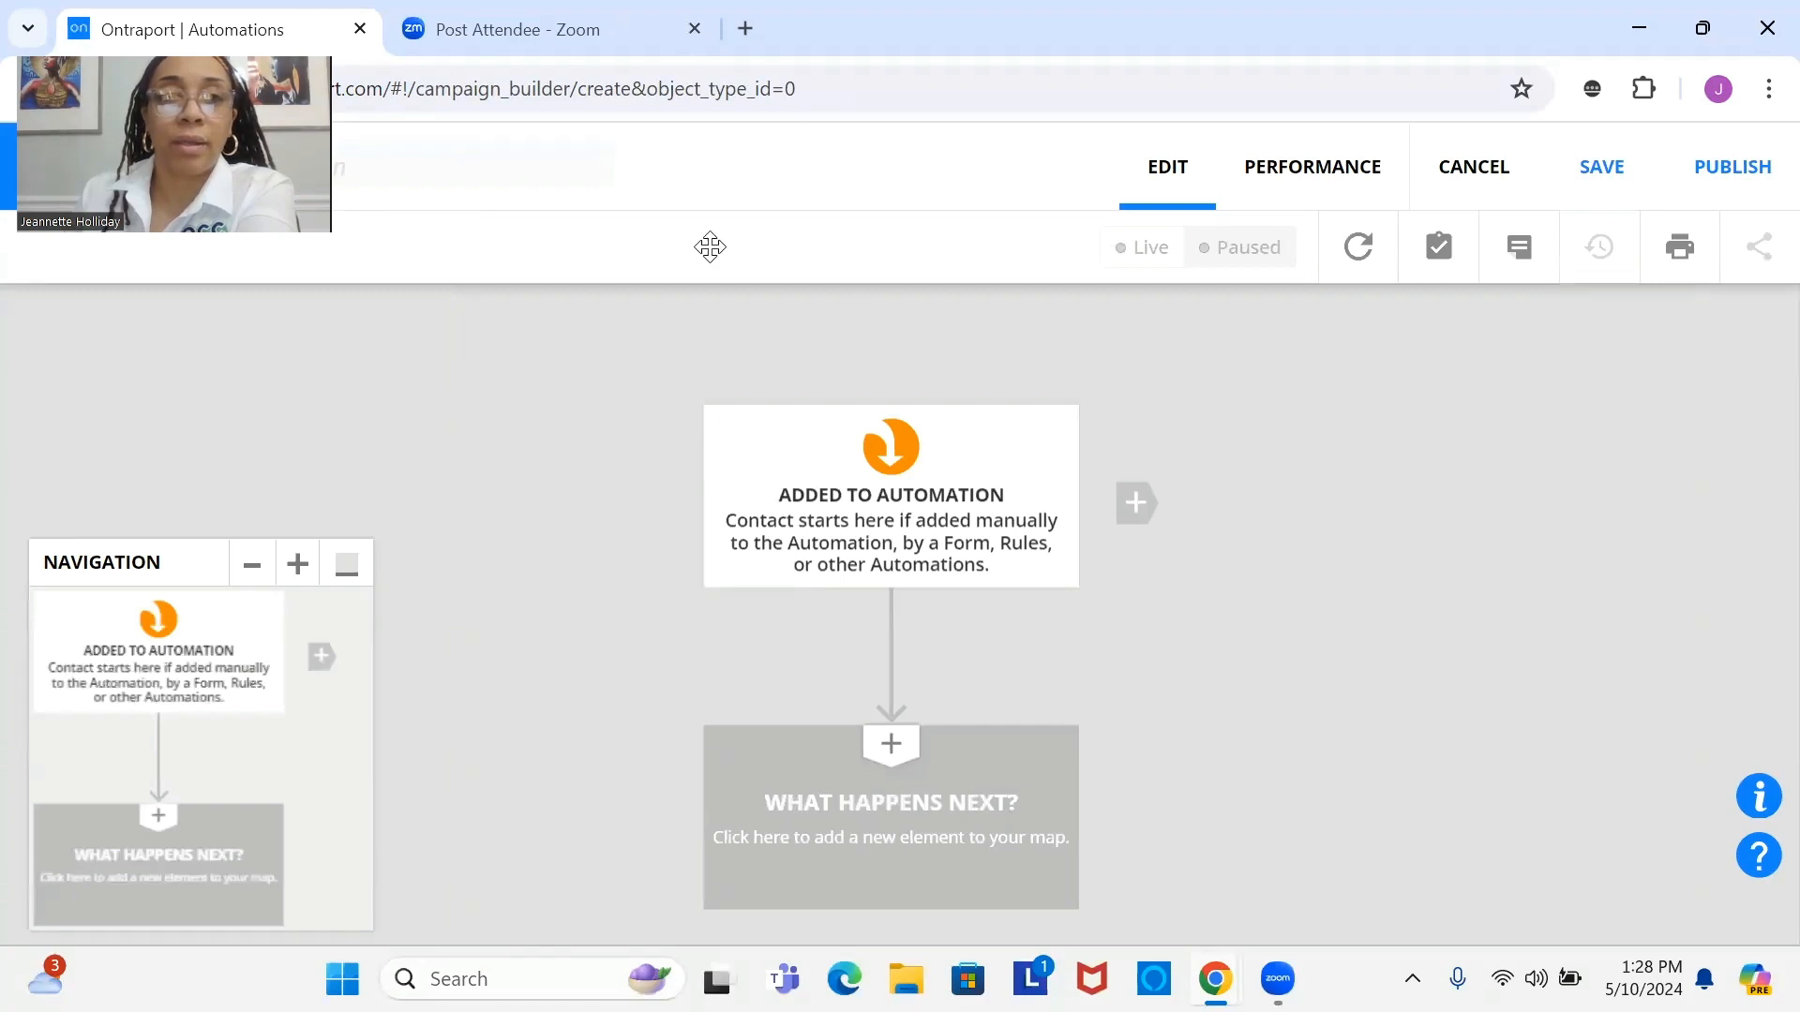
pyautogui.moveTo(709, 247); pyautogui.dragTo(709, 247)
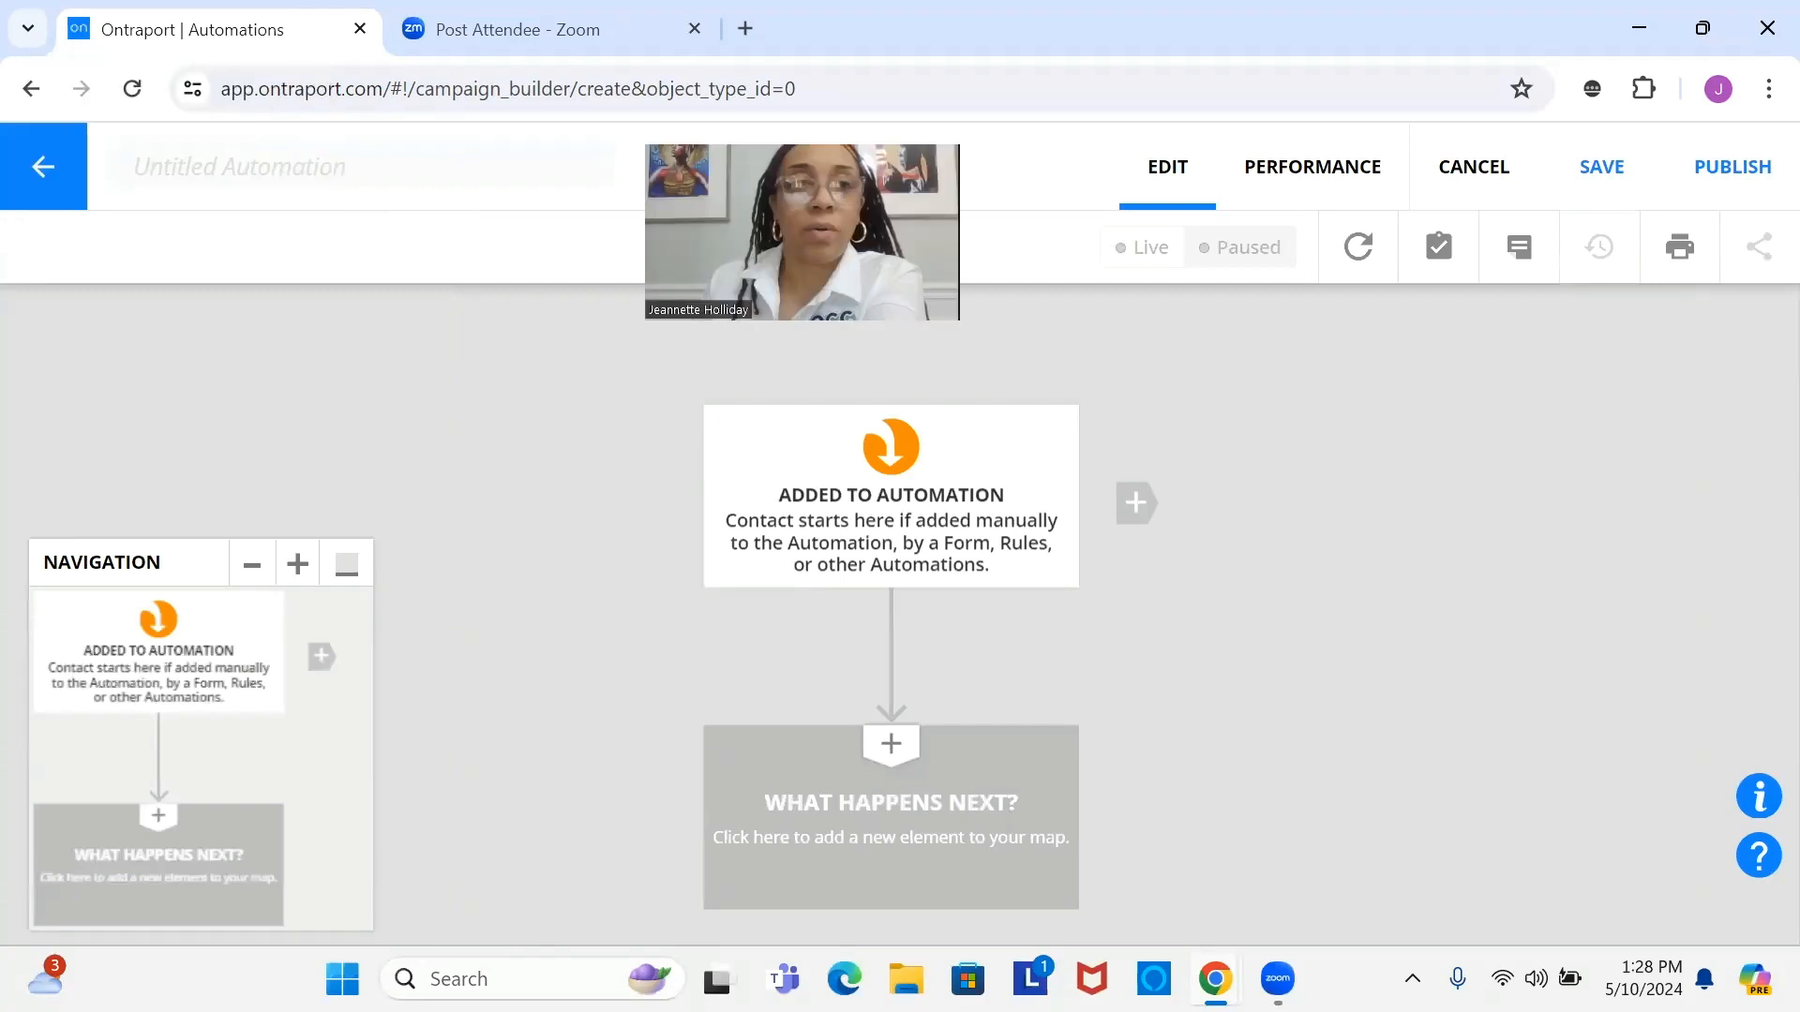
pyautogui.click(272, 203)
pyautogui.write('OCC_INTERNALFORM2_PROSPECT')
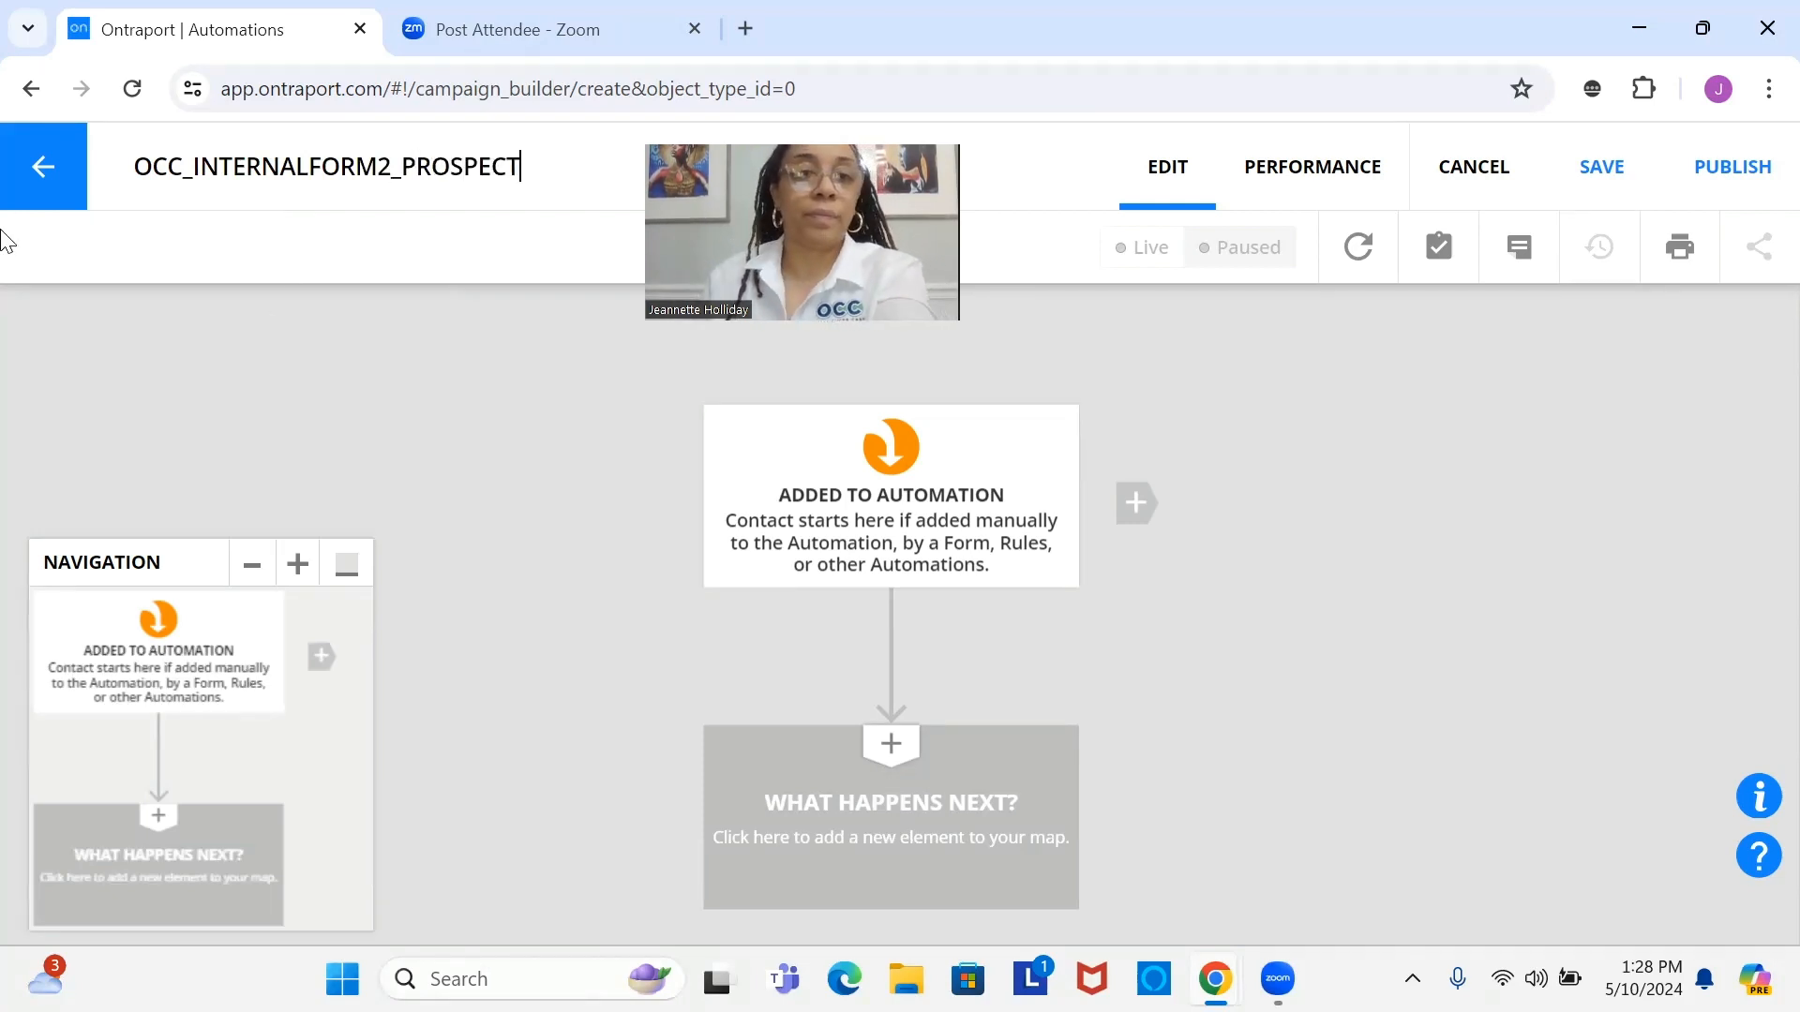
pyautogui.click(347, 563)
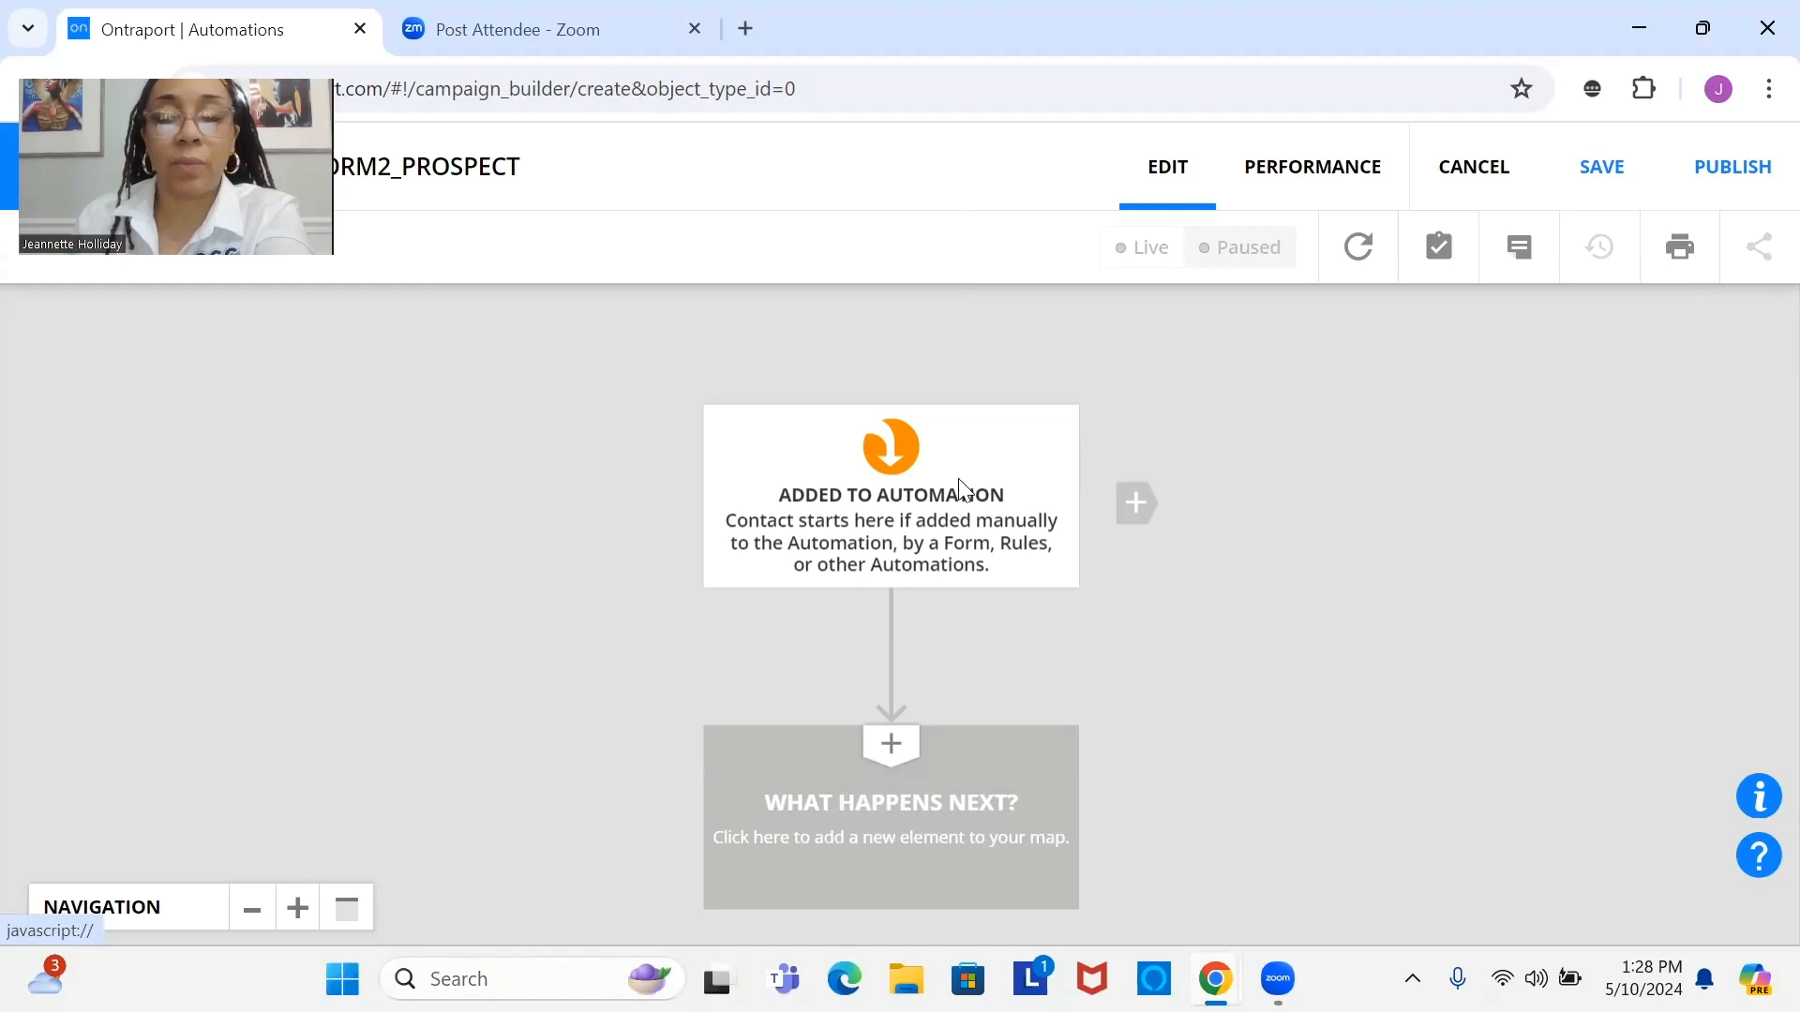
# Step: Add an End element below the Added to Automation start and change it to an Exit
pyautogui.moveTo(956, 486); pyautogui.dragTo(891, 384)
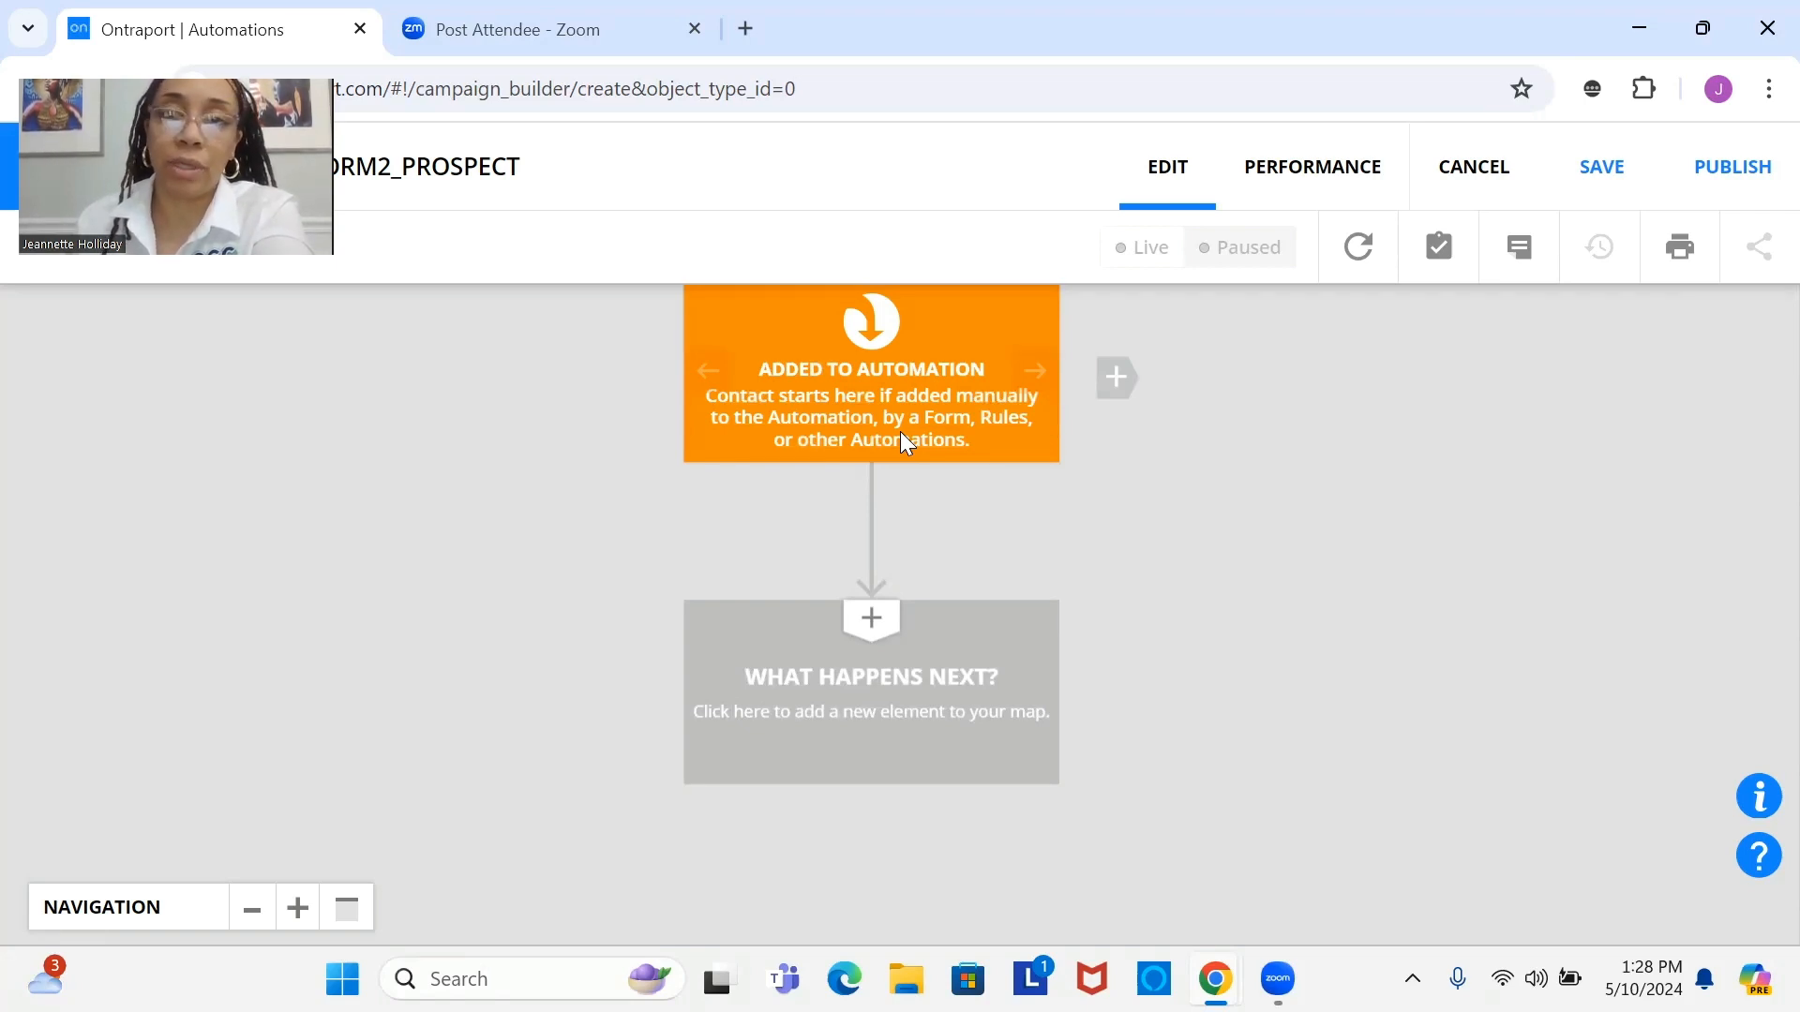
pyautogui.moveTo(901, 433); pyautogui.dragTo(915, 463)
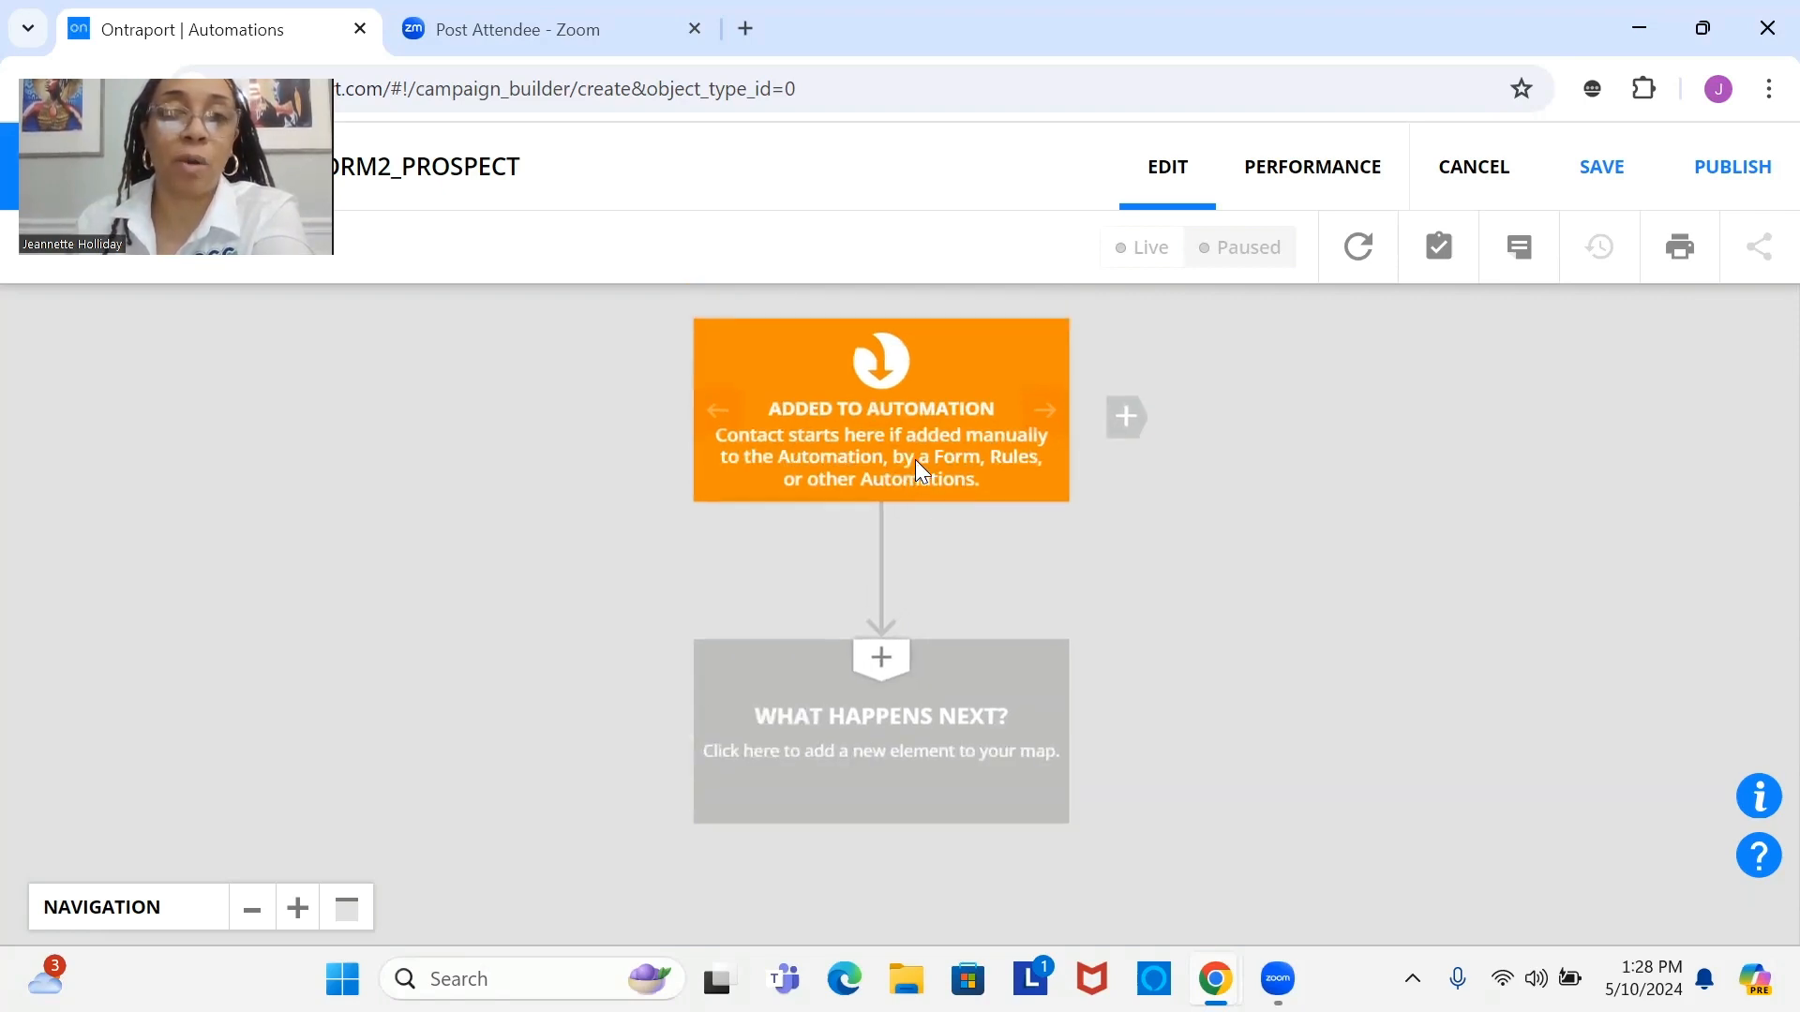
pyautogui.click(896, 694)
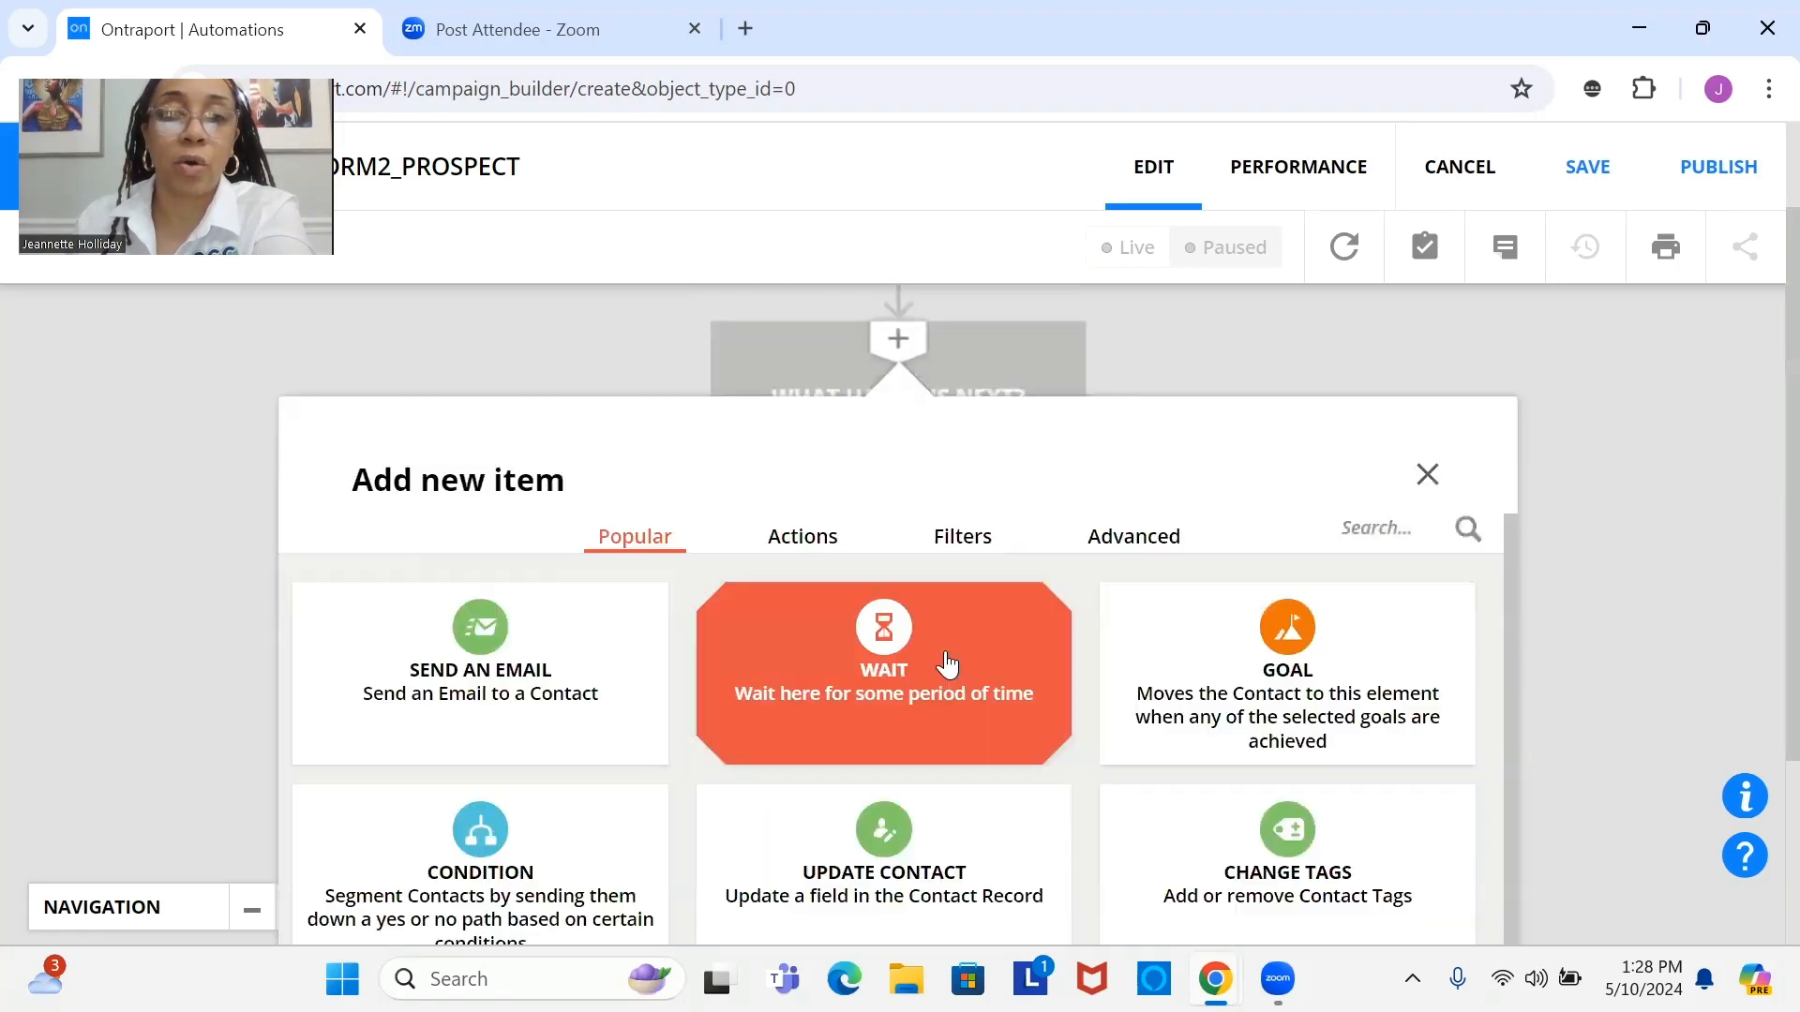
pyautogui.scroll(-3, 1078, 698)
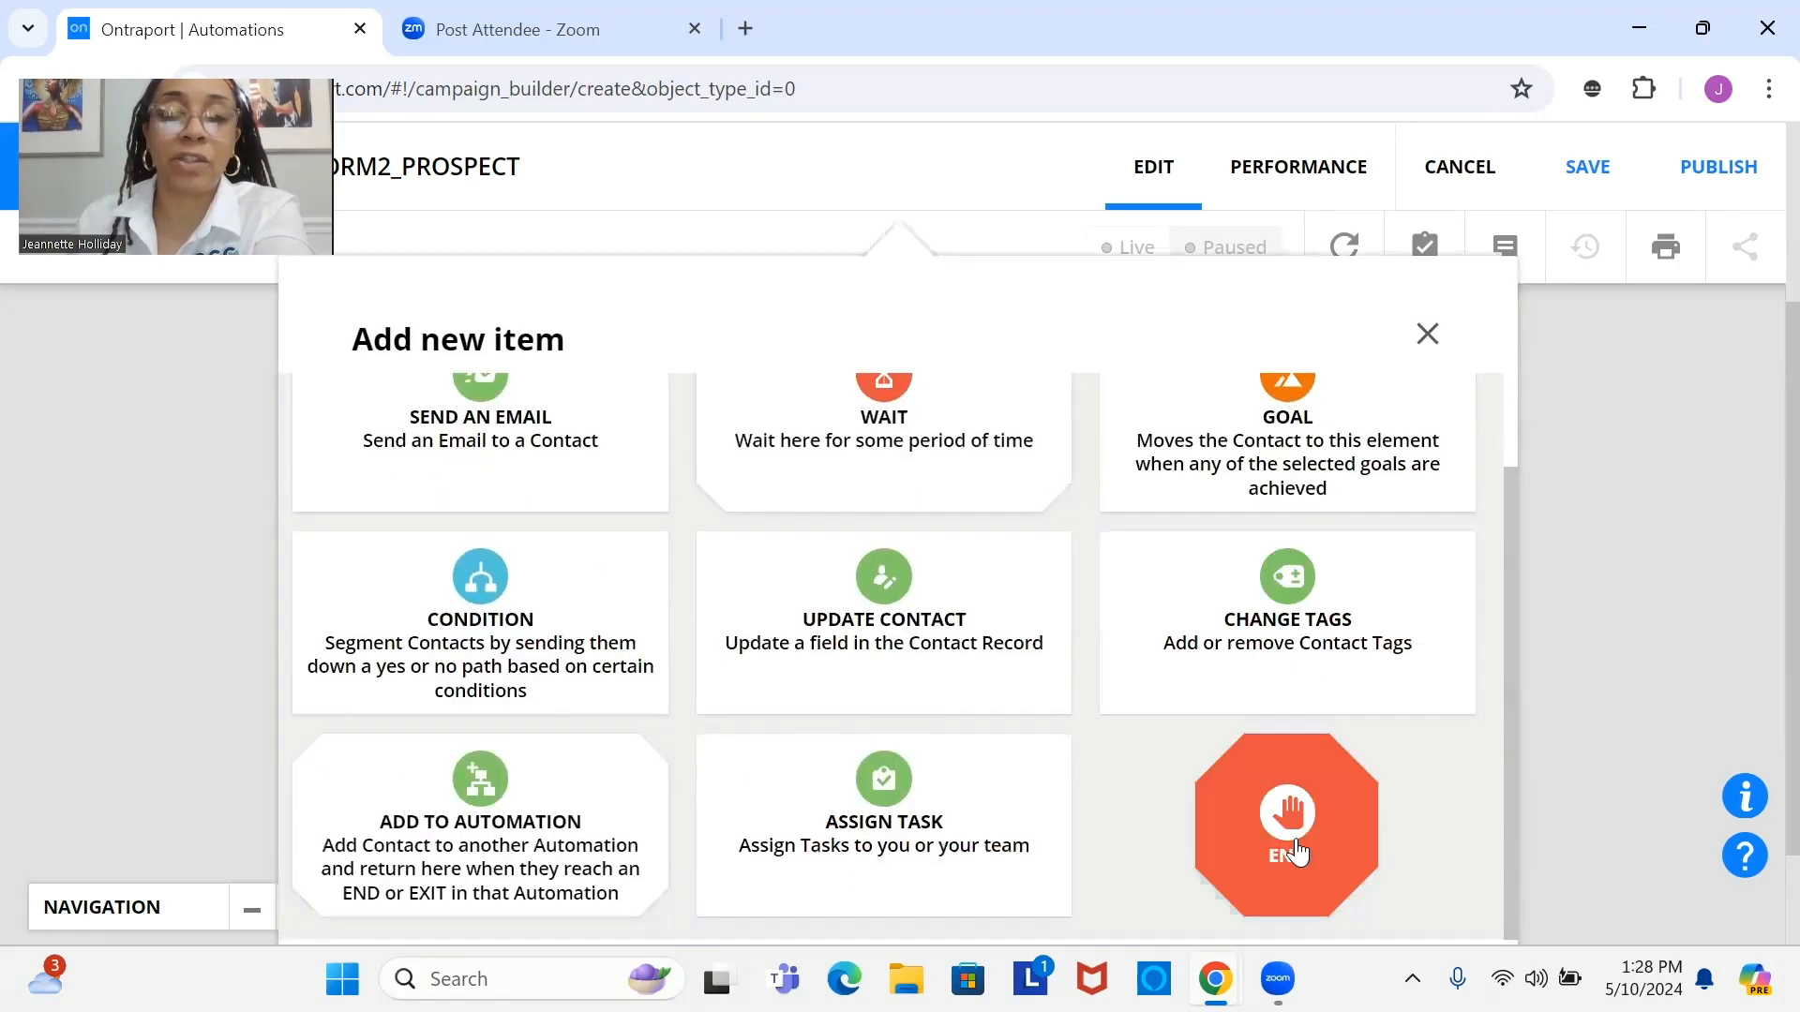
pyautogui.click(1279, 821)
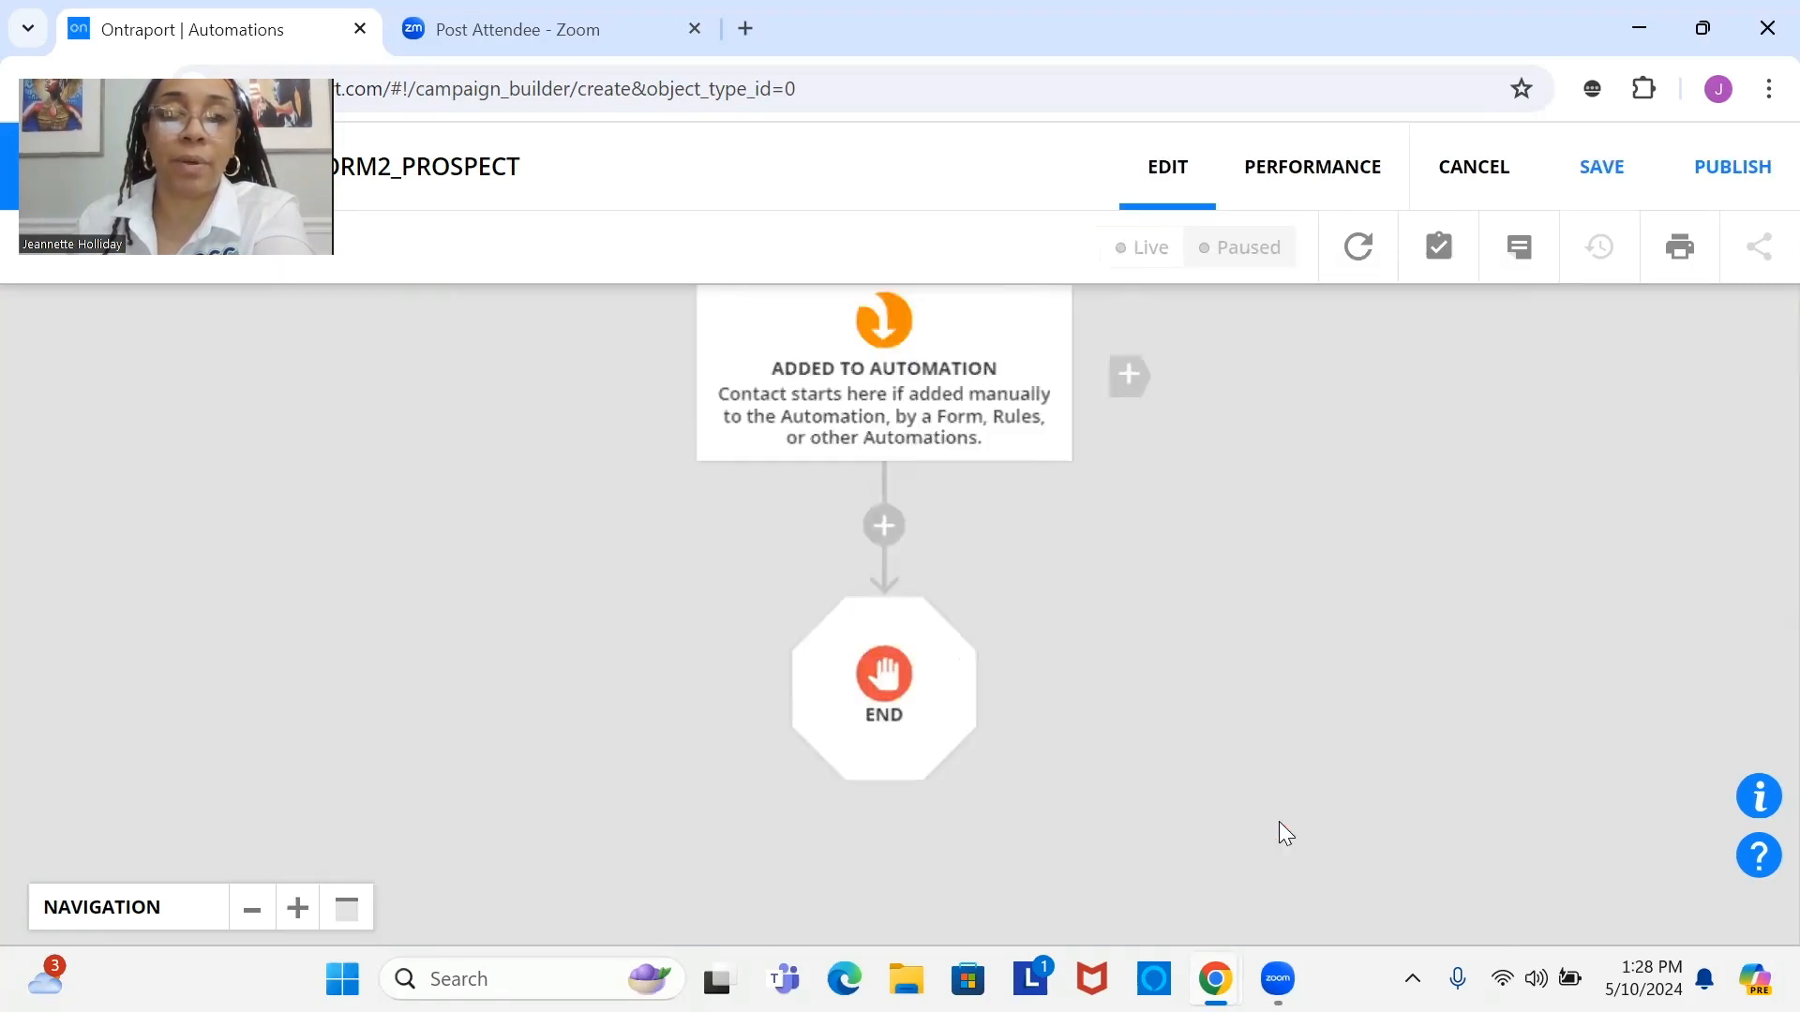
pyautogui.click(890, 735)
pyautogui.click(141, 385)
pyautogui.click(212, 693)
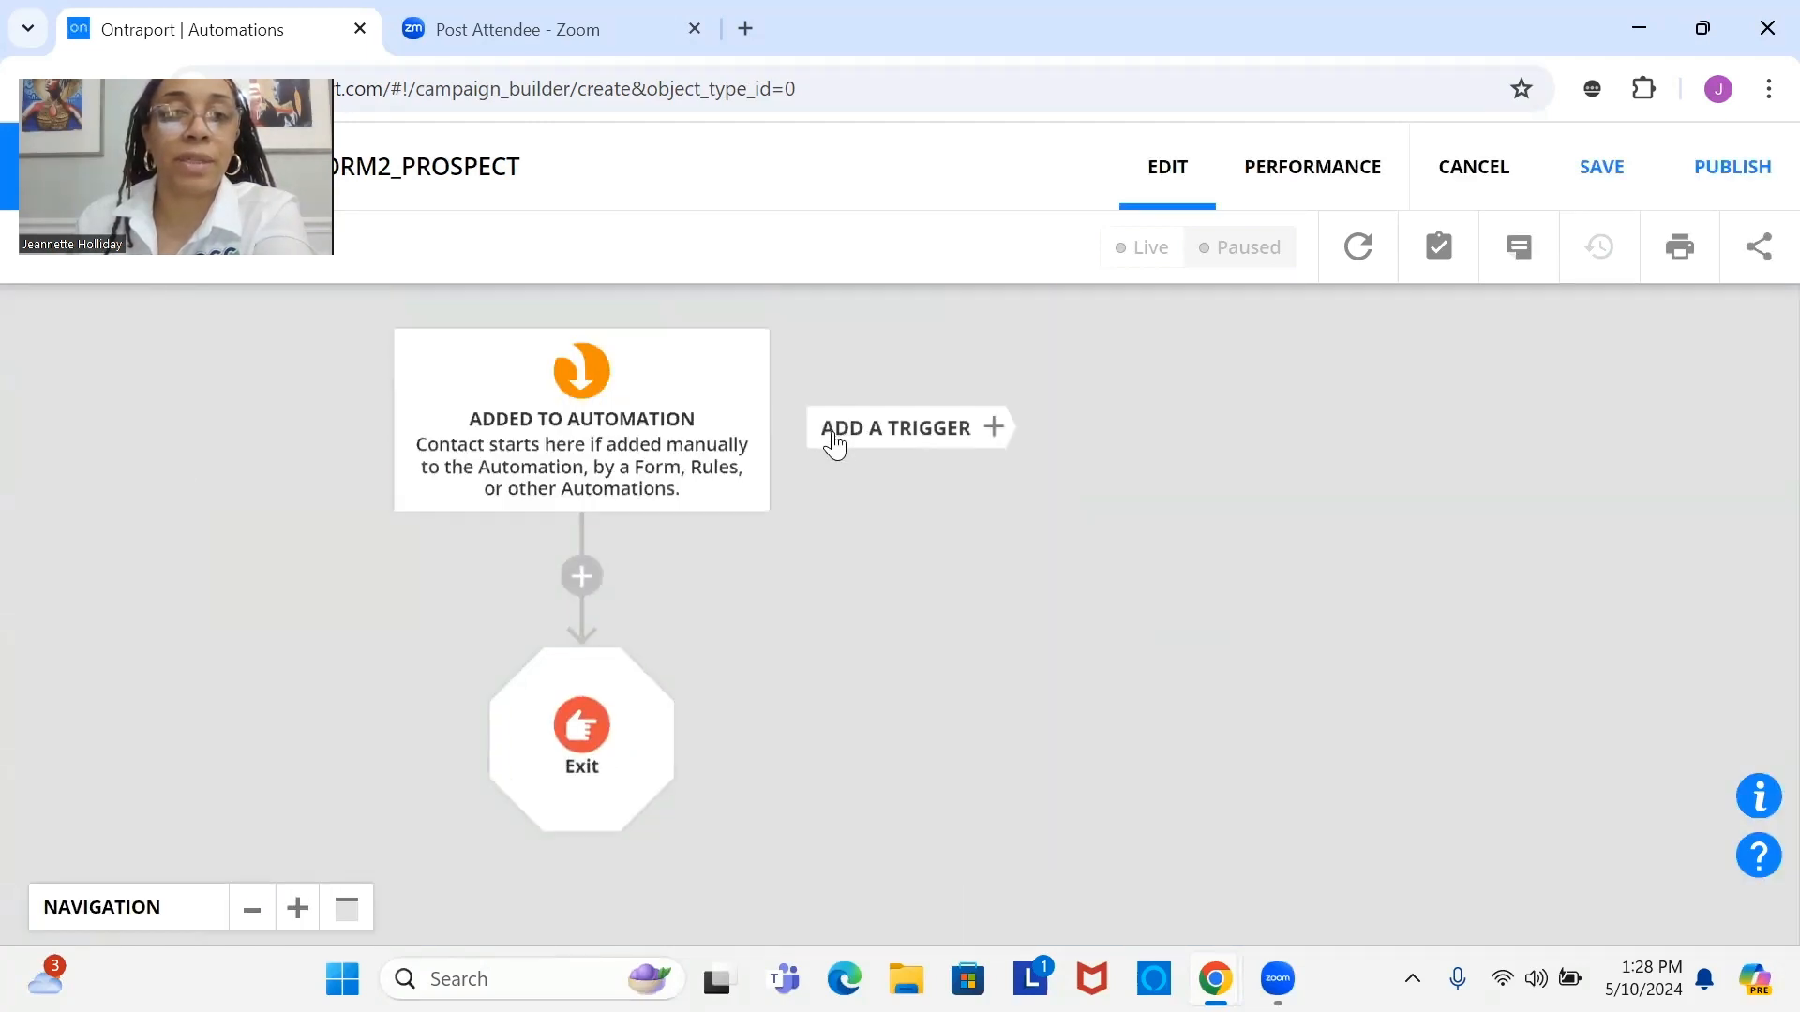
# Step: Add a trigger for when a contact submits the form OCC_INERNALFORM_PROSPECT2 >> Block Name
pyautogui.click(897, 431)
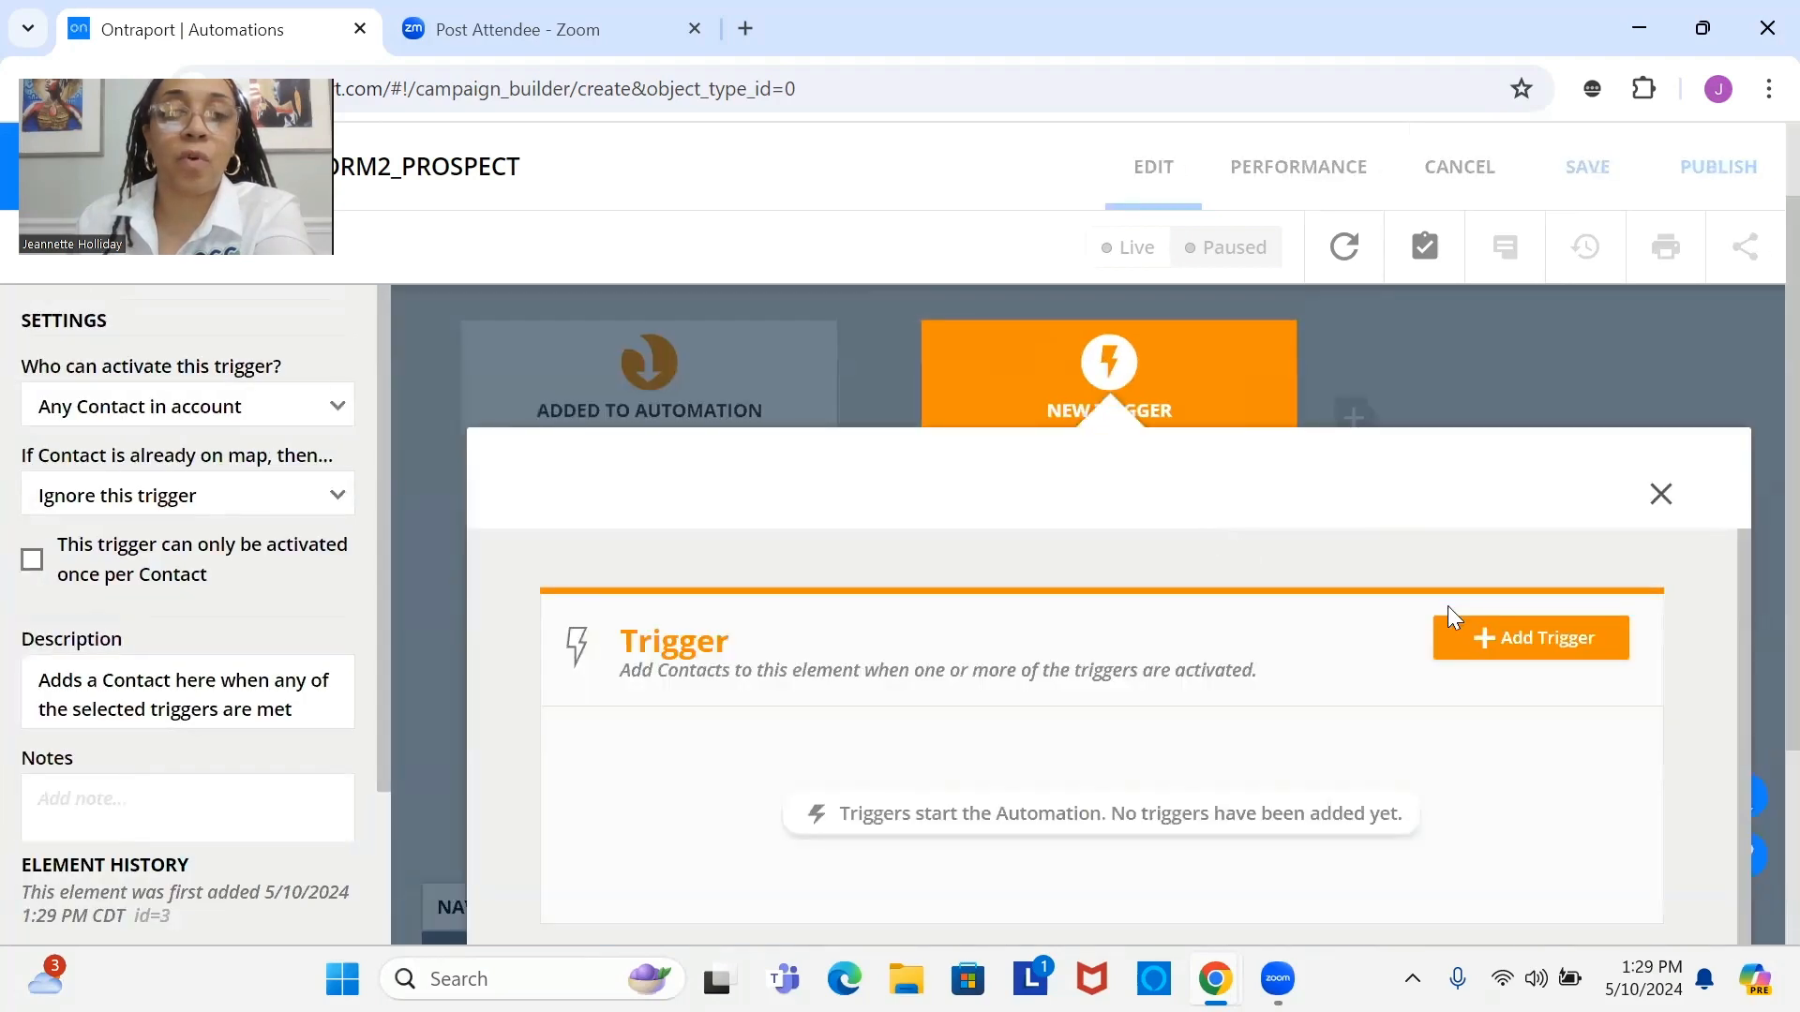
pyautogui.click(1498, 641)
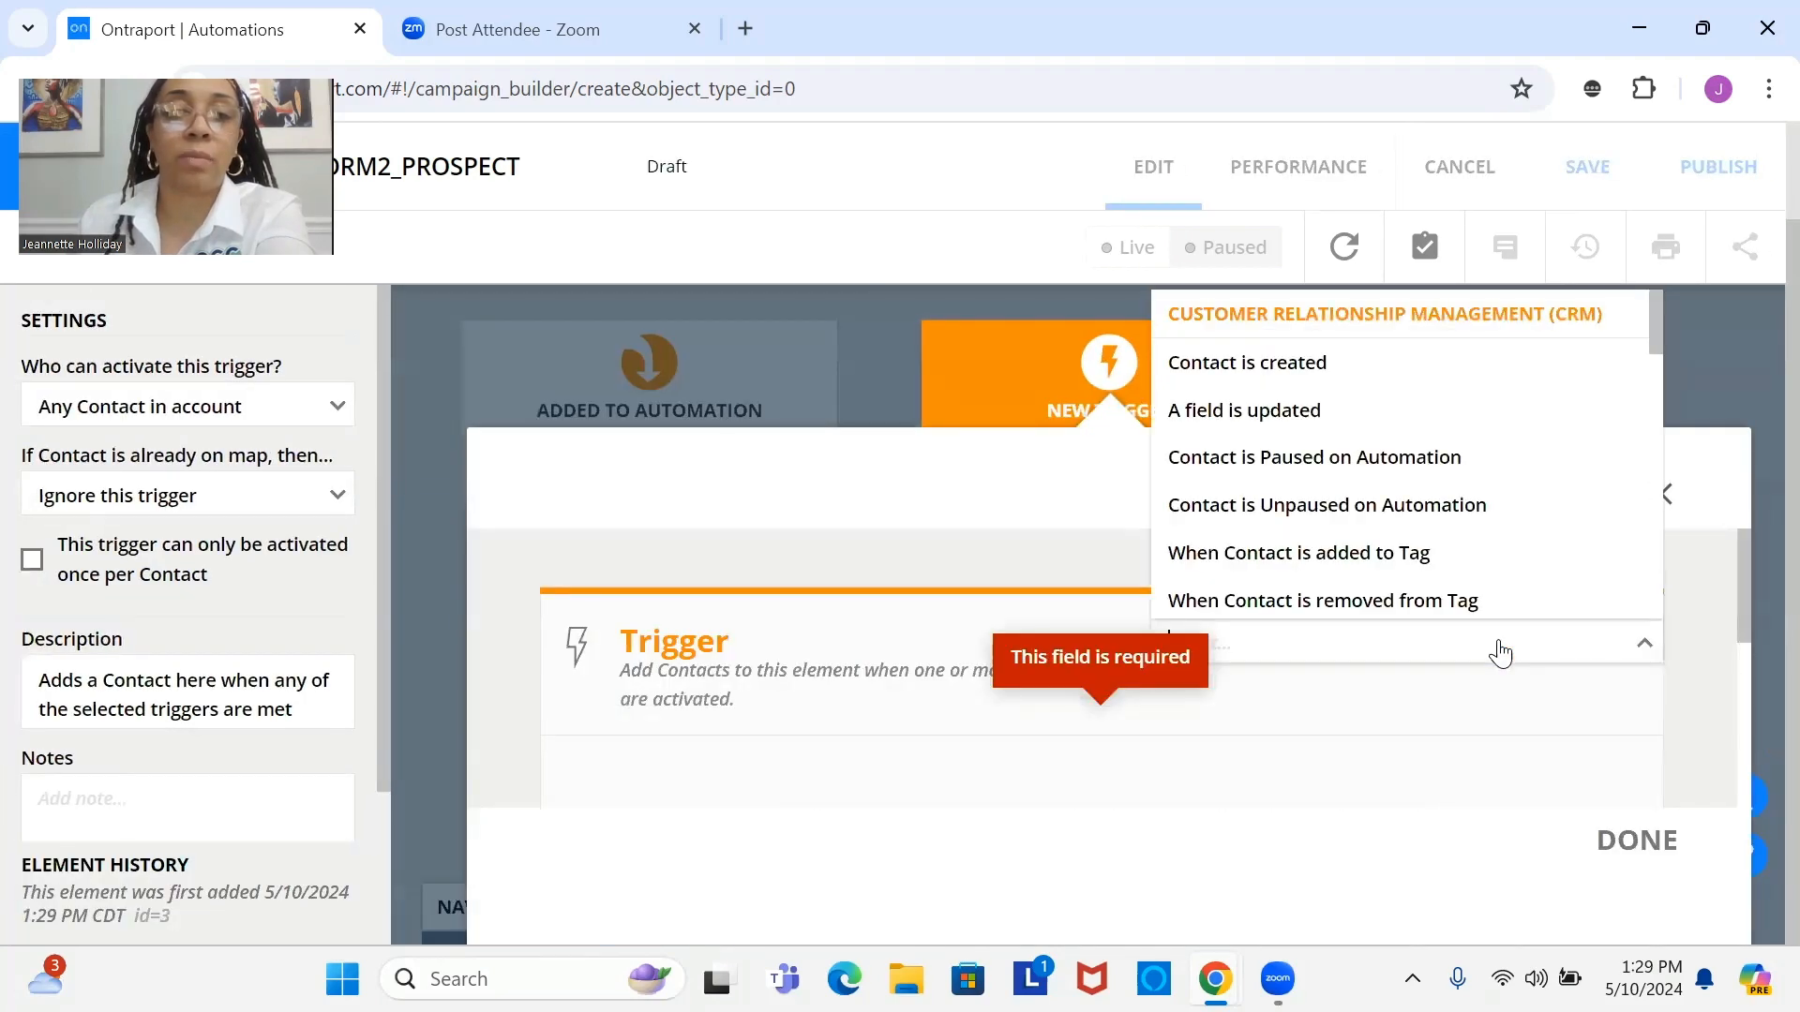
pyautogui.write('fo')
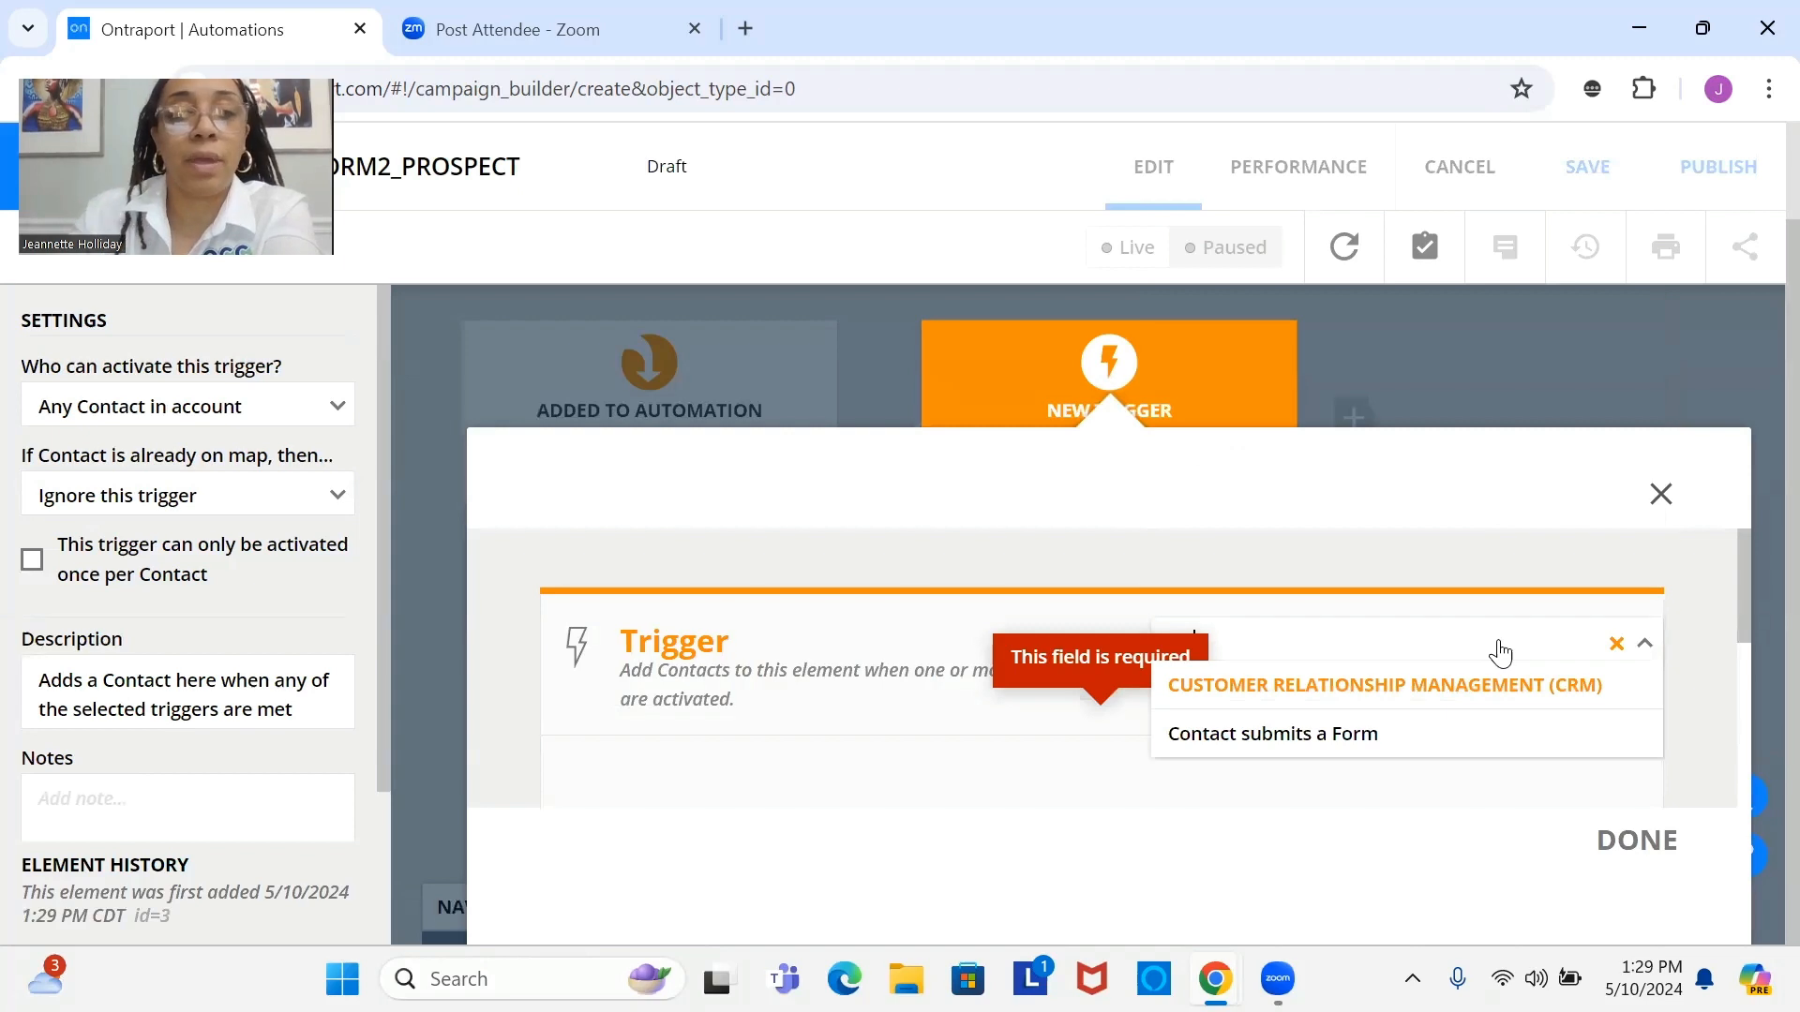
pyautogui.click(1356, 734)
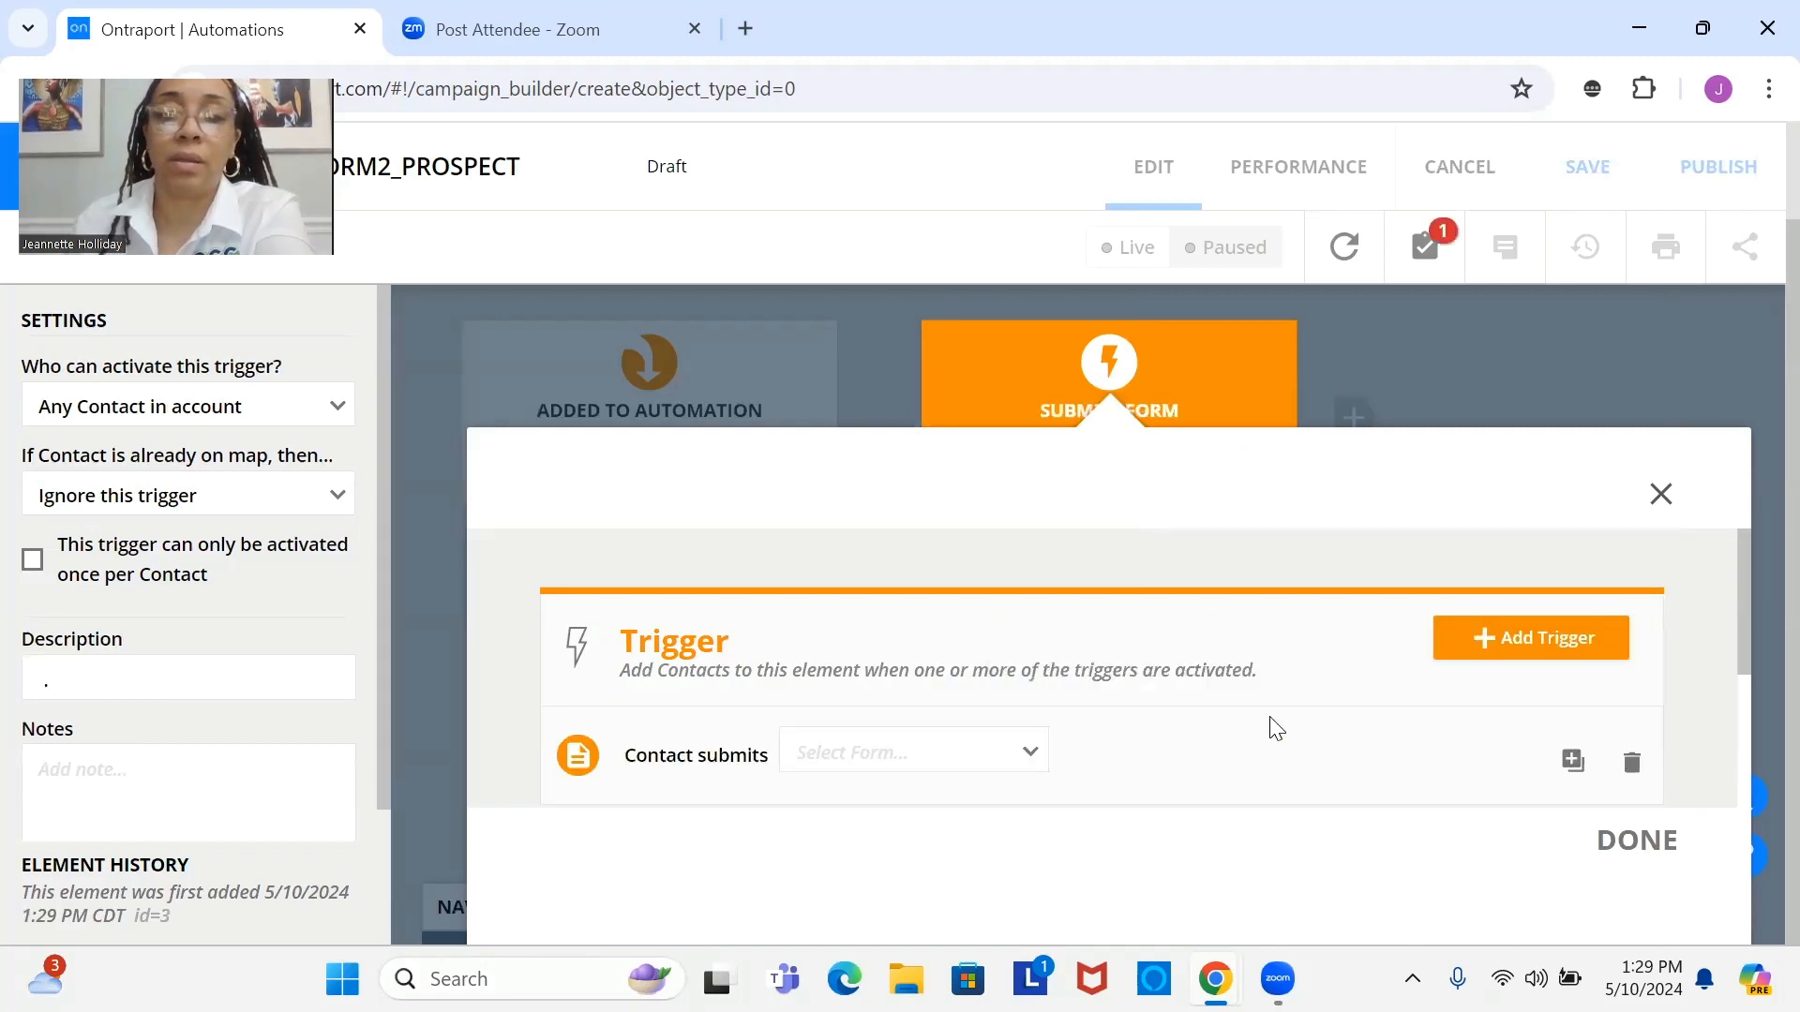
pyautogui.click(996, 751)
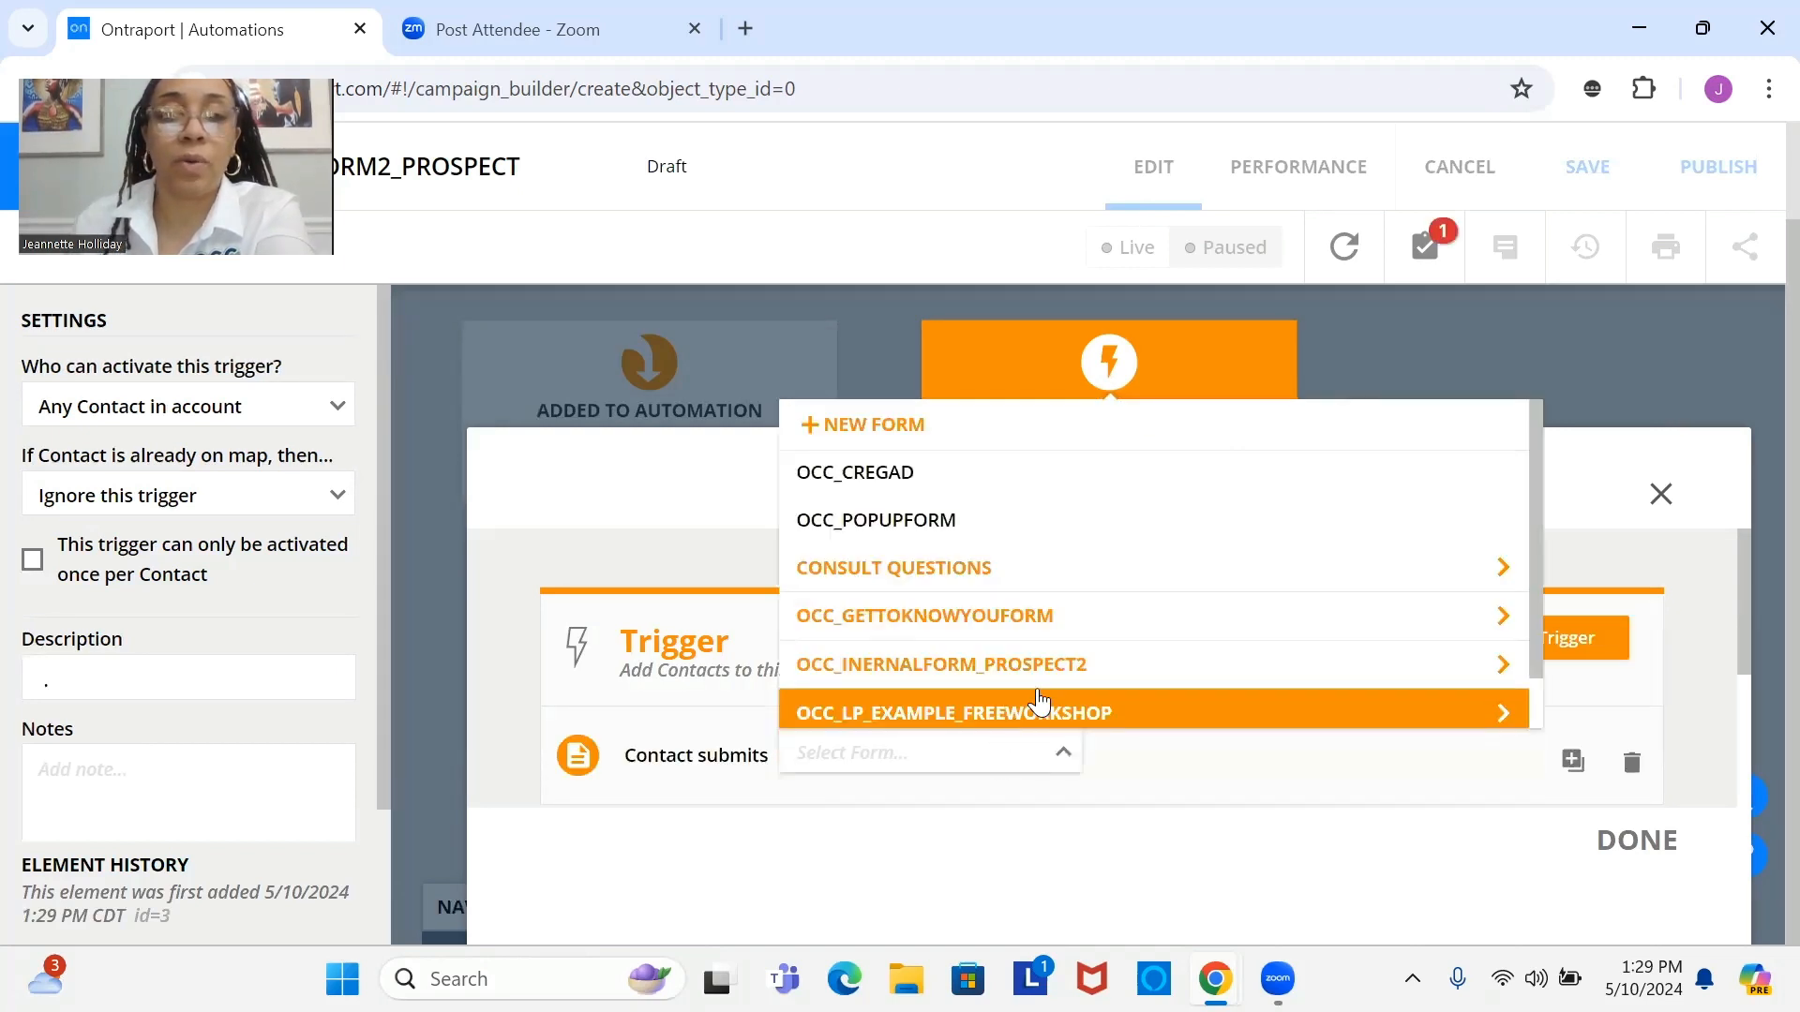
pyautogui.click(1061, 668)
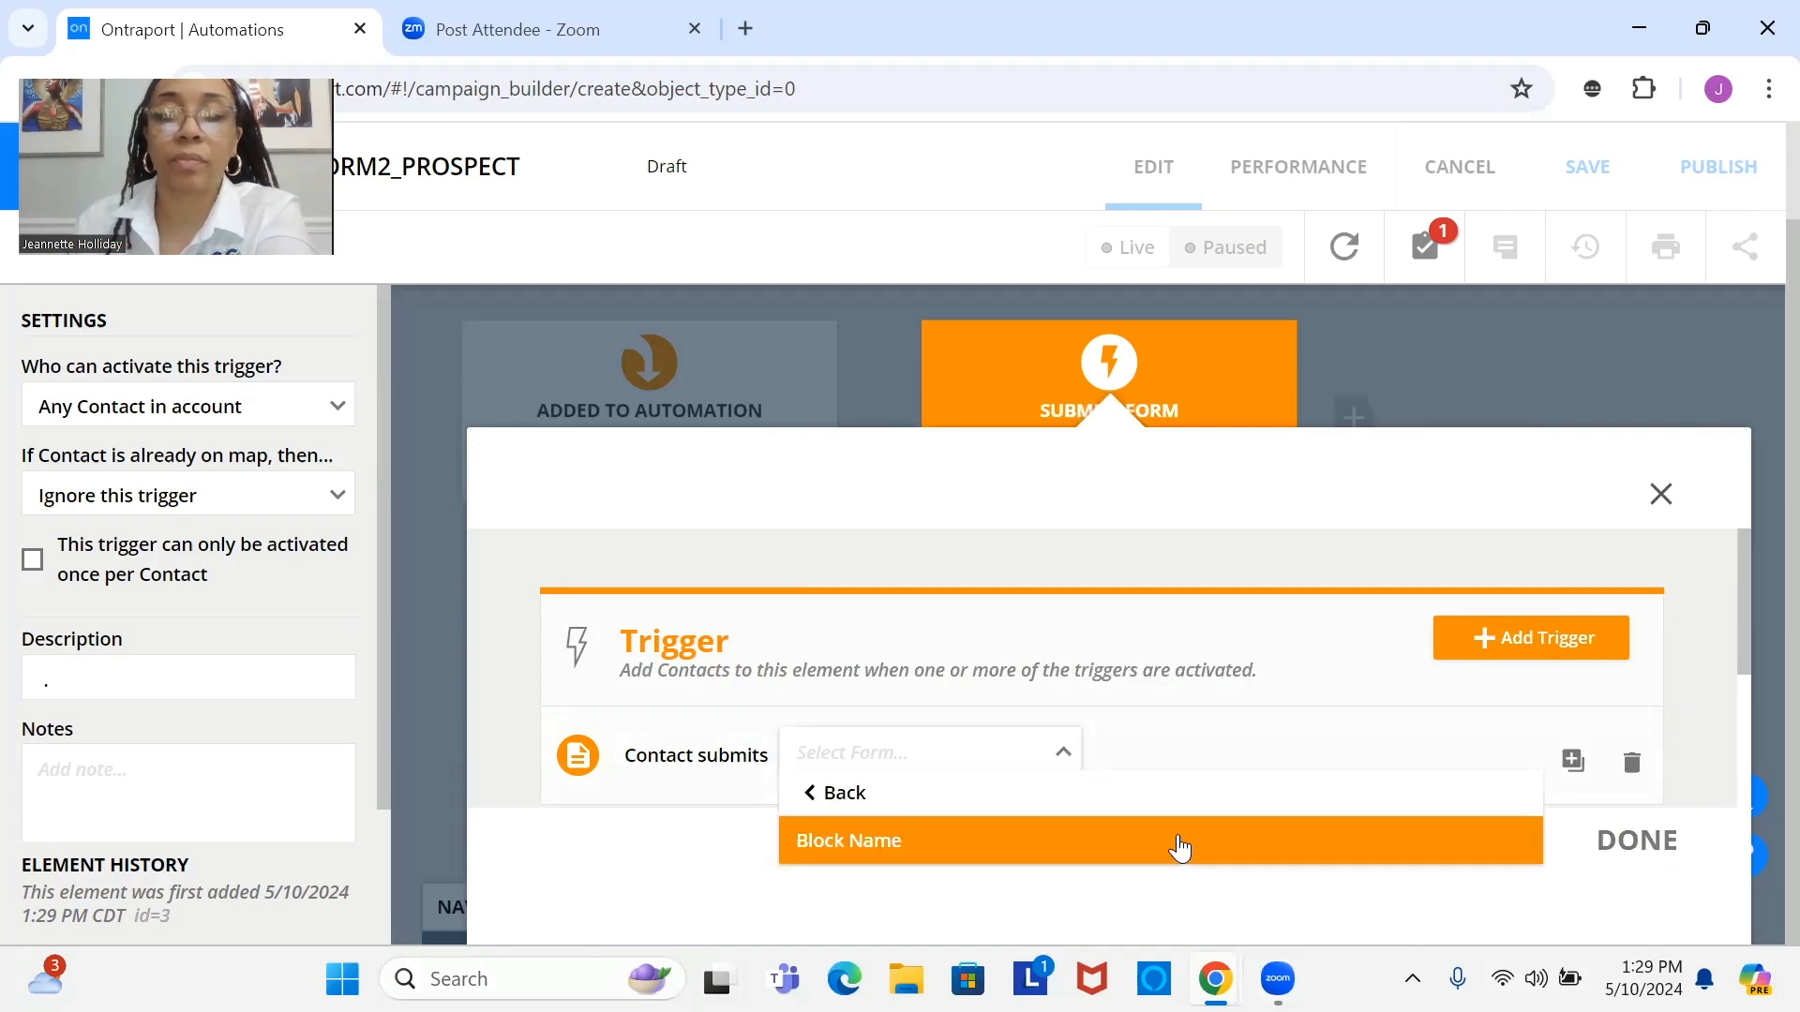
pyautogui.click(1179, 847)
pyautogui.click(1611, 837)
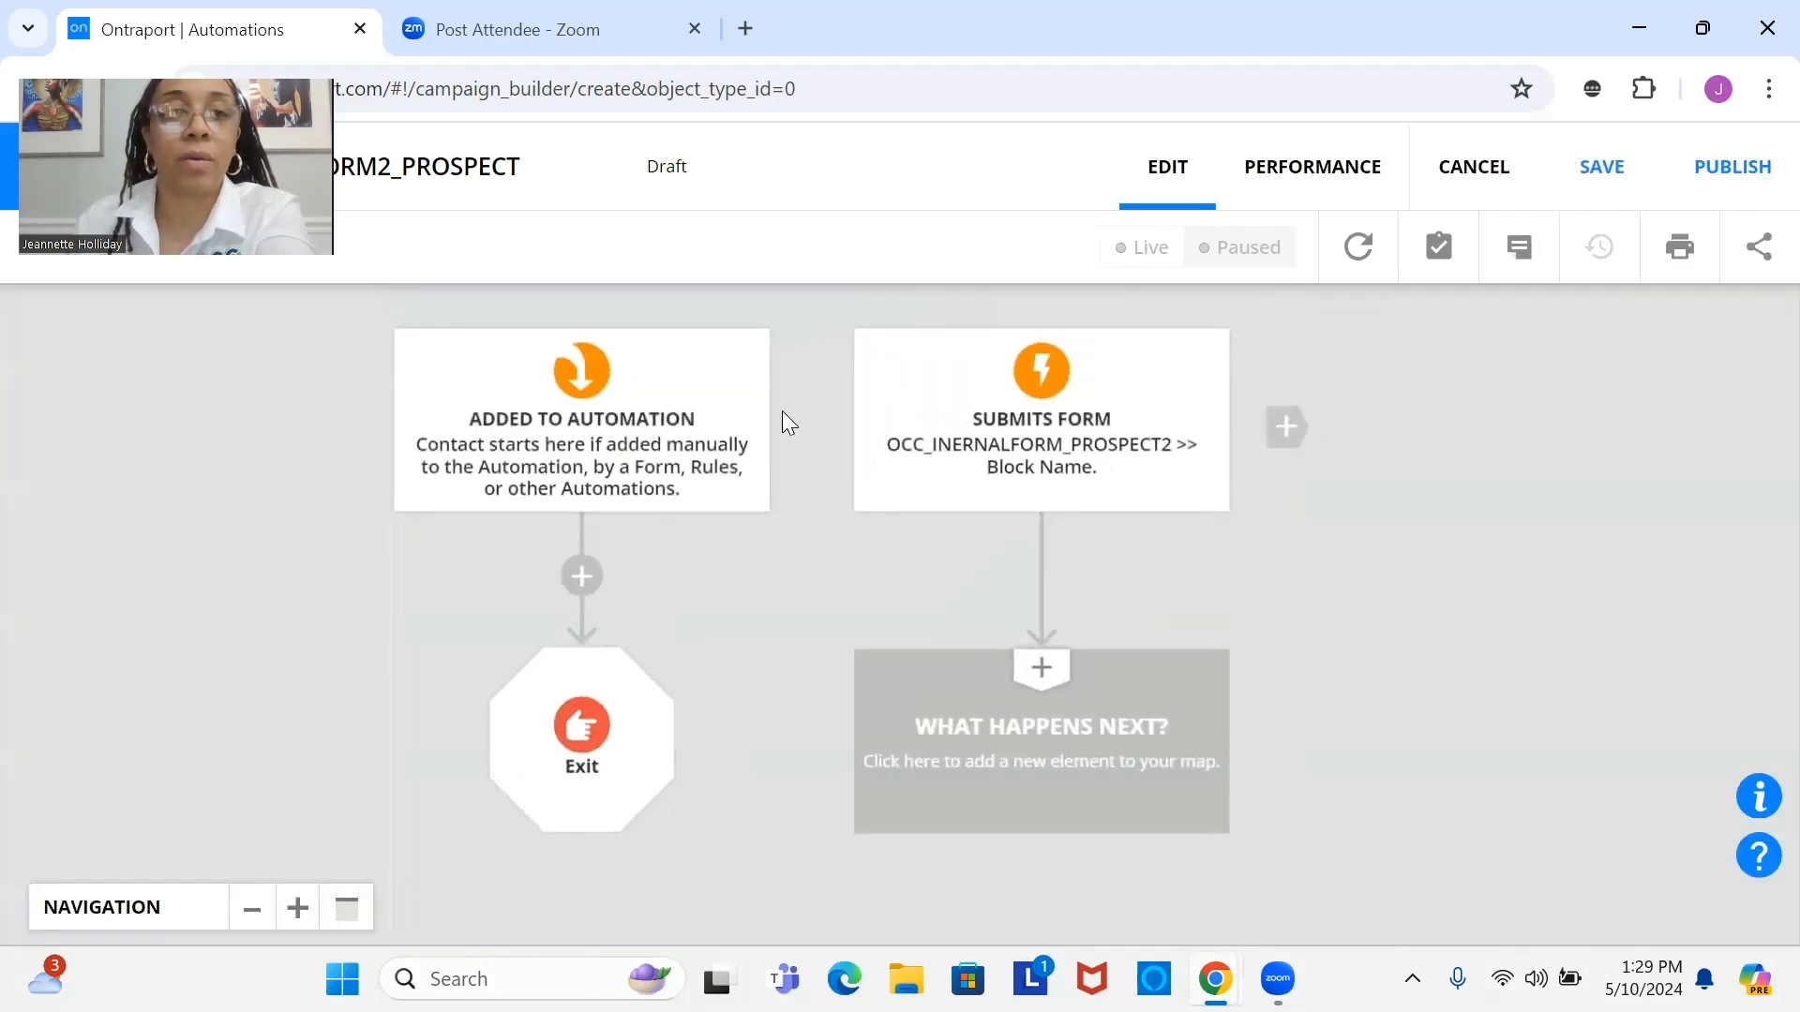
# Step: Review who can activate the form-submission trigger and how it treats contacts already on the map
pyautogui.click(1050, 388)
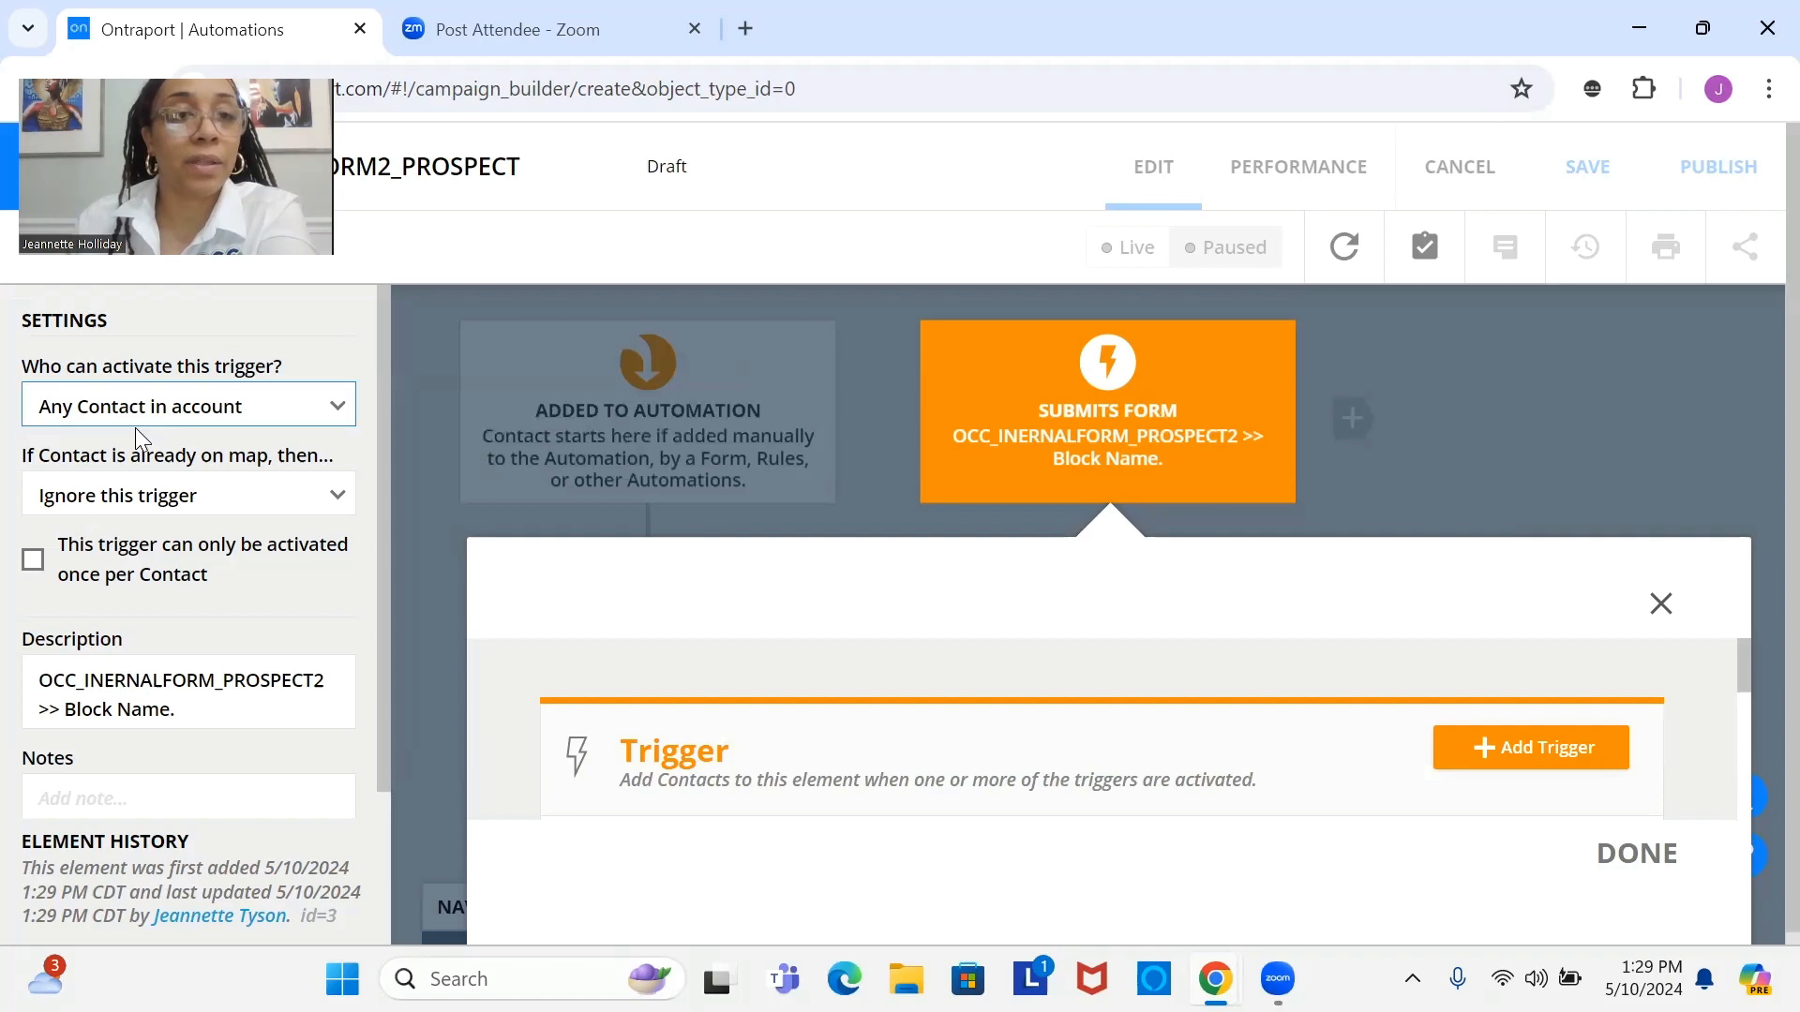
pyautogui.moveTo(257, 409)
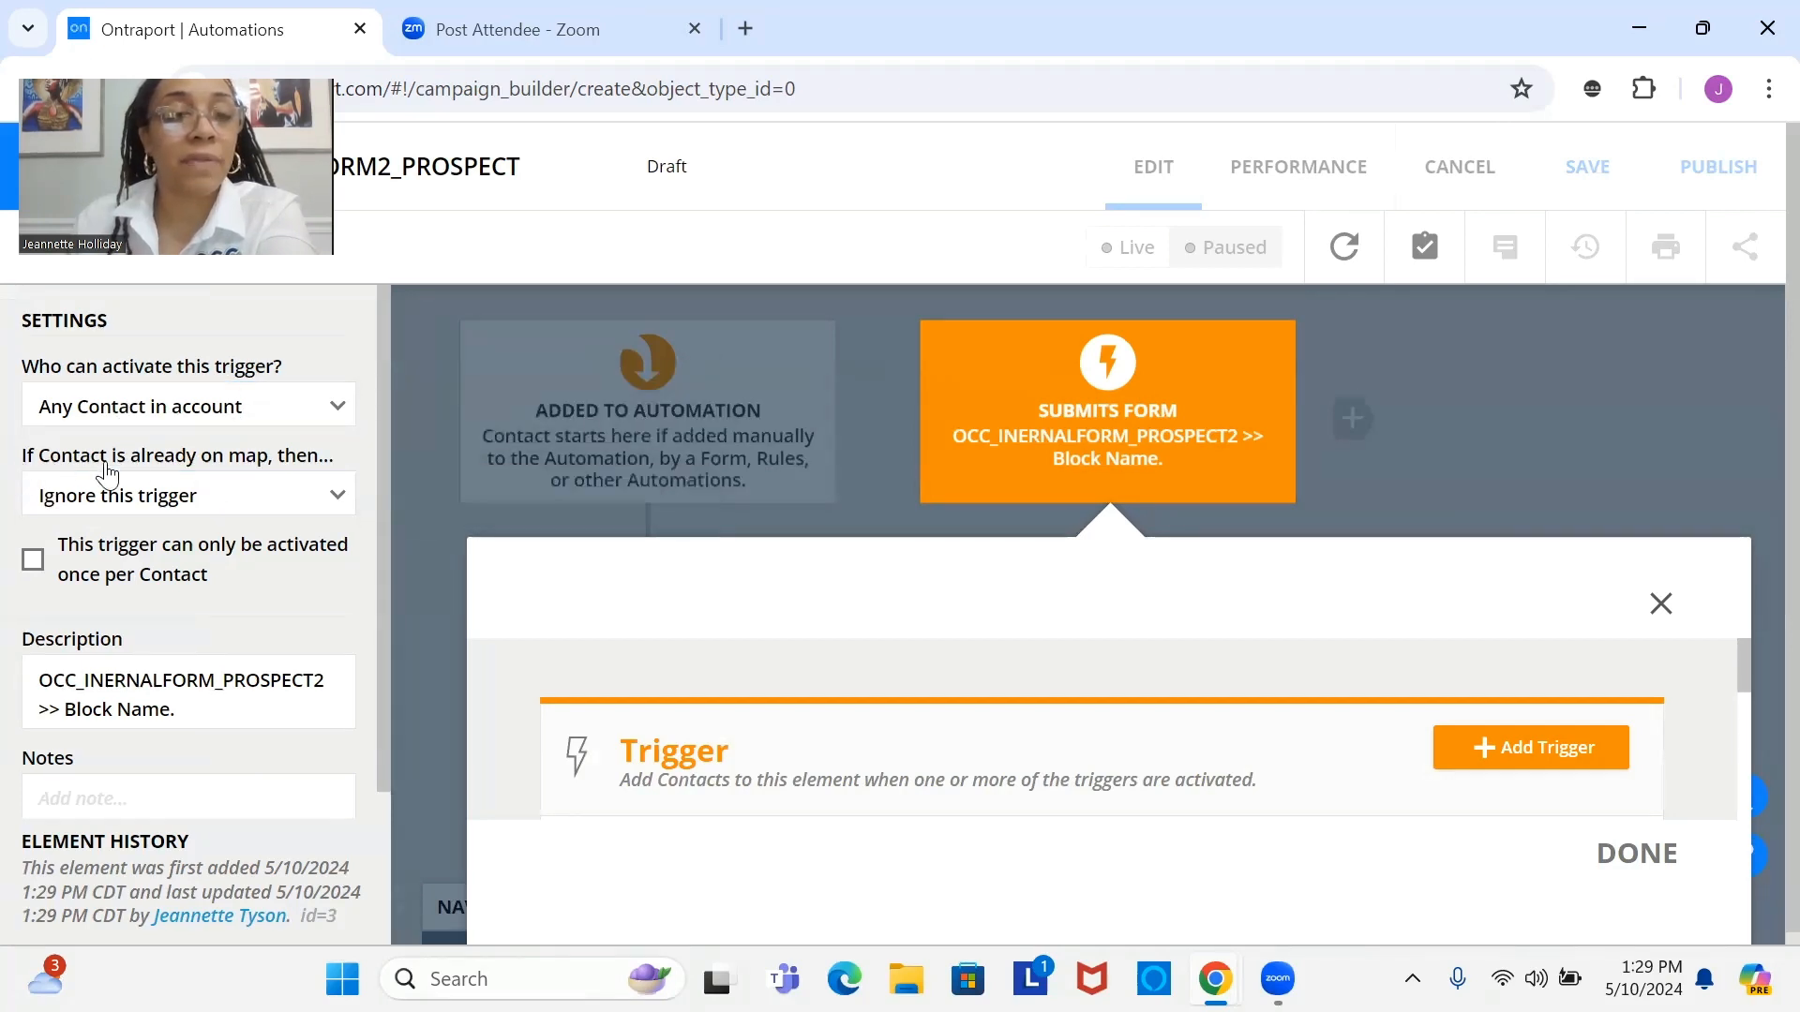
pyautogui.moveTo(165, 518)
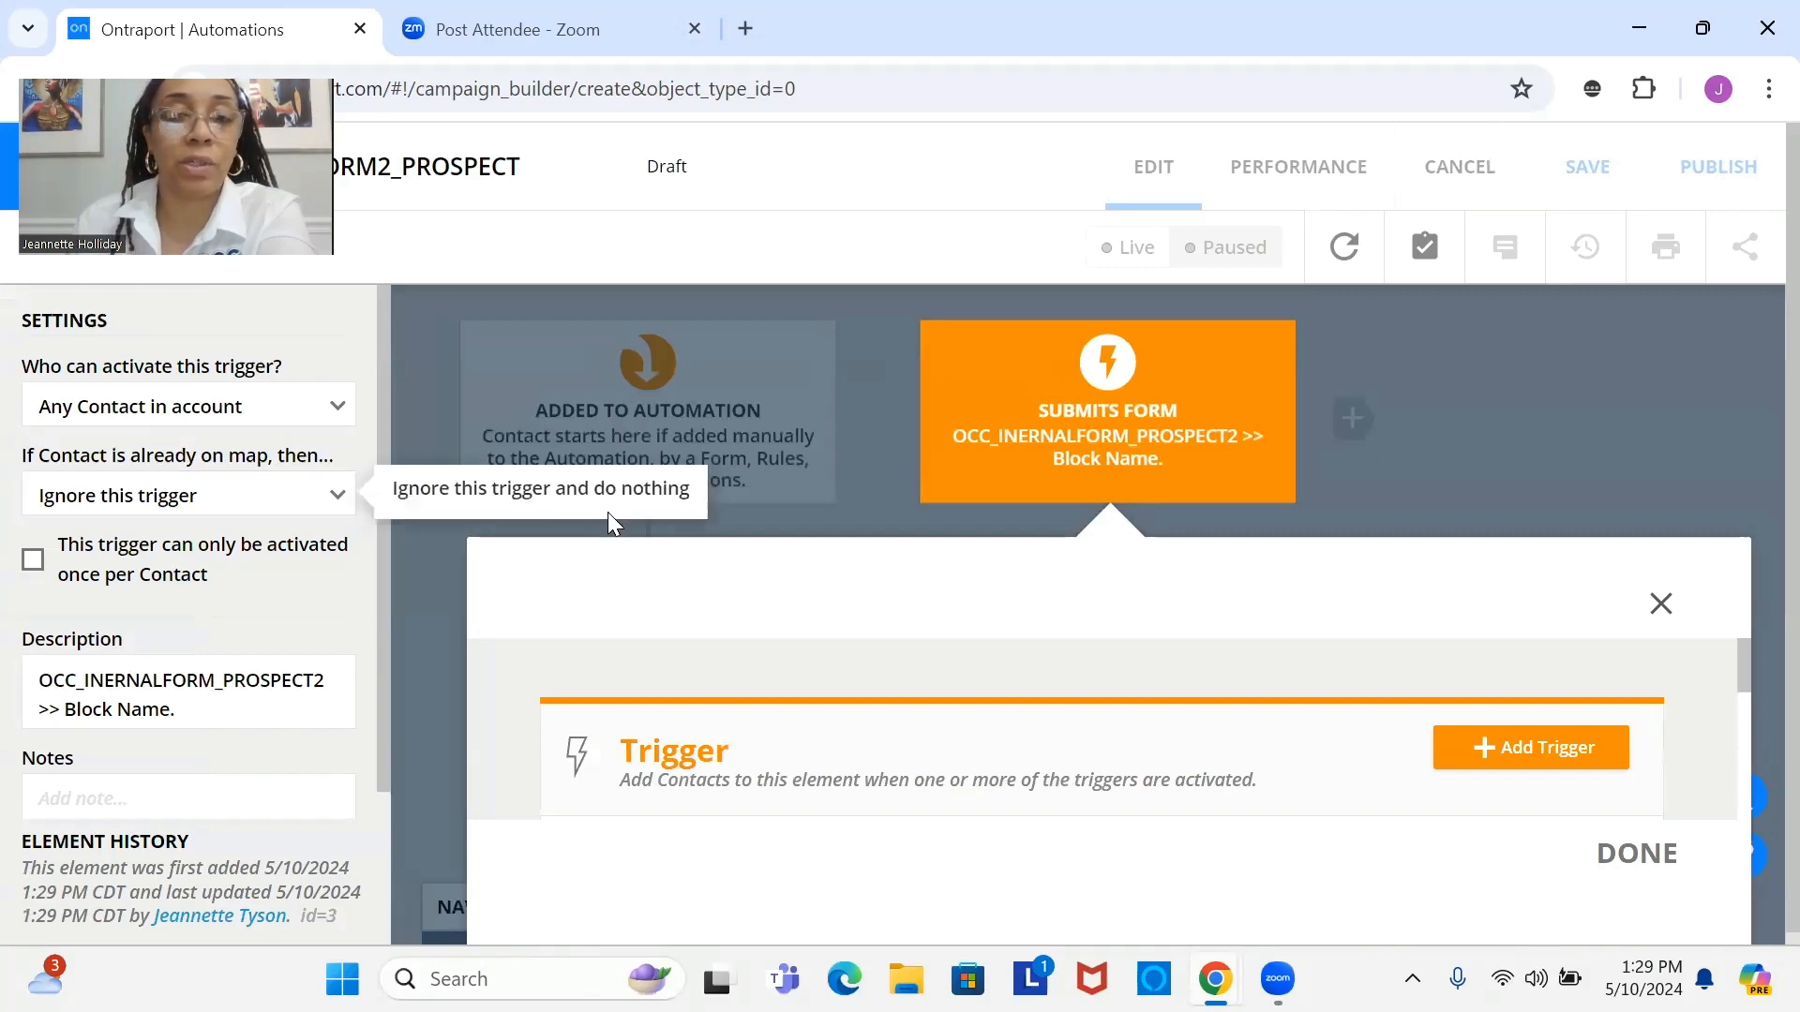
pyautogui.click(1637, 853)
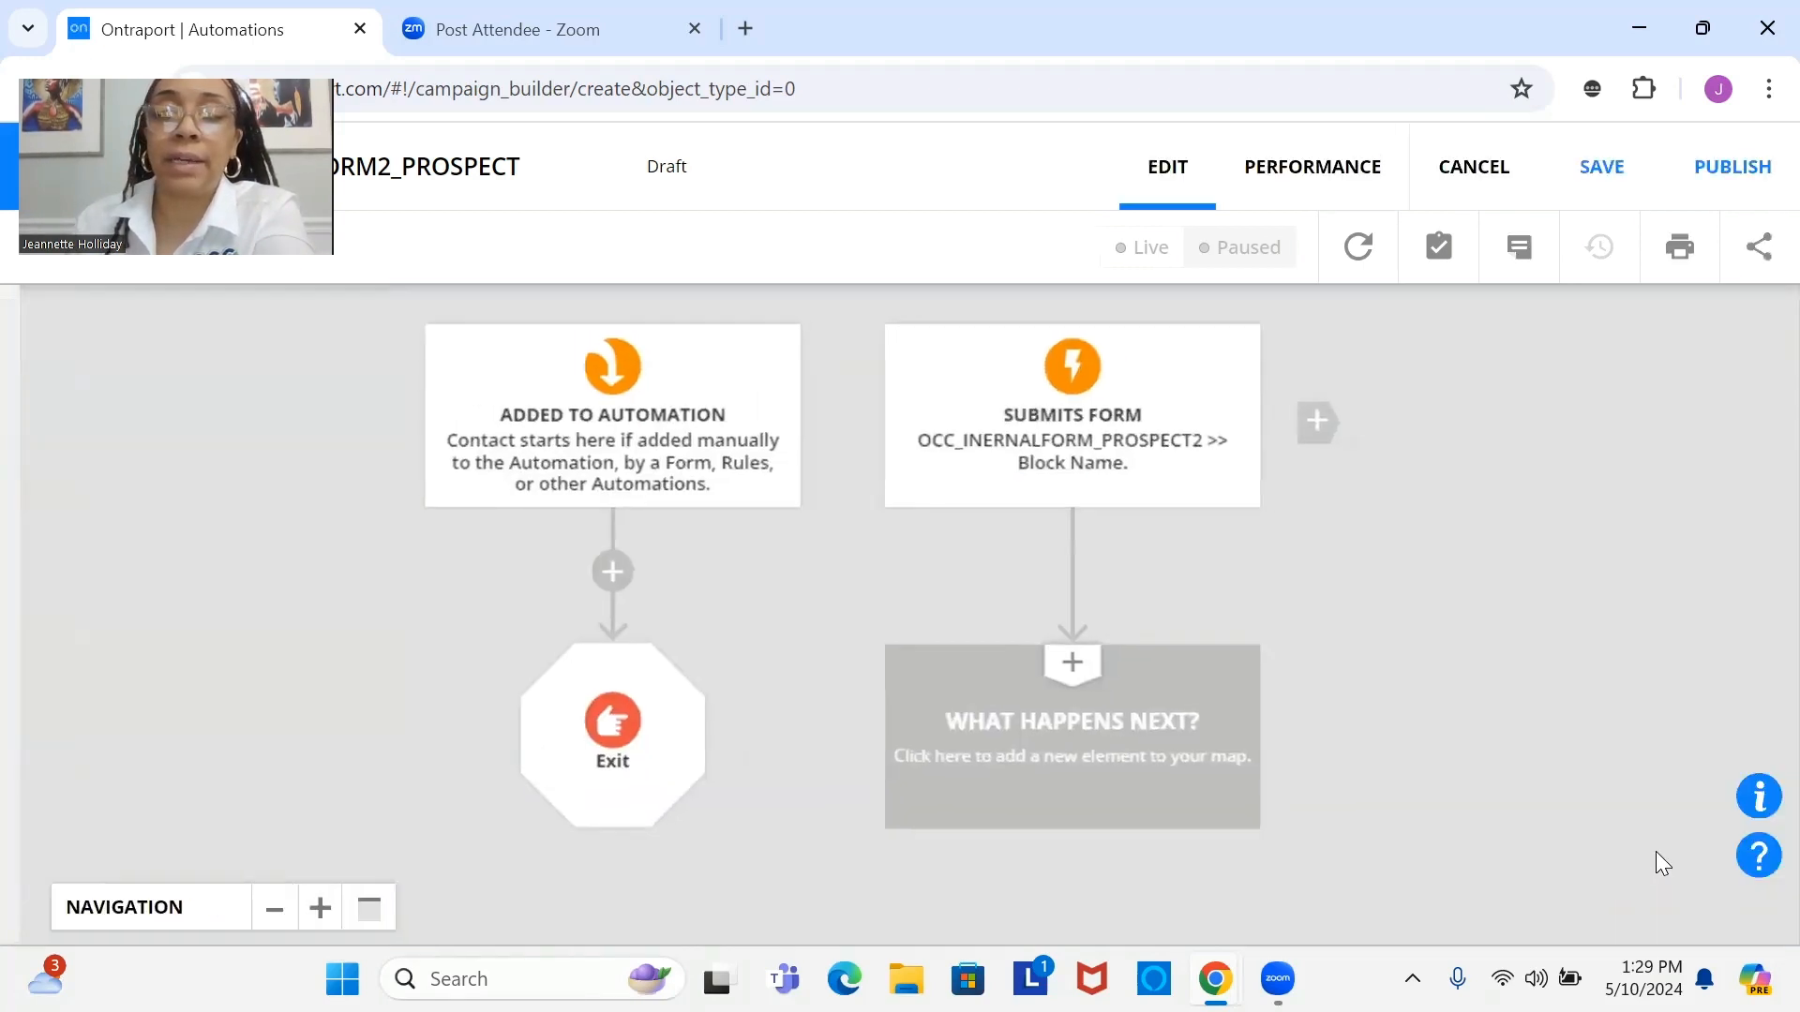
# Step: Add a Send an Email element below the form-submission trigger and assign it the message OCC_INTERNALFORM2_EMAIL
pyautogui.click(969, 746)
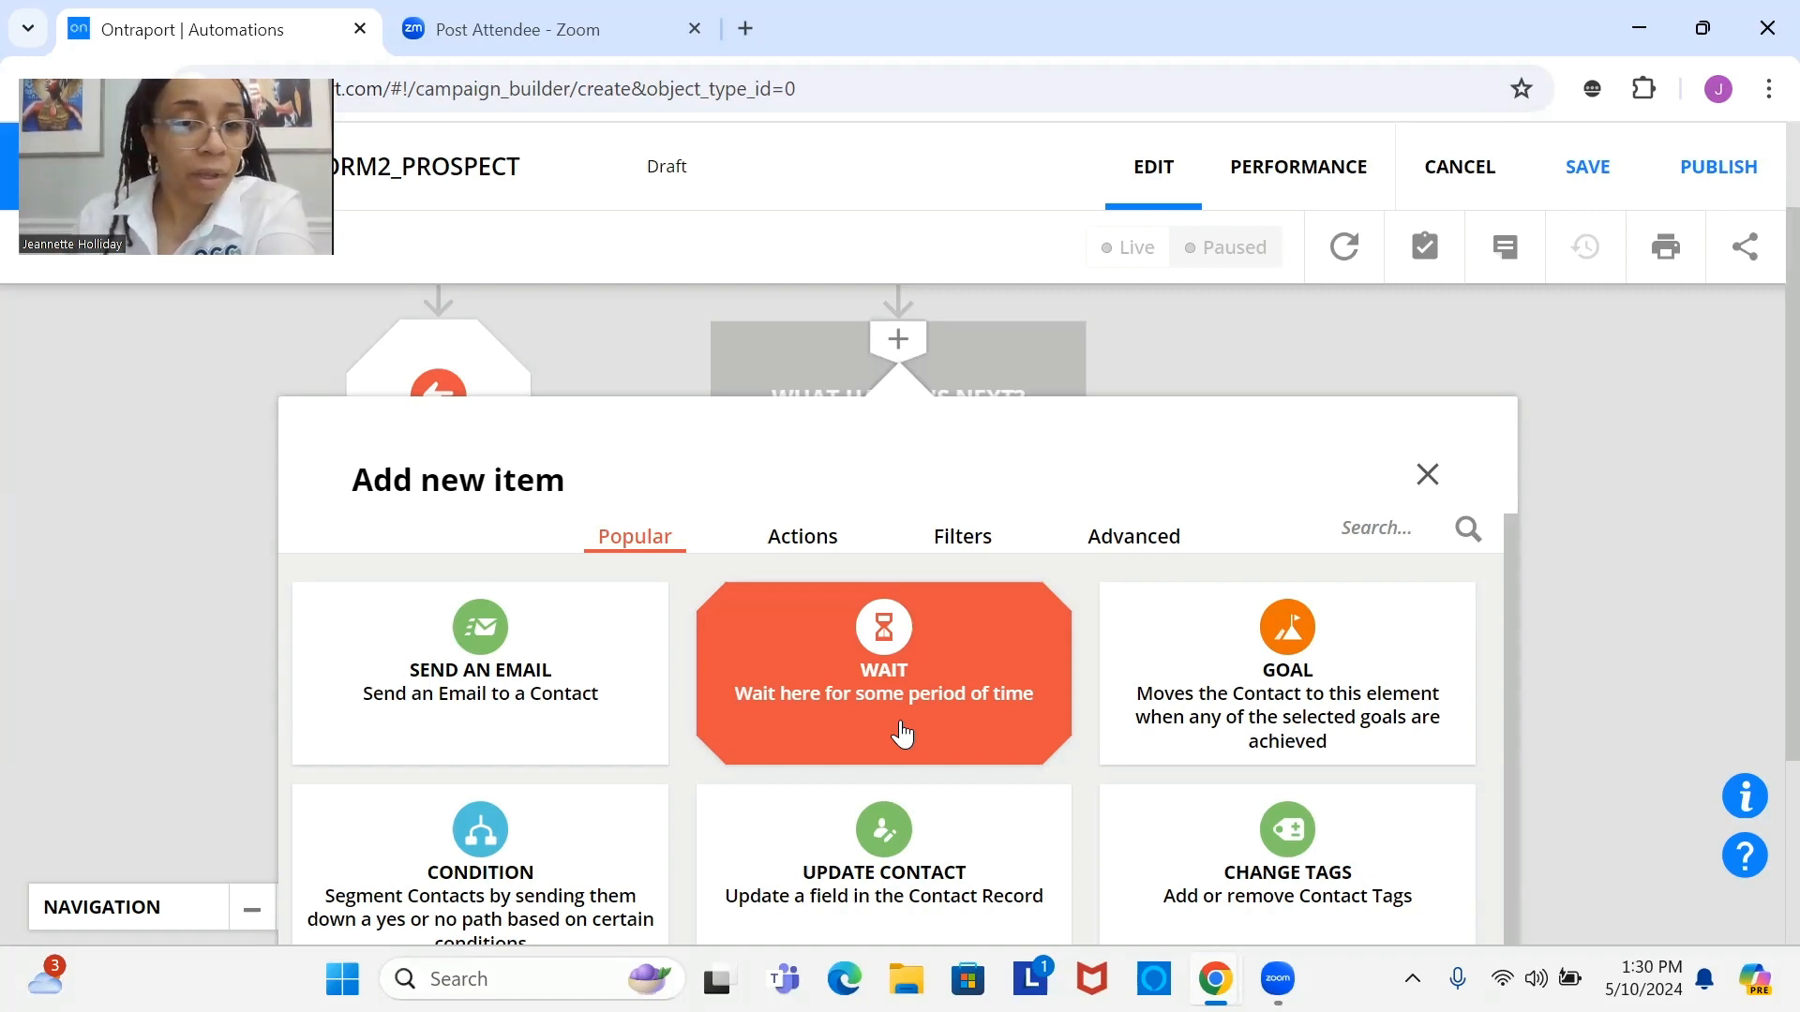
pyautogui.click(549, 726)
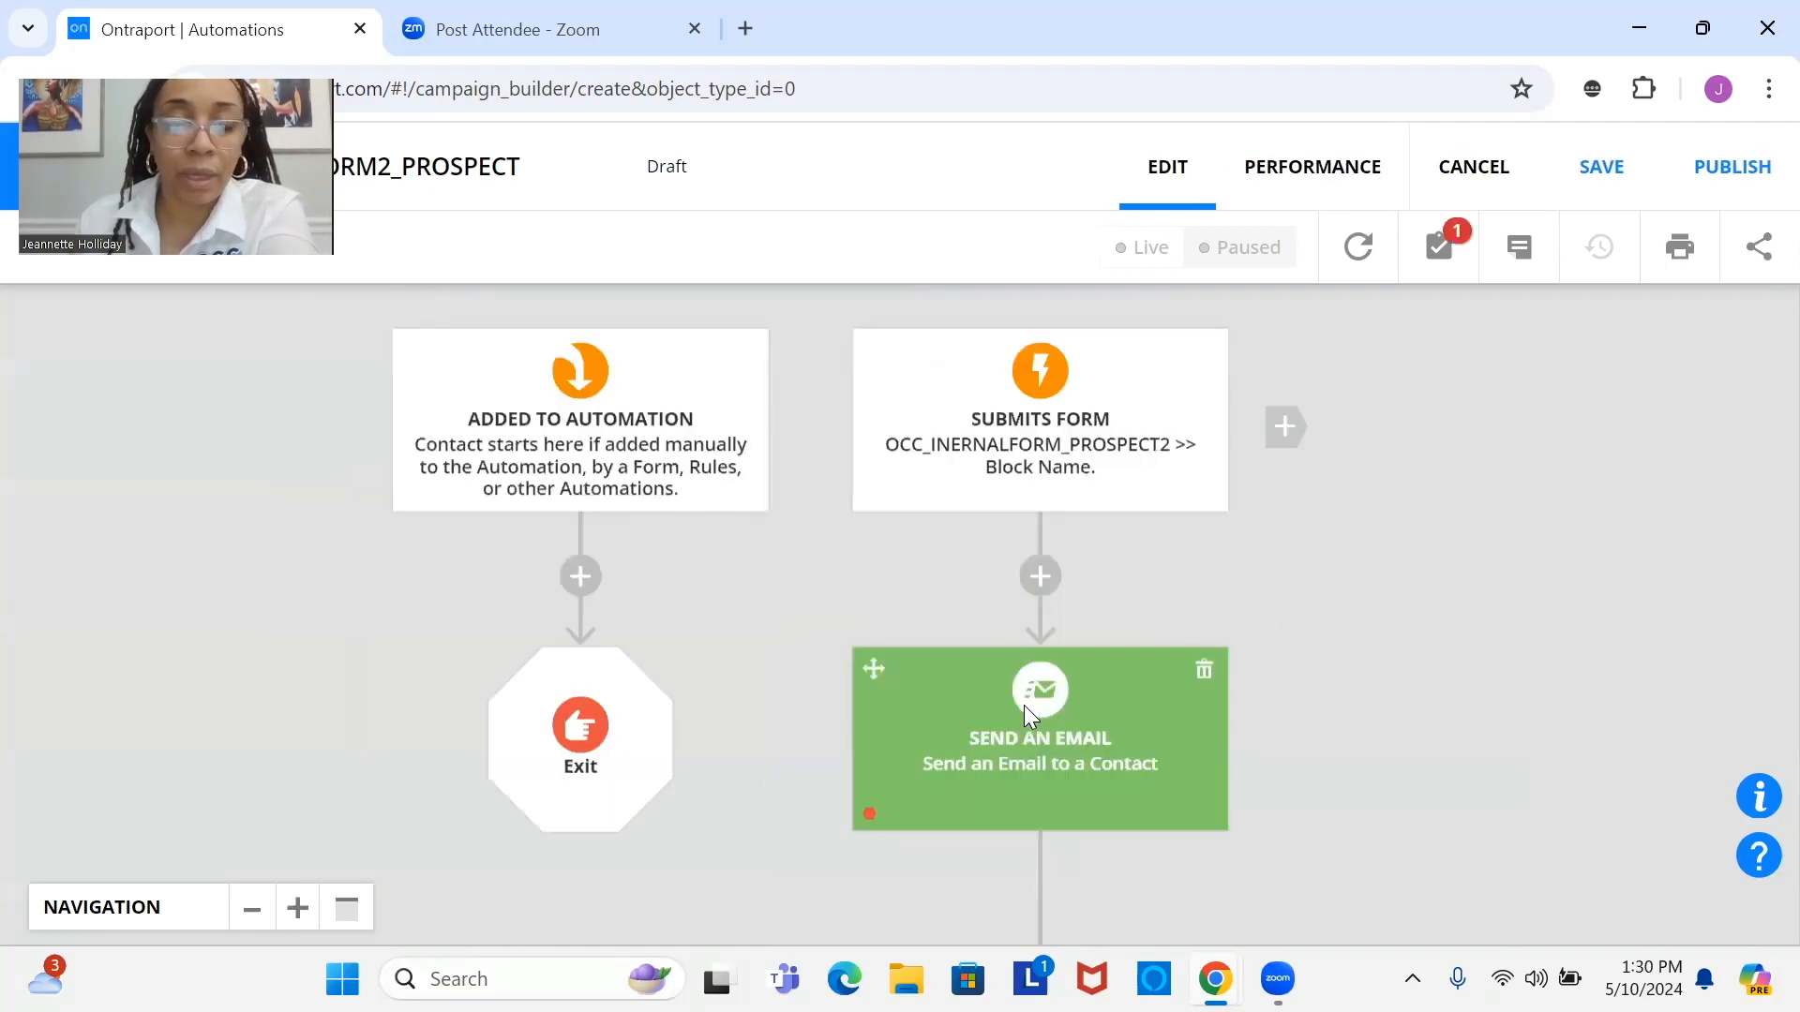
pyautogui.click(999, 725)
pyautogui.click(150, 436)
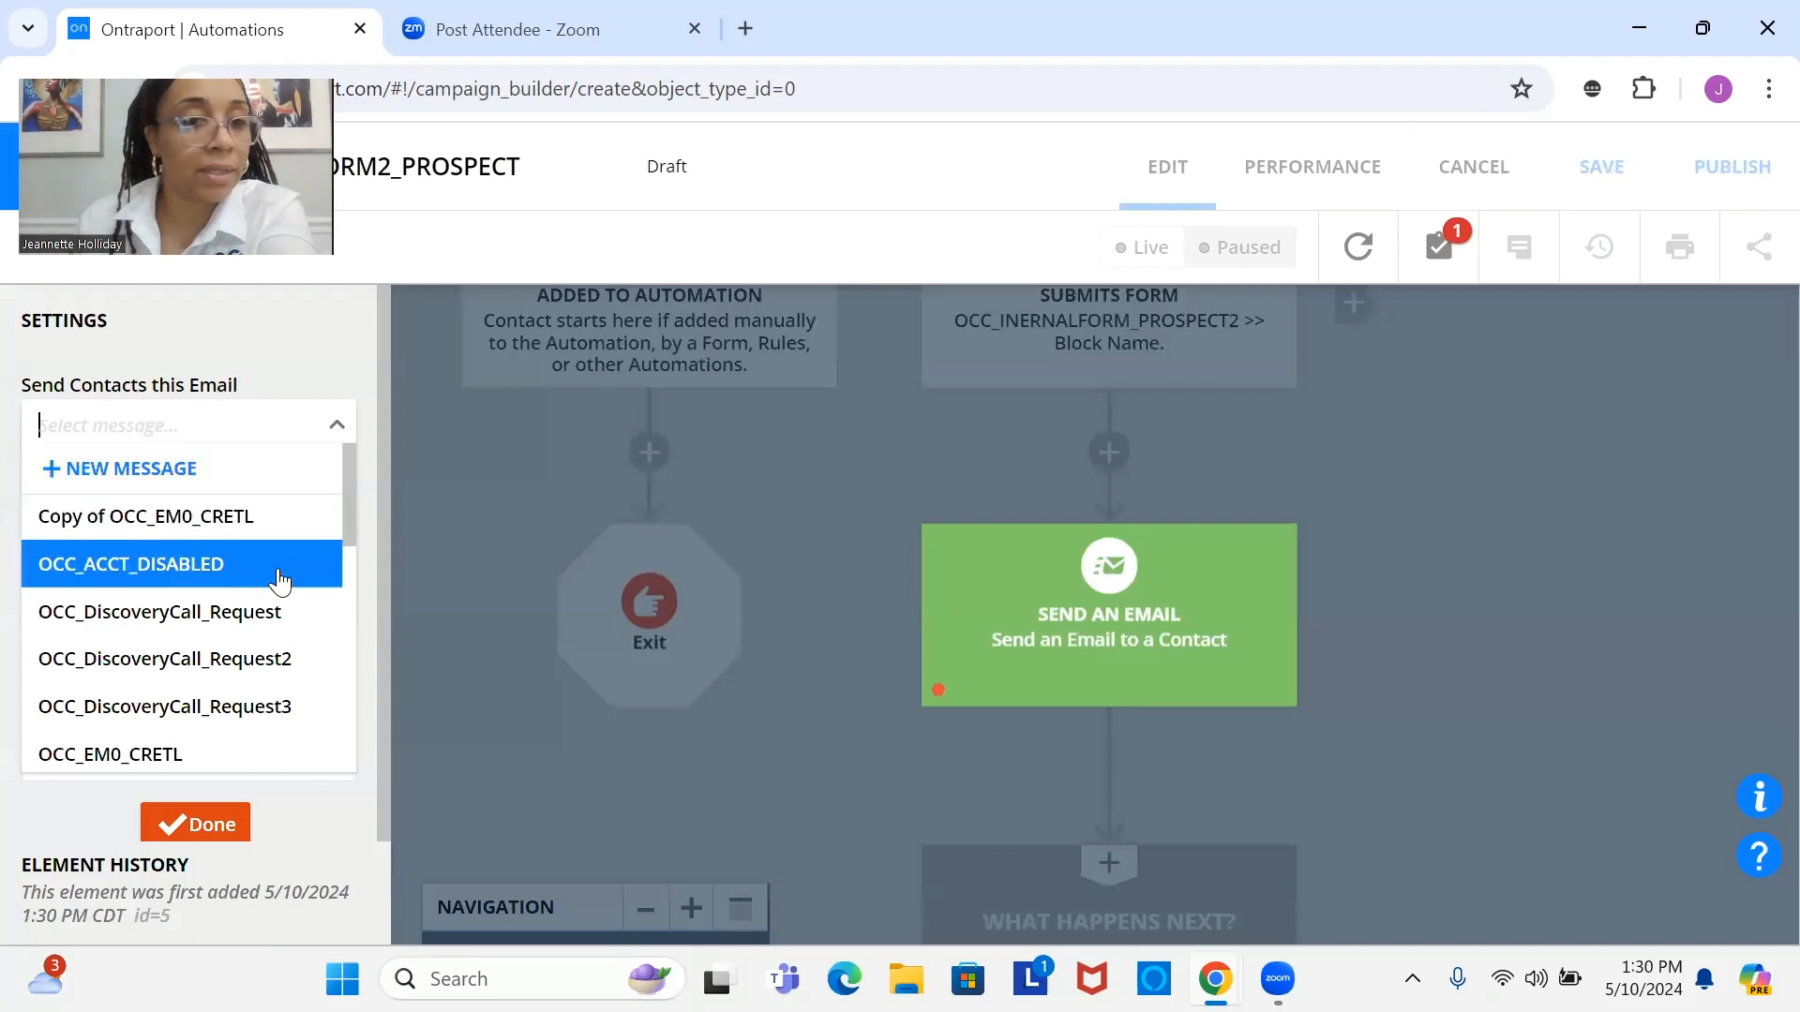
pyautogui.scroll(-5, 292, 630)
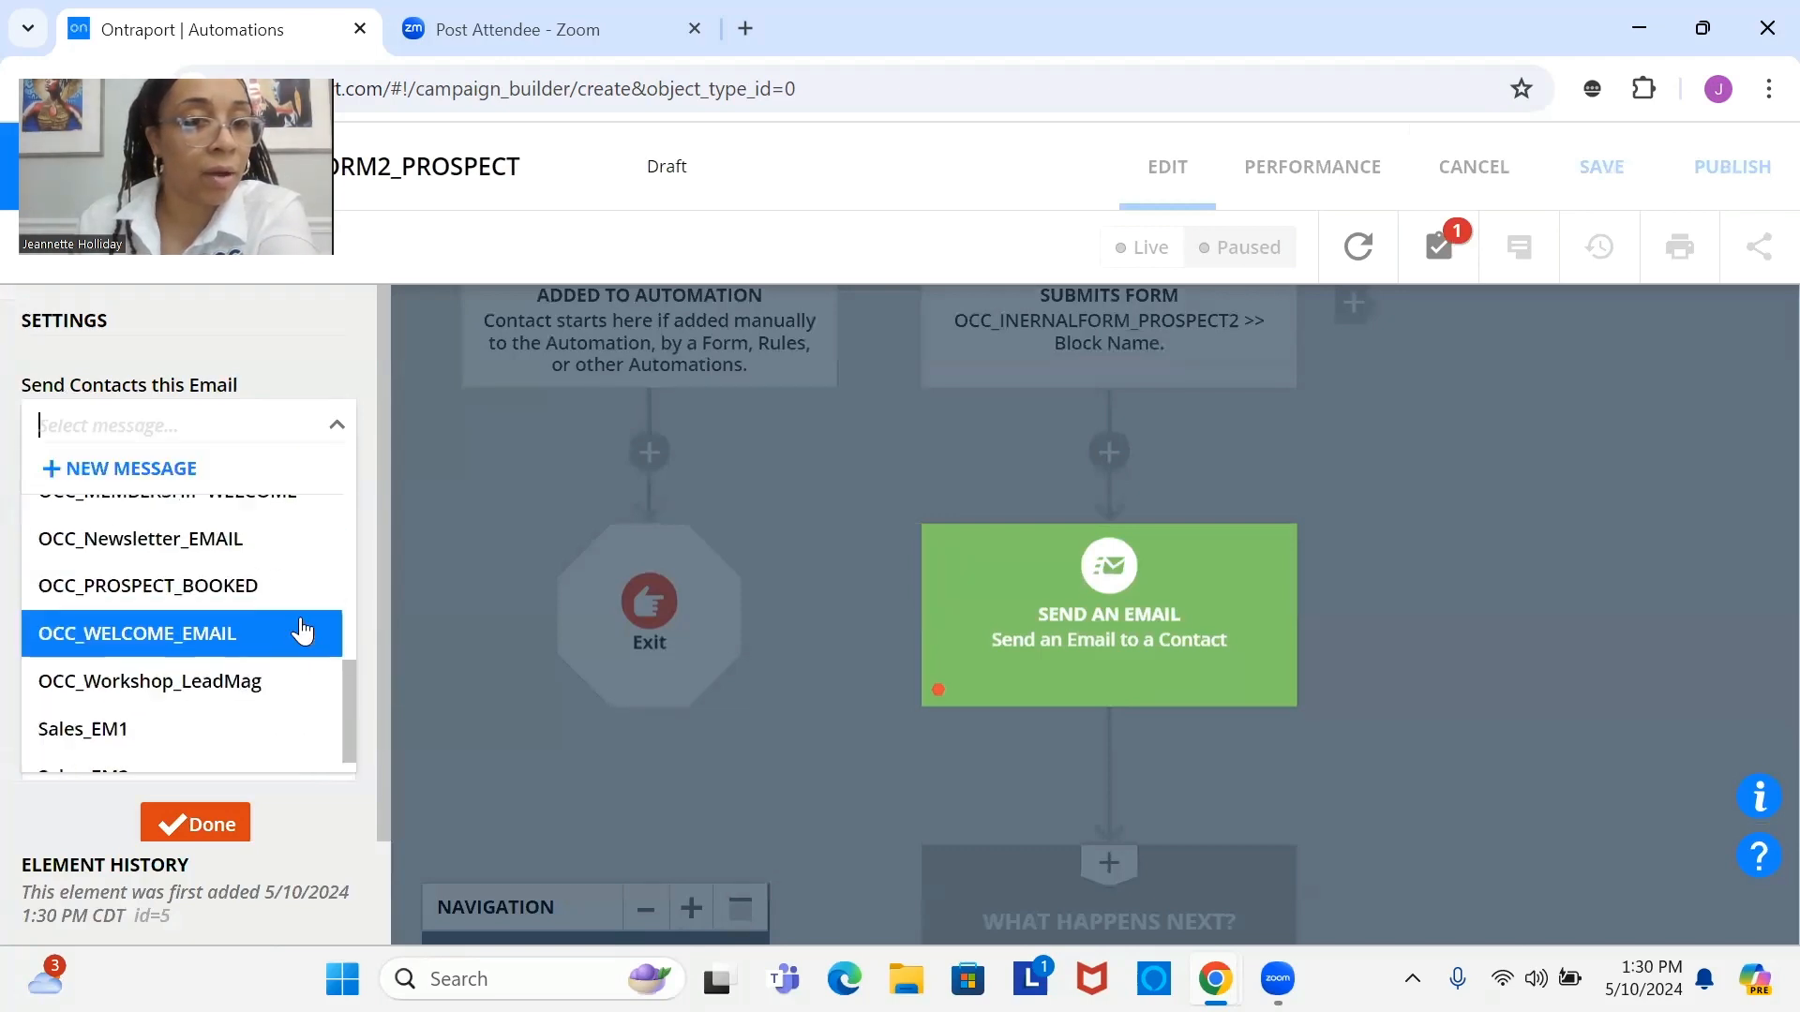
pyautogui.scroll(3, 302, 630)
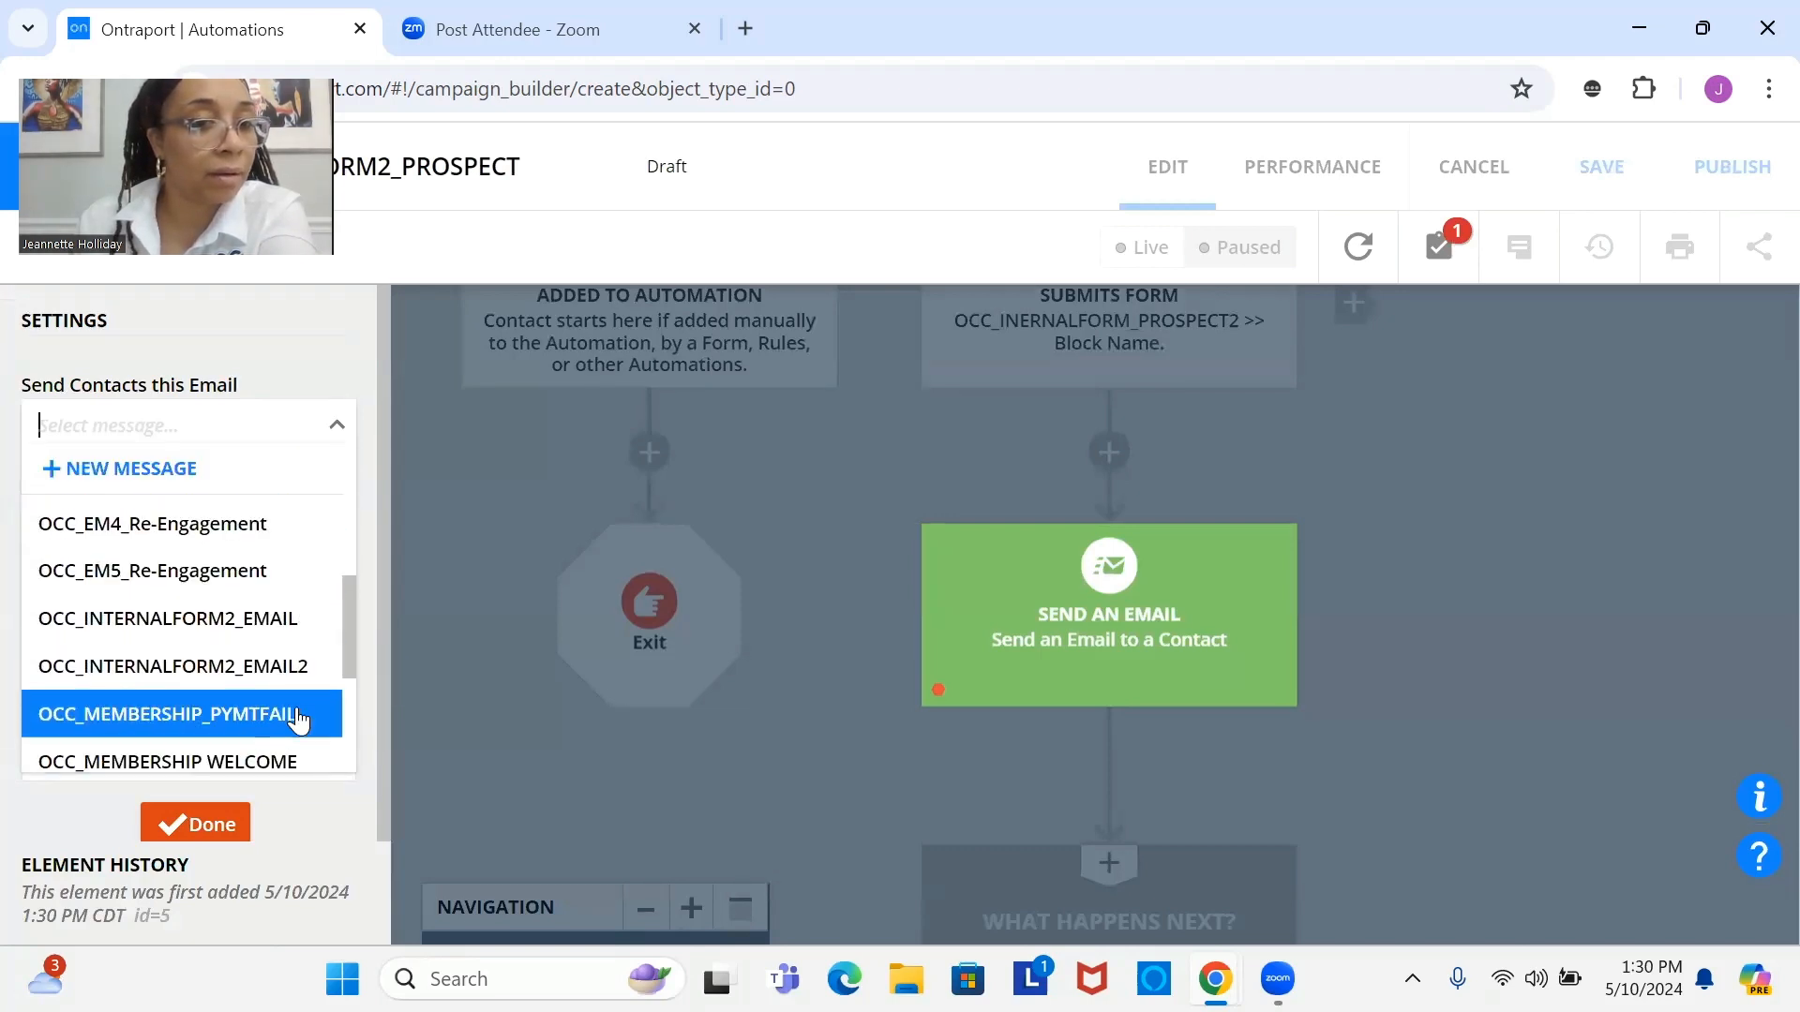
pyautogui.click(319, 638)
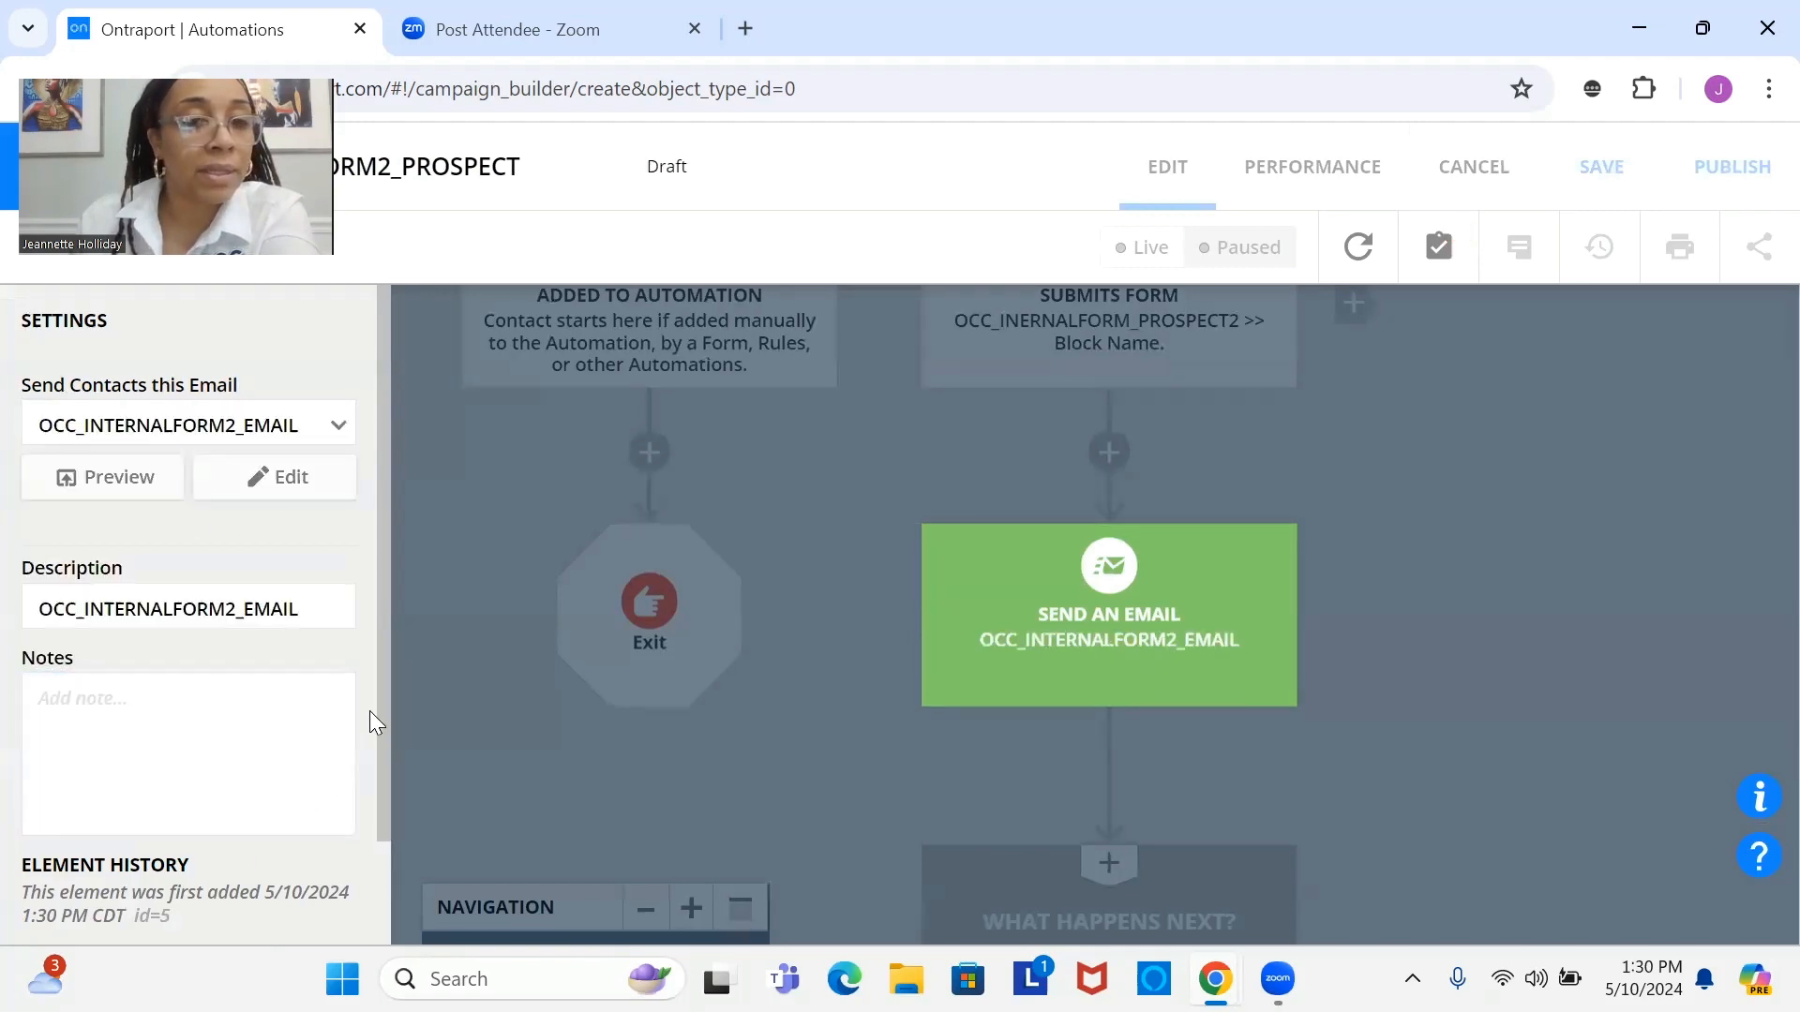
pyautogui.scroll(-1, 365, 786)
pyautogui.click(193, 783)
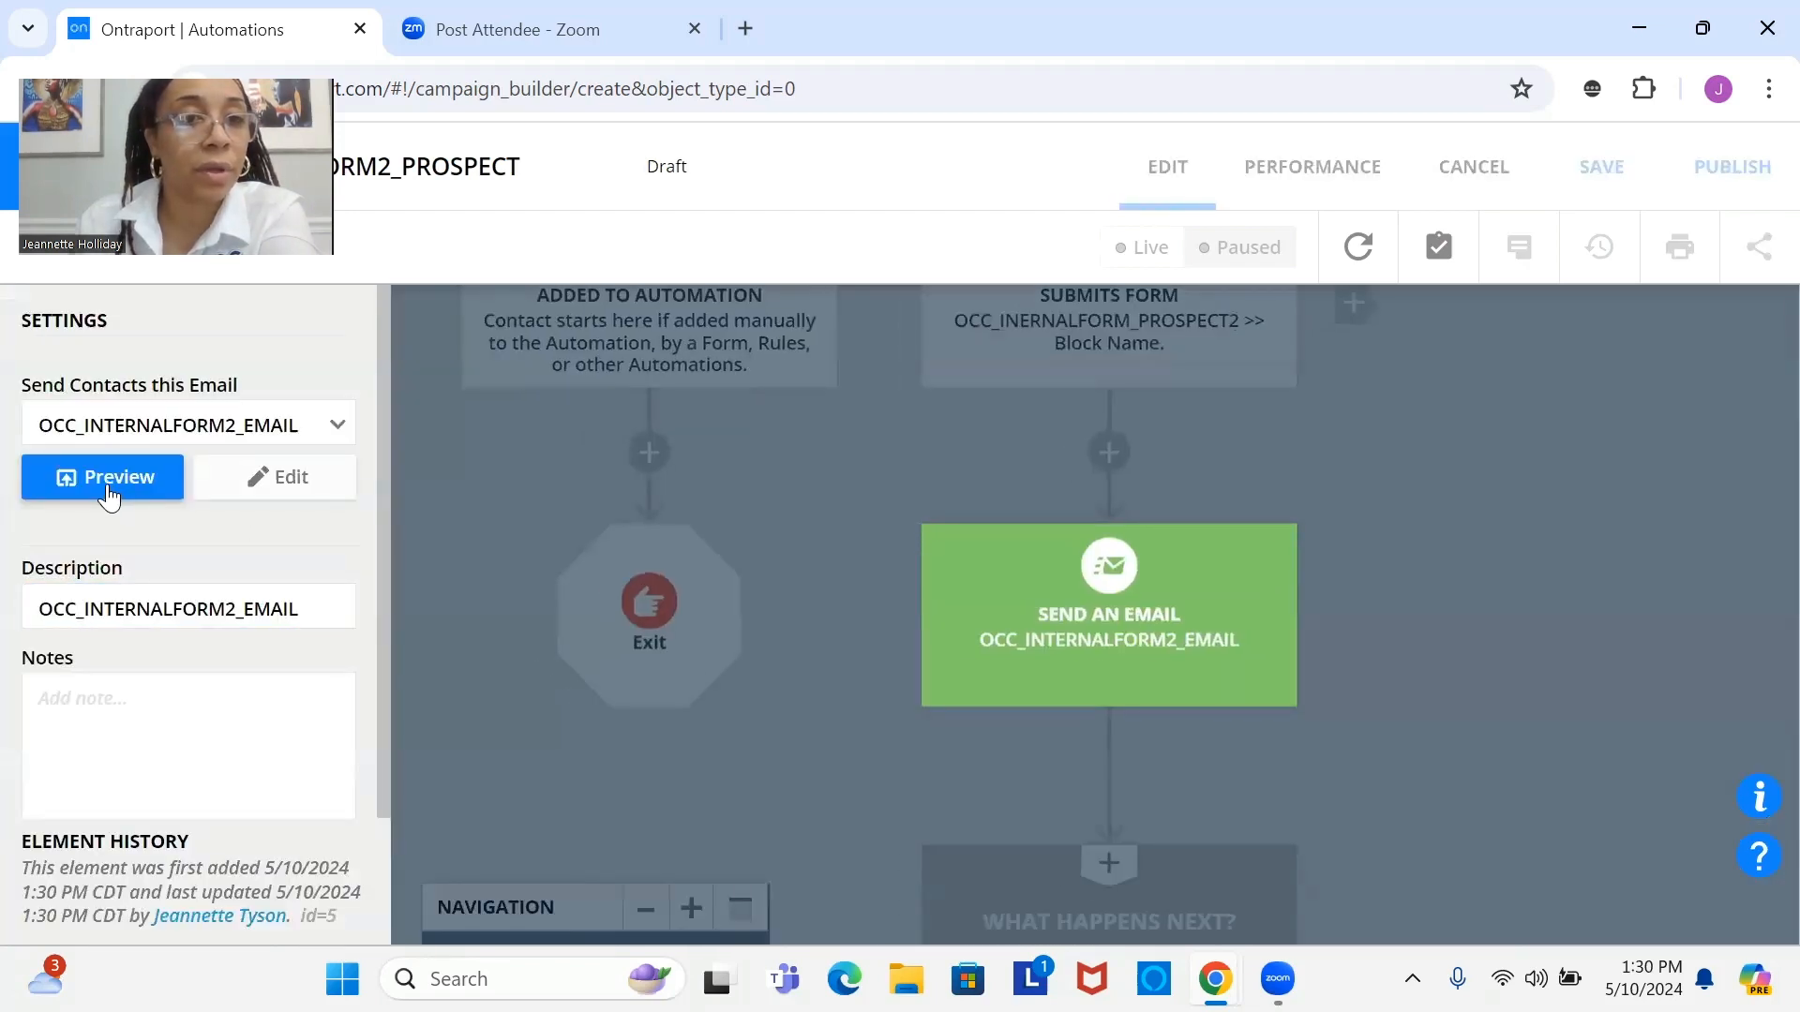
# Step: Preview the OCC_INTERNALFORM2_EMAIL message, open it for editing, save it and finish the email element's settings
pyautogui.click(105, 486)
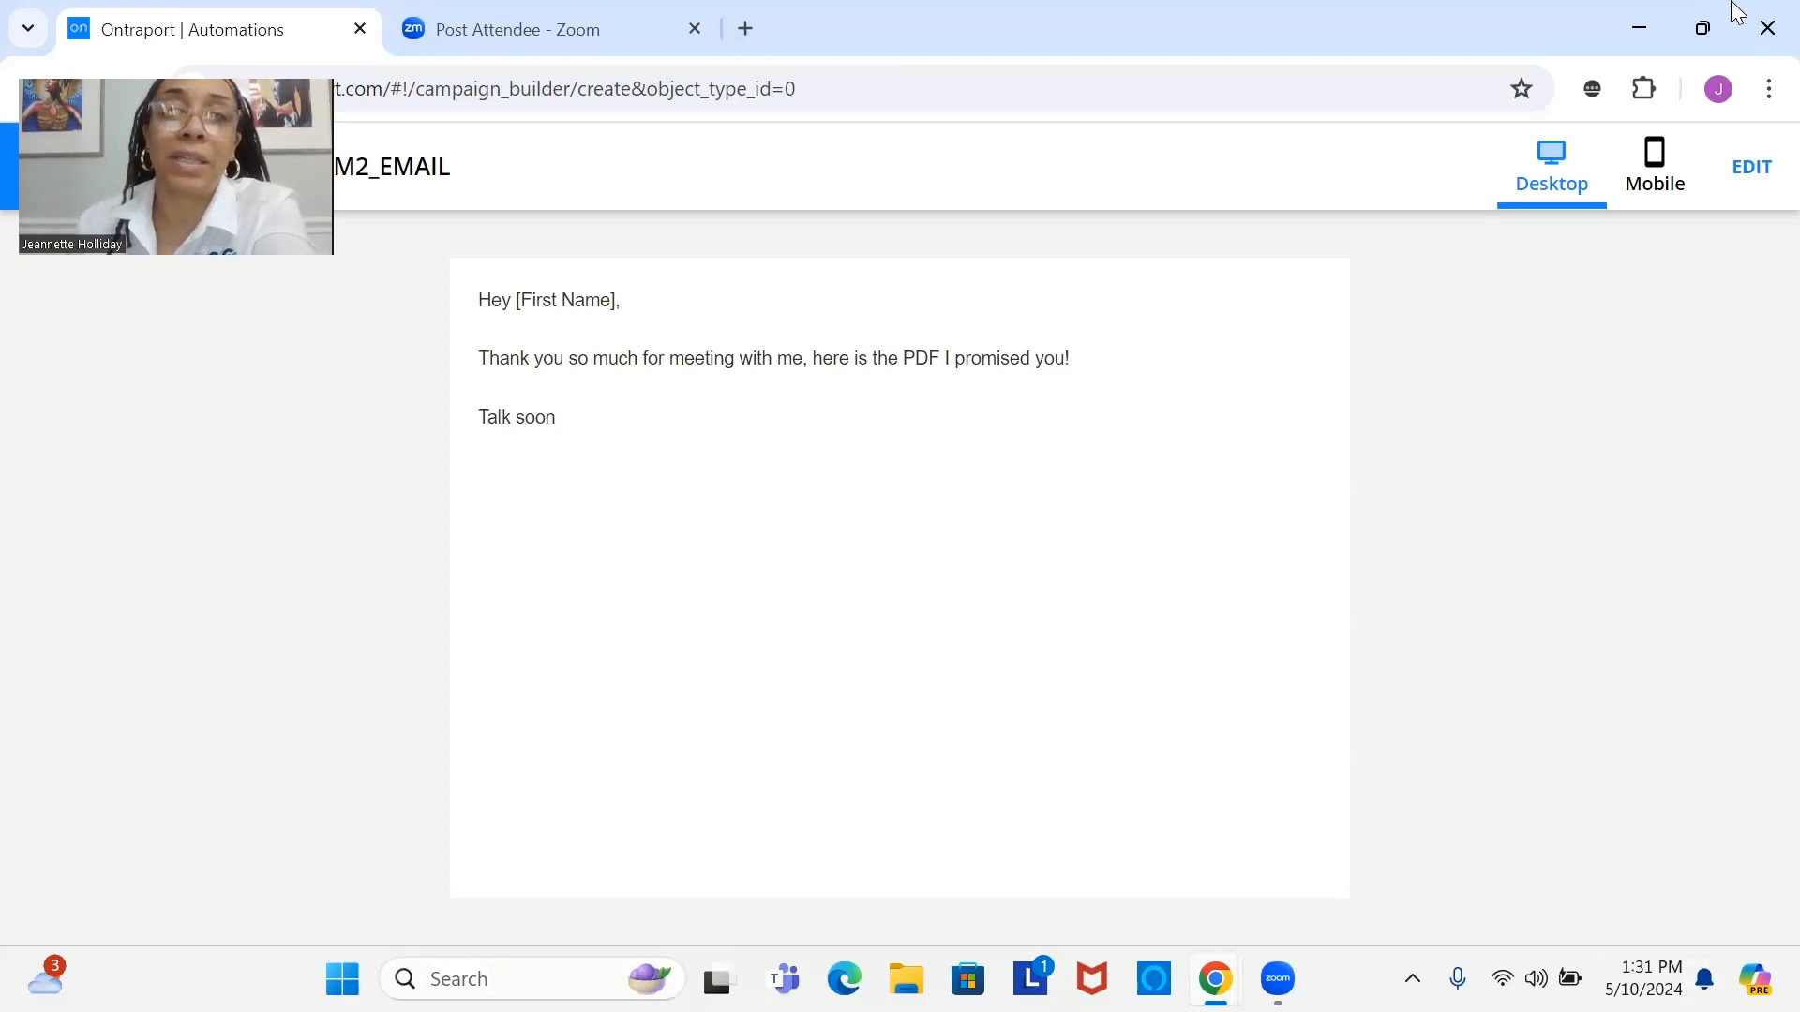
pyautogui.click(1751, 169)
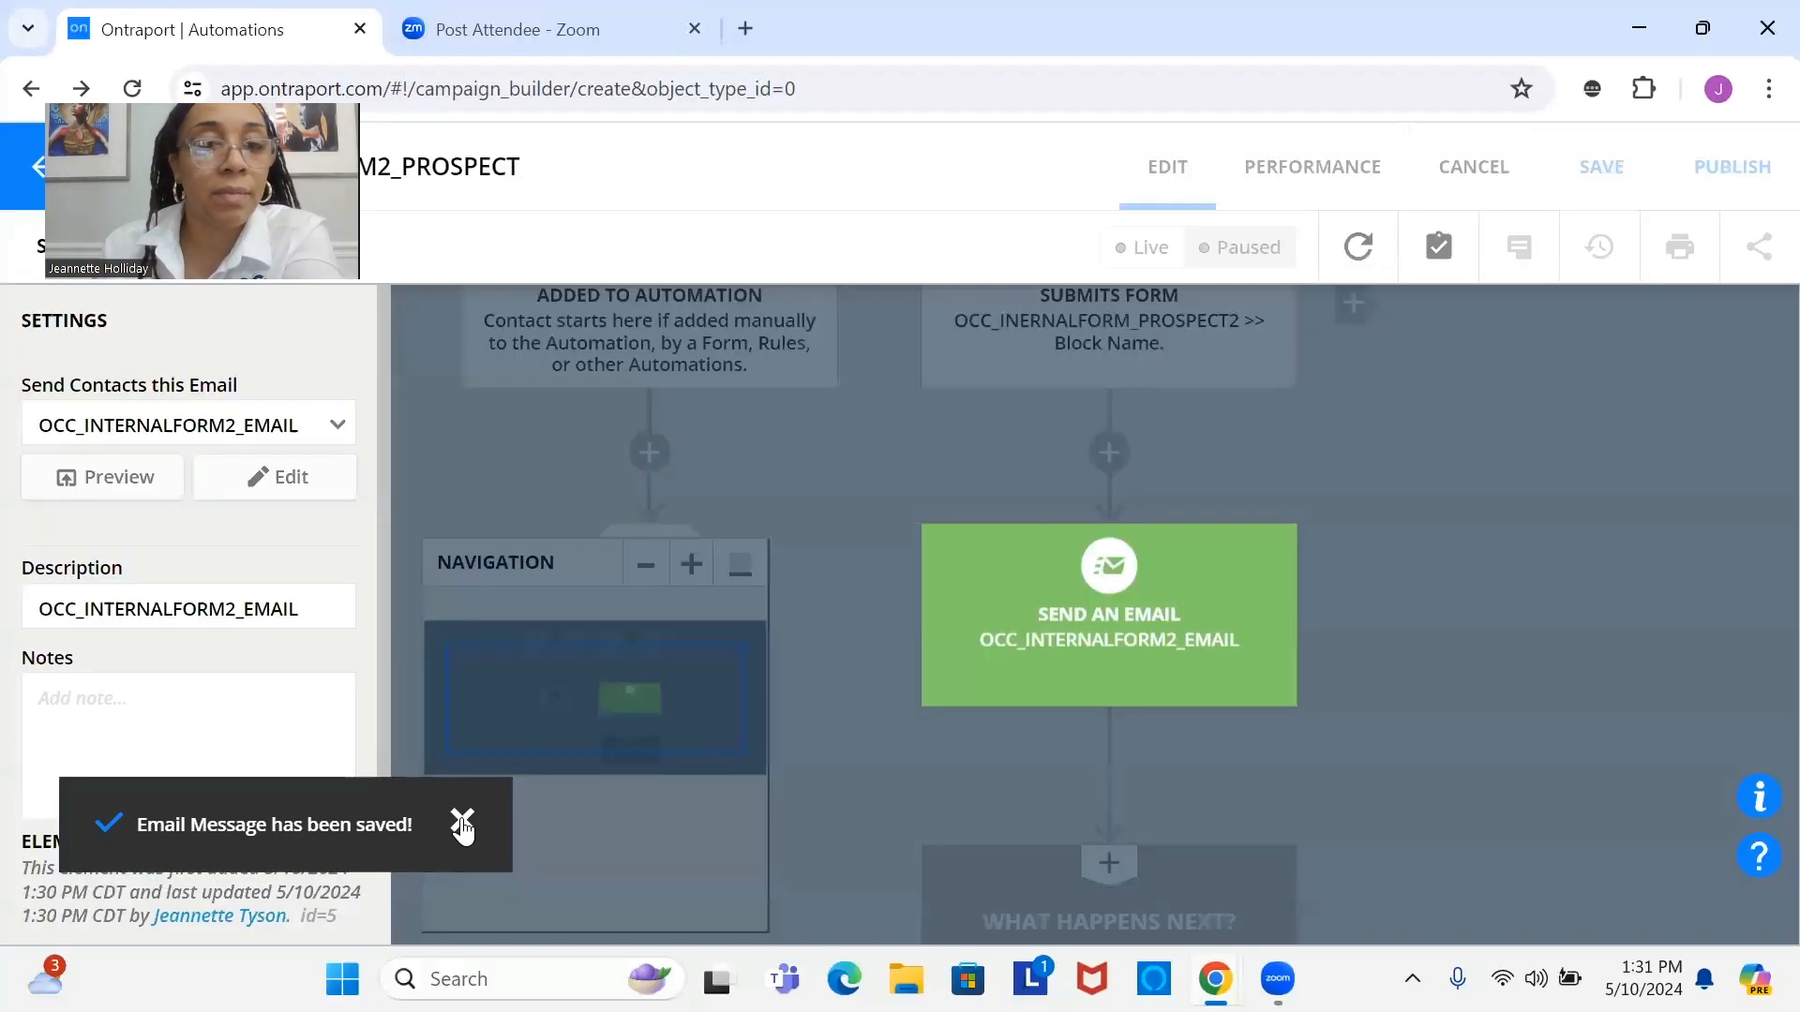
pyautogui.click(462, 823)
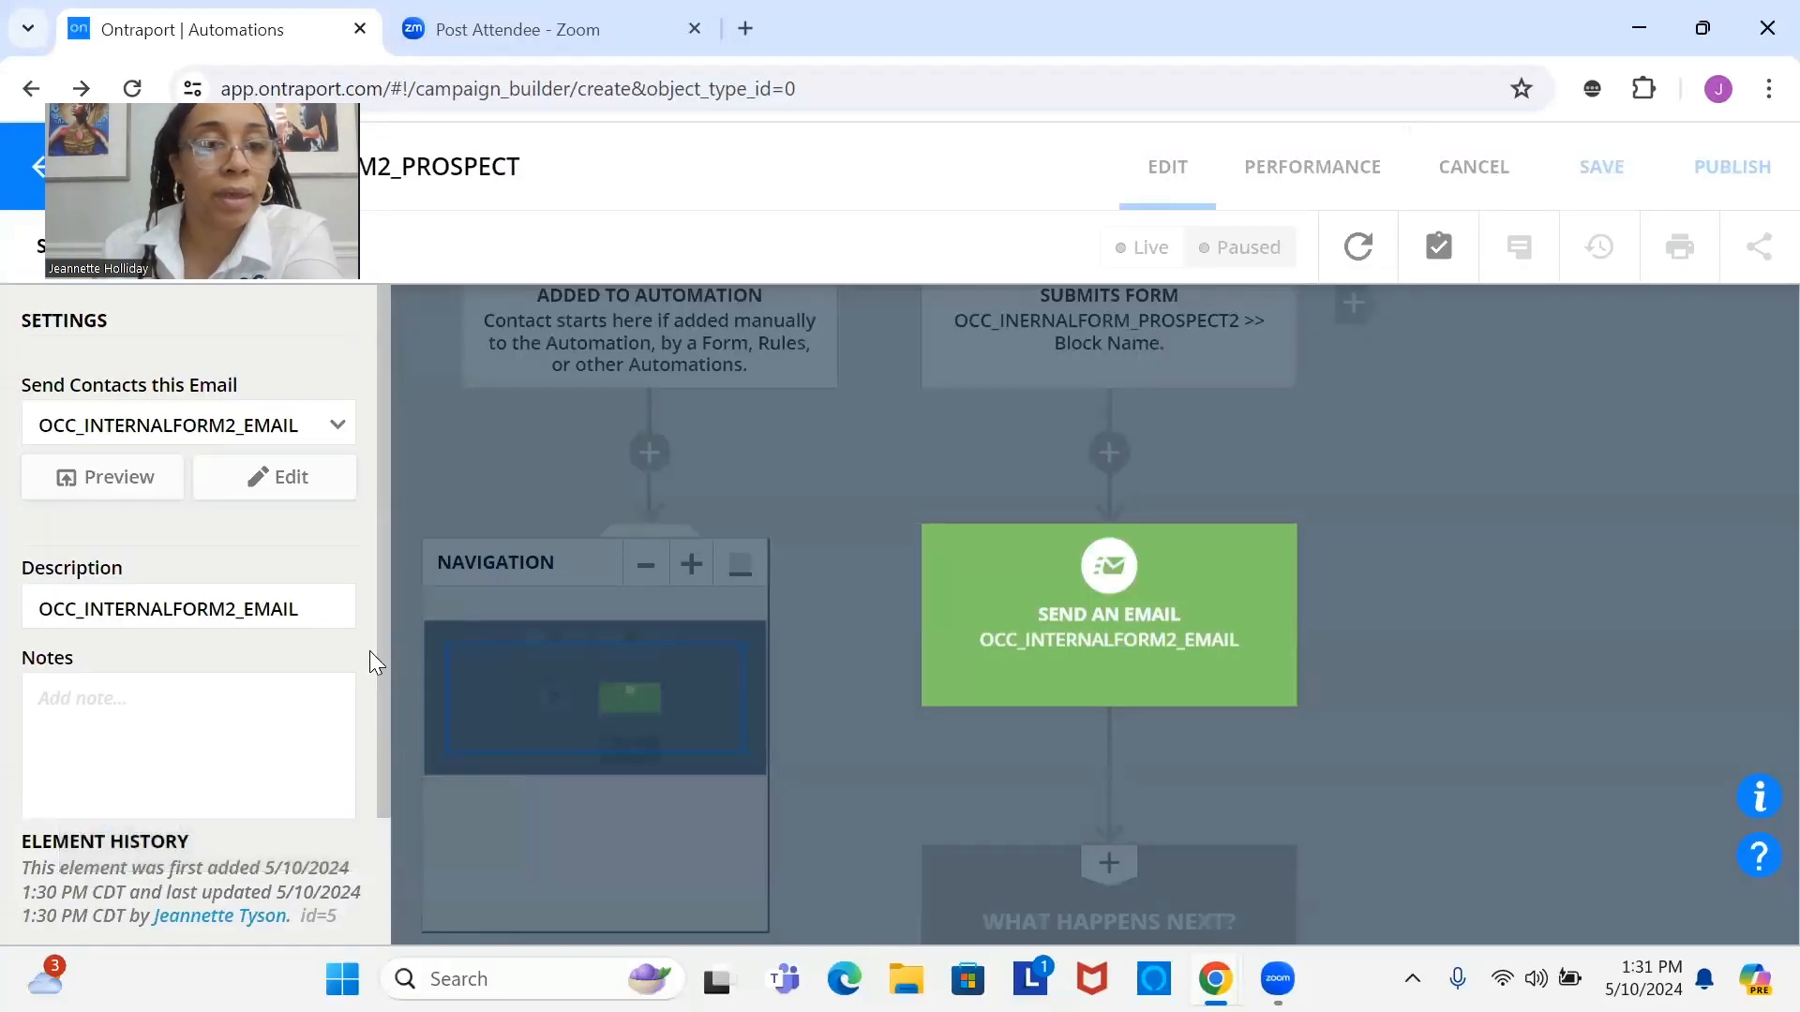
pyautogui.scroll(-2, 375, 686)
pyautogui.click(194, 804)
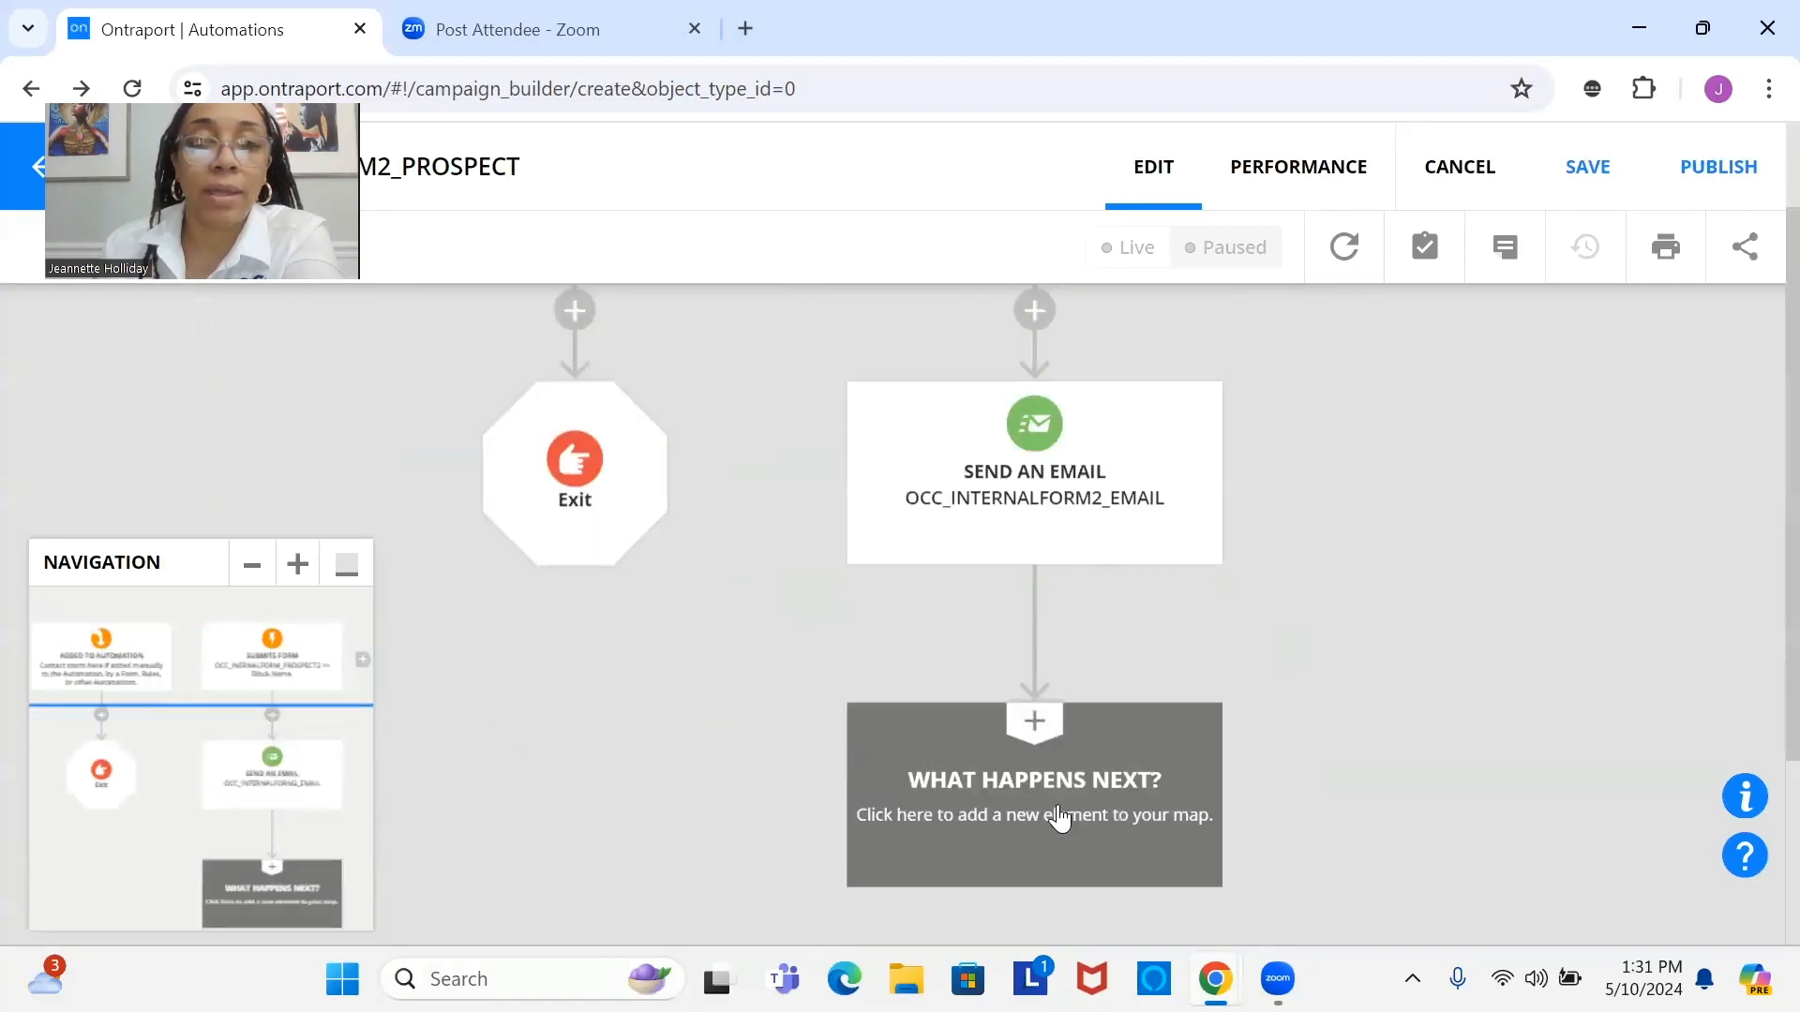
# Step: Add a Wait element below the OCC_INTERNALFORM2_EMAIL email element
pyautogui.click(1060, 818)
pyautogui.click(932, 671)
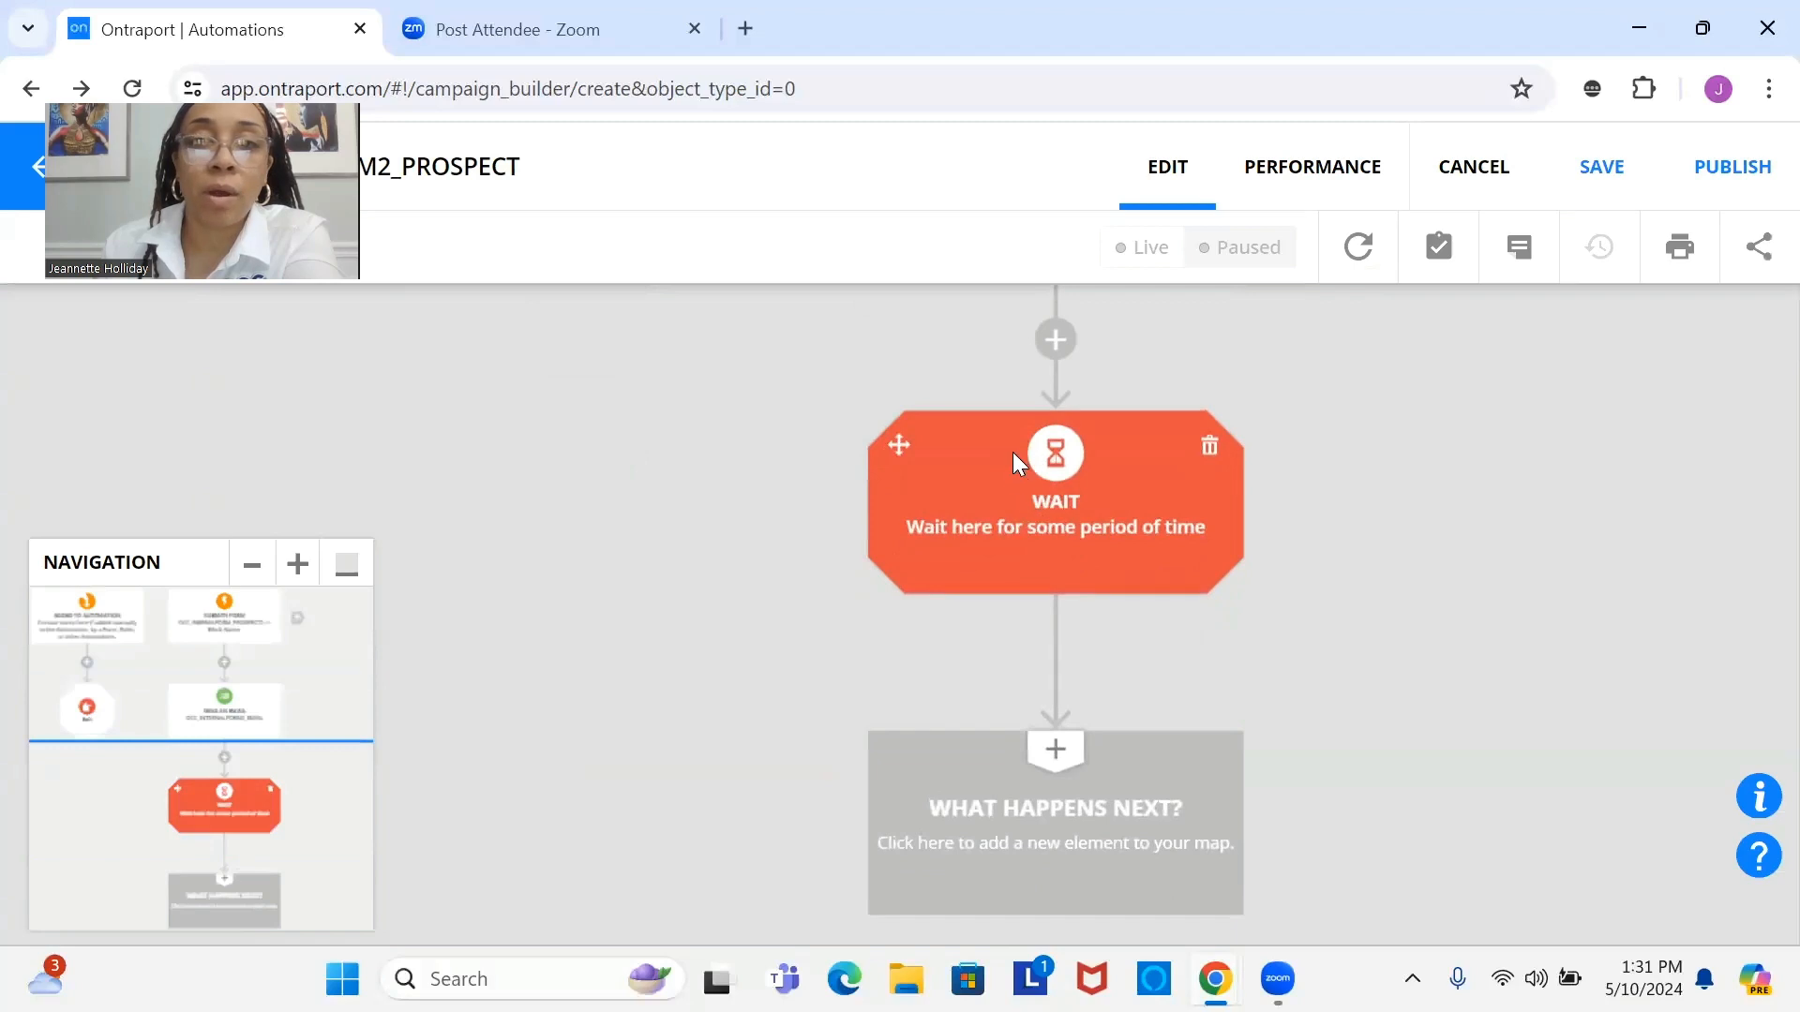
pyautogui.scroll(3, 1047, 506)
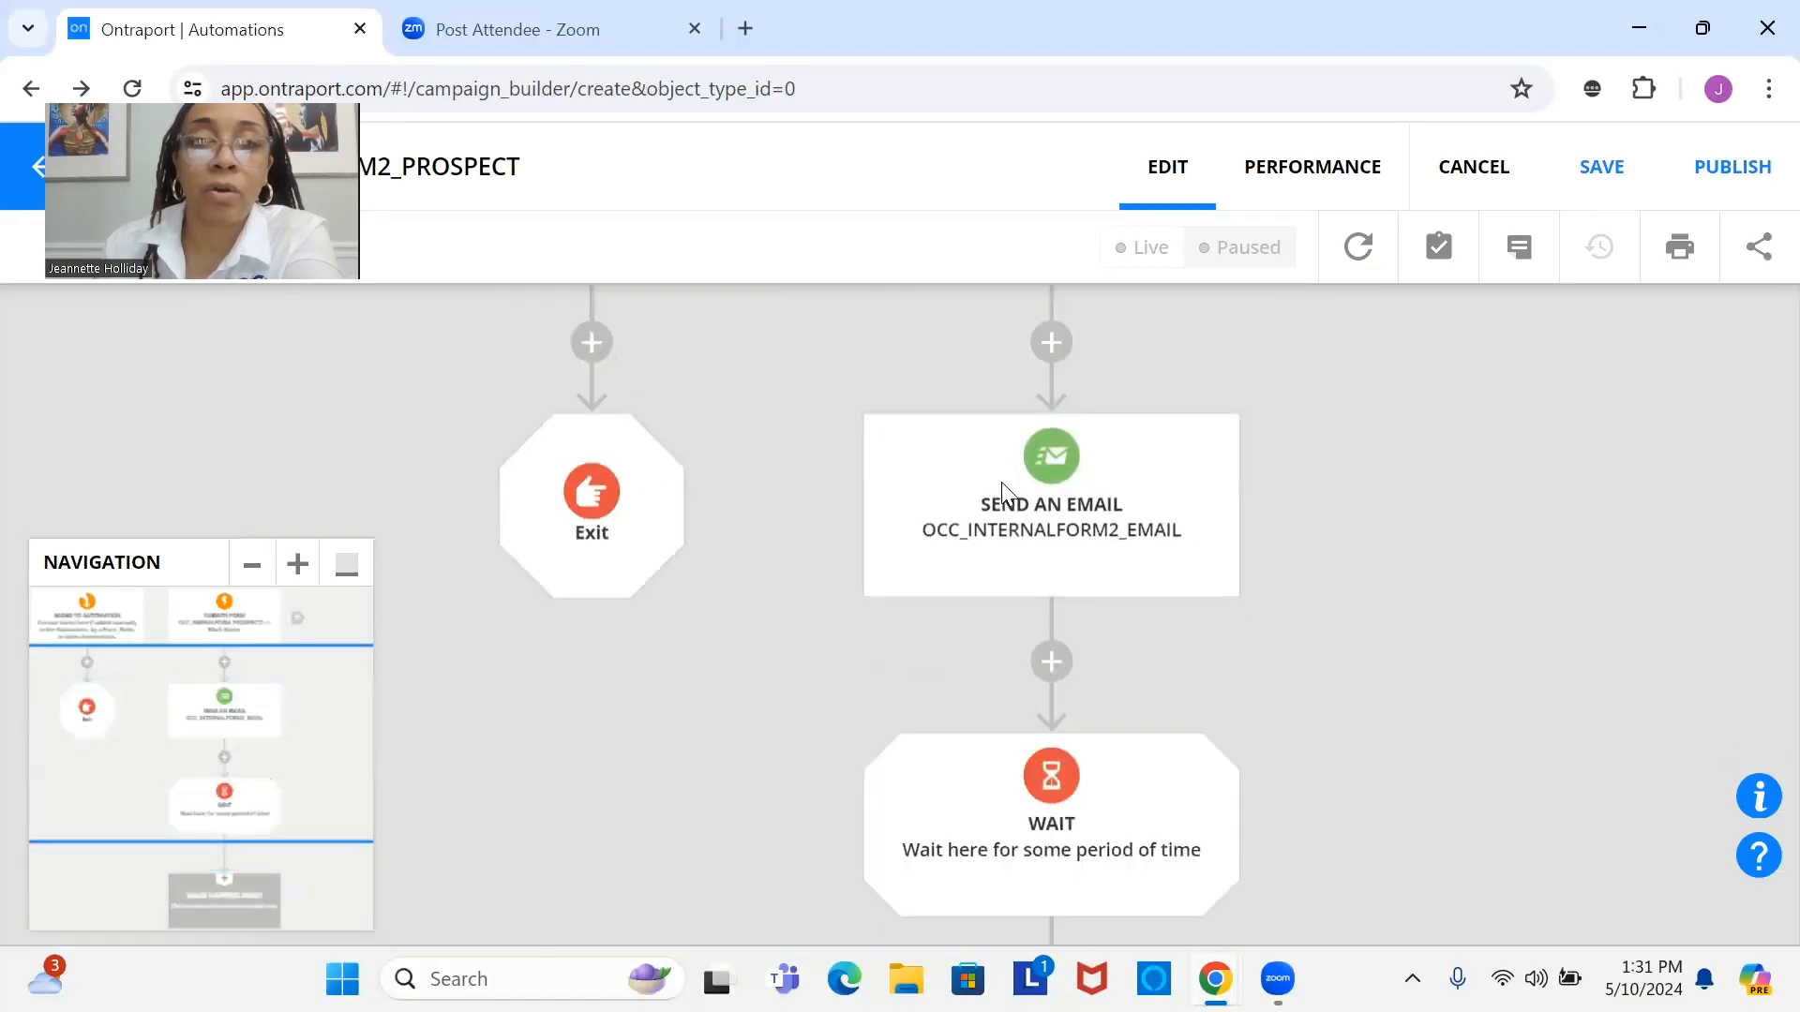
pyautogui.scroll(2, 1036, 582)
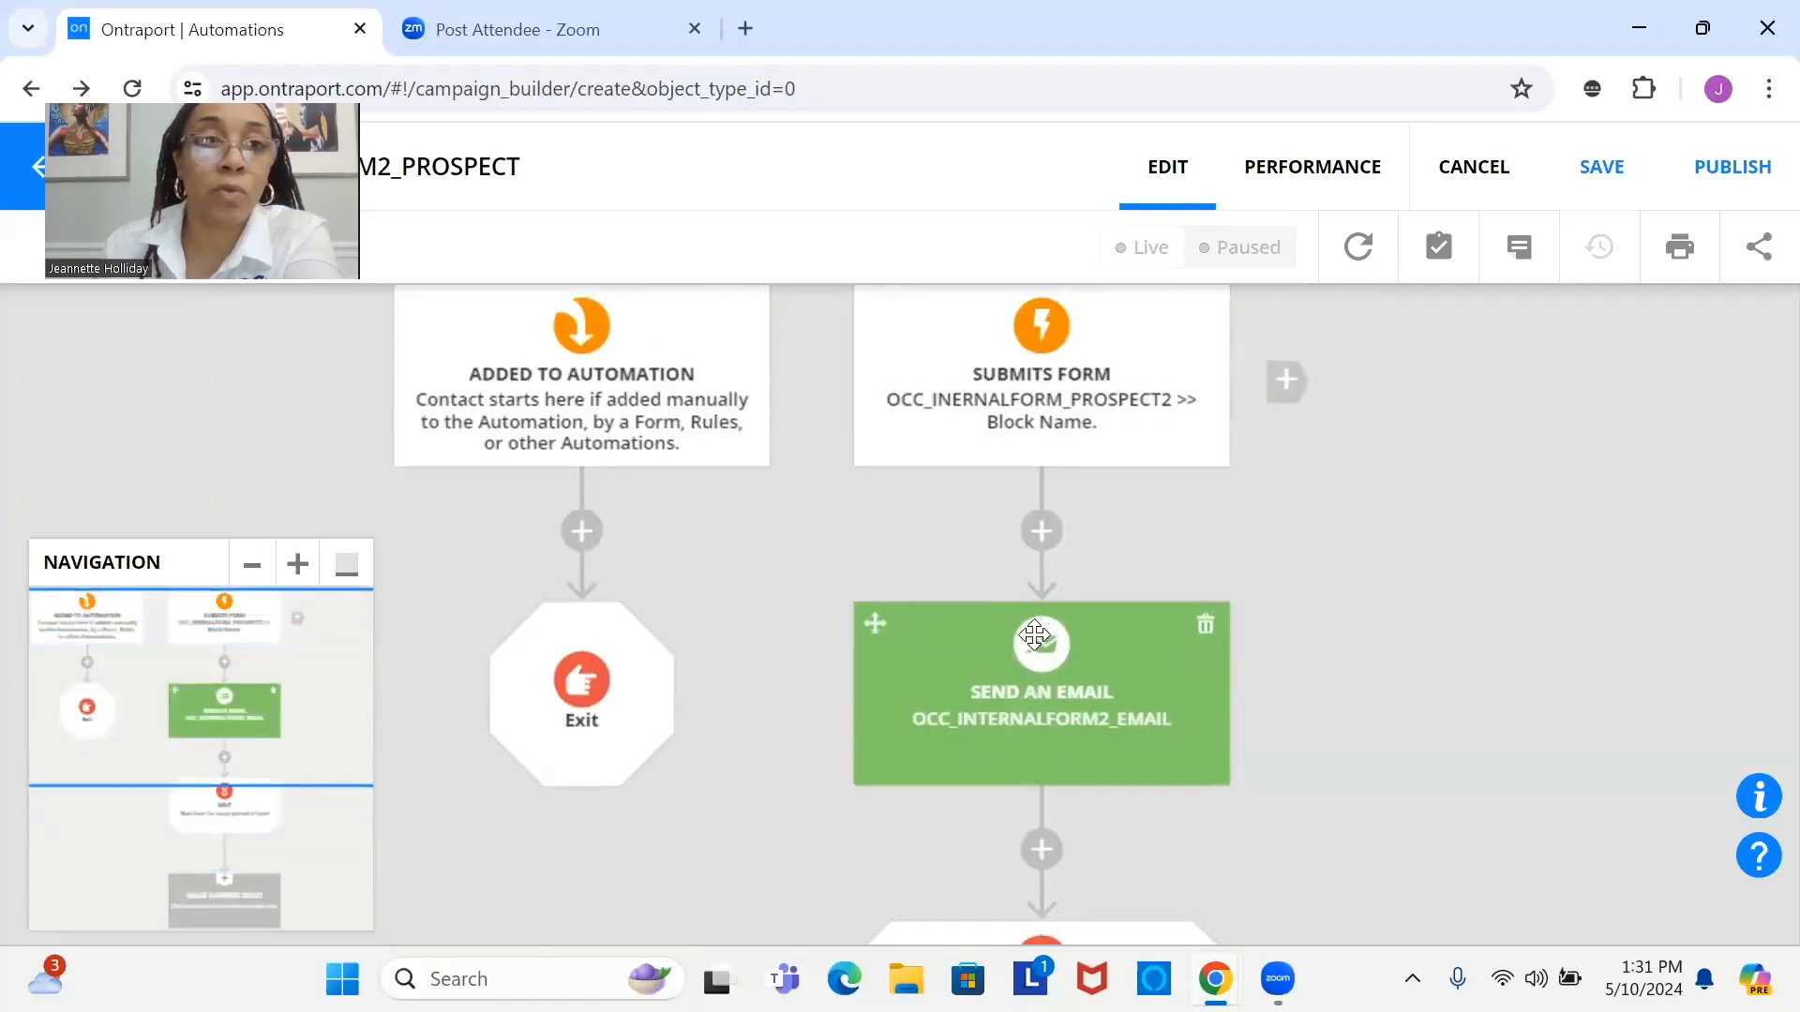
pyautogui.scroll(-1, 1044, 538)
pyautogui.scroll(-1, 1064, 506)
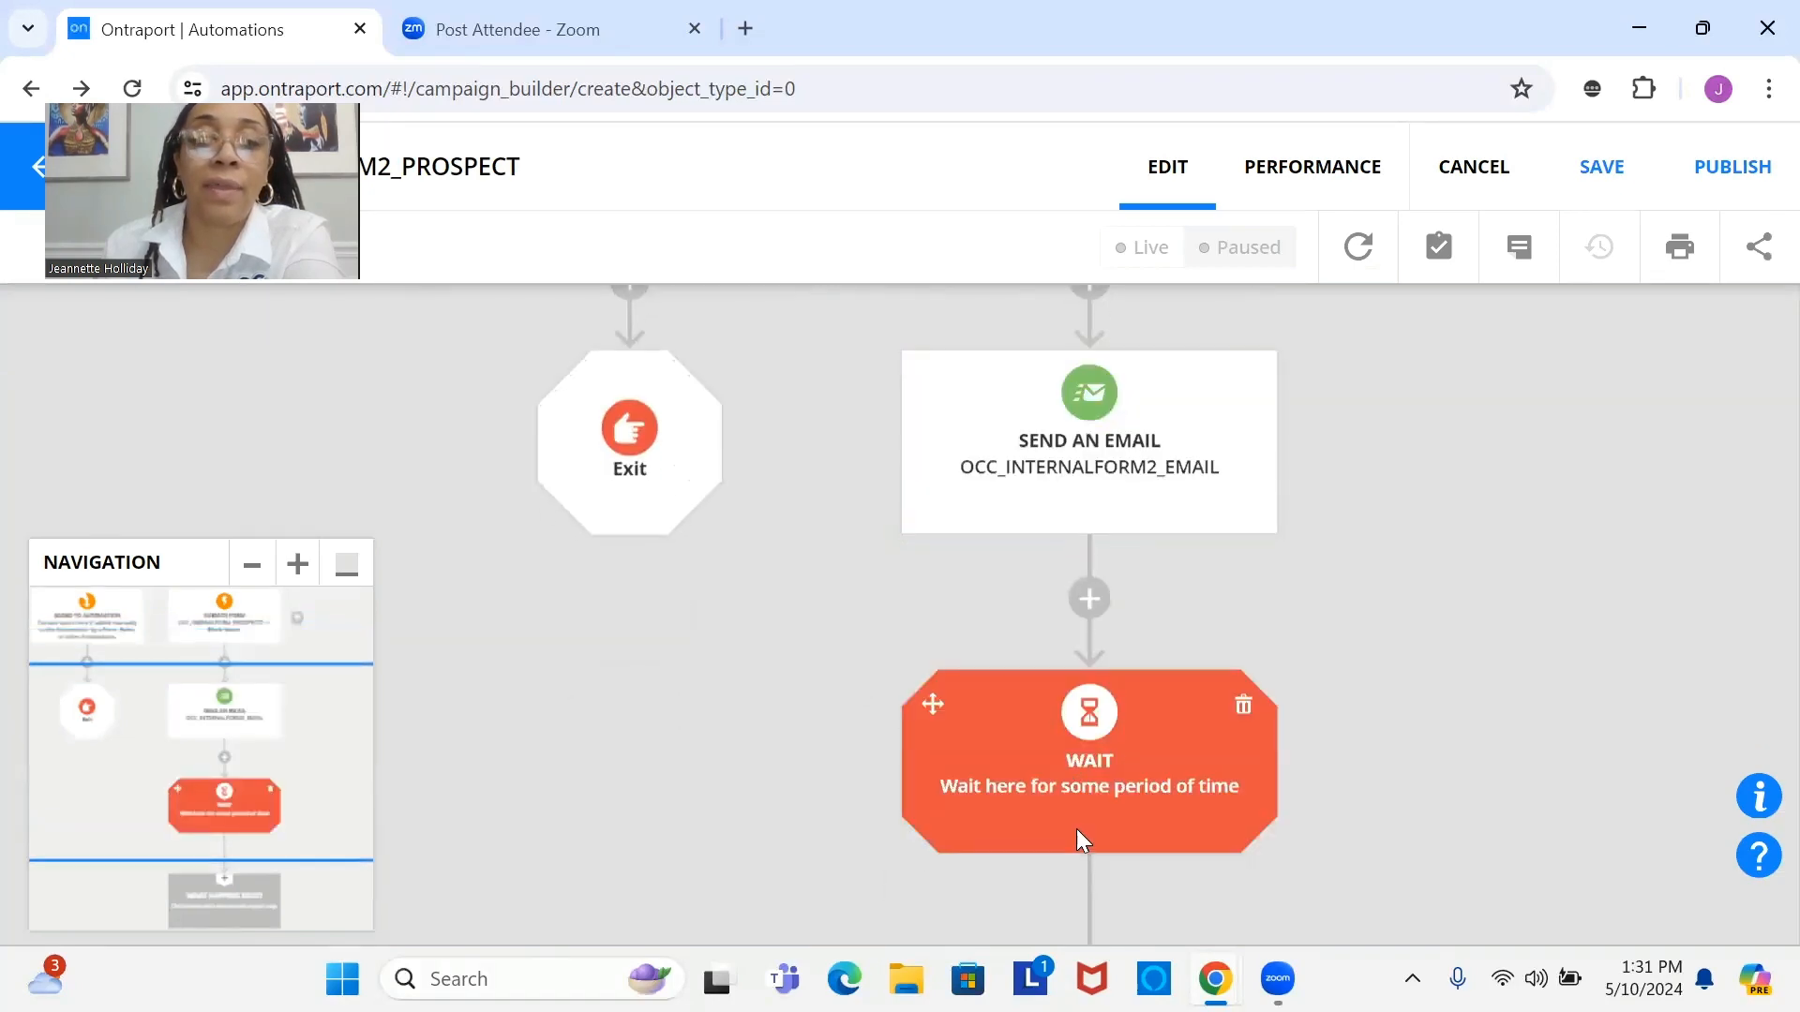
pyautogui.scroll(-1, 1078, 750)
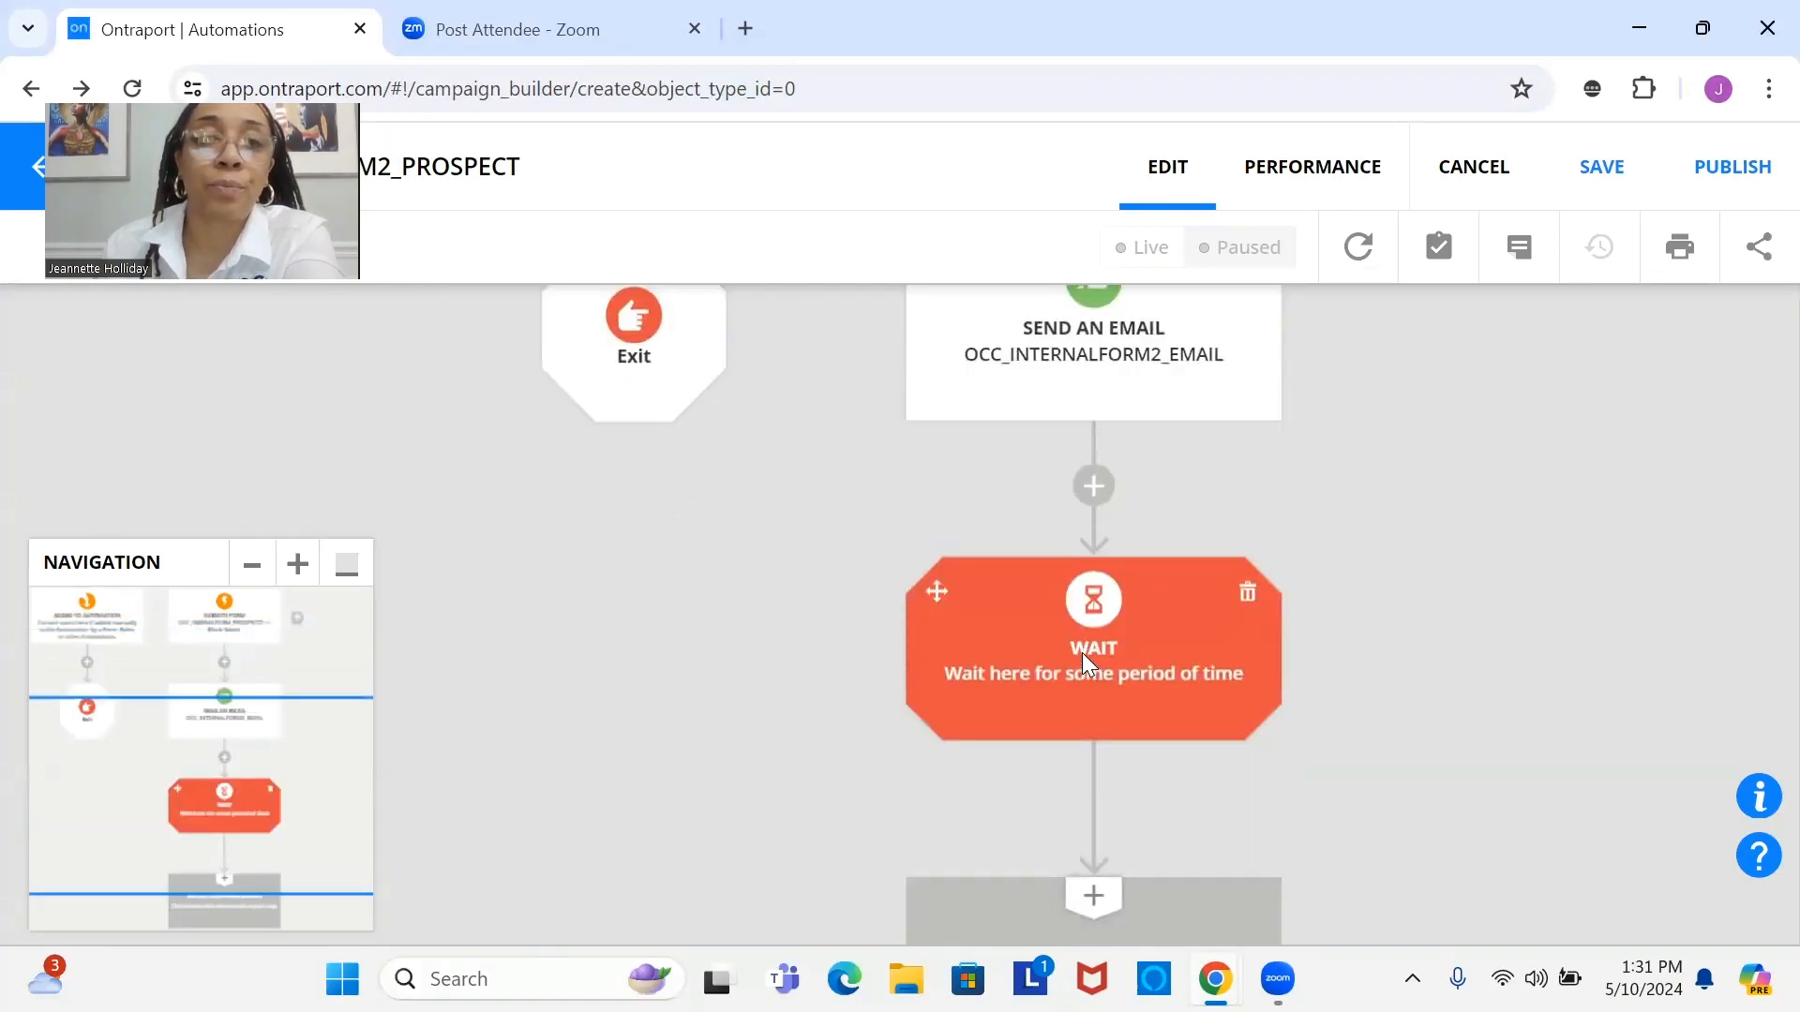
# Step: Configure the Wait element to hold contacts until some time passes, with a duration of 3 days
pyautogui.click(1081, 652)
pyautogui.click(270, 429)
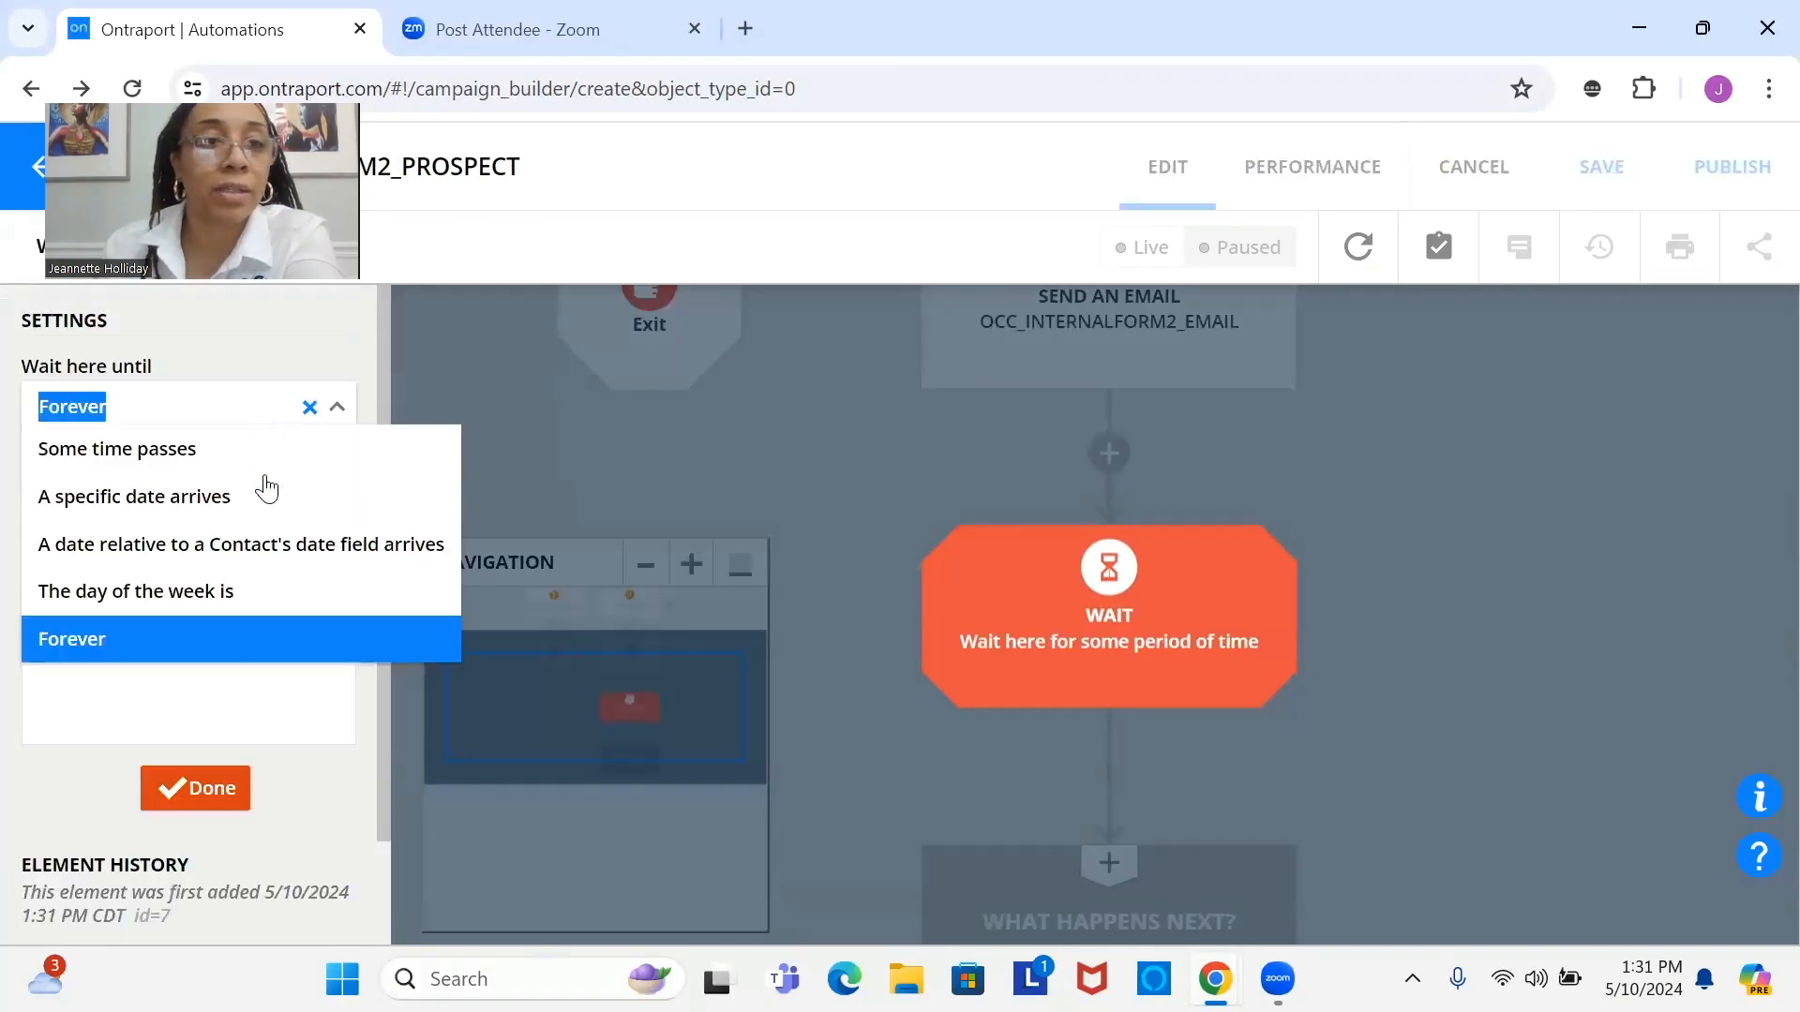
pyautogui.click(262, 452)
pyautogui.click(96, 506)
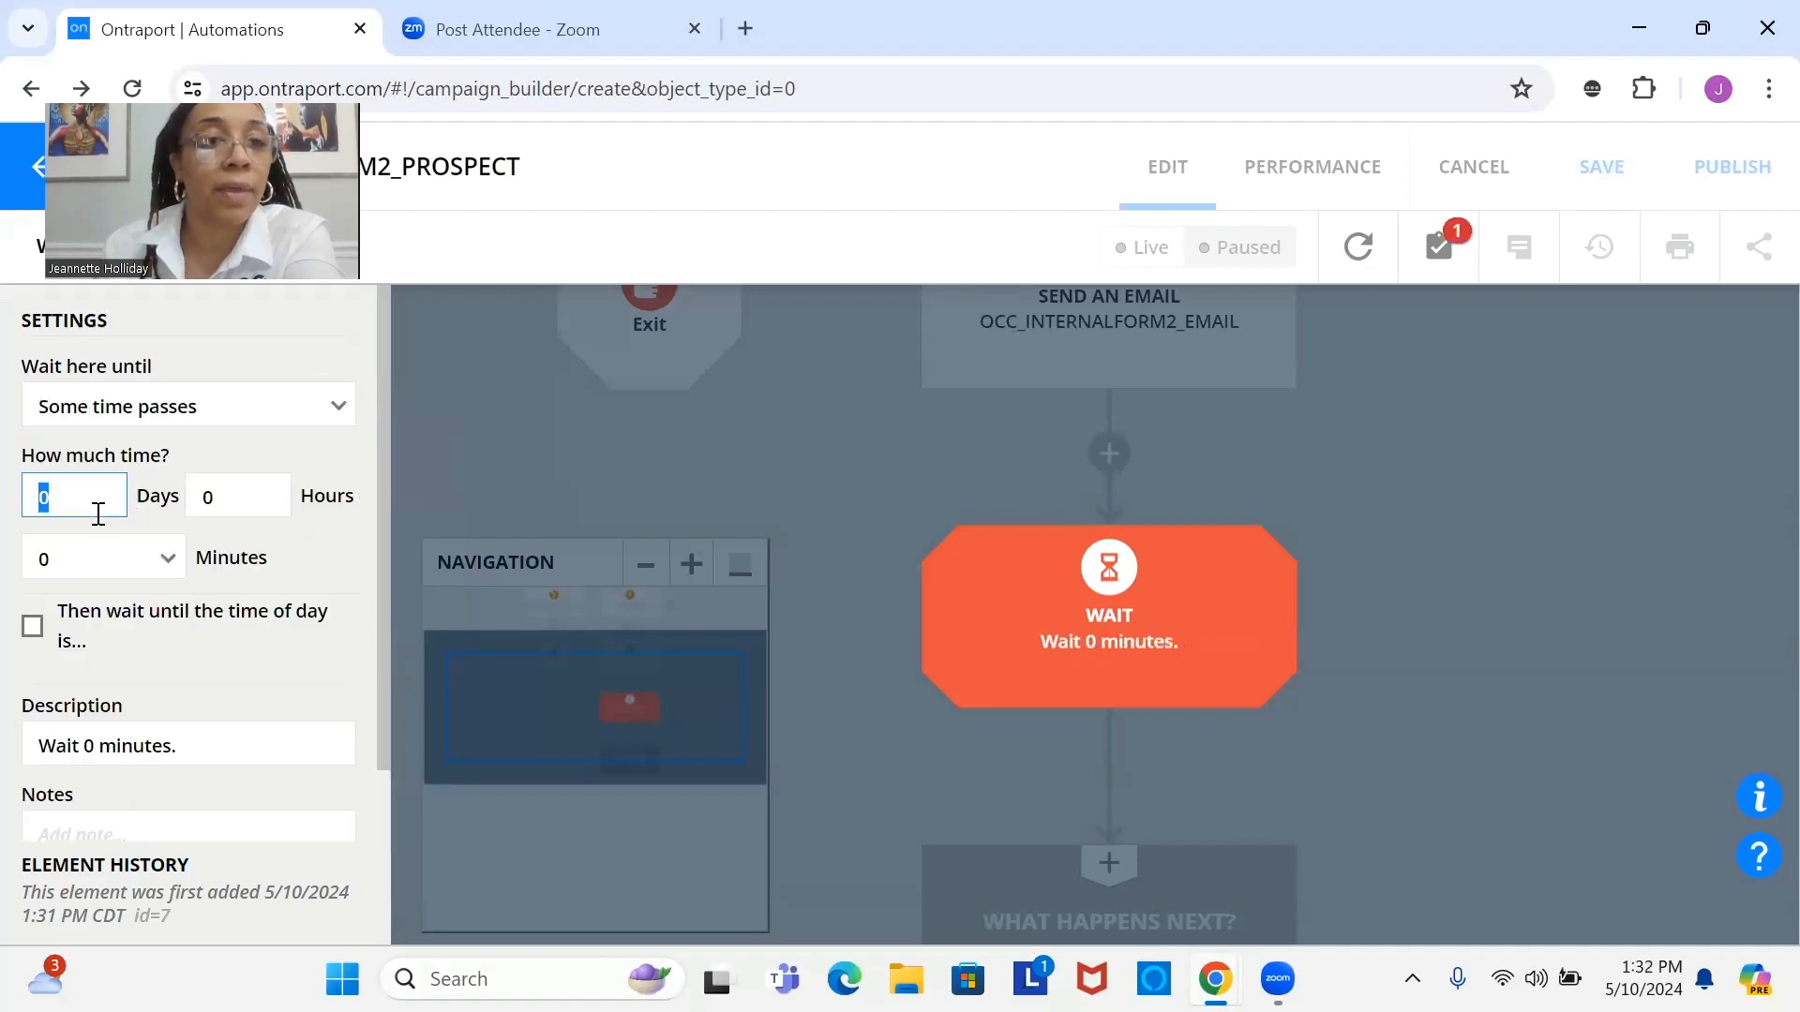
pyautogui.write('3')
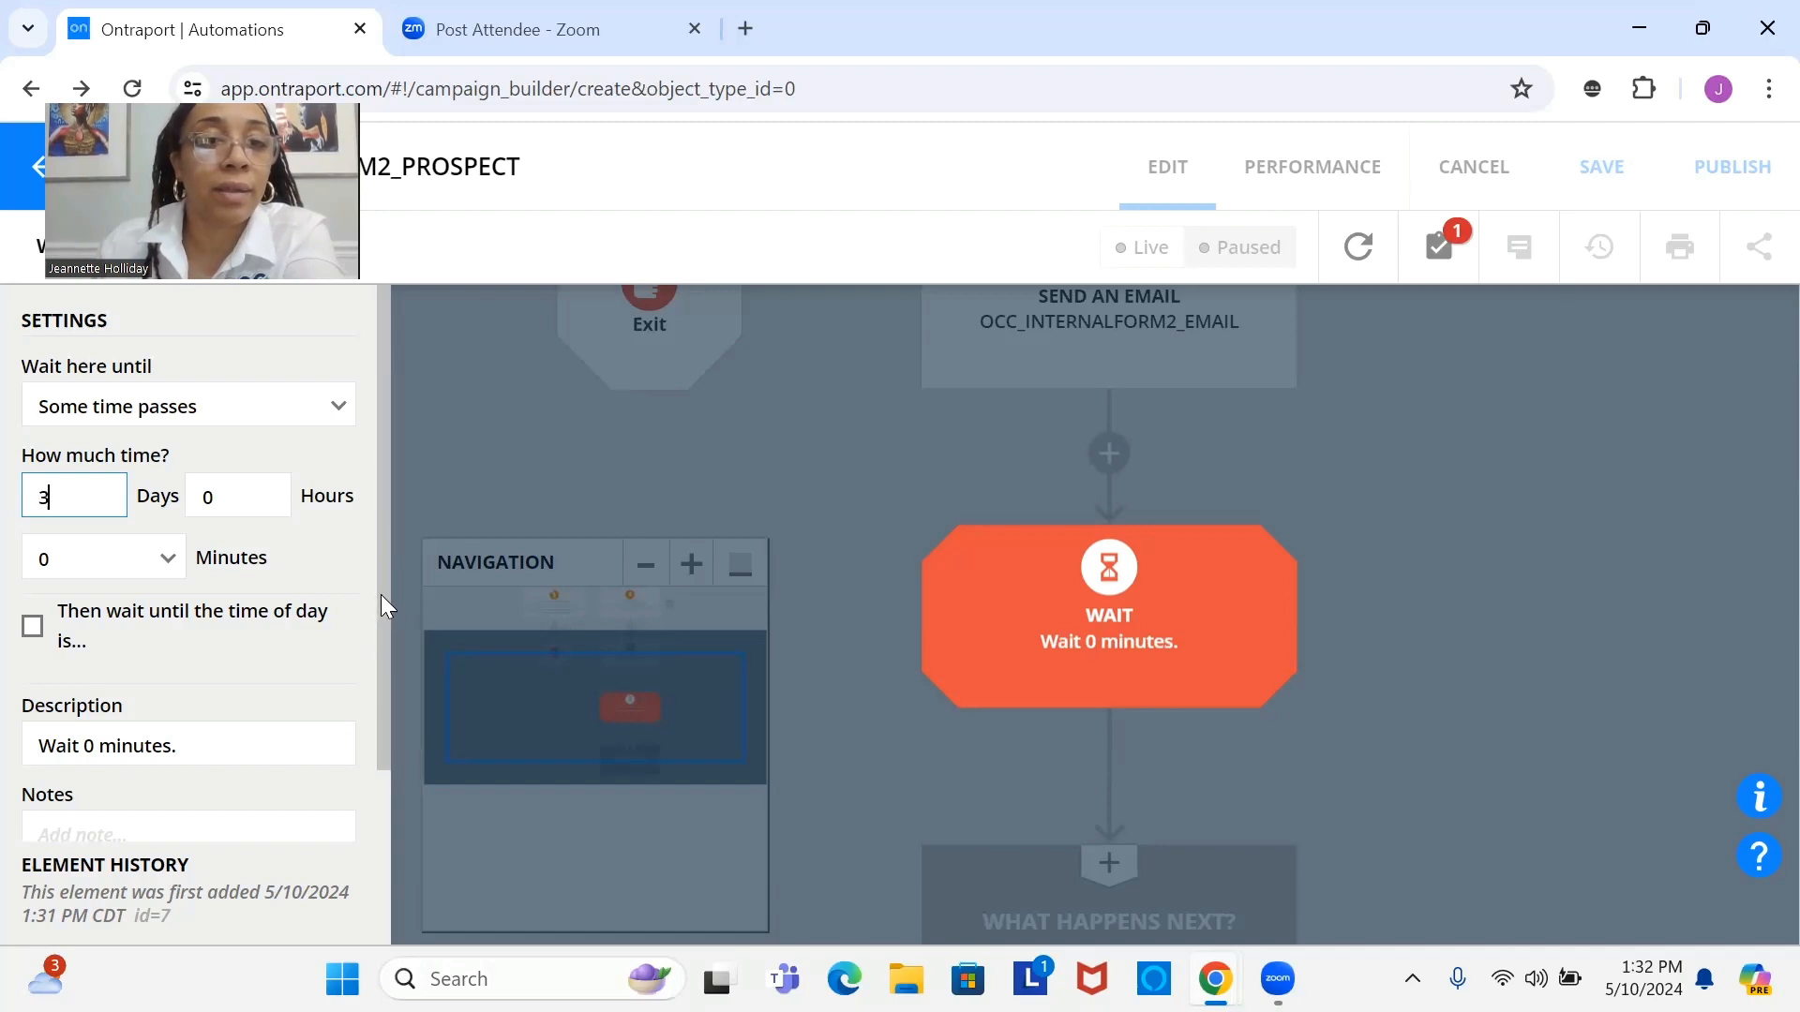
pyautogui.scroll(-3, 378, 594)
pyautogui.click(180, 790)
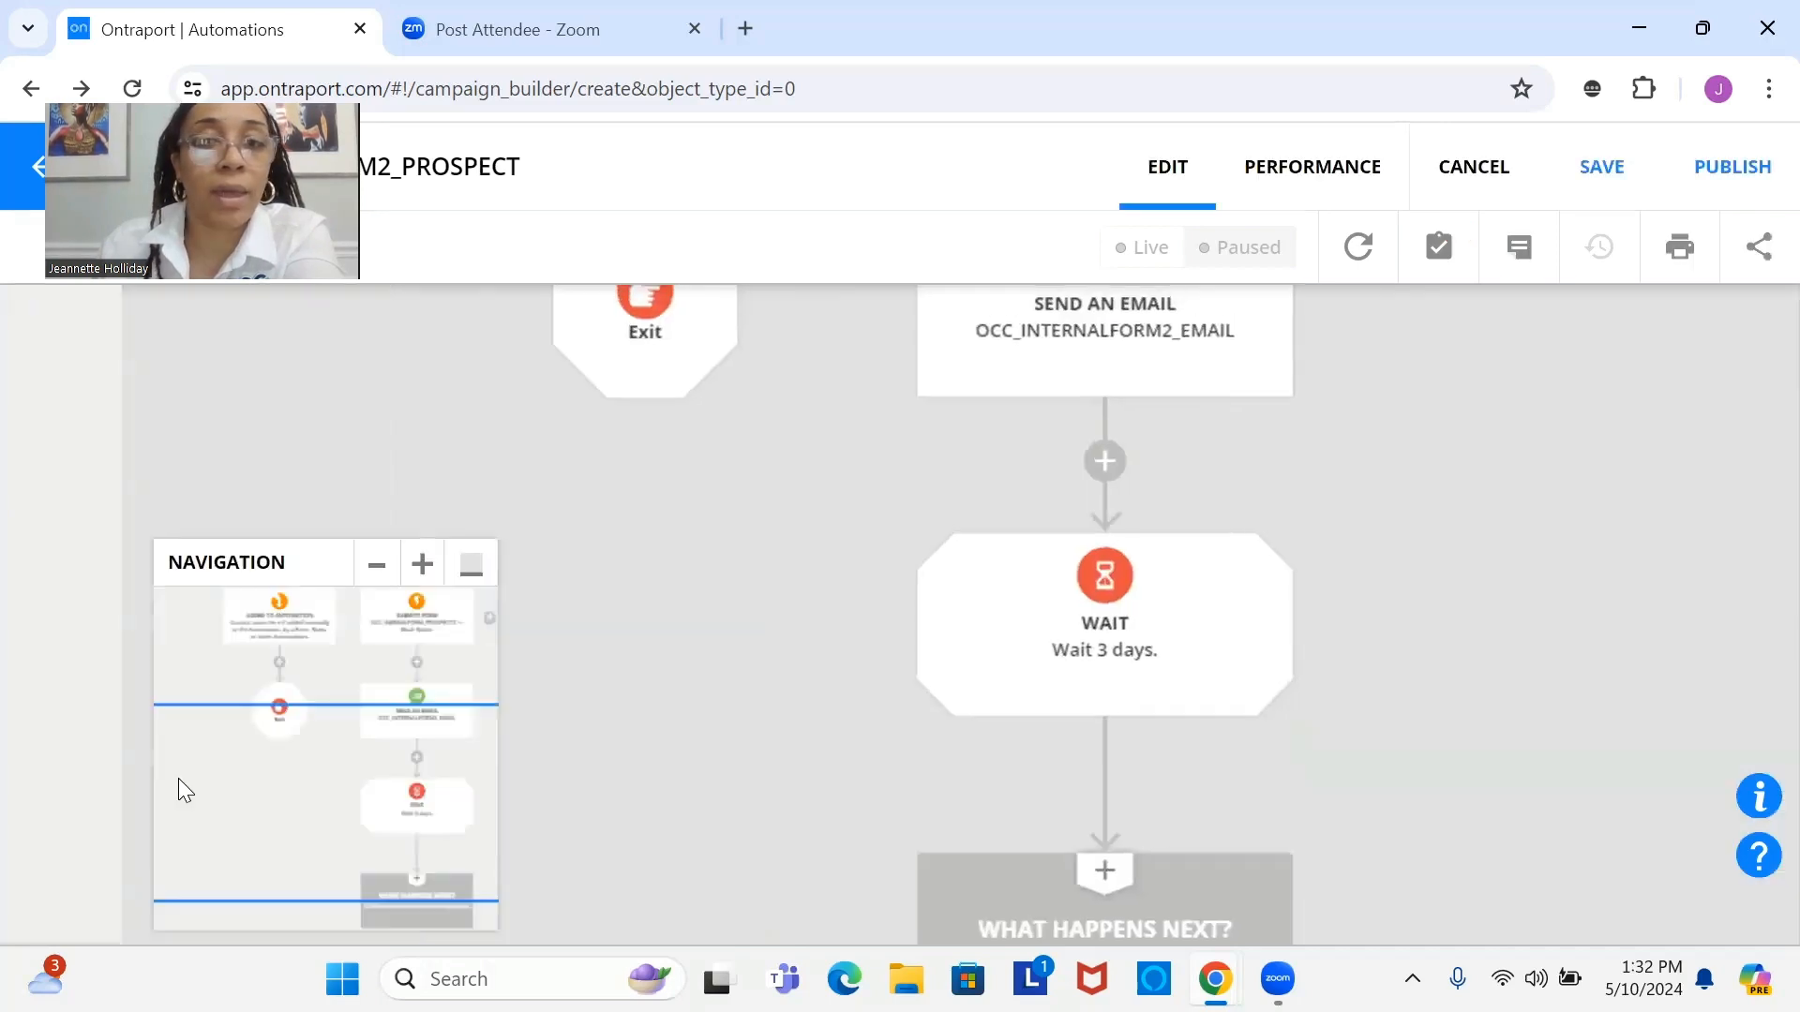
# Step: Add a second Send an Email element below the 3-day wait and assign it the message OCC_INTERNALFORM2_EMAIL2
pyautogui.scroll(-2, 1124, 619)
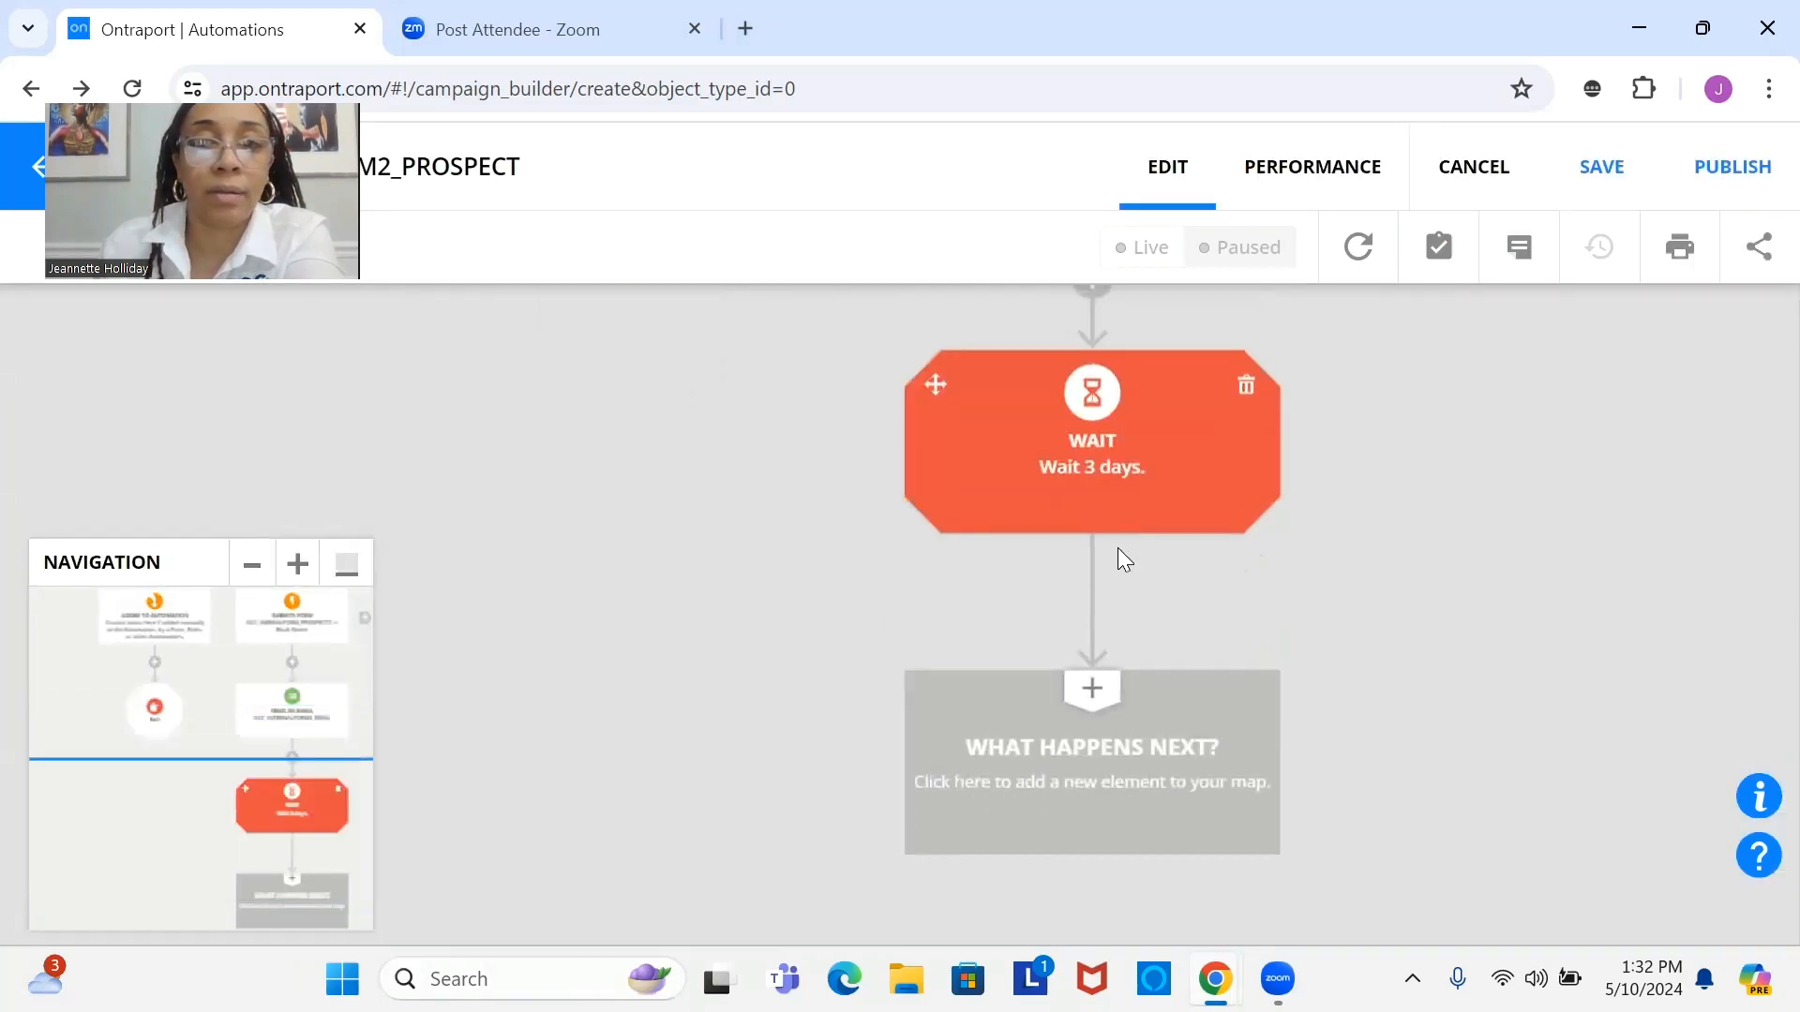
pyautogui.click(1115, 763)
pyautogui.click(566, 684)
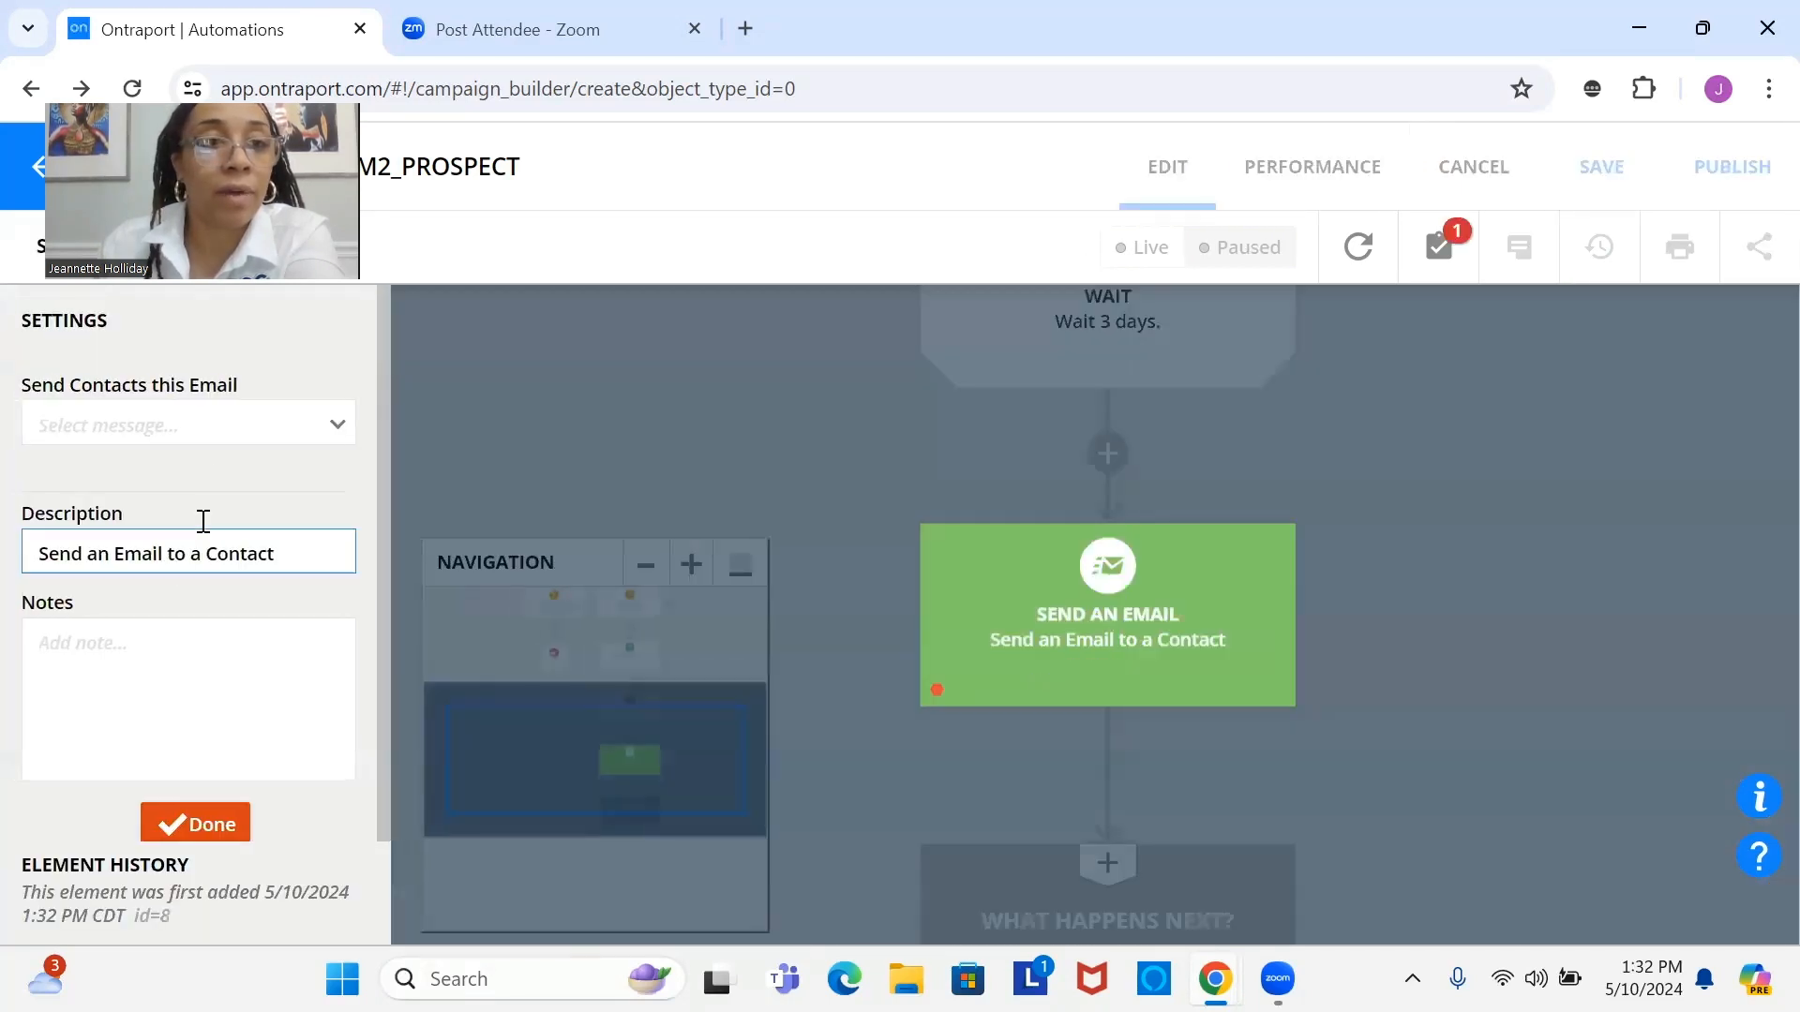
pyautogui.click(232, 426)
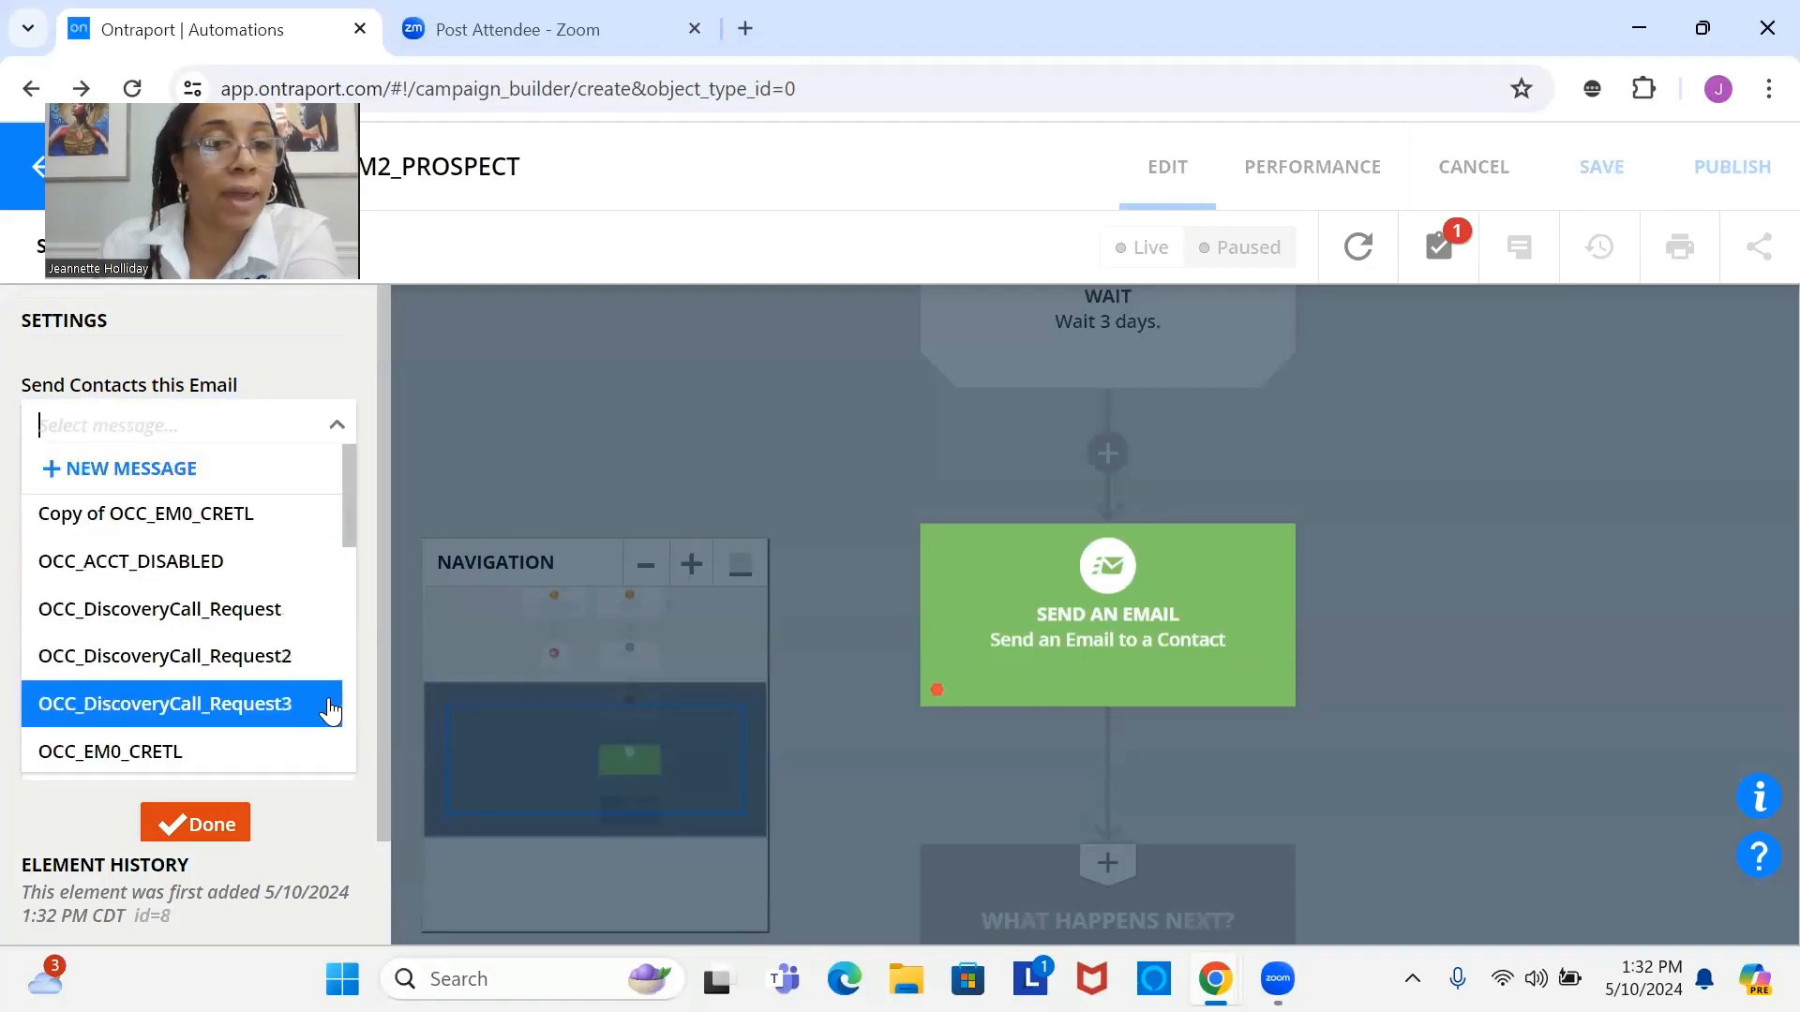
pyautogui.scroll(-5, 329, 708)
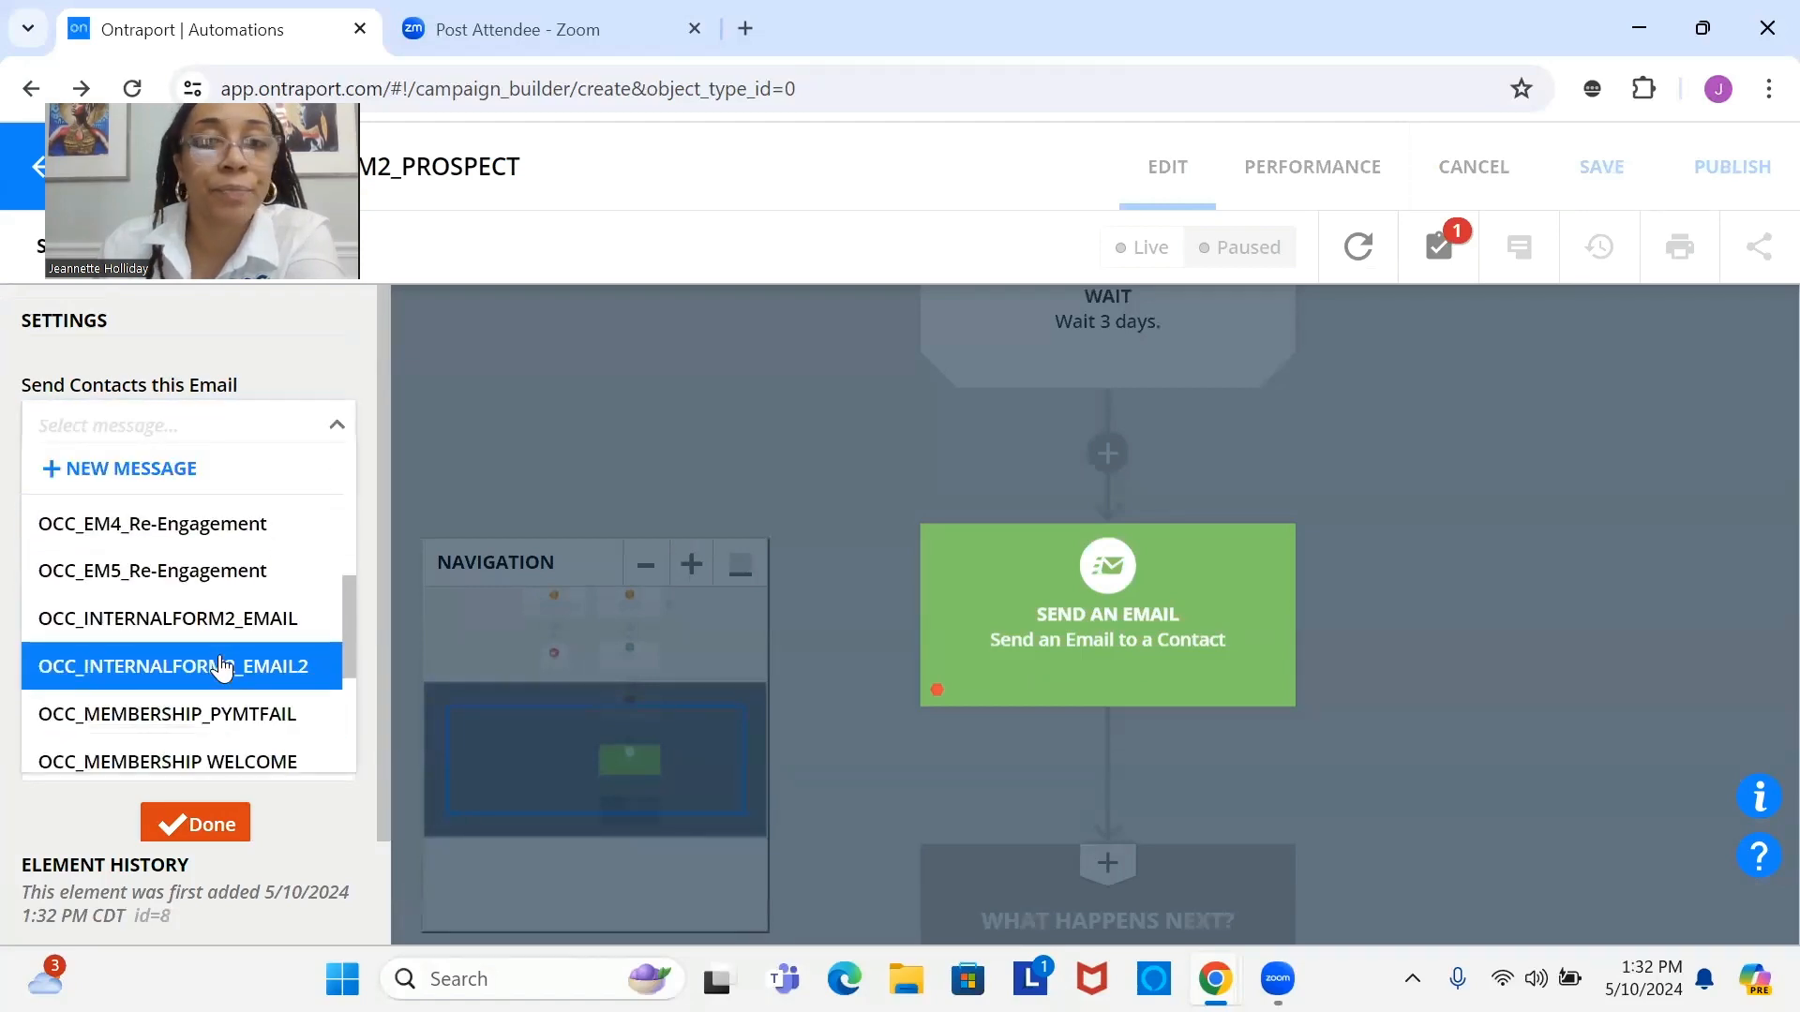
pyautogui.click(318, 666)
pyautogui.click(465, 504)
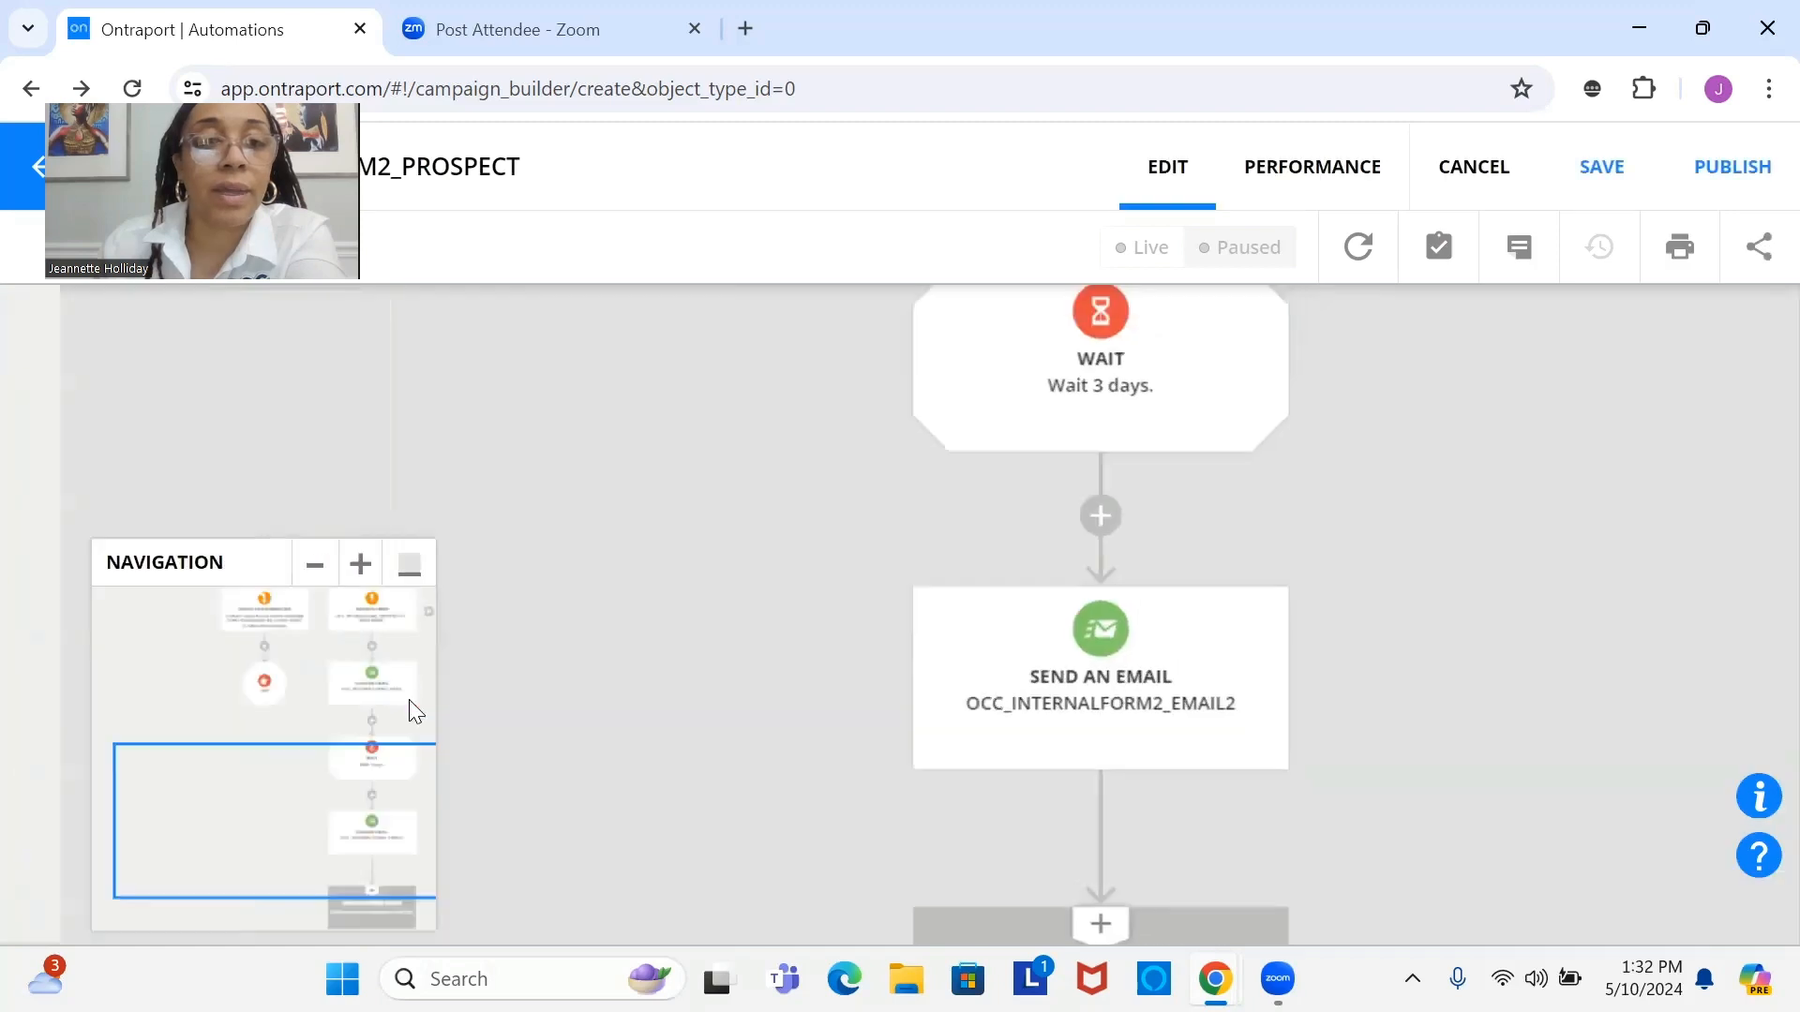
# Step: Add a Goal element below the OCC_INTERNALFORM2_EMAIL2 email and collapse the navigation map
pyautogui.scroll(-4, 1042, 544)
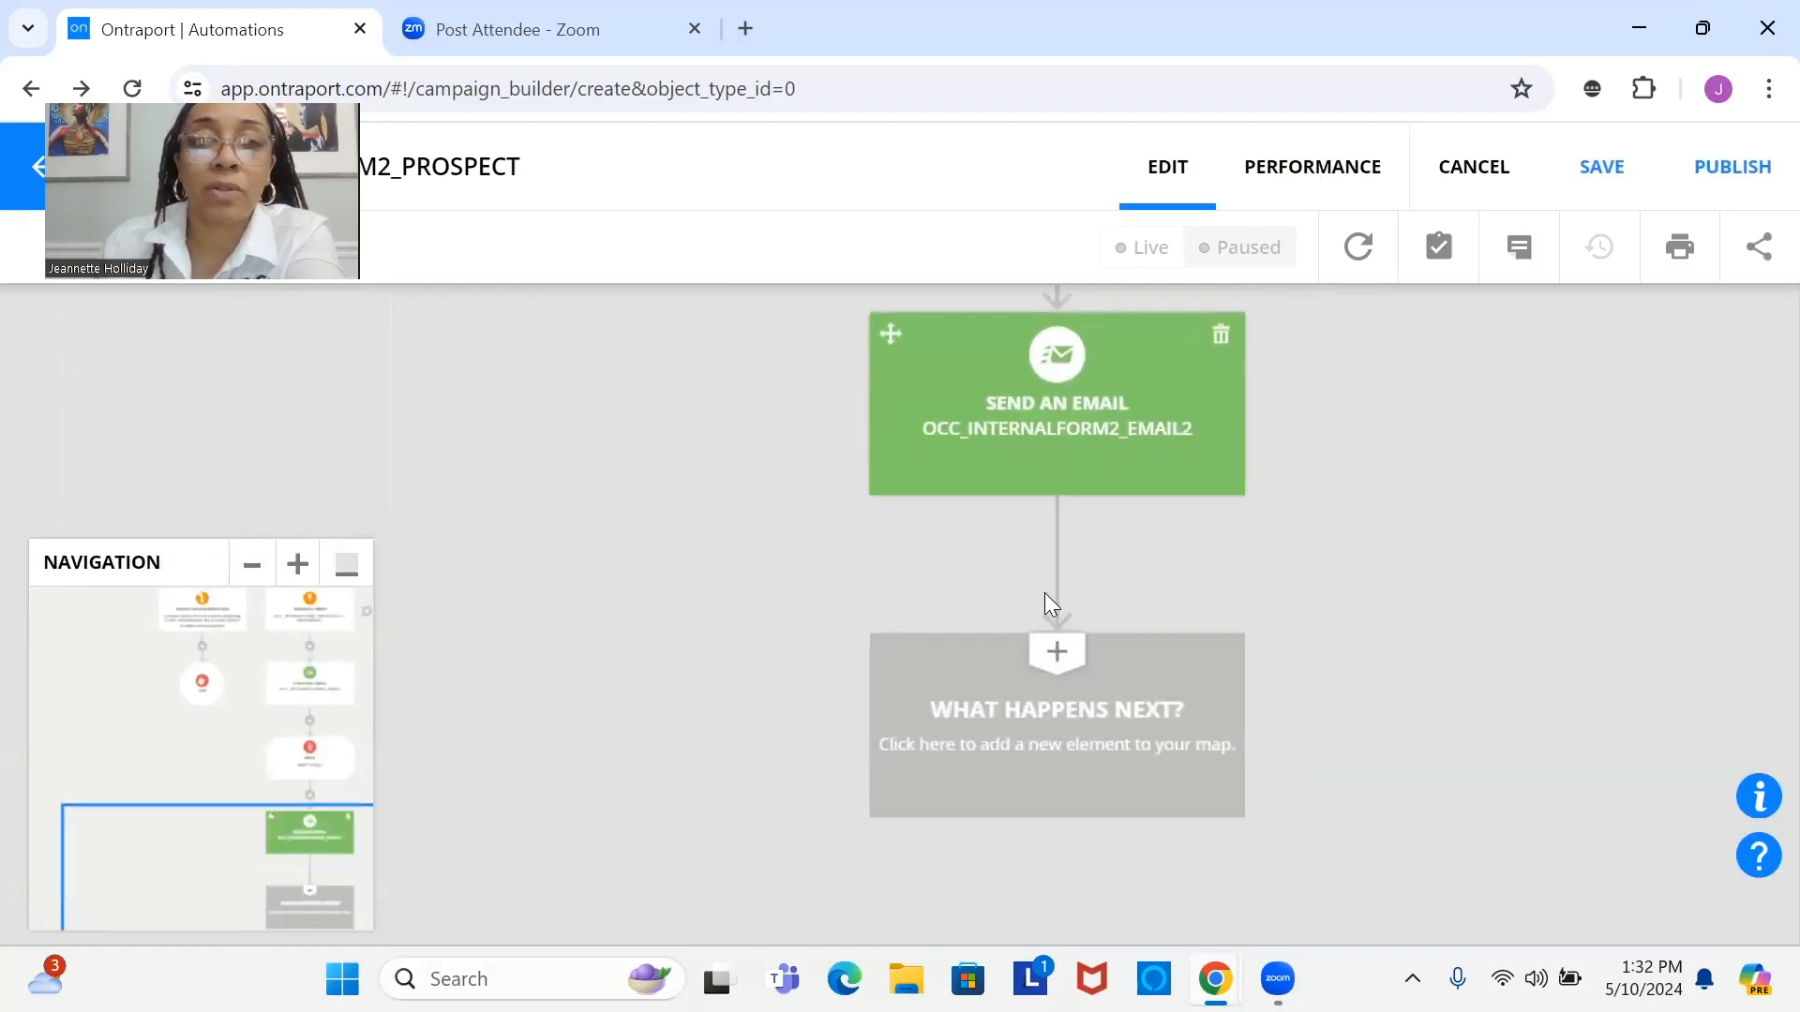
pyautogui.click(1039, 739)
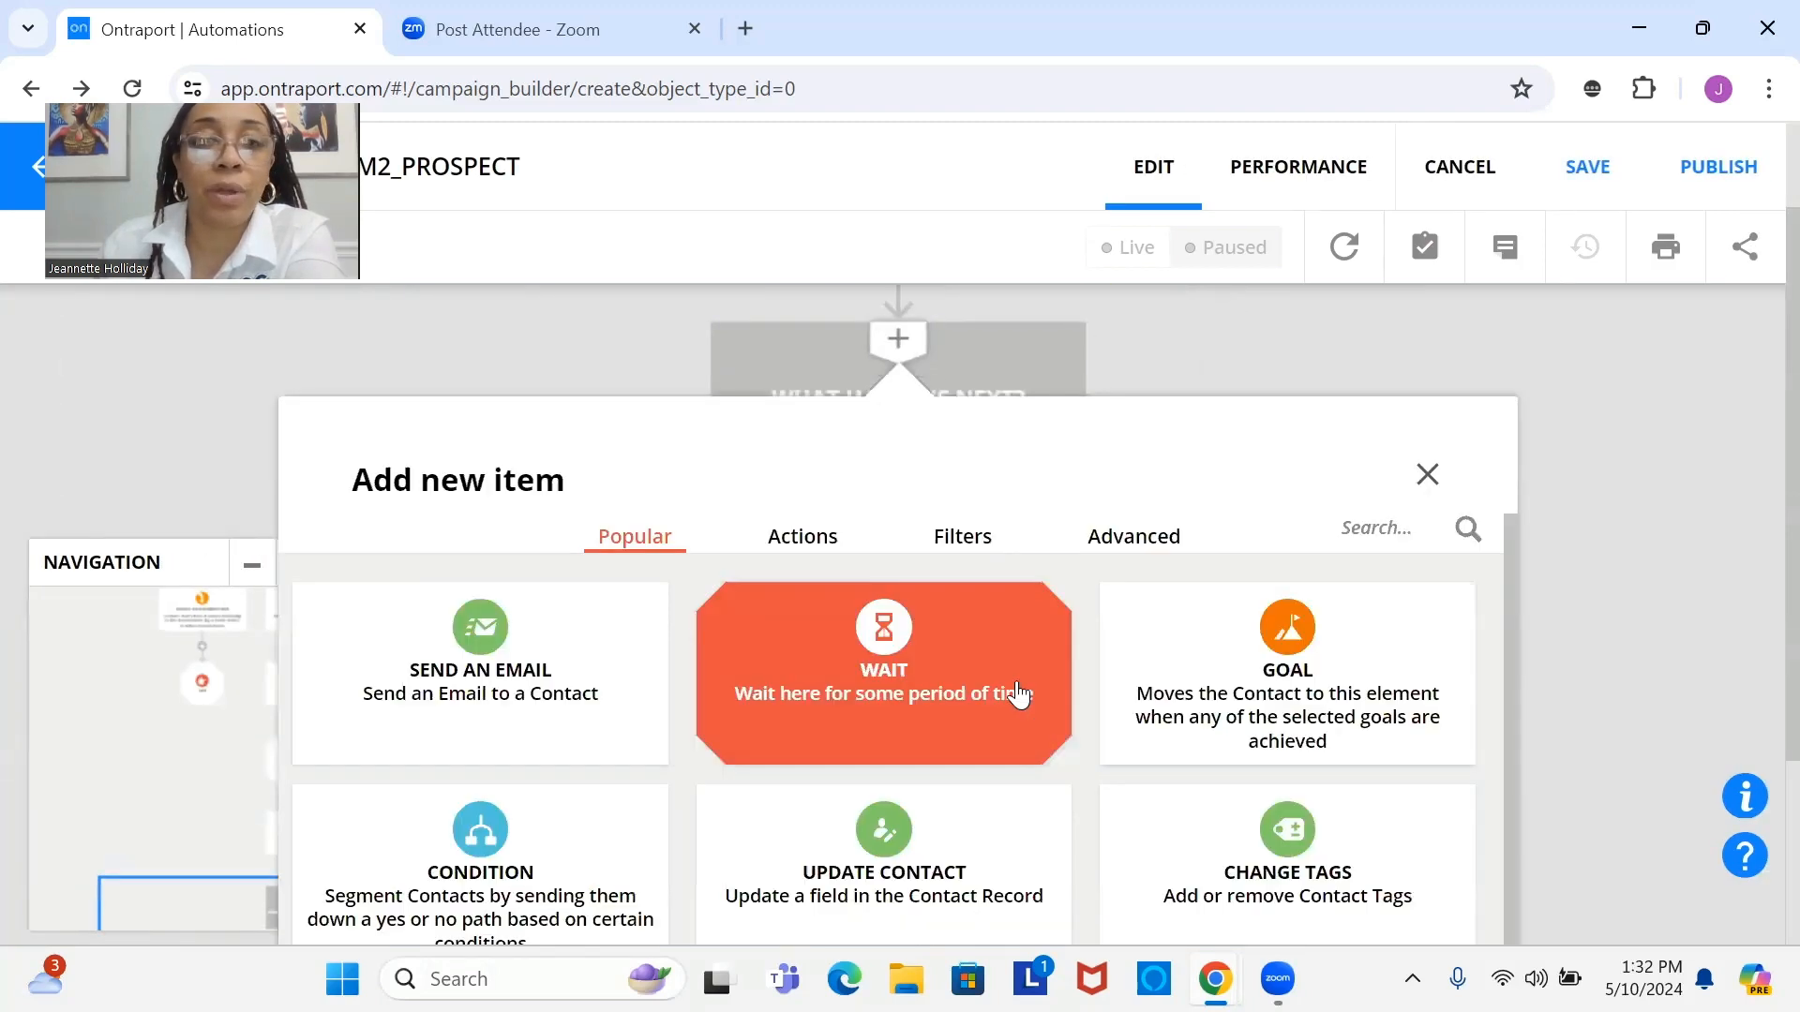
pyautogui.click(1291, 693)
pyautogui.scroll(3, 1033, 645)
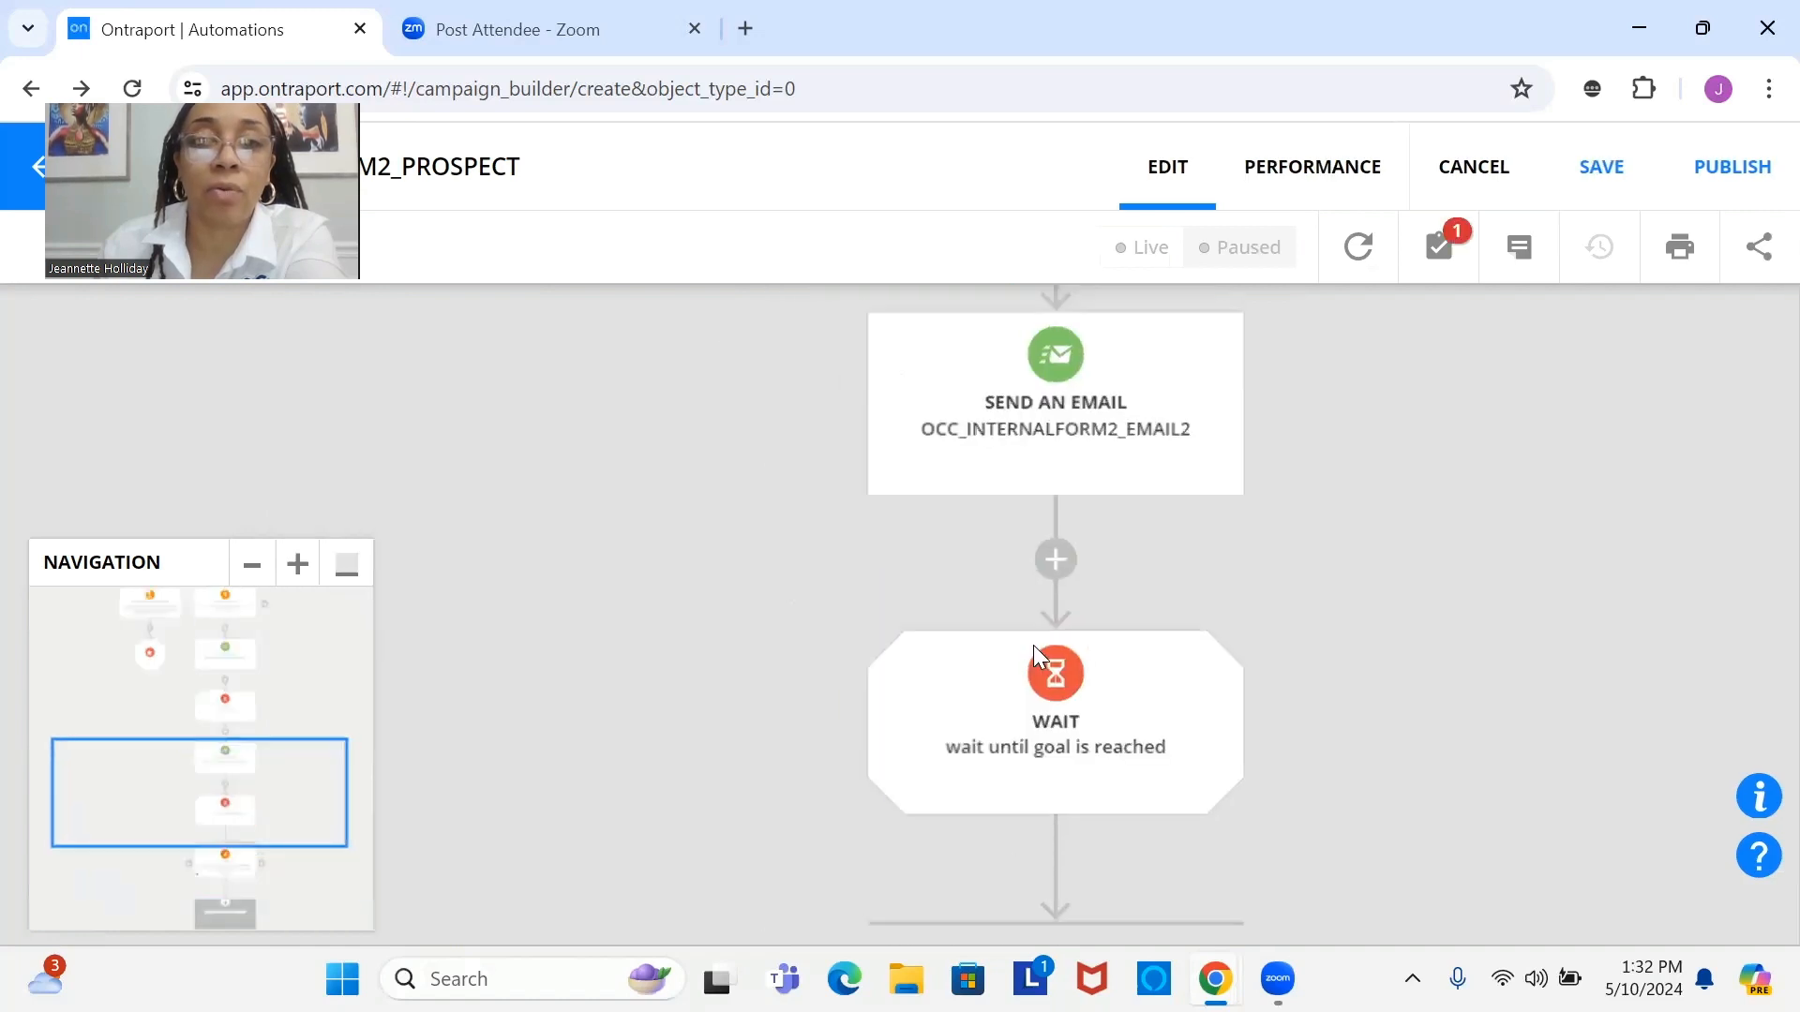
pyautogui.scroll(-4, 1045, 750)
pyautogui.scroll(10, 1033, 688)
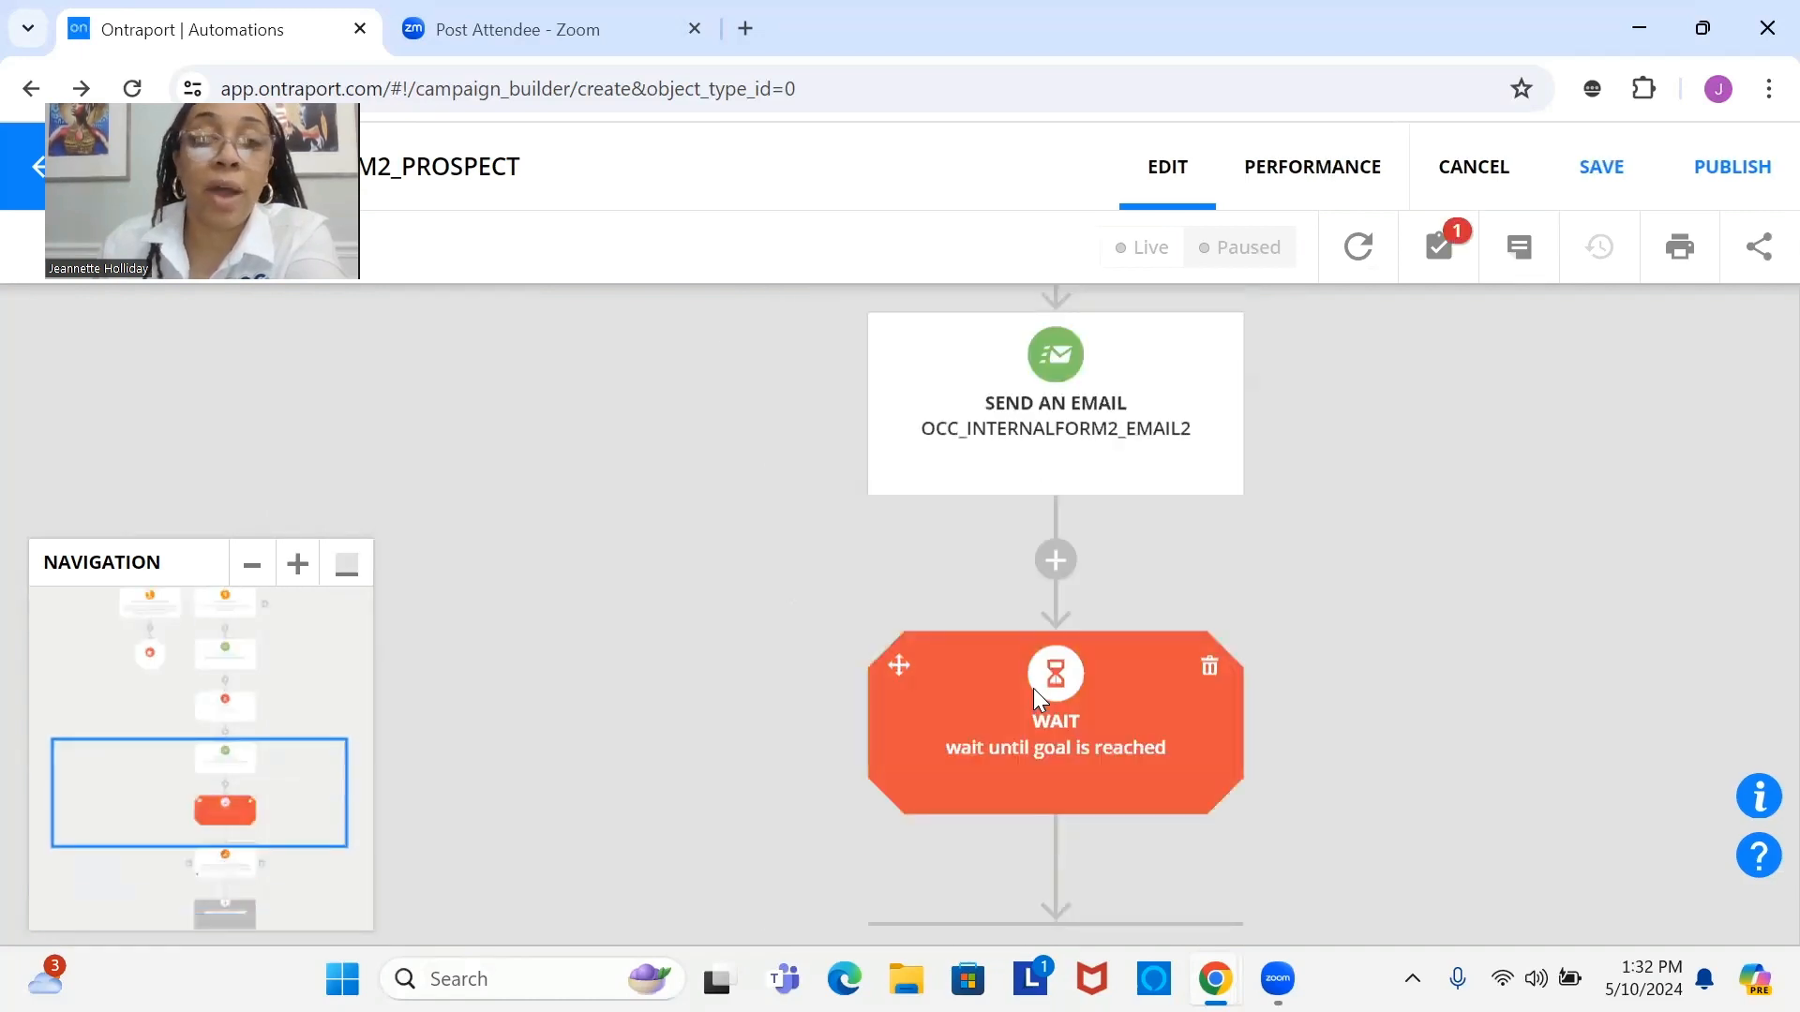
pyautogui.scroll(2, 1033, 688)
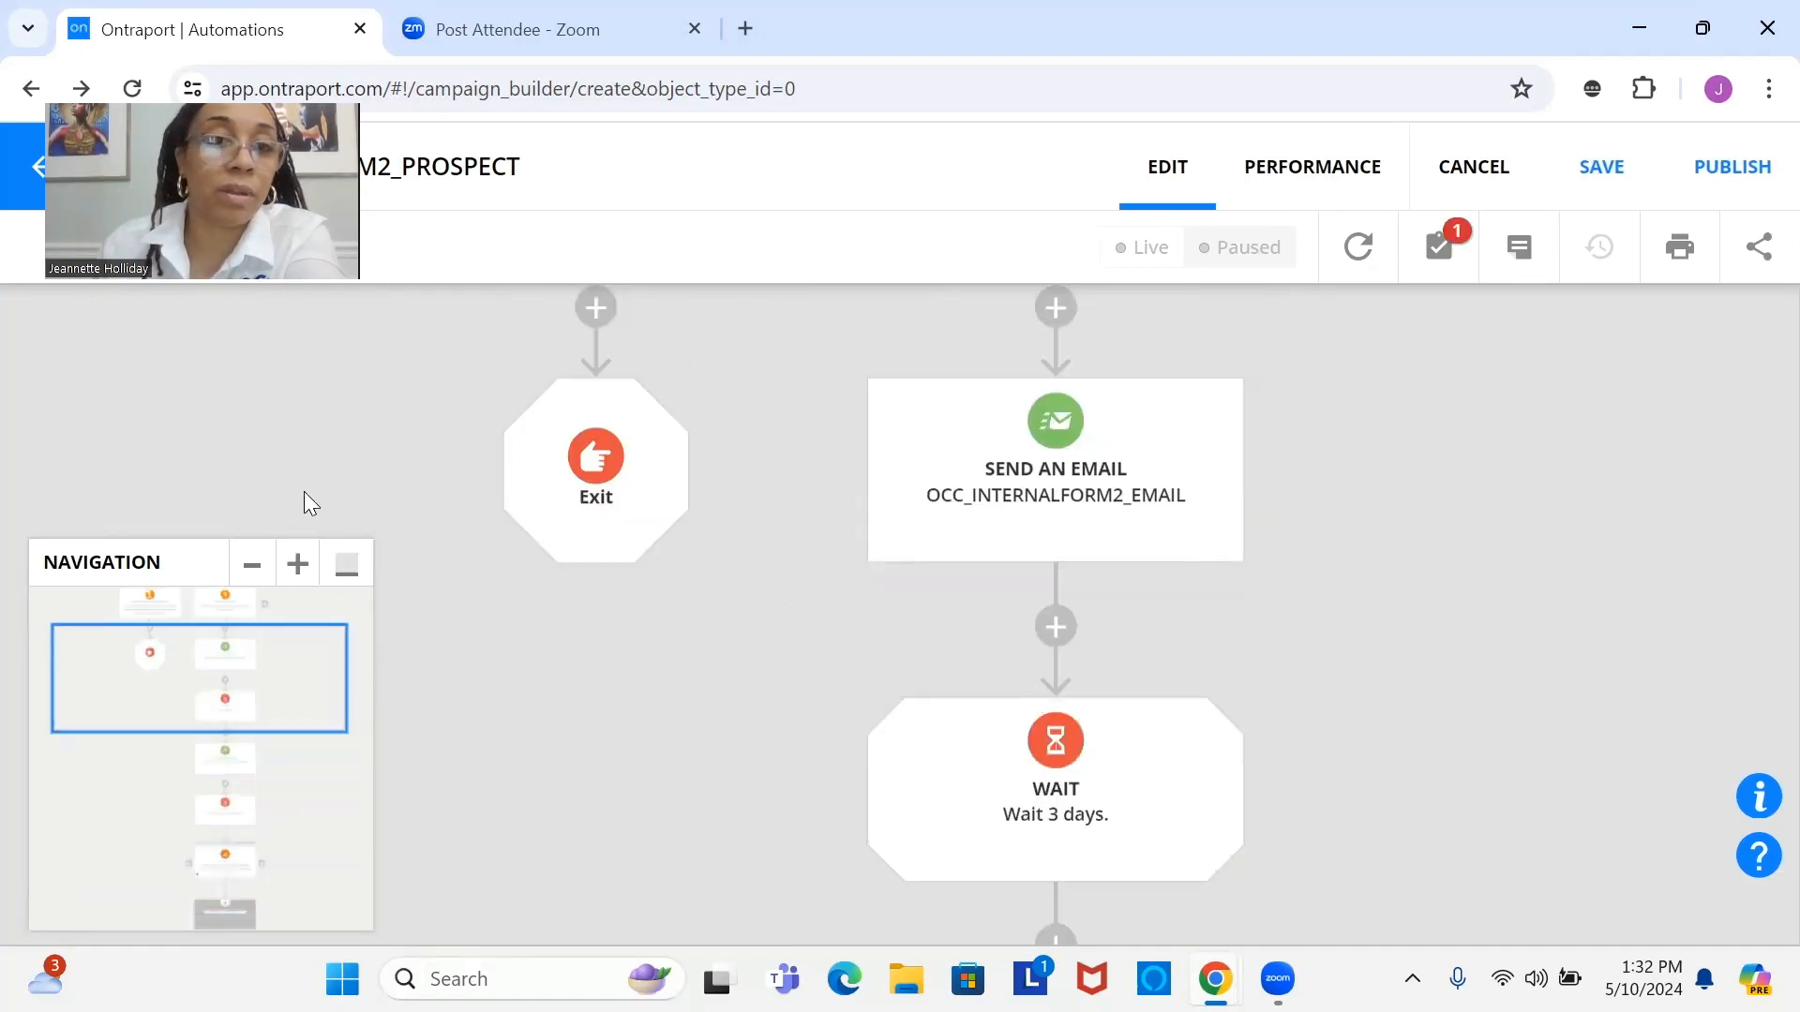
pyautogui.click(362, 575)
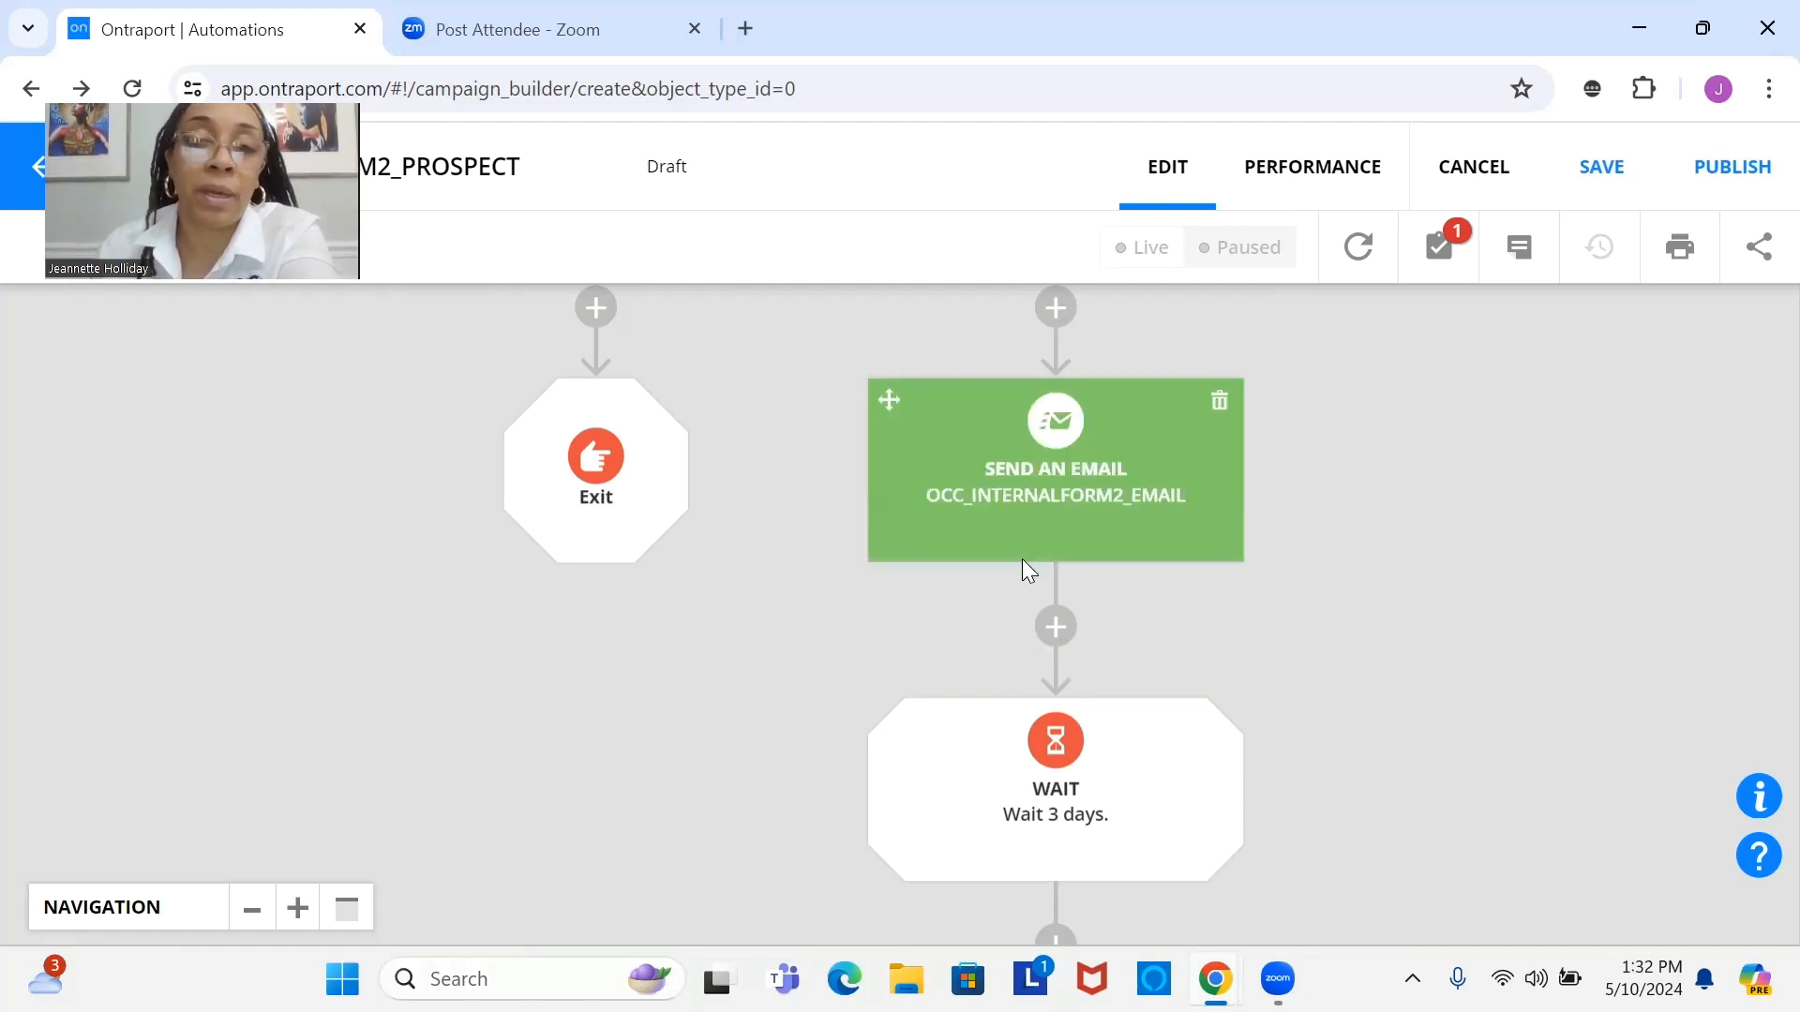
# Step: Add a Clicks an Email link goal to the Goal element below the wait-until-goal element
pyautogui.scroll(-6, 1022, 558)
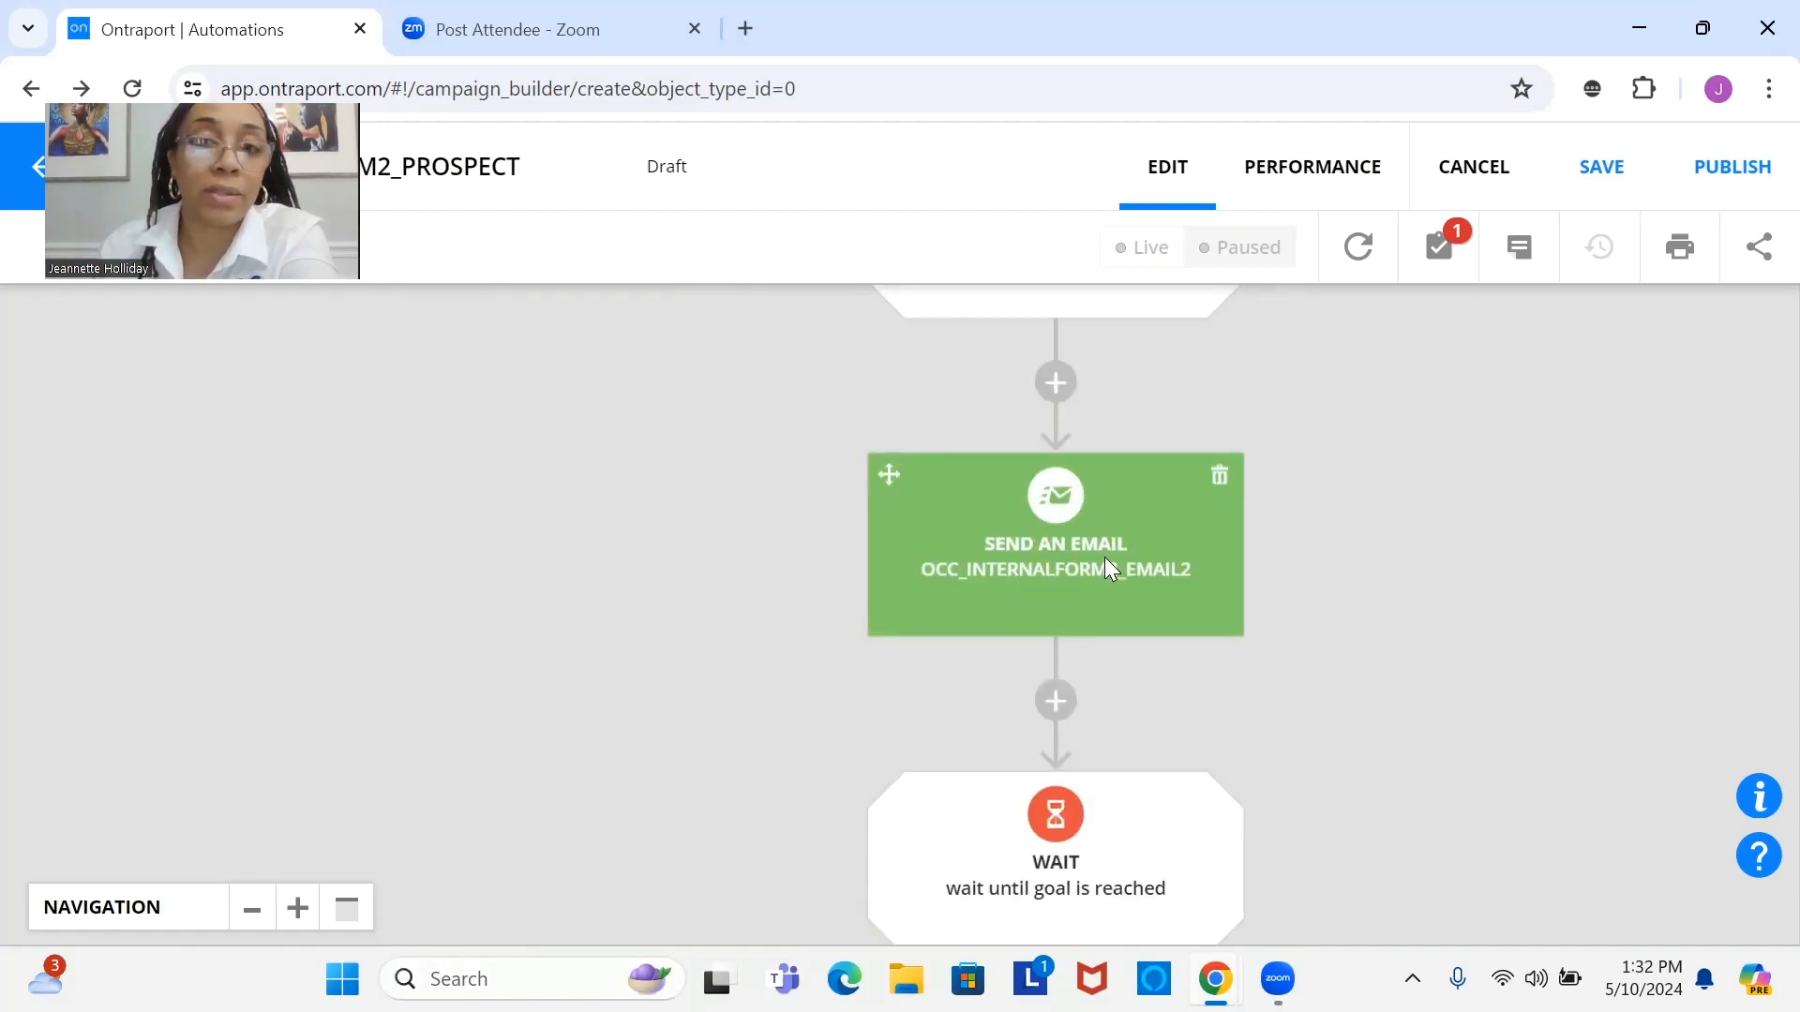
pyautogui.scroll(-2, 1106, 564)
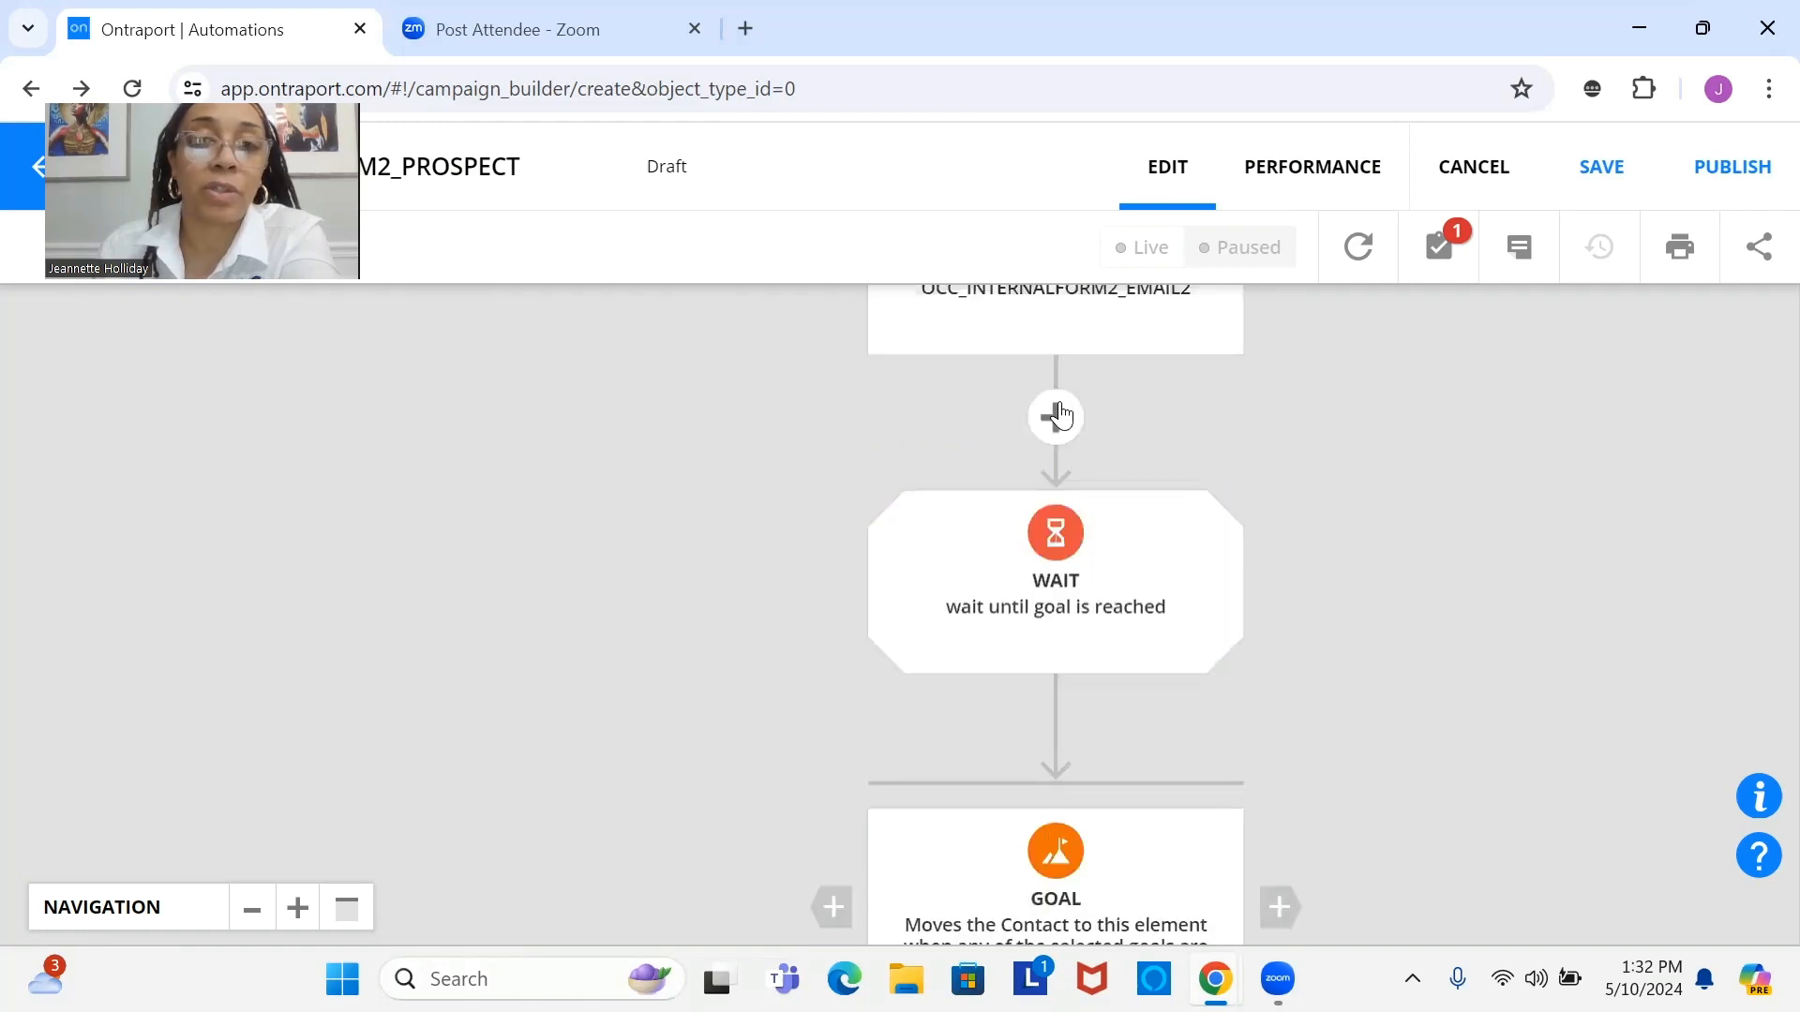
pyautogui.scroll(1, 1054, 413)
pyautogui.scroll(-4, 1059, 413)
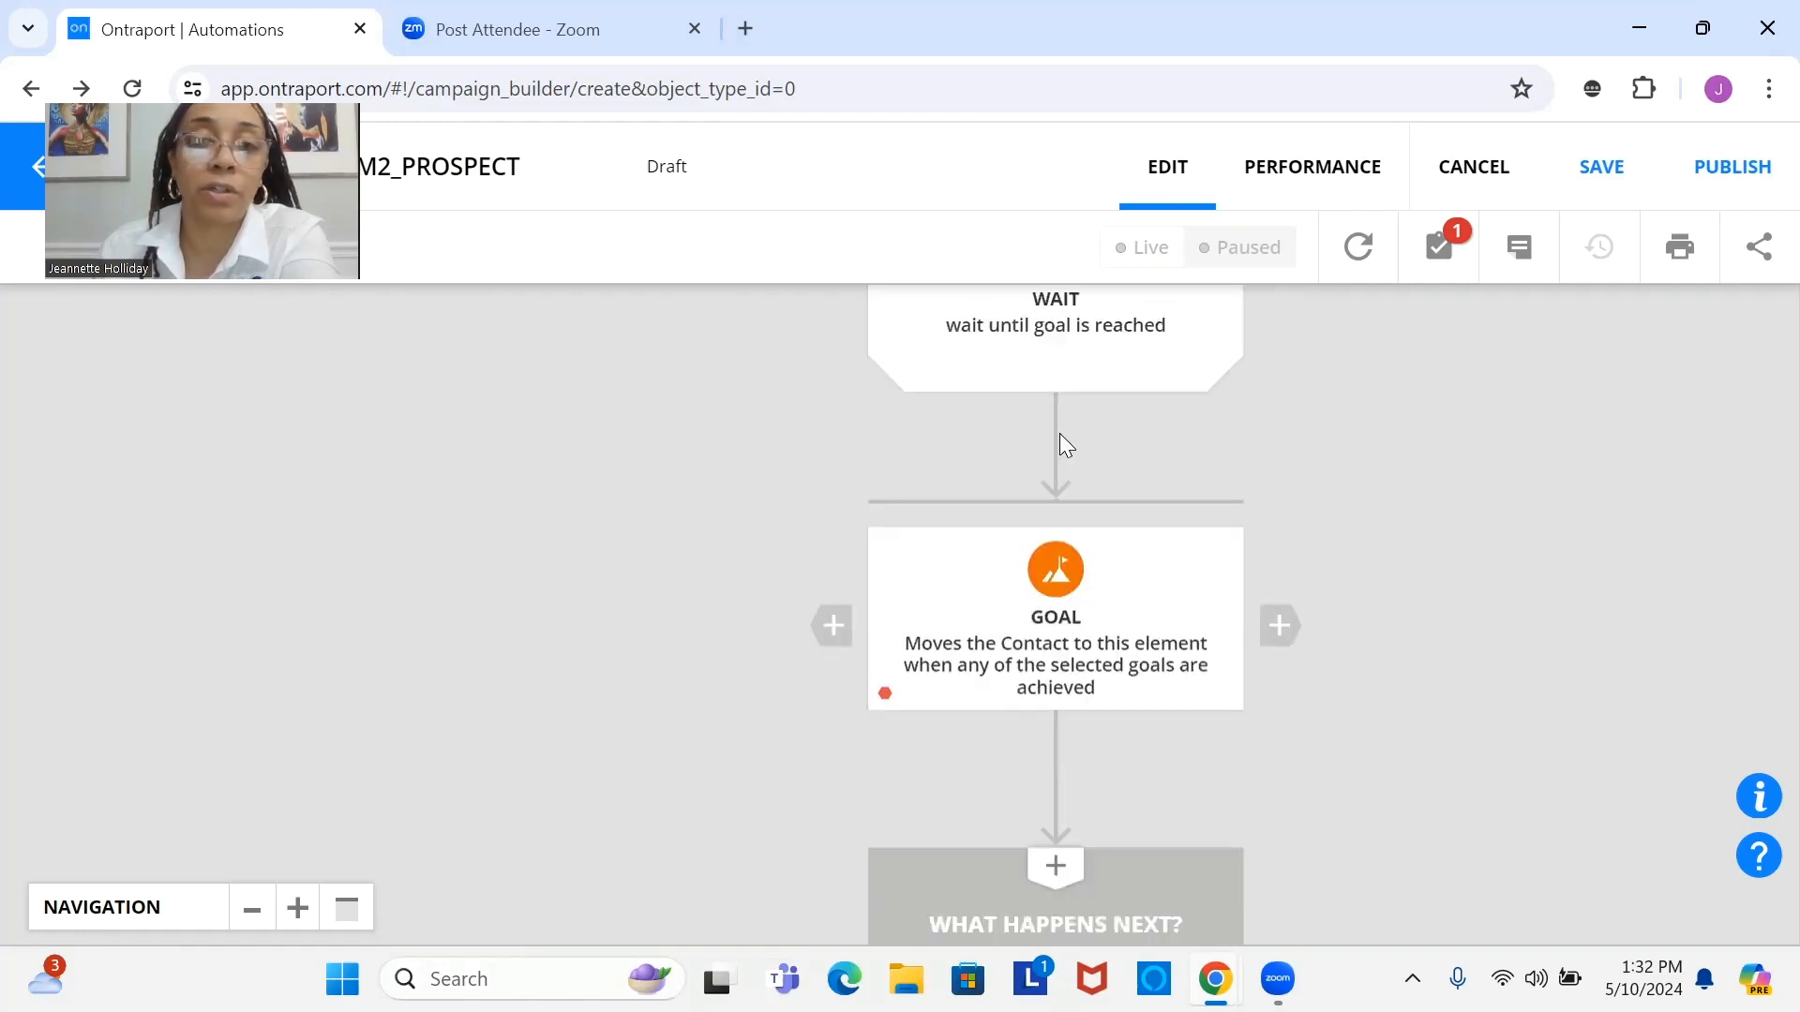
pyautogui.click(1028, 638)
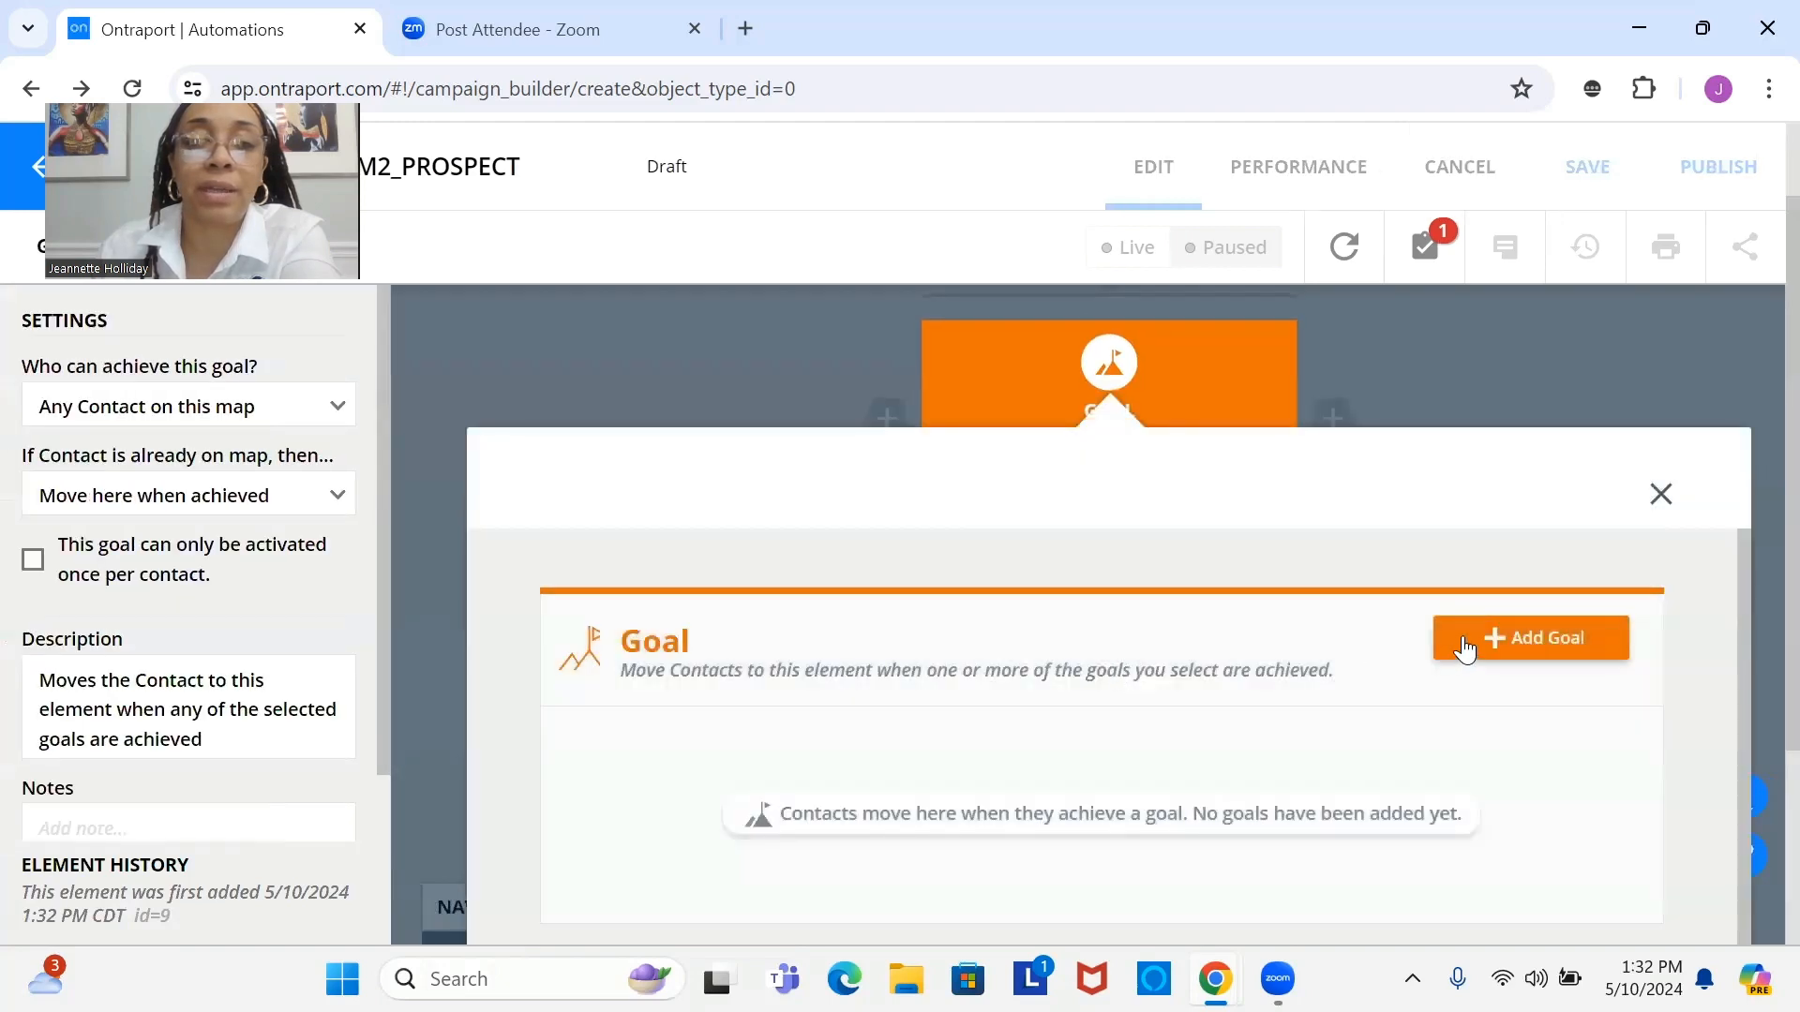
pyautogui.click(1465, 648)
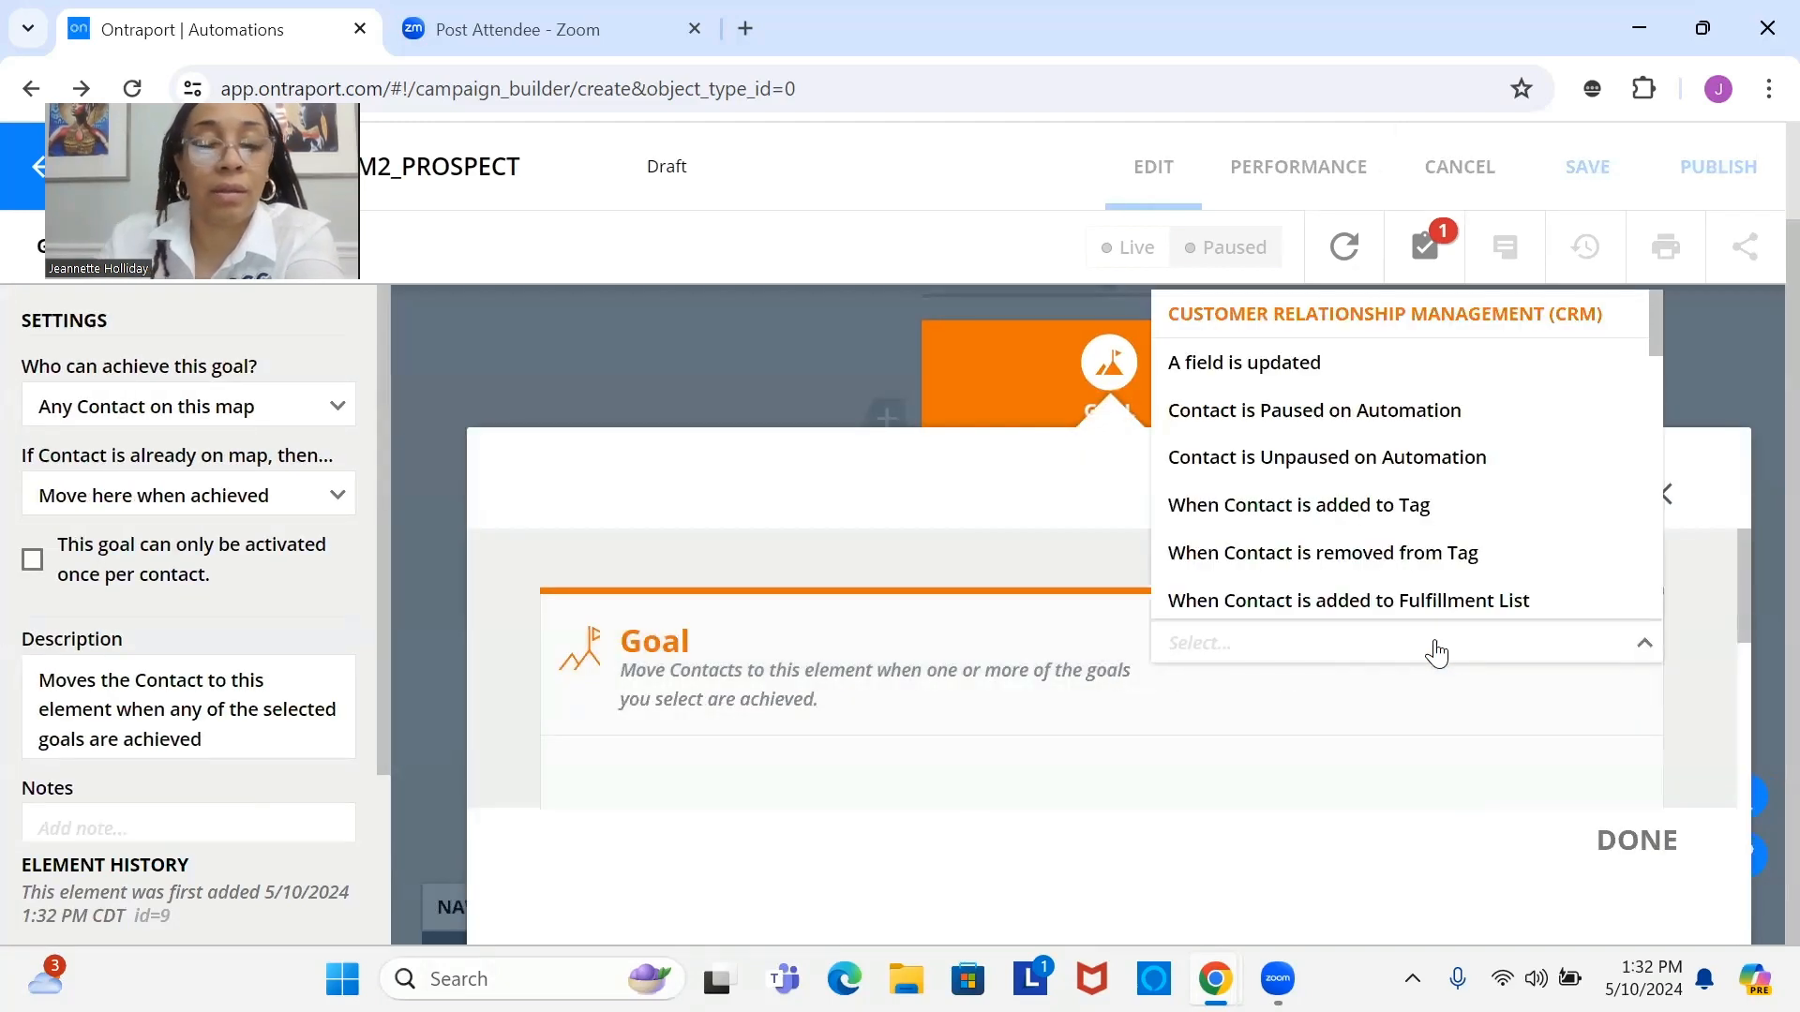
pyautogui.write('cl')
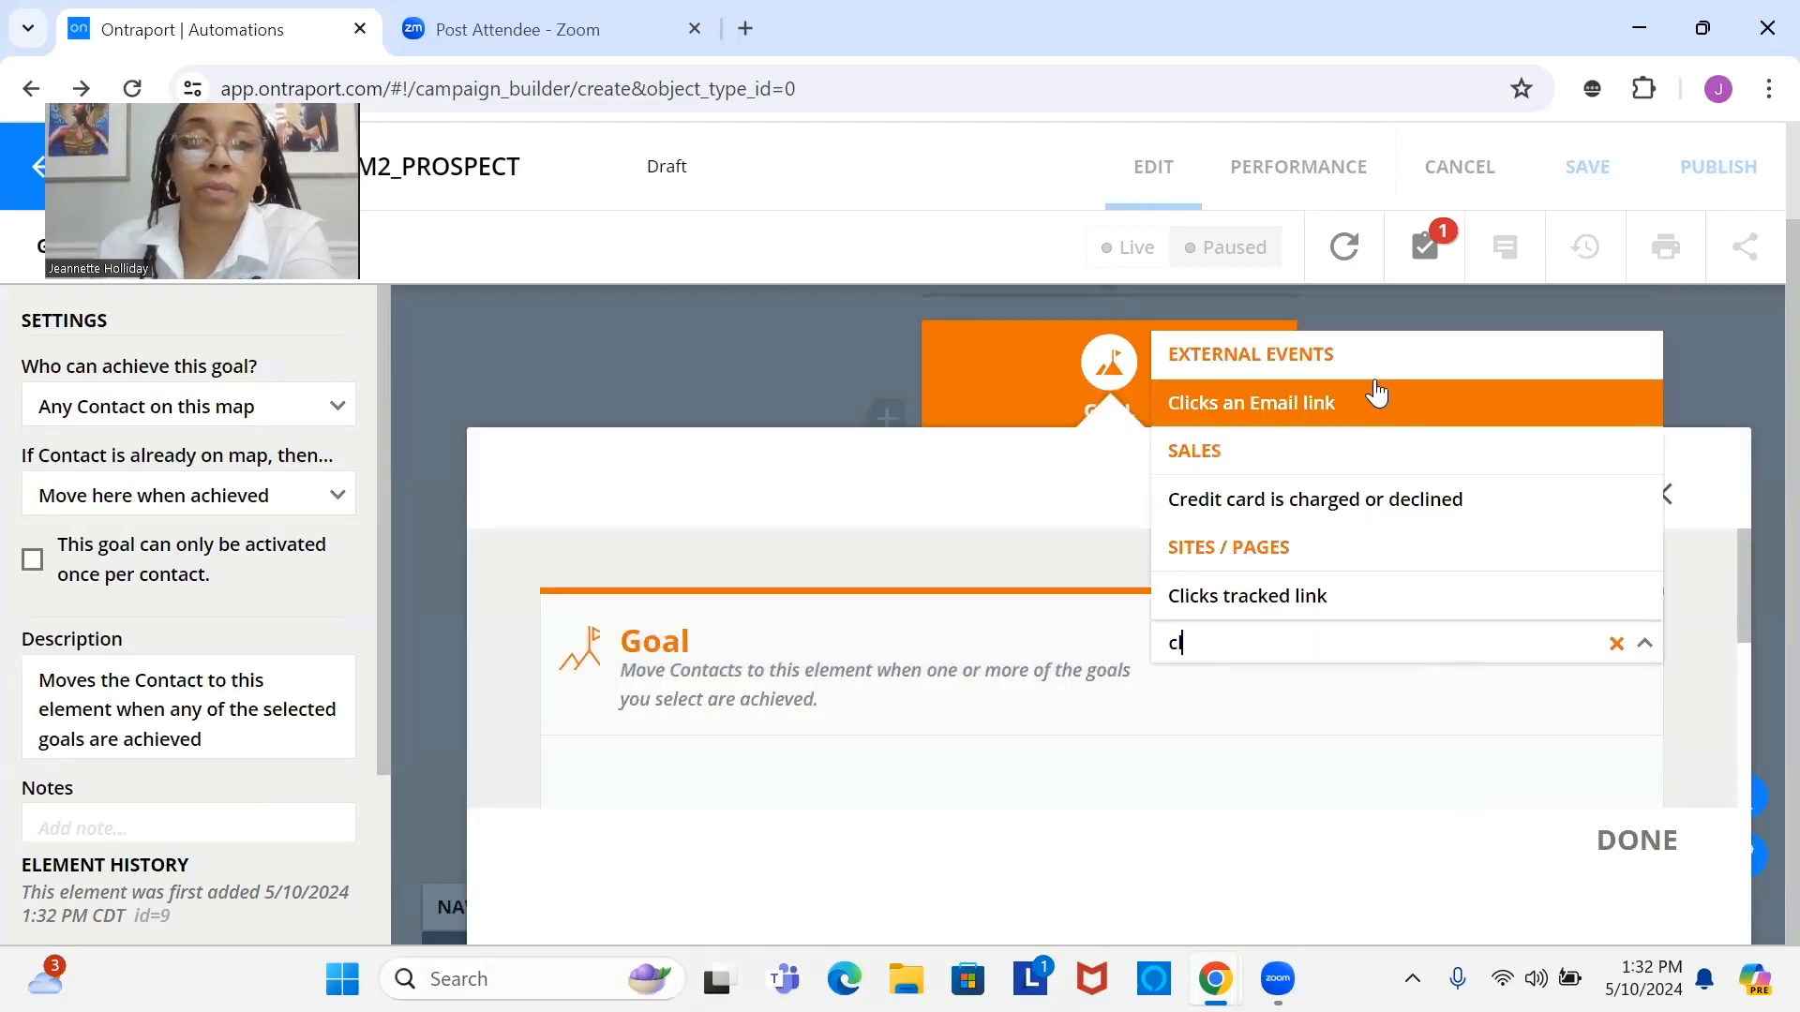
pyautogui.click(1397, 412)
# Step: Set the email-link goal to the message OCC_INTERNALFORM2_EMAIL with link number 0 and finish its setup
pyautogui.click(811, 753)
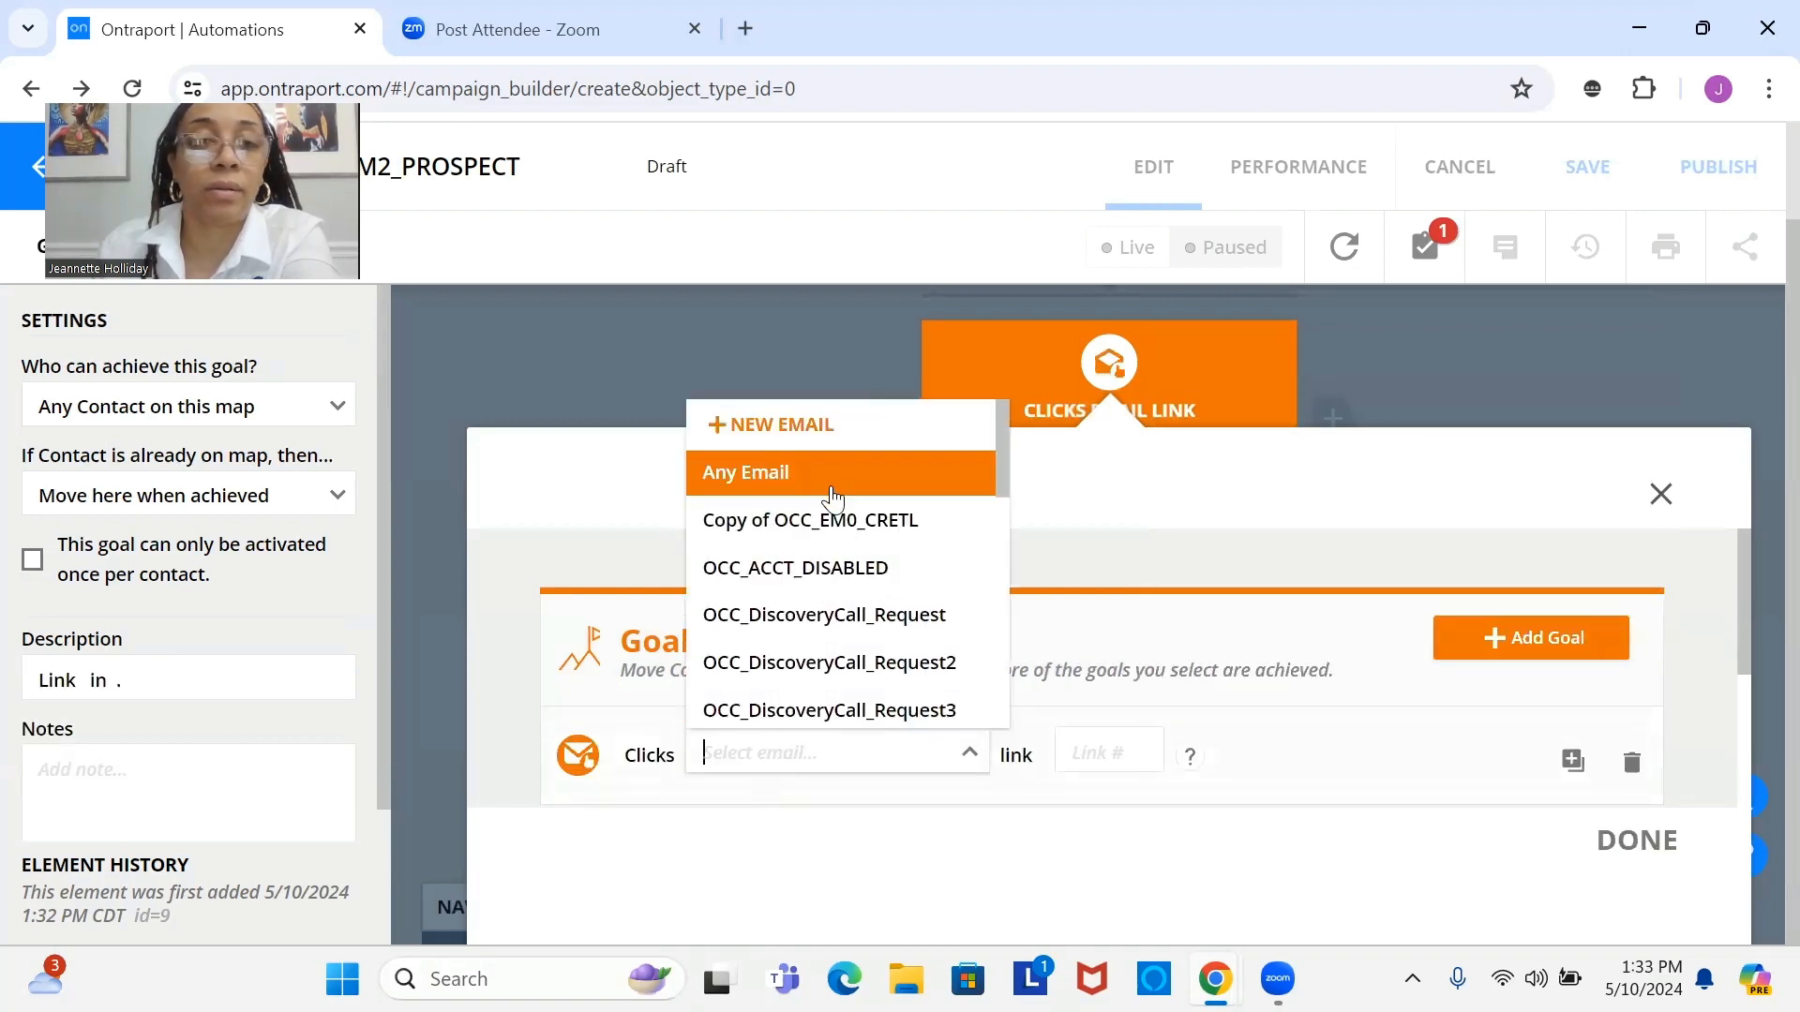
pyautogui.scroll(-5, 909, 694)
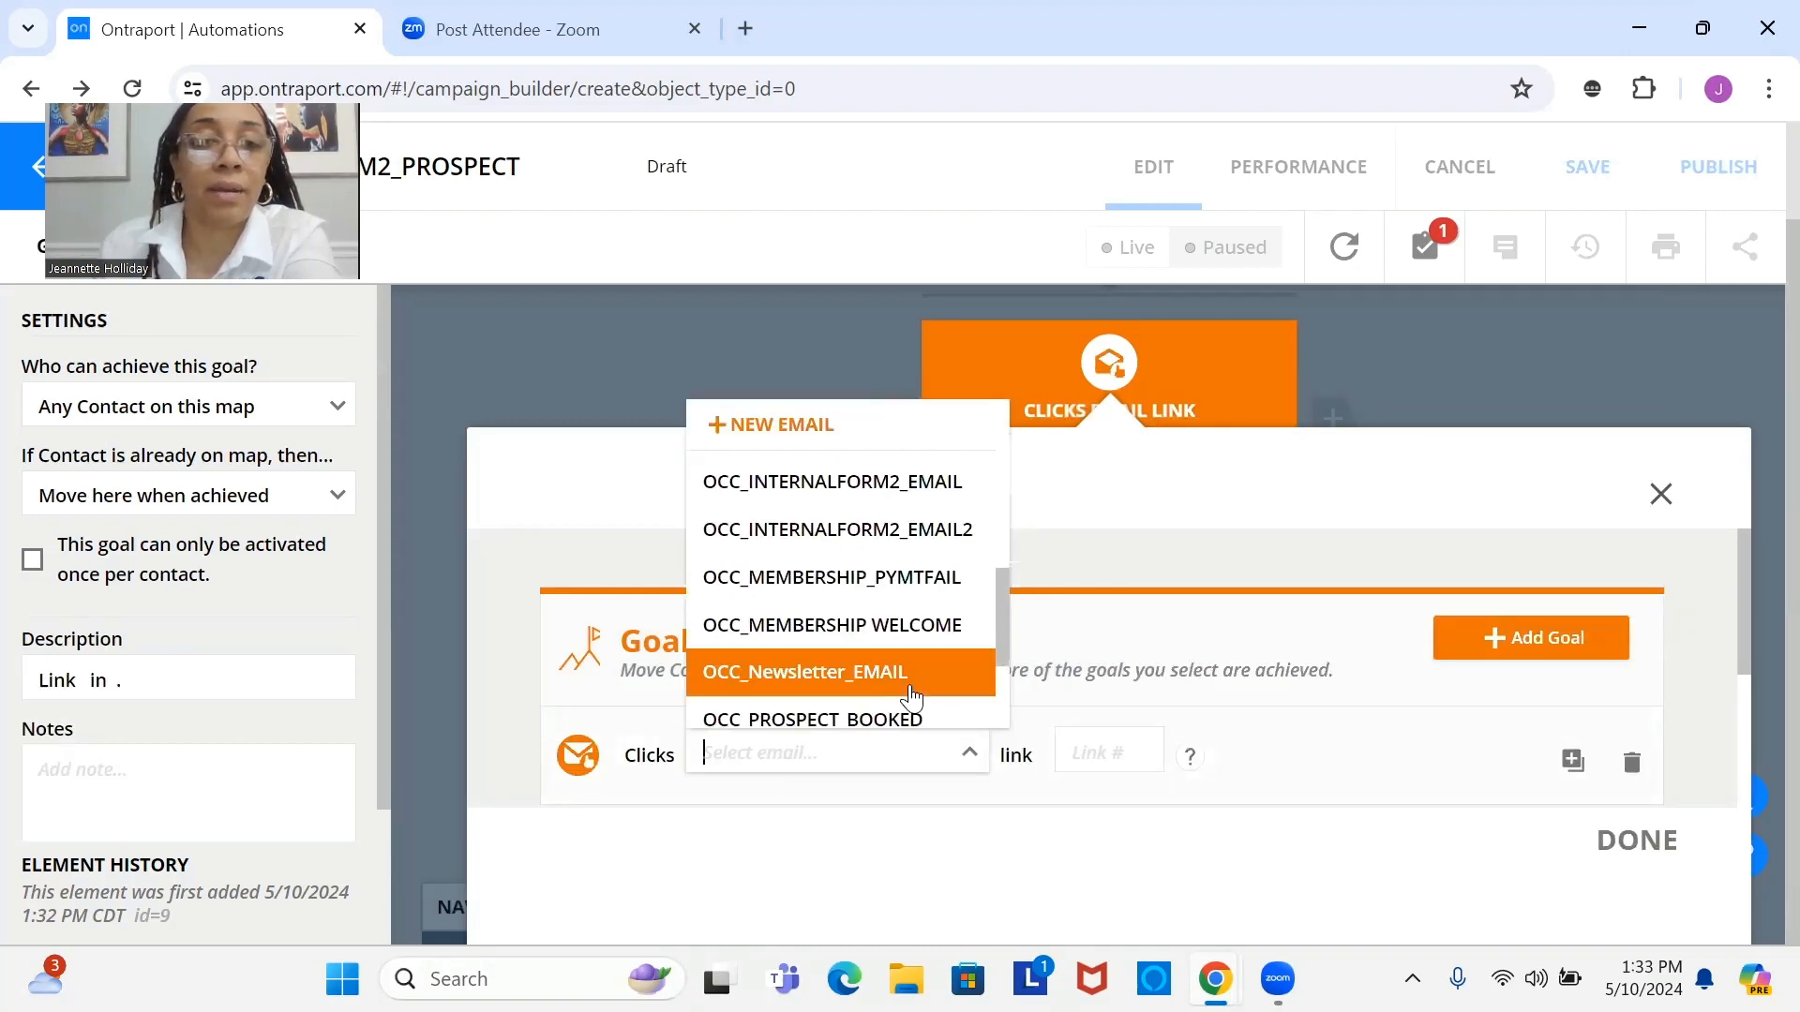
pyautogui.scroll(-1, 909, 694)
pyautogui.scroll(2, 914, 661)
pyautogui.click(913, 614)
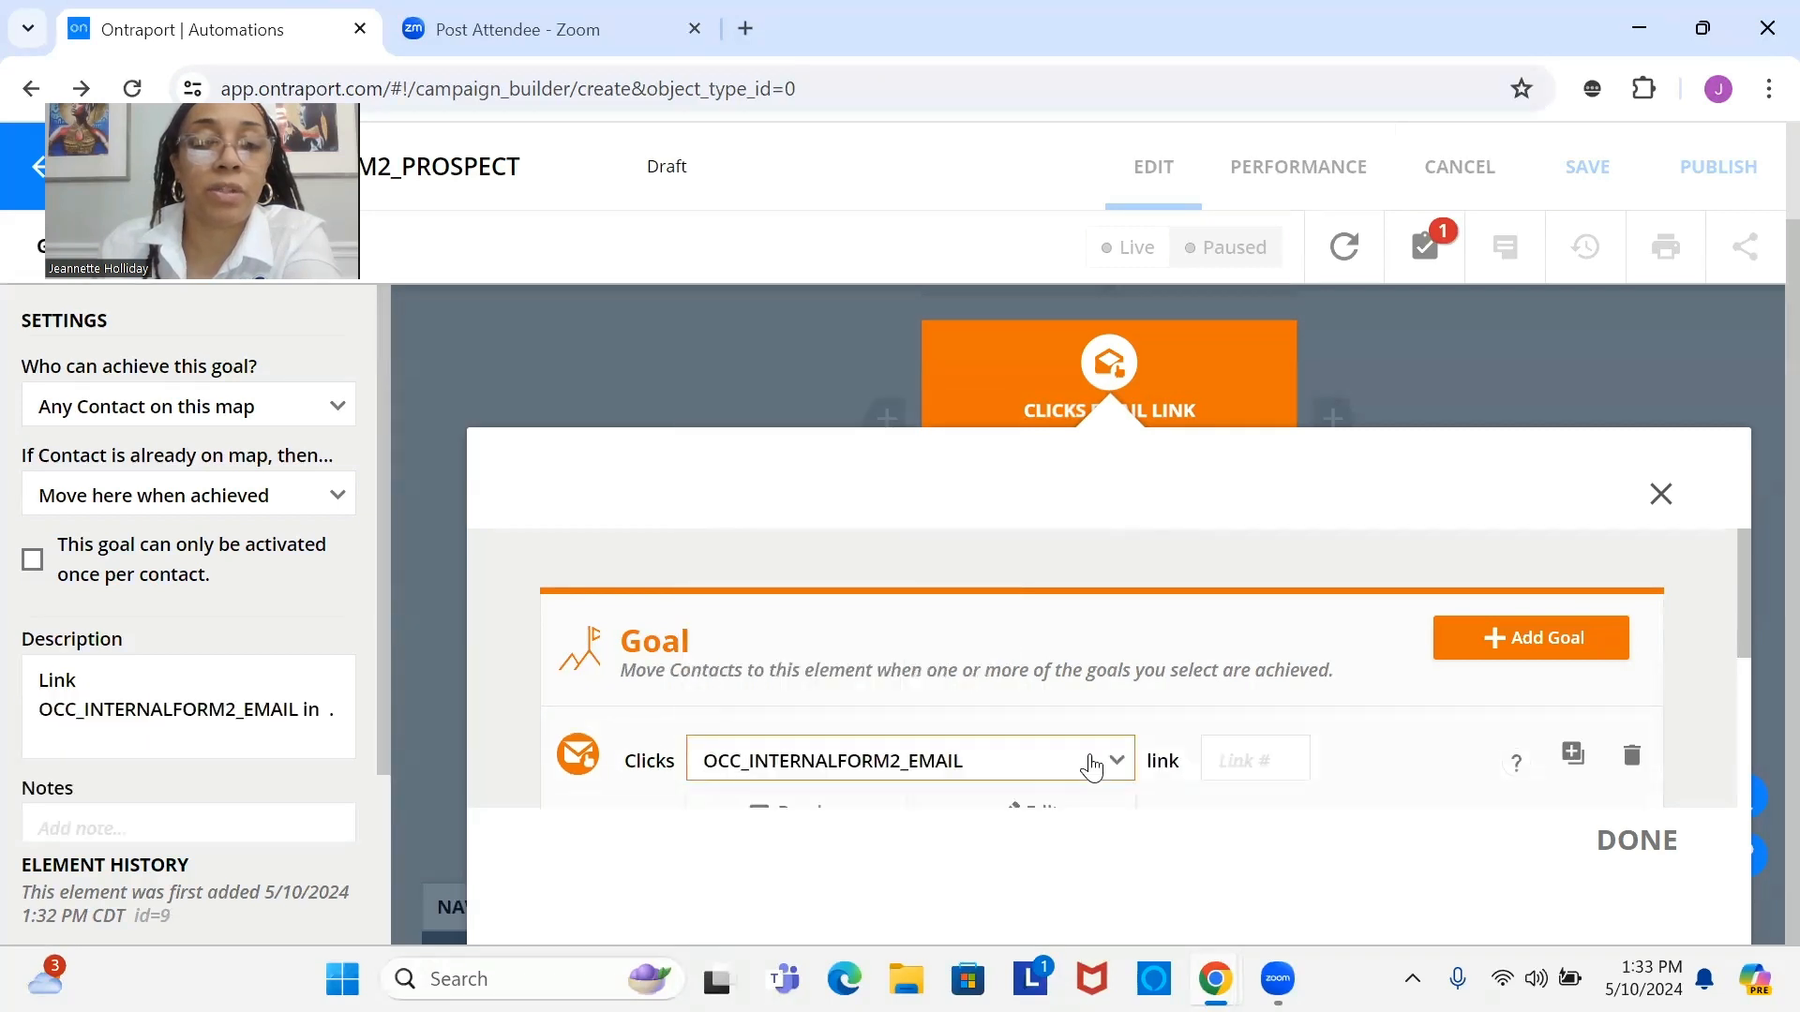
pyautogui.write('0')
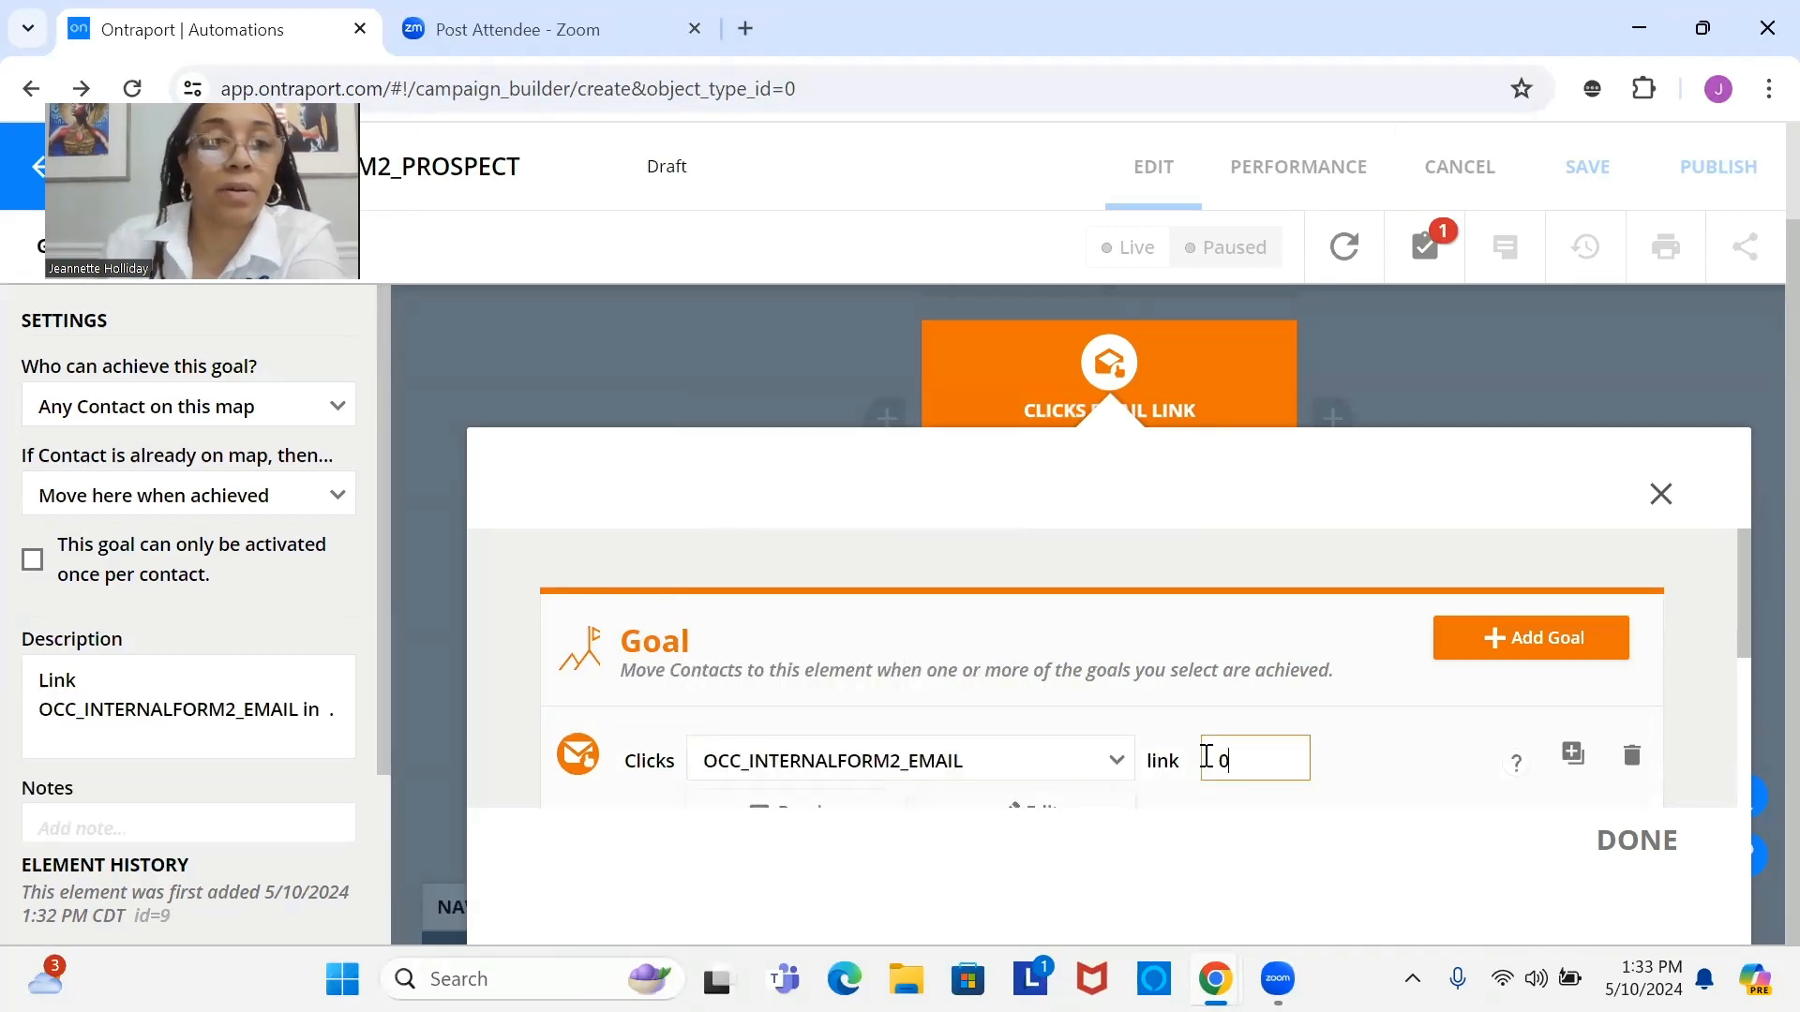
pyautogui.click(1661, 865)
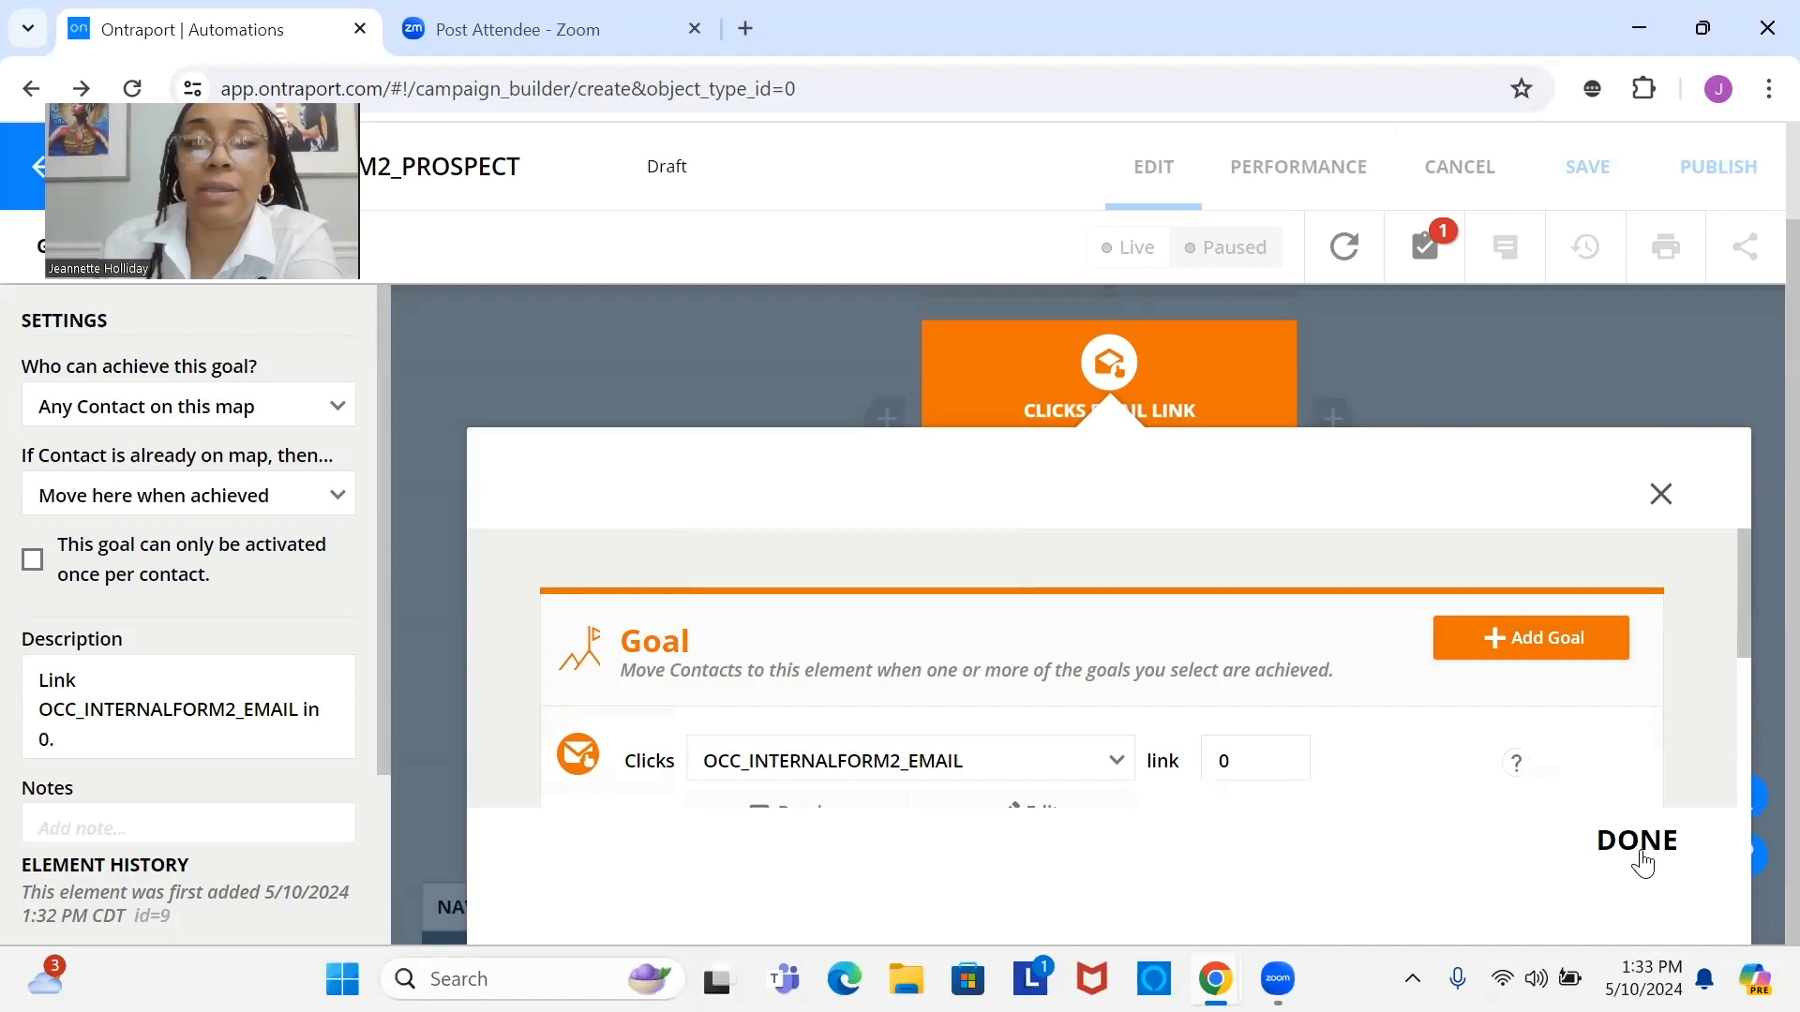
# Step: Copy the Clicks Email Link goal beside the original and set the copy's email to OCC_INTERNALFORM2_EMAIL2
pyautogui.moveTo(1083, 602); pyautogui.dragTo(1275, 616)
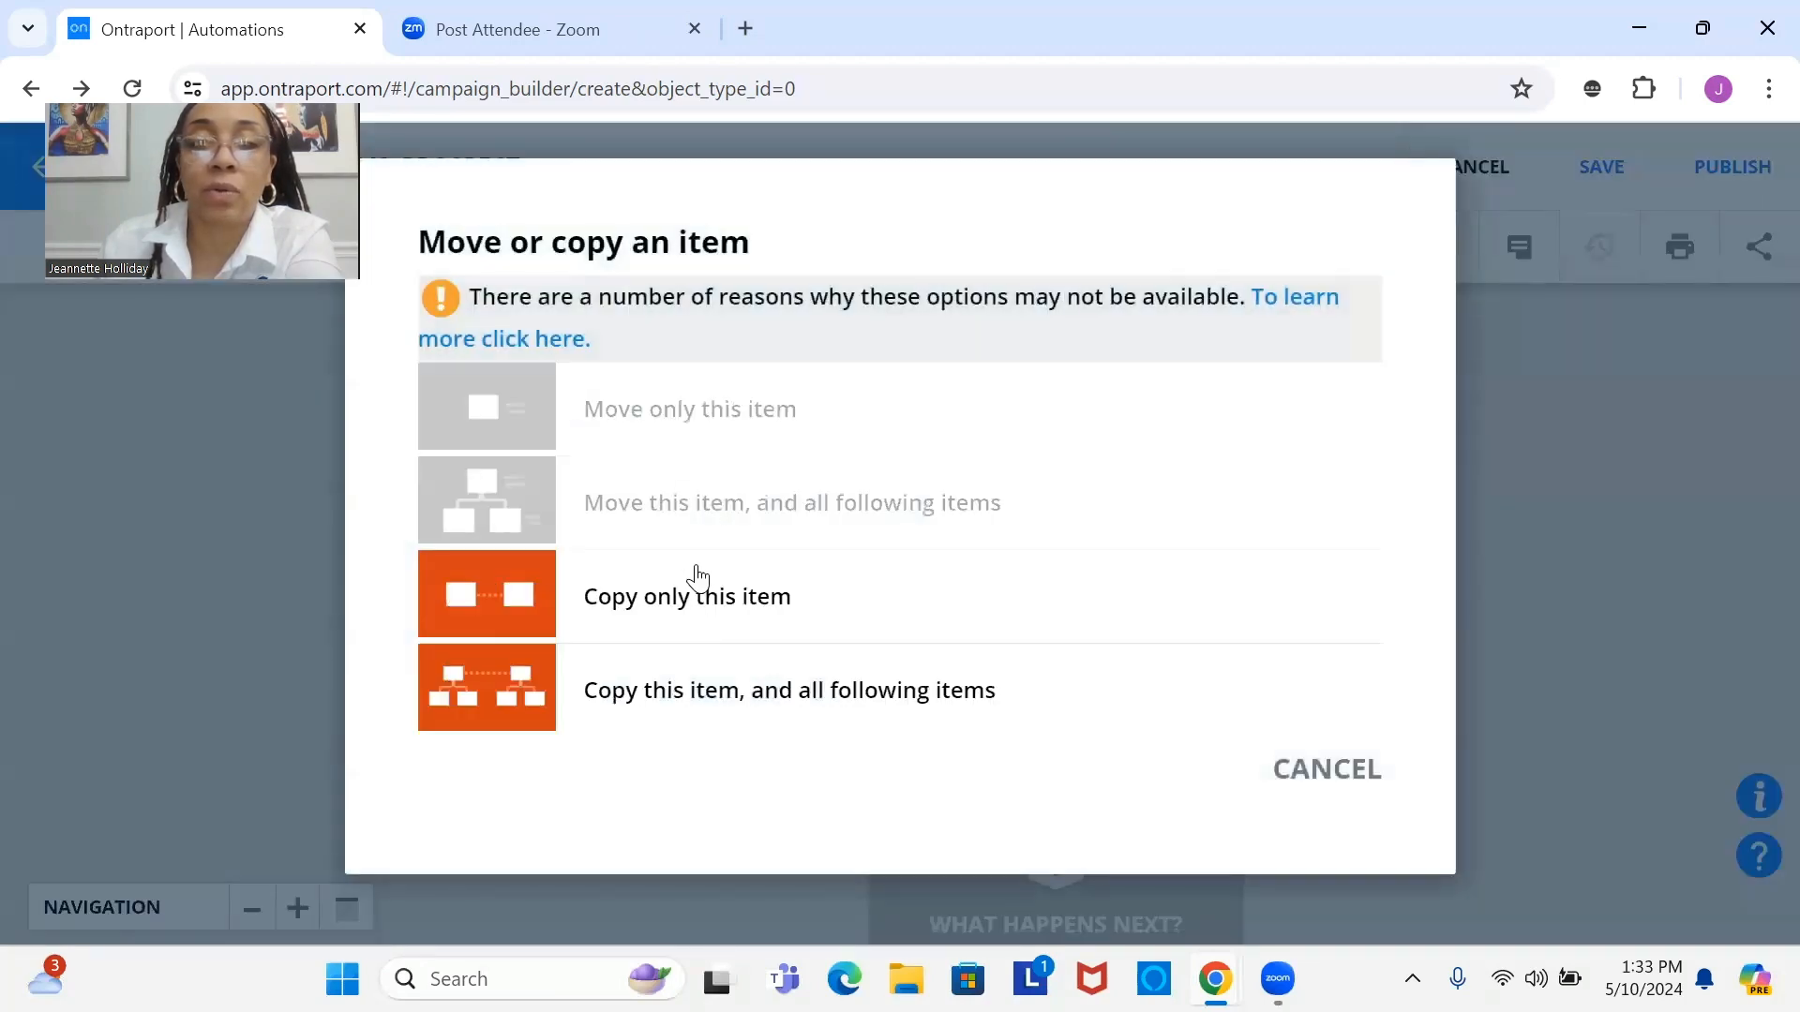
pyautogui.click(727, 735)
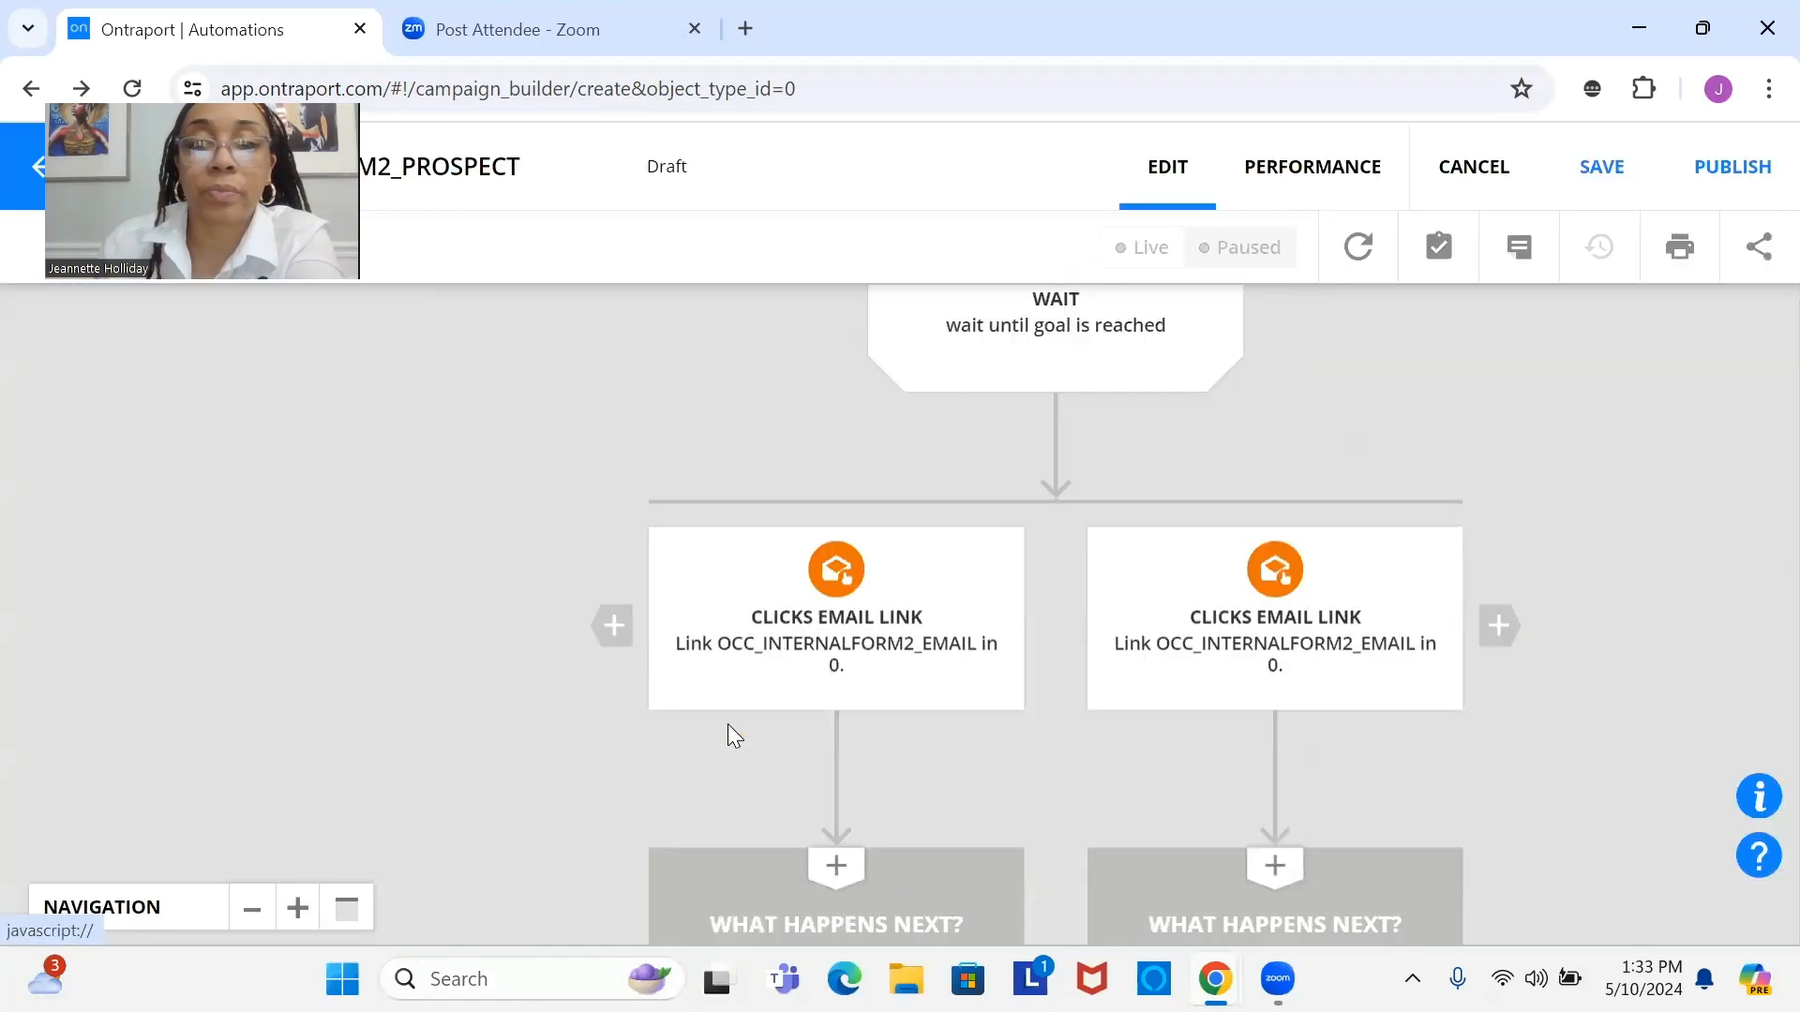
pyautogui.click(1224, 650)
pyautogui.scroll(-4, 1099, 689)
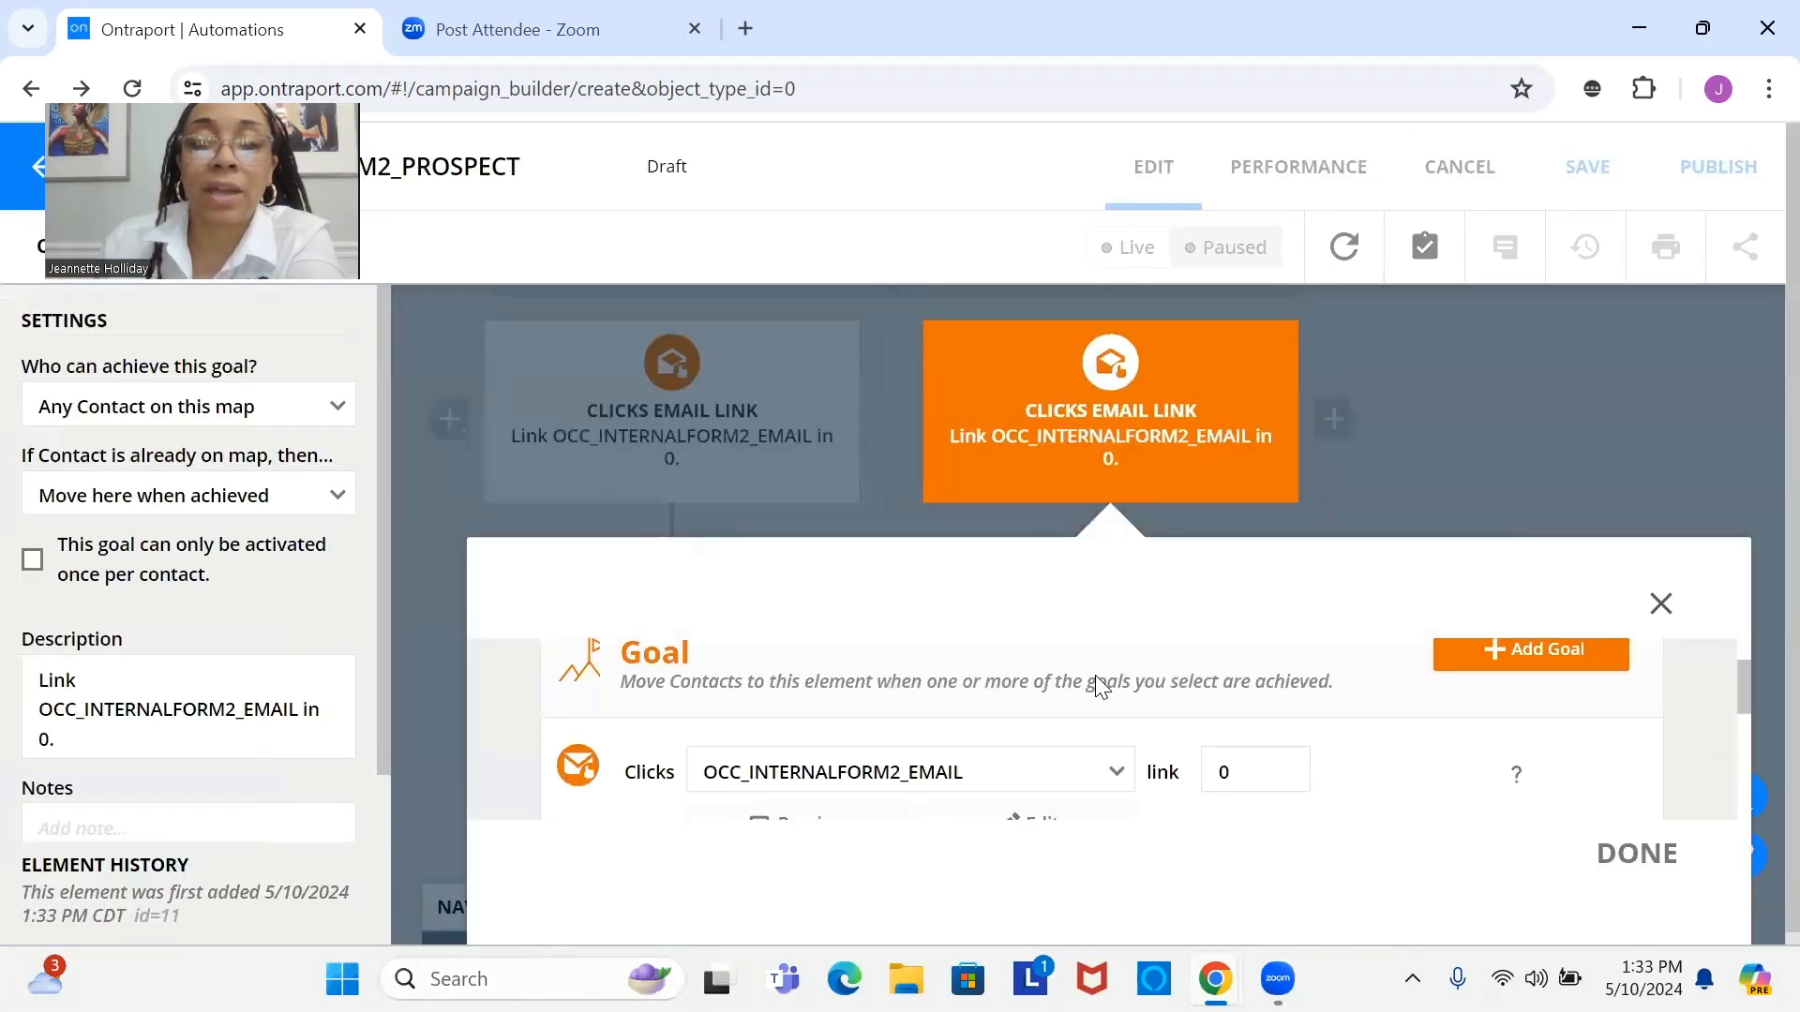
pyautogui.scroll(3, 1080, 675)
pyautogui.click(1115, 739)
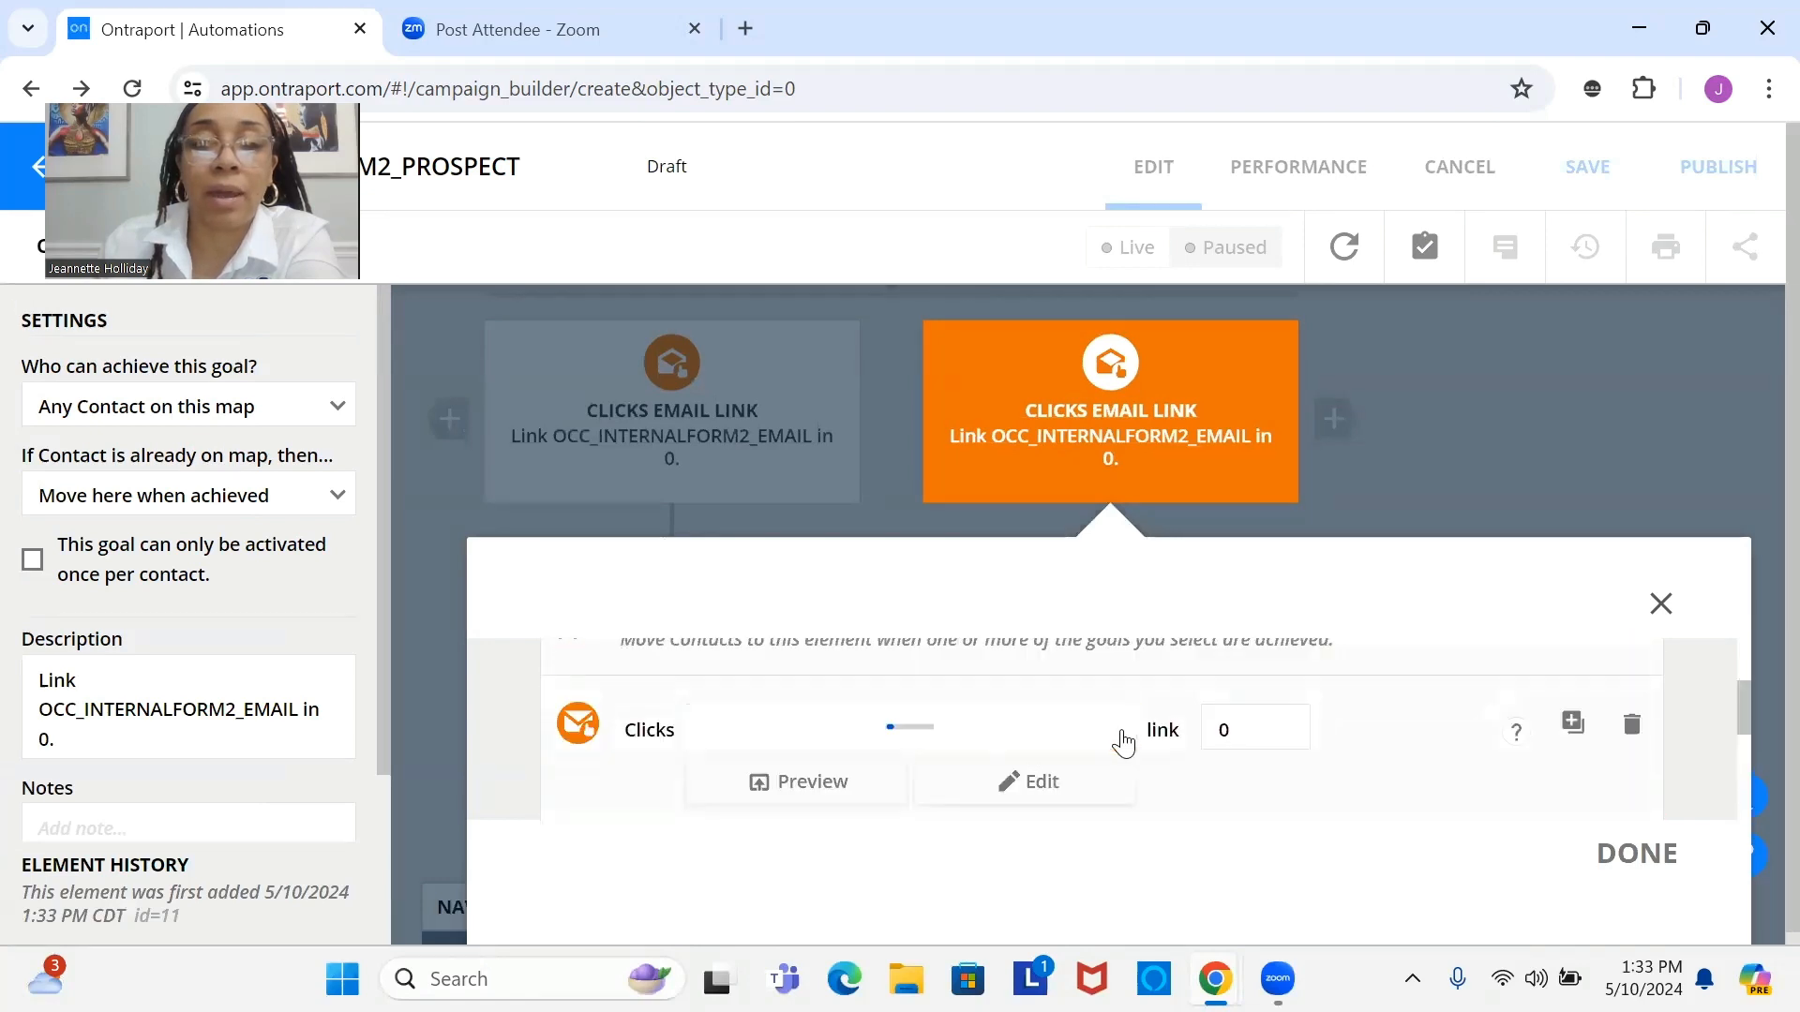
pyautogui.scroll(-3, 1040, 675)
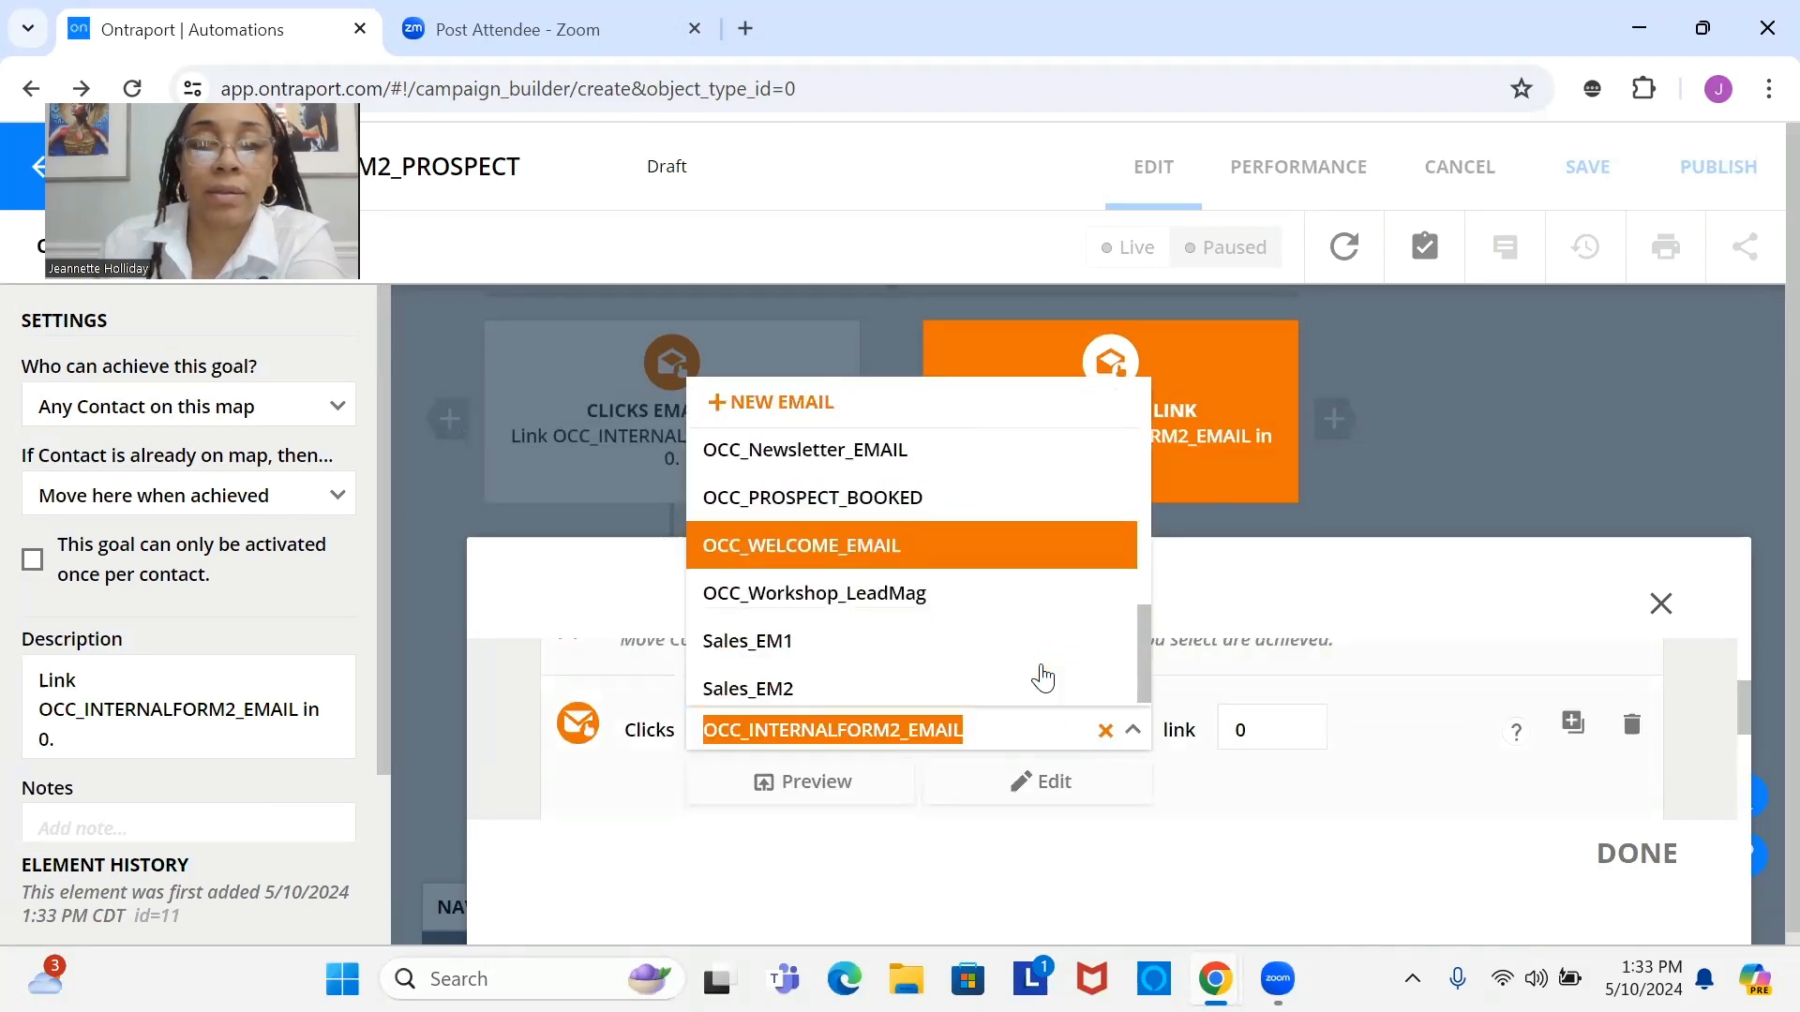
pyautogui.scroll(5, 1031, 631)
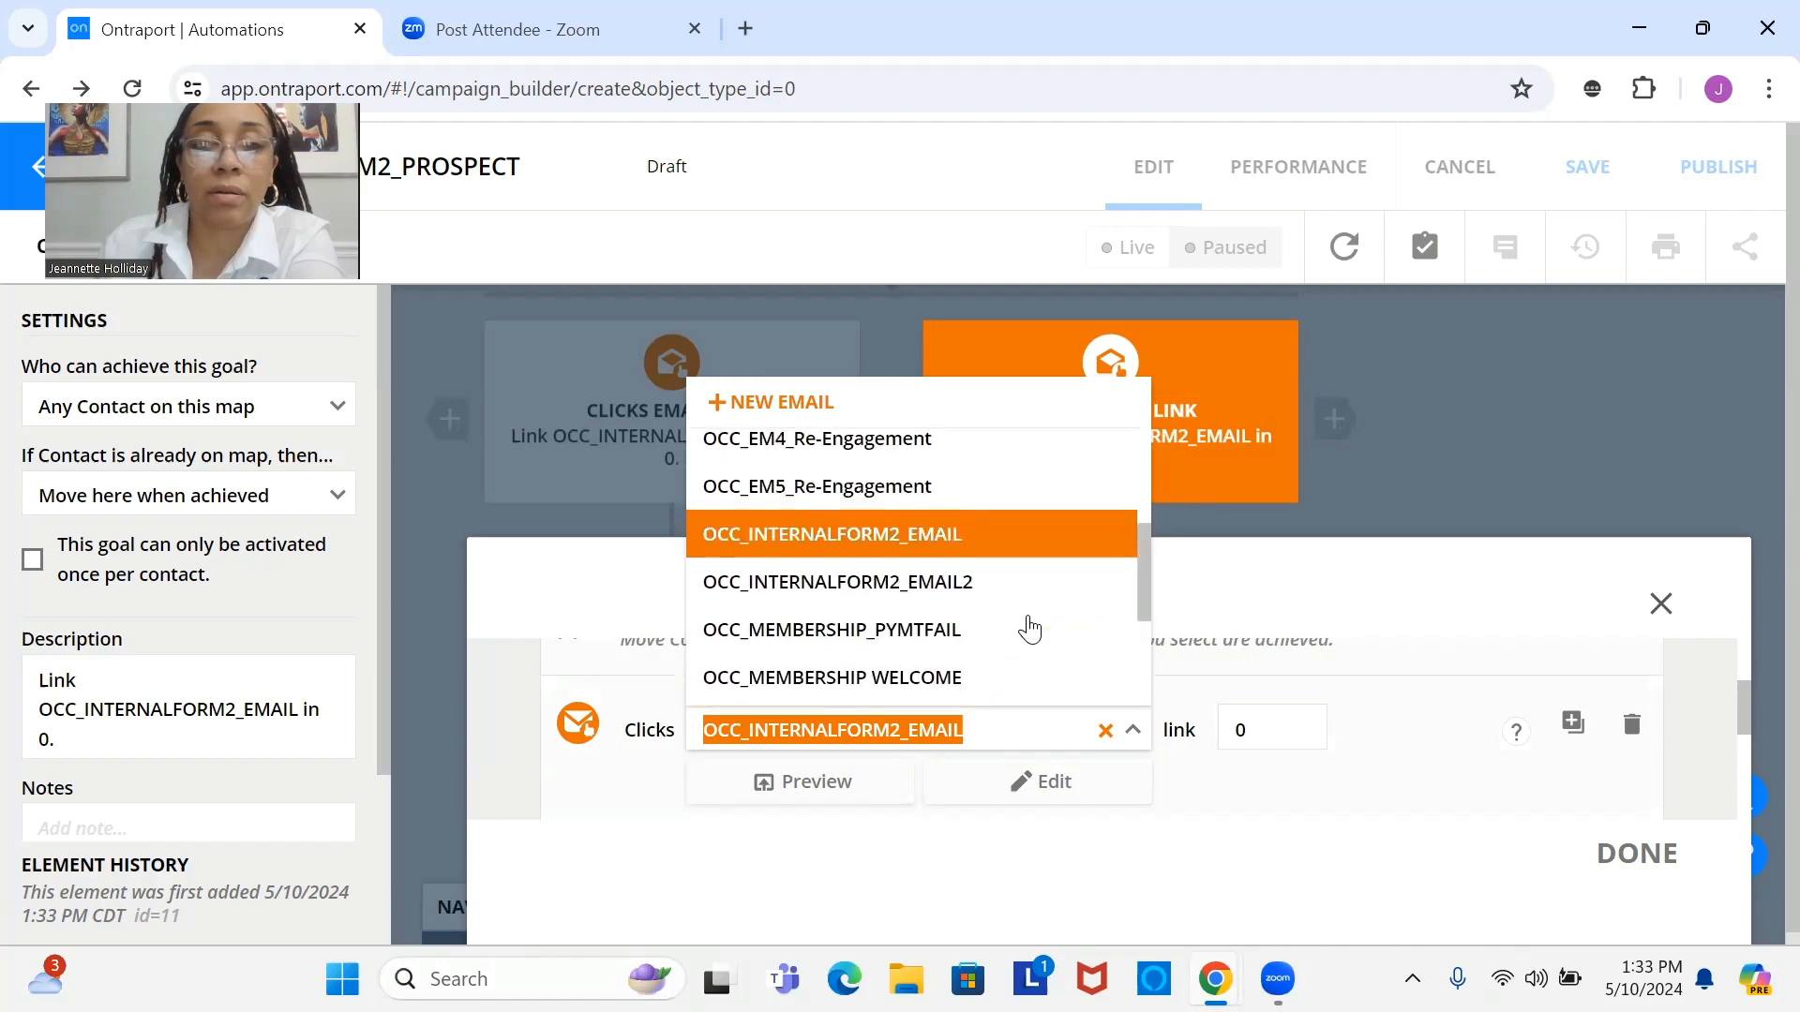
pyautogui.scroll(-2, 1031, 698)
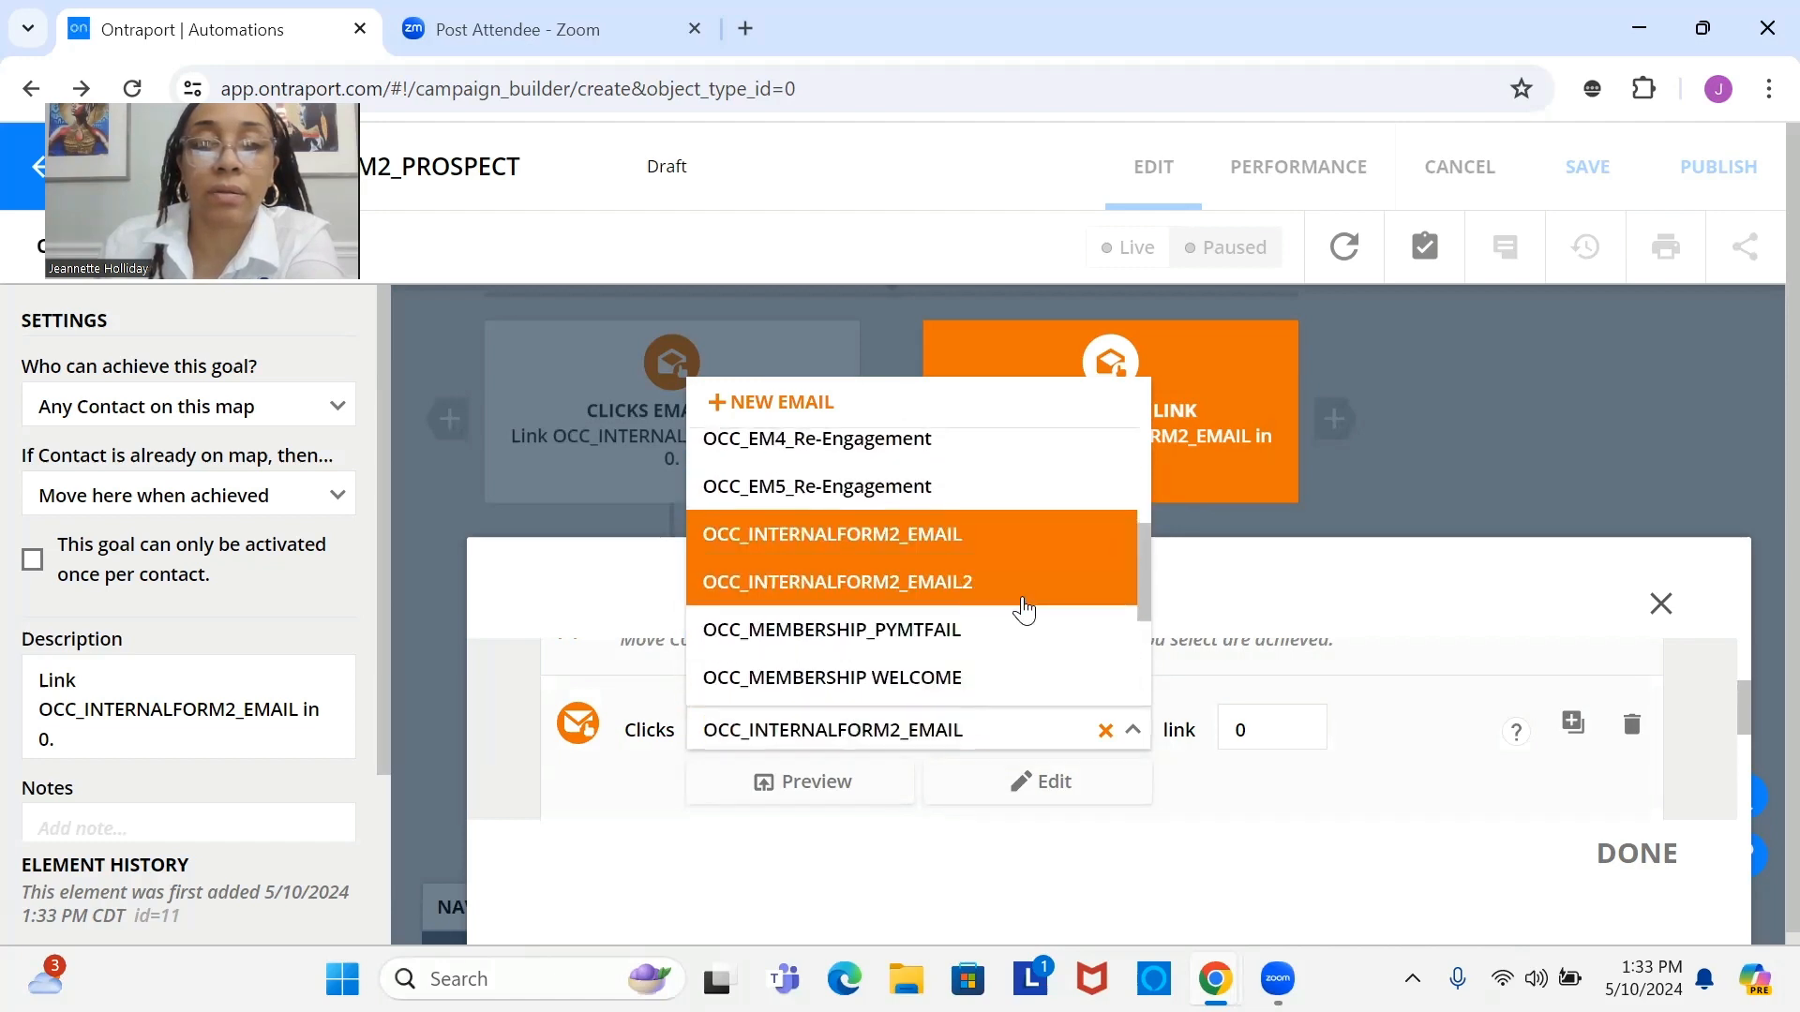
pyautogui.click(1024, 591)
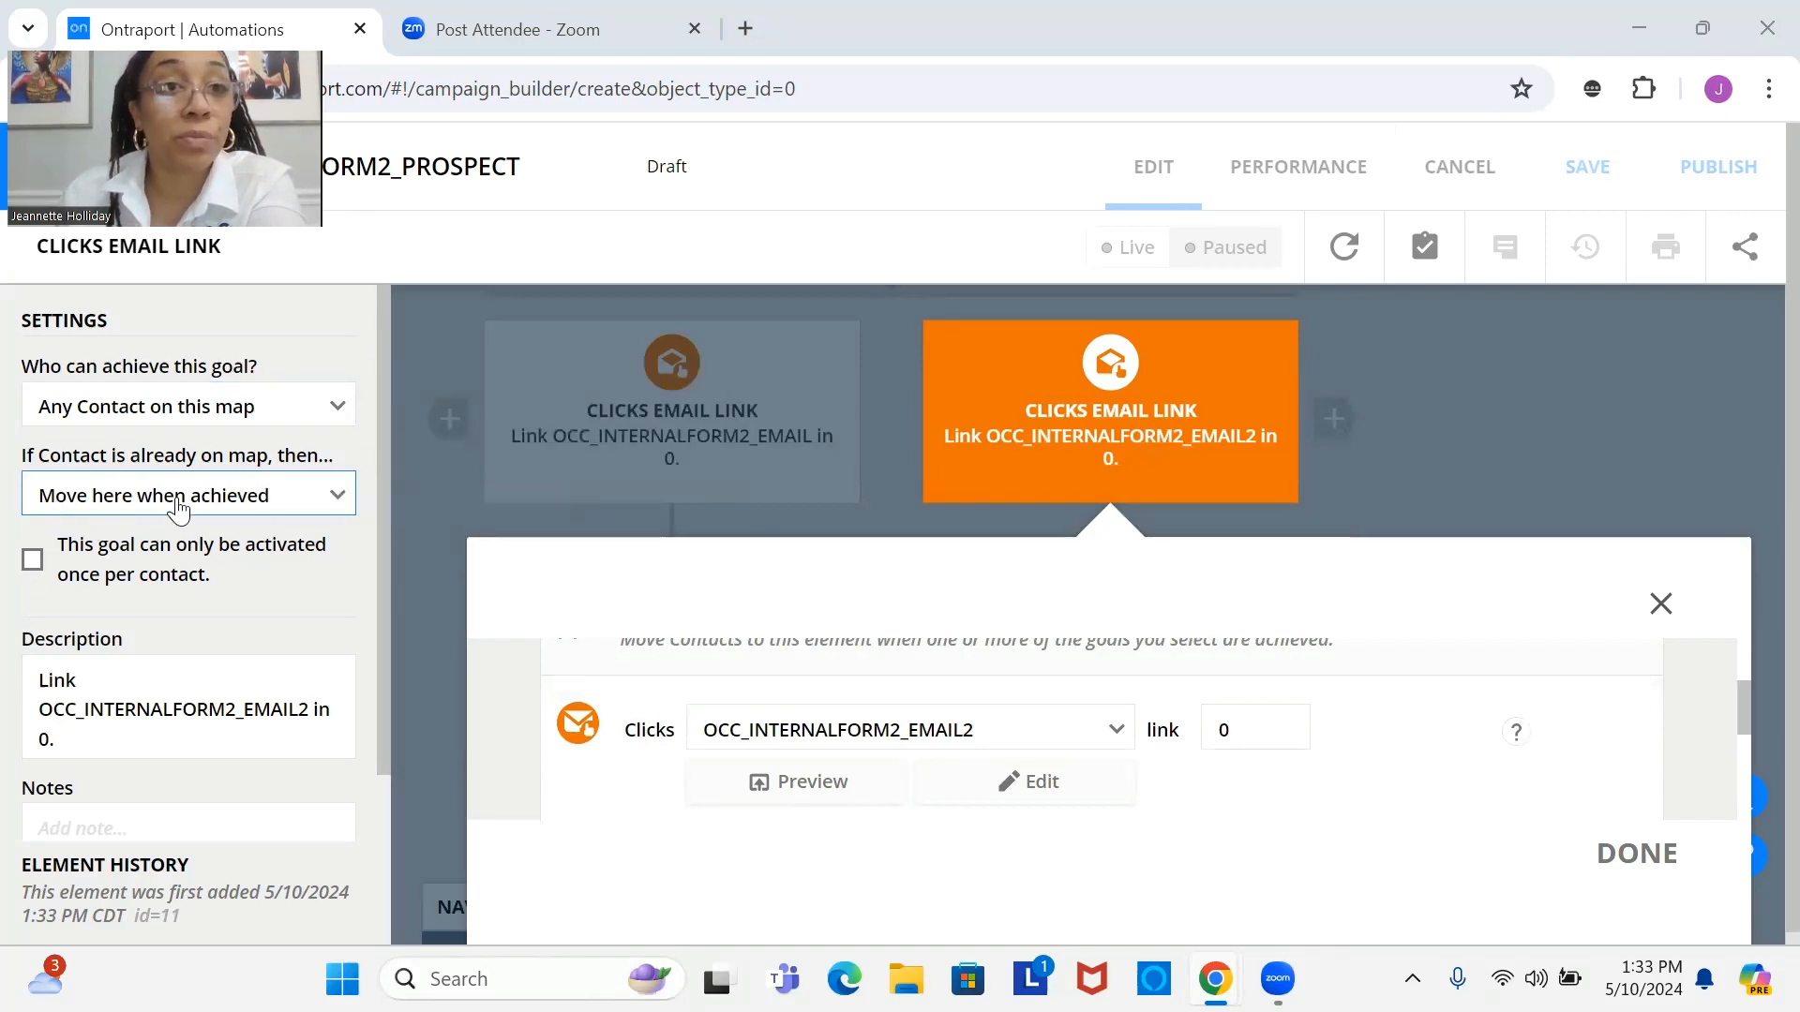
pyautogui.click(1637, 853)
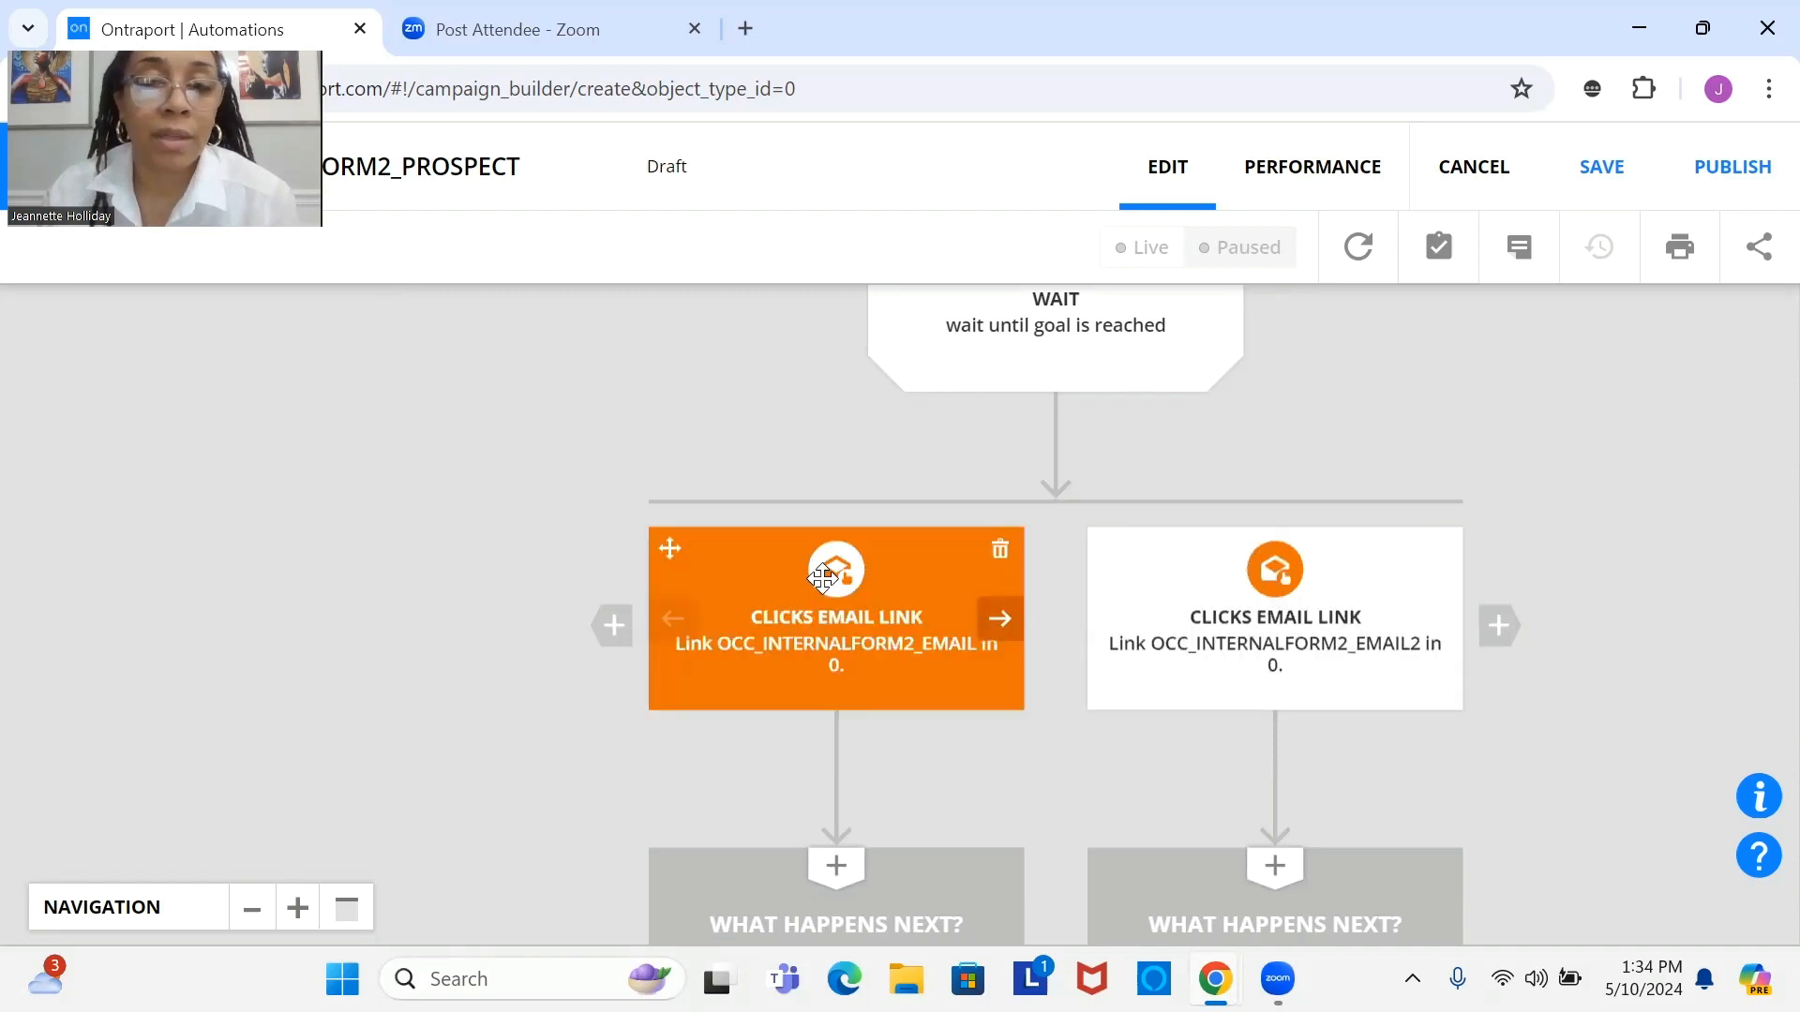
# Step: Review the goal settings of the OCC_INTERNALFORM2_EMAIL link-click element, including who can achieve it and what happens to contacts on the map
pyautogui.scroll(-2, 815, 469)
pyautogui.scroll(-1, 787, 403)
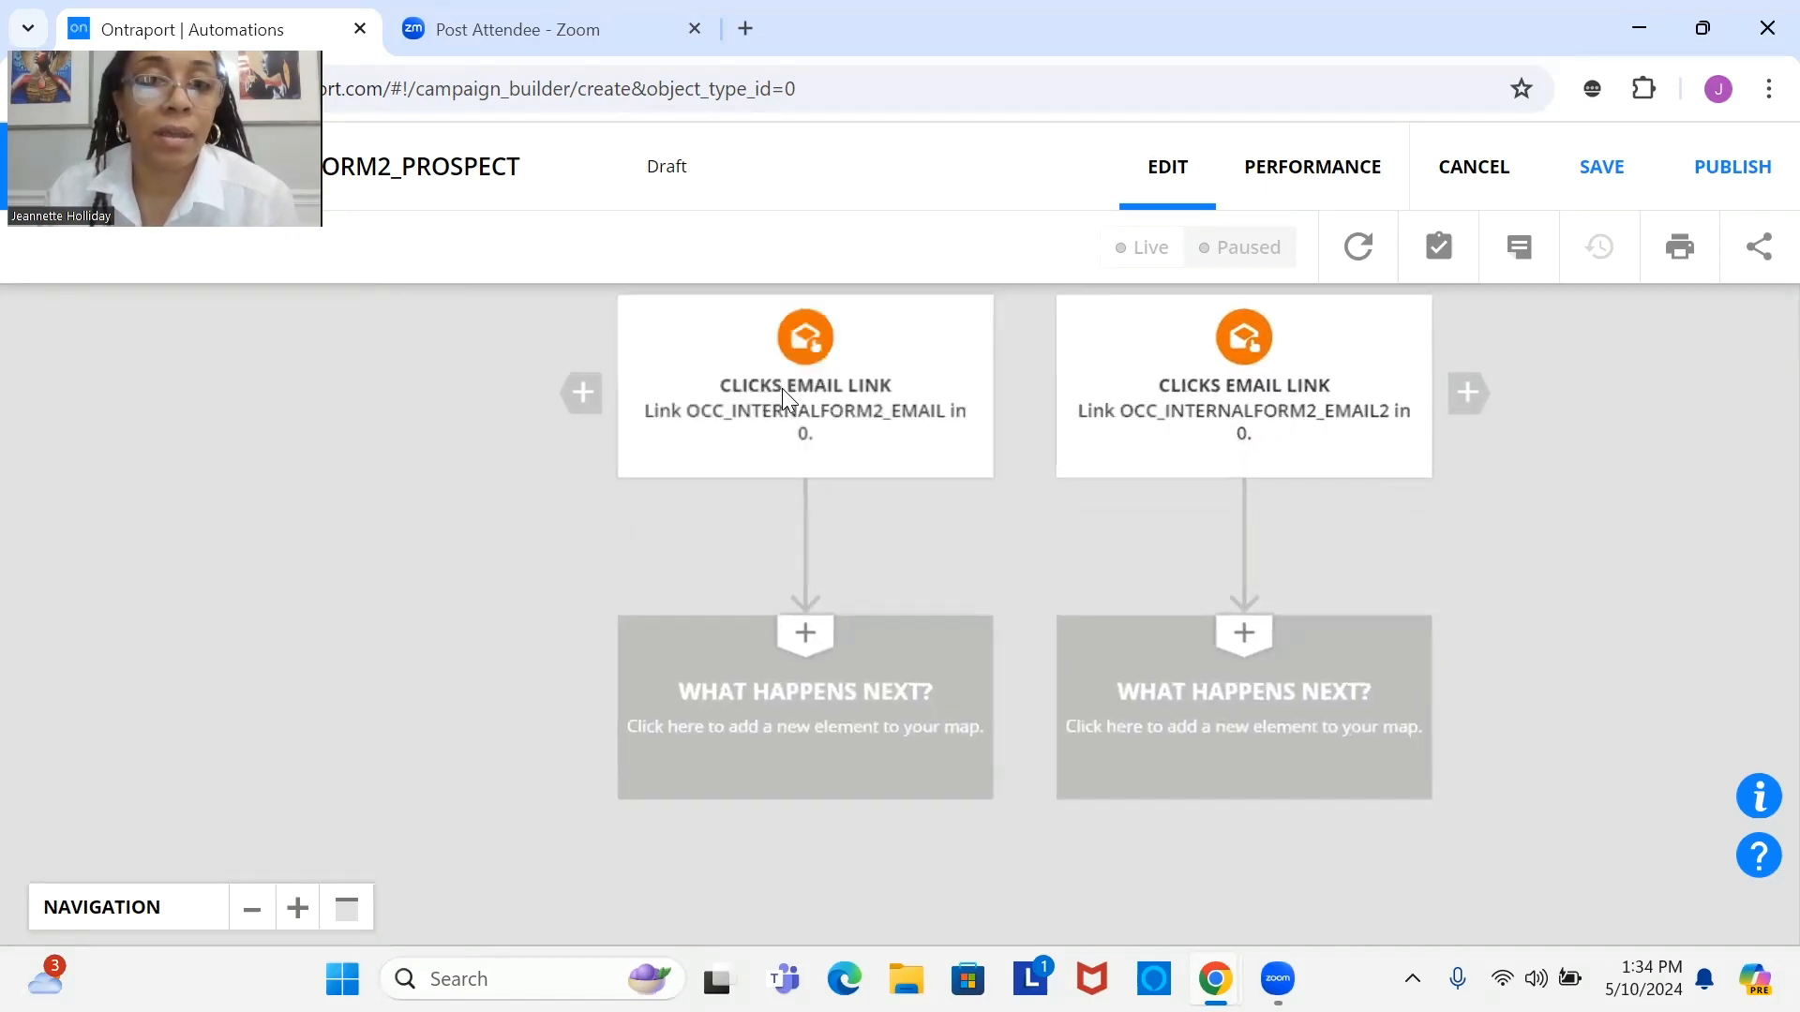
pyautogui.scroll(3, 831, 371)
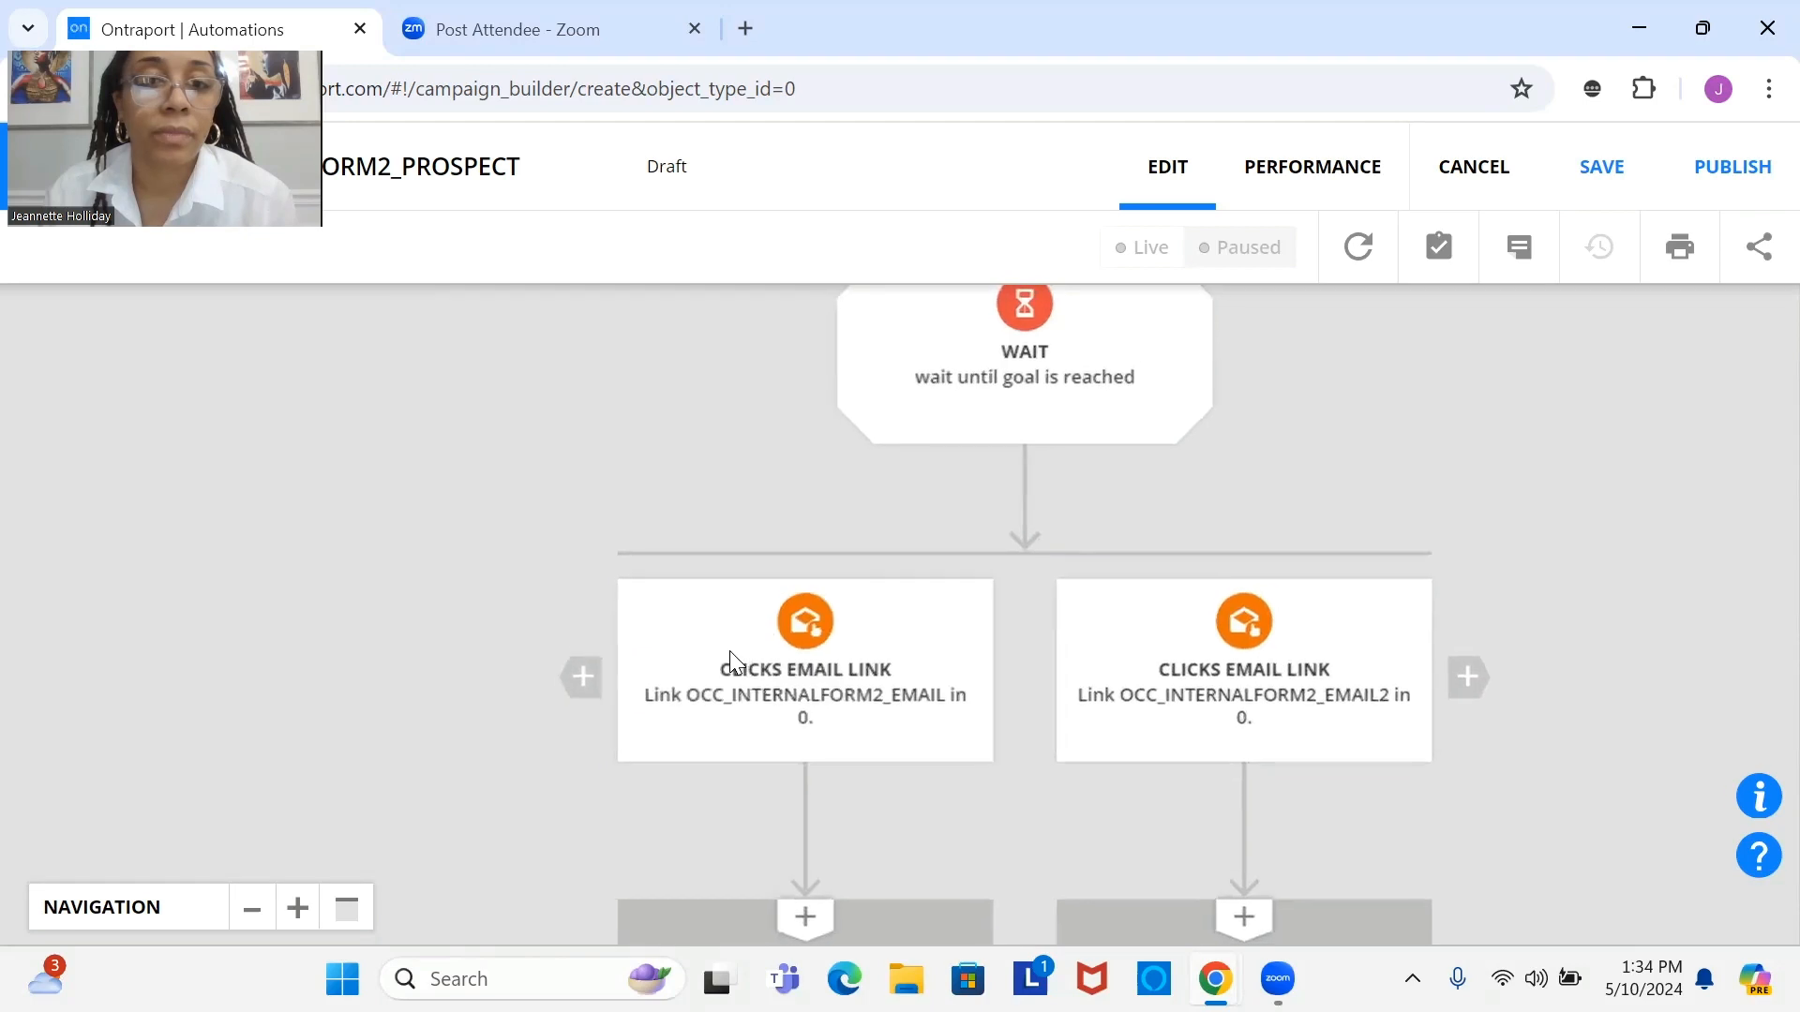
pyautogui.click(896, 606)
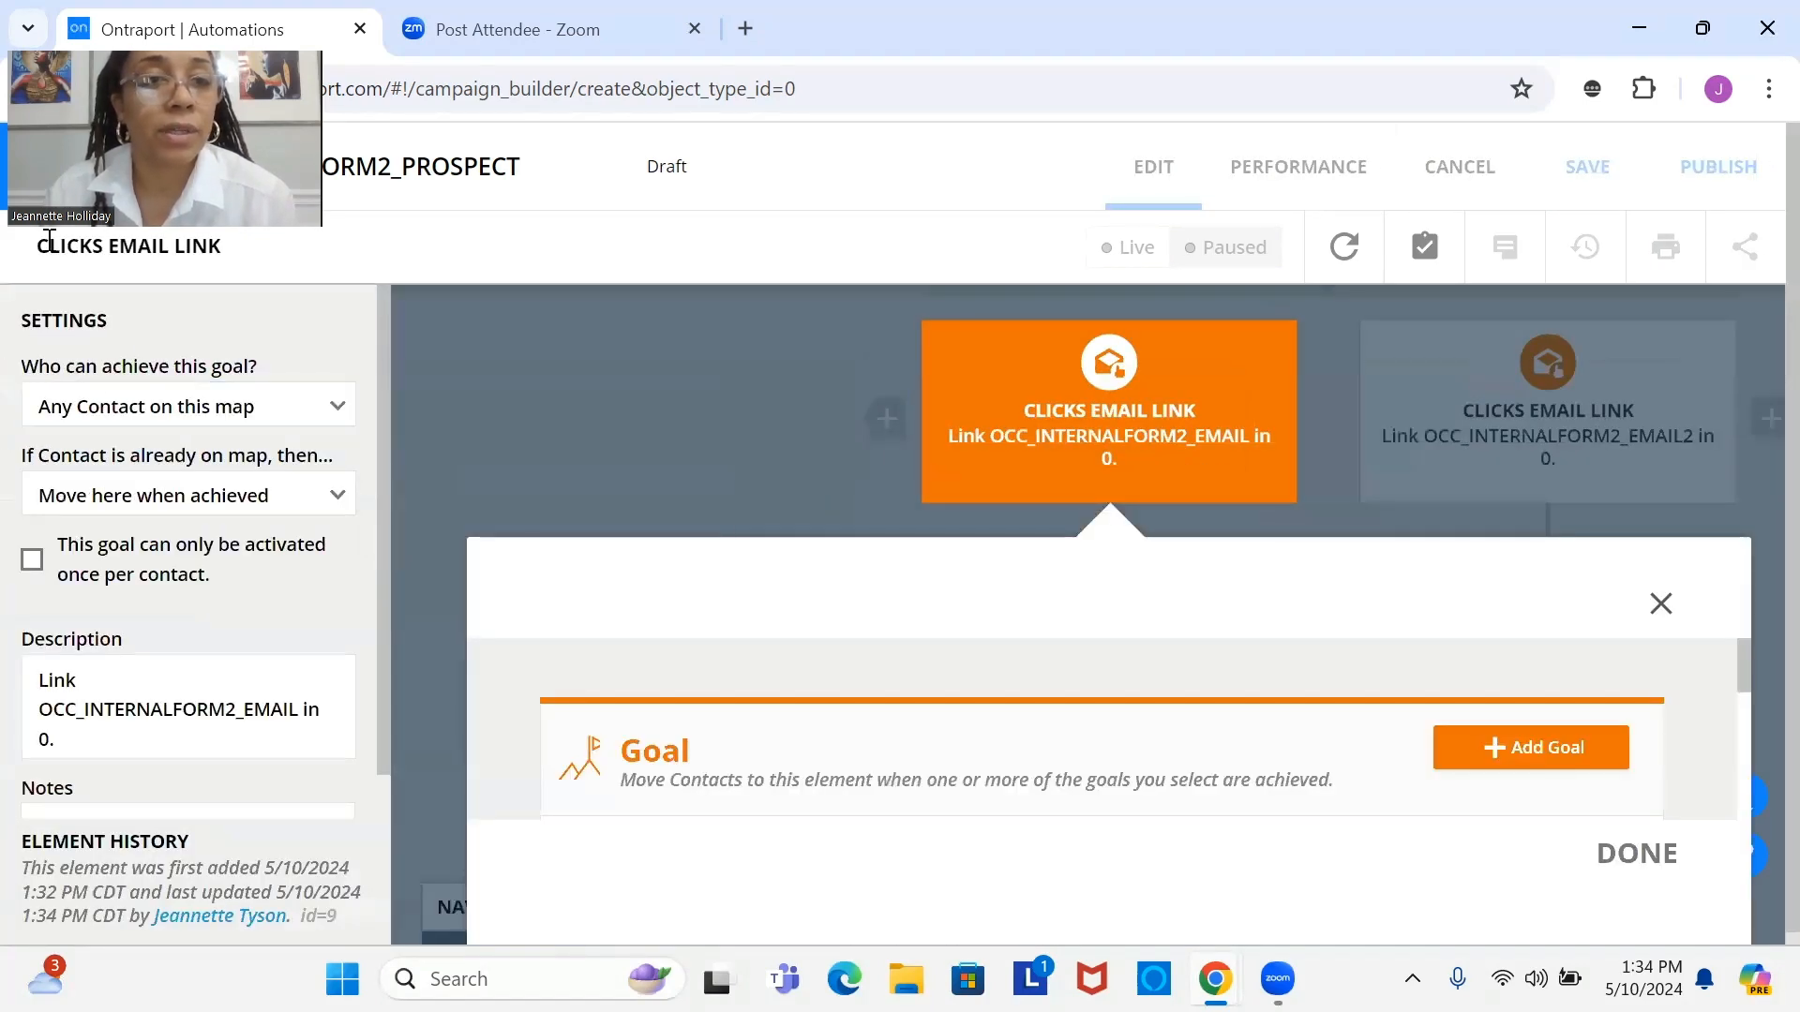
pyautogui.moveTo(150, 17); pyautogui.dragTo(167, 3)
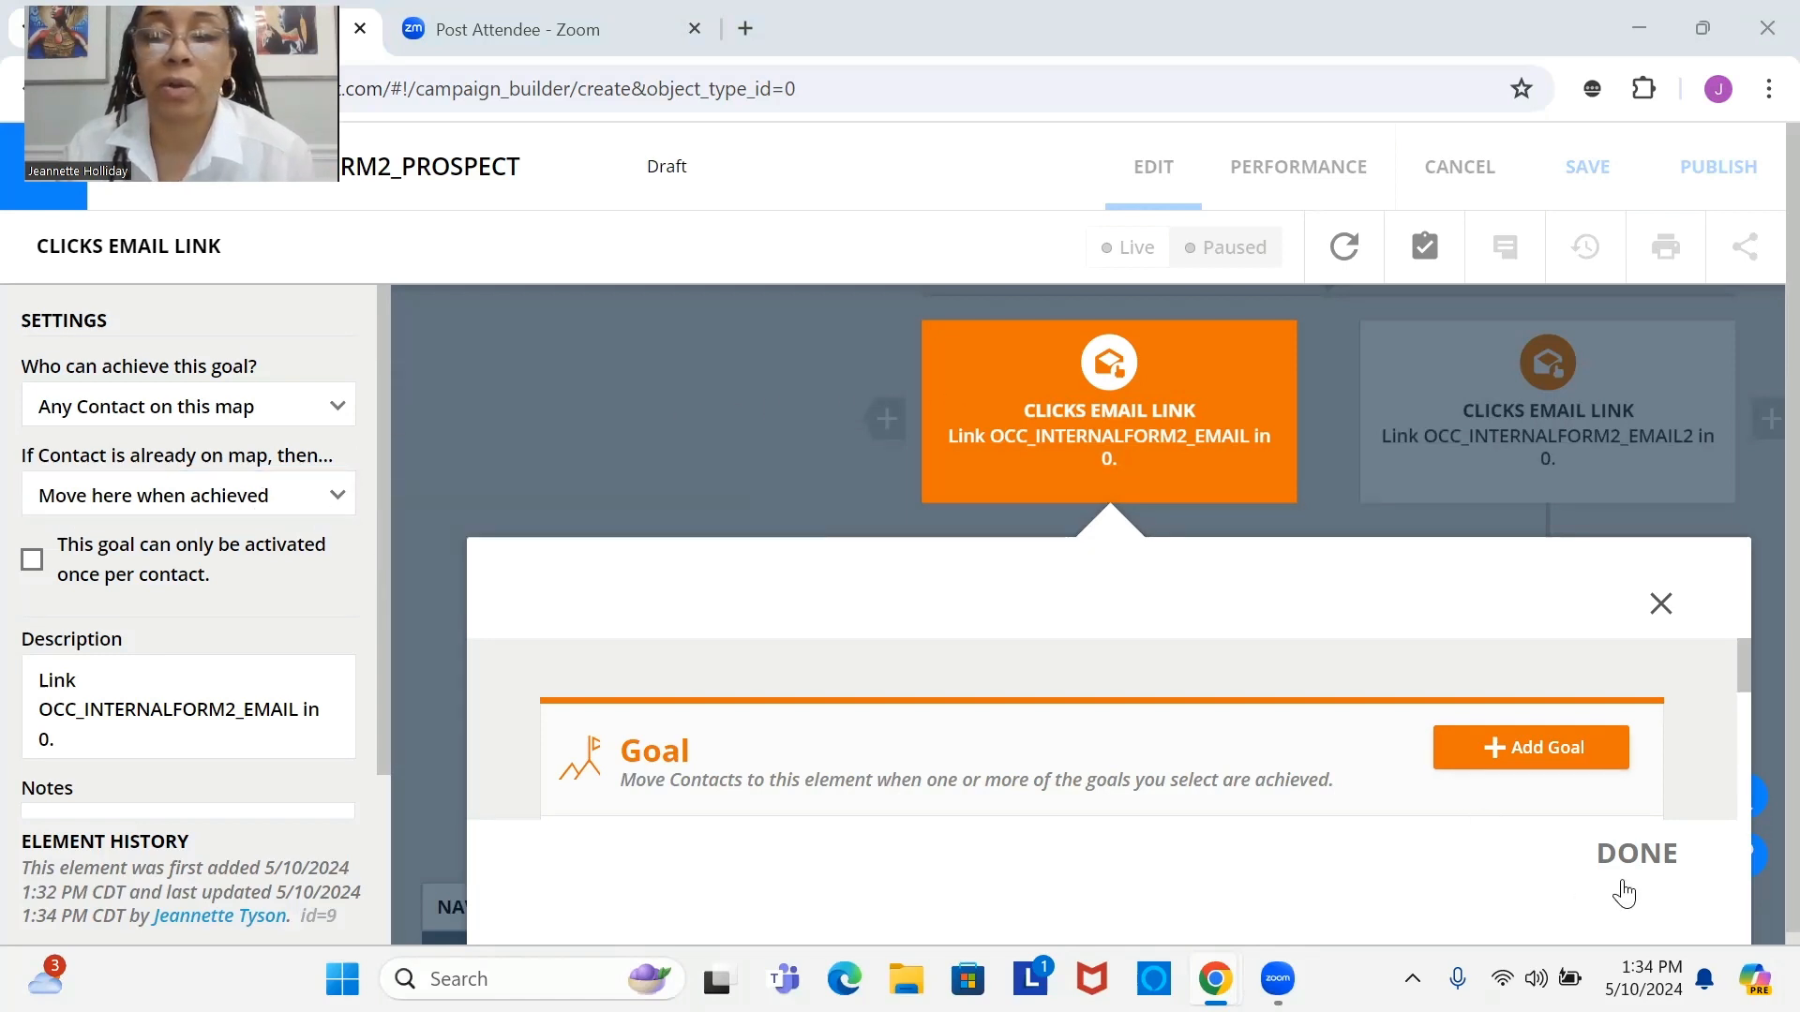
pyautogui.click(1642, 855)
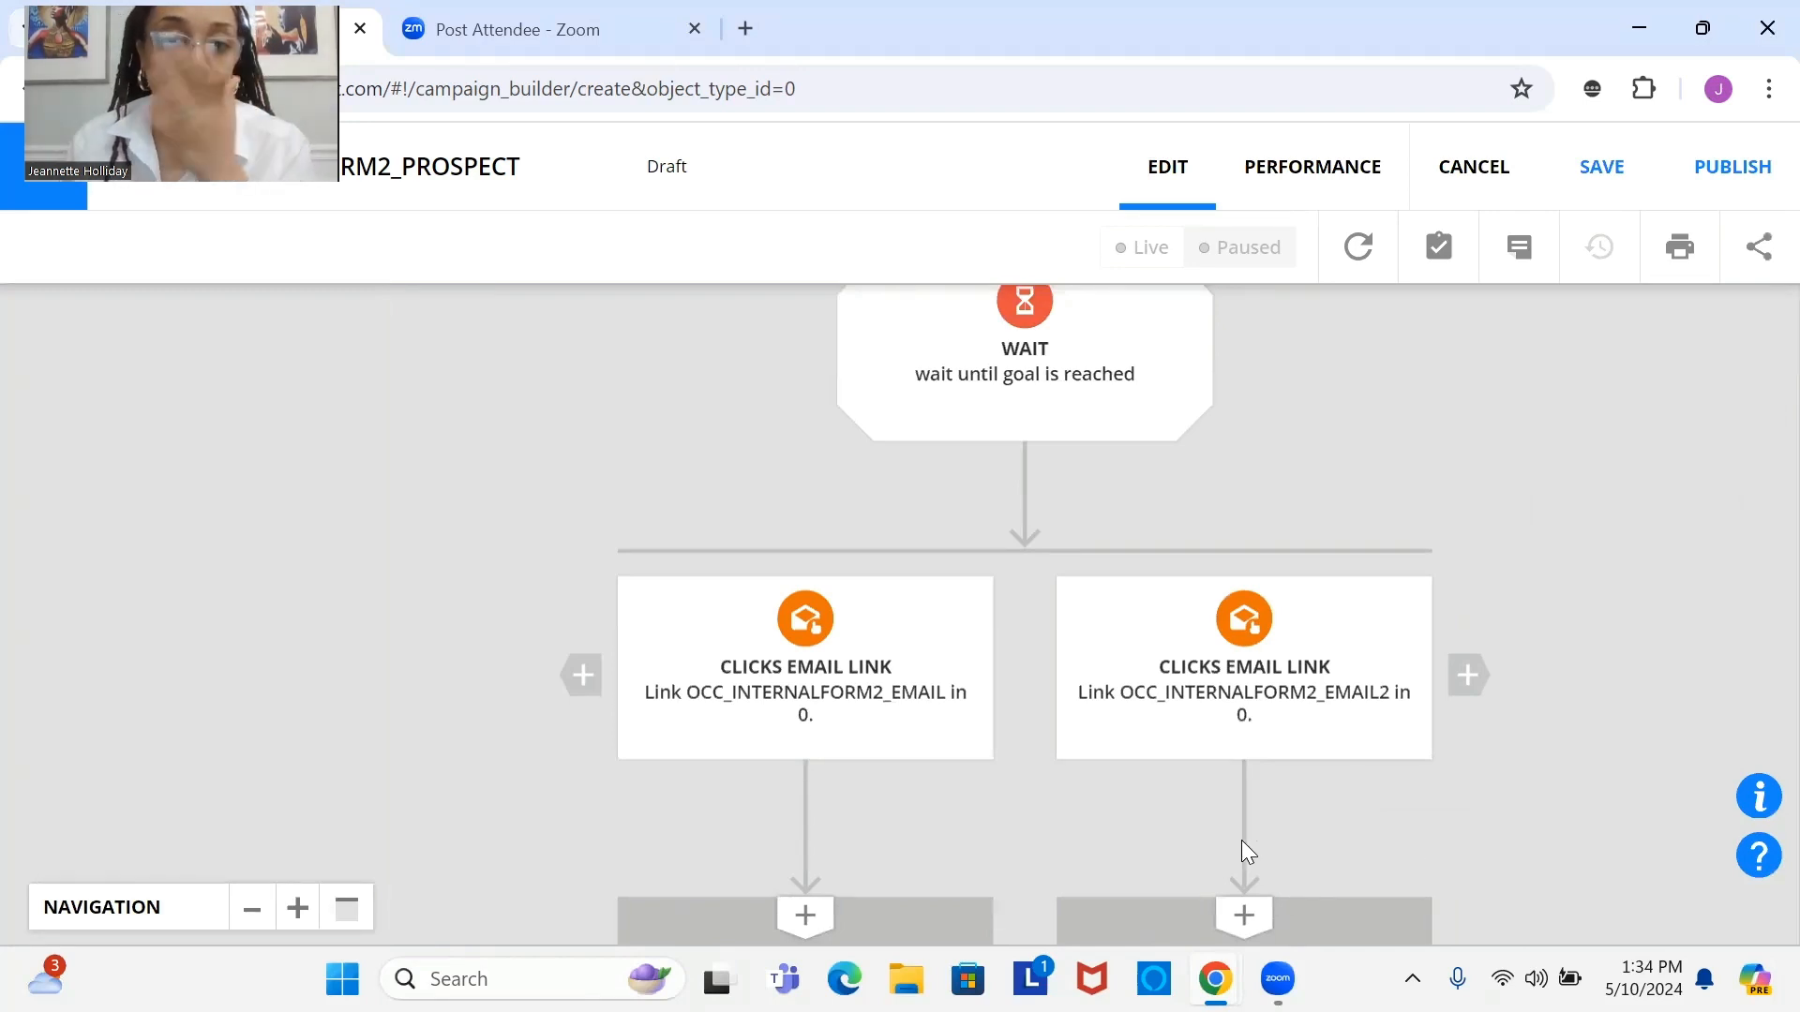
# Step: Search the new items for "noti" and add a Notify with Email element below the OCC_INTERNALFORM2_EMAIL link-click goal
pyautogui.scroll(-3, 1241, 840)
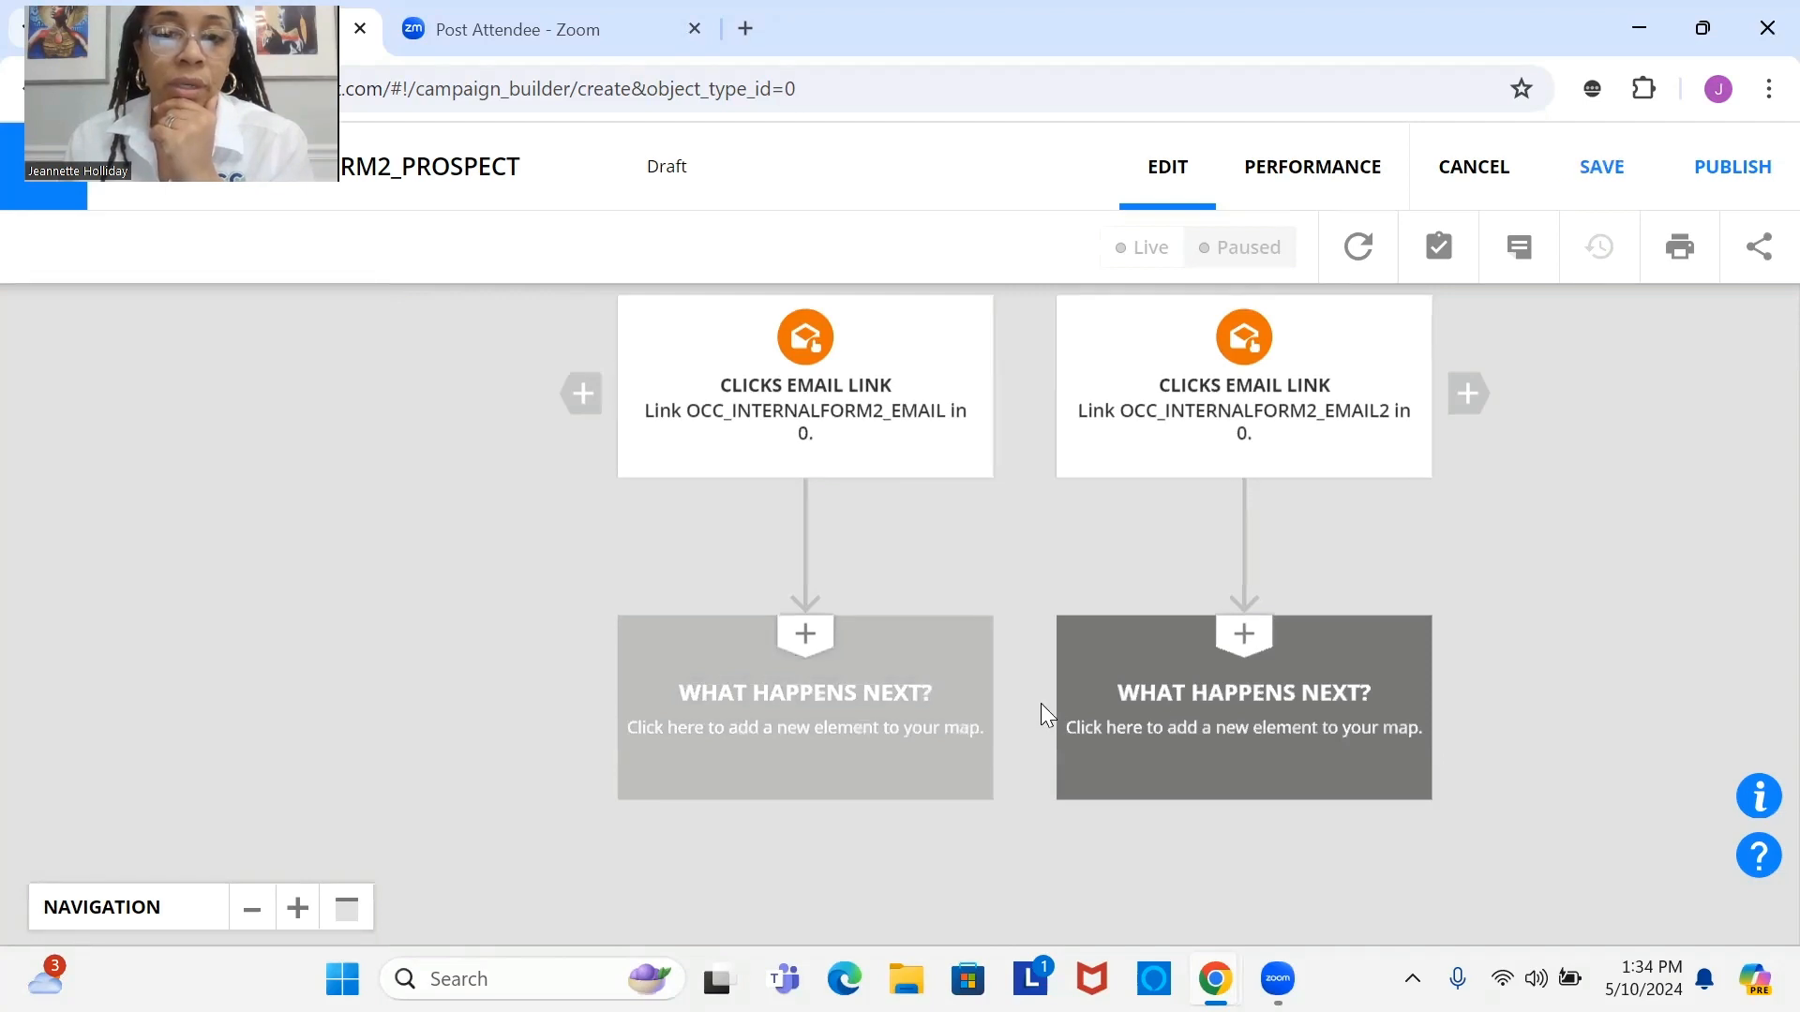
pyautogui.click(887, 706)
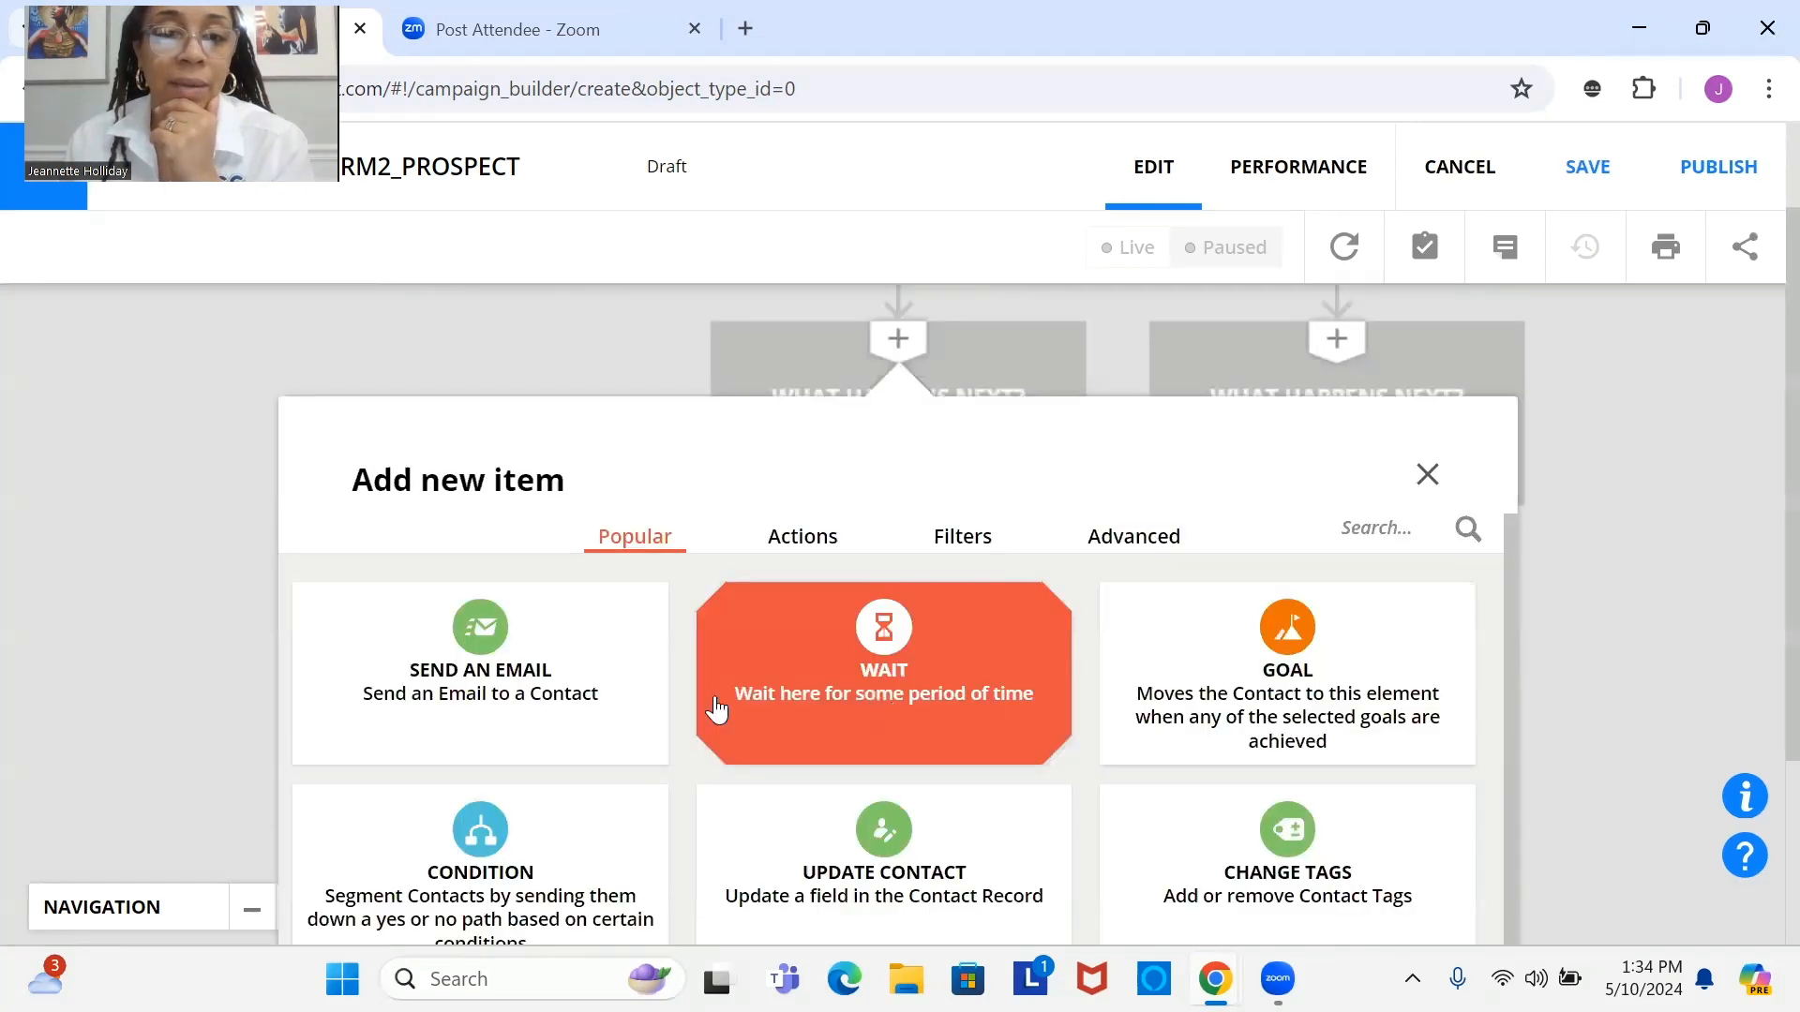
pyautogui.scroll(-1, 750, 731)
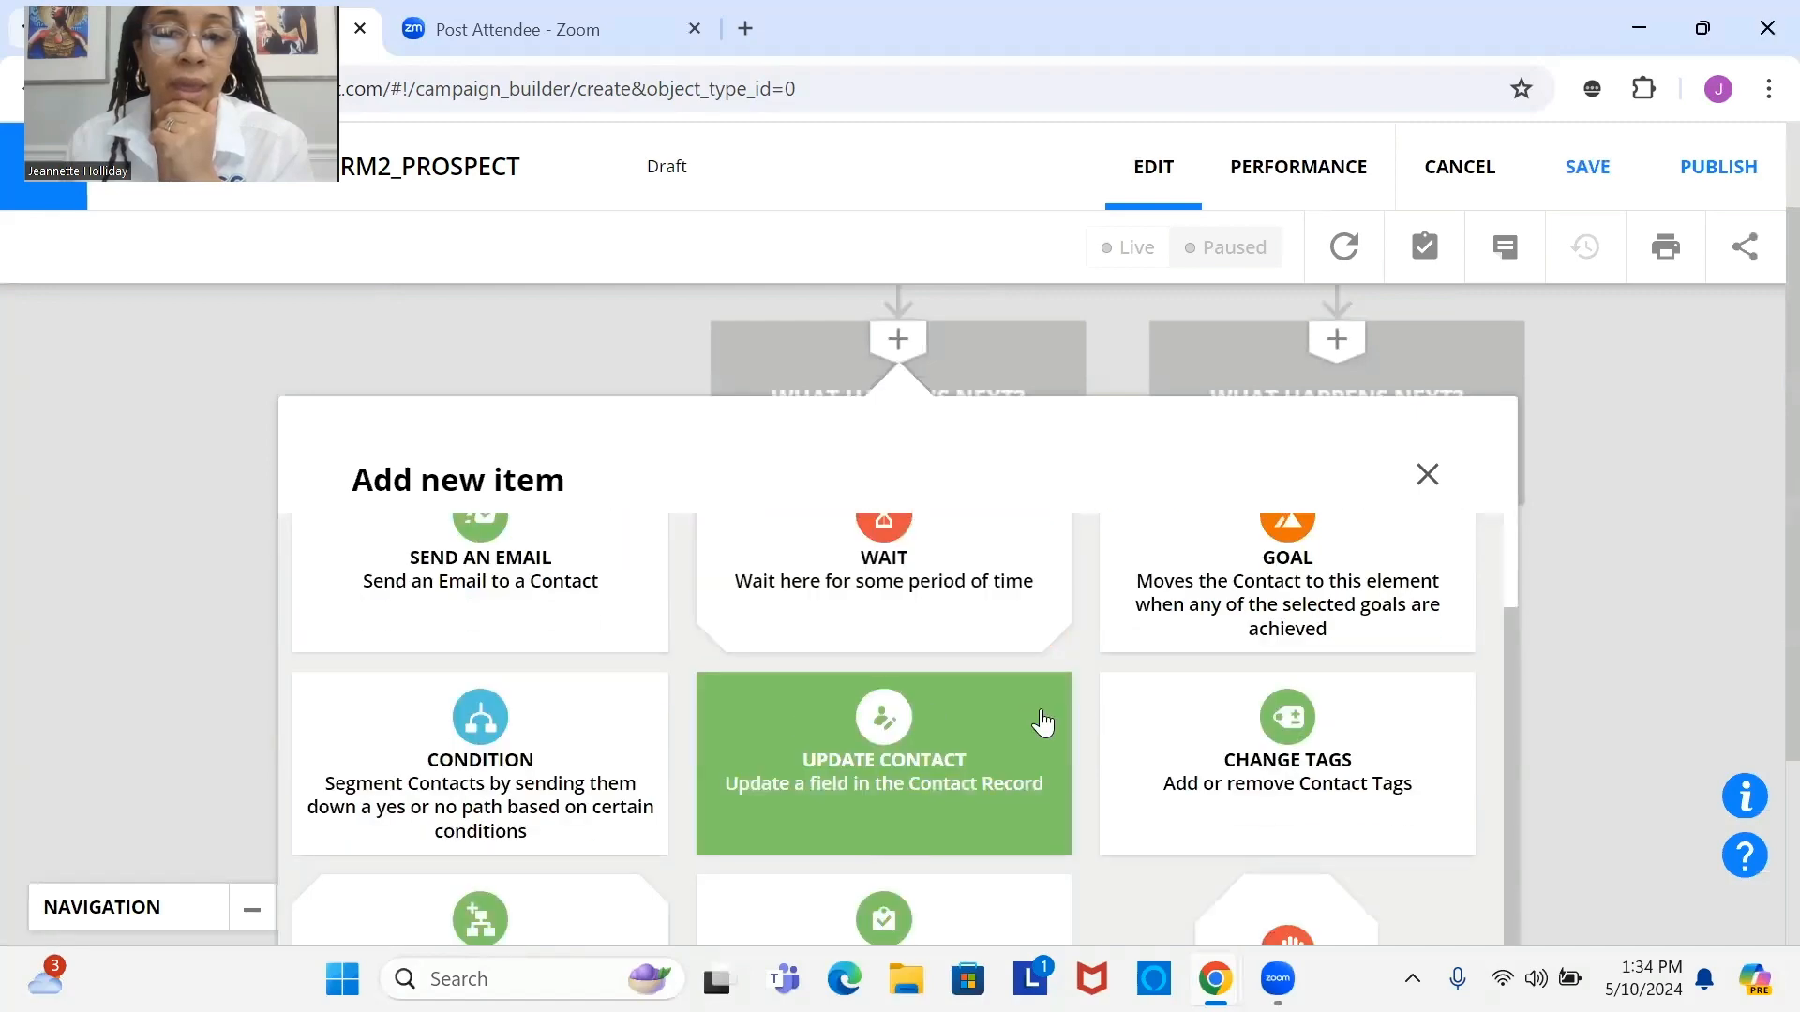
pyautogui.scroll(-2, 1038, 746)
pyautogui.scroll(-2, 1035, 722)
pyautogui.scroll(3, 1036, 722)
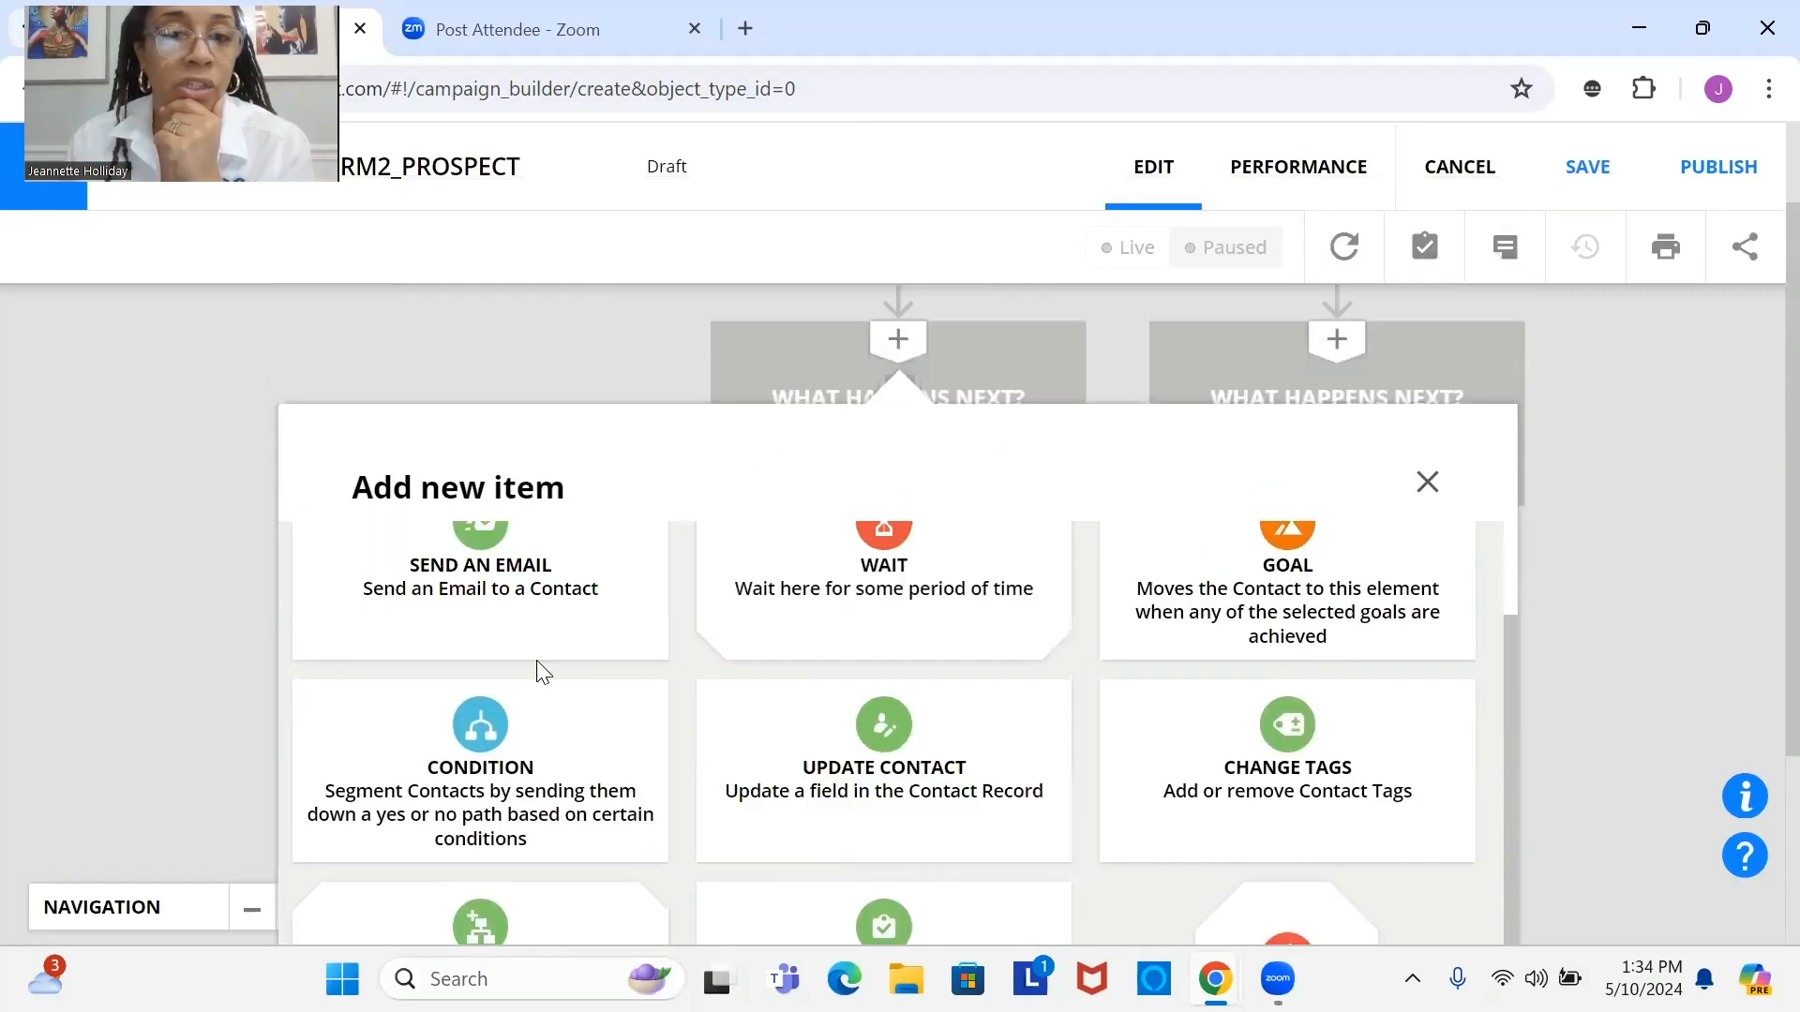
pyautogui.scroll(-2, 1123, 756)
pyautogui.scroll(3, 1125, 750)
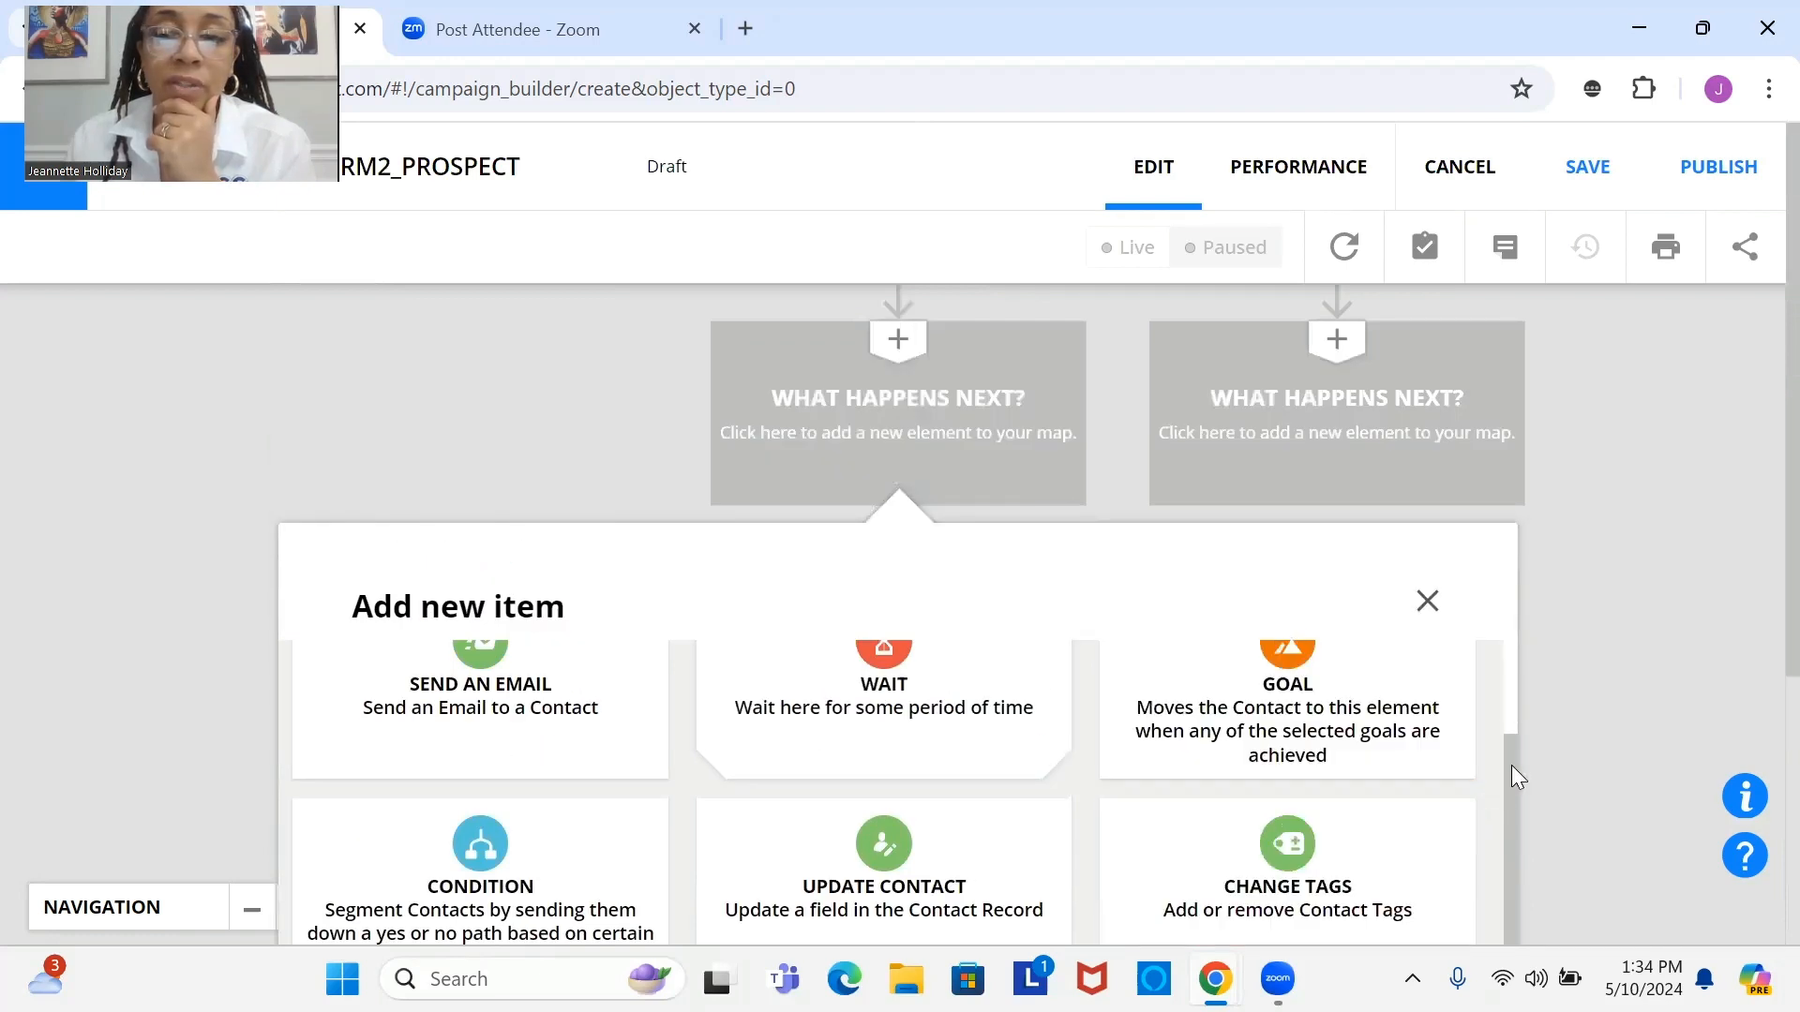
pyautogui.scroll(1, 1481, 663)
pyautogui.click(1384, 655)
pyautogui.write('noti')
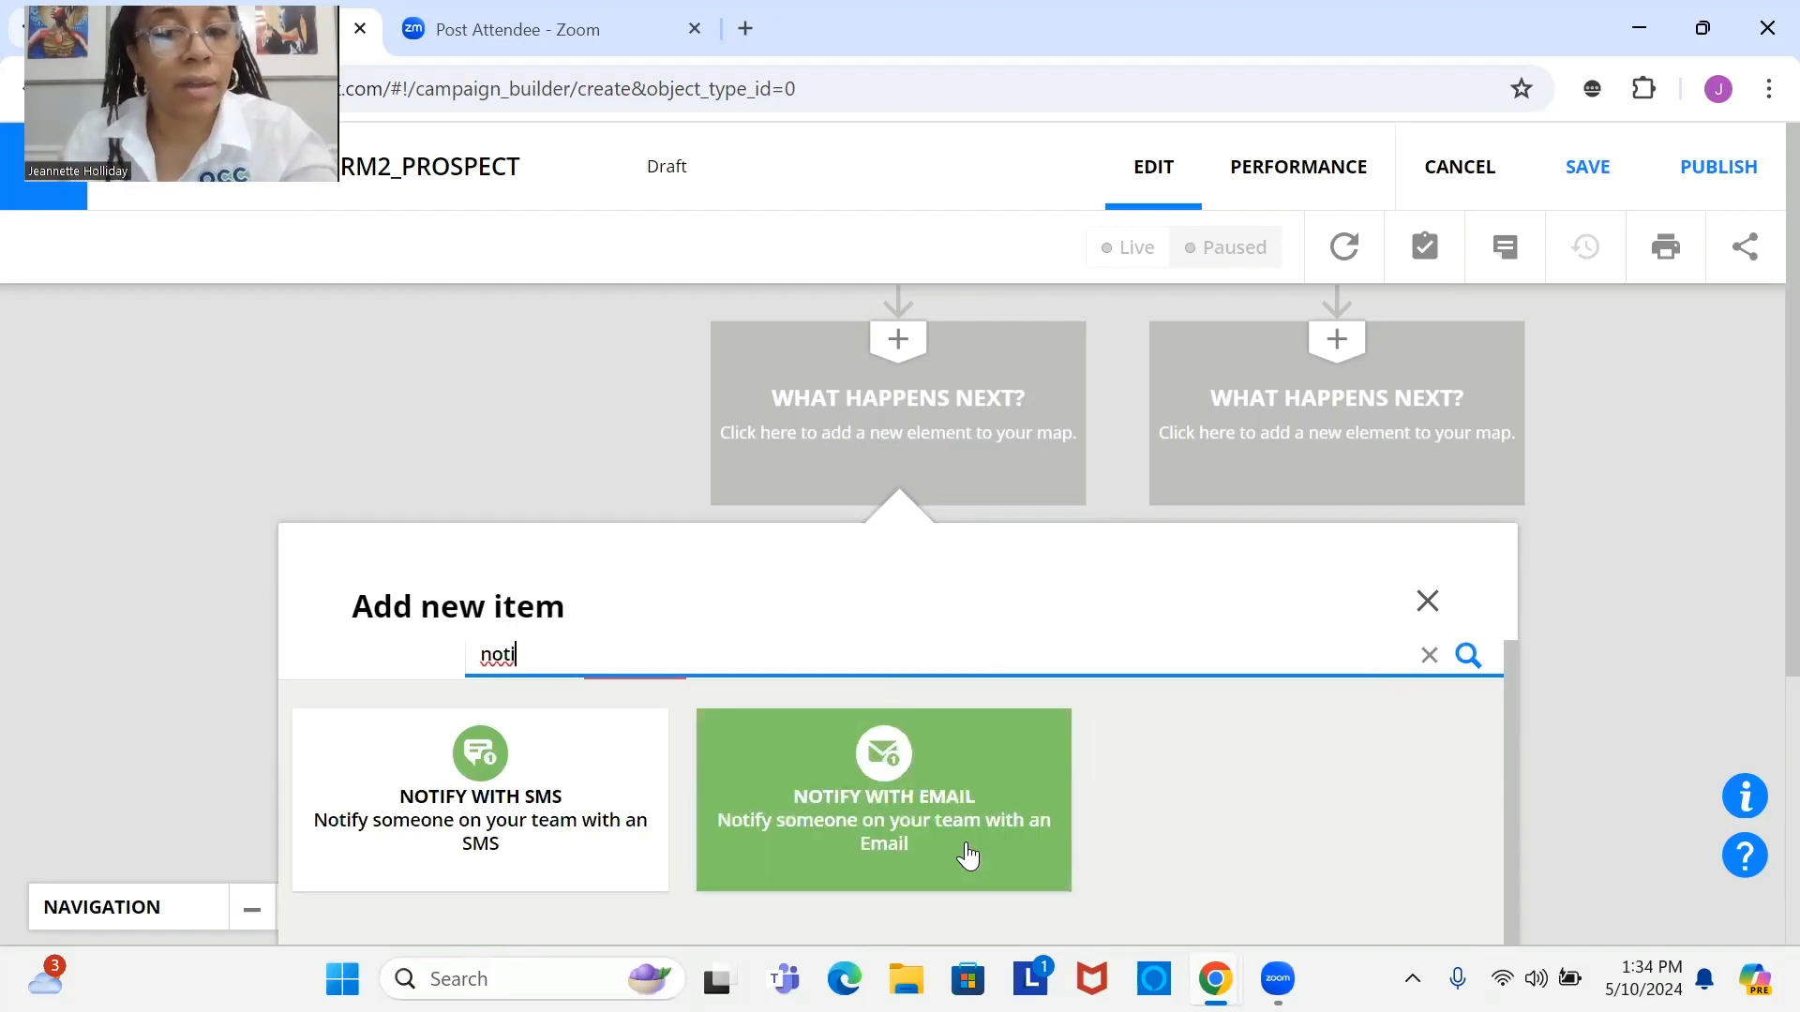
pyautogui.click(923, 772)
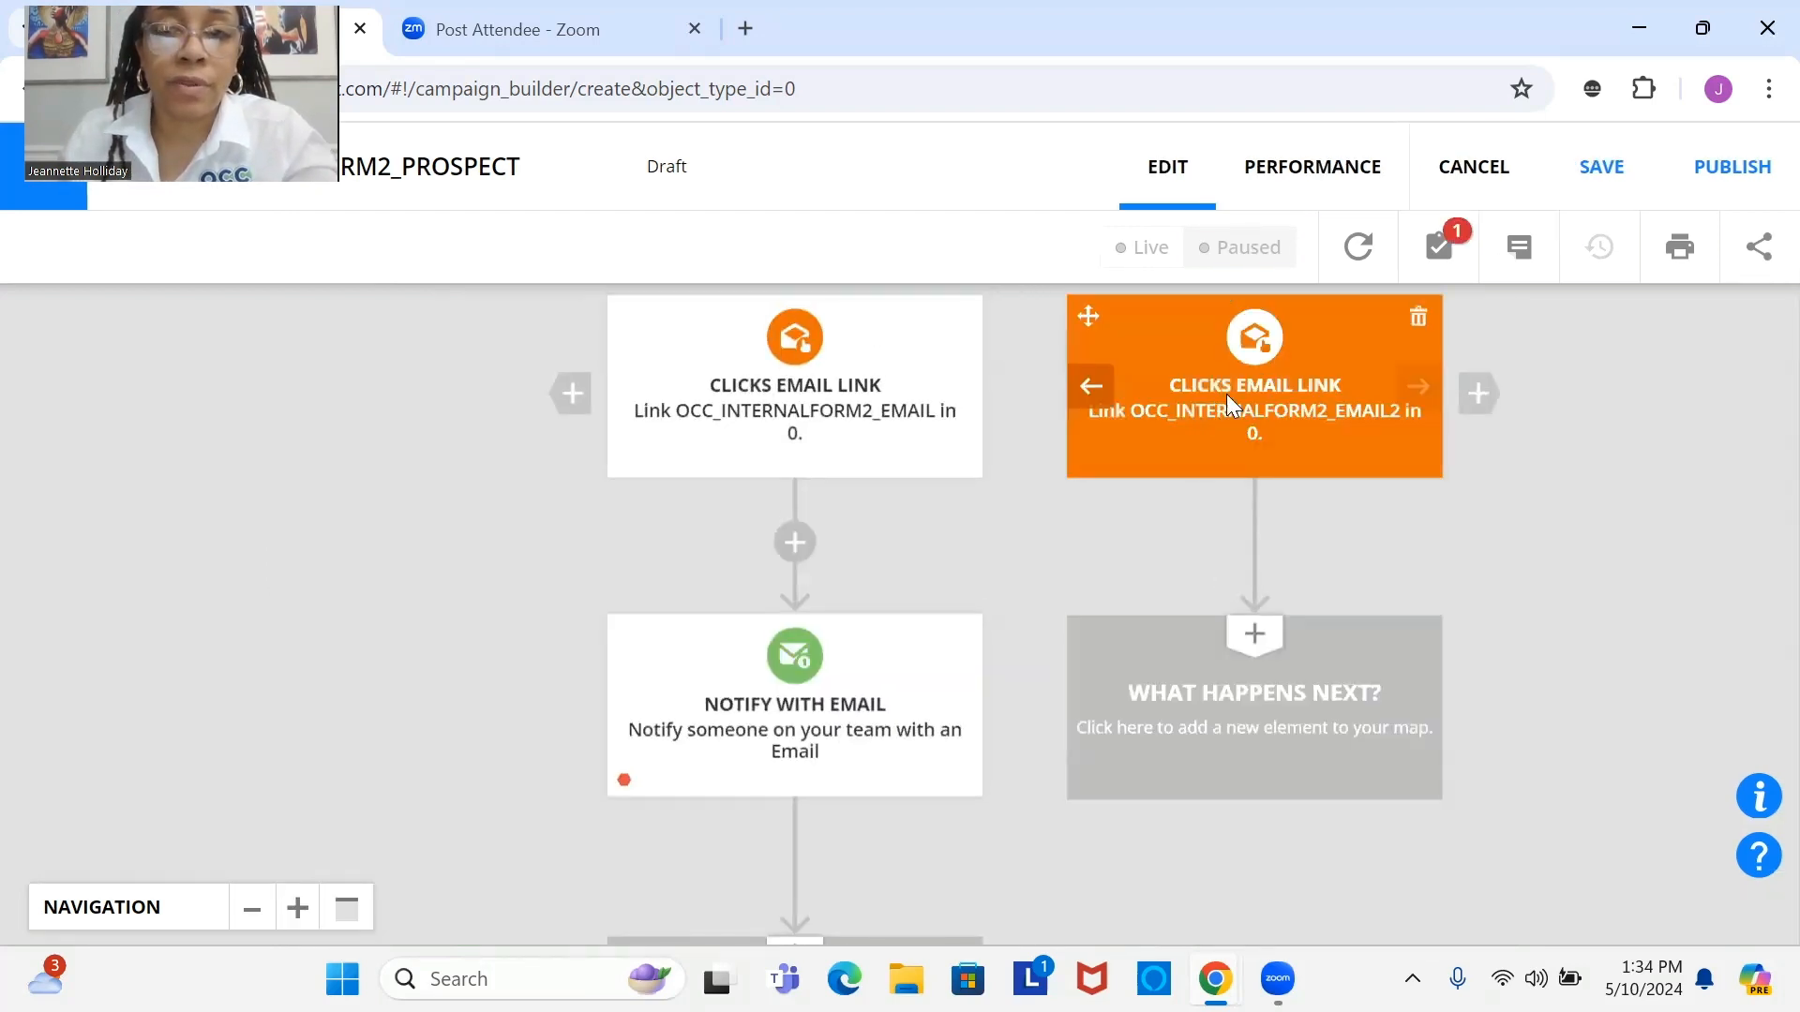
# Step: Add a Go To element below the OCC_INTERNALFORM2_EMAIL2 link-click goal and connect it to the Notify with Email element
pyautogui.click(1258, 707)
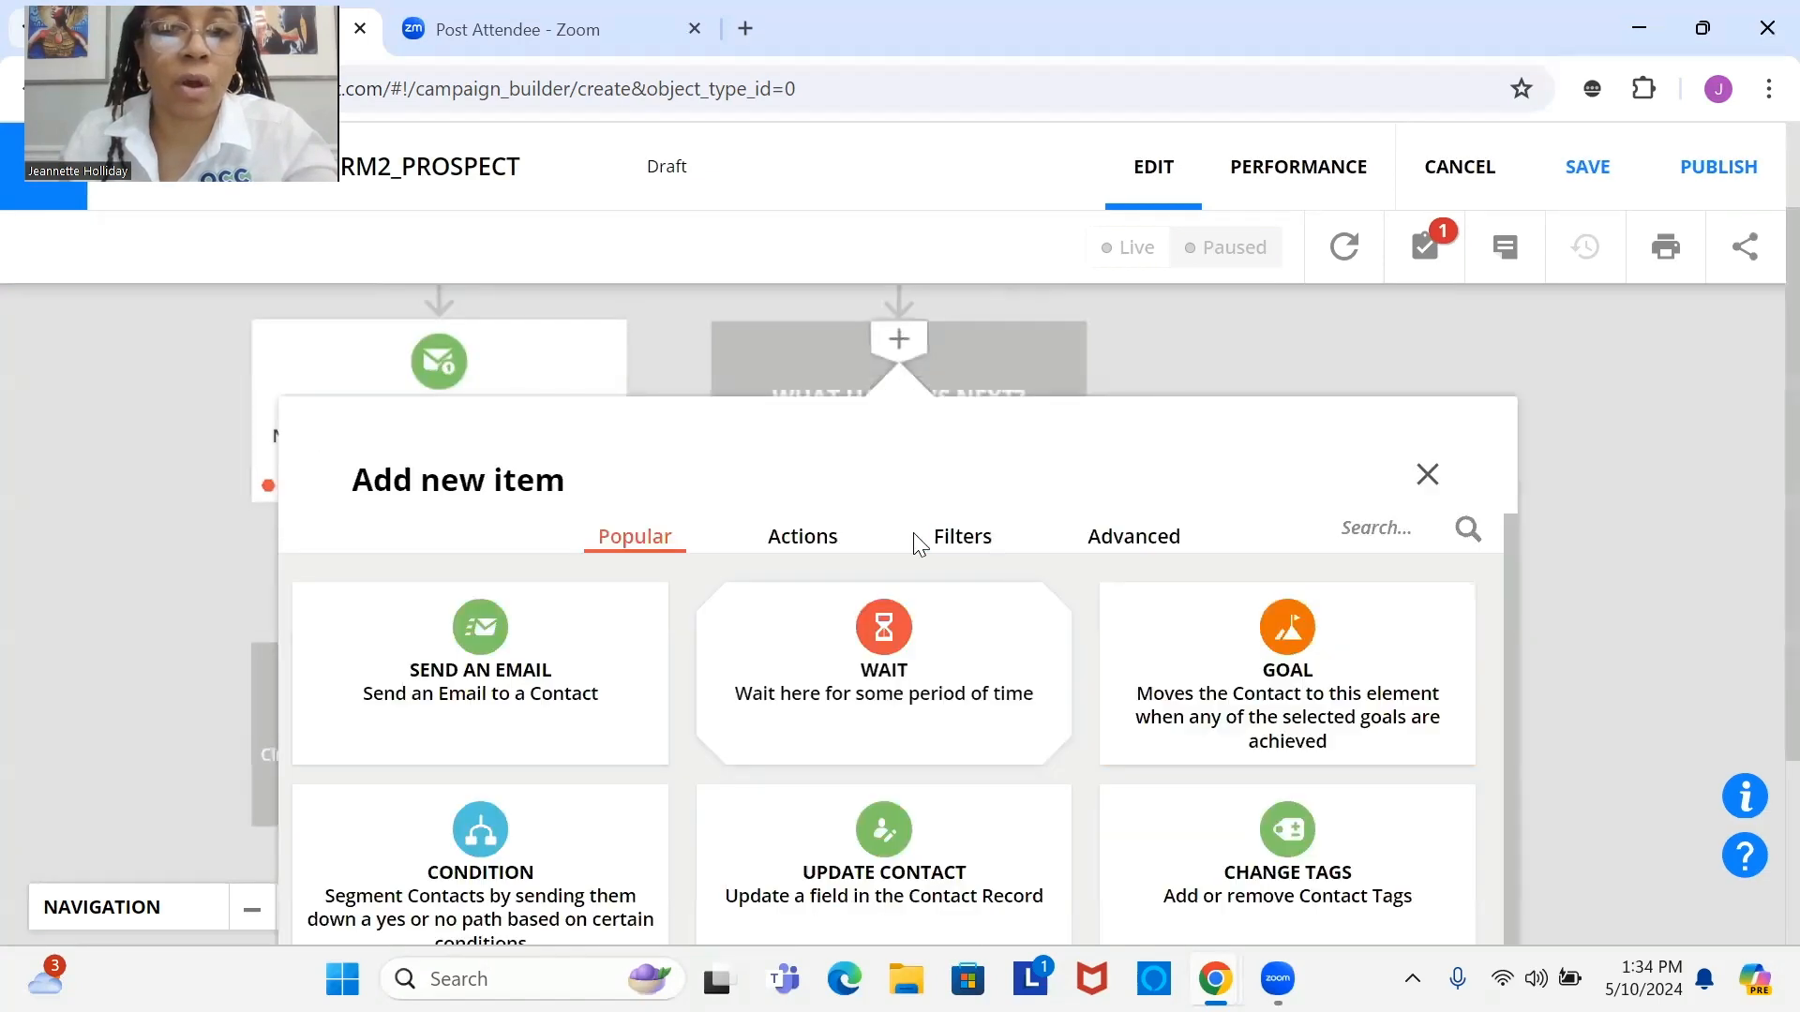
pyautogui.click(975, 550)
pyautogui.click(949, 640)
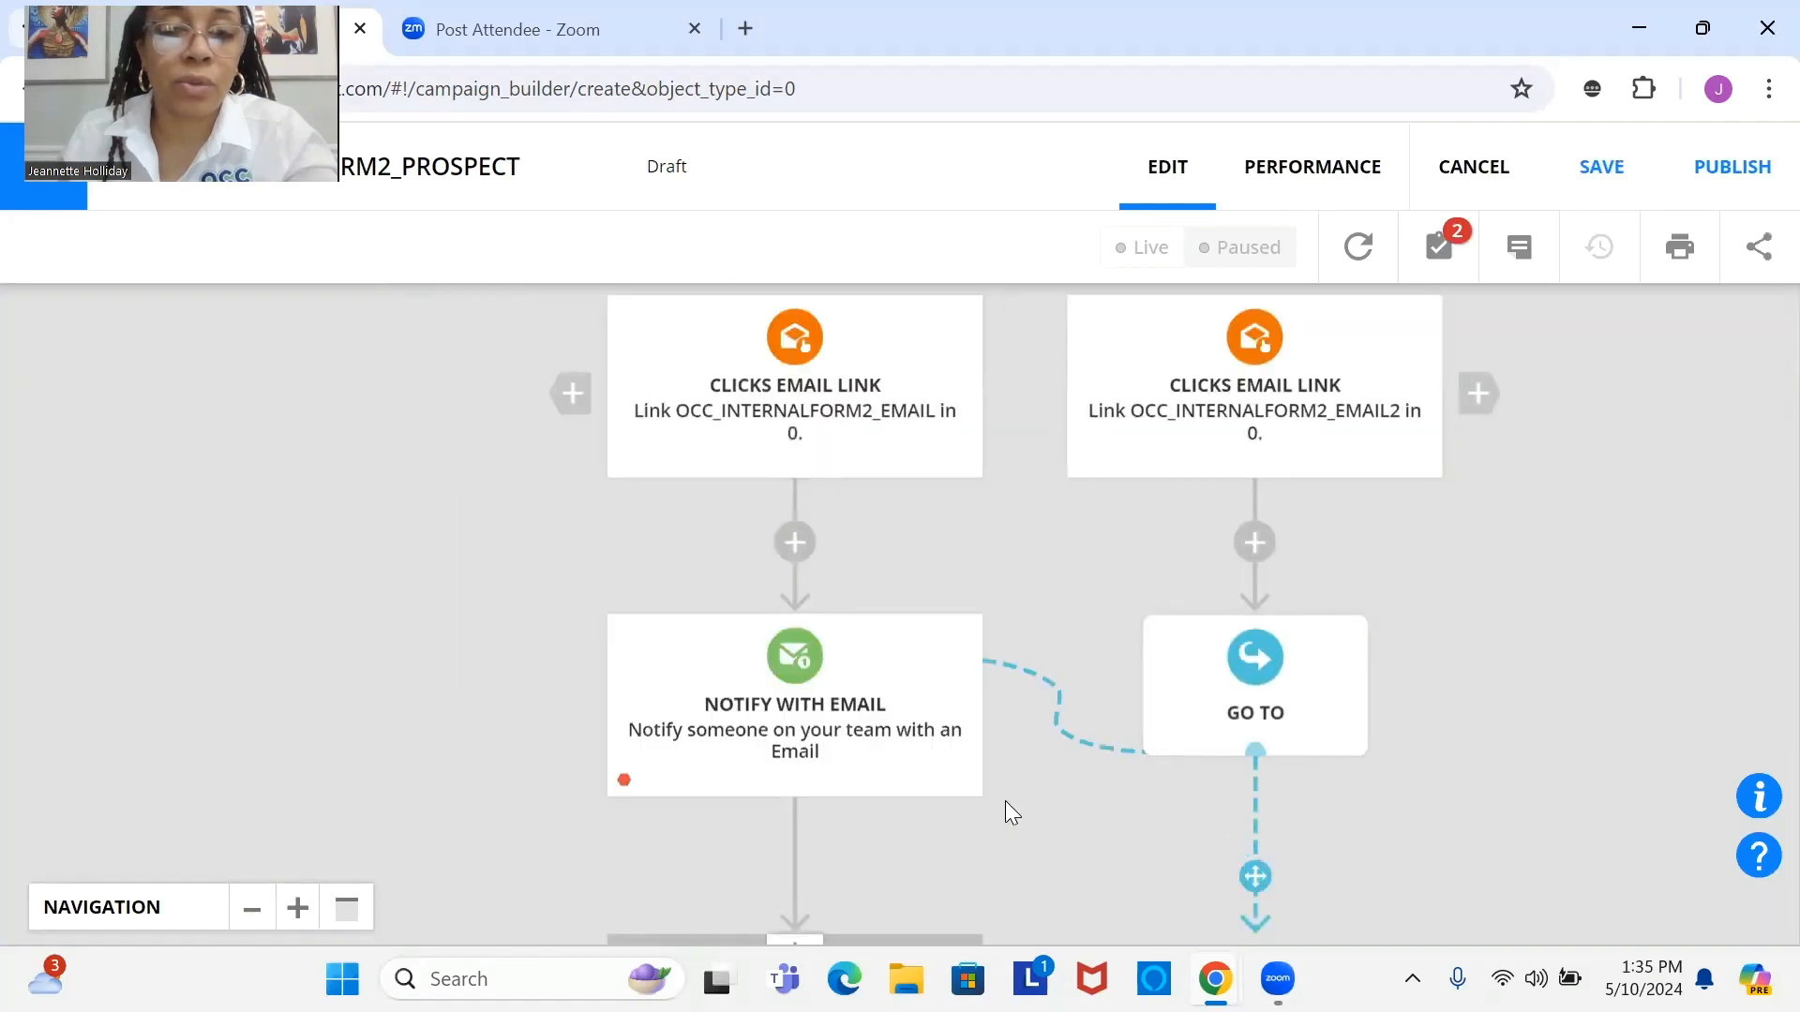
pyautogui.click(928, 615)
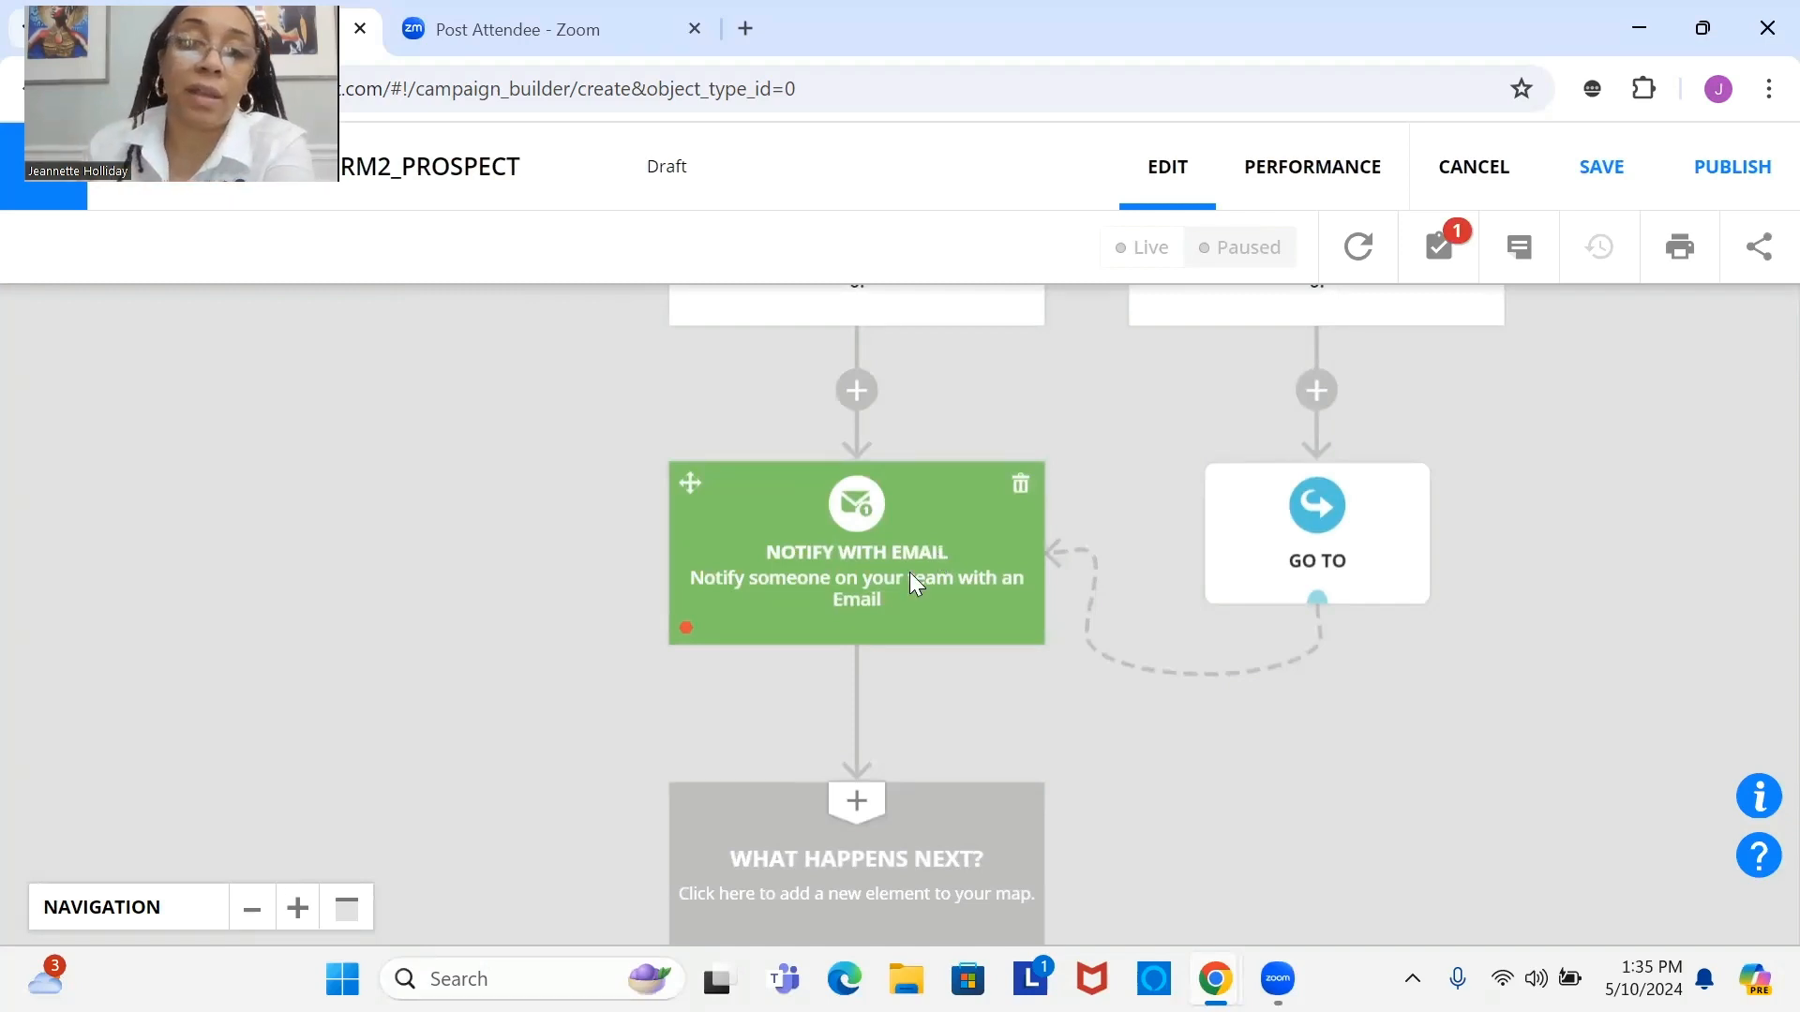
pyautogui.click(851, 502)
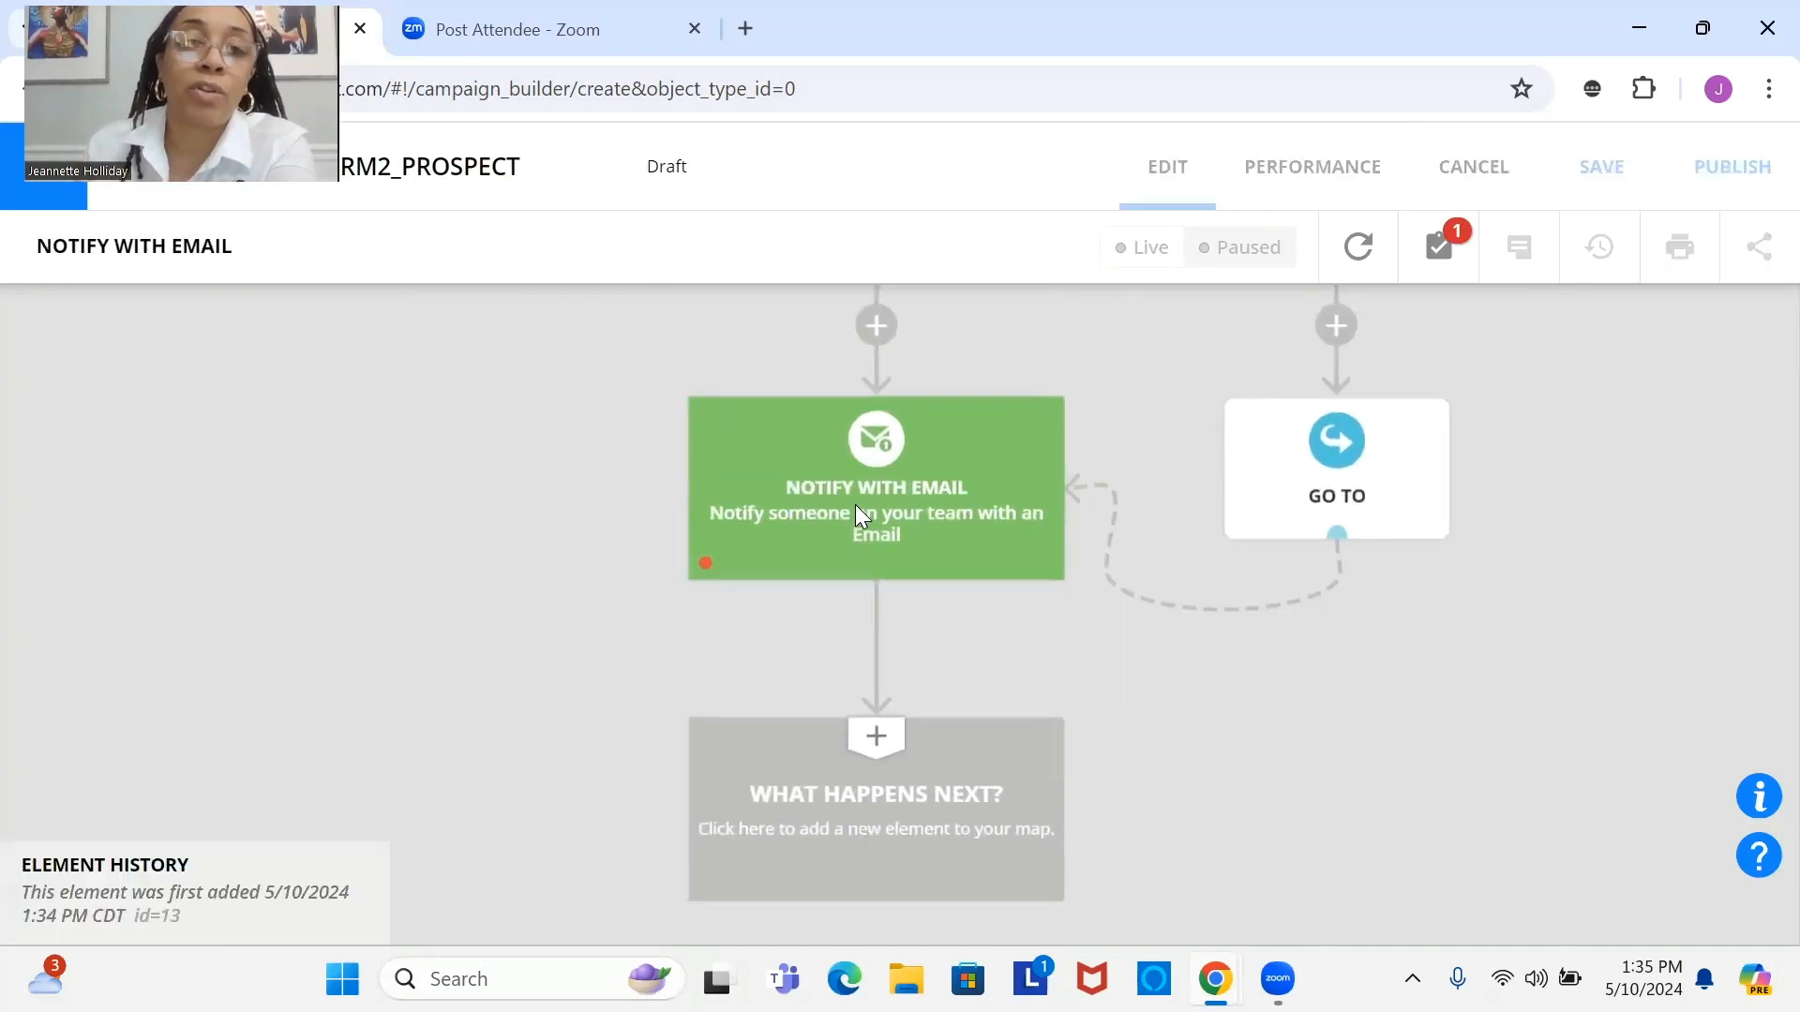
pyautogui.click(206, 410)
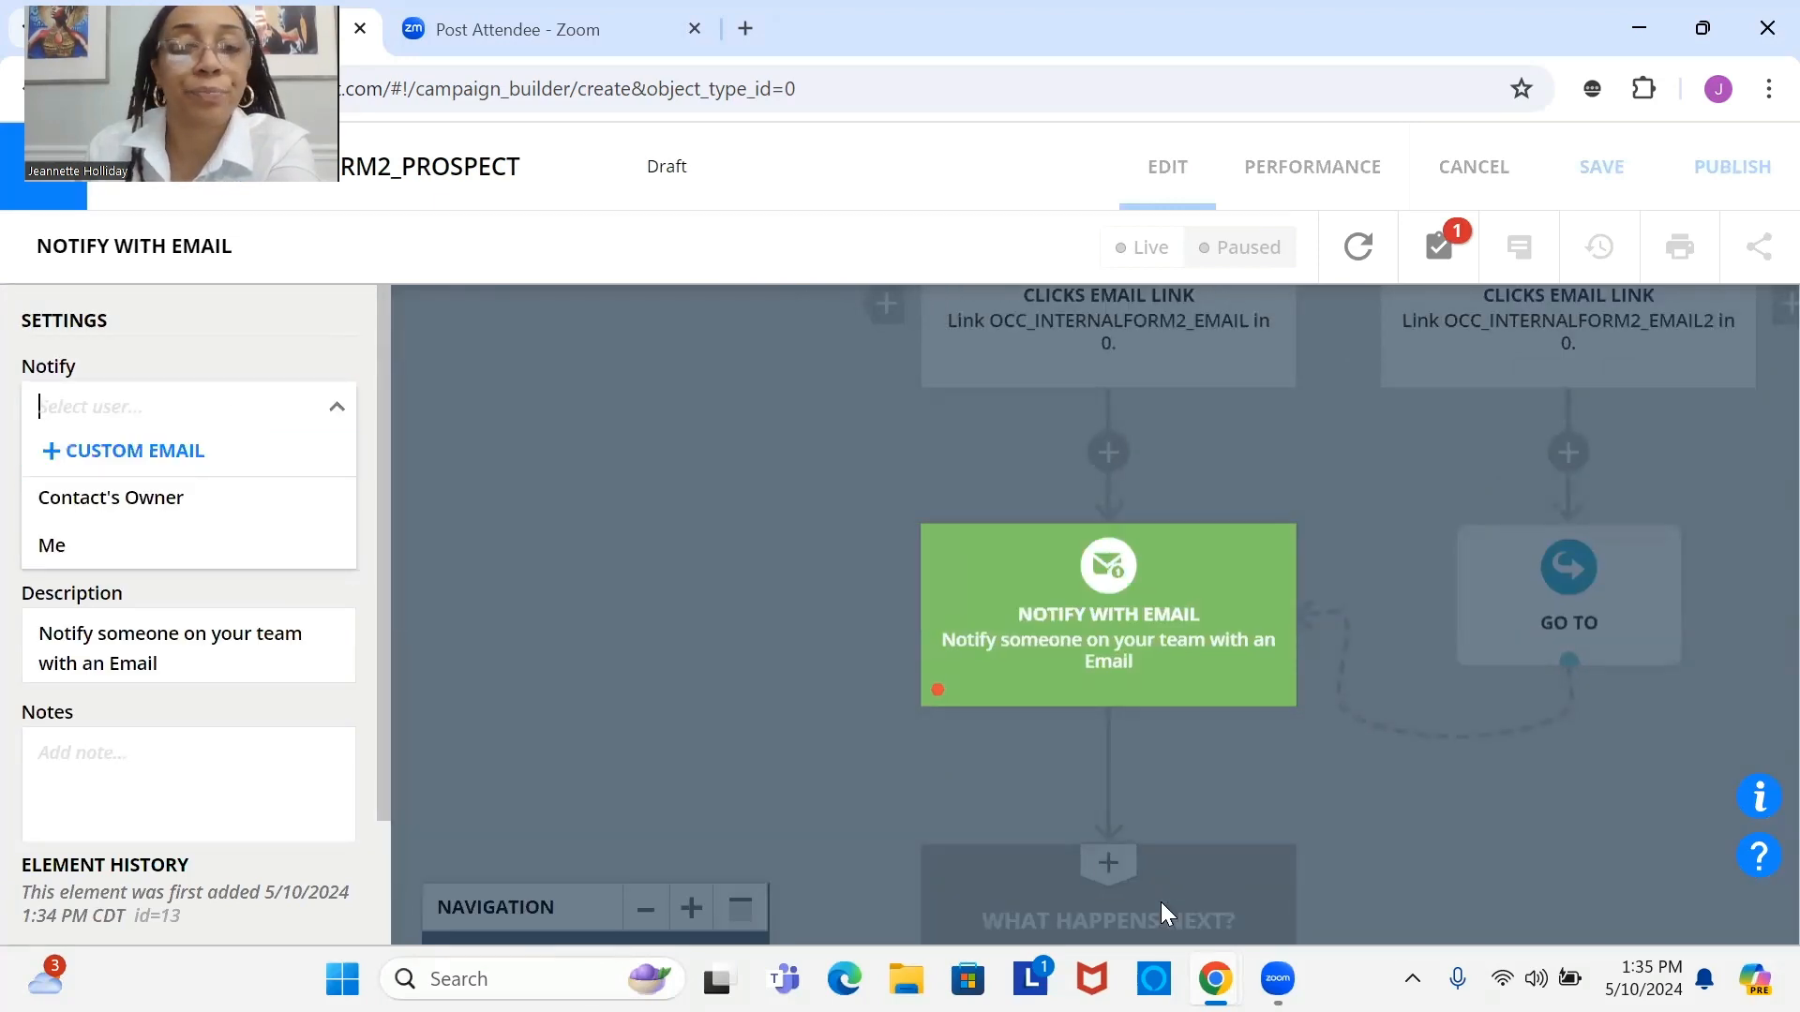
pyautogui.click(634, 623)
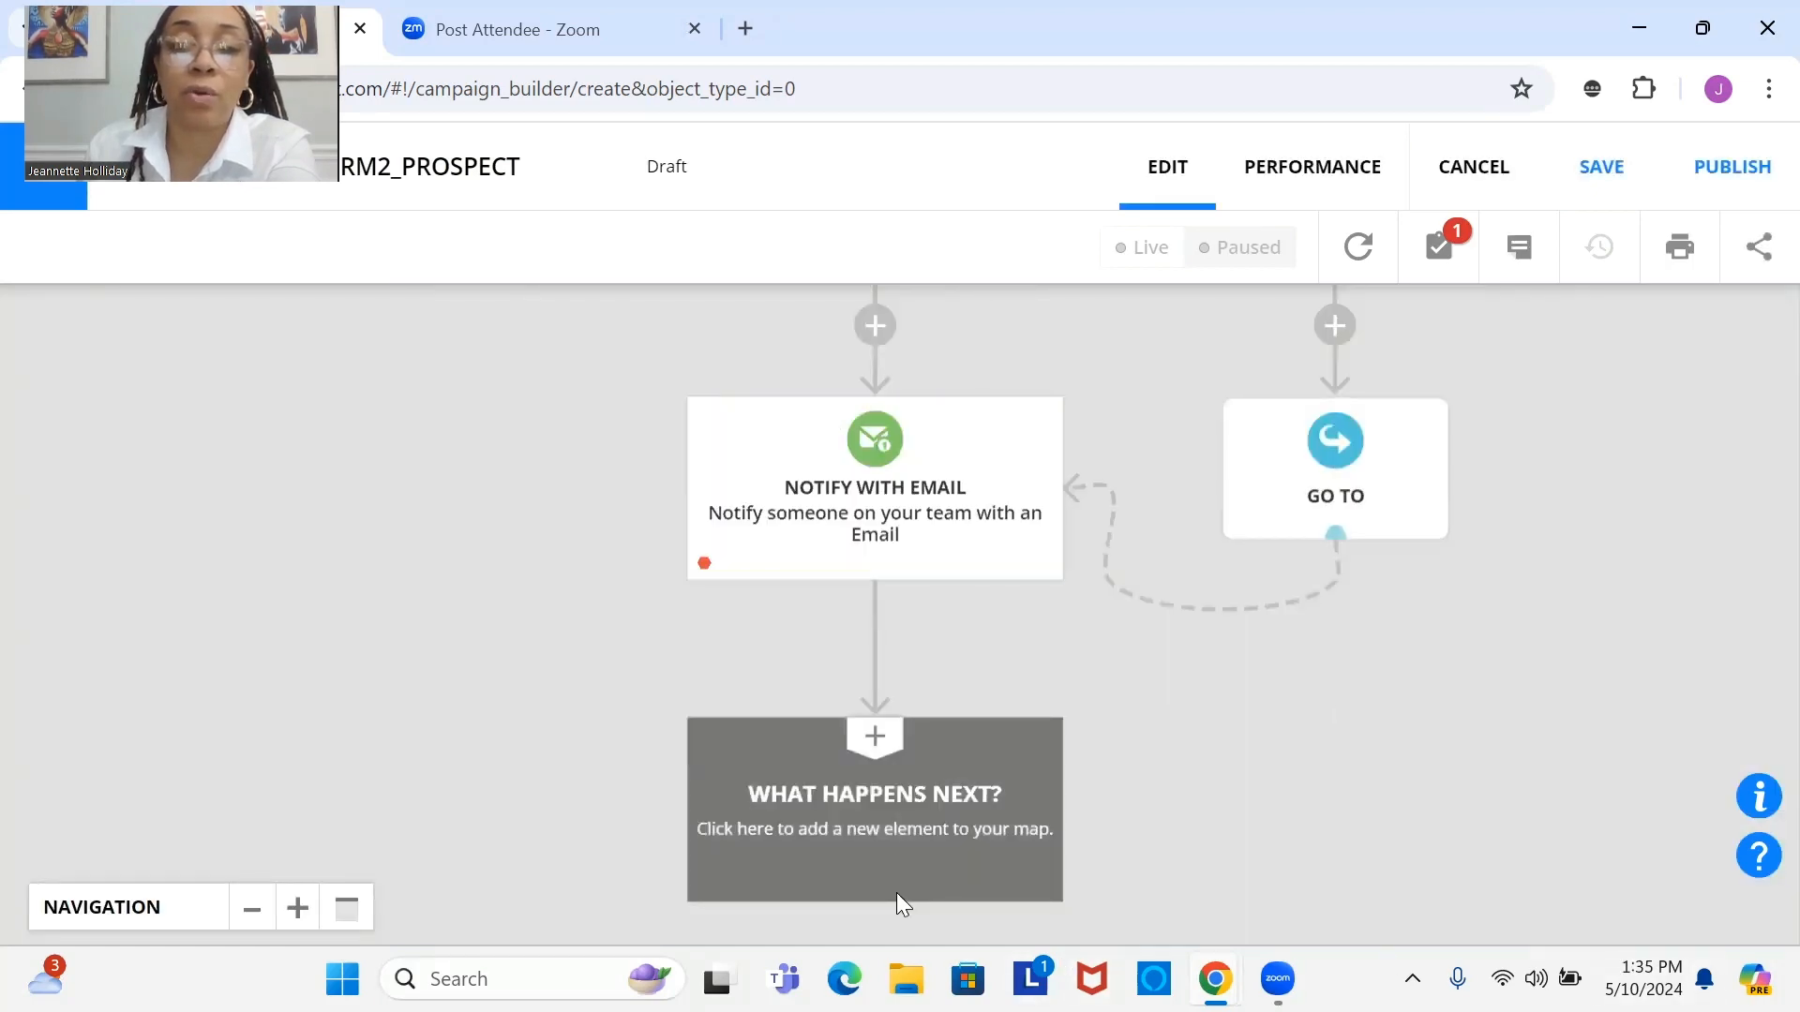
pyautogui.click(897, 892)
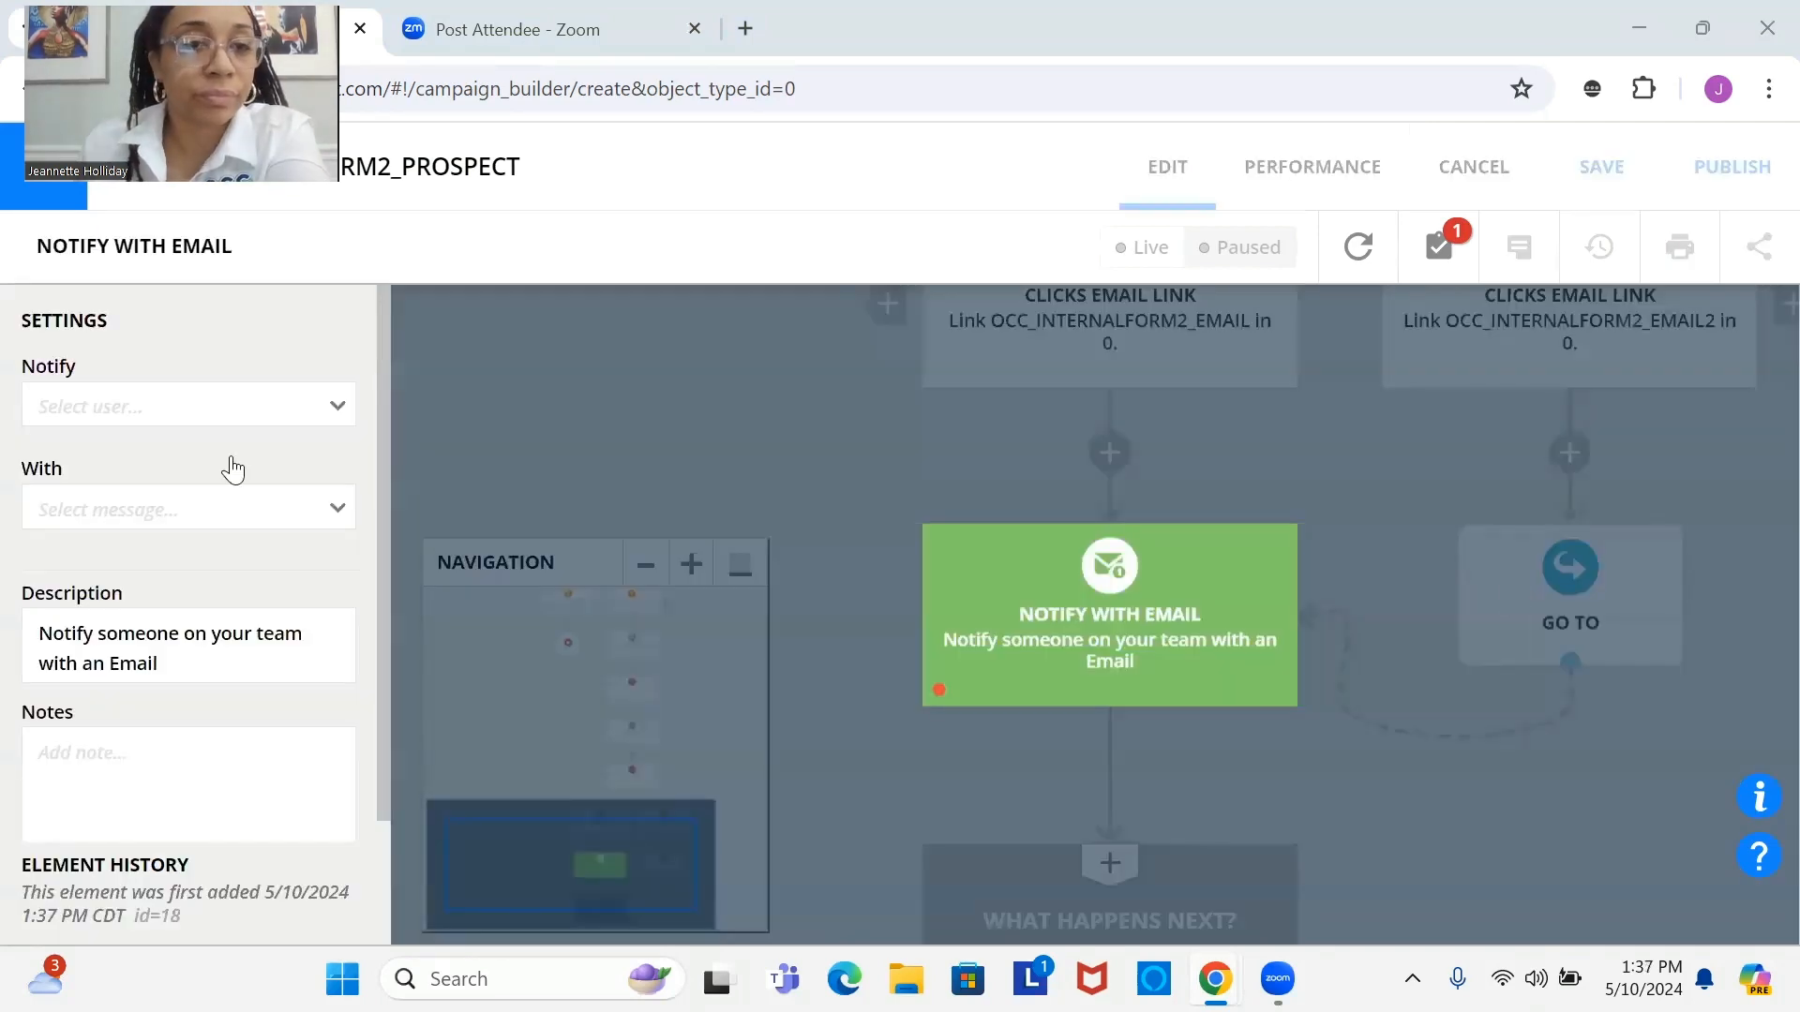
# Step: Configure the Notify with Email element to notify Me with the OCC_INTERNALFORM2_EMAIL3 message
pyautogui.click(242, 407)
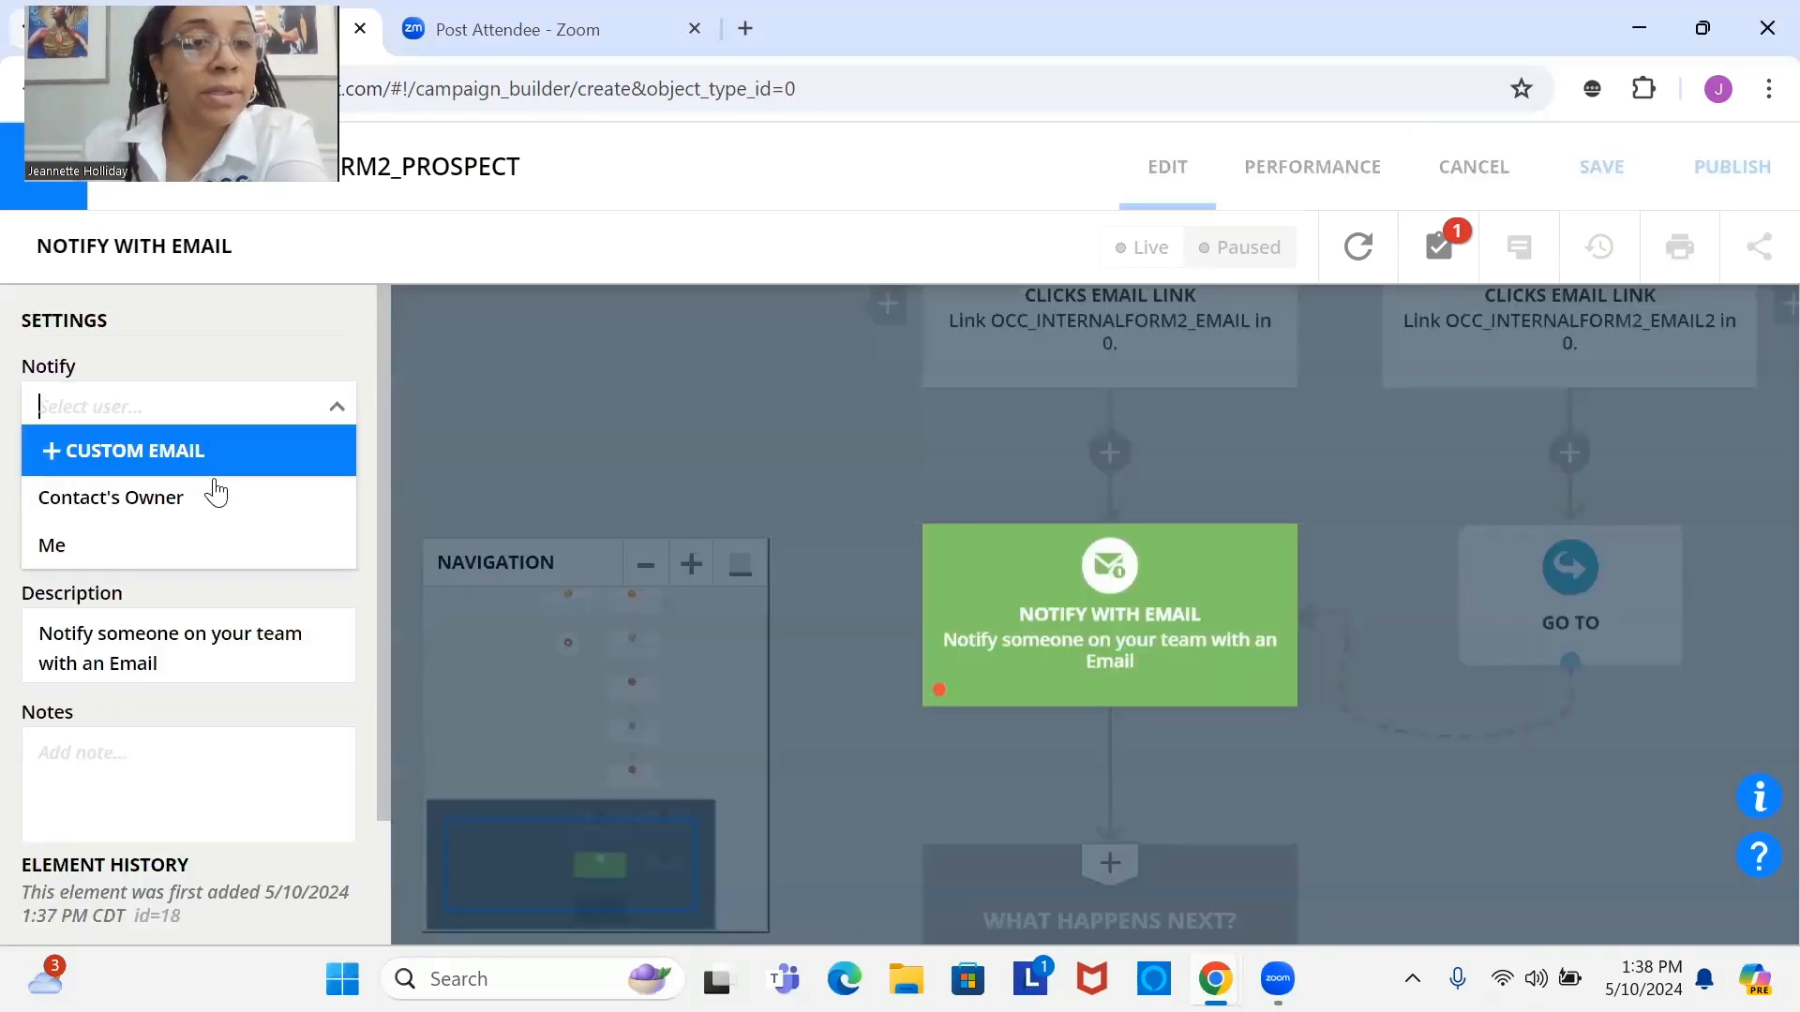
pyautogui.click(134, 551)
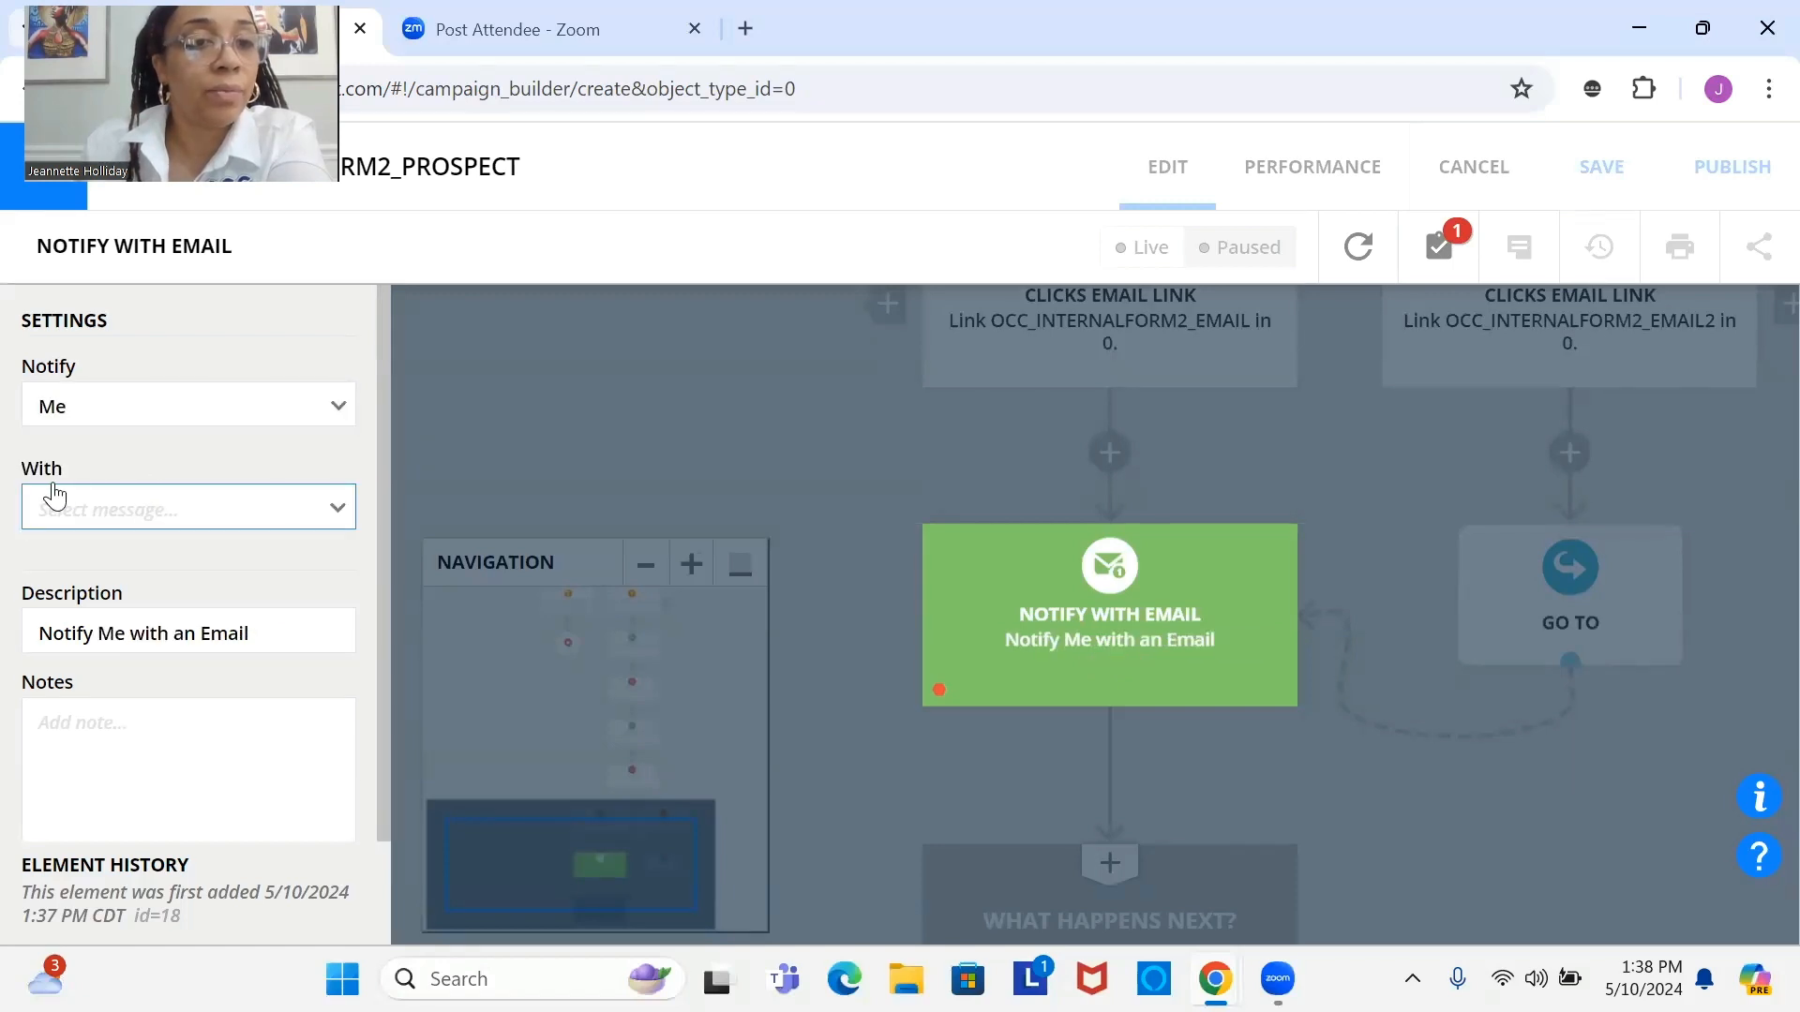
pyautogui.click(73, 514)
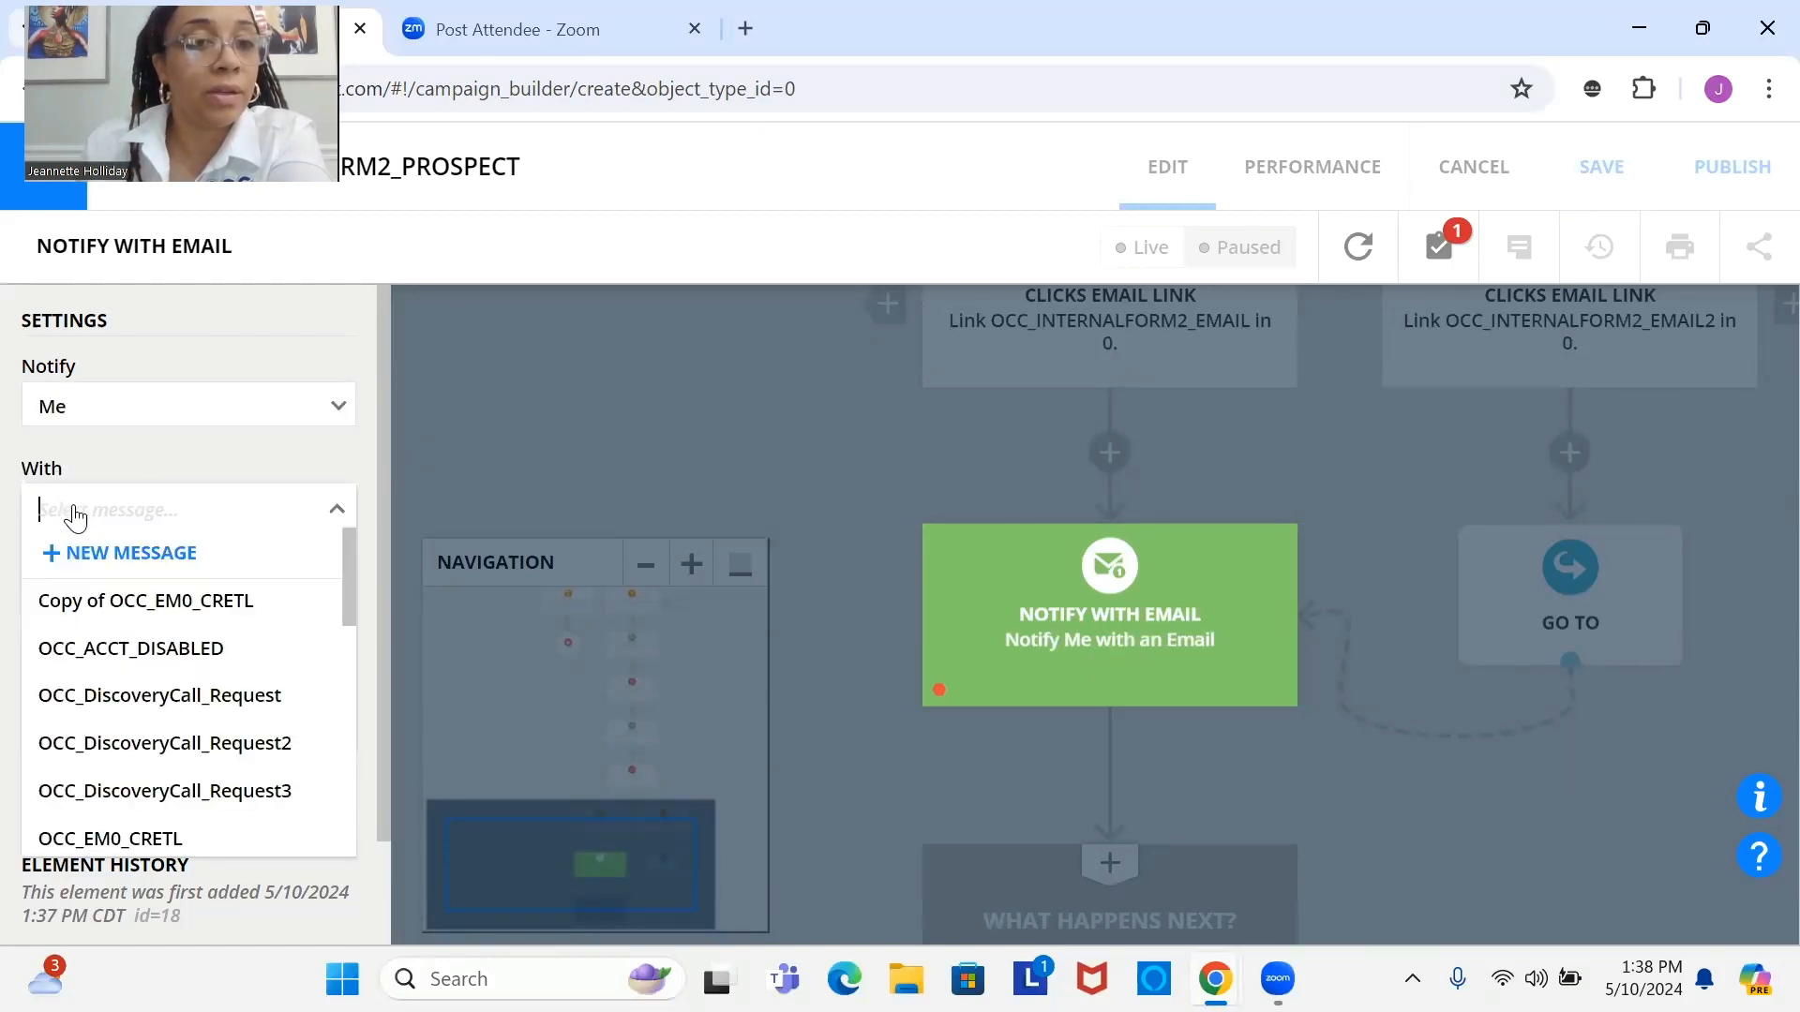
pyautogui.scroll(-5, 286, 722)
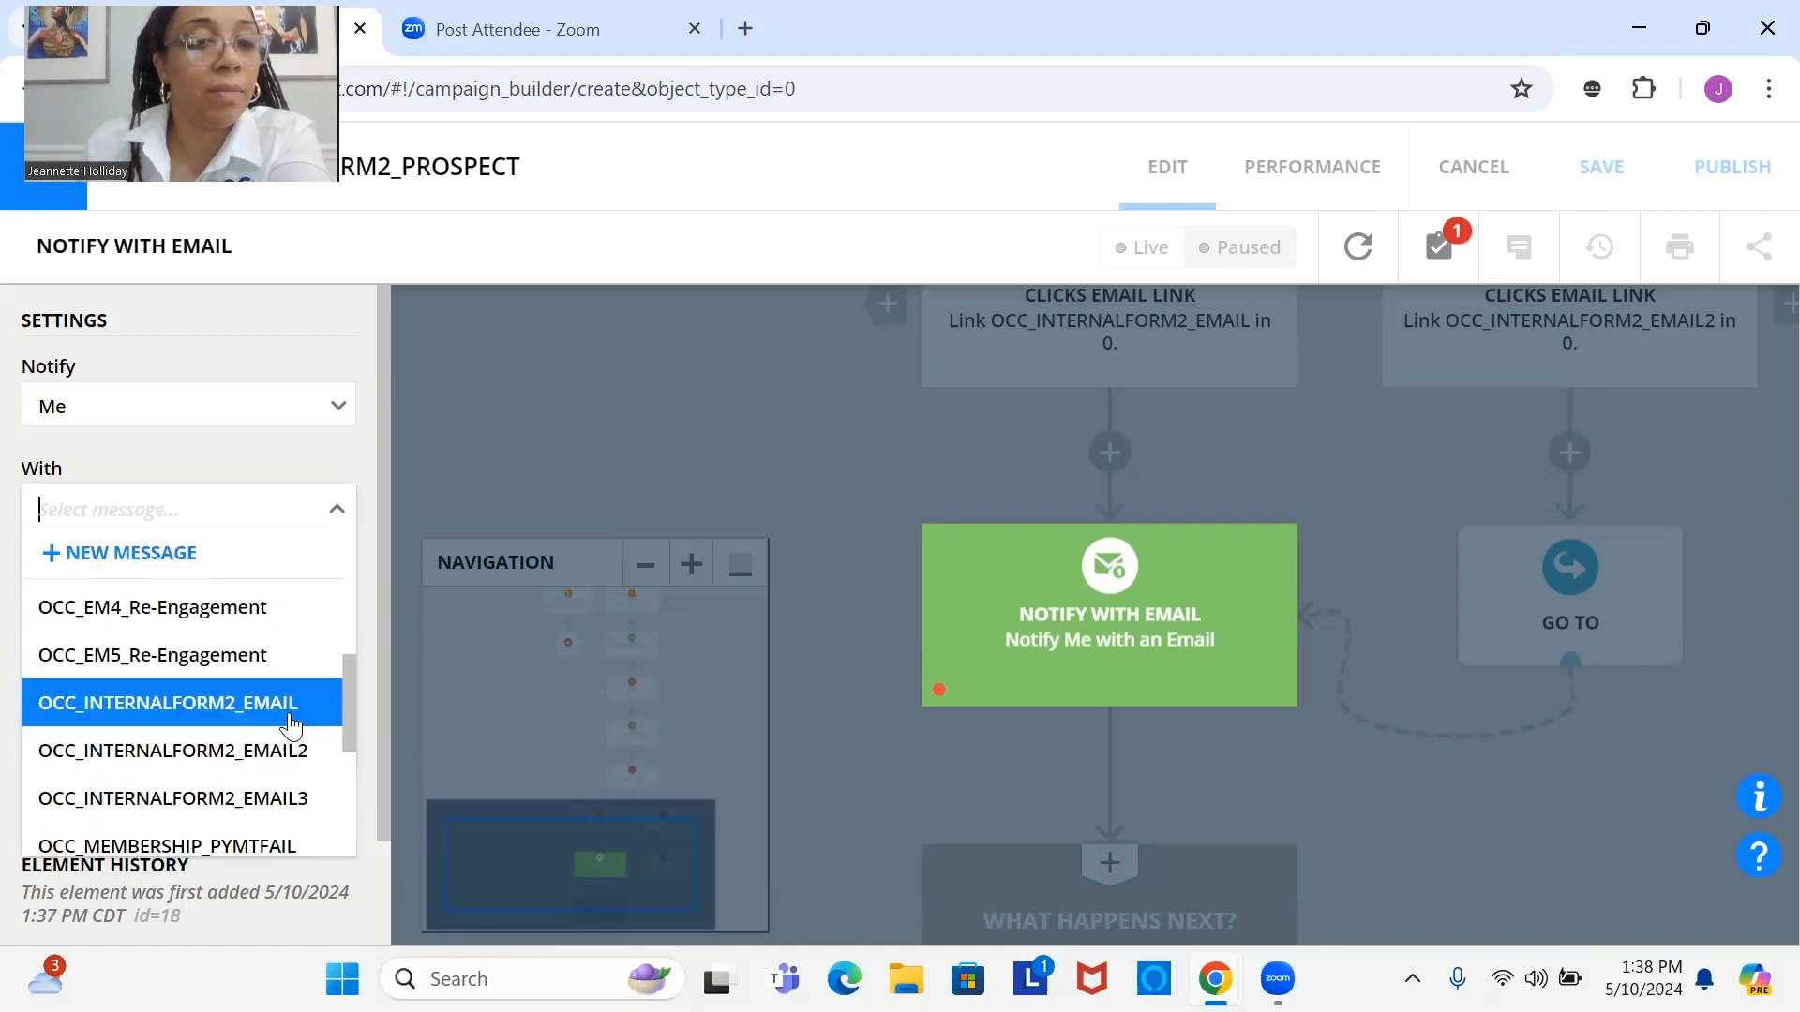
pyautogui.scroll(-3, 291, 725)
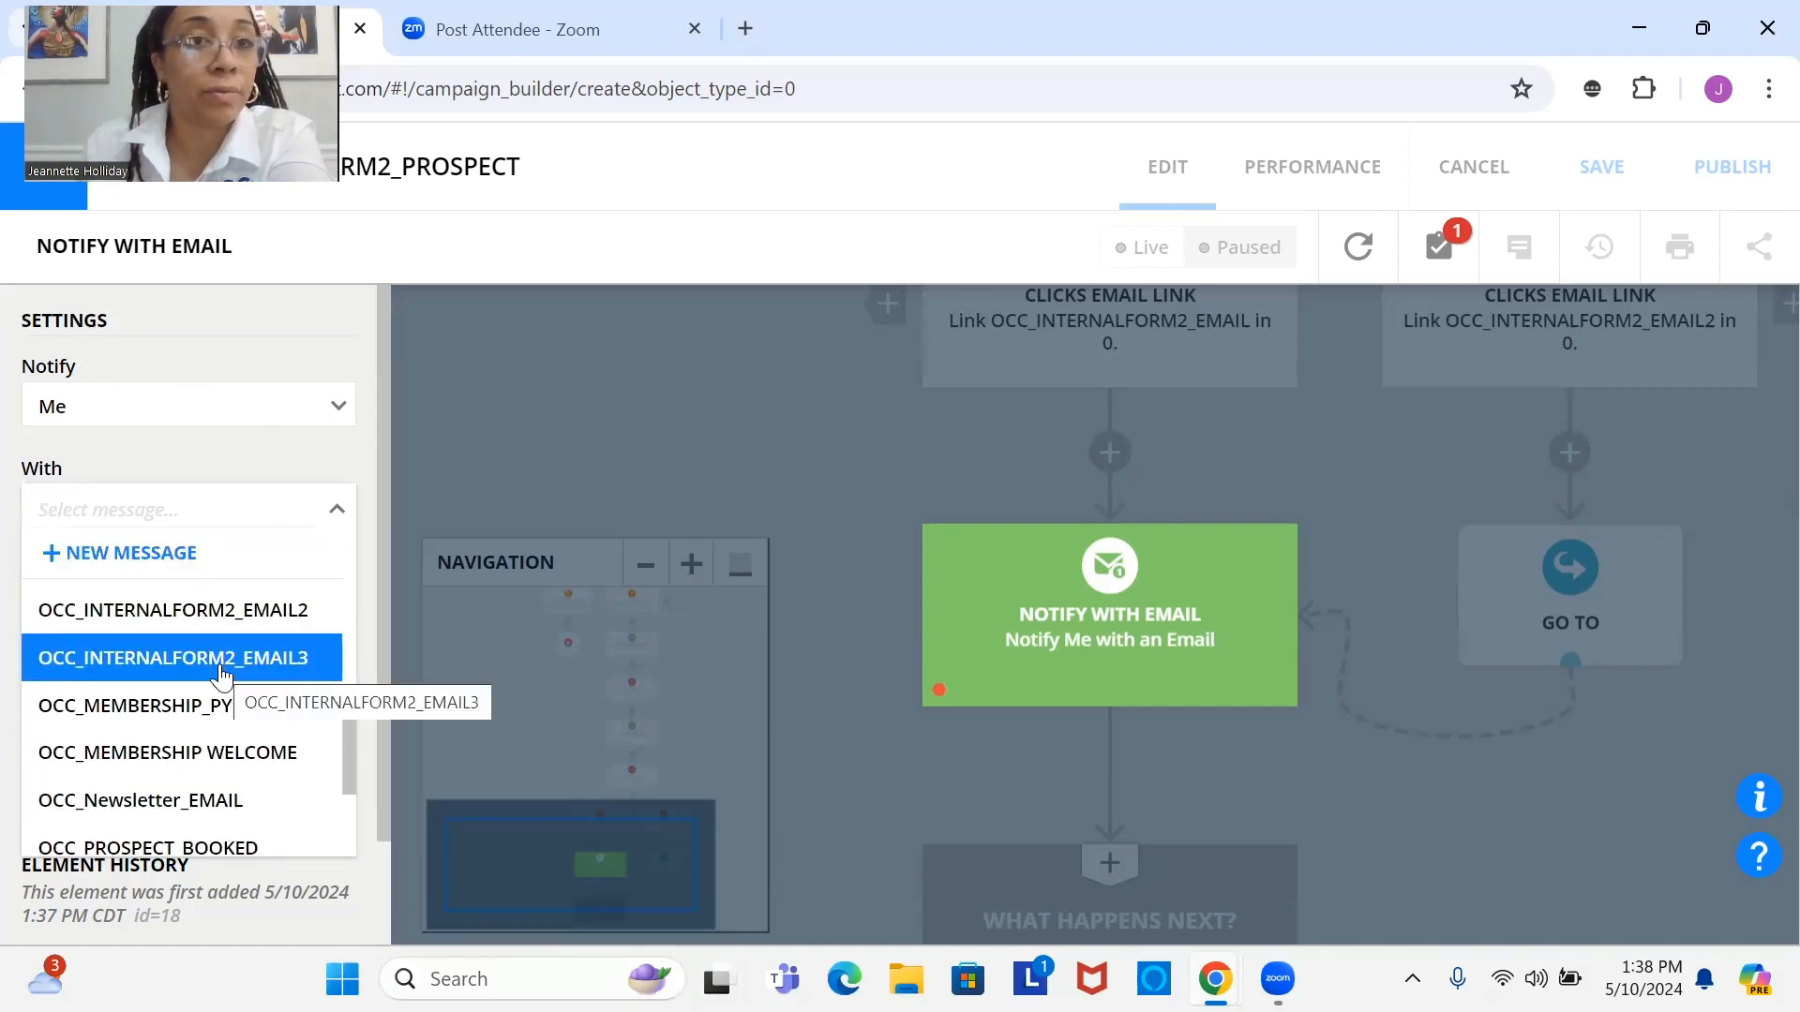
pyautogui.click(138, 661)
pyautogui.scroll(-2, 172, 609)
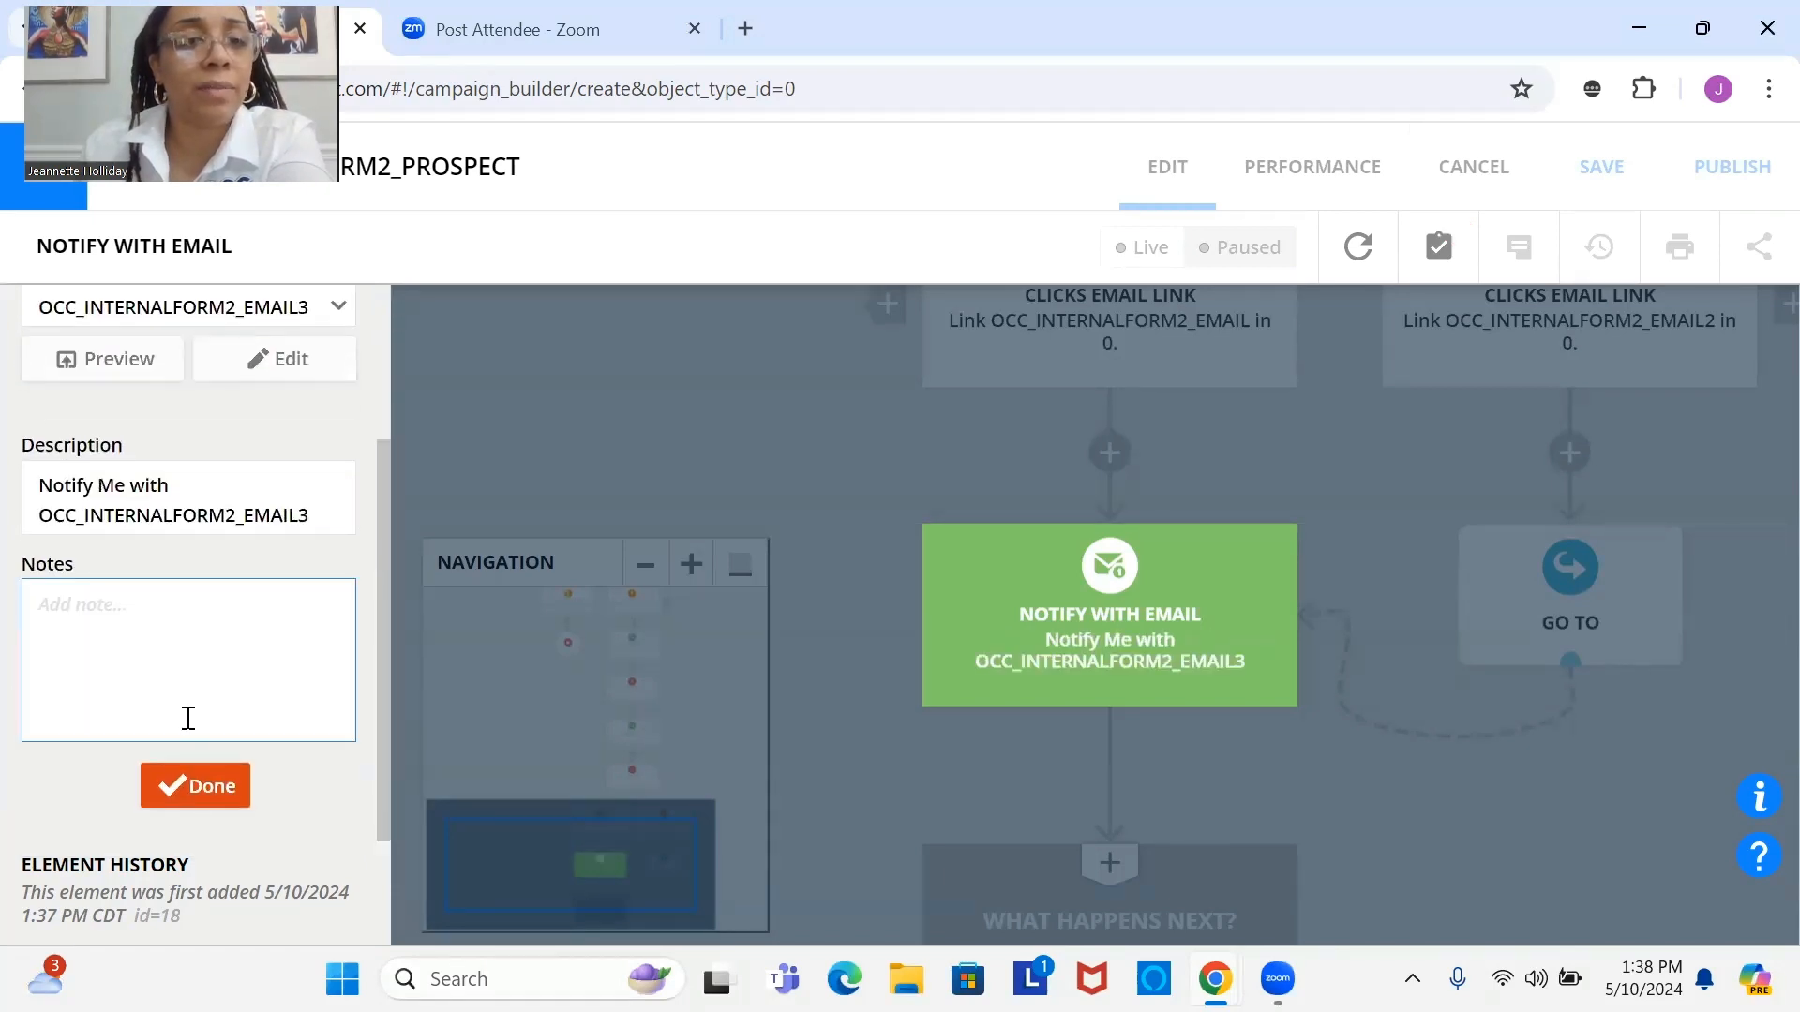
pyautogui.click(197, 792)
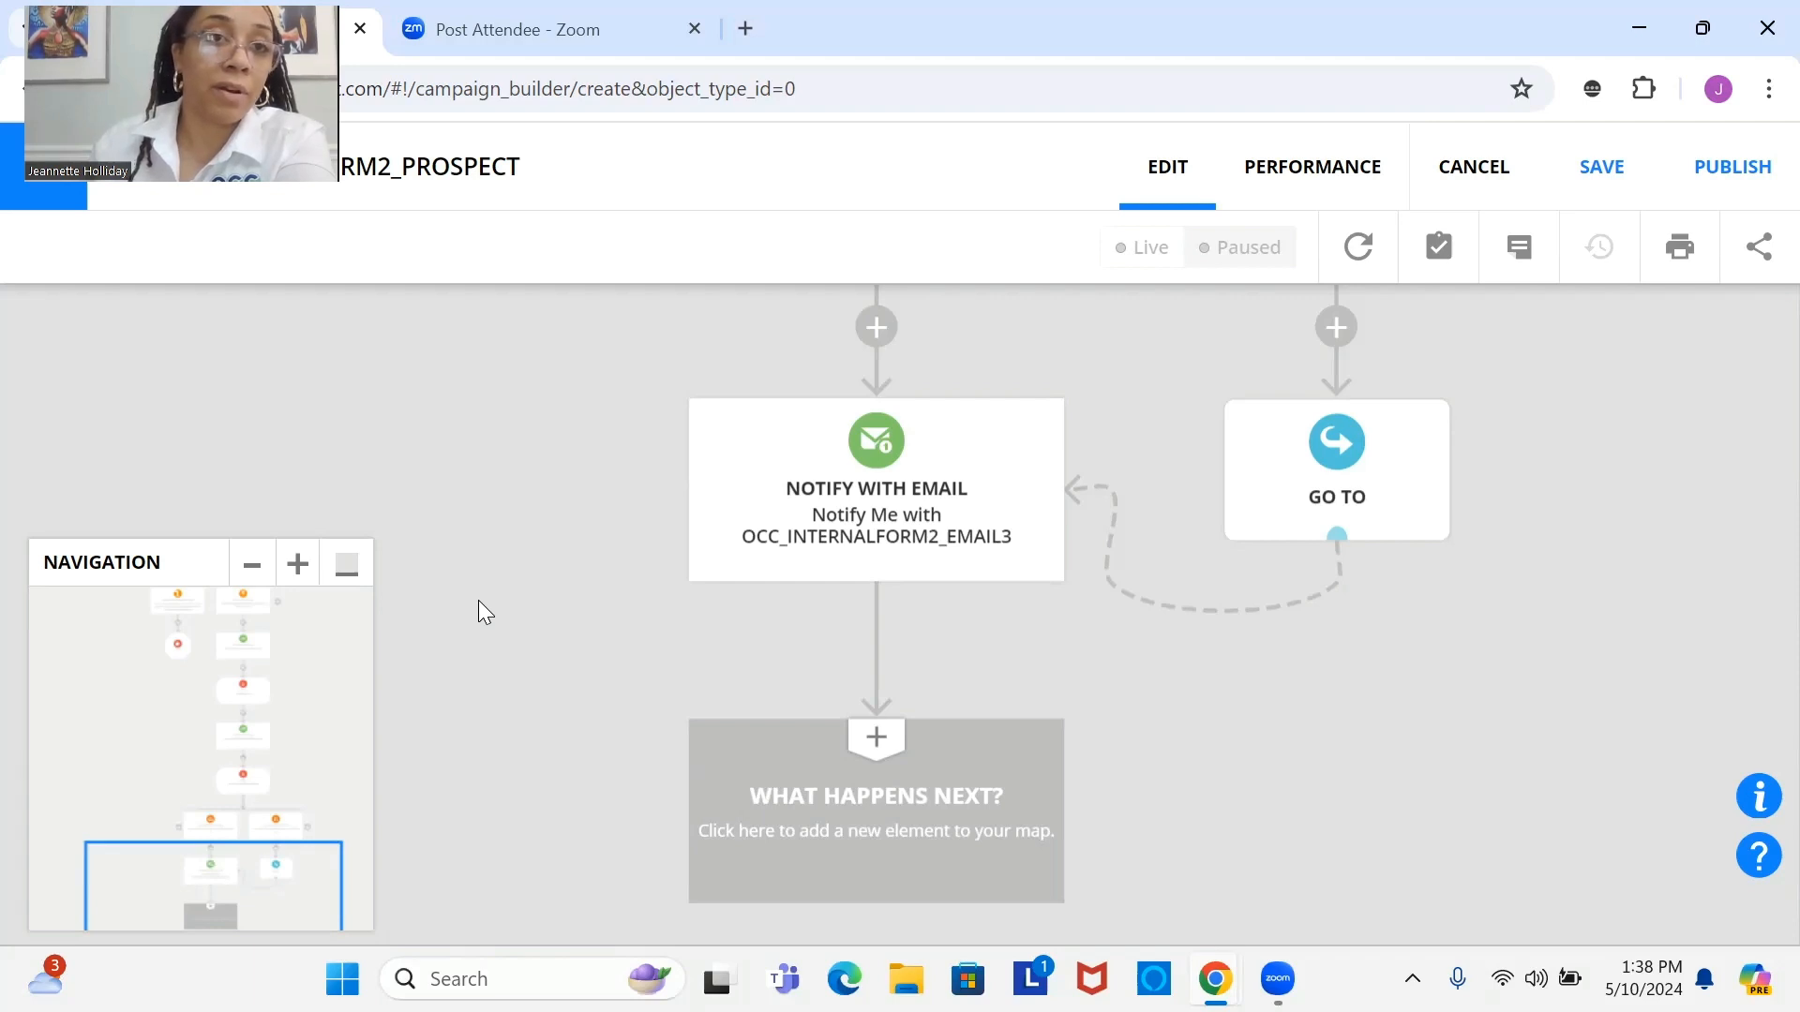
# Step: Preview the OCC_INTERNALFORM2_EMAIL3 notification message, check its sender and subject settings in the message editor, and save it
pyautogui.click(941, 500)
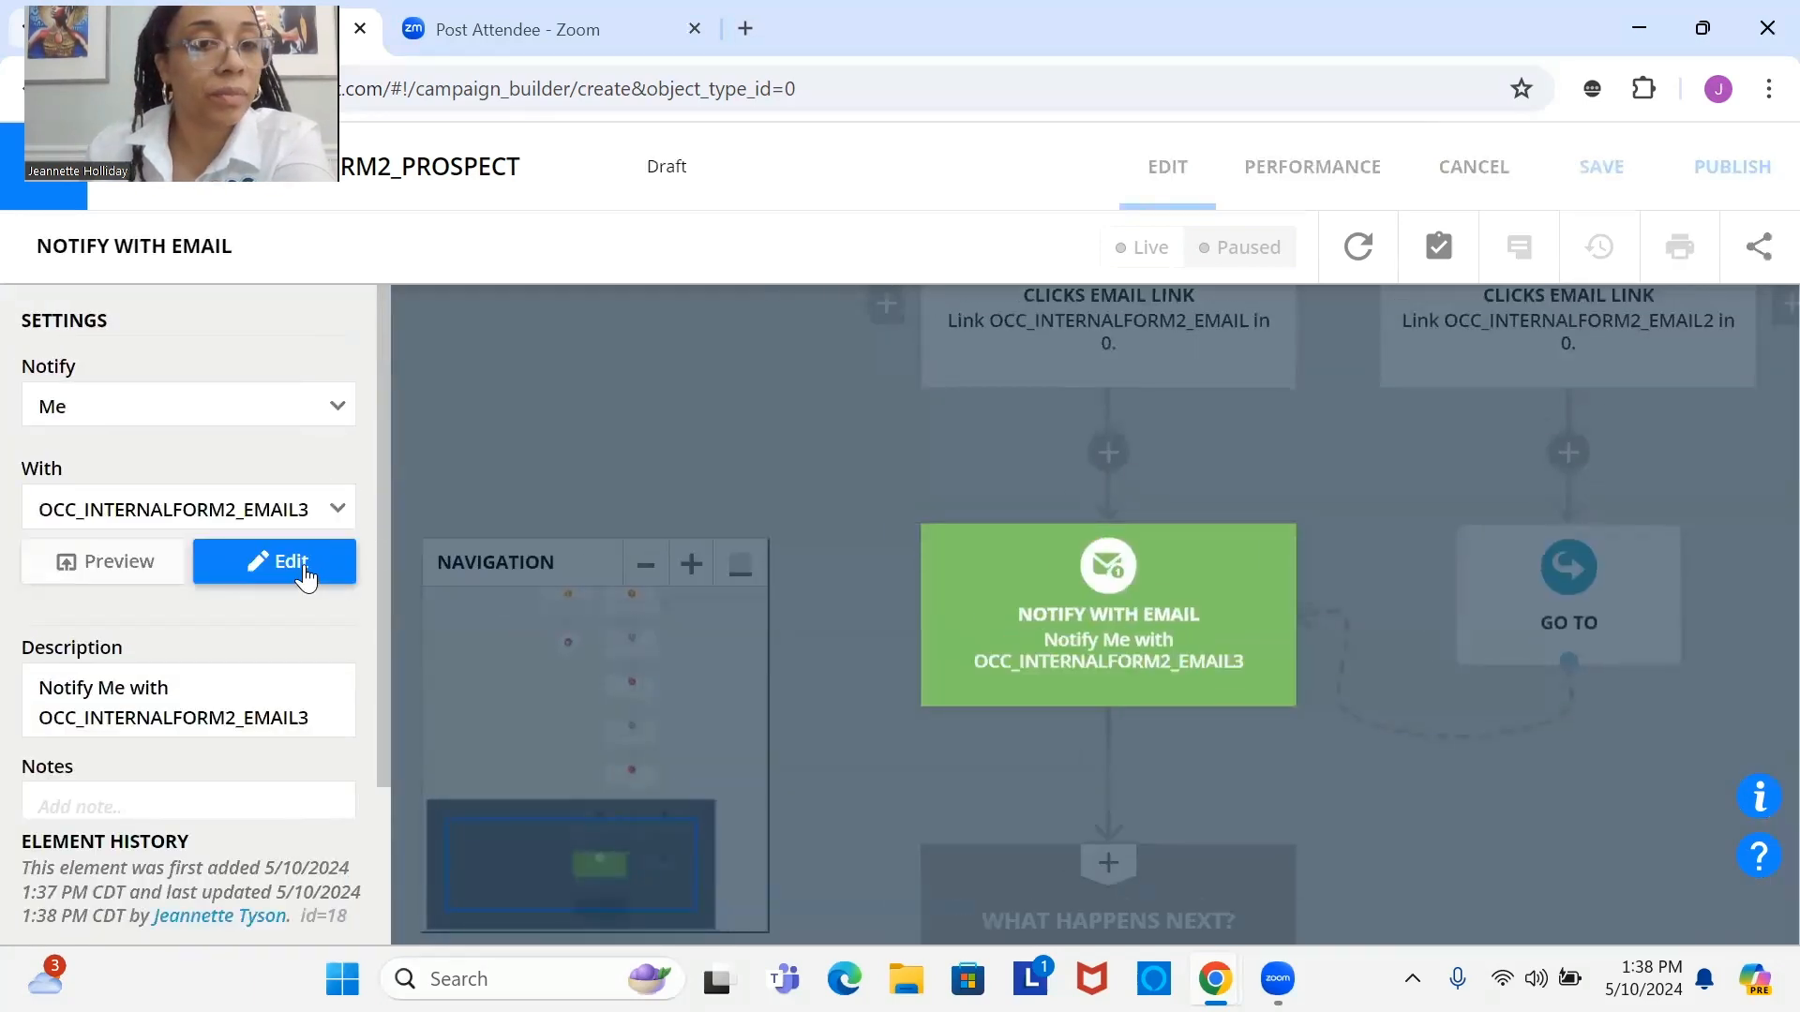
pyautogui.click(141, 562)
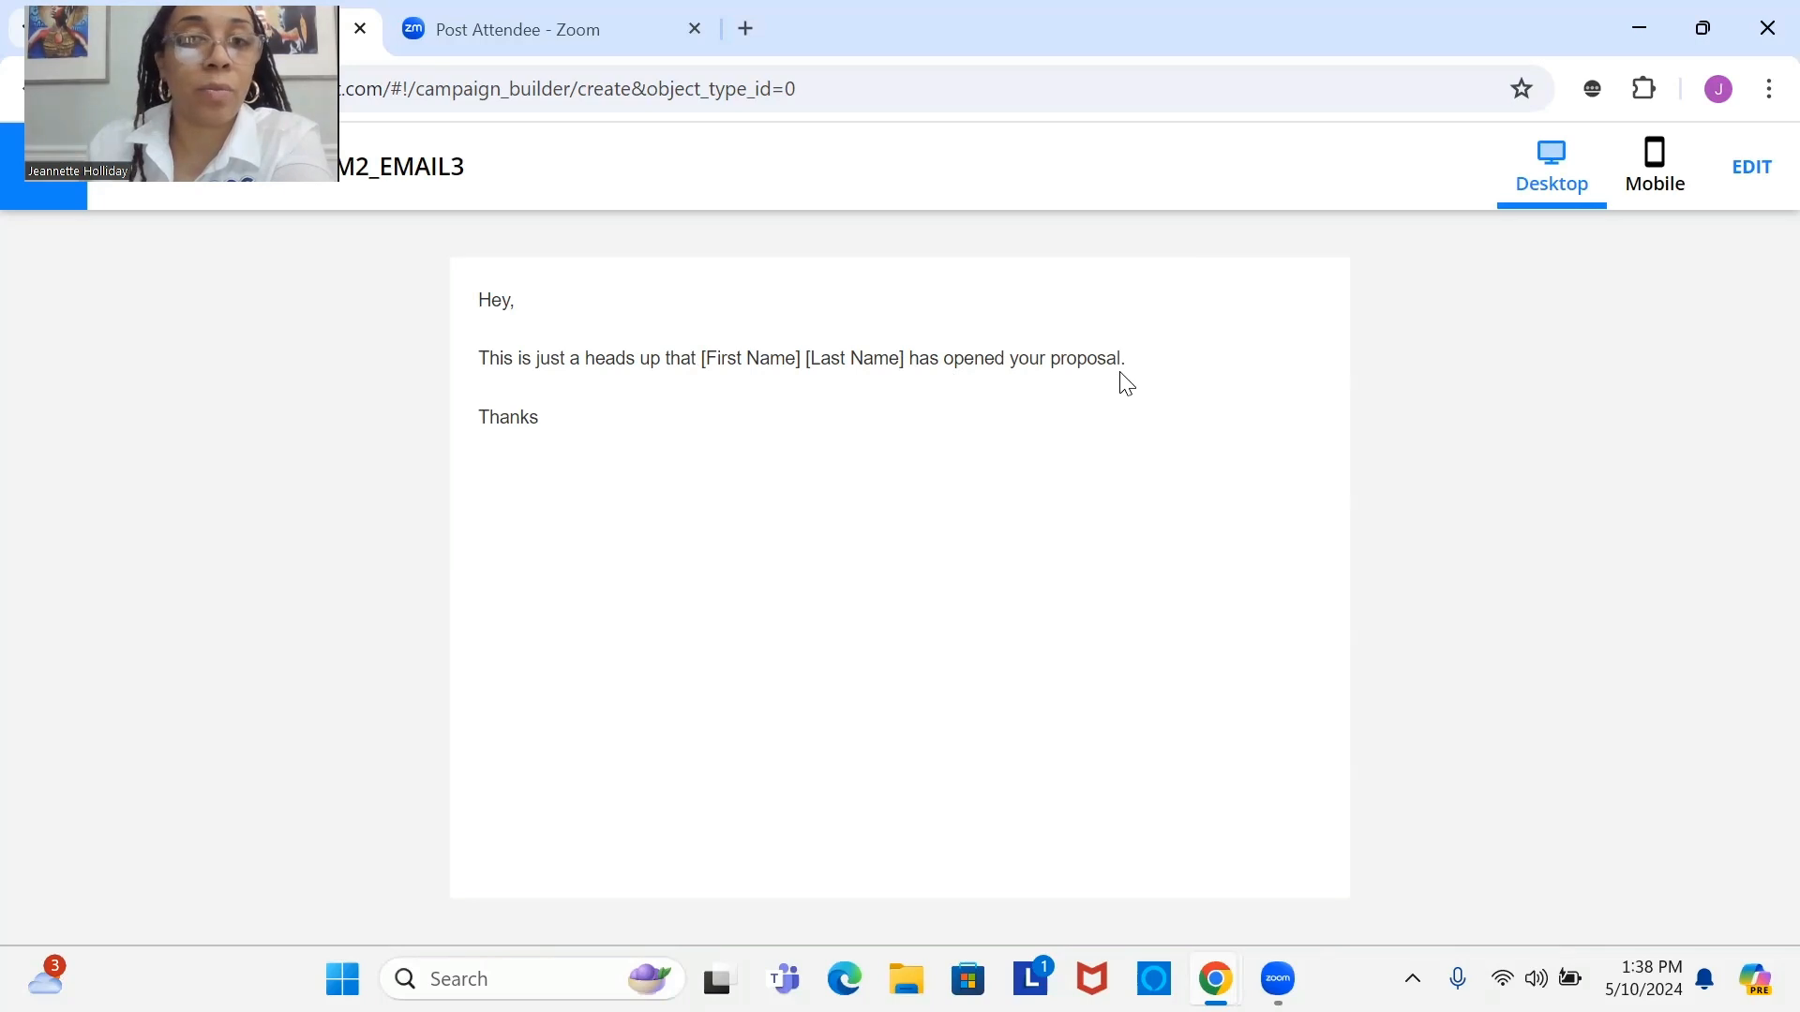
pyautogui.click(1759, 183)
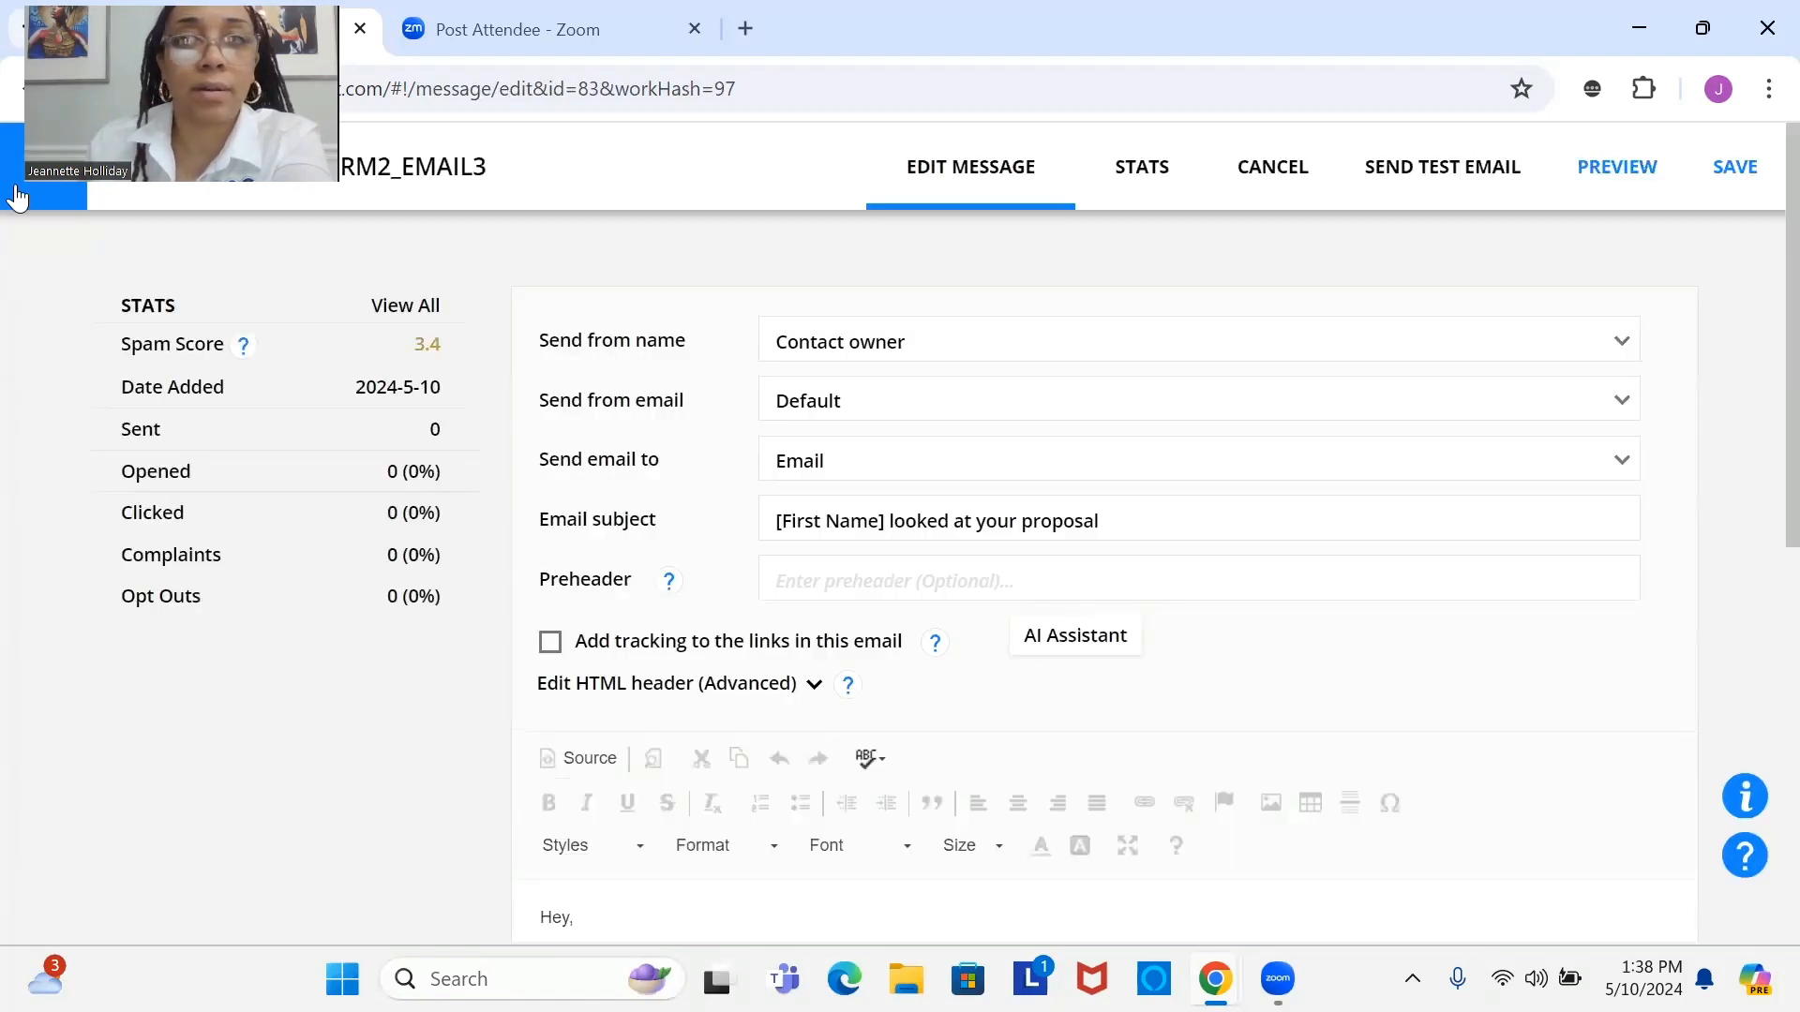
pyautogui.click(1721, 191)
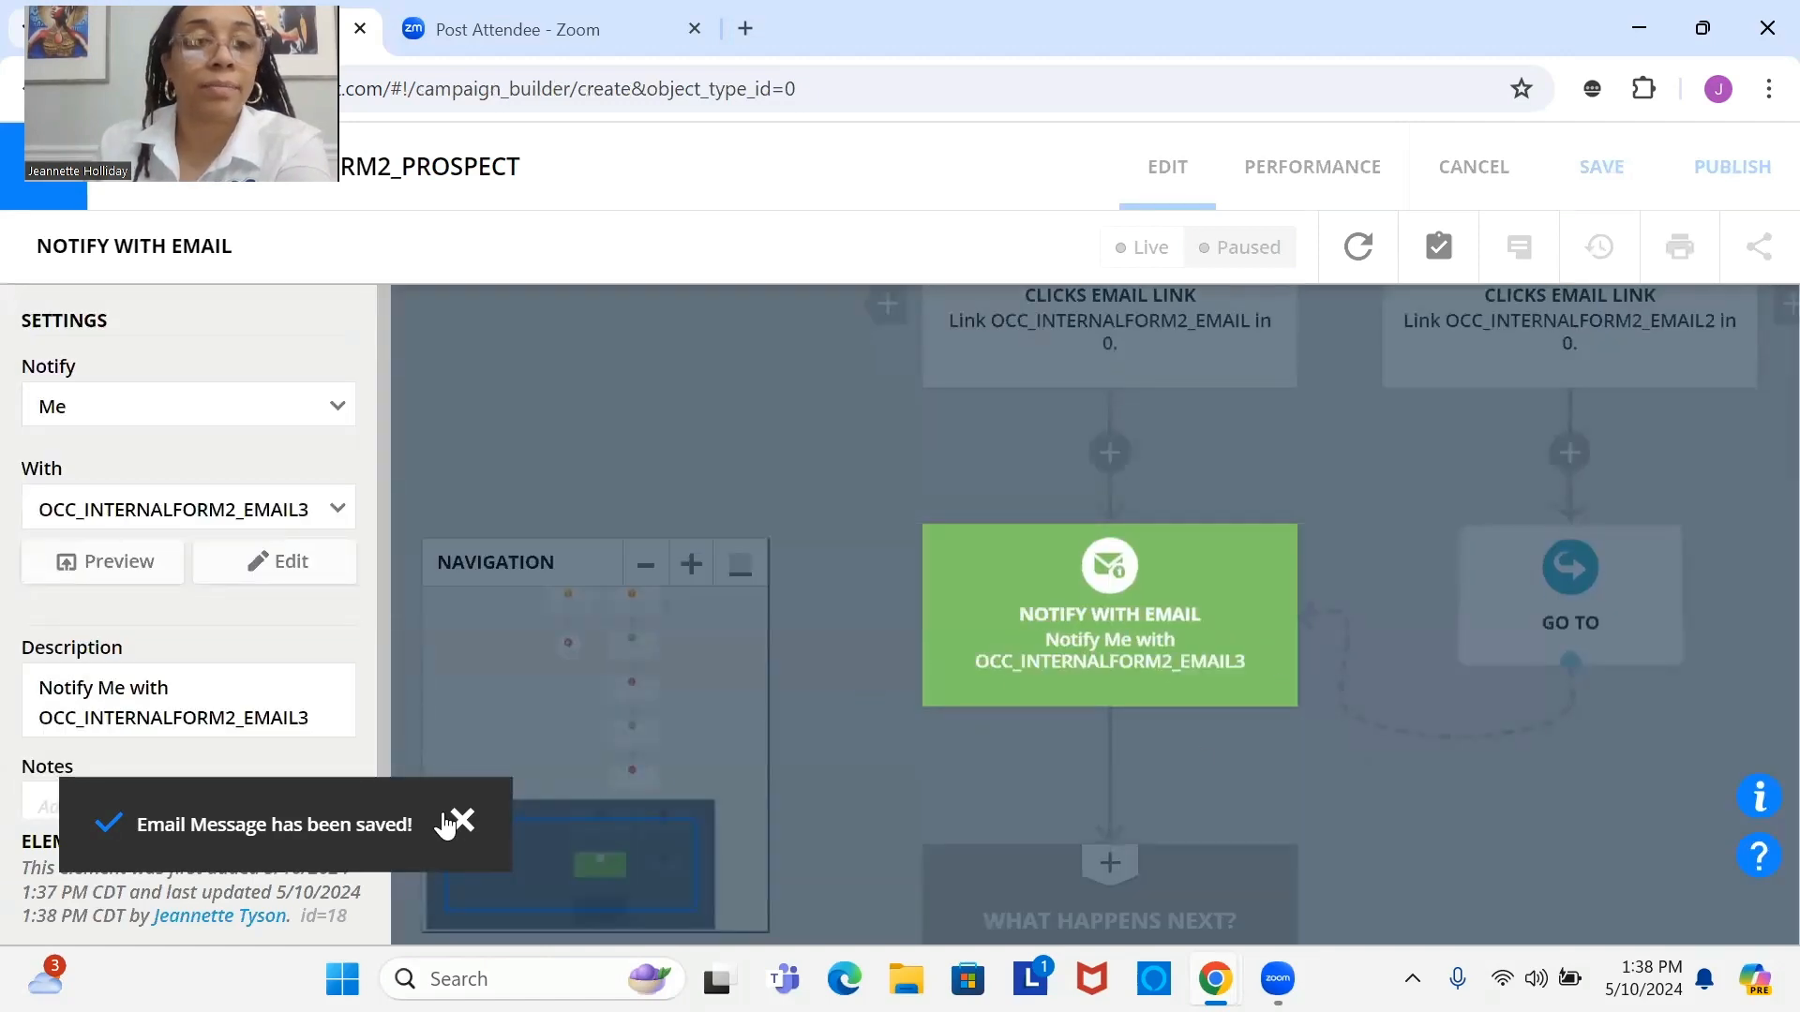
pyautogui.click(446, 814)
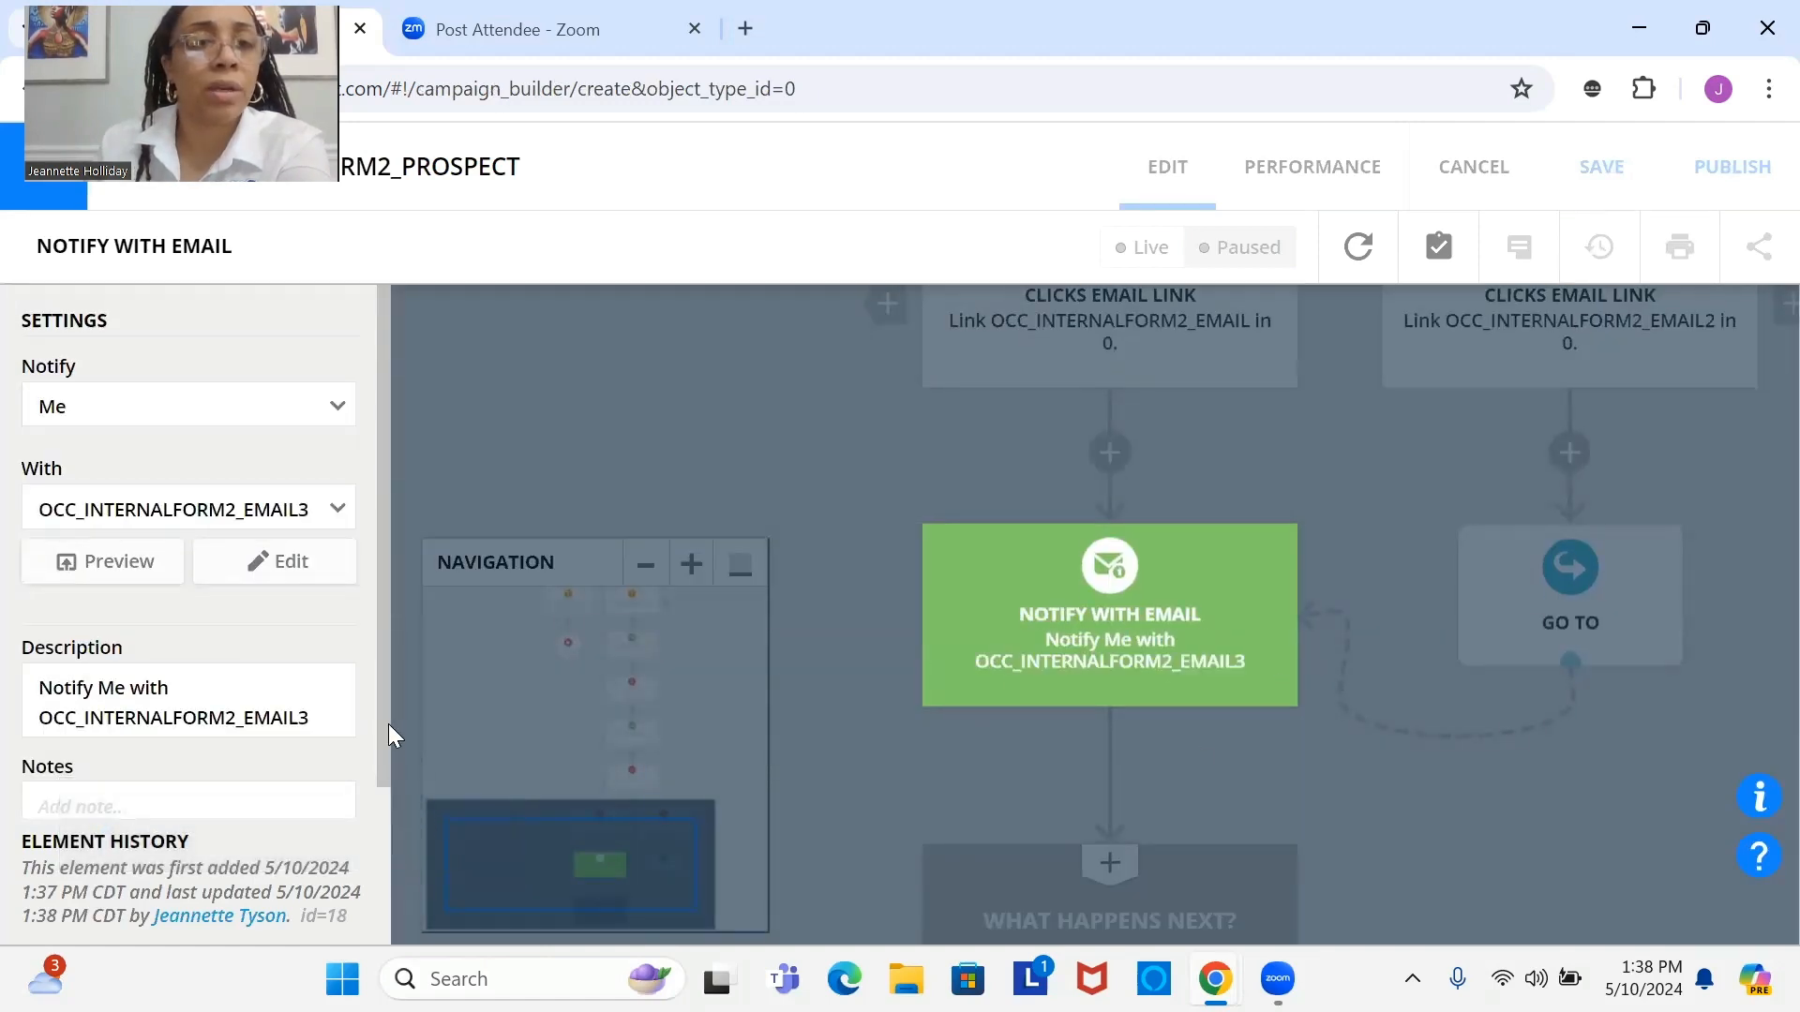
pyautogui.scroll(-2, 382, 740)
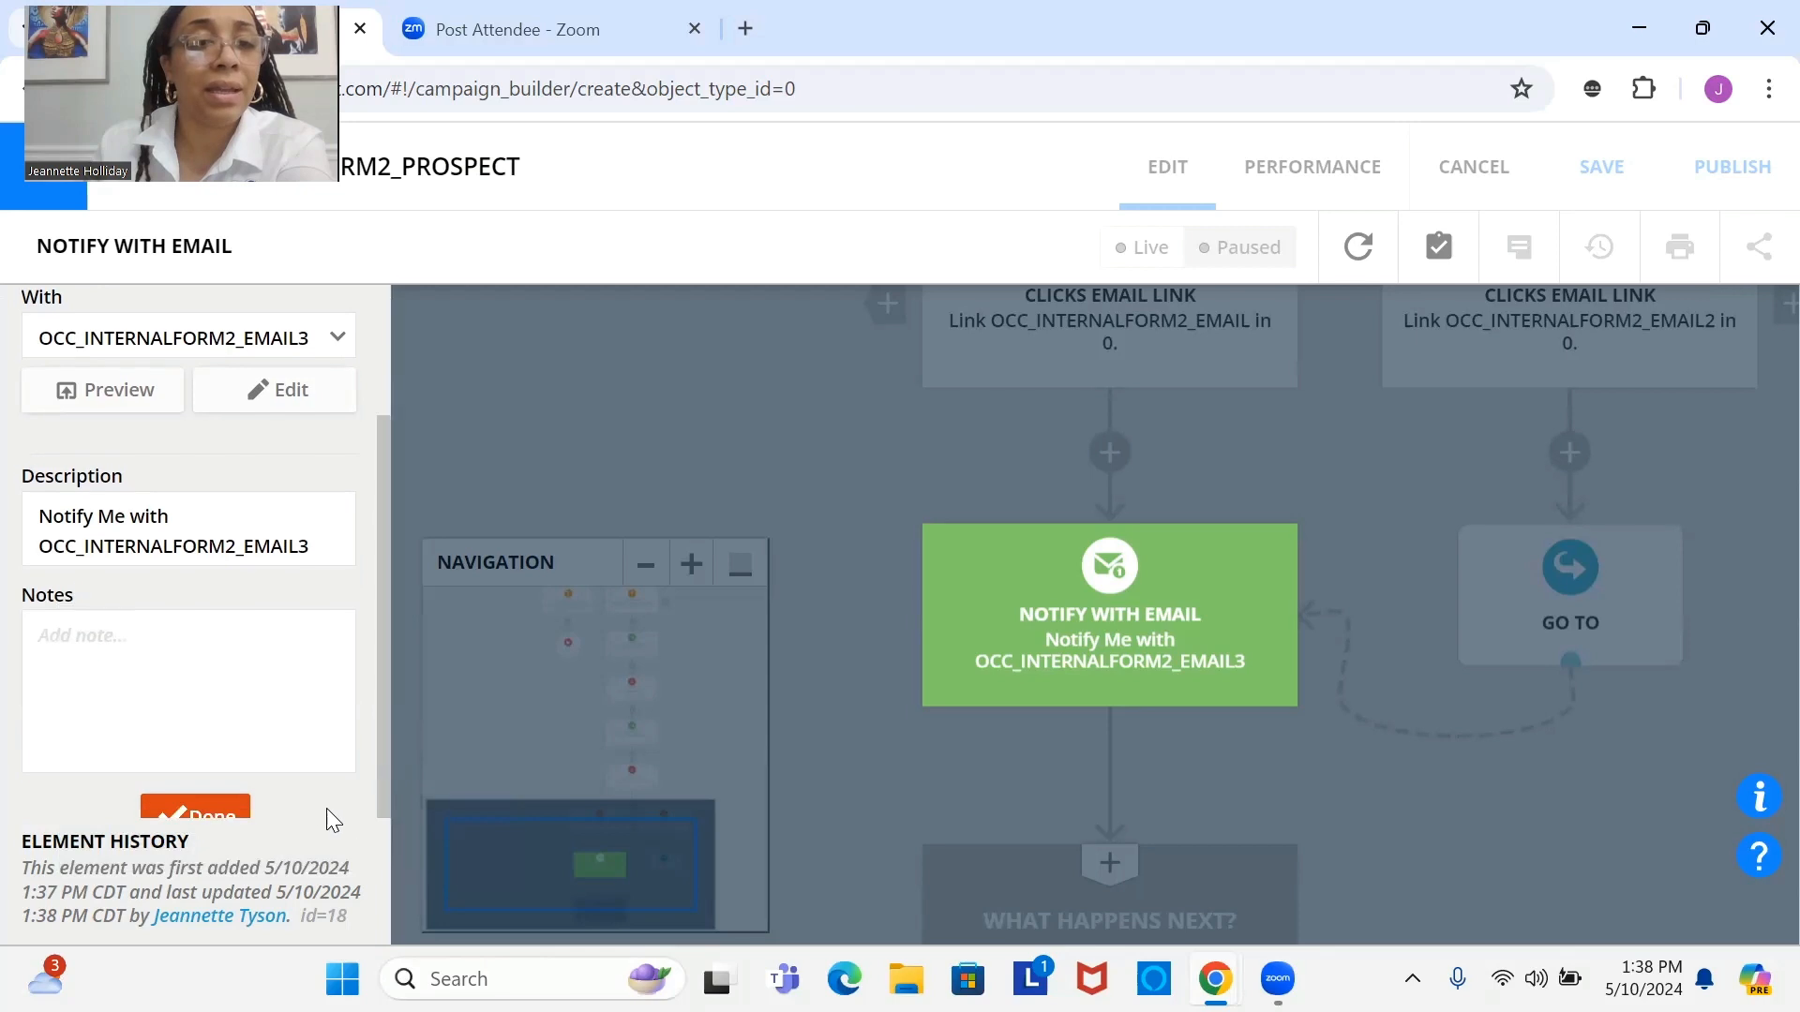
pyautogui.click(846, 791)
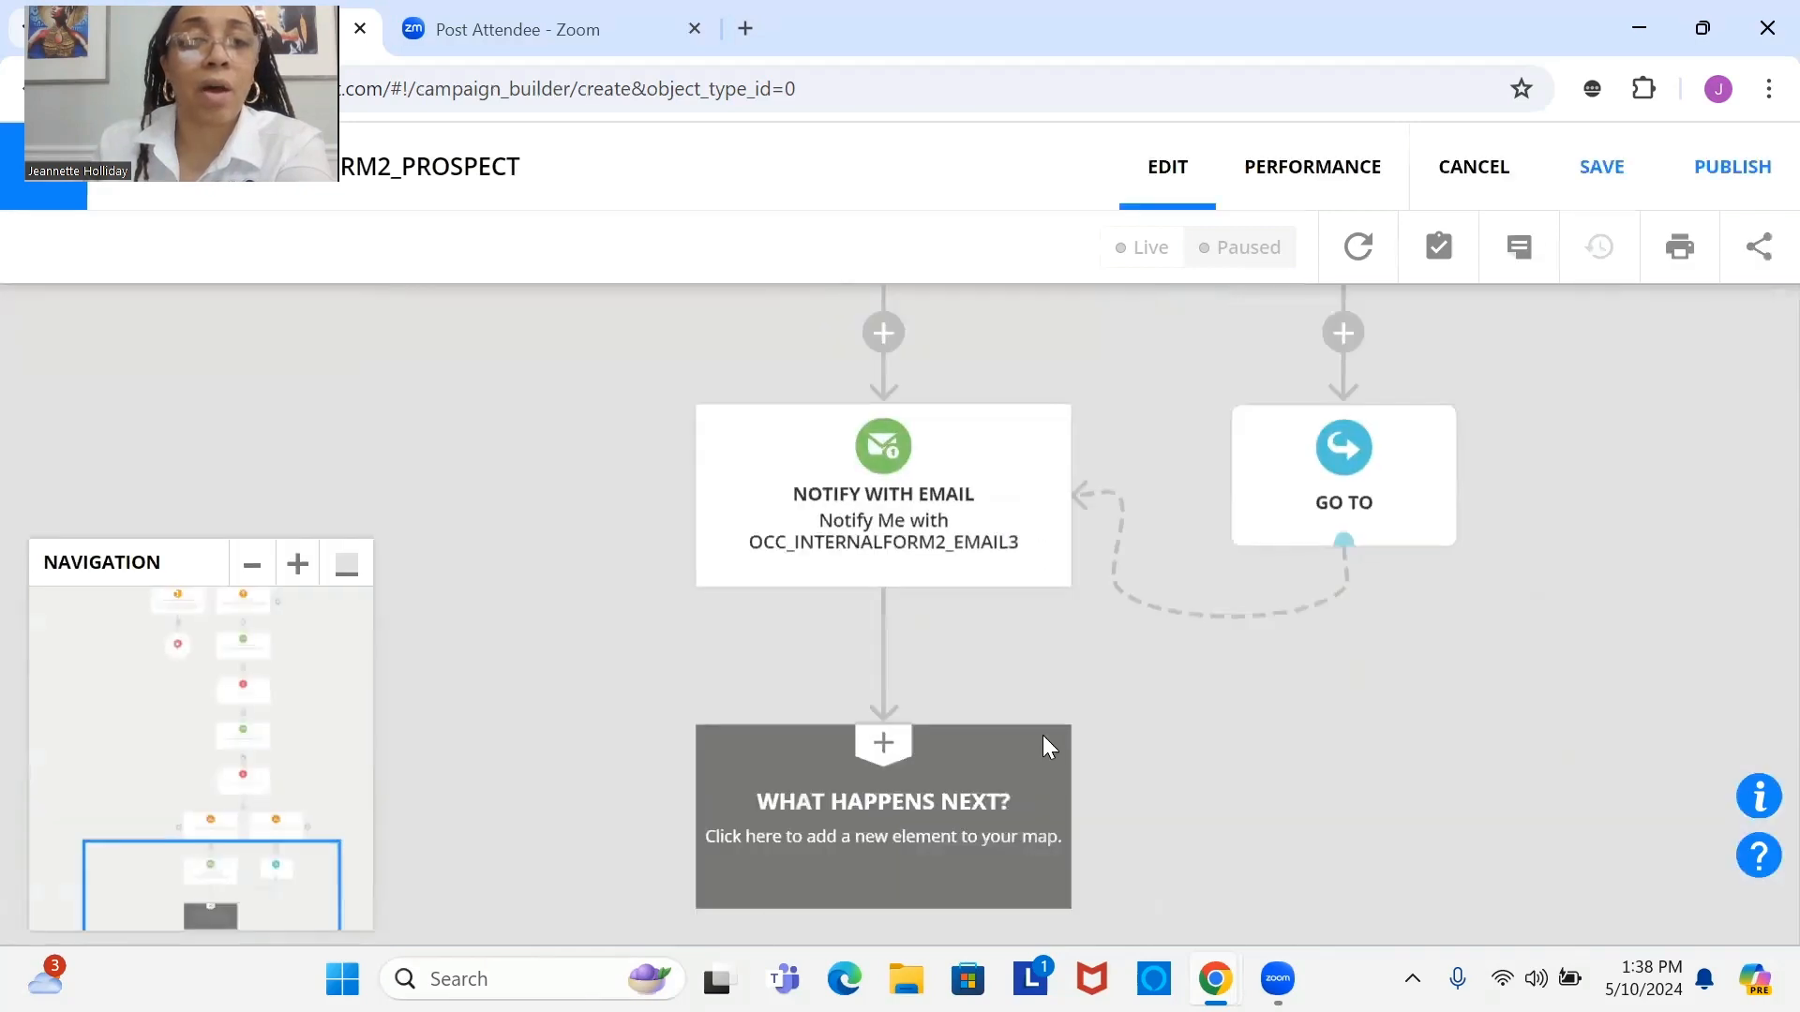
# Step: Collapse the navigation overview and examine the map's emails, waits and link-click goals from the end of the flow upward
pyautogui.click(348, 568)
pyautogui.scroll(-3, 1176, 694)
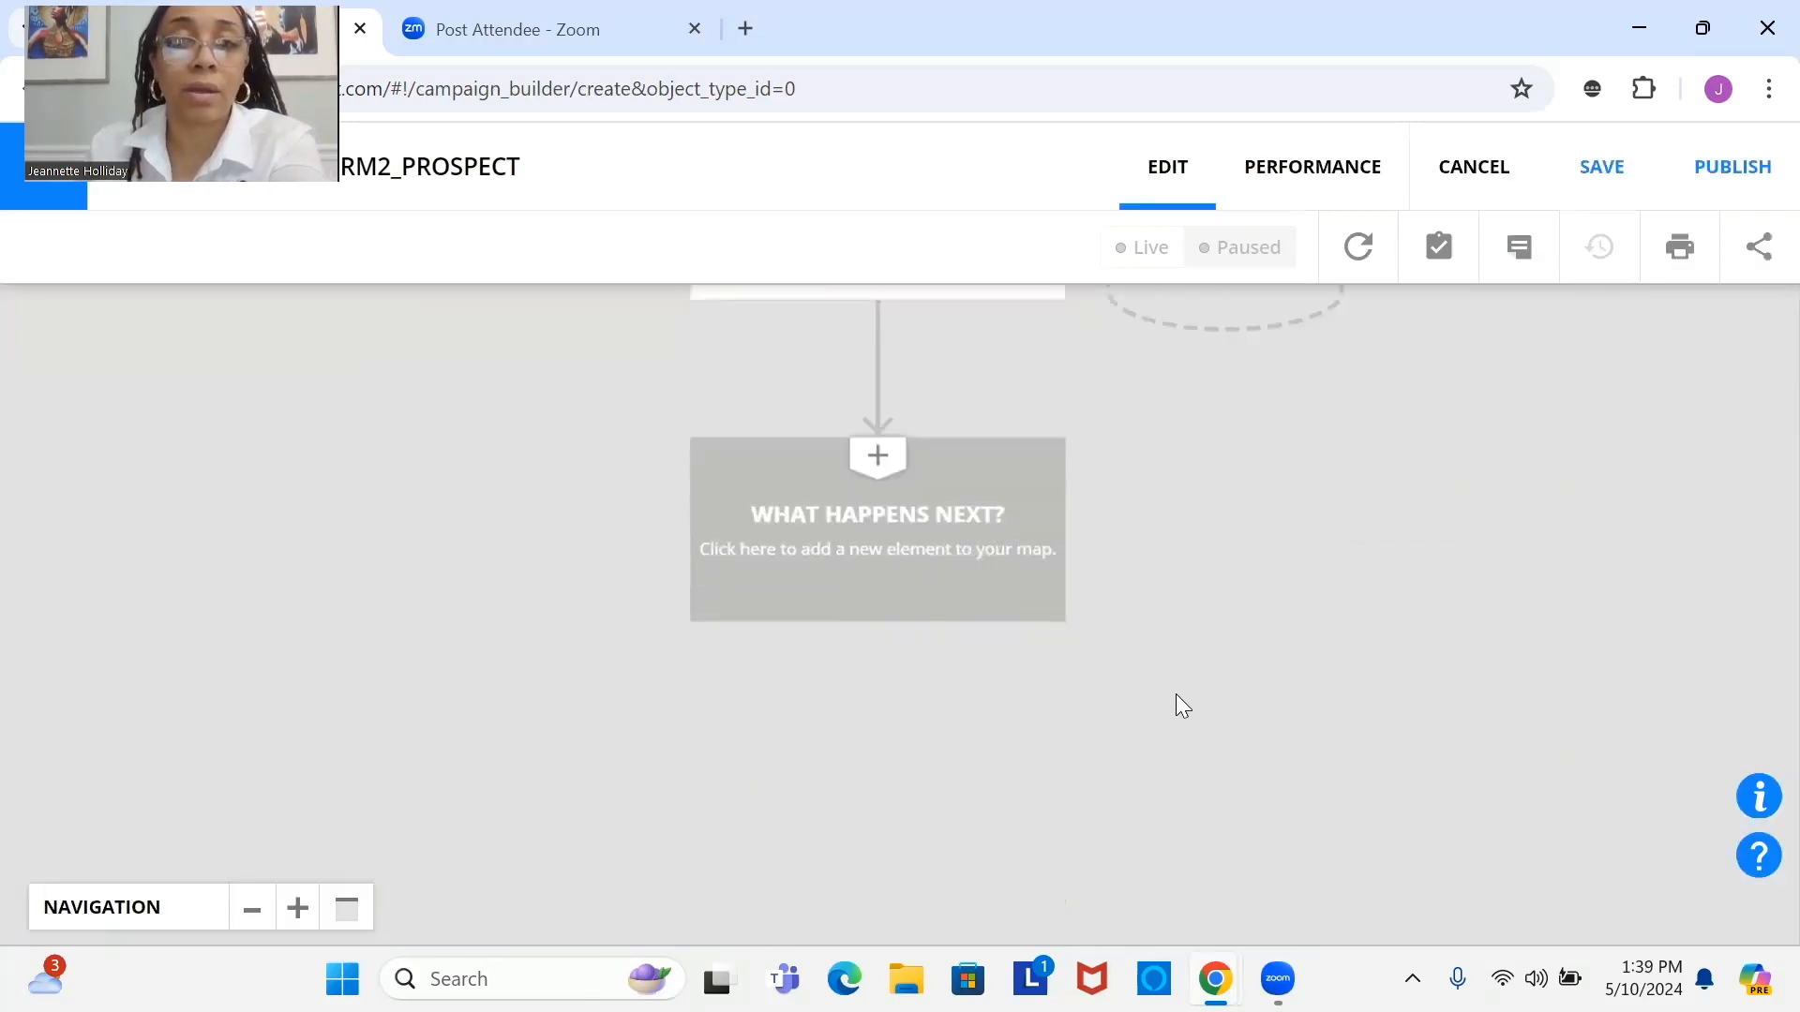
pyautogui.scroll(7, 1175, 694)
pyautogui.scroll(5, 1175, 694)
pyautogui.scroll(-7, 1175, 693)
pyautogui.scroll(4, 1176, 693)
pyautogui.scroll(2, 1165, 621)
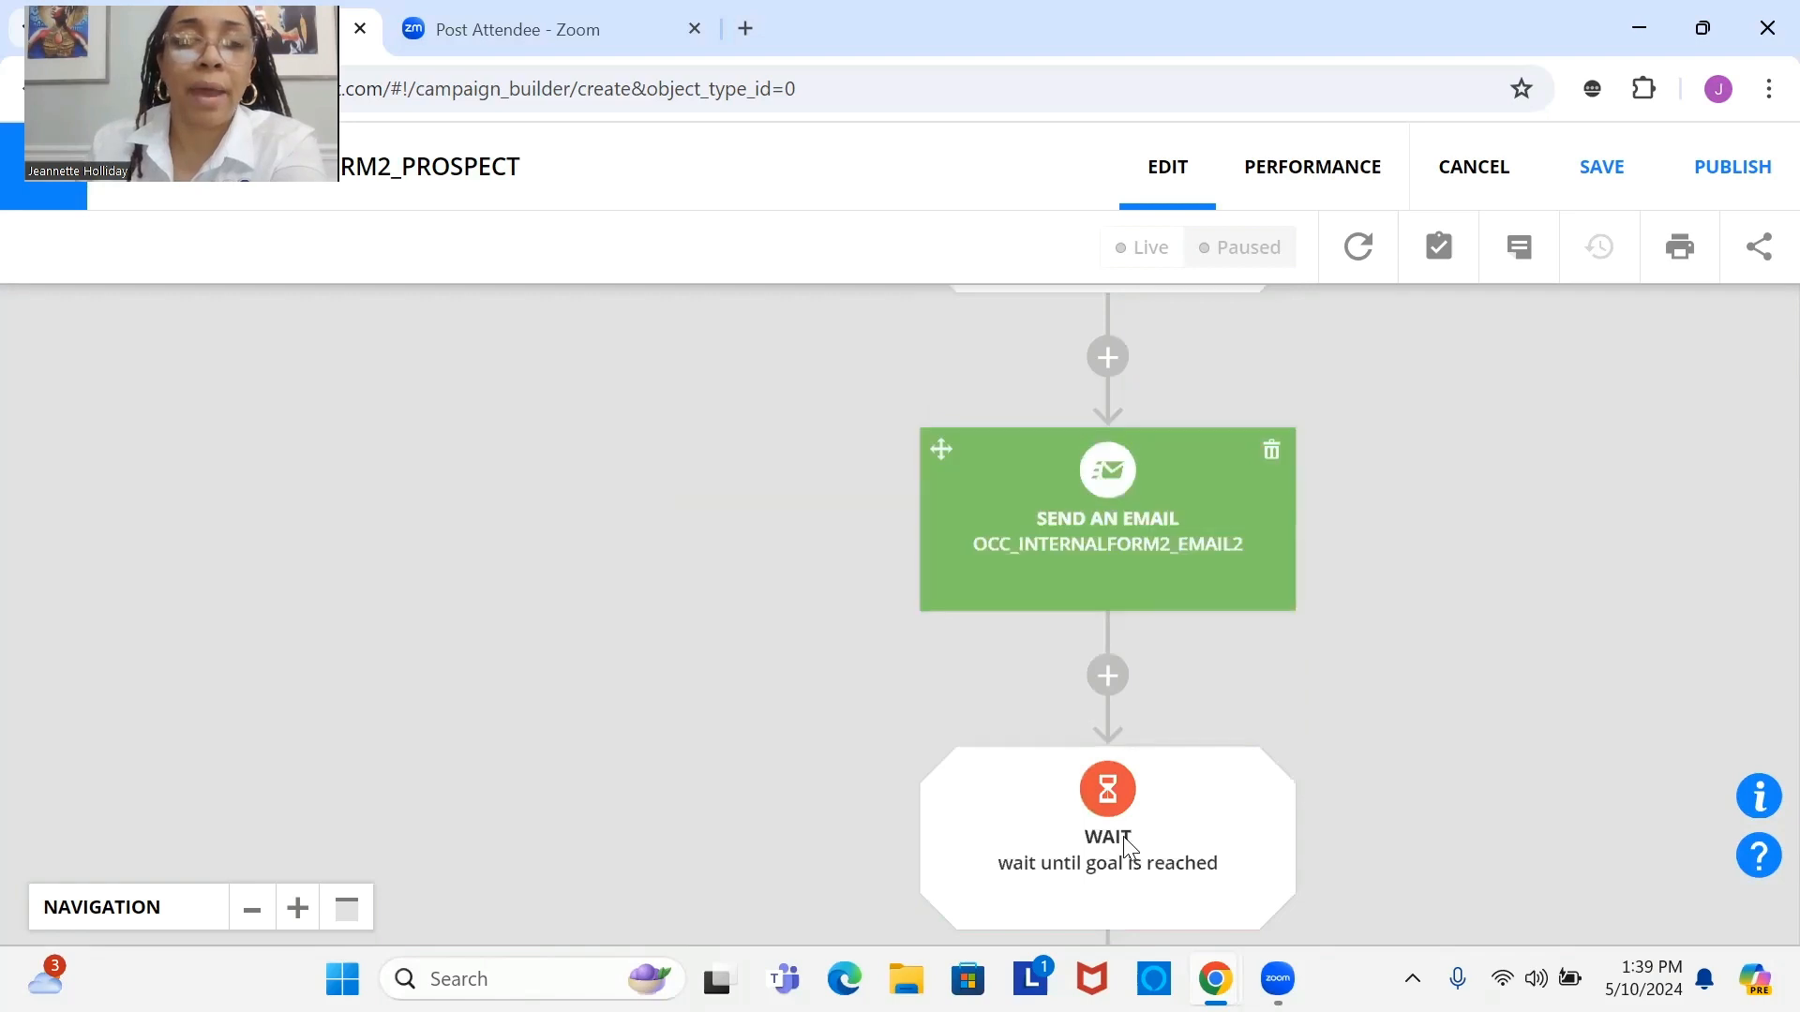
pyautogui.scroll(2, 1123, 857)
pyautogui.scroll(-7, 1123, 857)
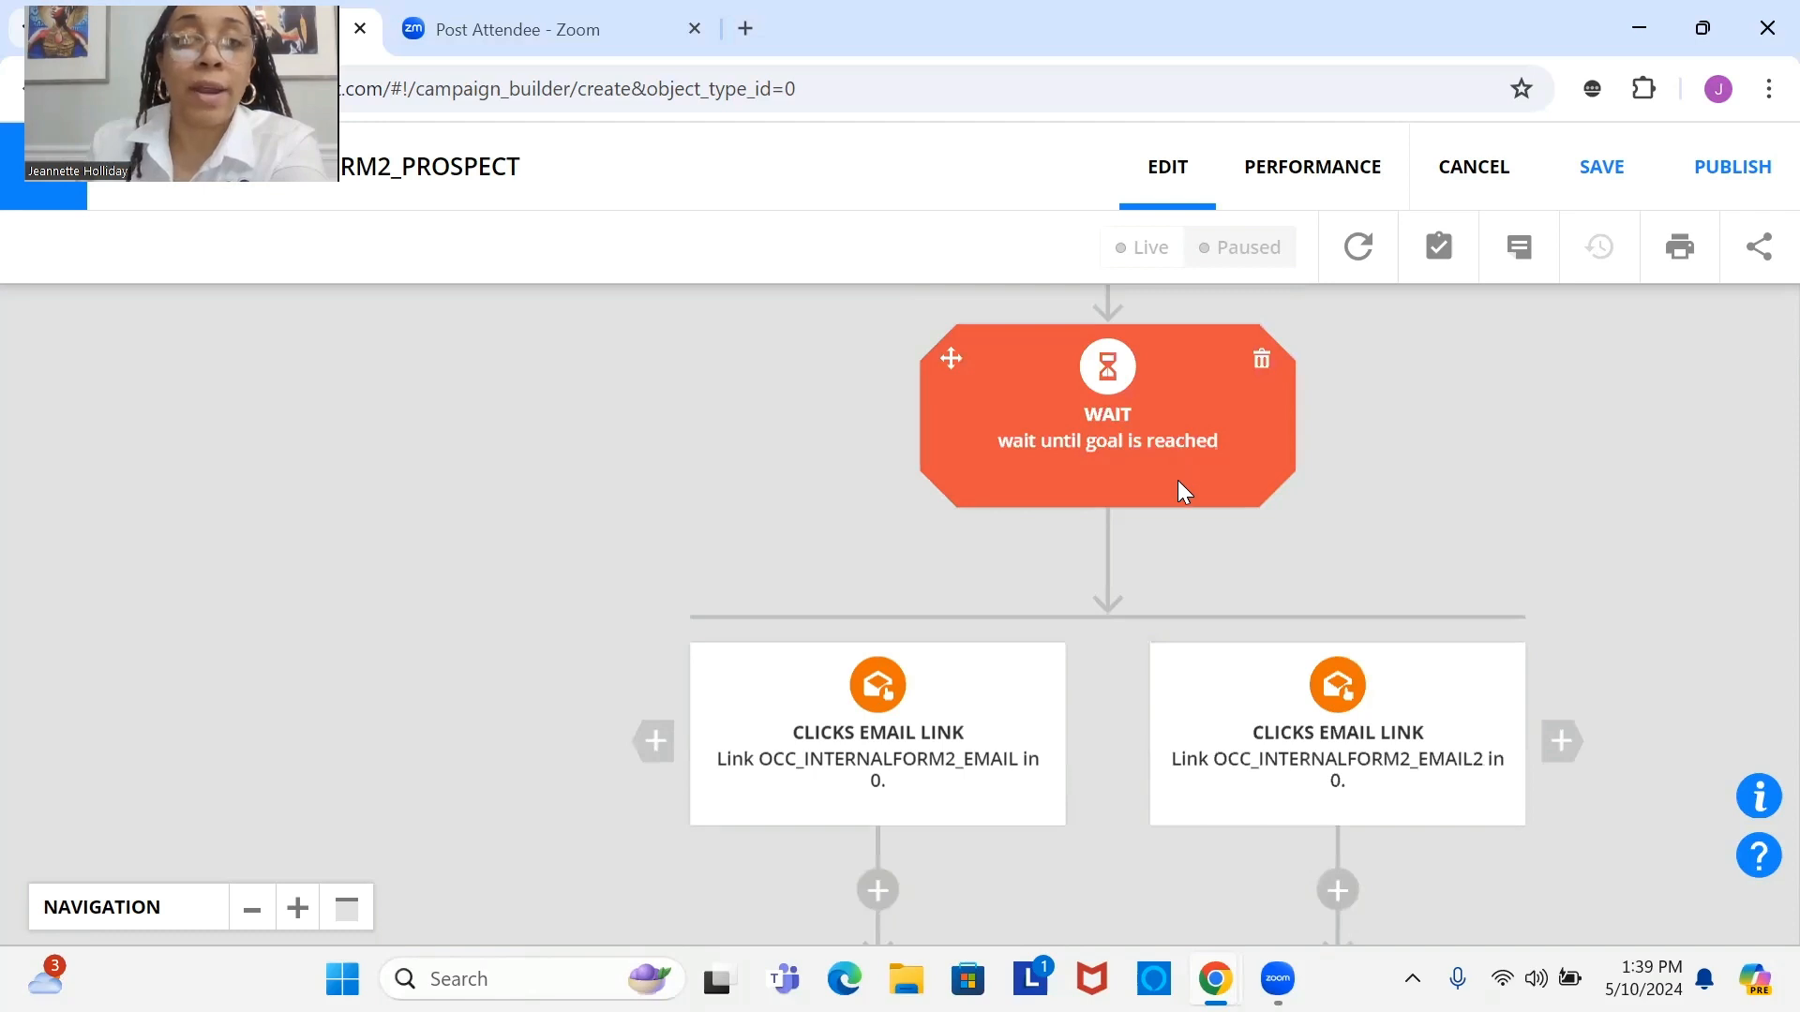
pyautogui.scroll(9, 1177, 481)
pyautogui.scroll(-7, 1198, 497)
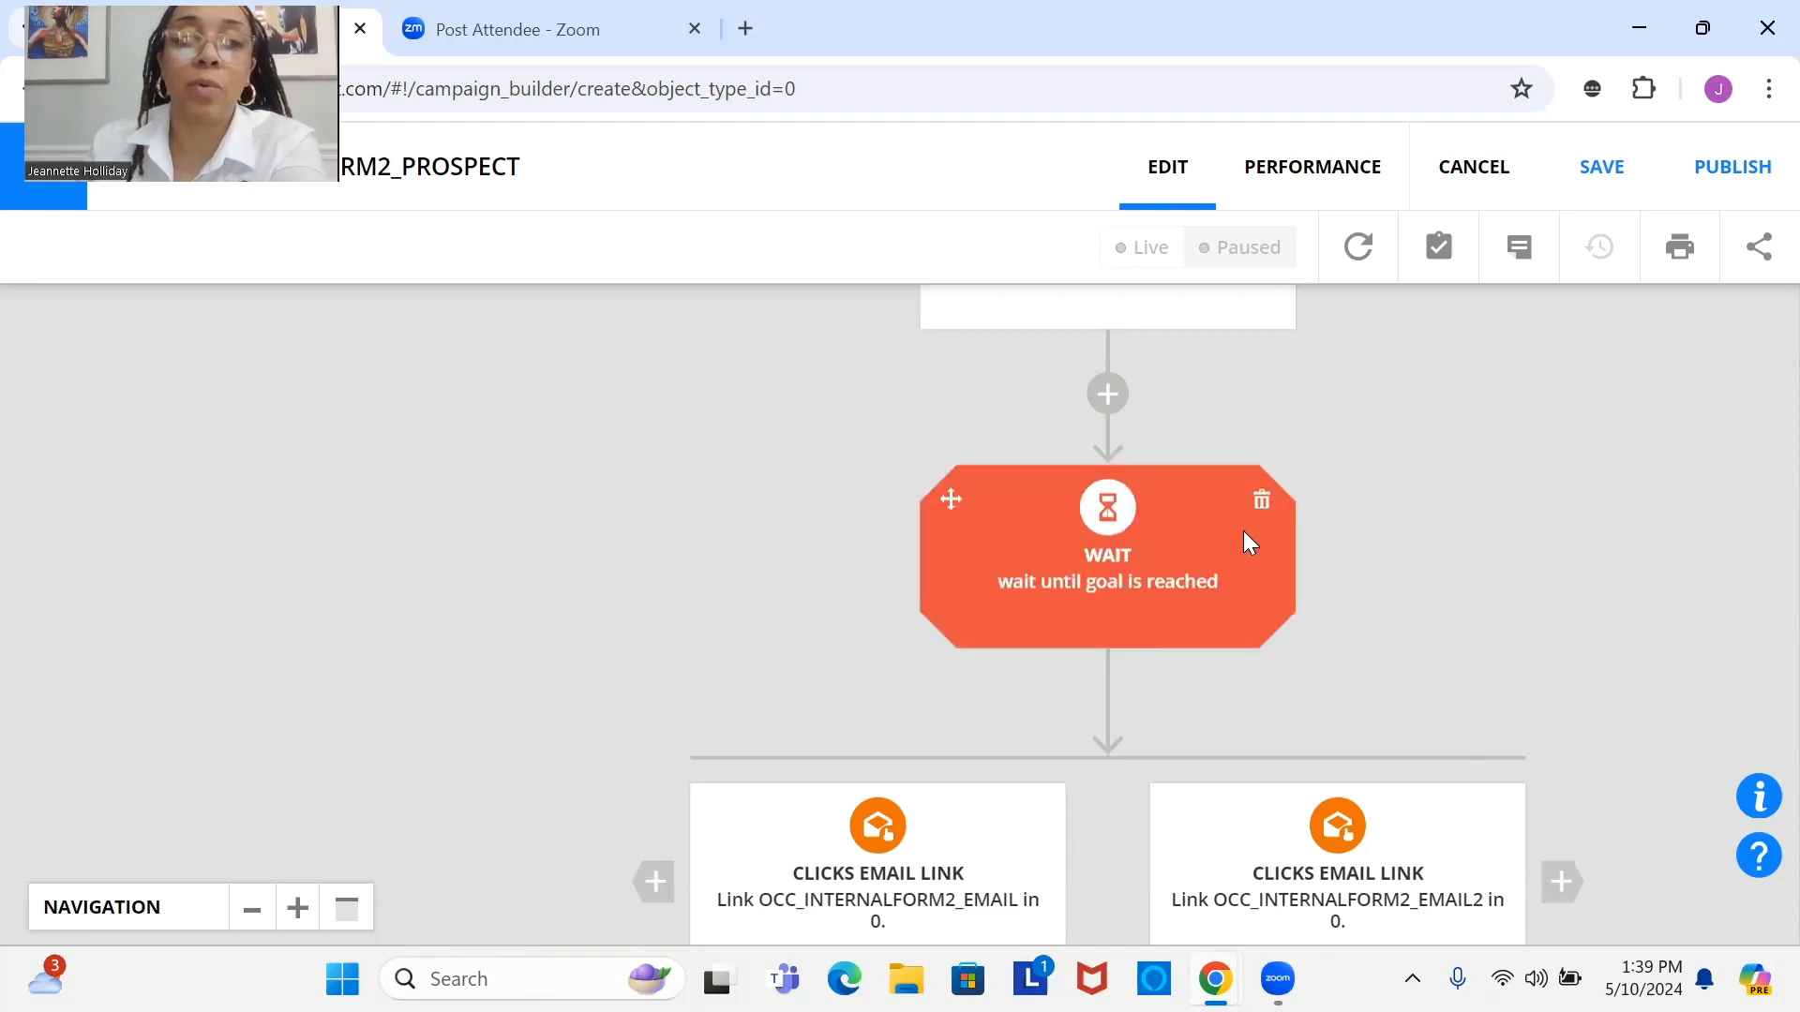
# Step: Set the Wait element below the OCC_INTERNALFORM2_EMAIL2 email to continue when some time passes, after 7 days
pyautogui.click(1087, 564)
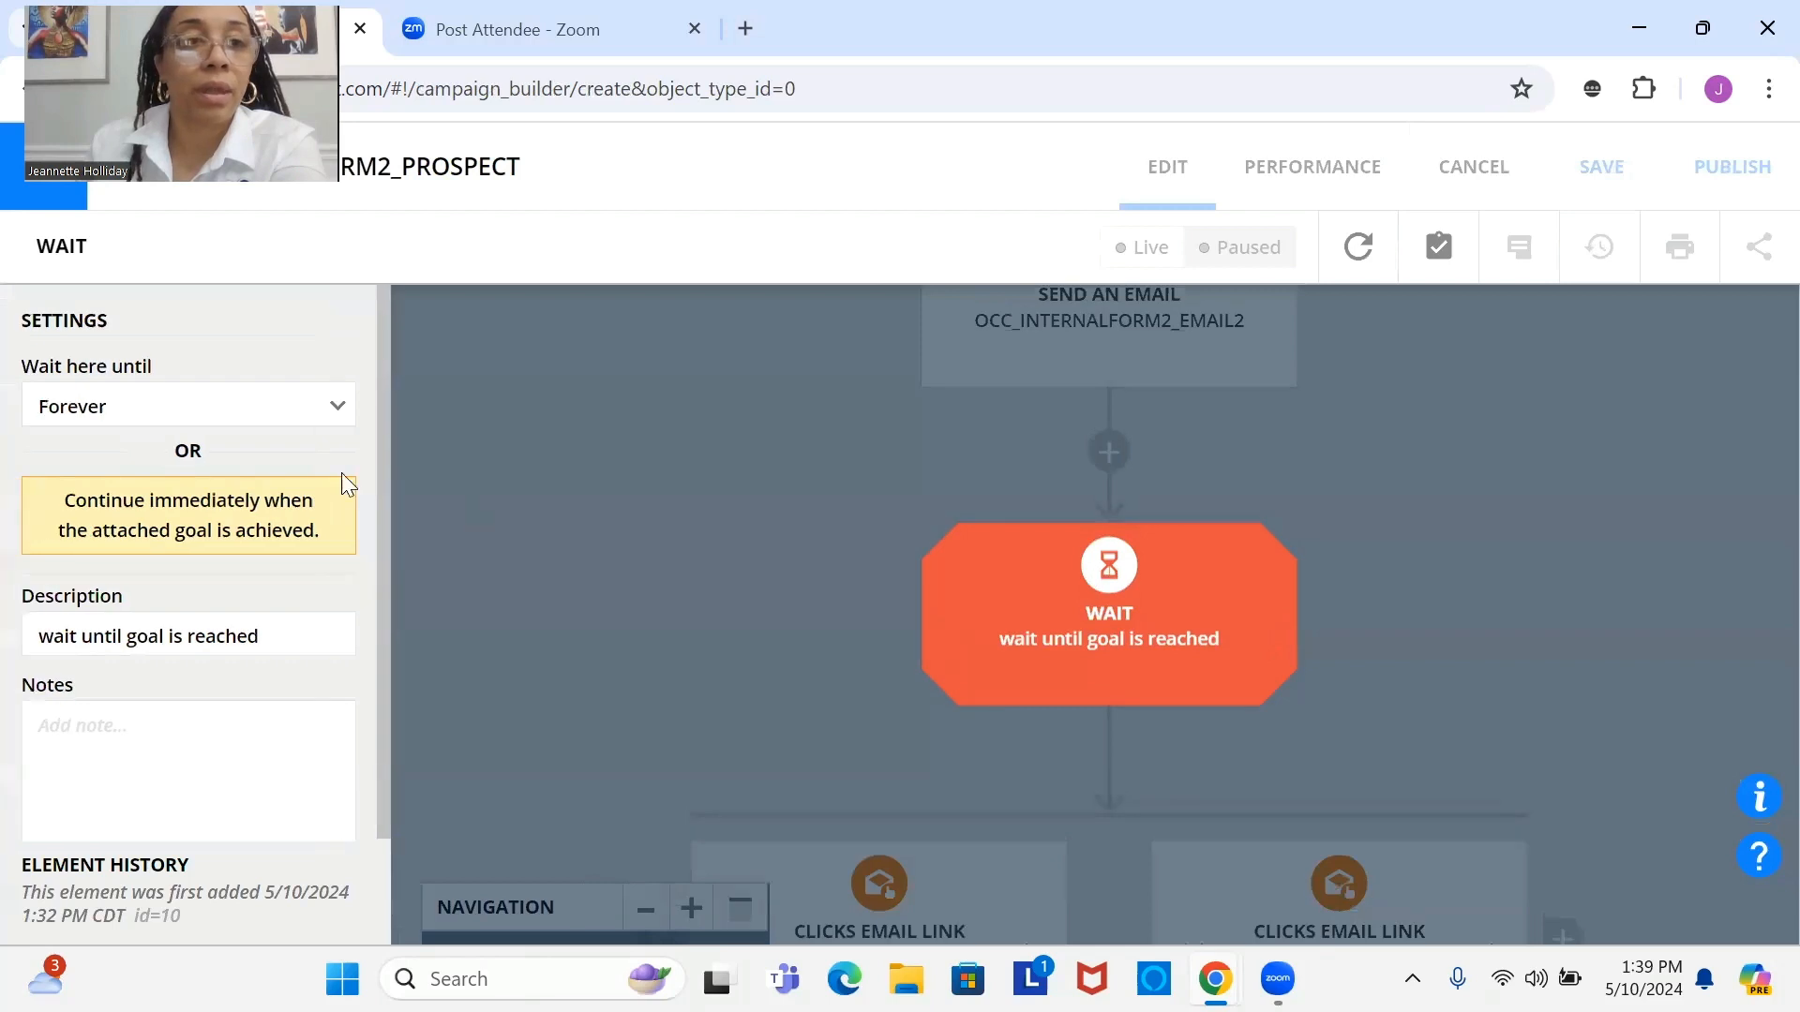
pyautogui.click(285, 414)
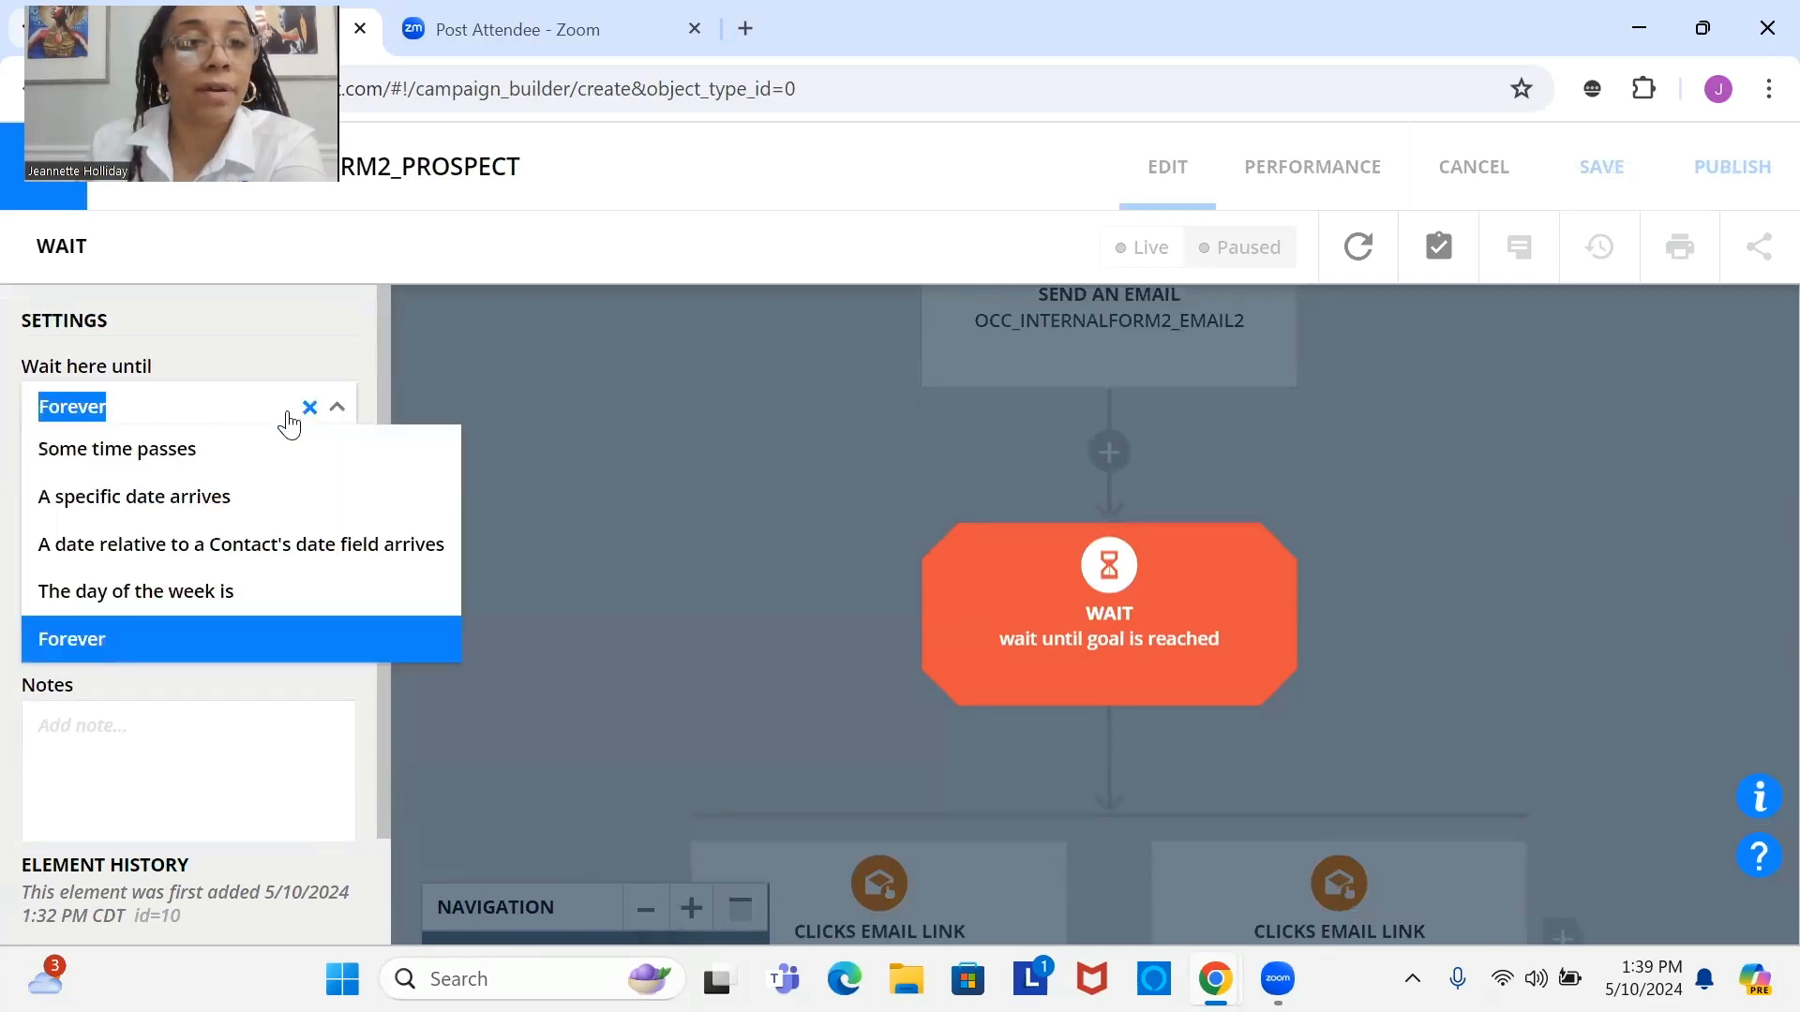
pyautogui.click(289, 448)
pyautogui.click(70, 501)
pyautogui.doubleClick(70, 501)
pyautogui.write('7')
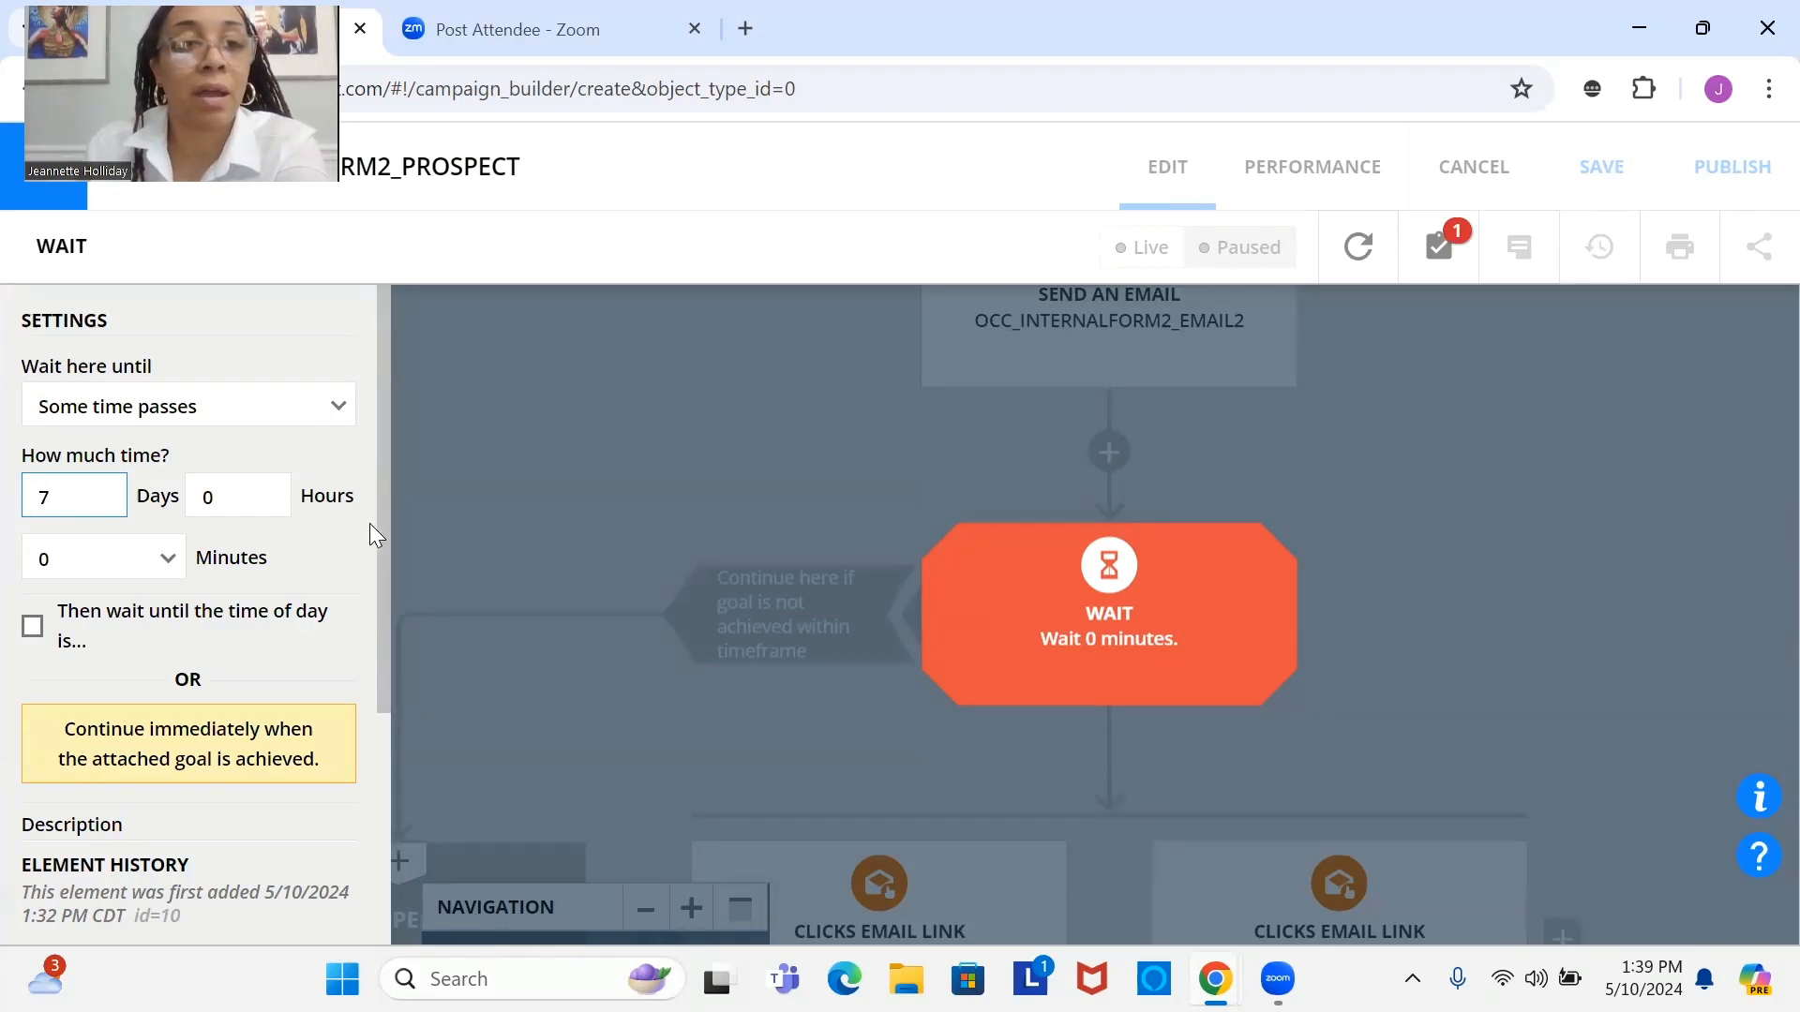
pyautogui.moveTo(380, 516); pyautogui.dragTo(358, 671)
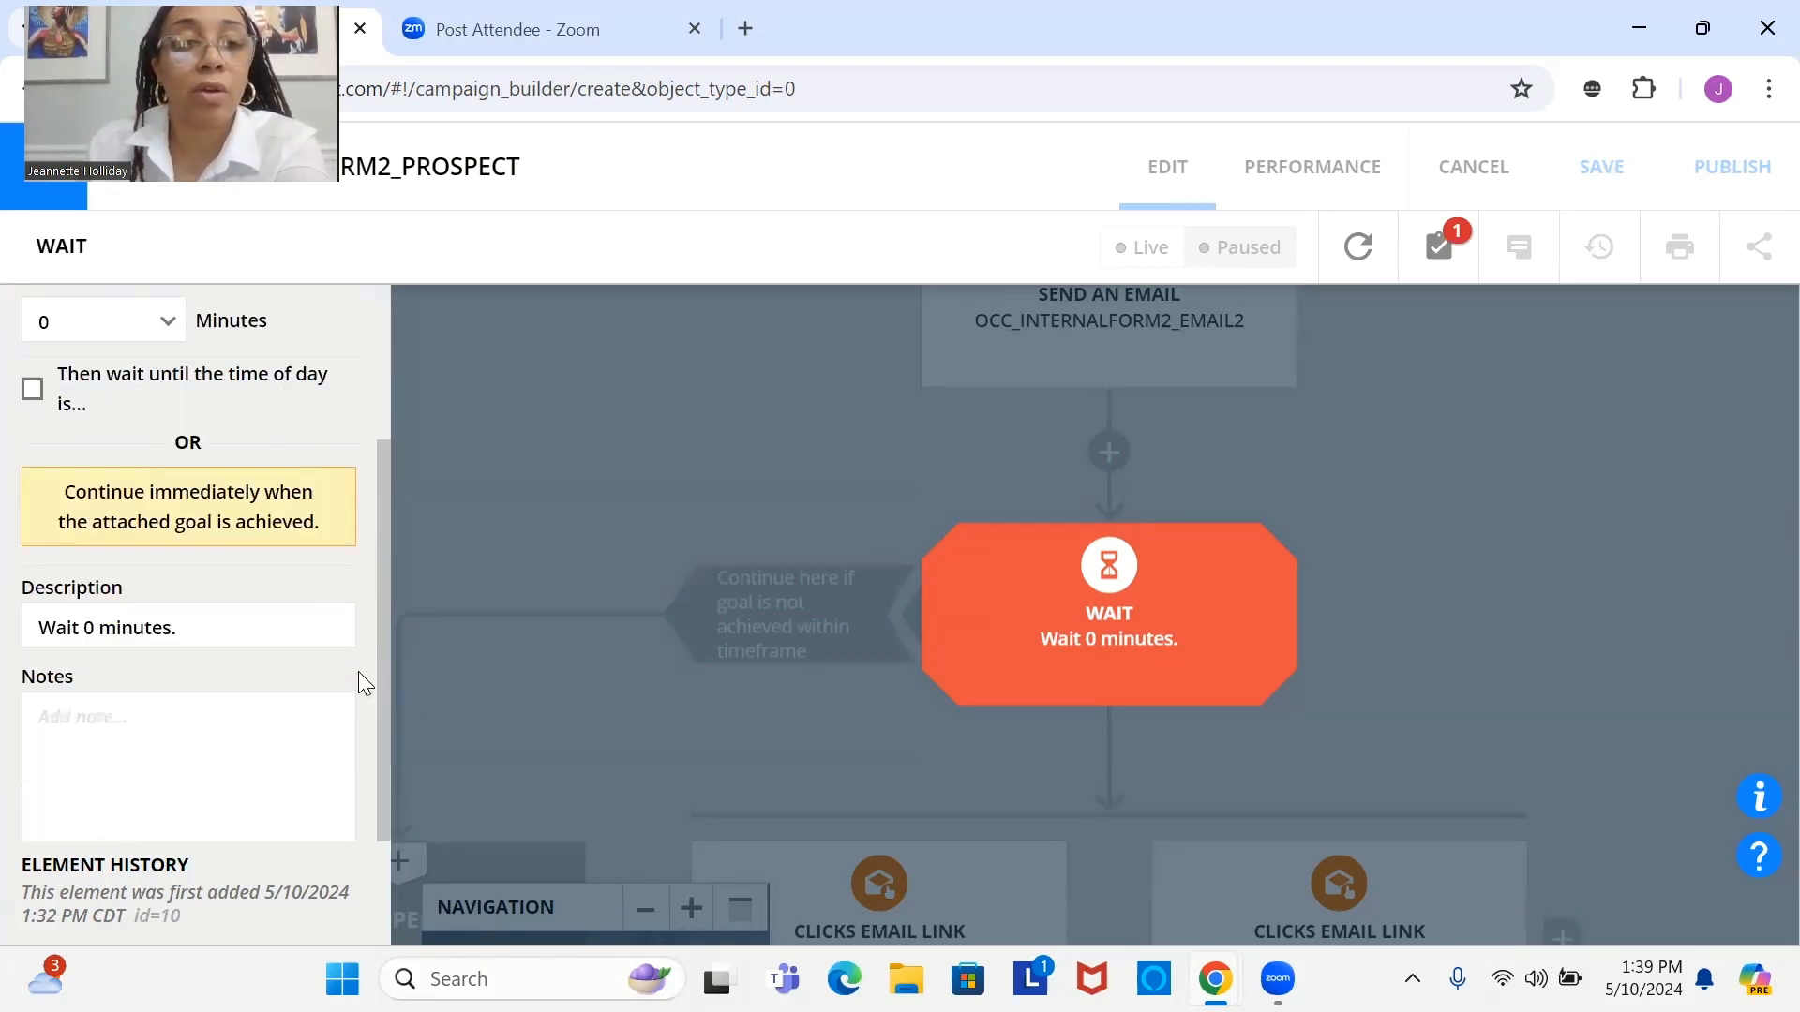
pyautogui.scroll(-1, 389, 707)
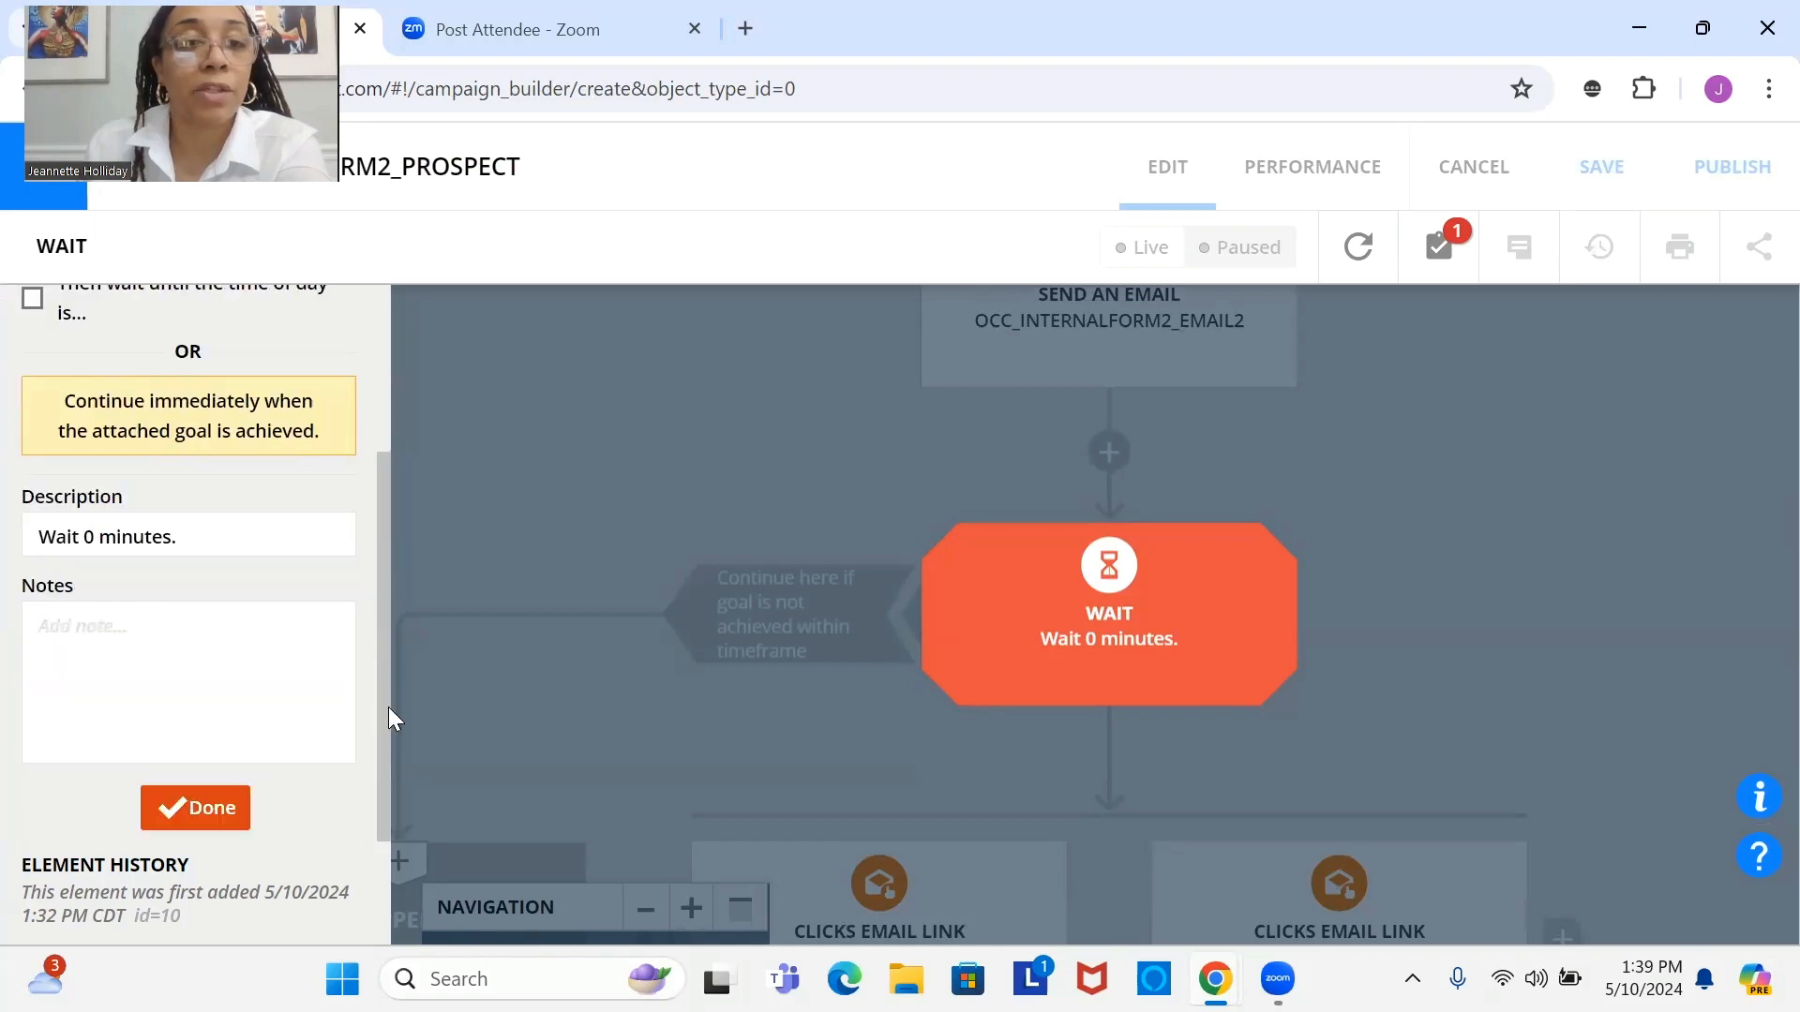
pyautogui.click(207, 788)
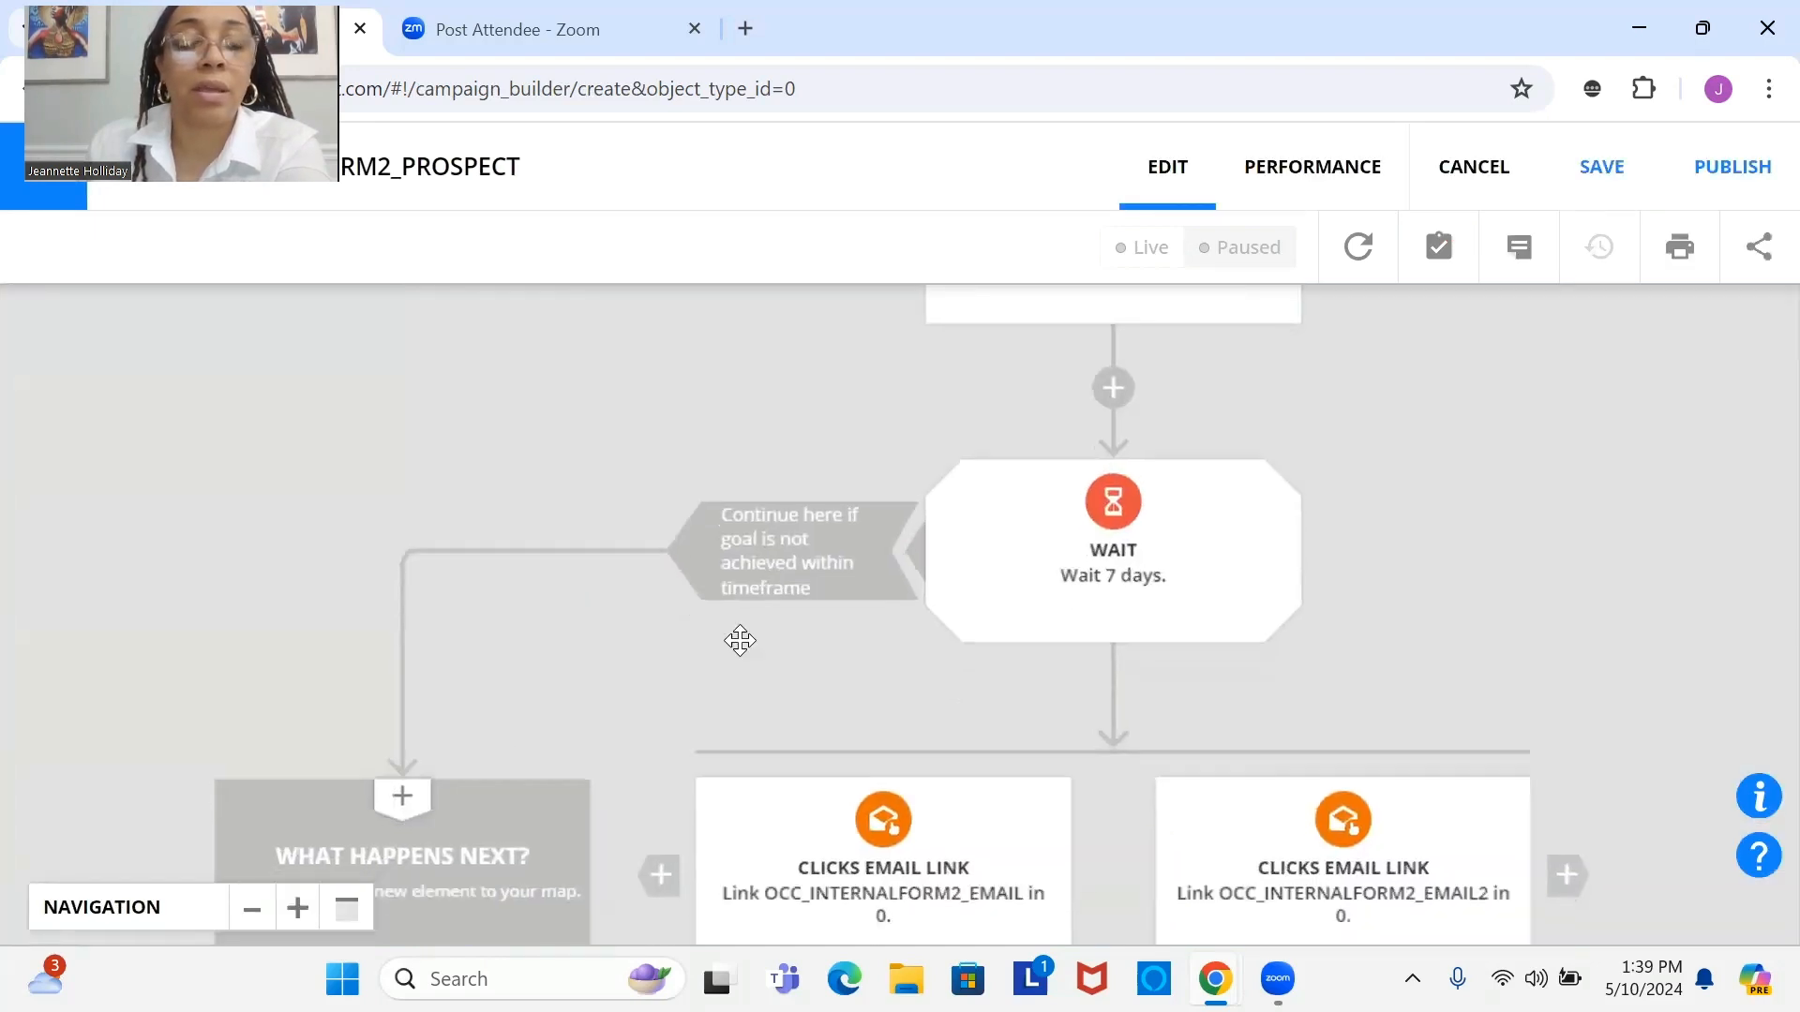
# Step: Add a Change Tags element on the branch for contacts who do not achieve the goal within the wait's timeframe
pyautogui.scroll(-3, 740, 640)
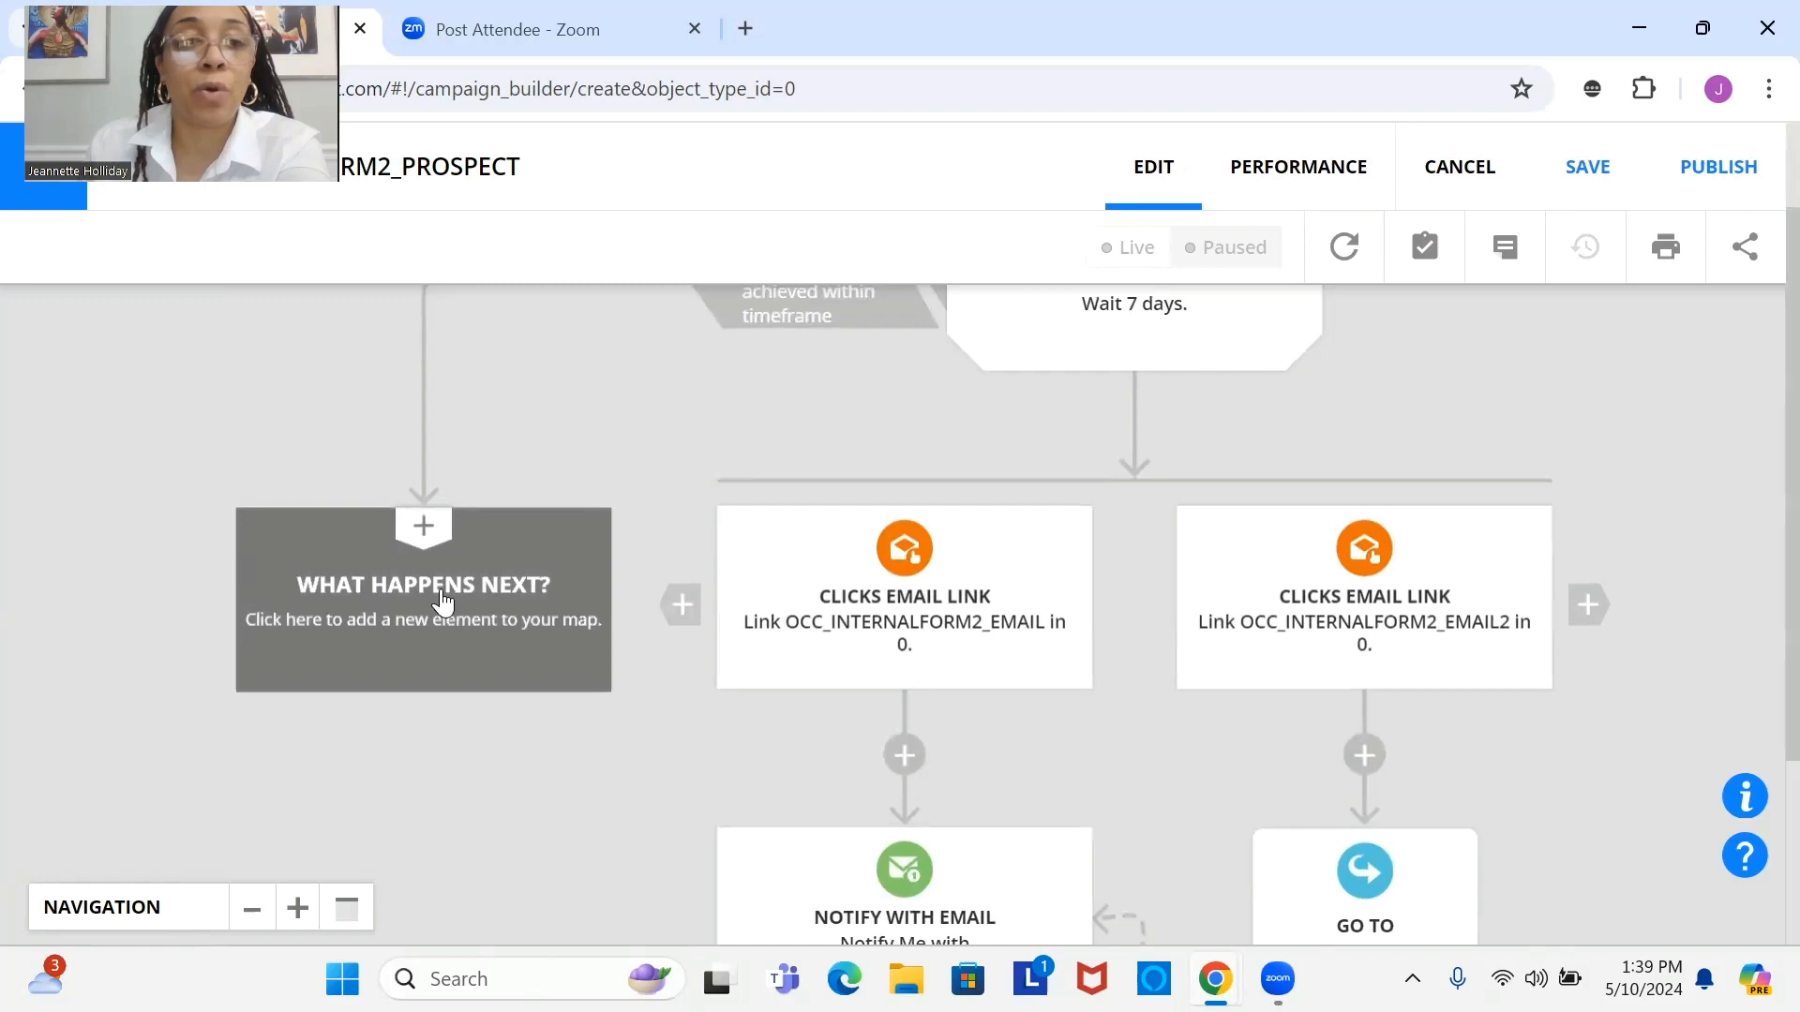
pyautogui.click(442, 600)
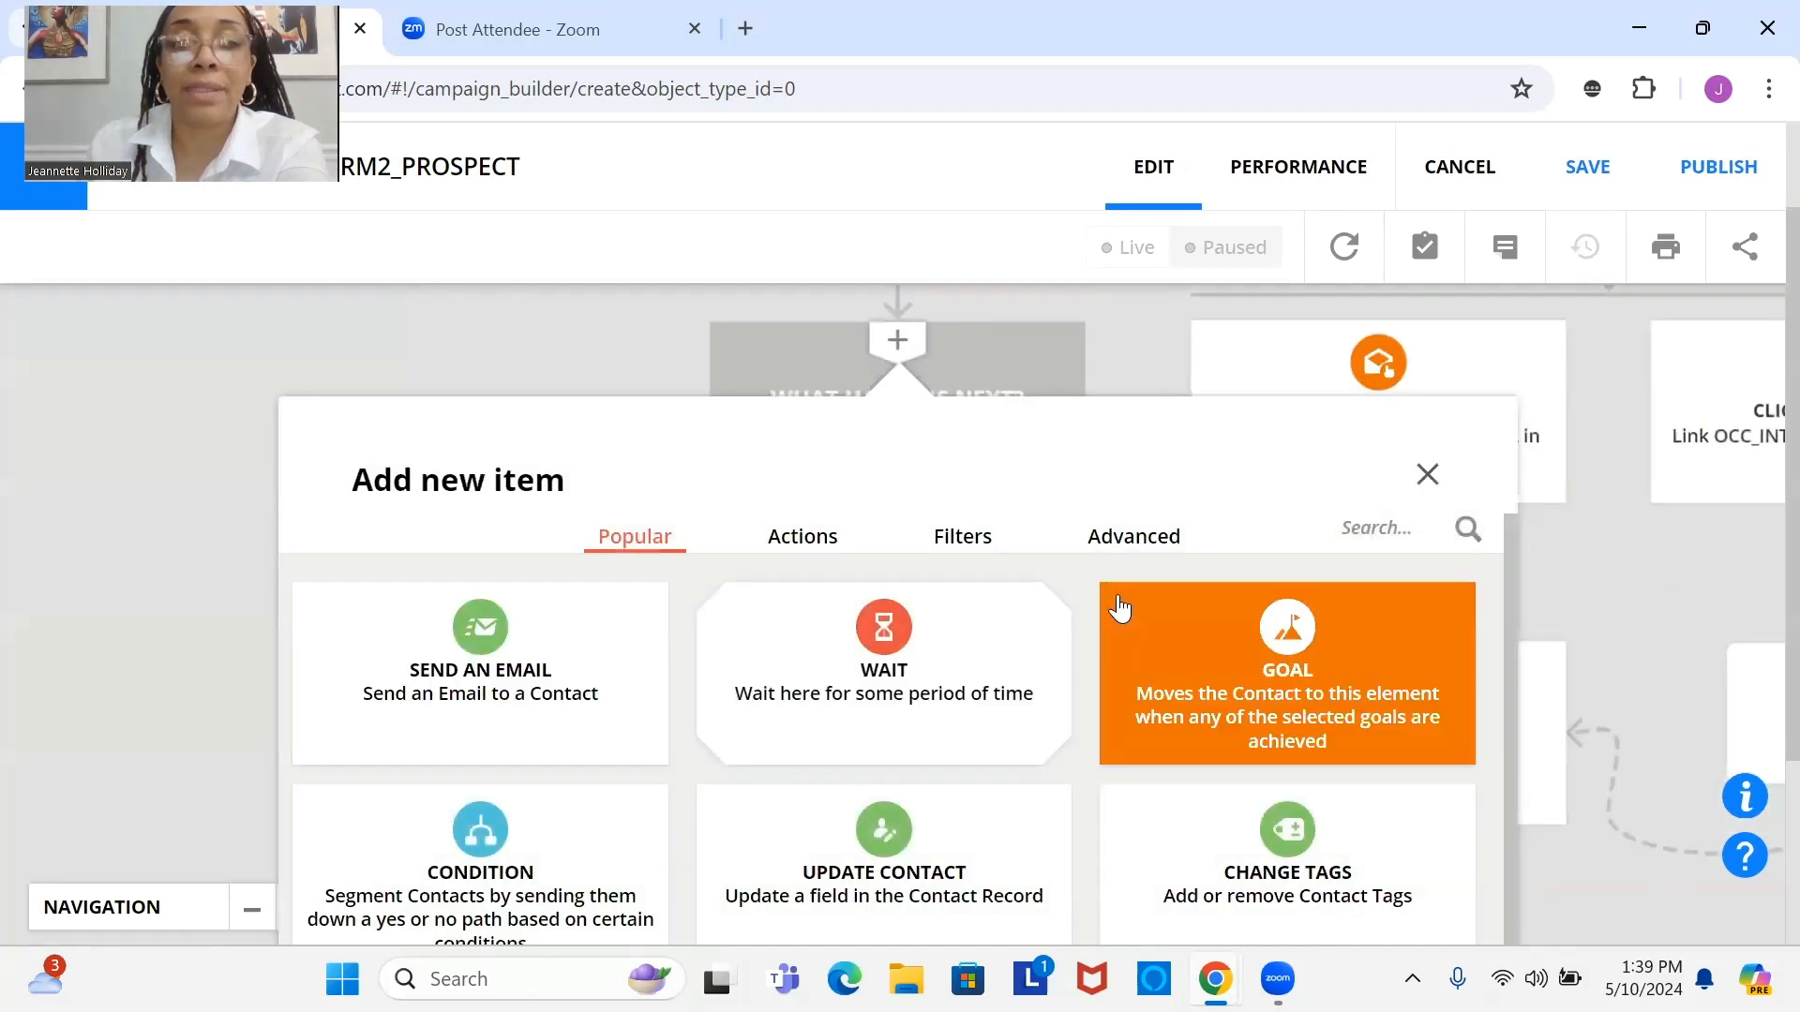
pyautogui.scroll(-2, 1121, 608)
pyautogui.click(1199, 802)
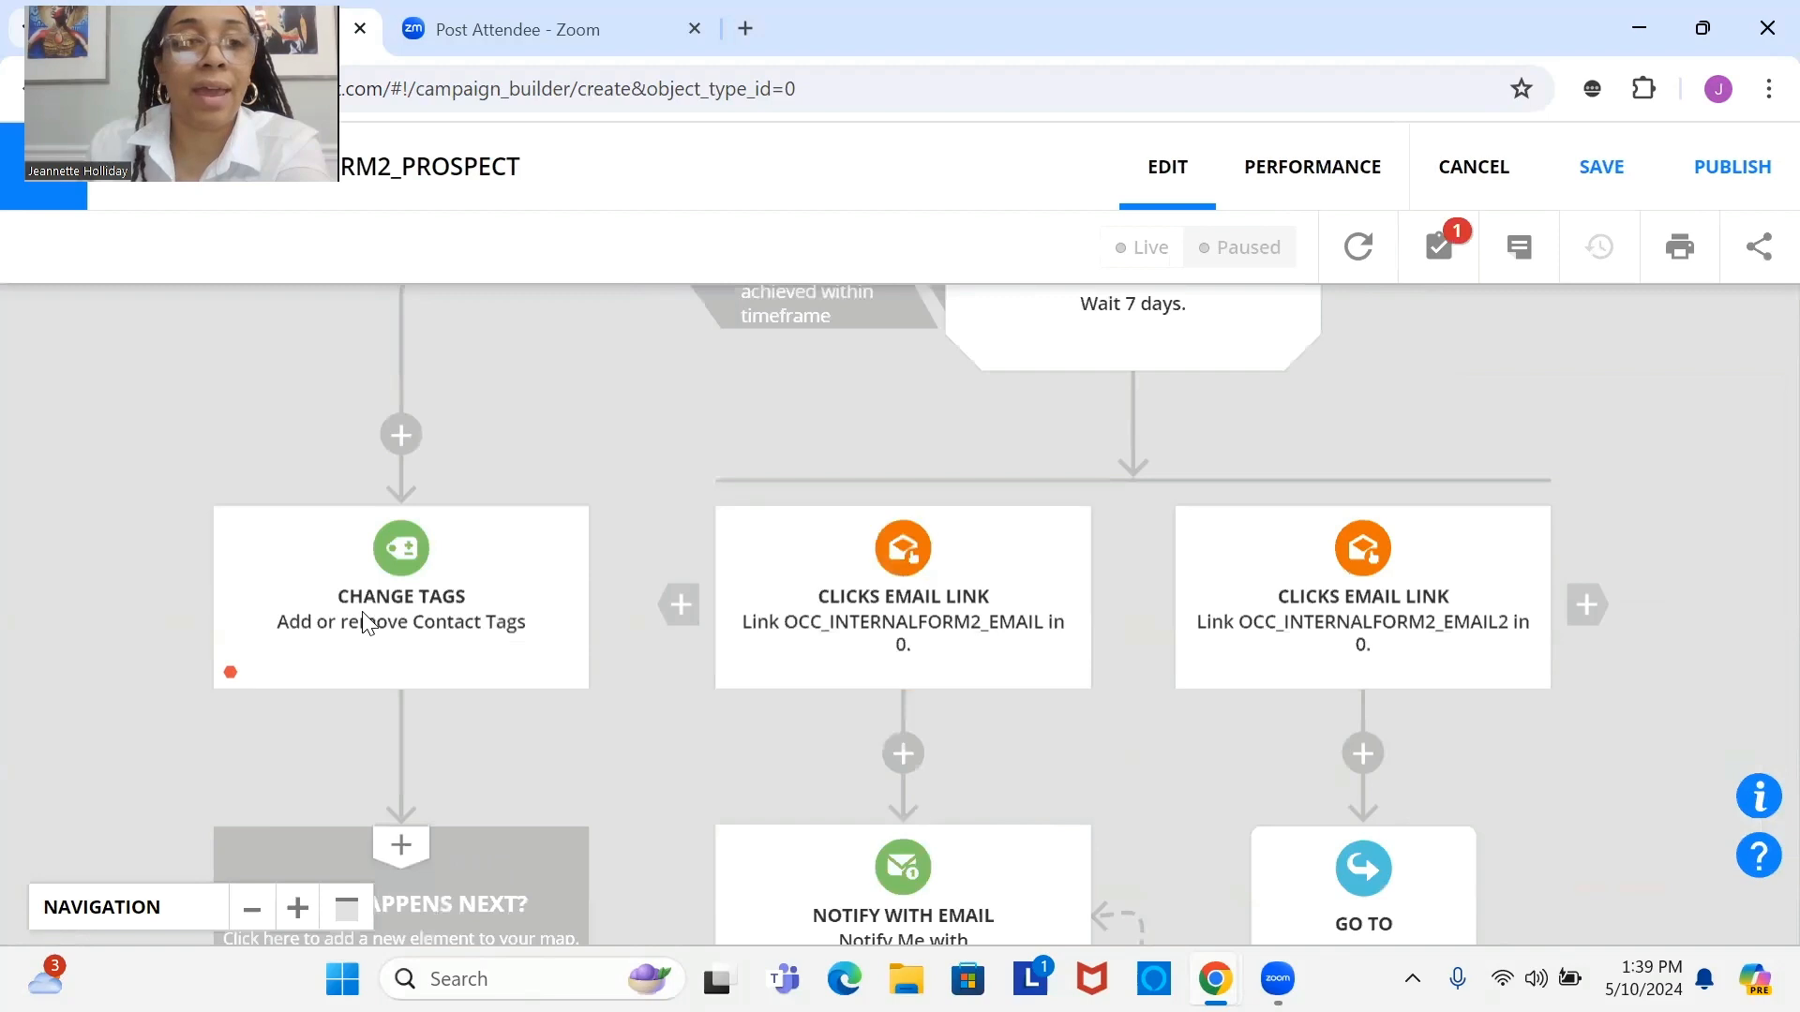
# Step: Configure the Change Tags element to add the existing "non-responsive" tag to contacts
pyautogui.click(364, 613)
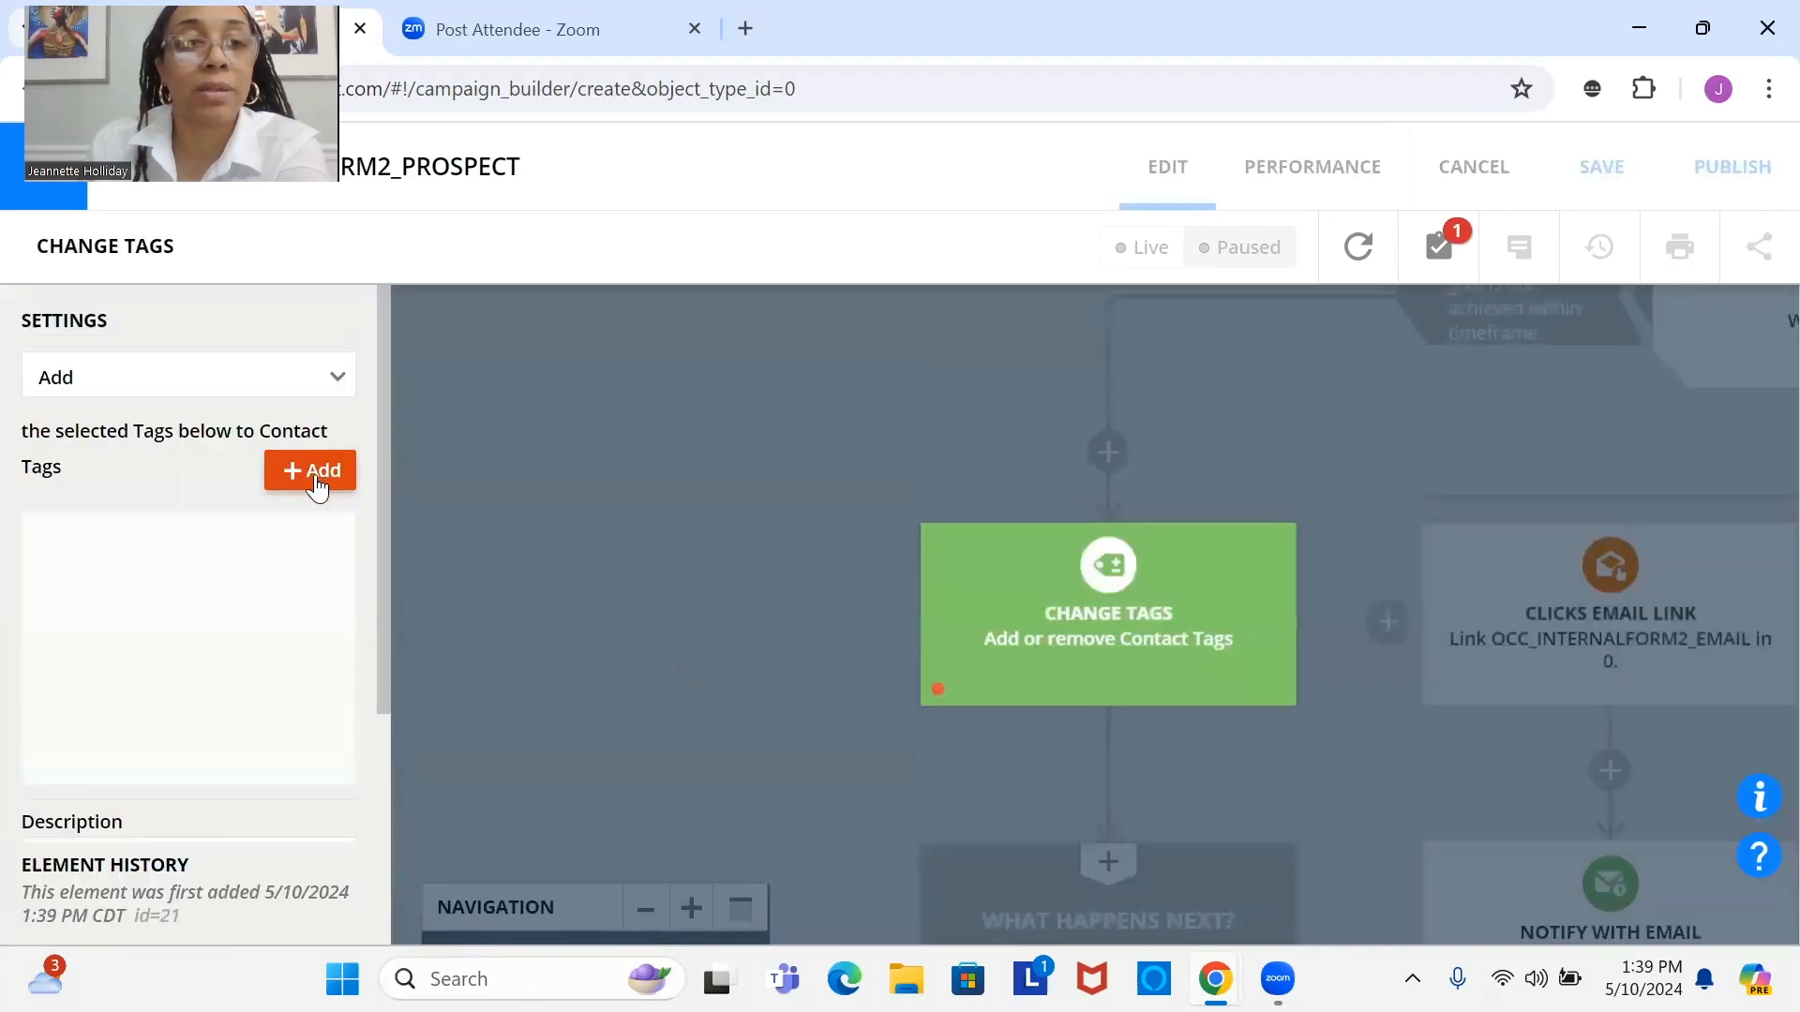
pyautogui.click(313, 482)
pyautogui.write('non')
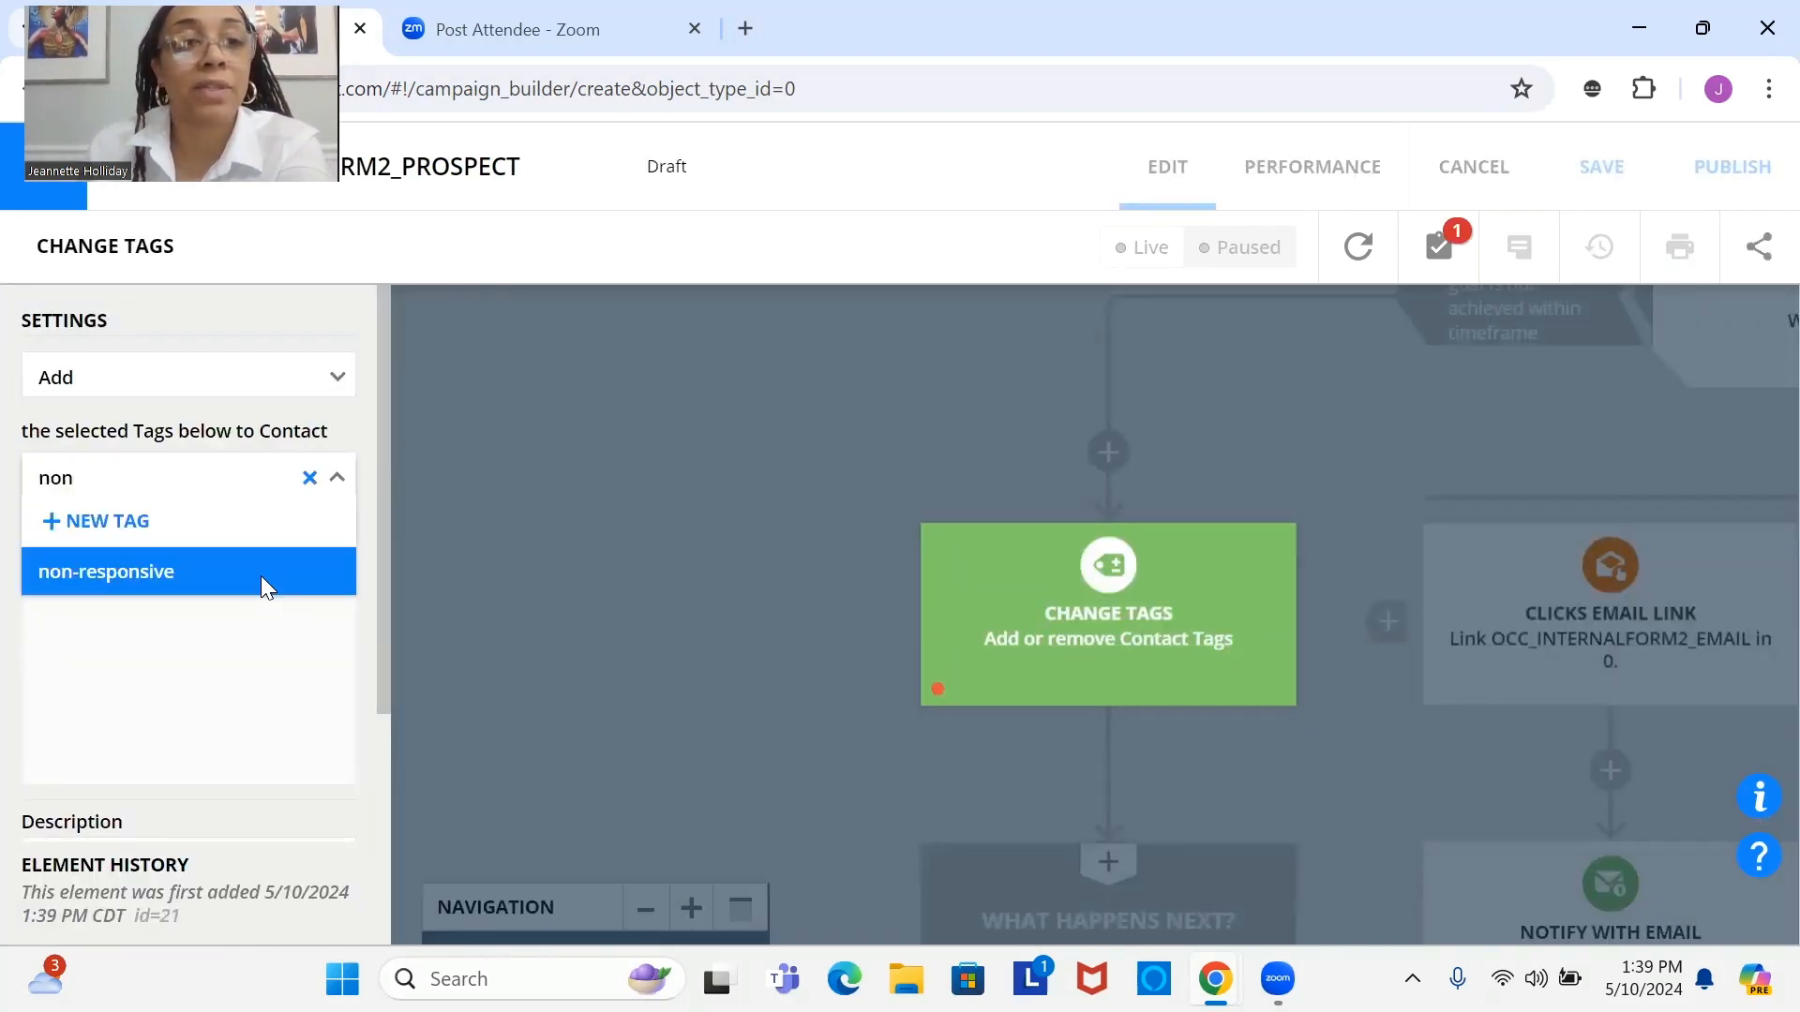
pyautogui.click(261, 575)
pyautogui.moveTo(388, 683); pyautogui.dragTo(390, 867)
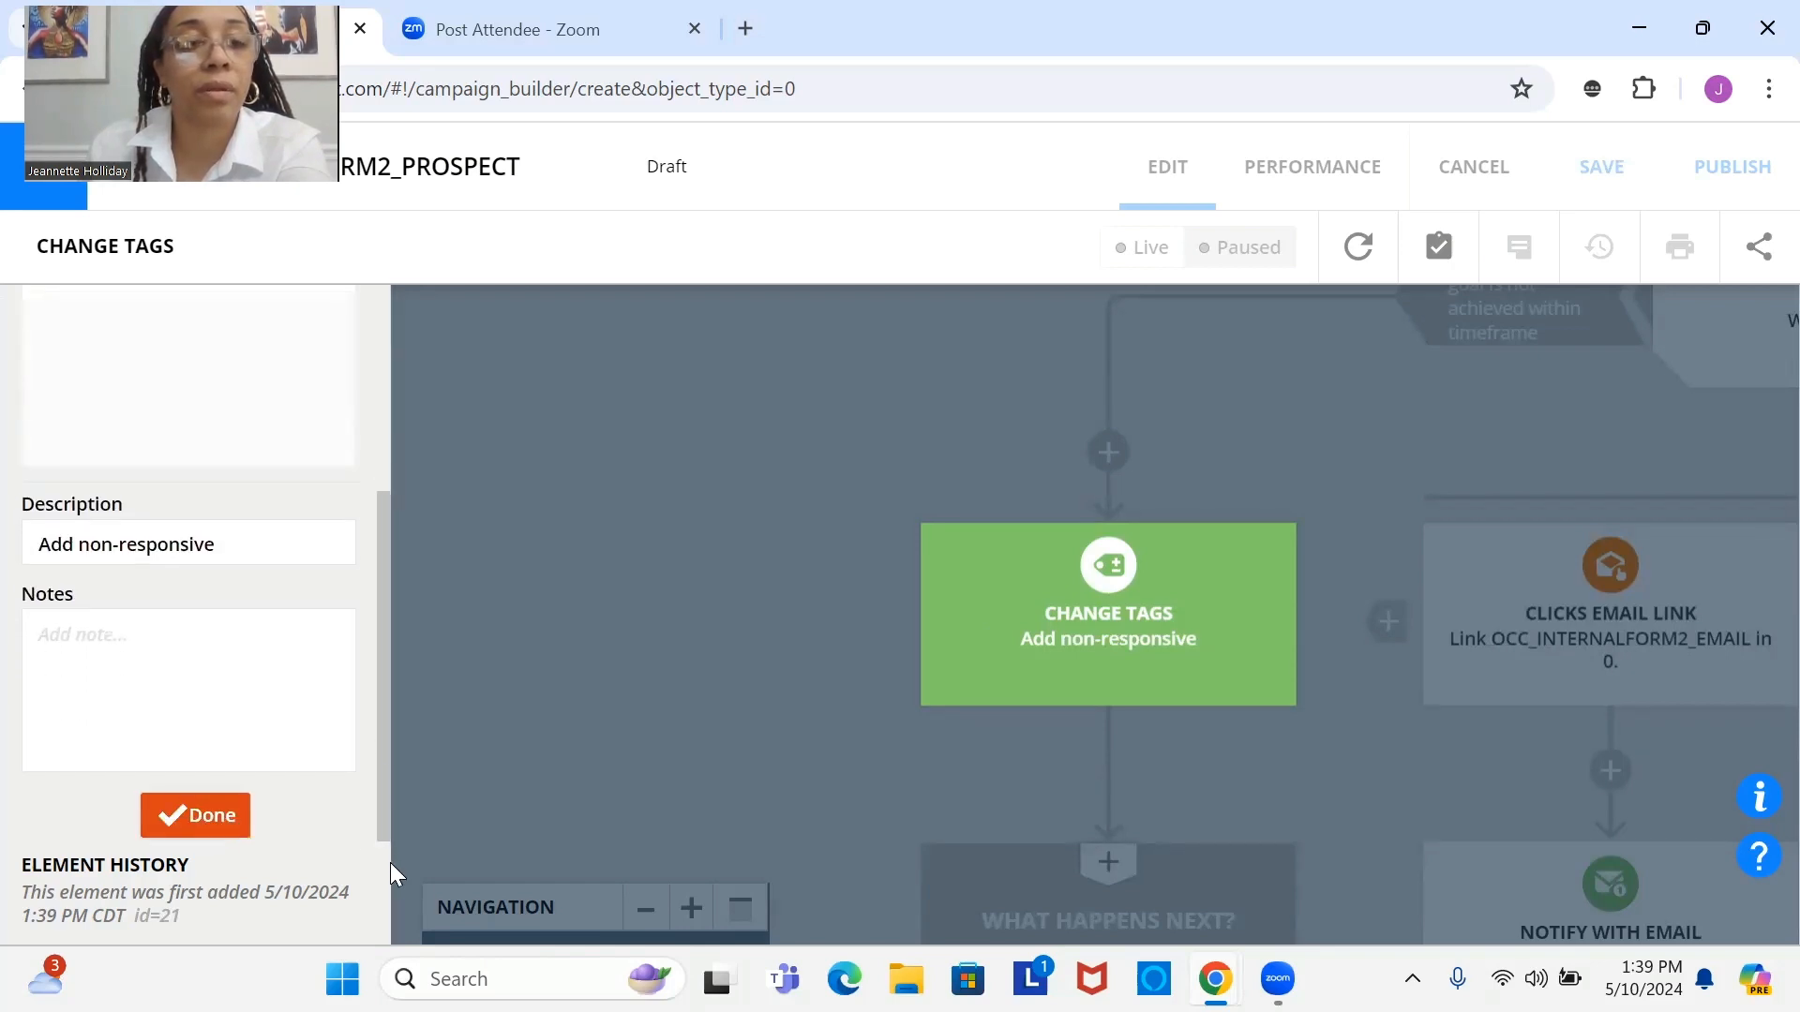
pyautogui.click(480, 824)
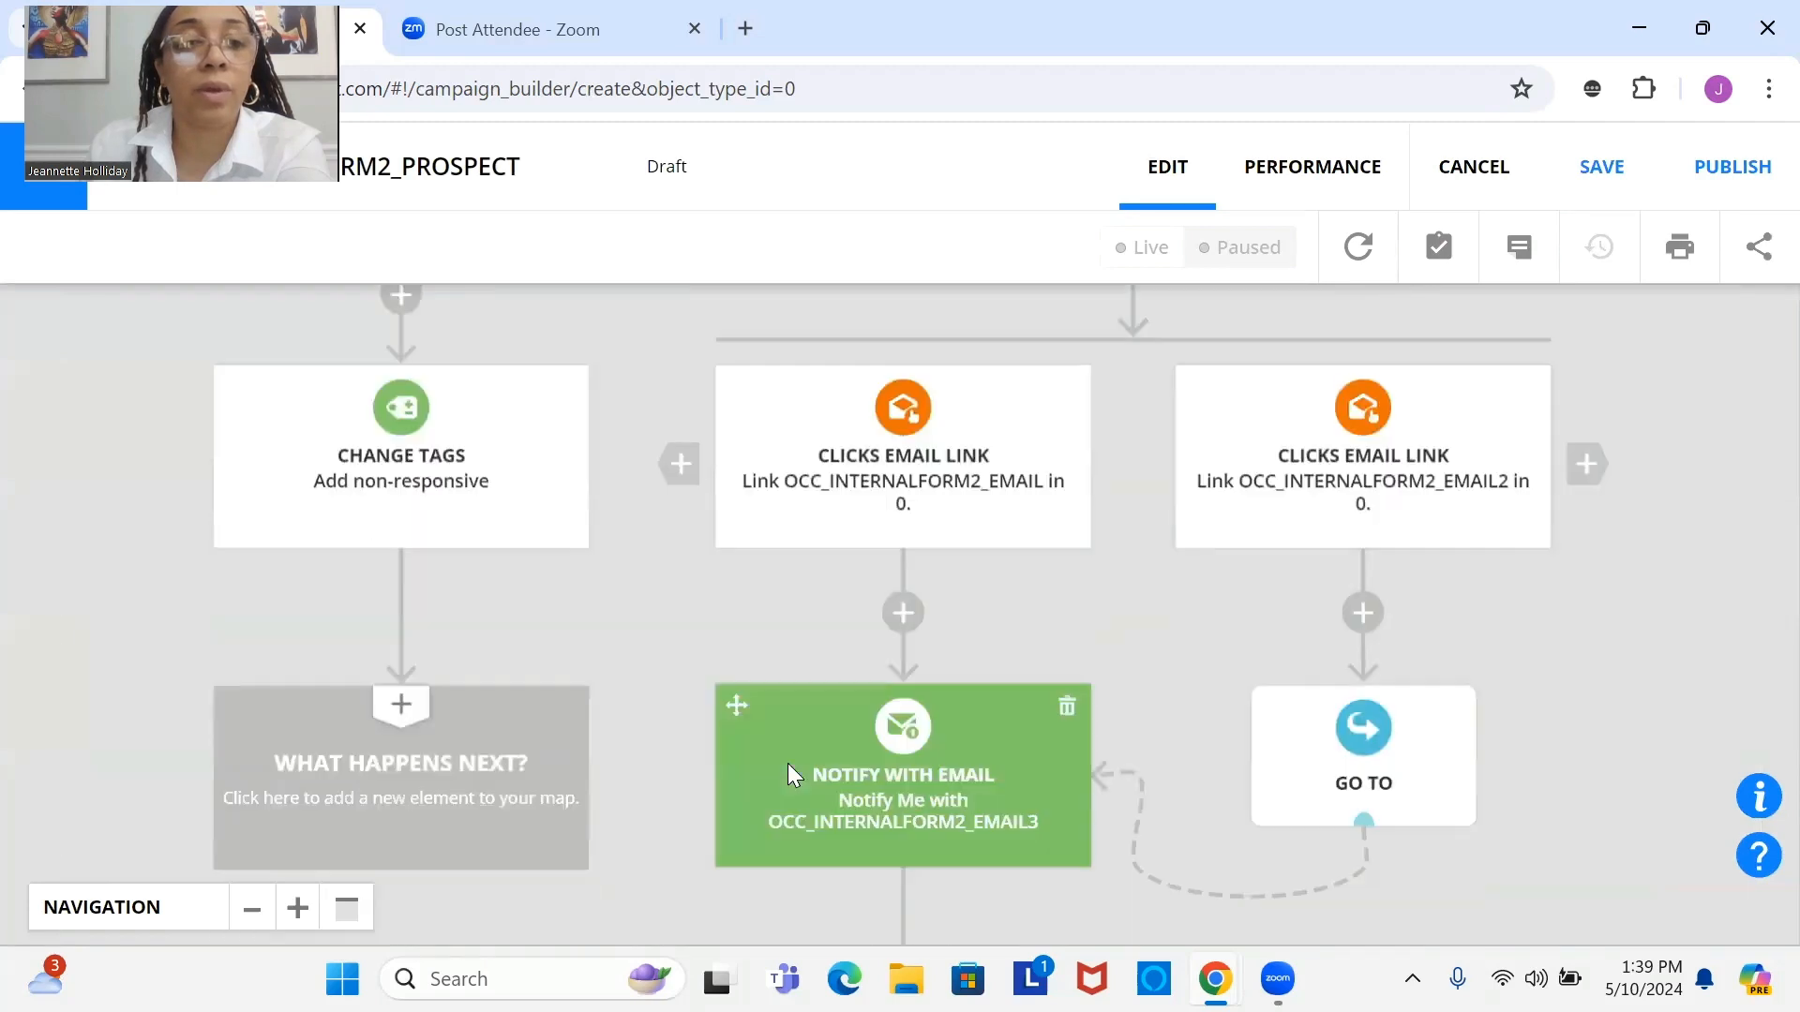
# Step: Add an End element below the Change Tags element that adds the non-responsive tag, and set it to Exit
pyautogui.scroll(-3, 610, 667)
pyautogui.click(406, 562)
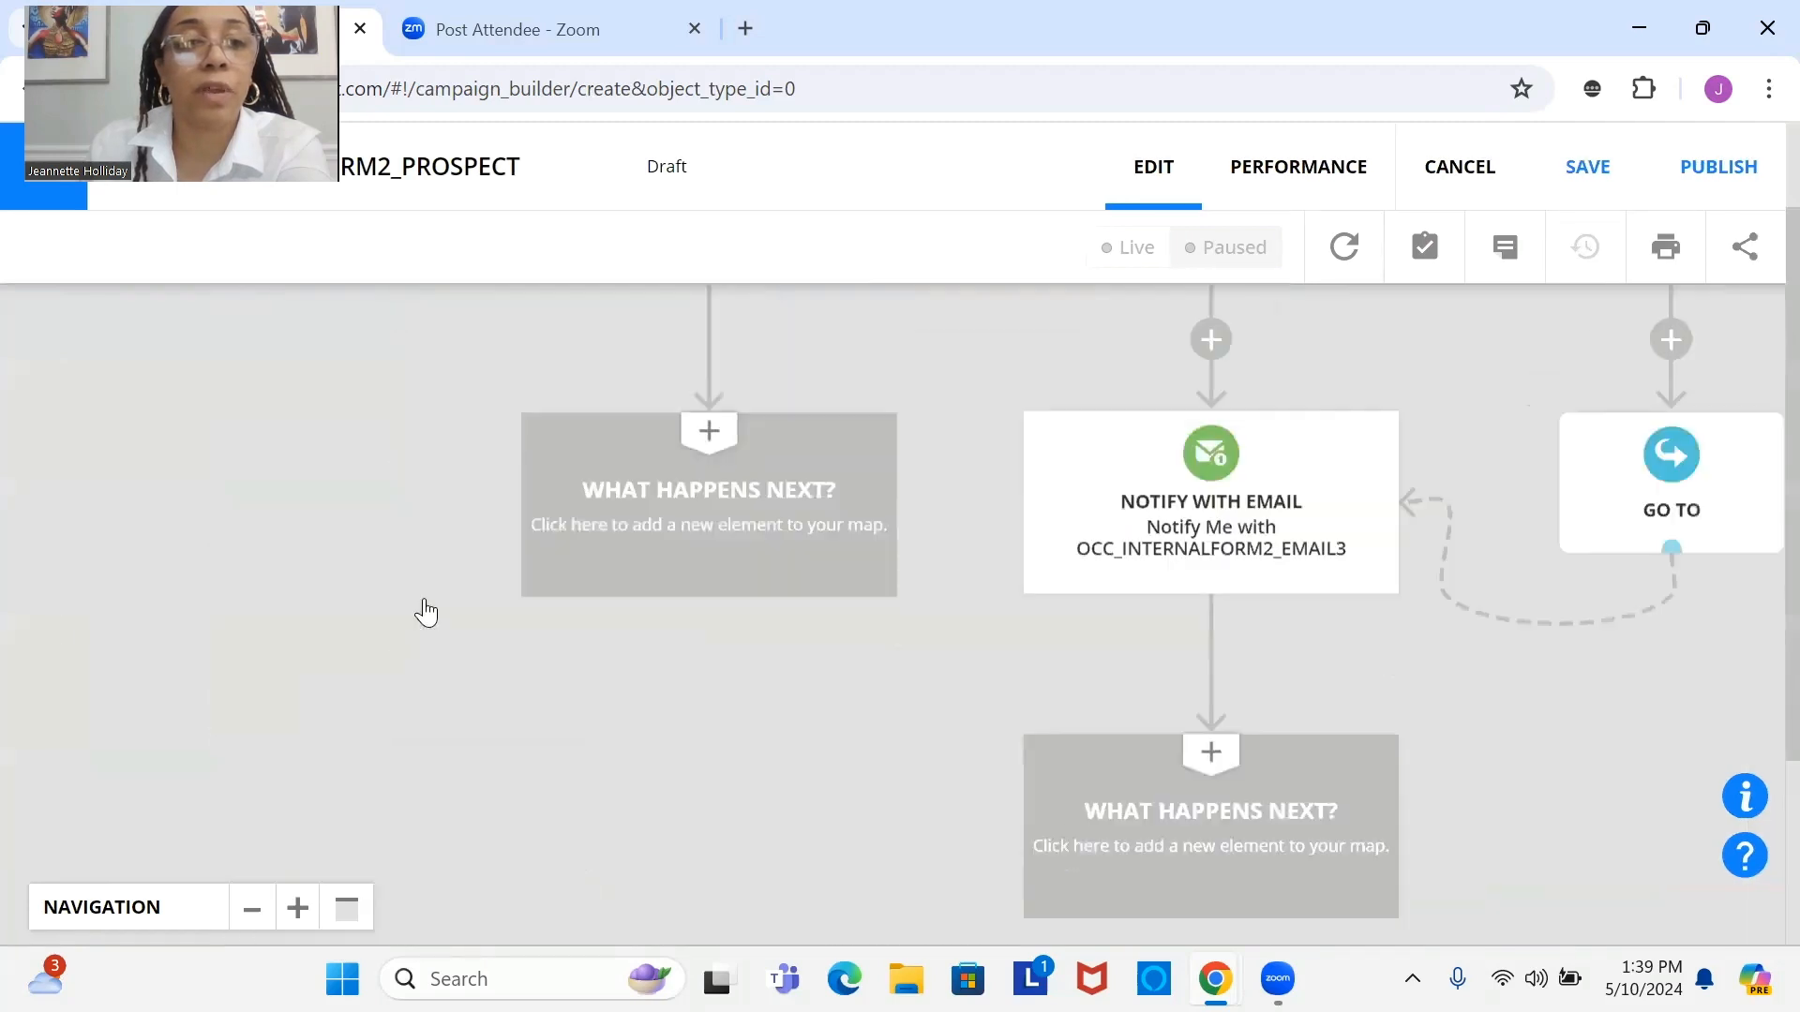
pyautogui.scroll(-5, 1060, 767)
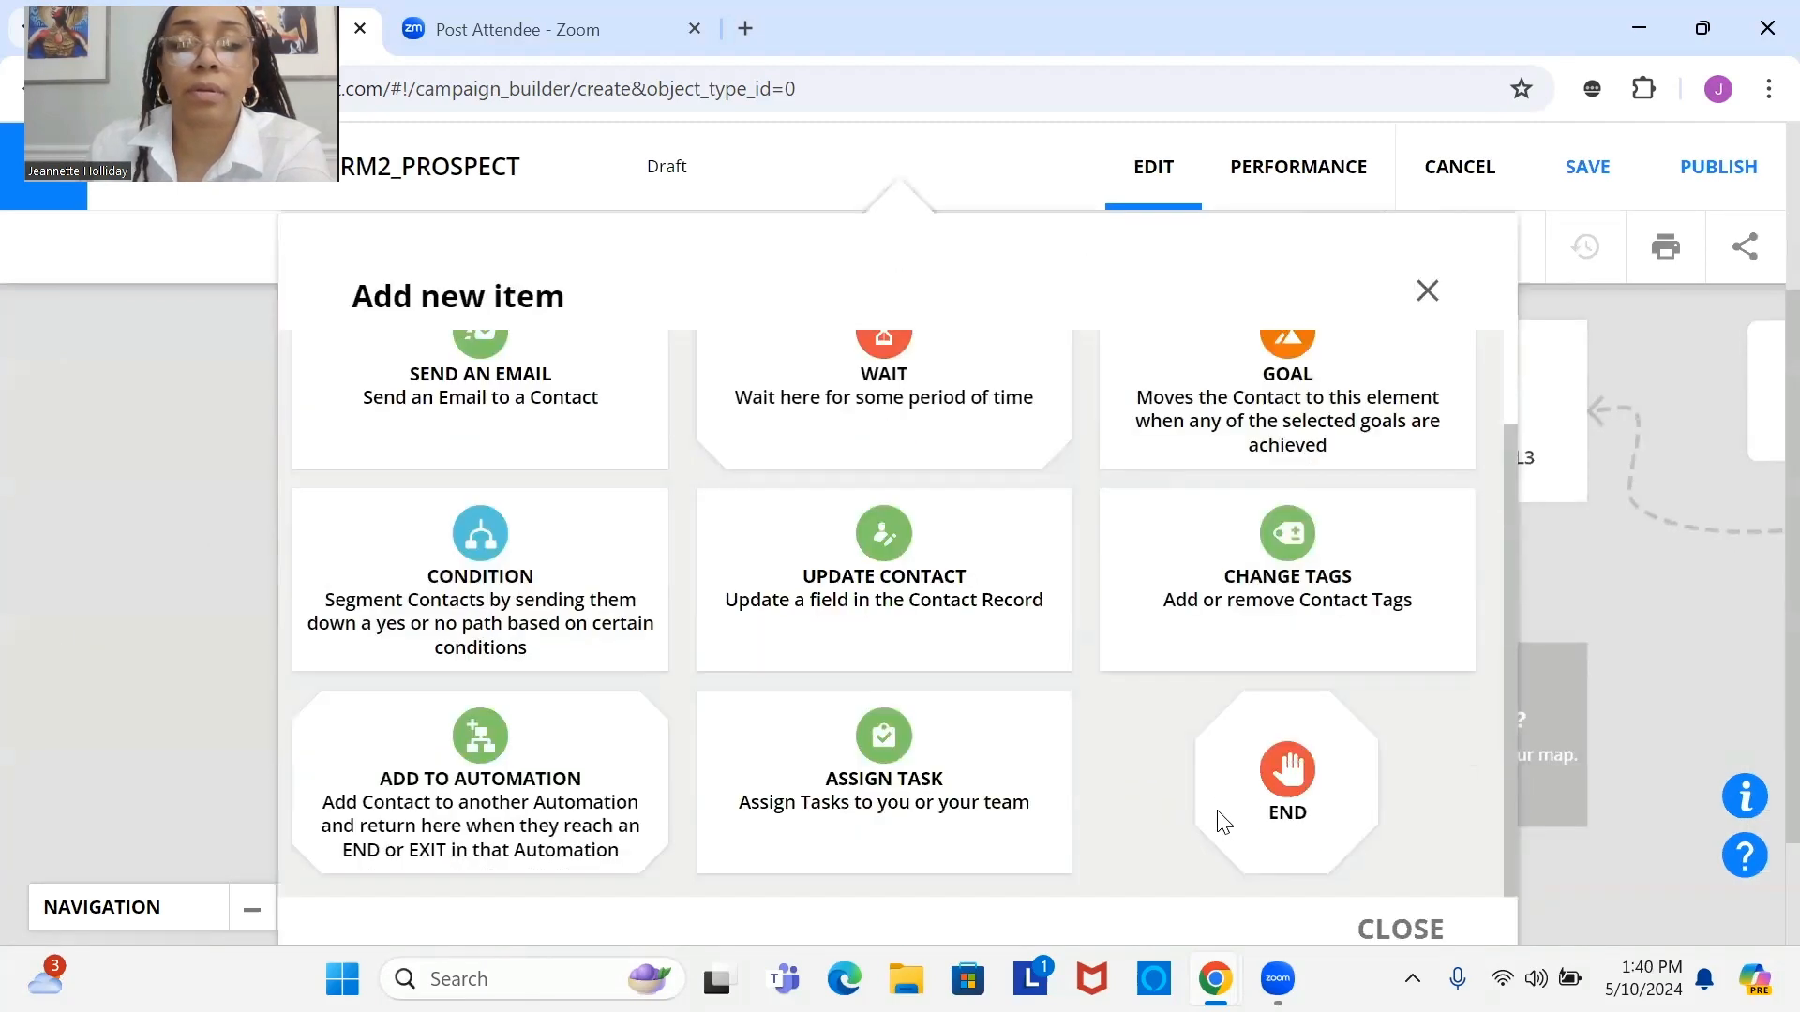
pyautogui.click(1253, 784)
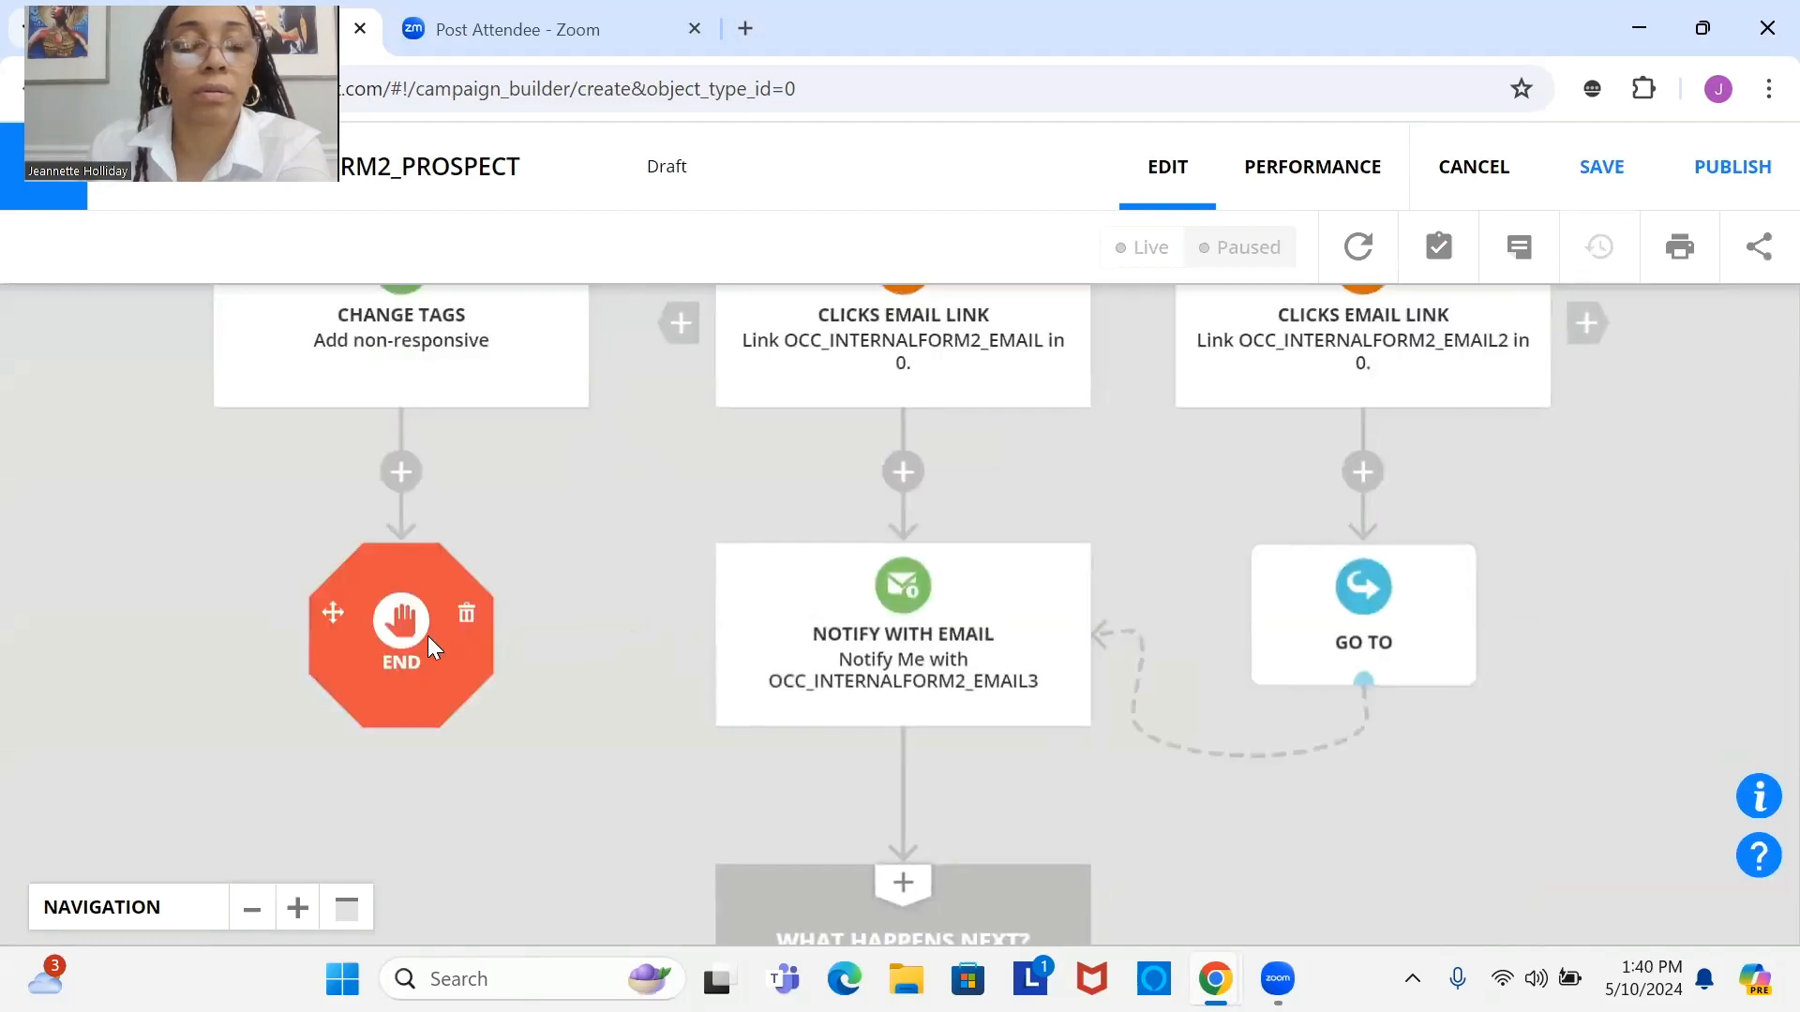
pyautogui.click(429, 596)
pyautogui.click(322, 393)
pyautogui.click(208, 692)
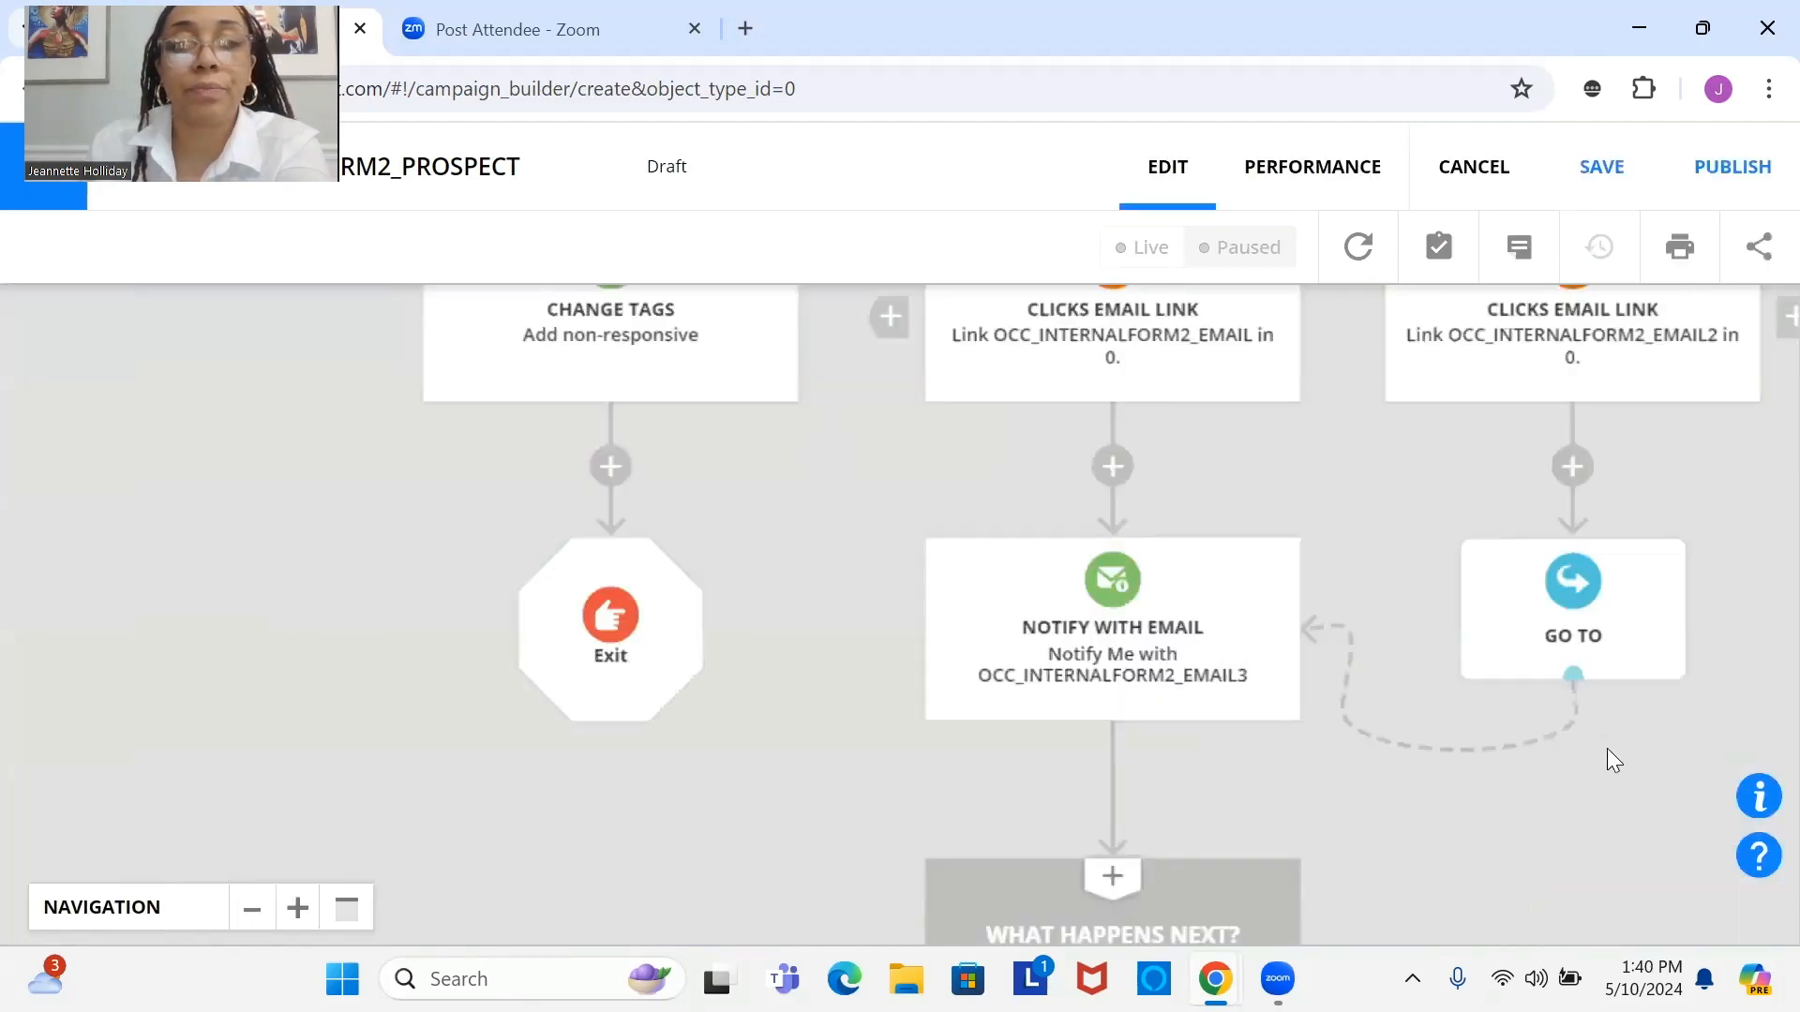
pyautogui.moveTo(838, 665); pyautogui.dragTo(818, 461)
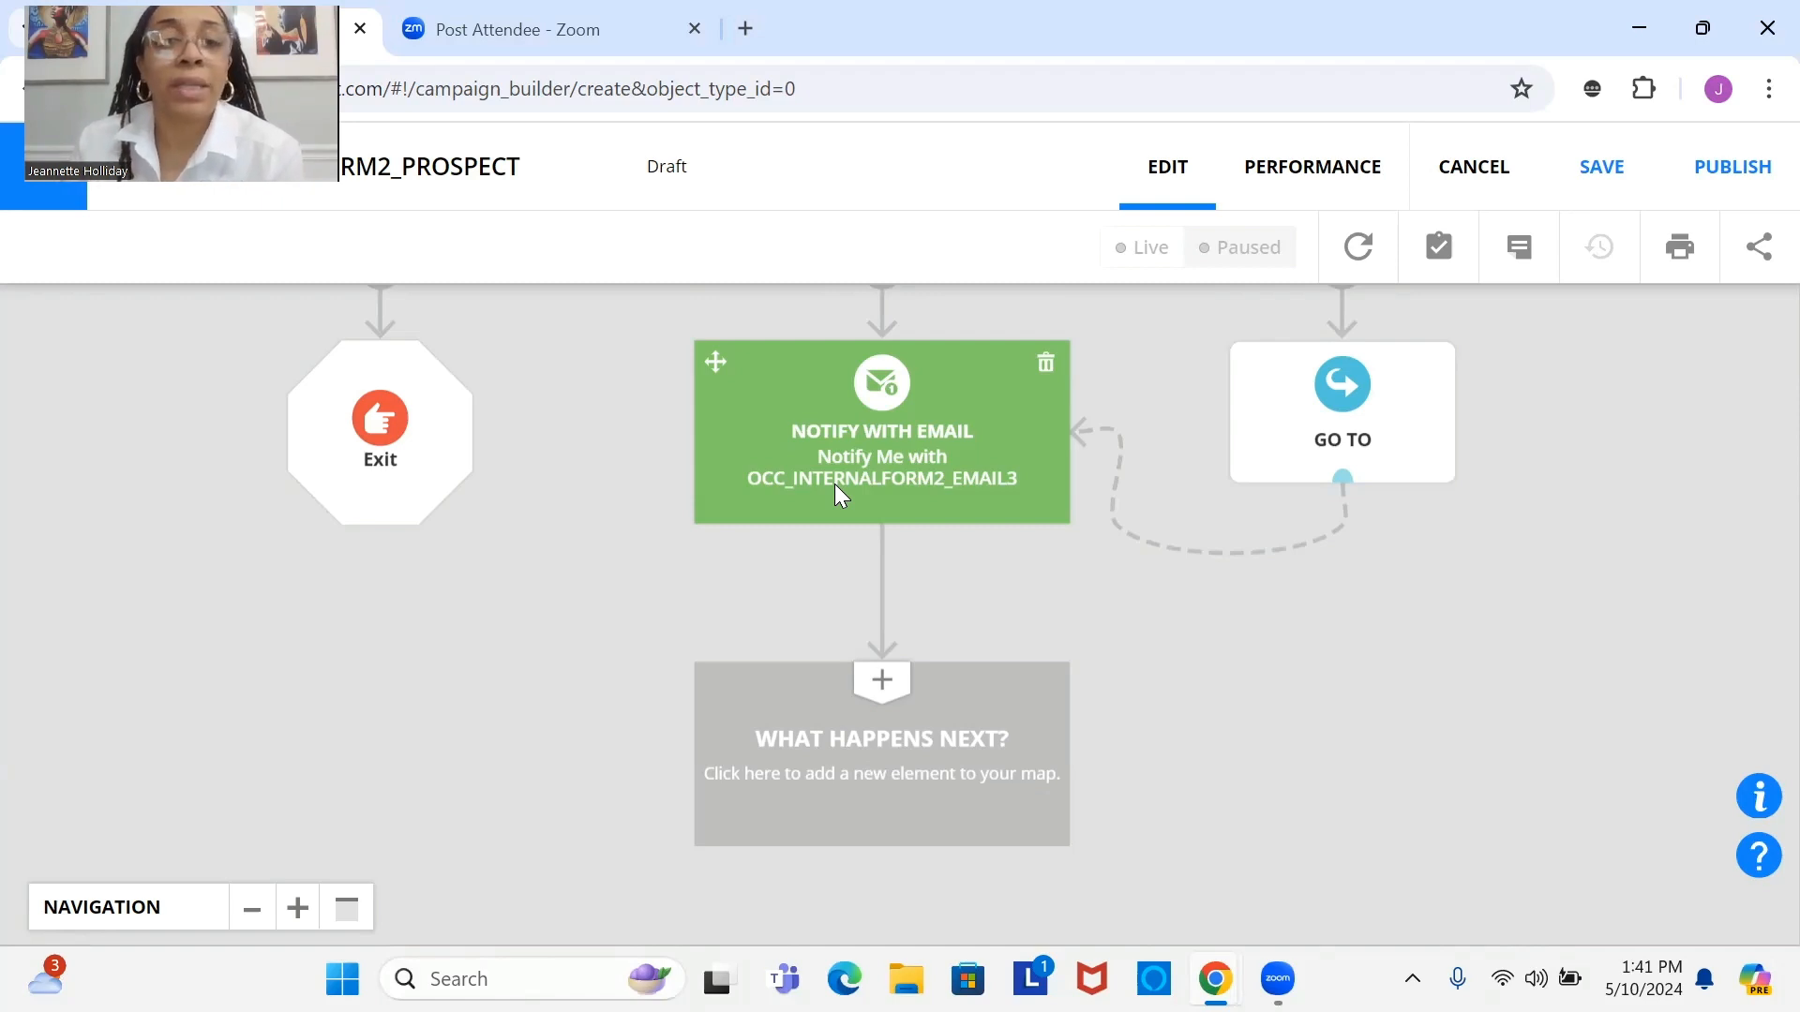
pyautogui.click(900, 715)
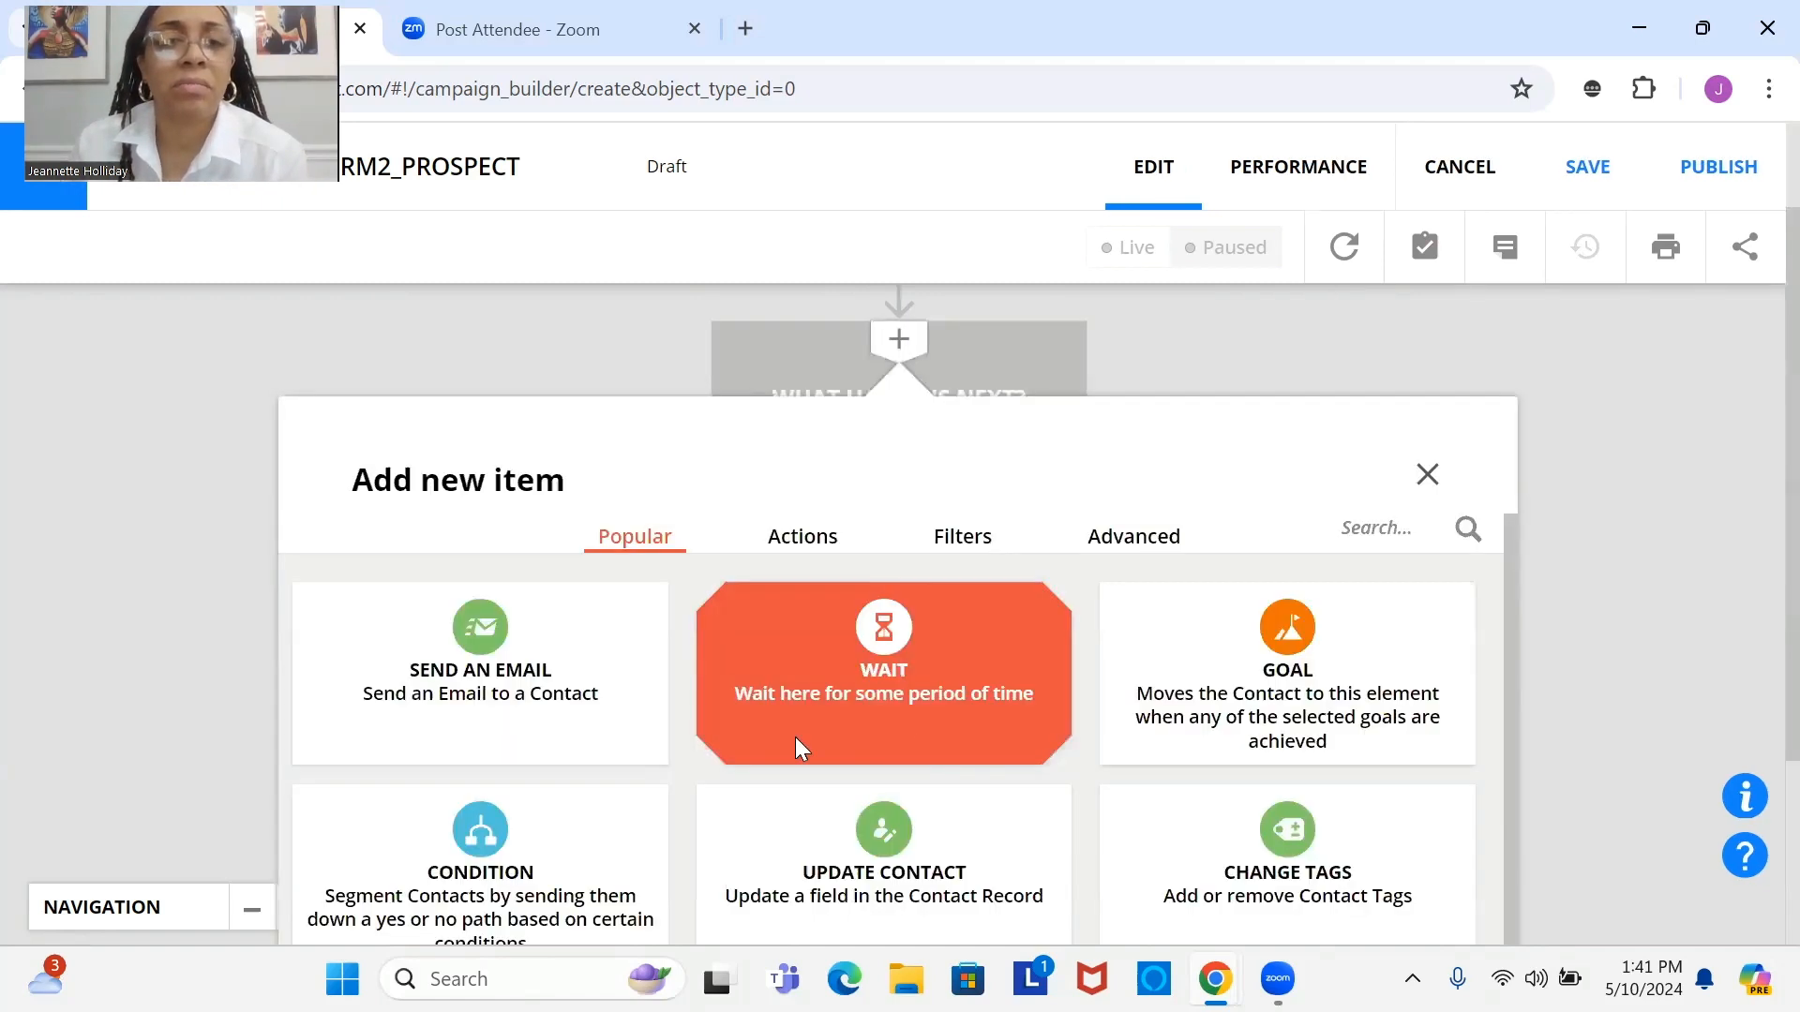
pyautogui.click(795, 736)
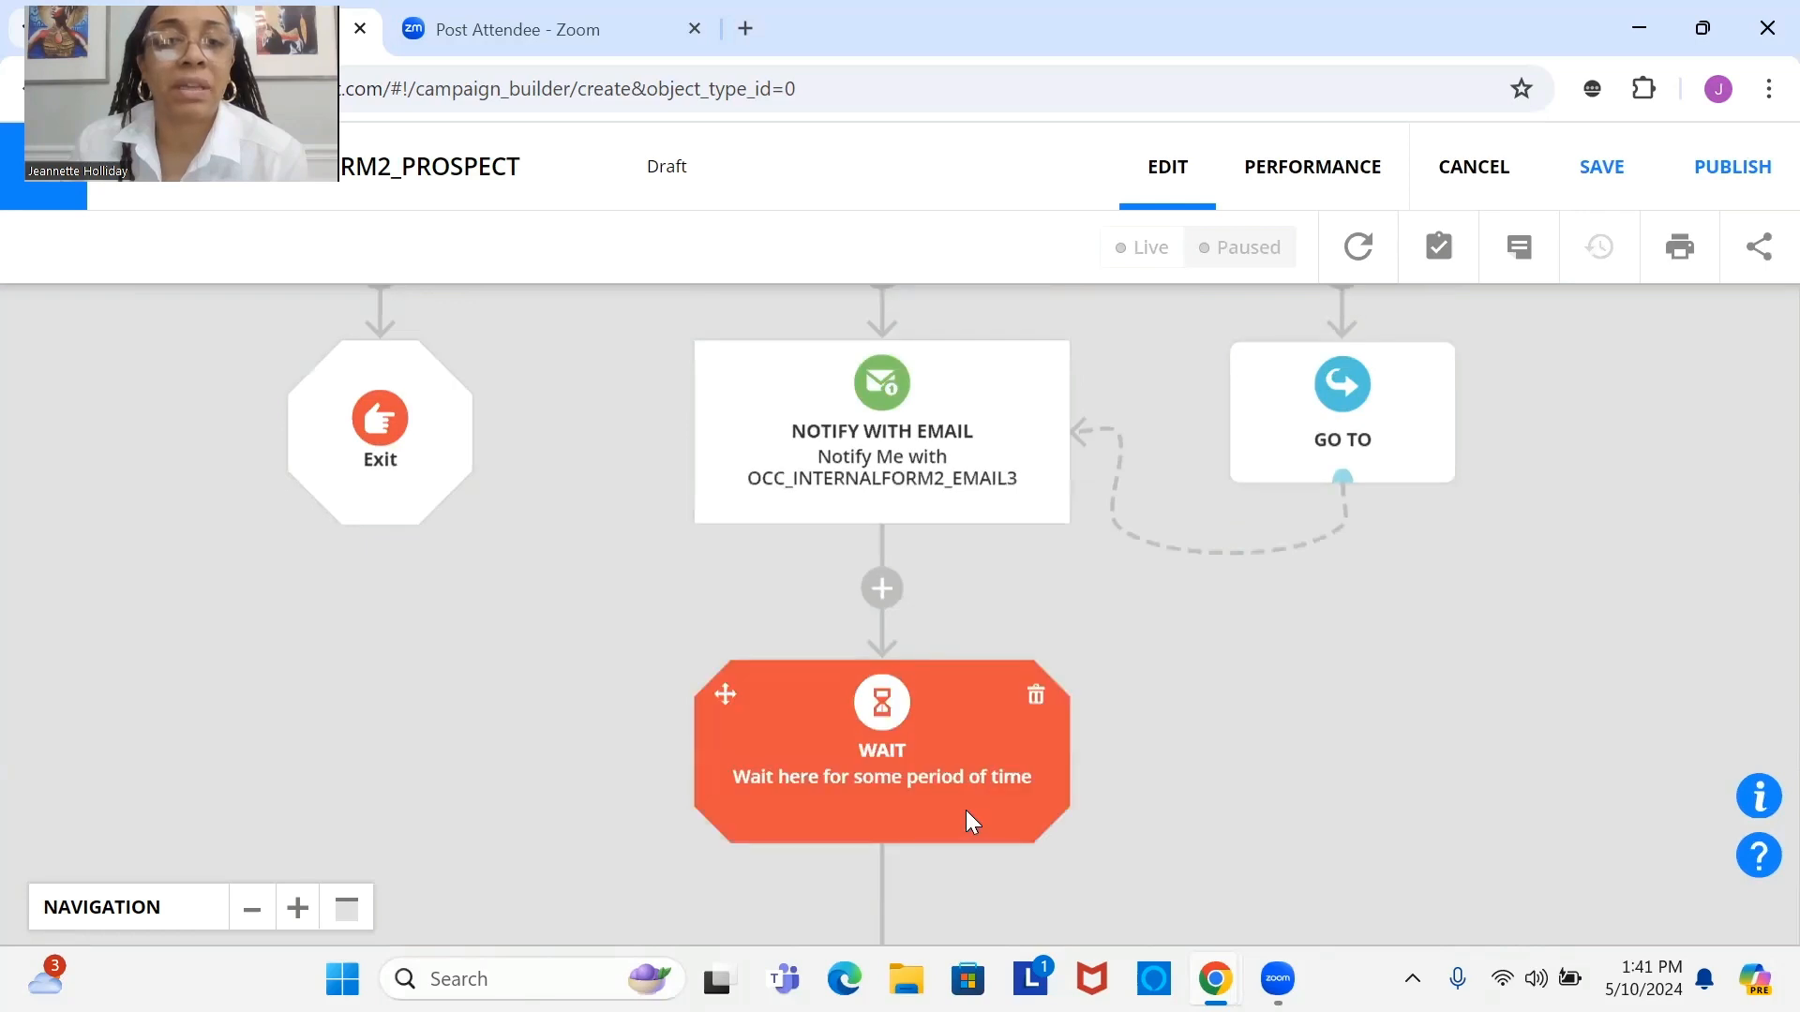
pyautogui.click(1036, 695)
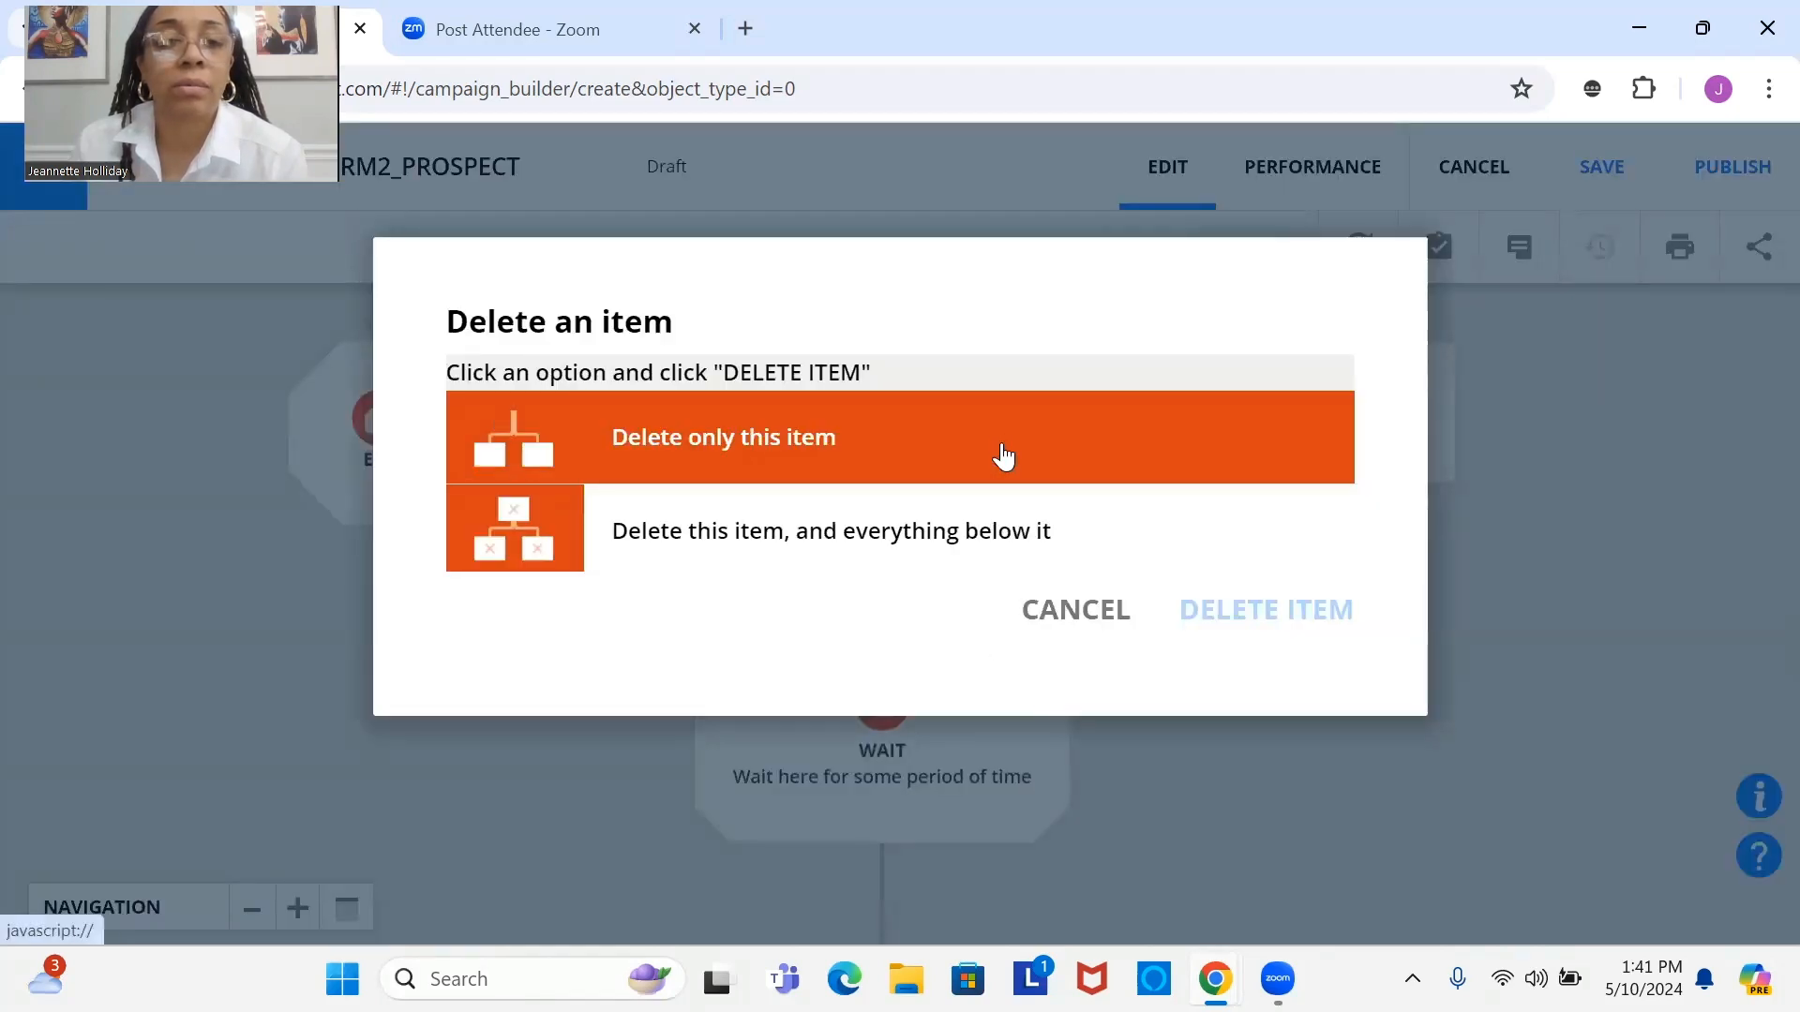
pyautogui.click(1002, 456)
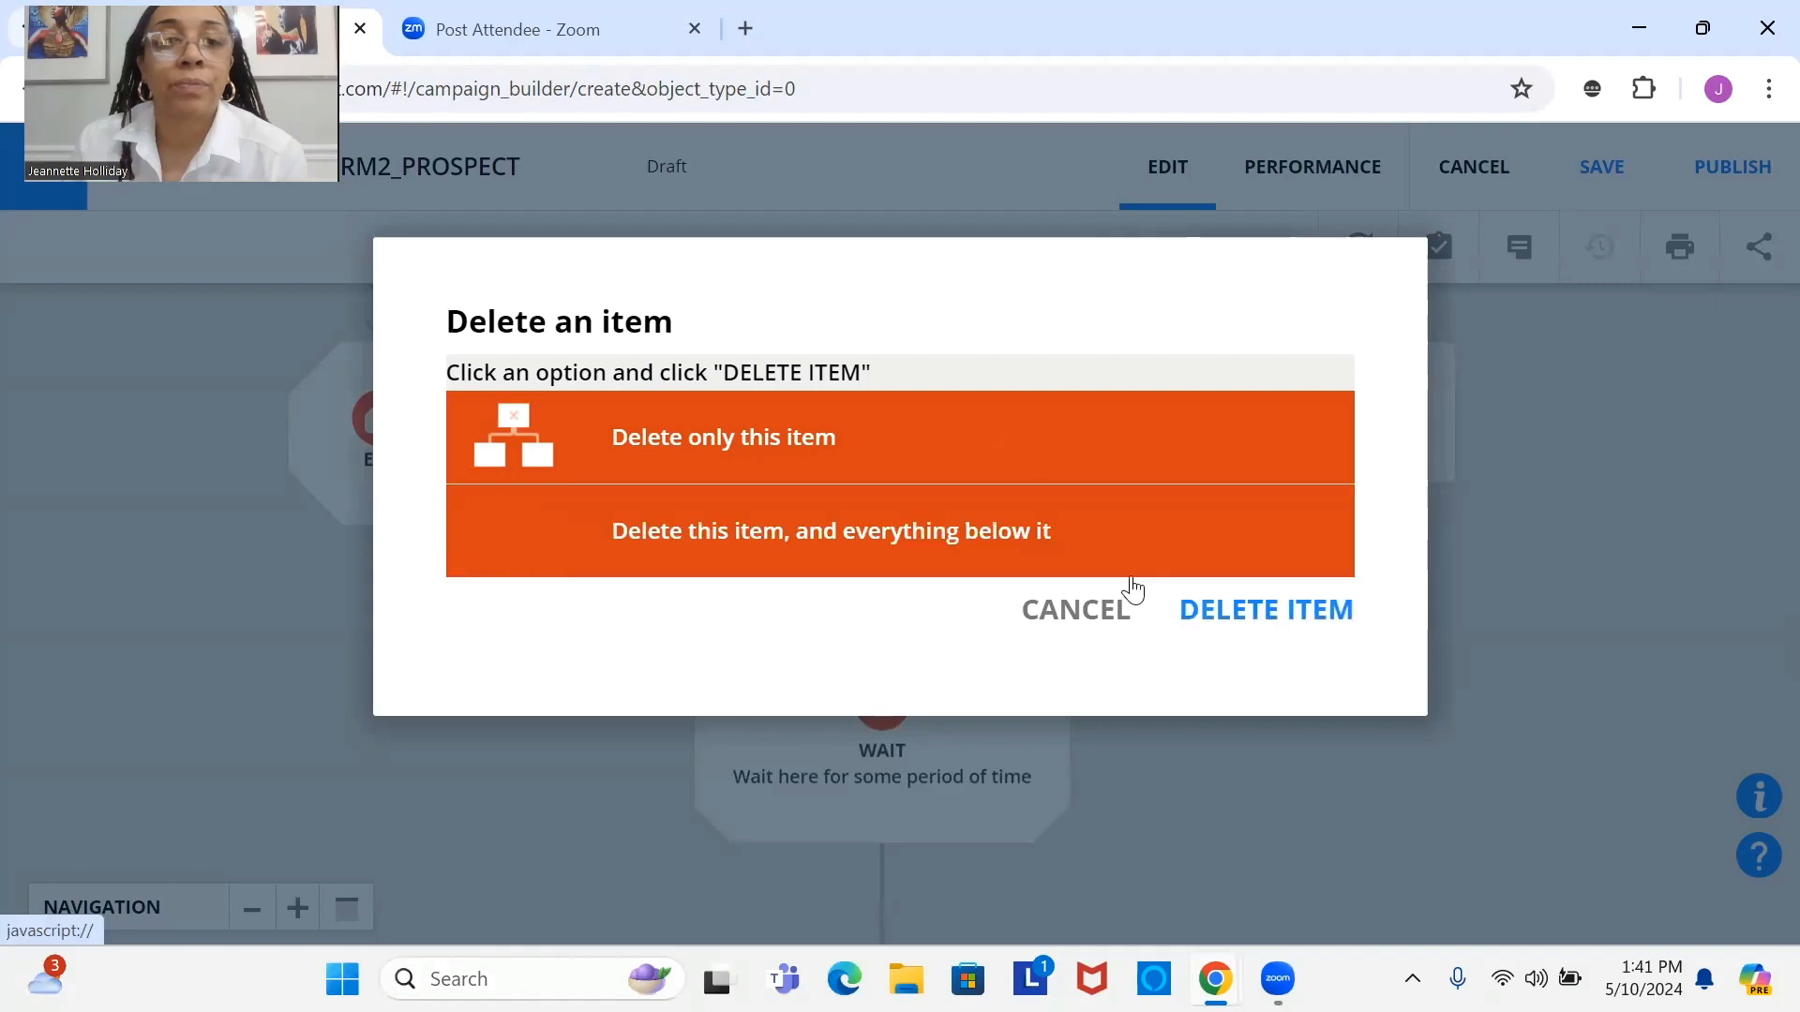
pyautogui.click(1249, 611)
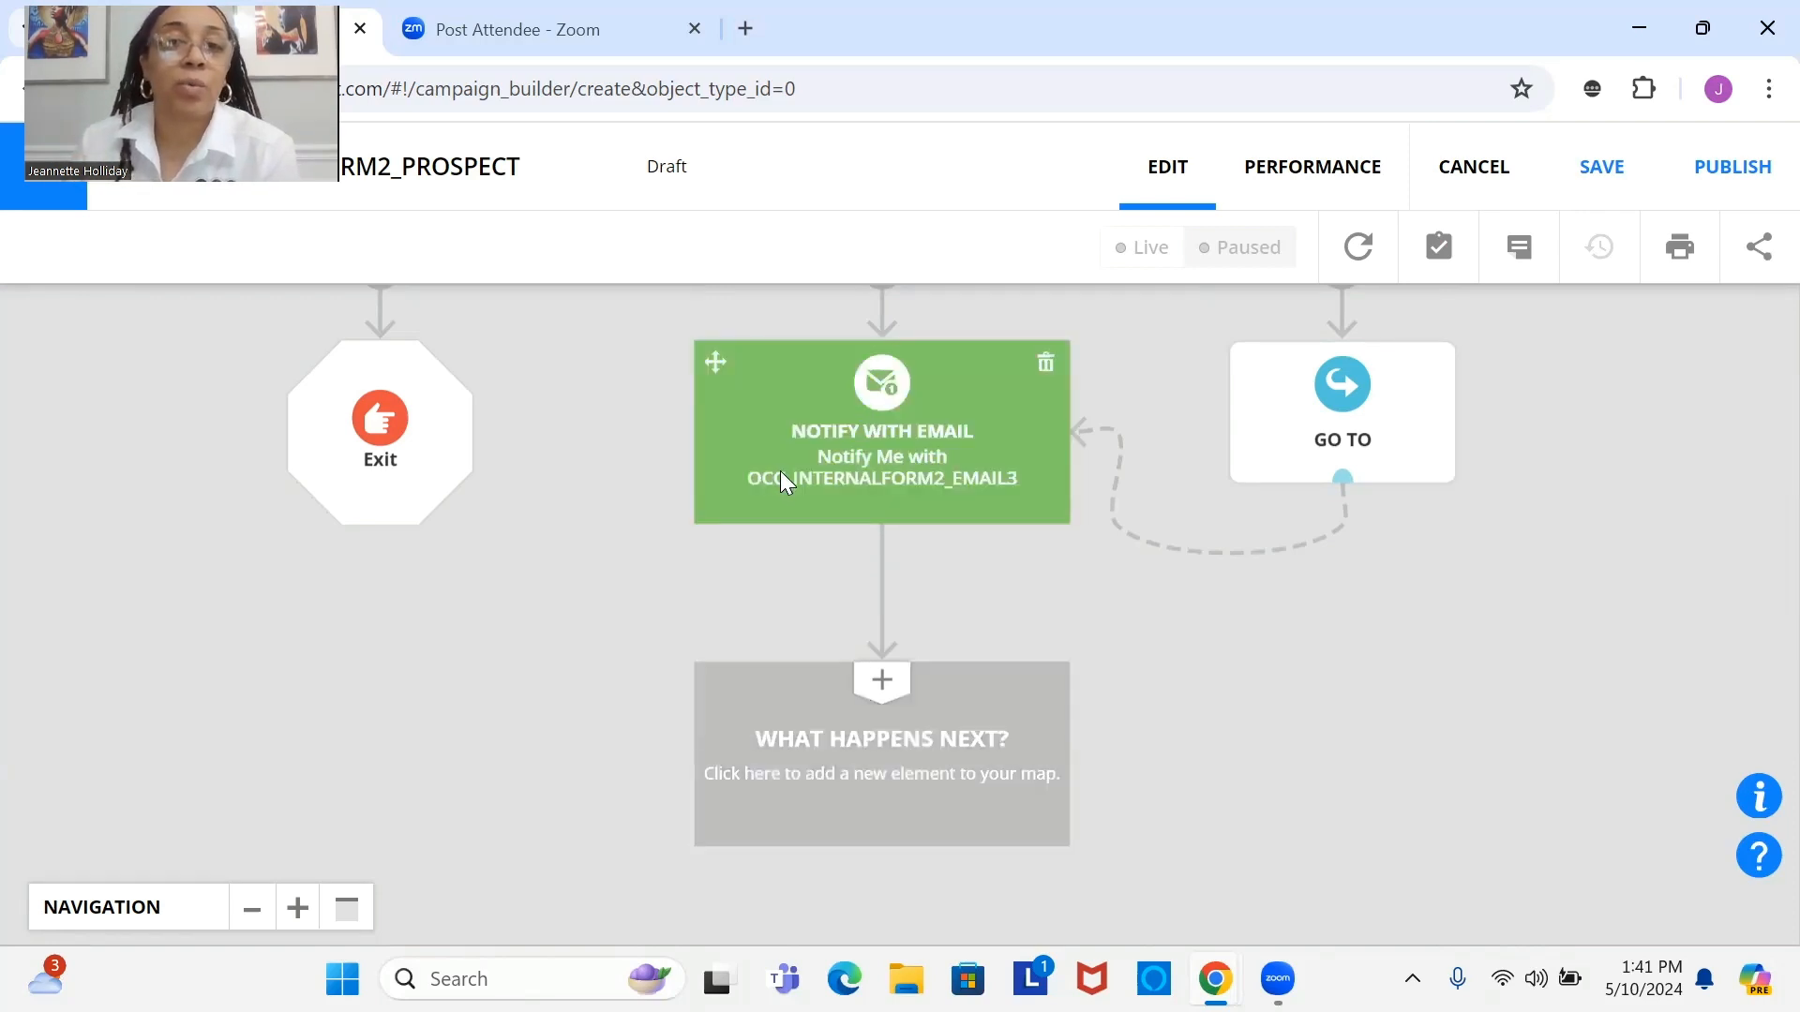
# Step: Add a Send an Email element below the Notify with Email element that uses OCC_INTERNALFORM2_EMAIL3
pyautogui.scroll(3, 806, 492)
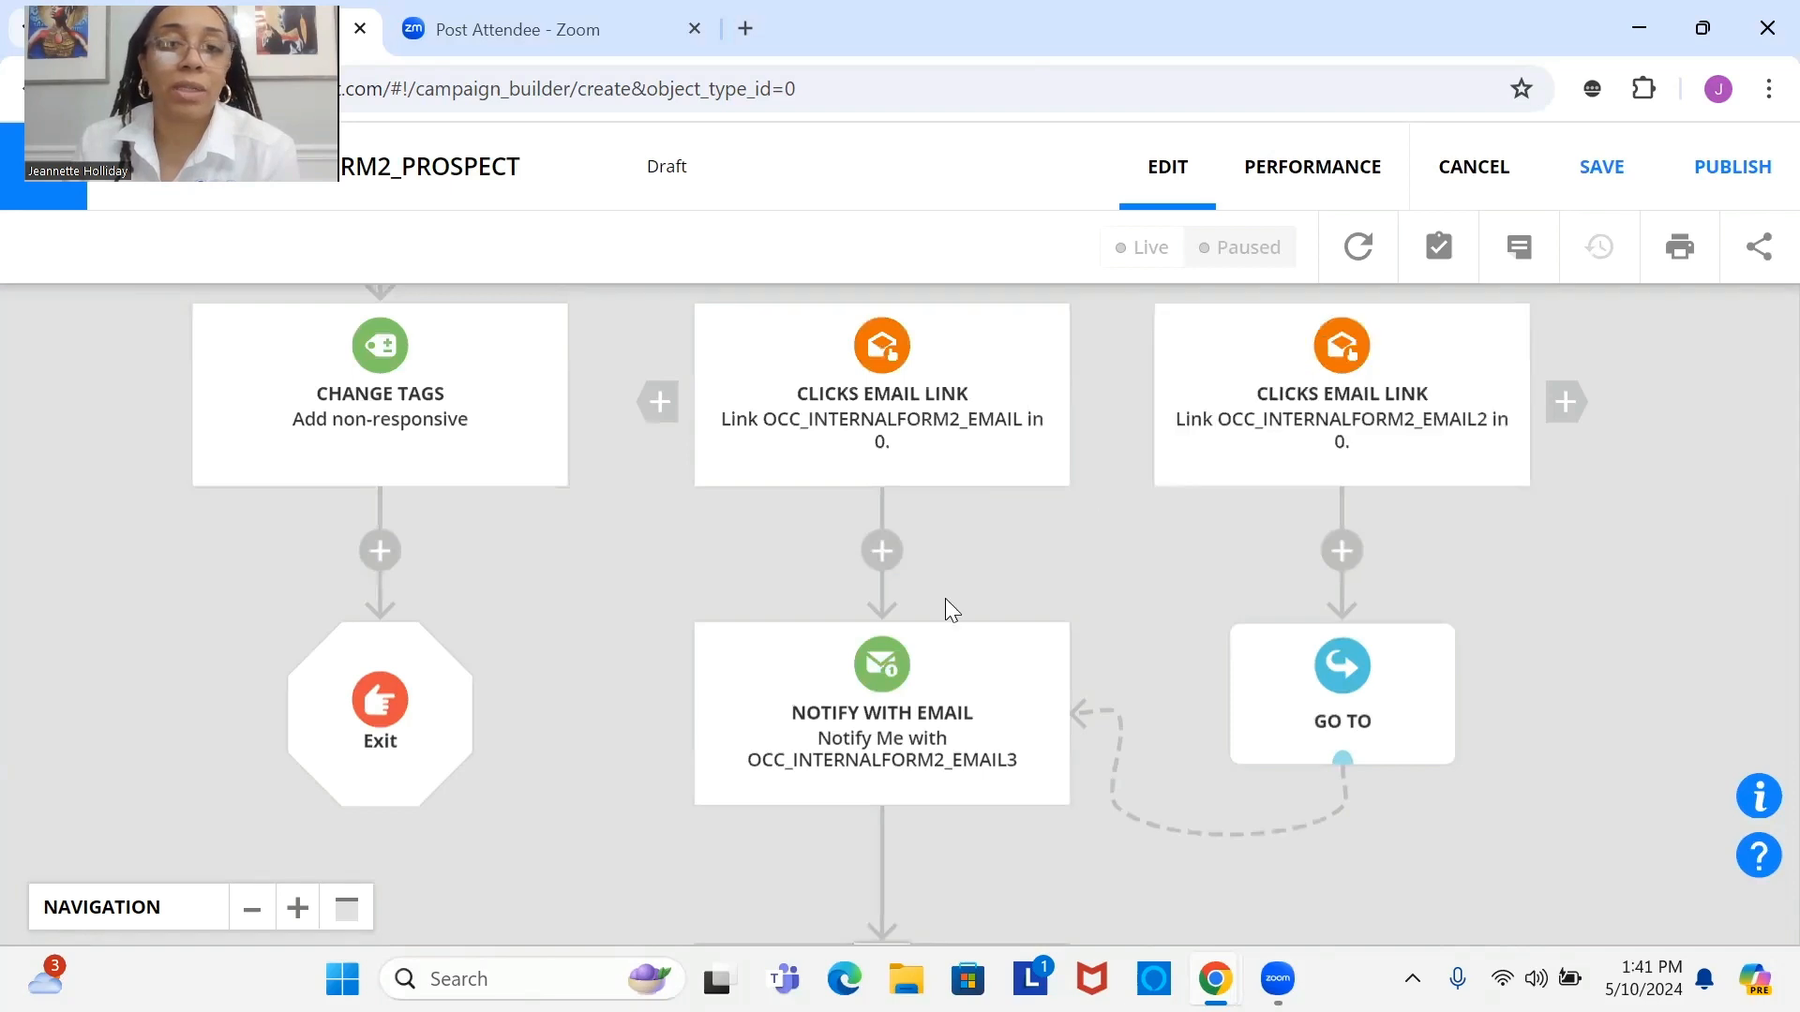
pyautogui.scroll(-4, 945, 600)
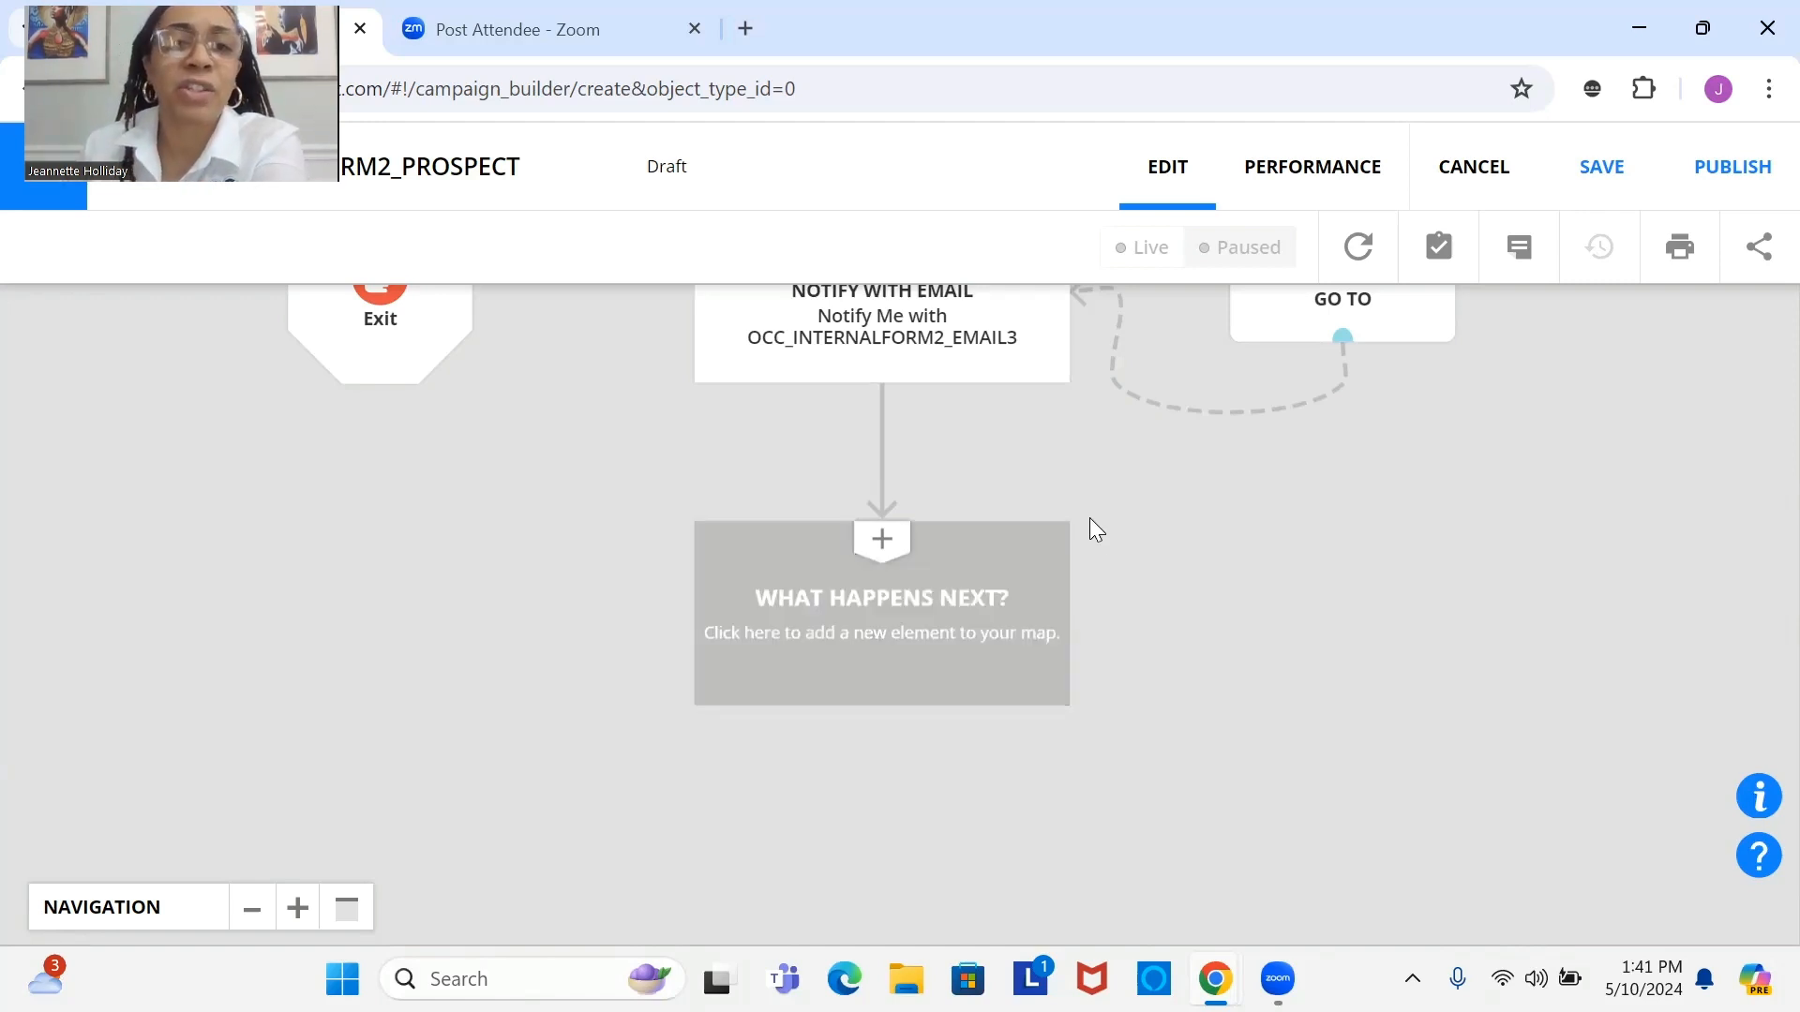
pyautogui.scroll(3, 831, 430)
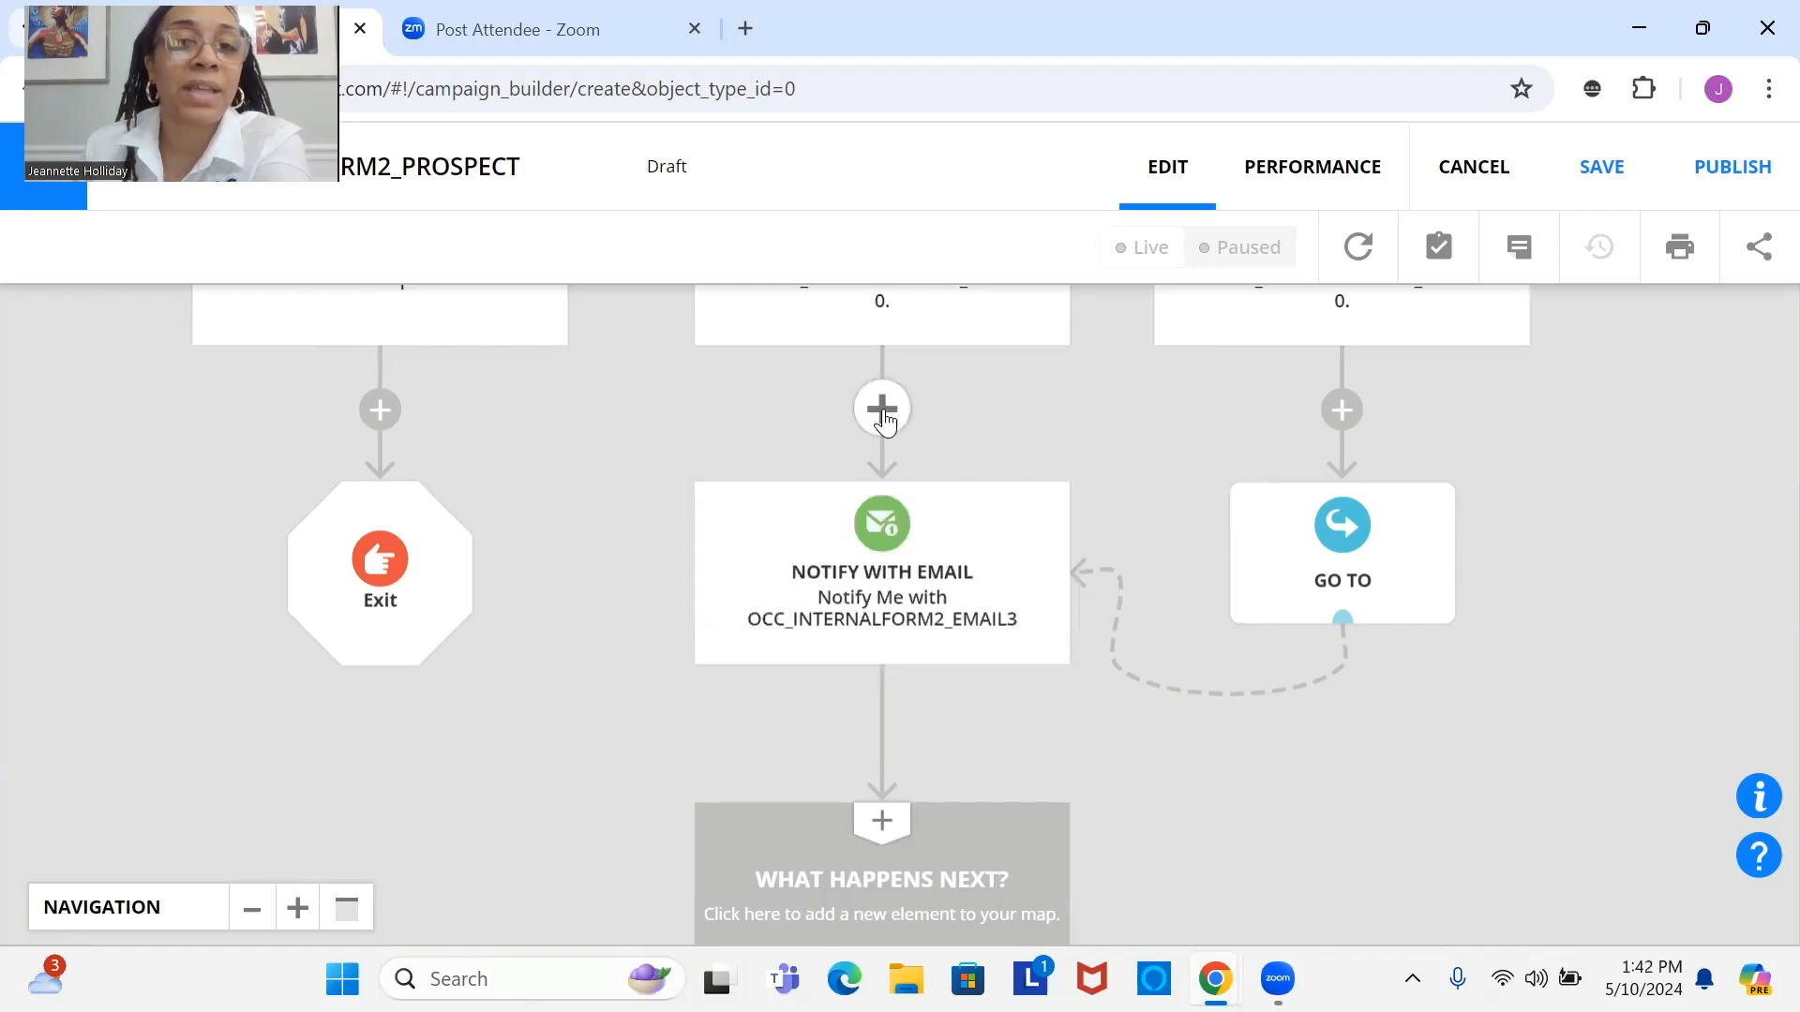
pyautogui.scroll(3, 881, 410)
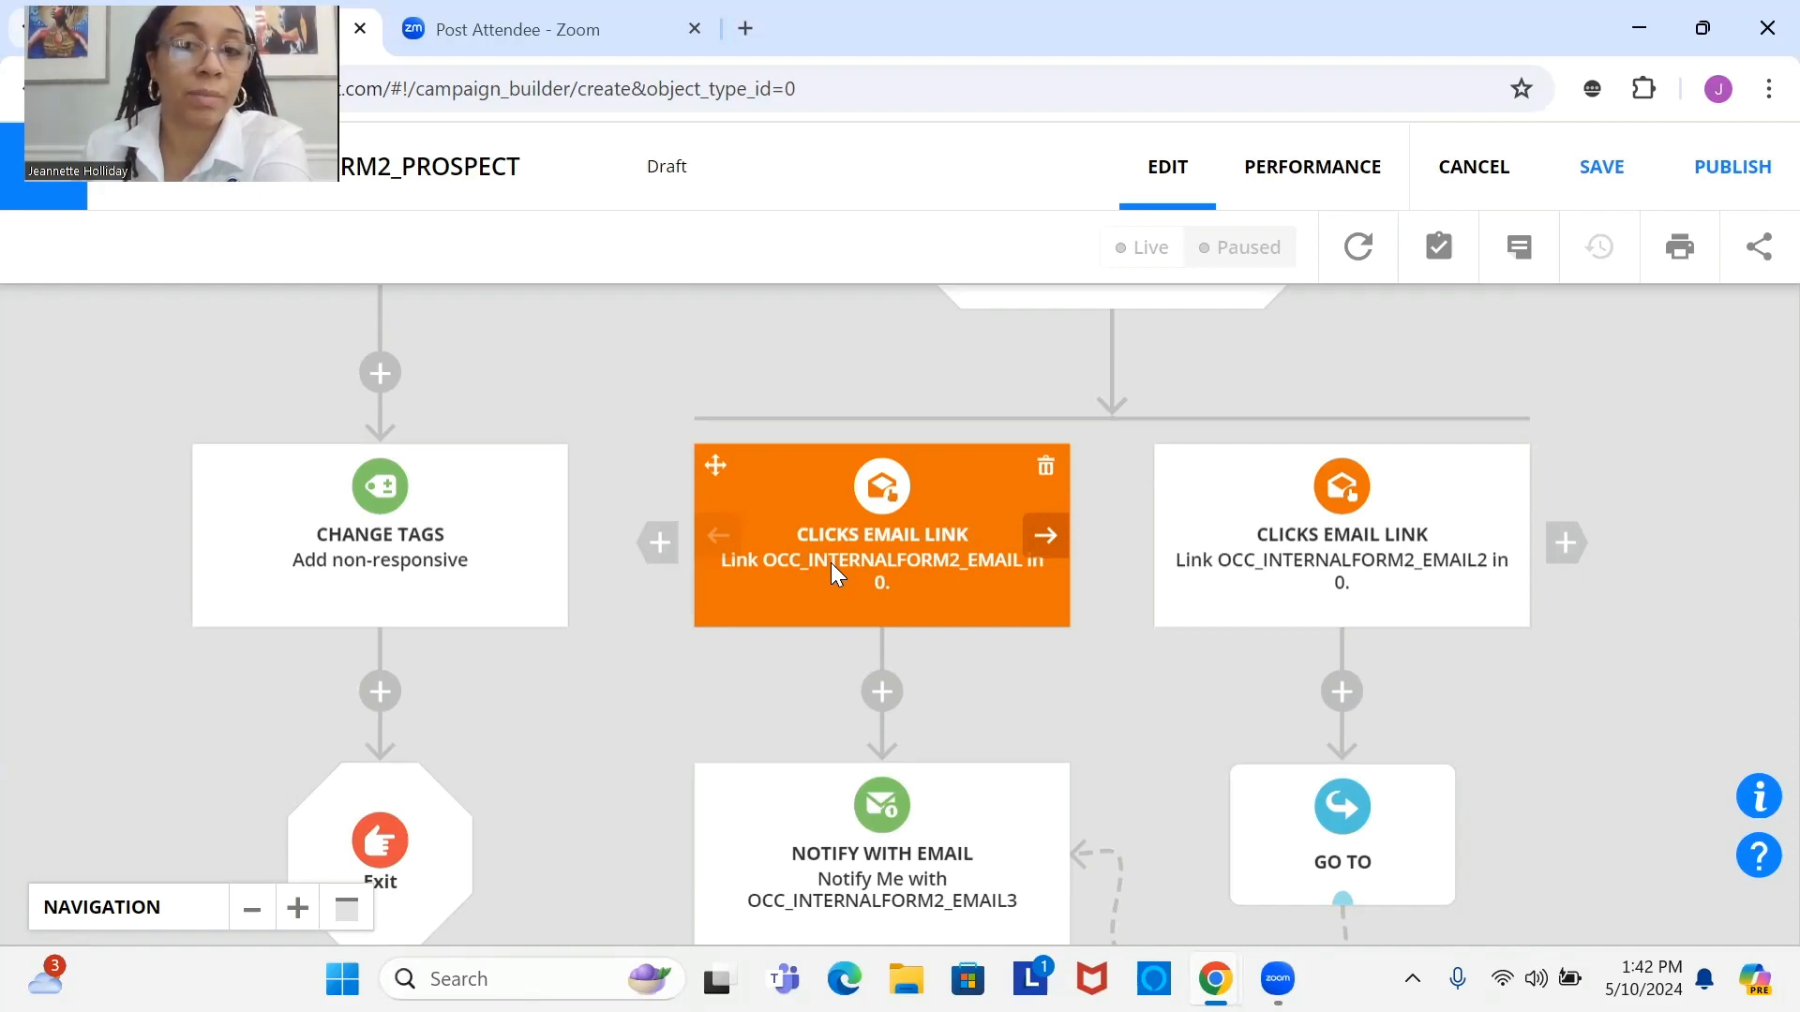
pyautogui.scroll(-3, 830, 562)
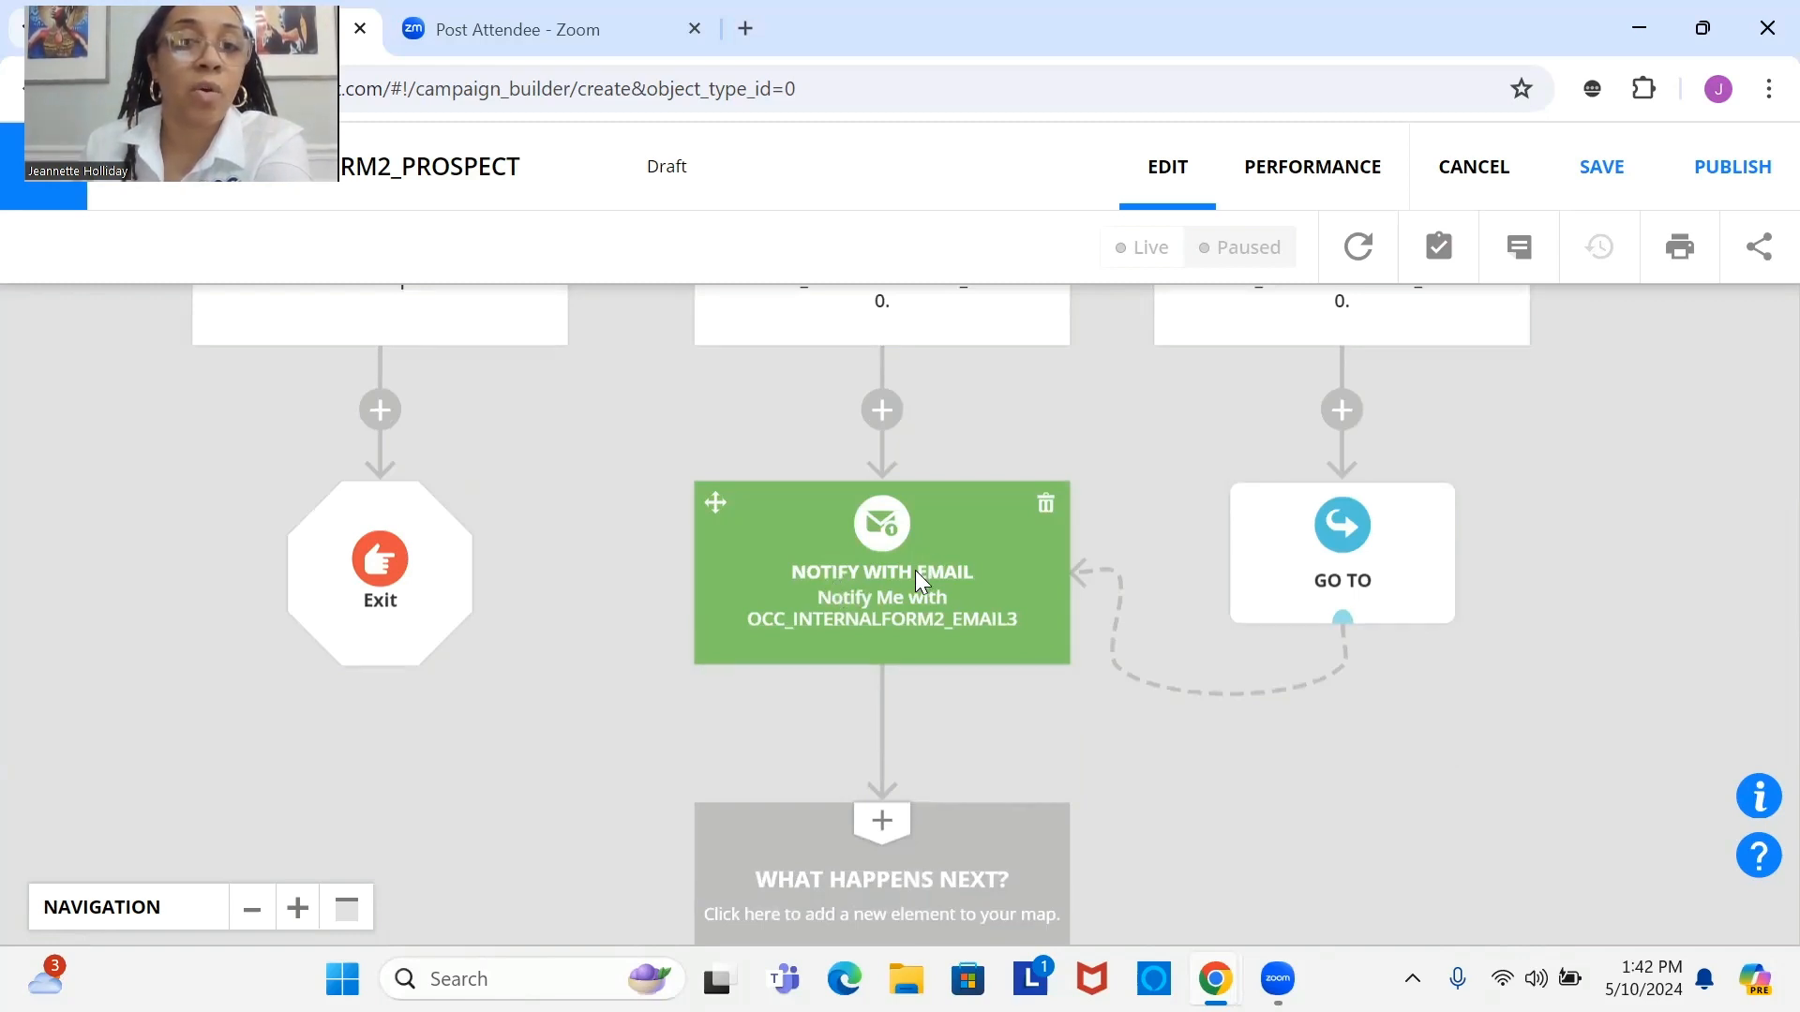
pyautogui.scroll(-2, 915, 568)
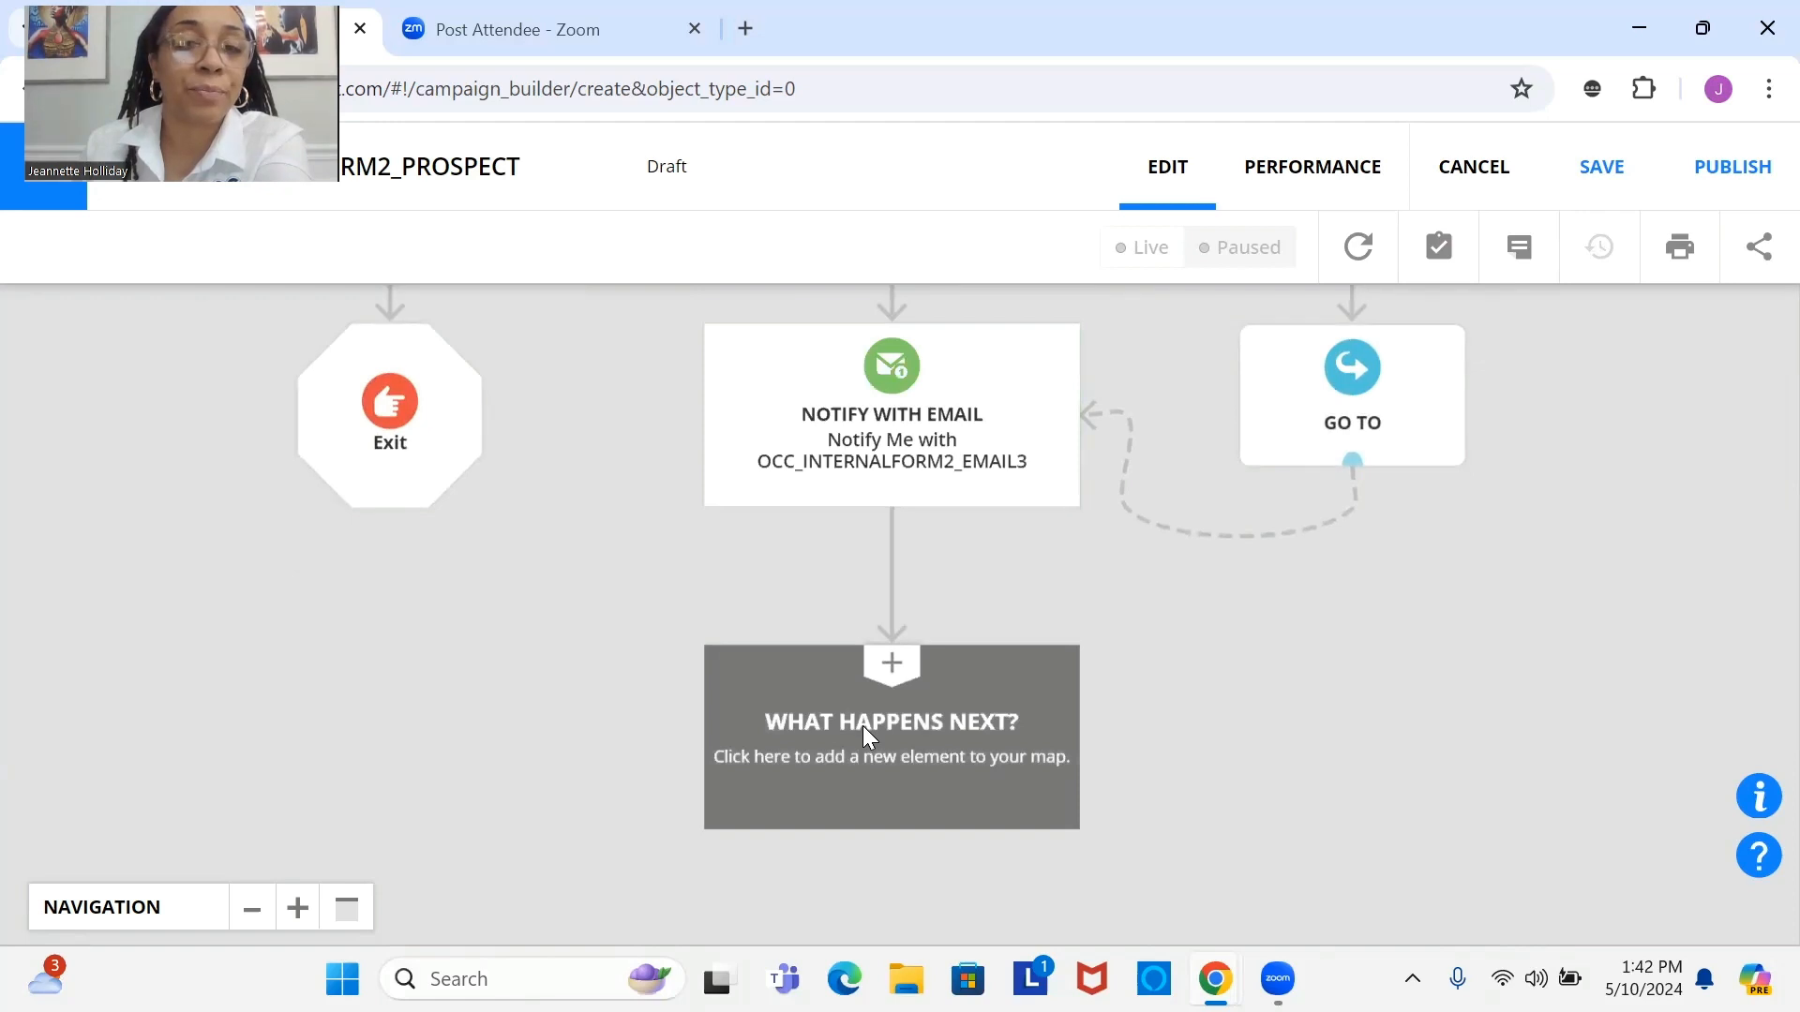
pyautogui.click(900, 696)
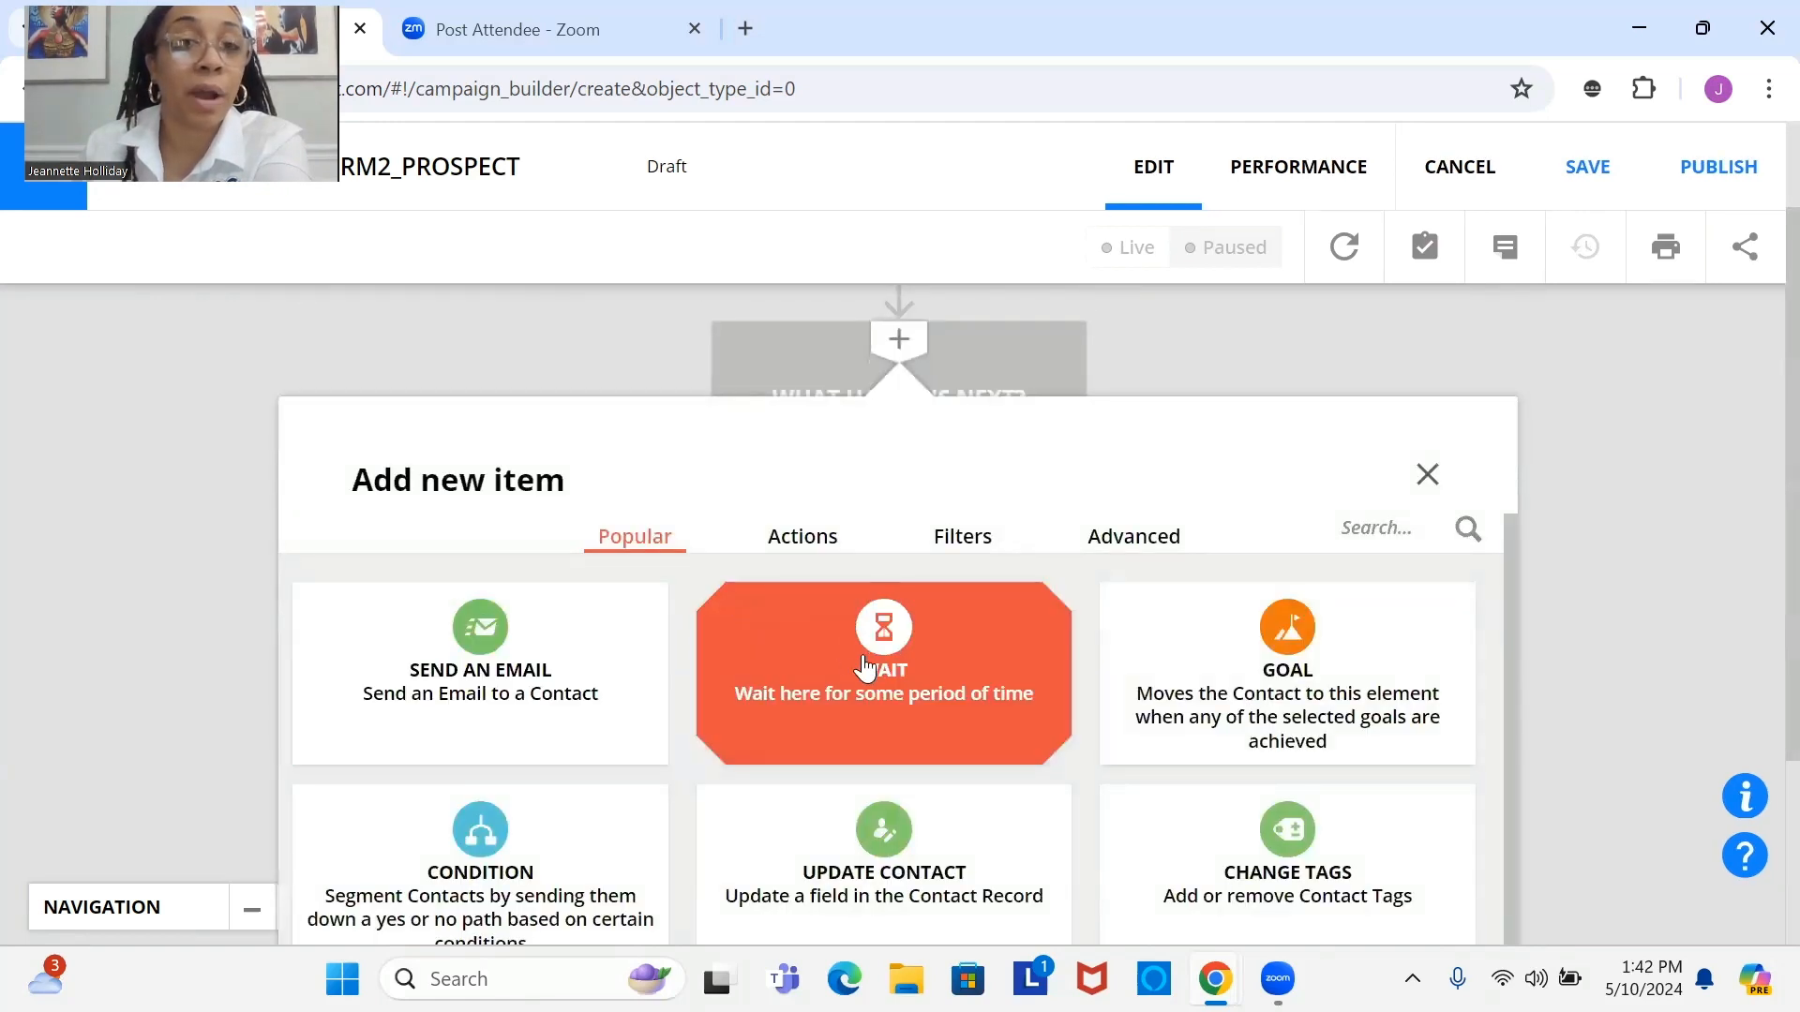
pyautogui.click(504, 673)
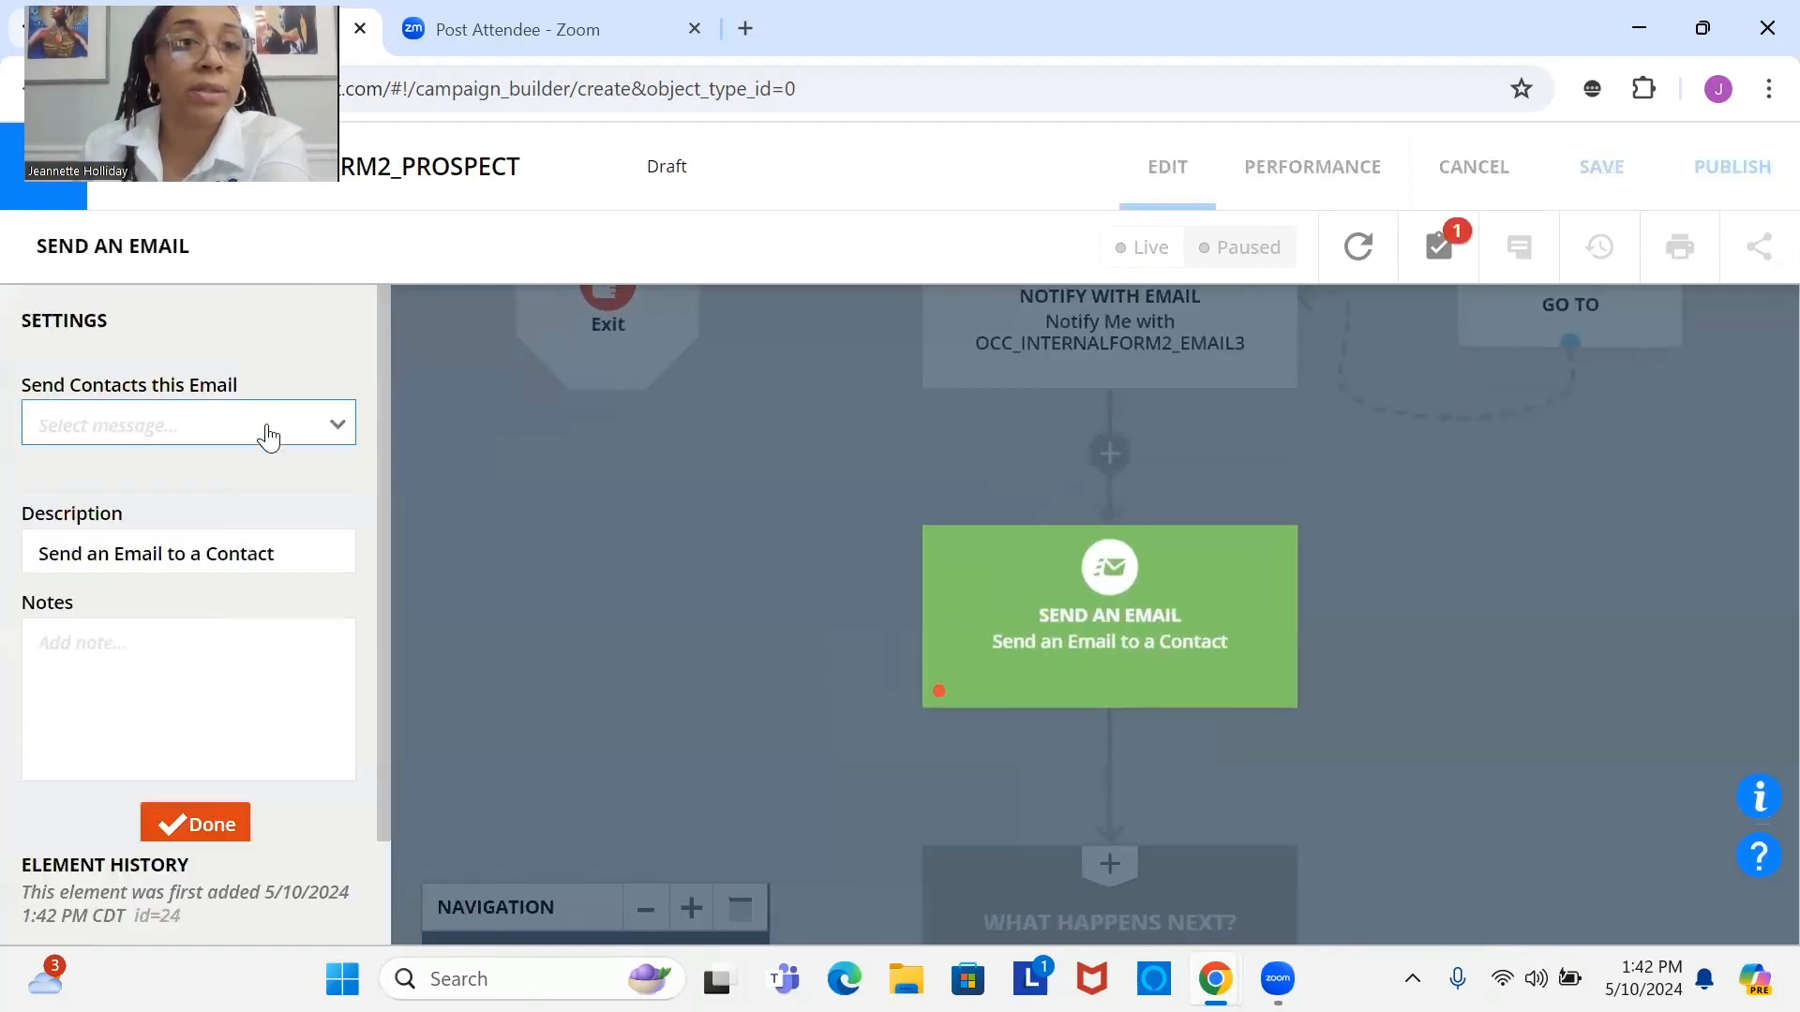
# Step: Create a new message named OCC_INTERNALFORM2_EMAIL4 for the Send an Email element and open it for editing
pyautogui.click(269, 429)
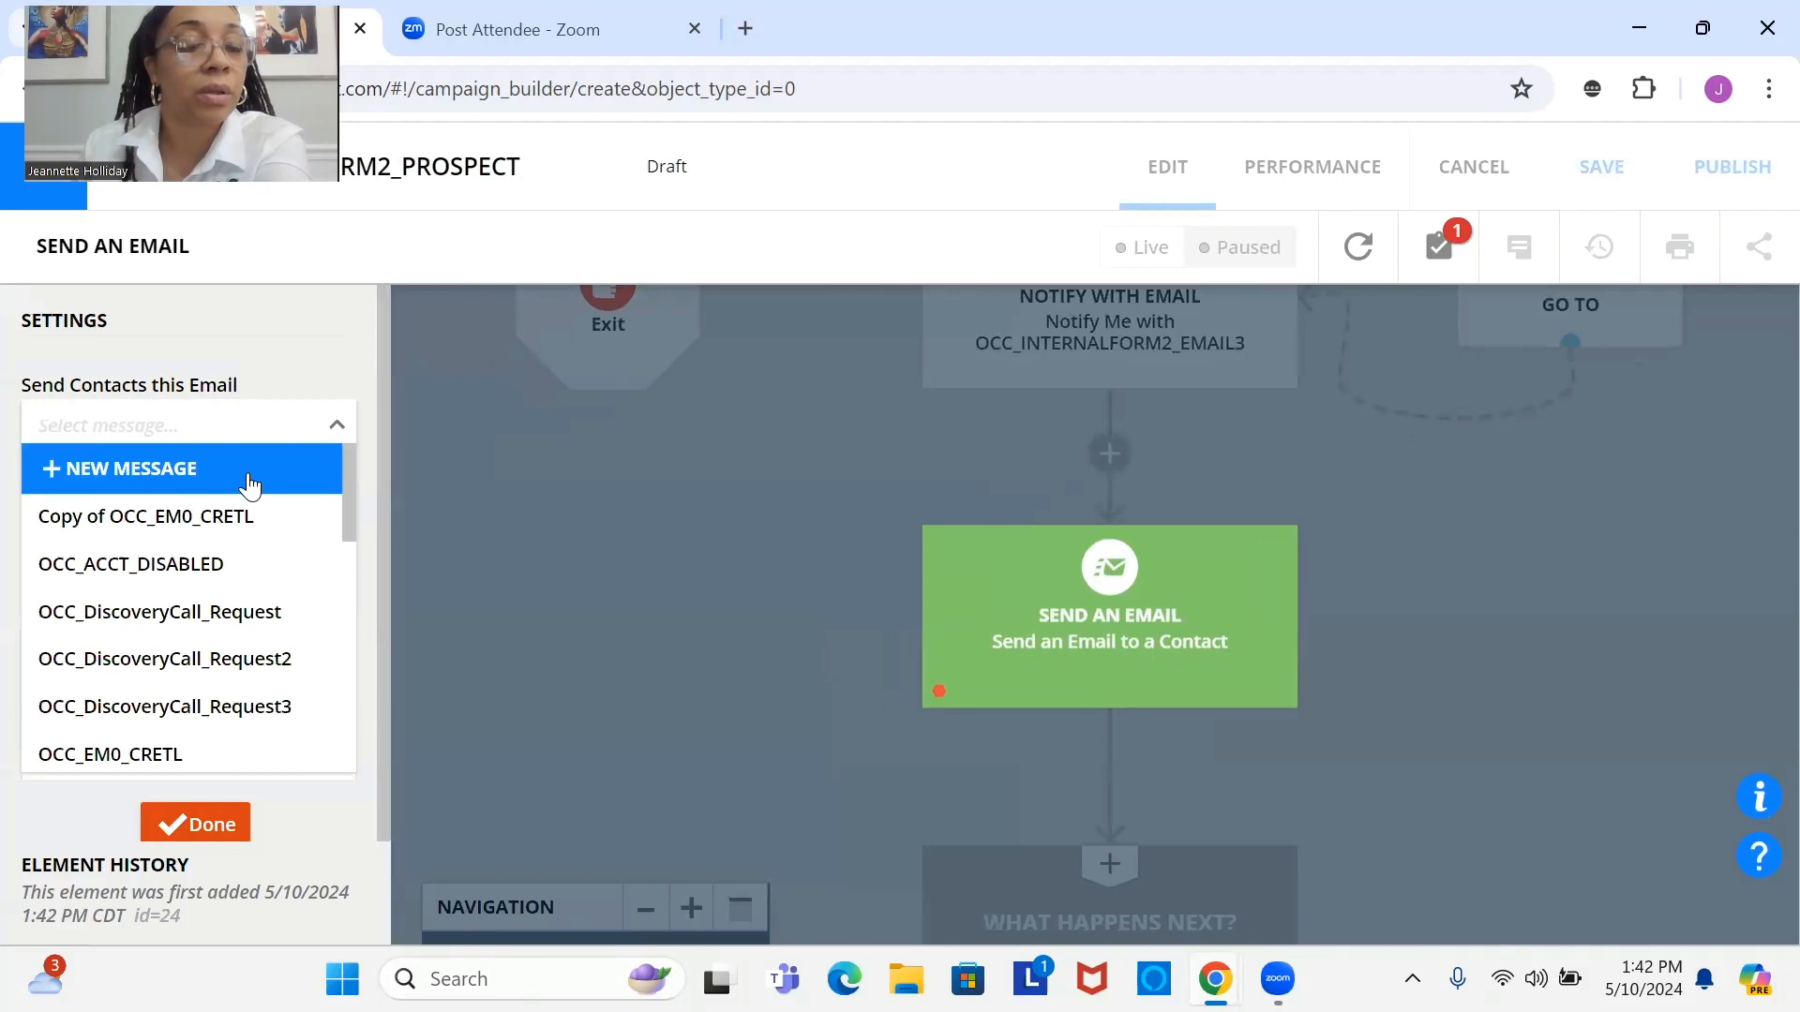
pyautogui.click(192, 473)
pyautogui.click(189, 575)
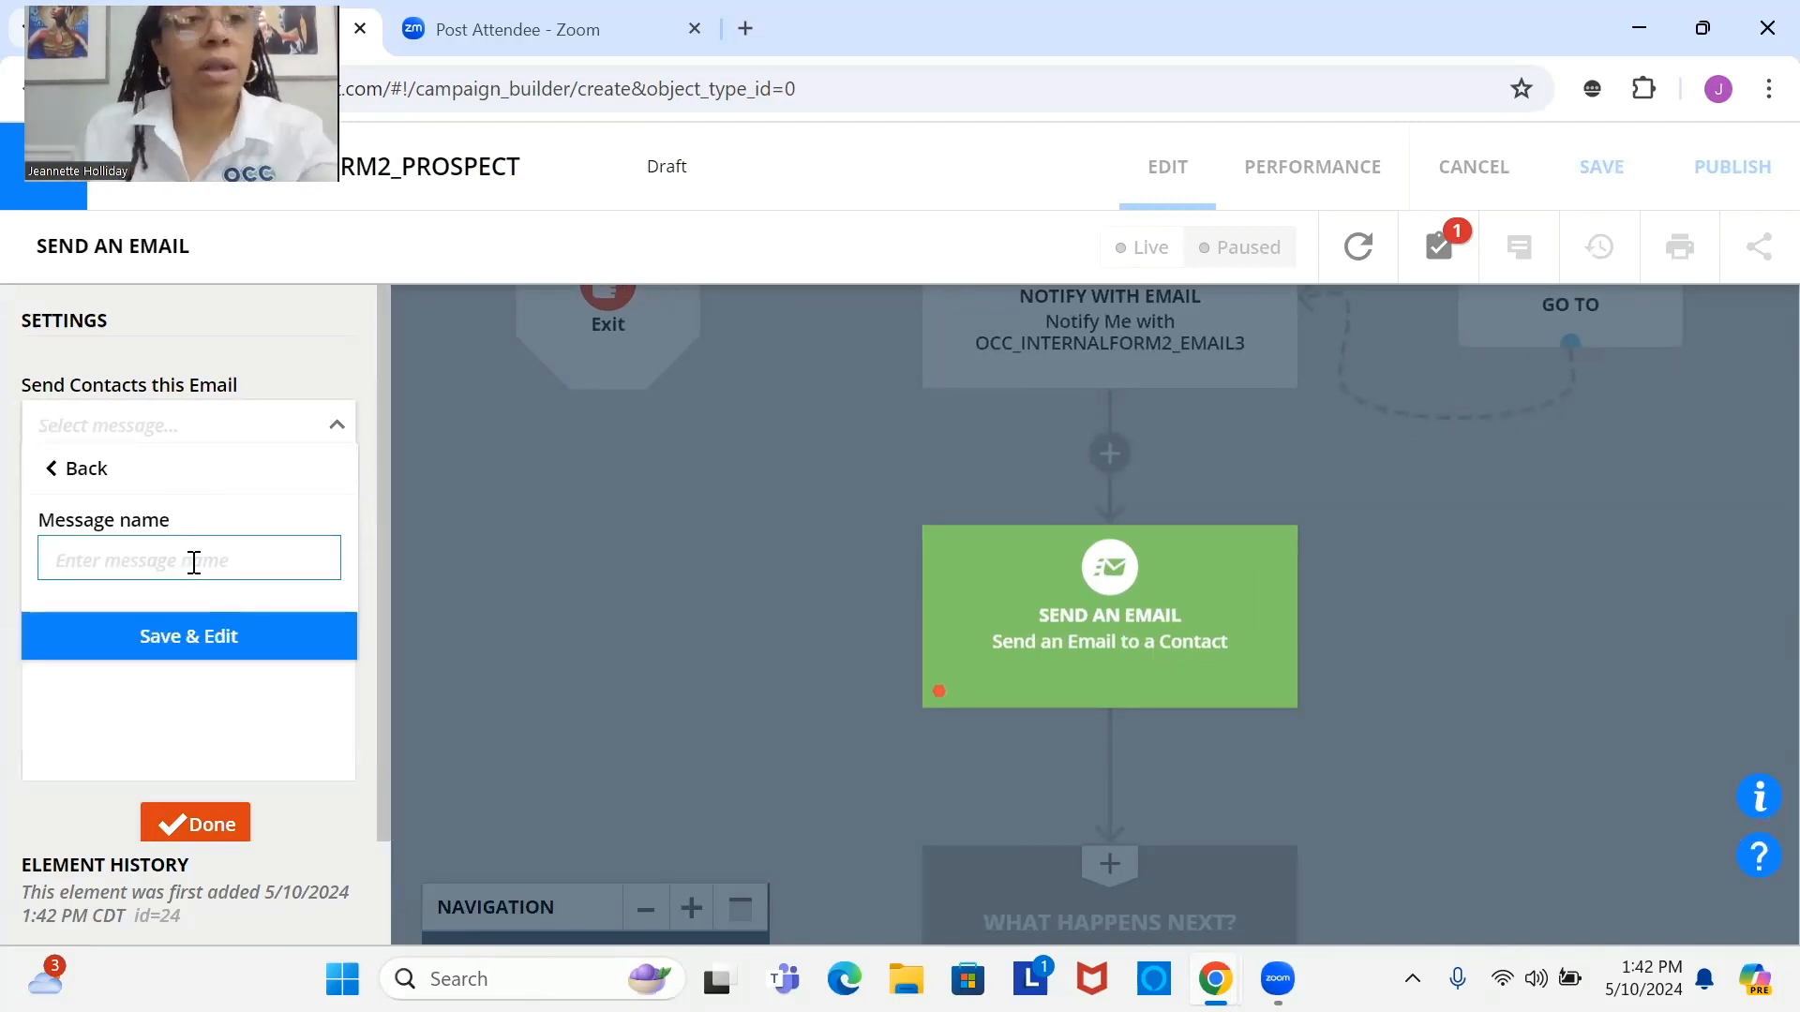
pyautogui.write('OCC_')
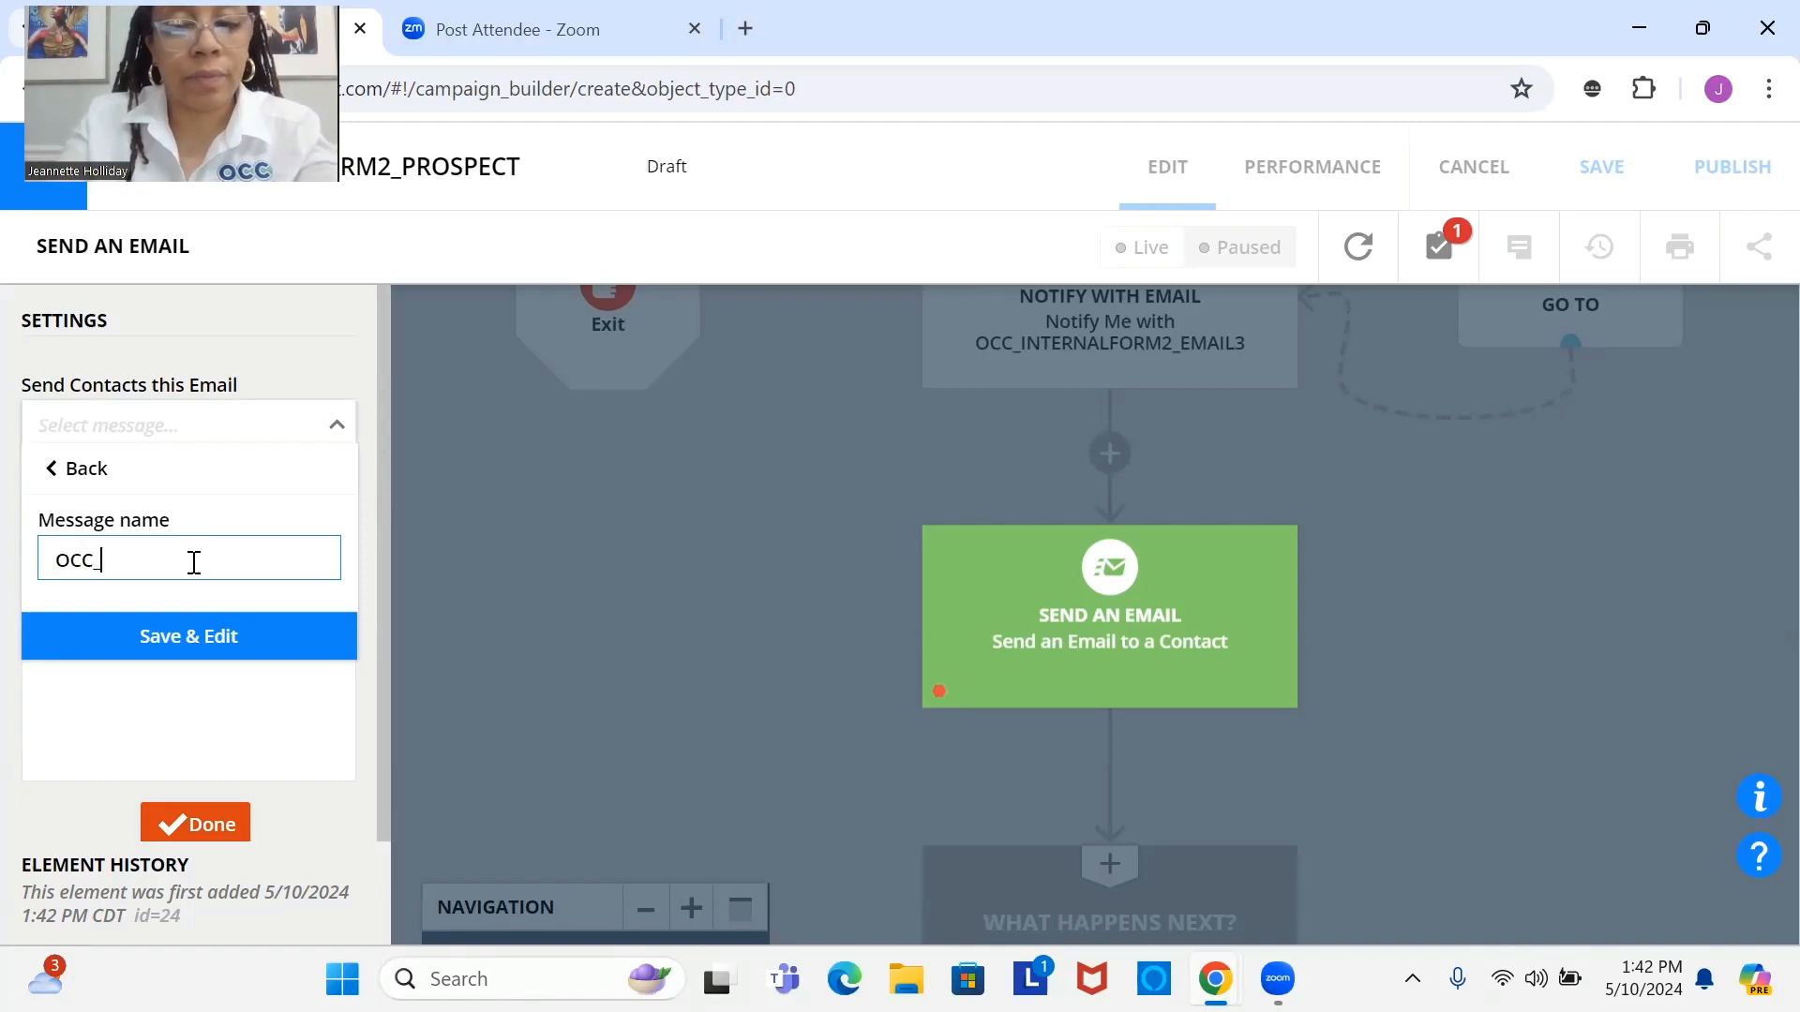
pyautogui.write('INTERNALFORM2_')
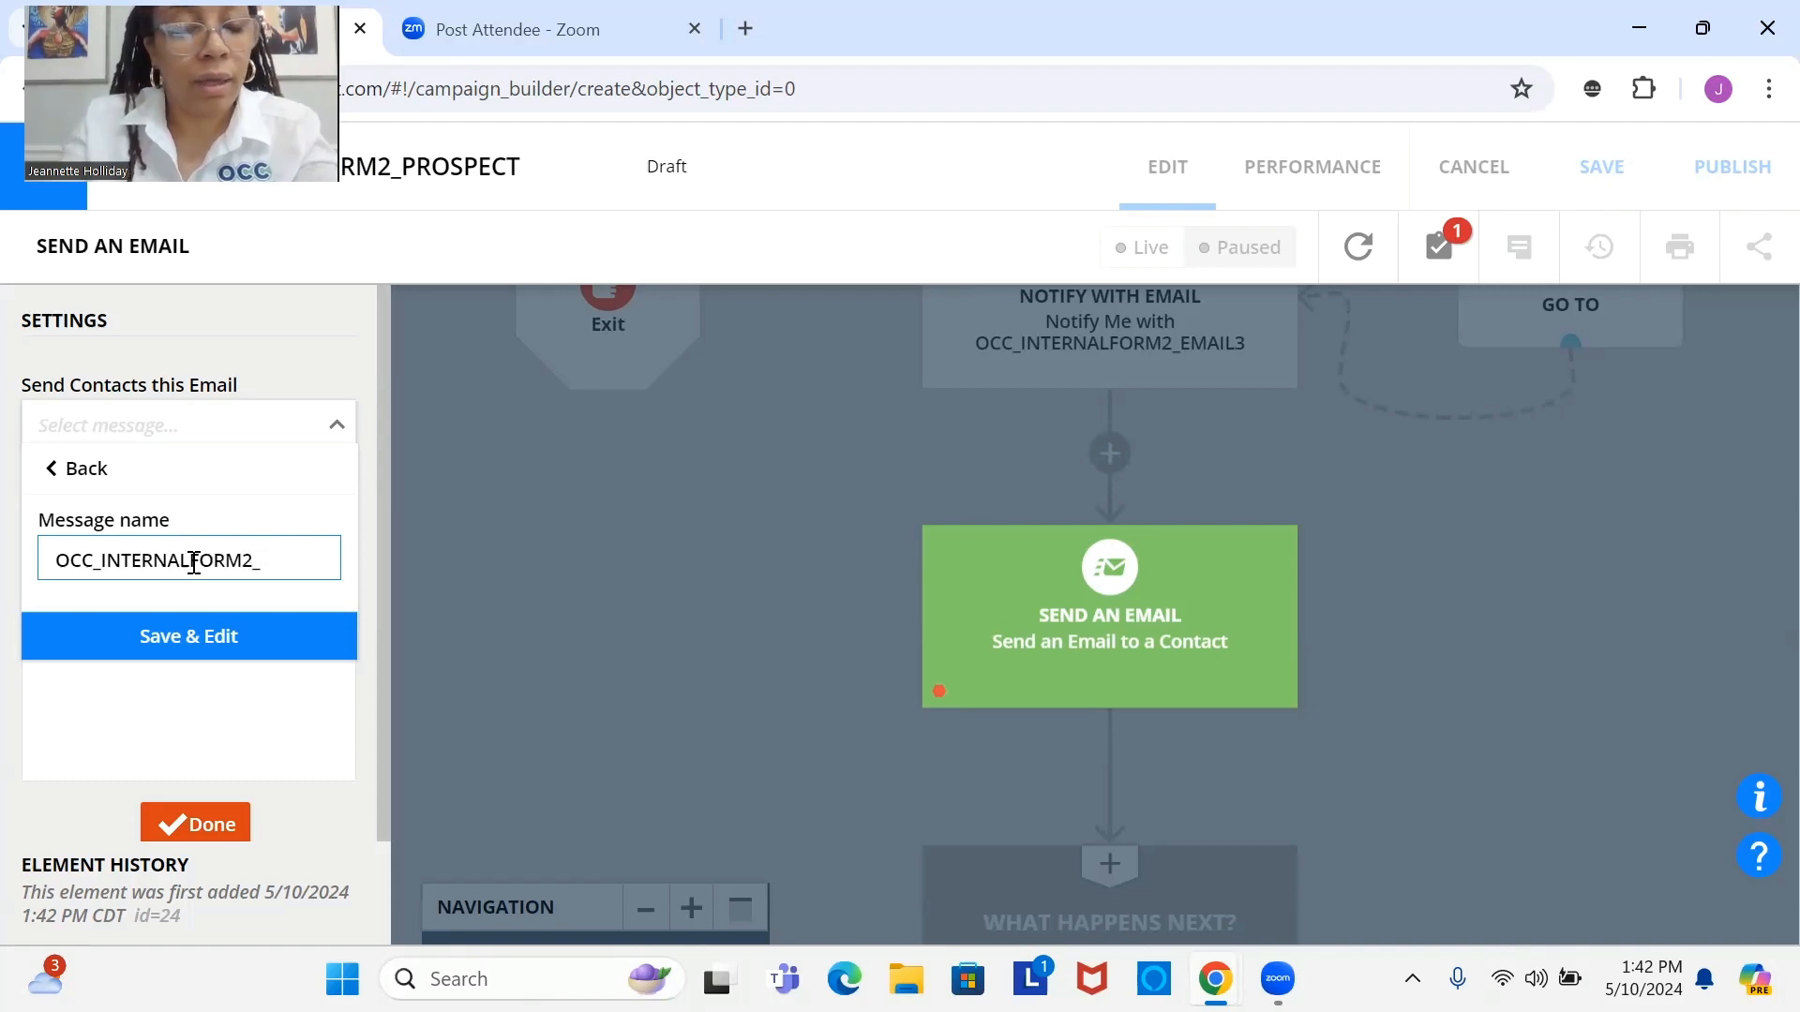
pyautogui.write('EMAIL')
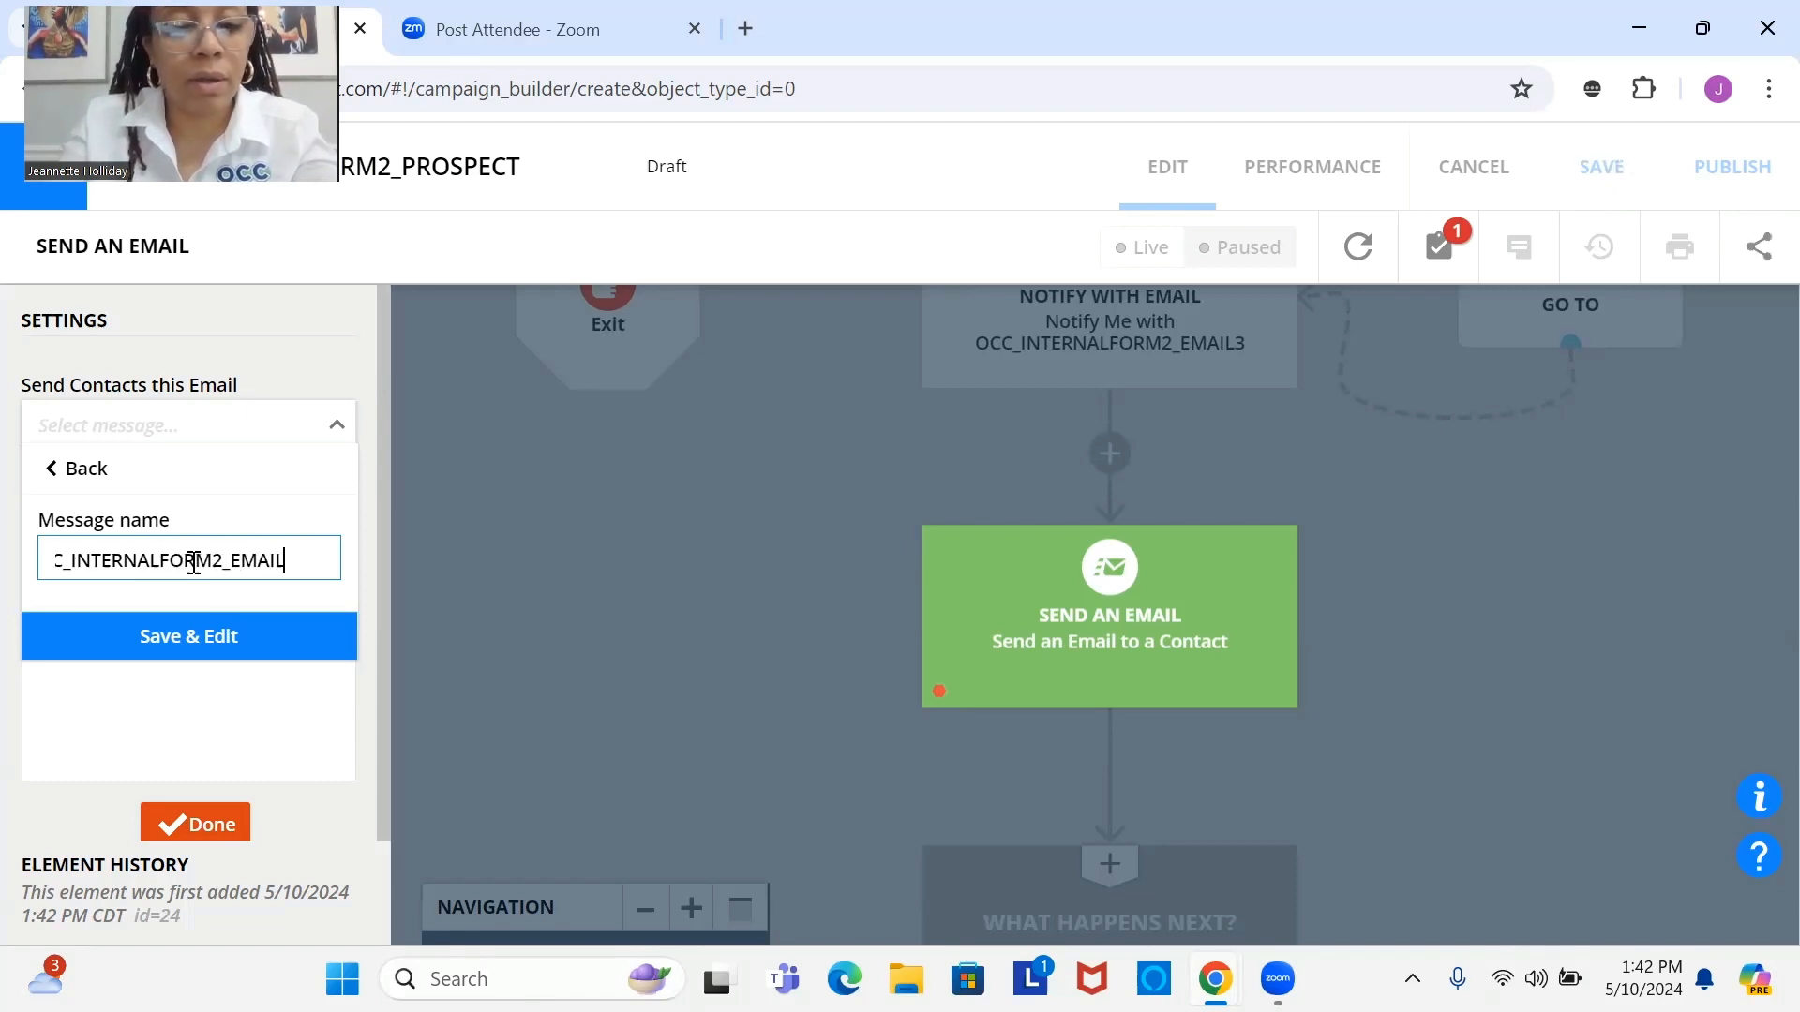
pyautogui.write('4')
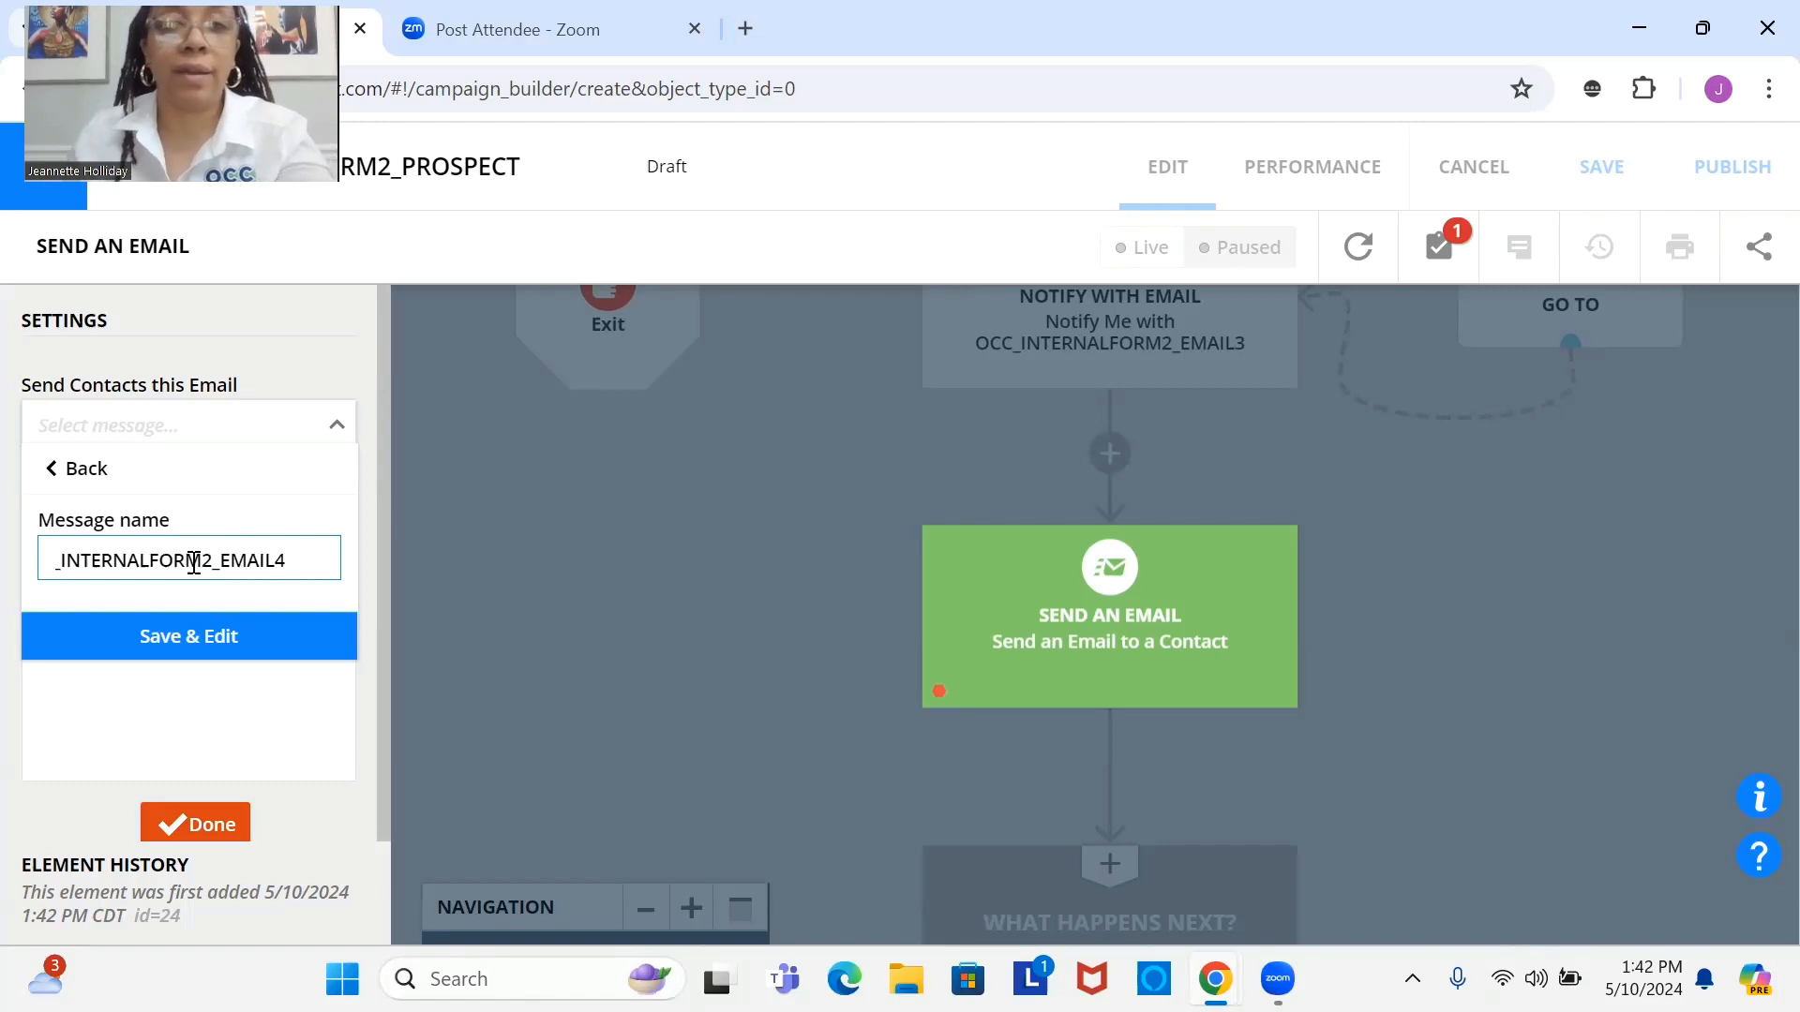
pyautogui.click(272, 654)
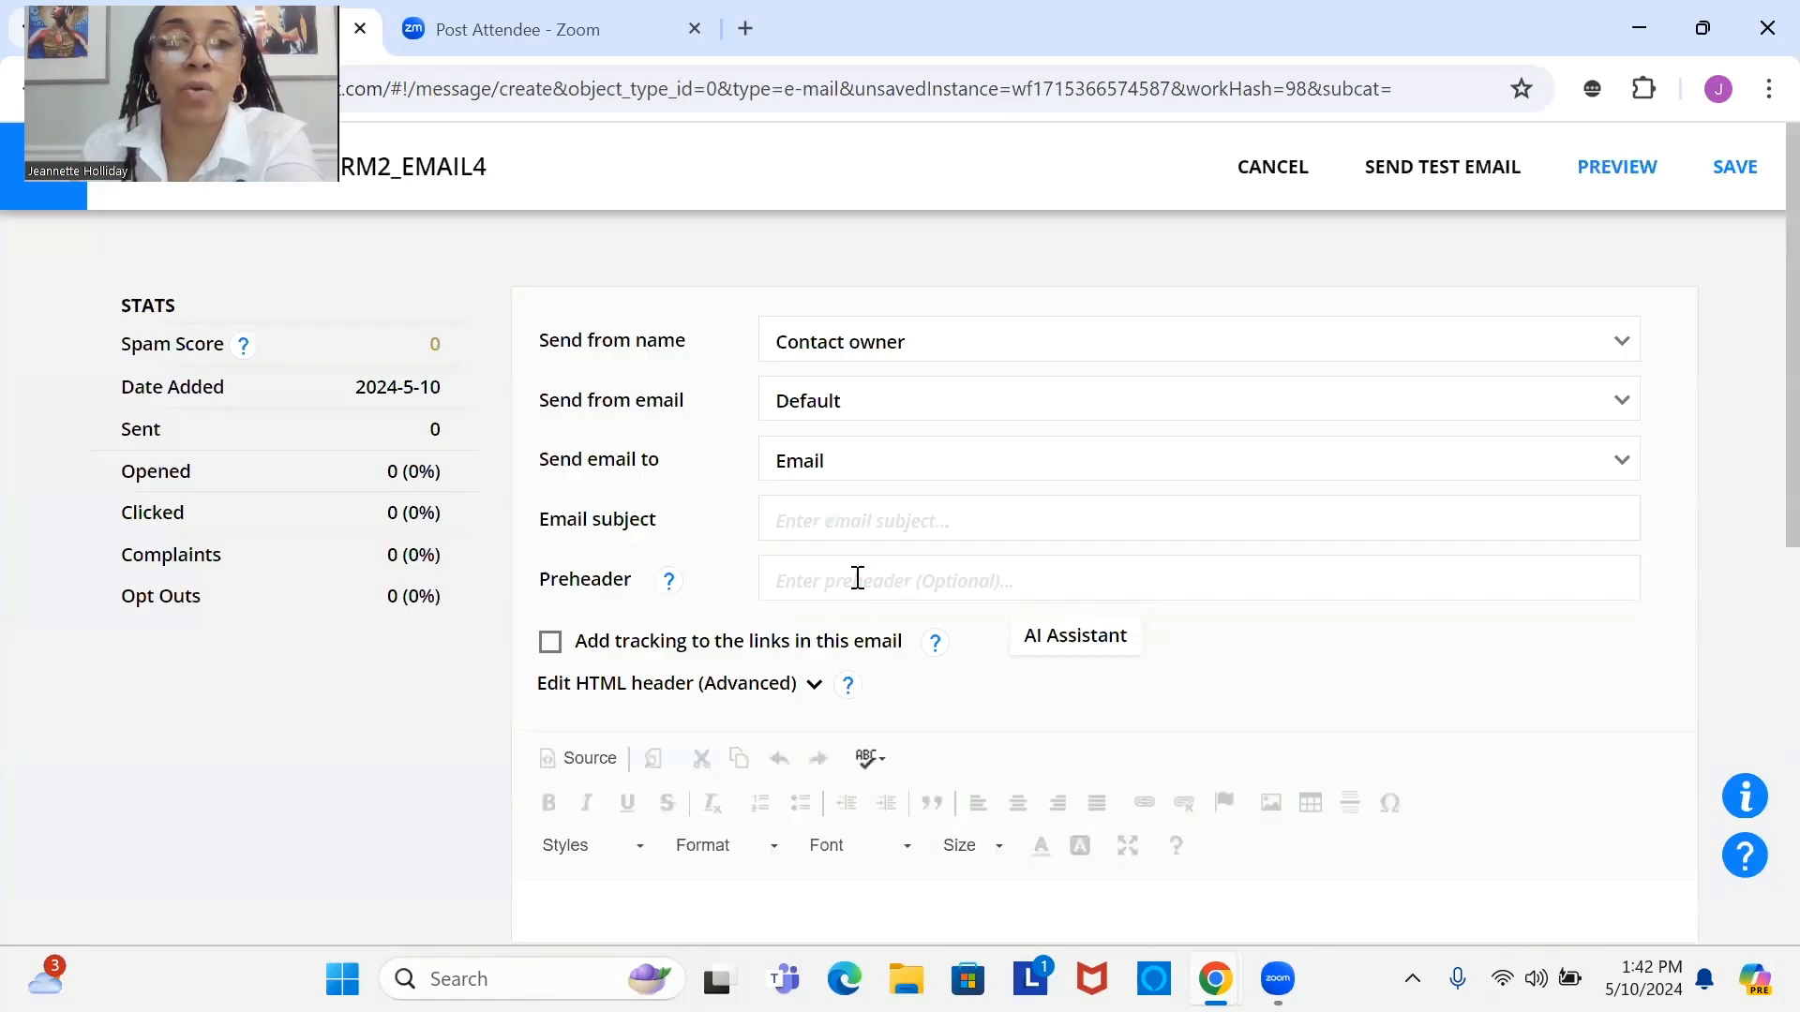
# Step: Set the email subject to "What do you think [First Name]?" and the preheader to "Ready to get started?"
pyautogui.click(856, 522)
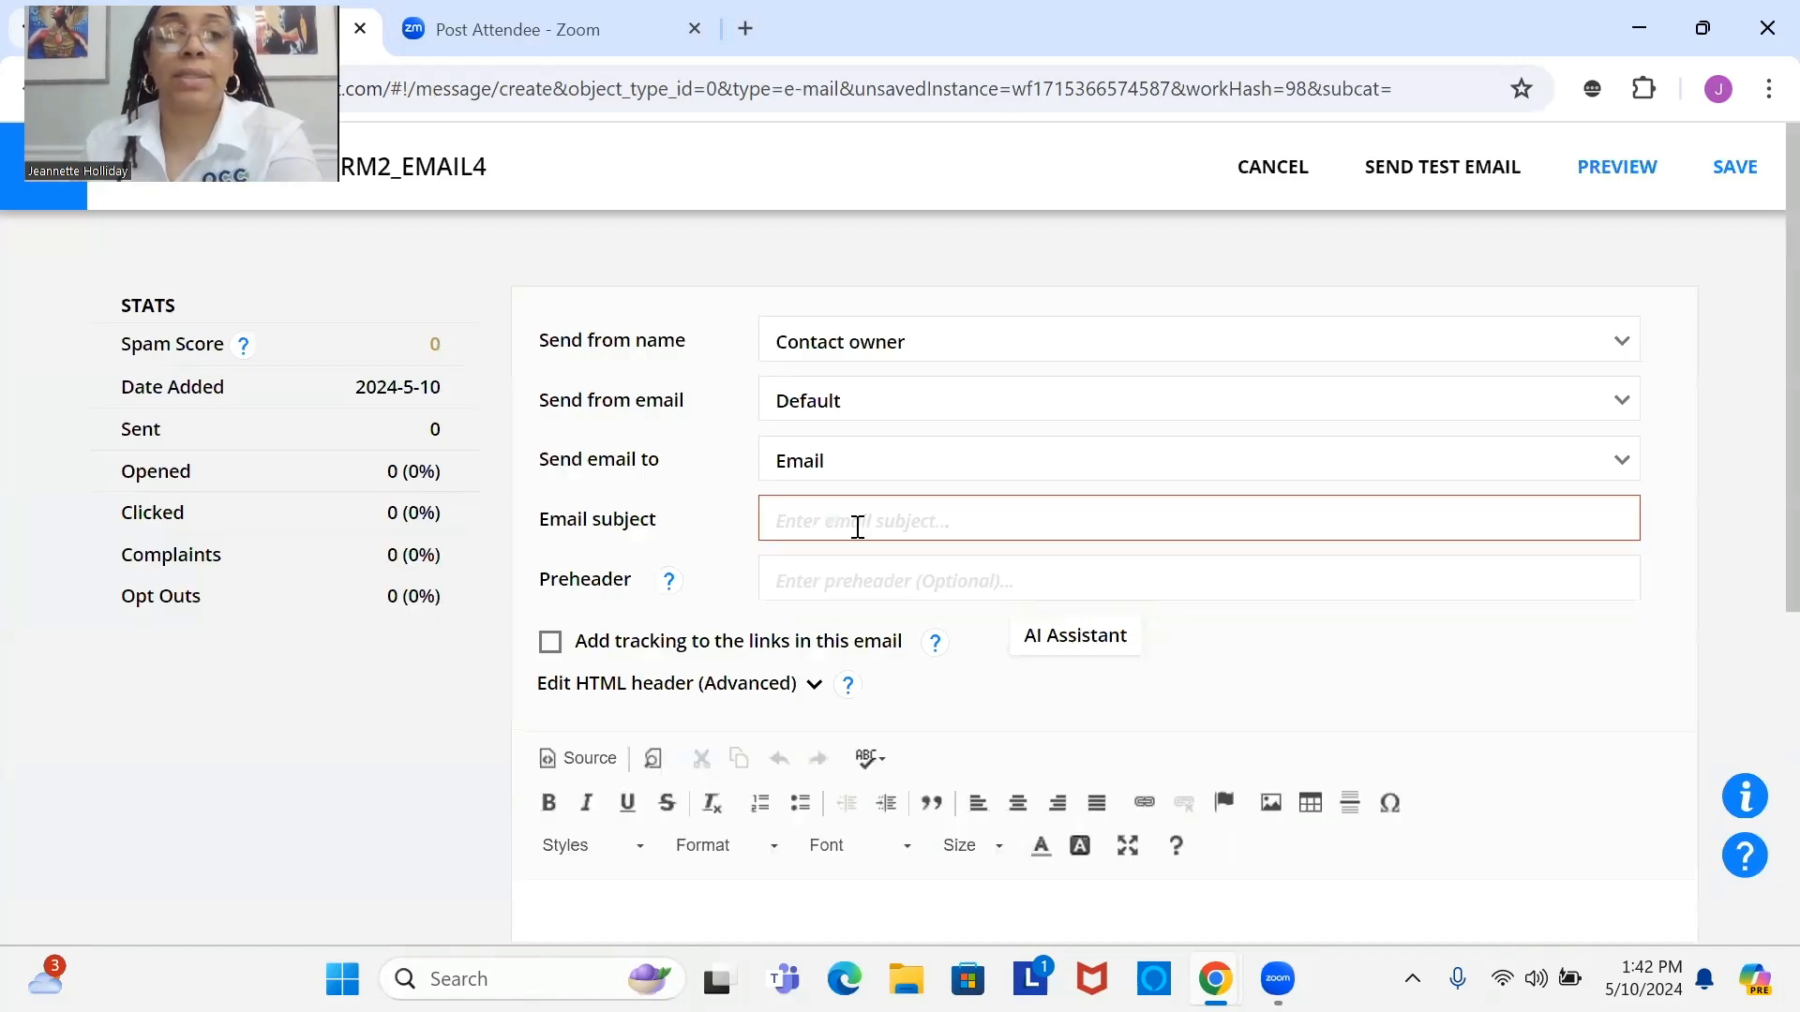
pyautogui.write('What ')
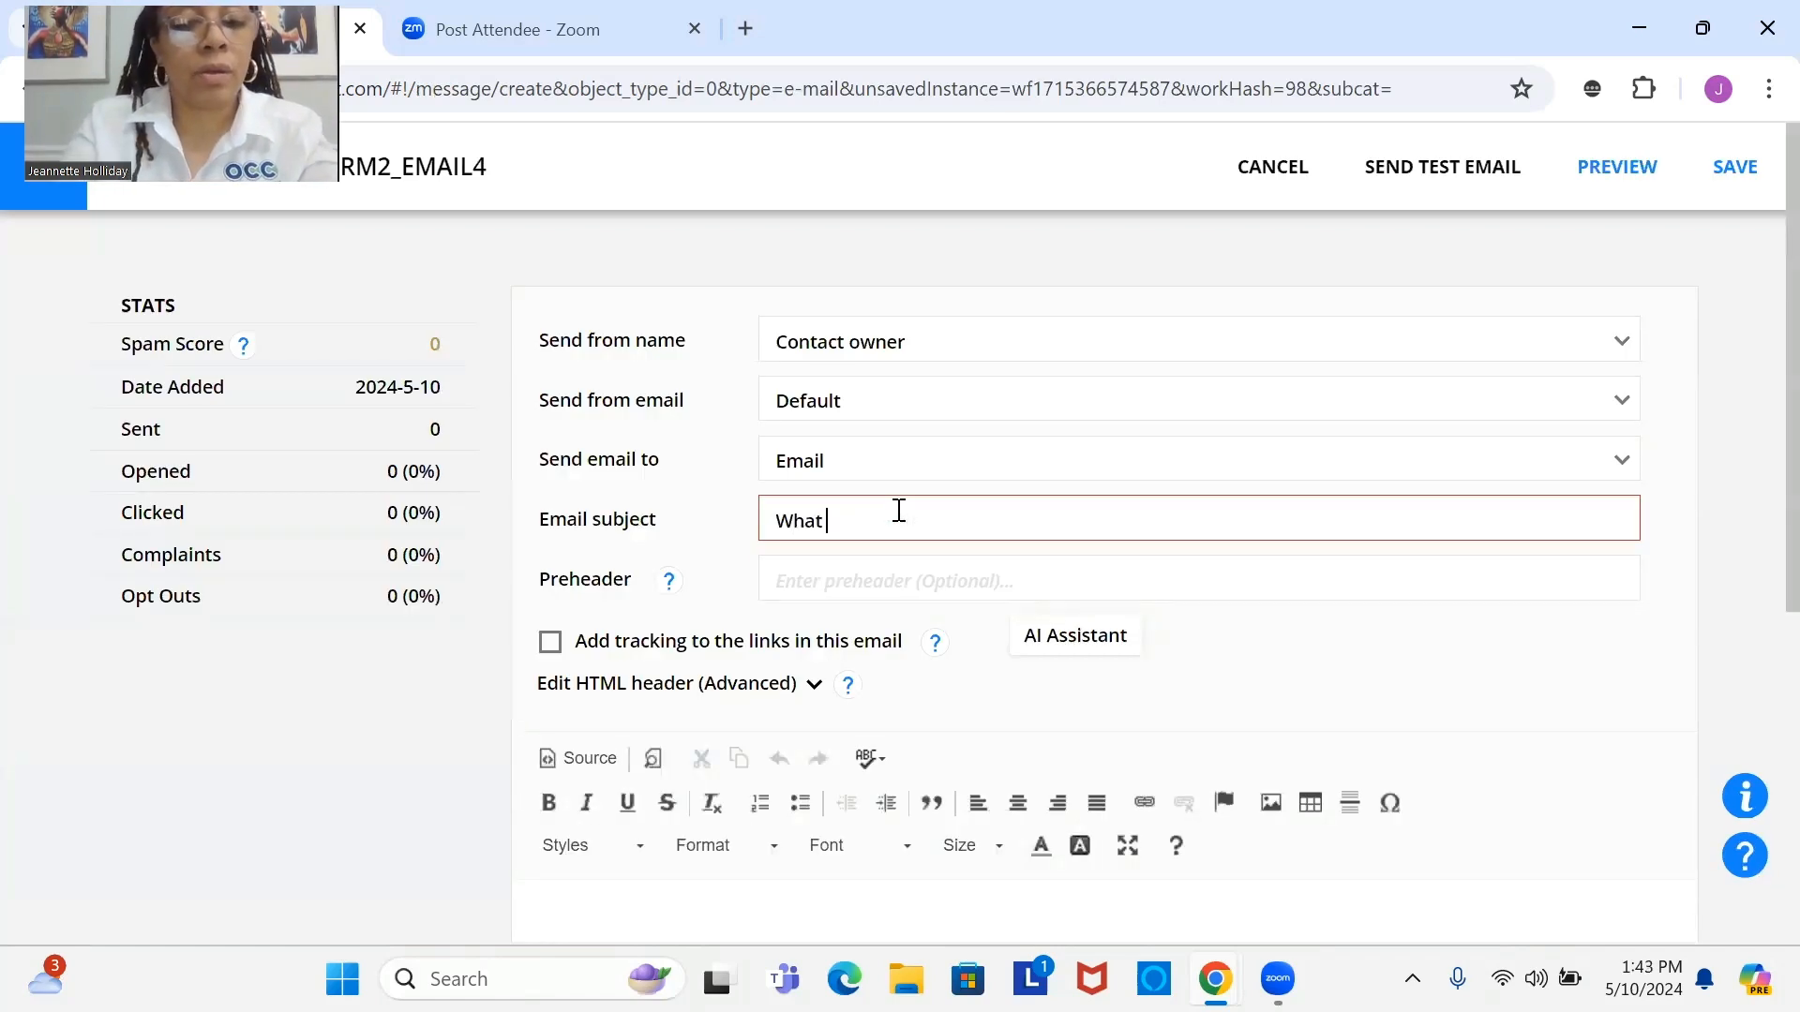
pyautogui.write('do you think ')
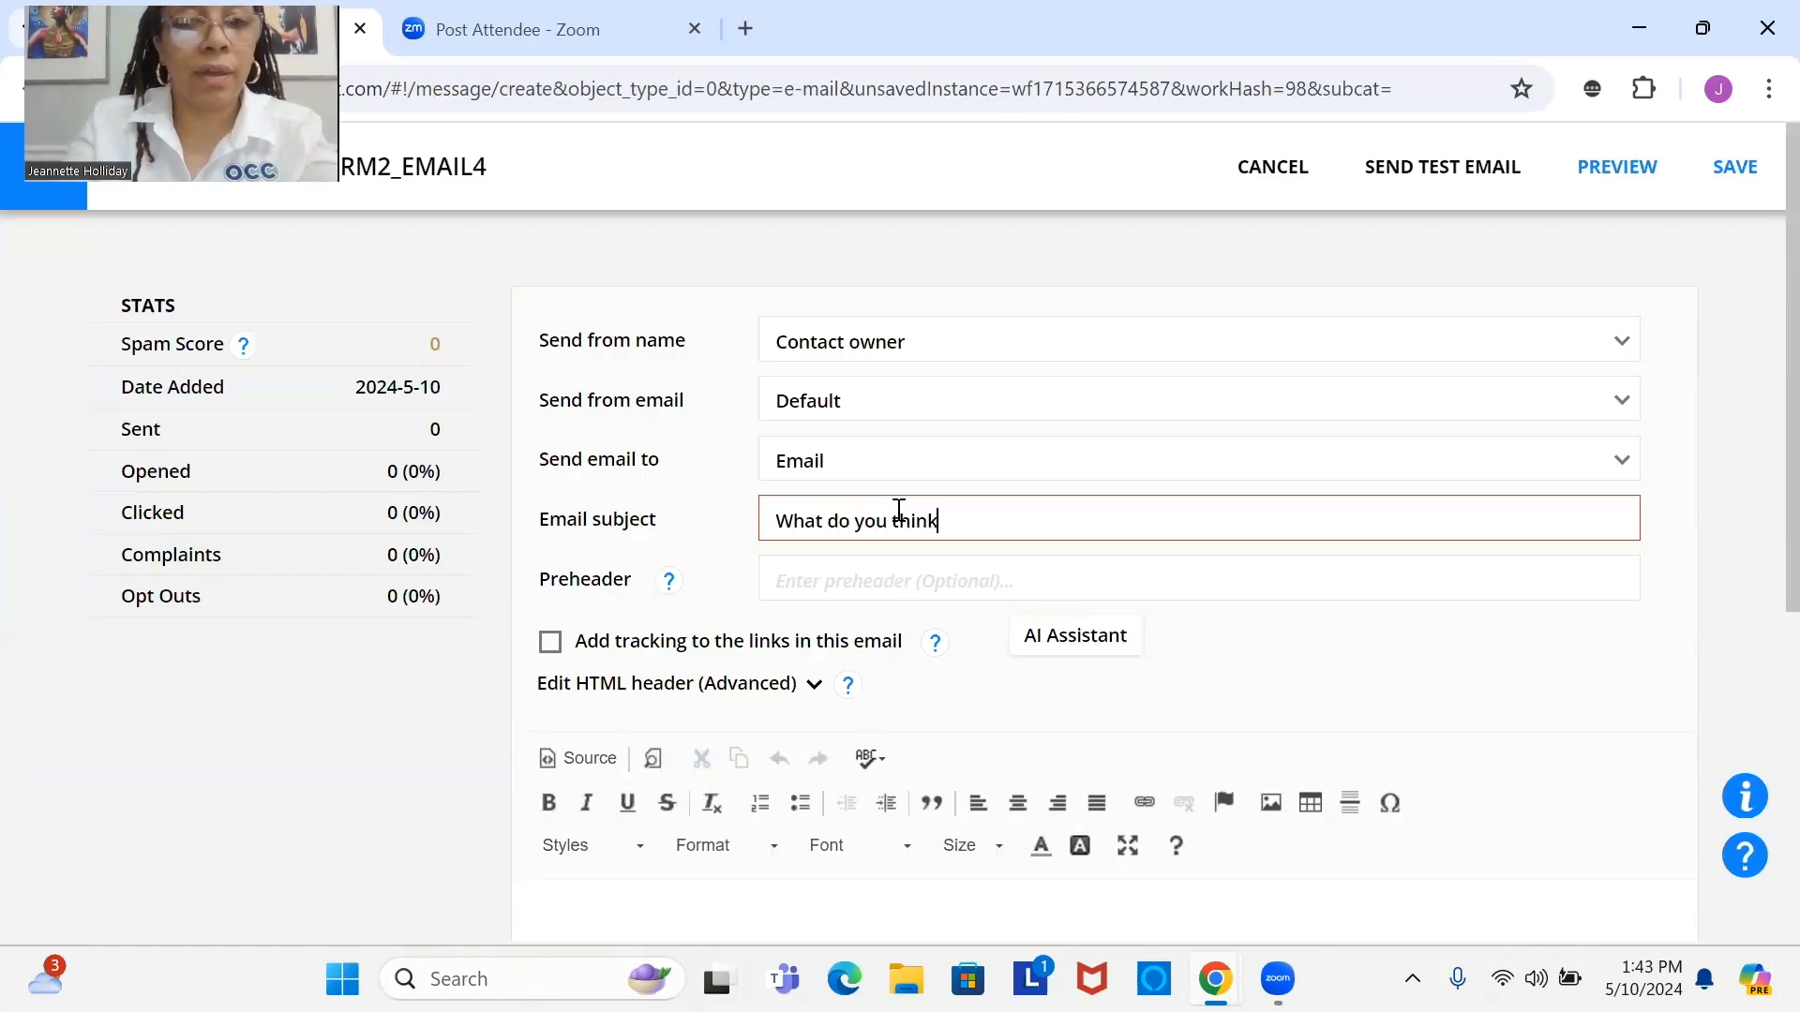
pyautogui.write('[First')
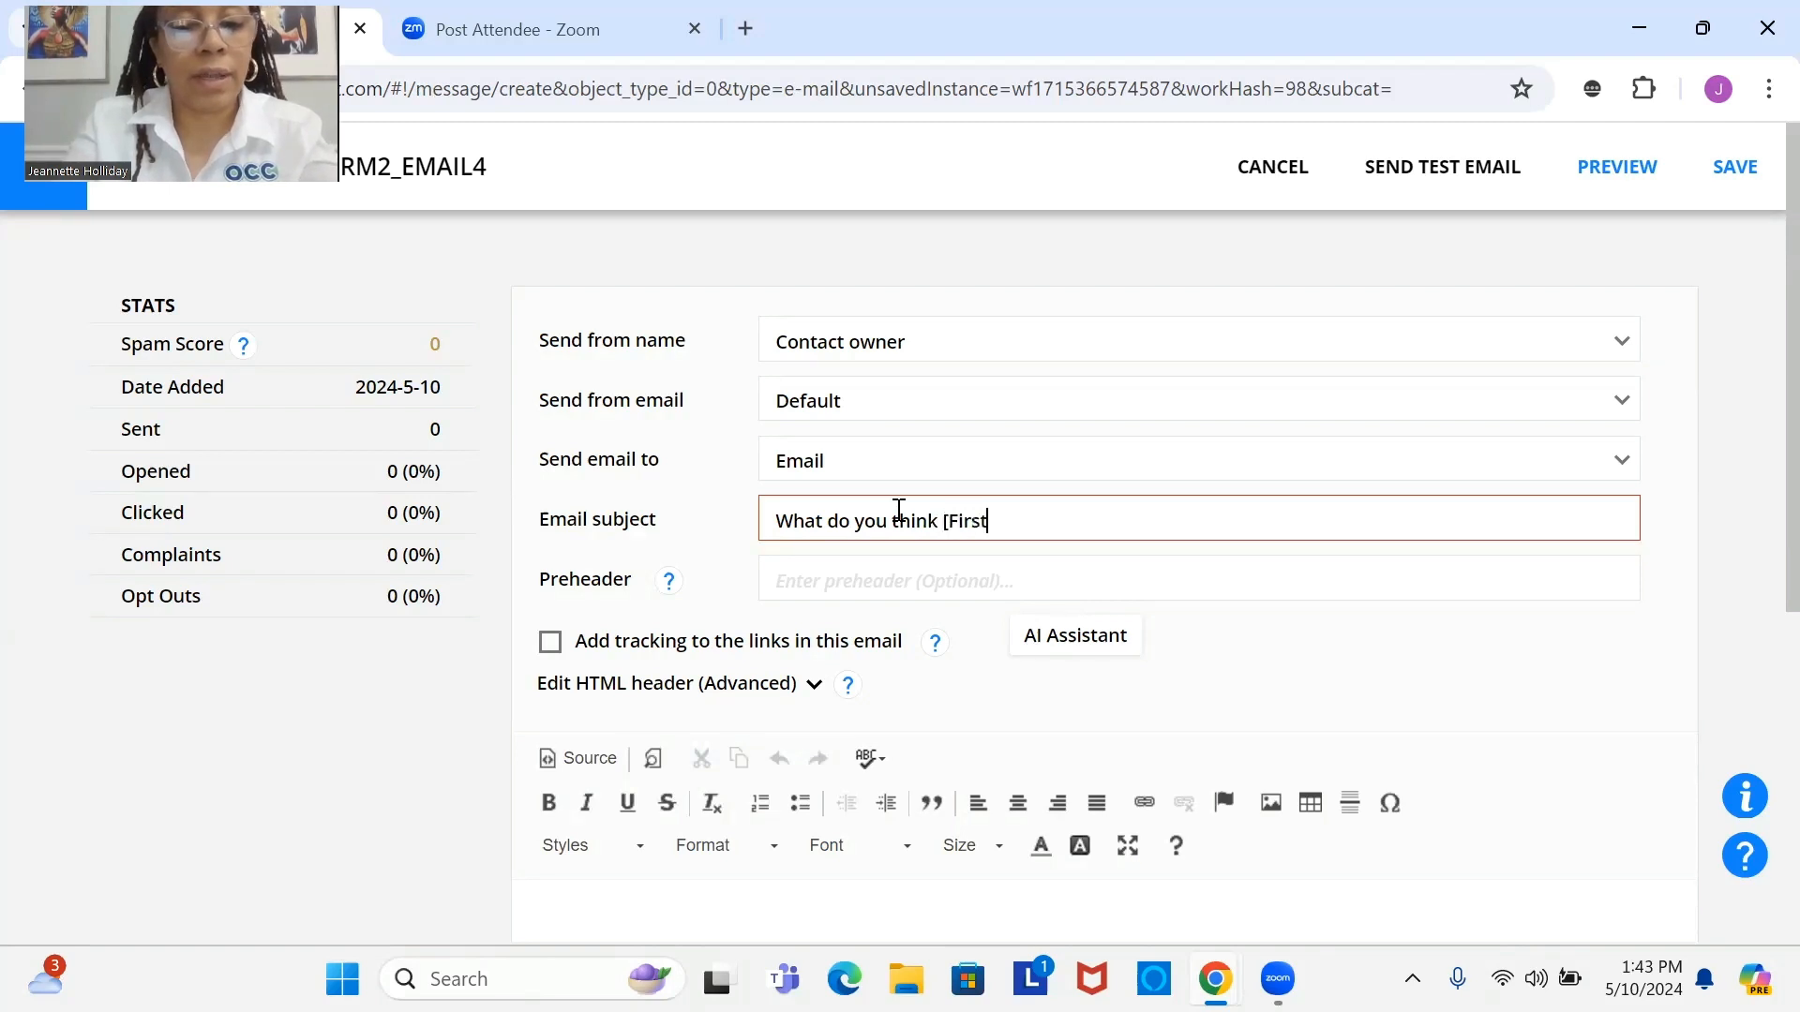
pyautogui.write(' Name]?')
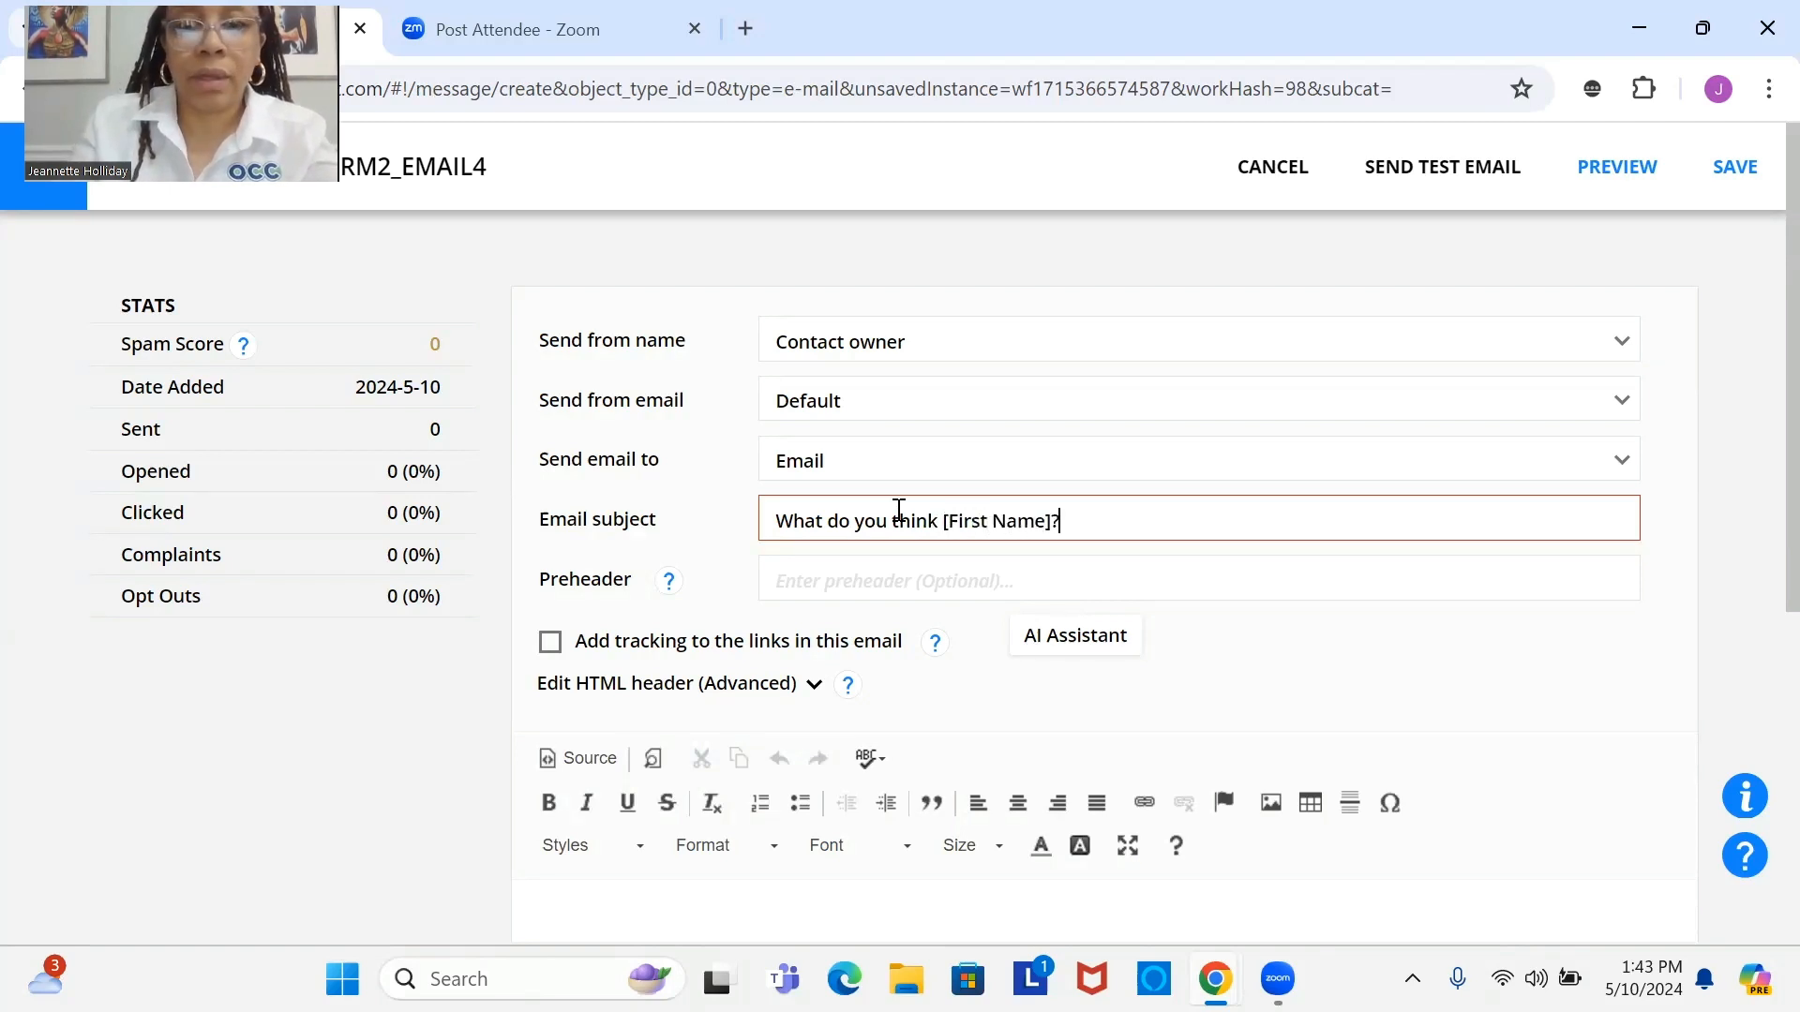
pyautogui.click(989, 587)
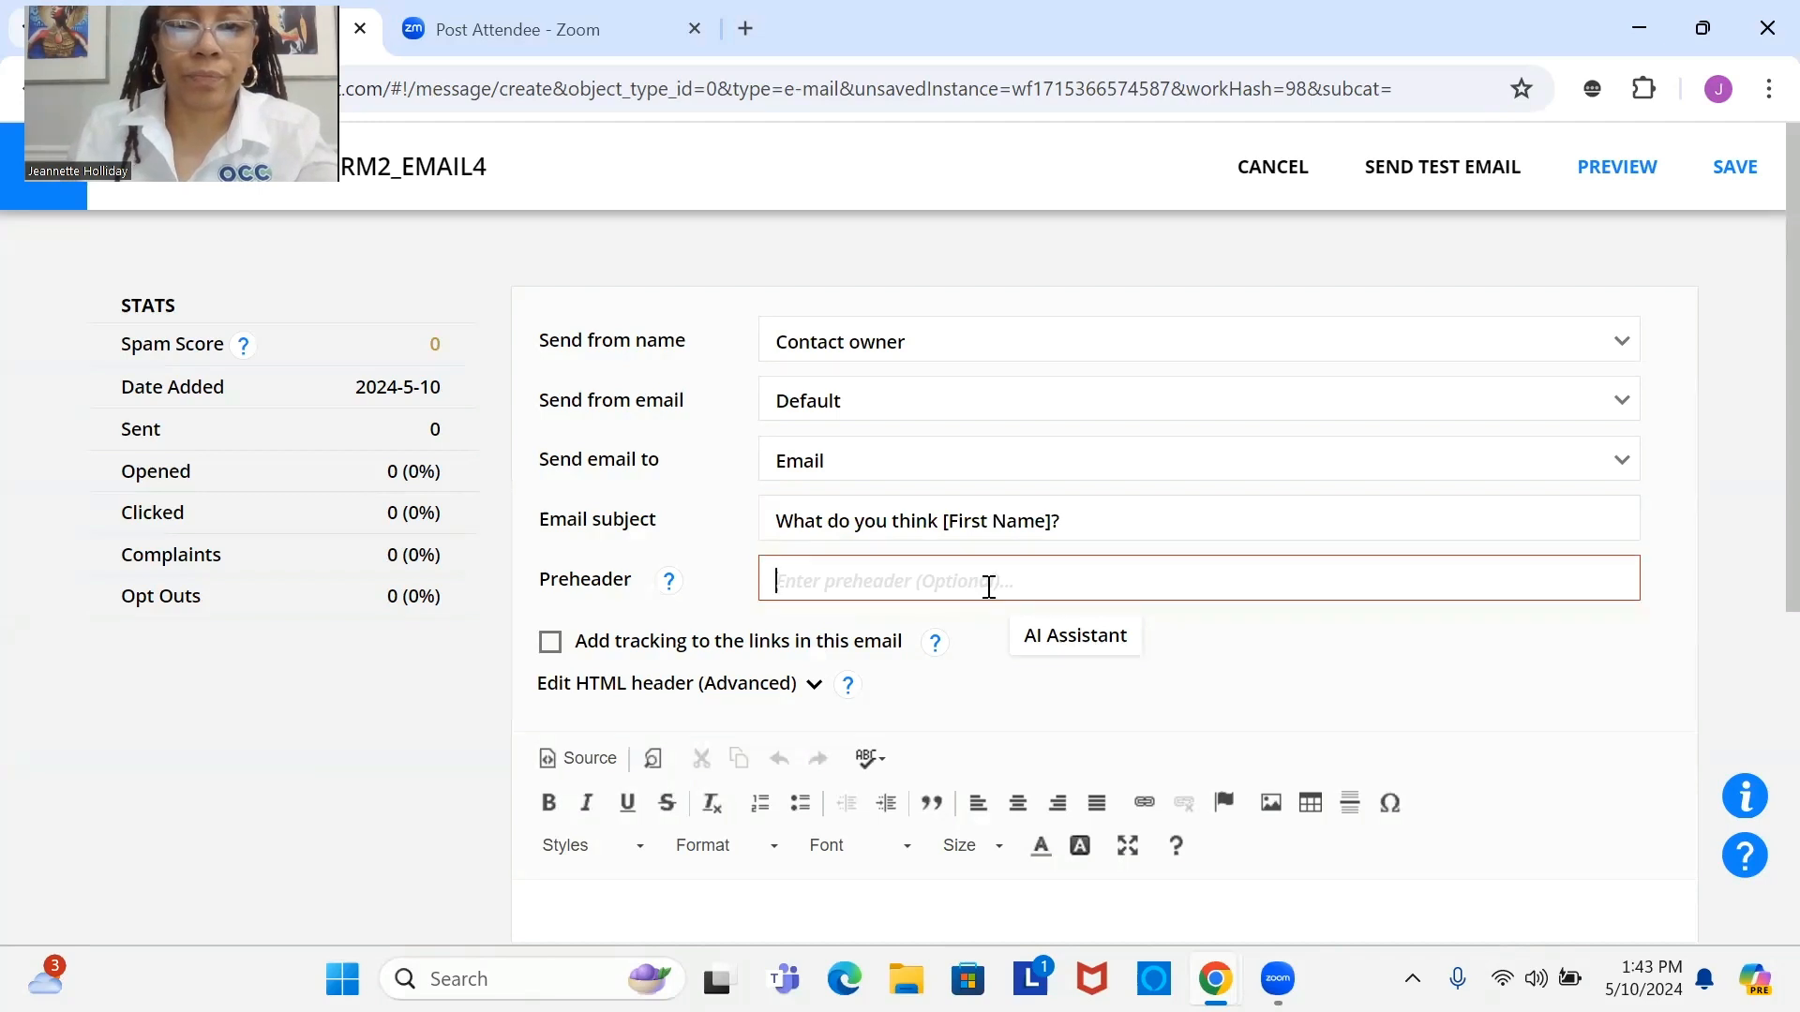
pyautogui.write('Ready to')
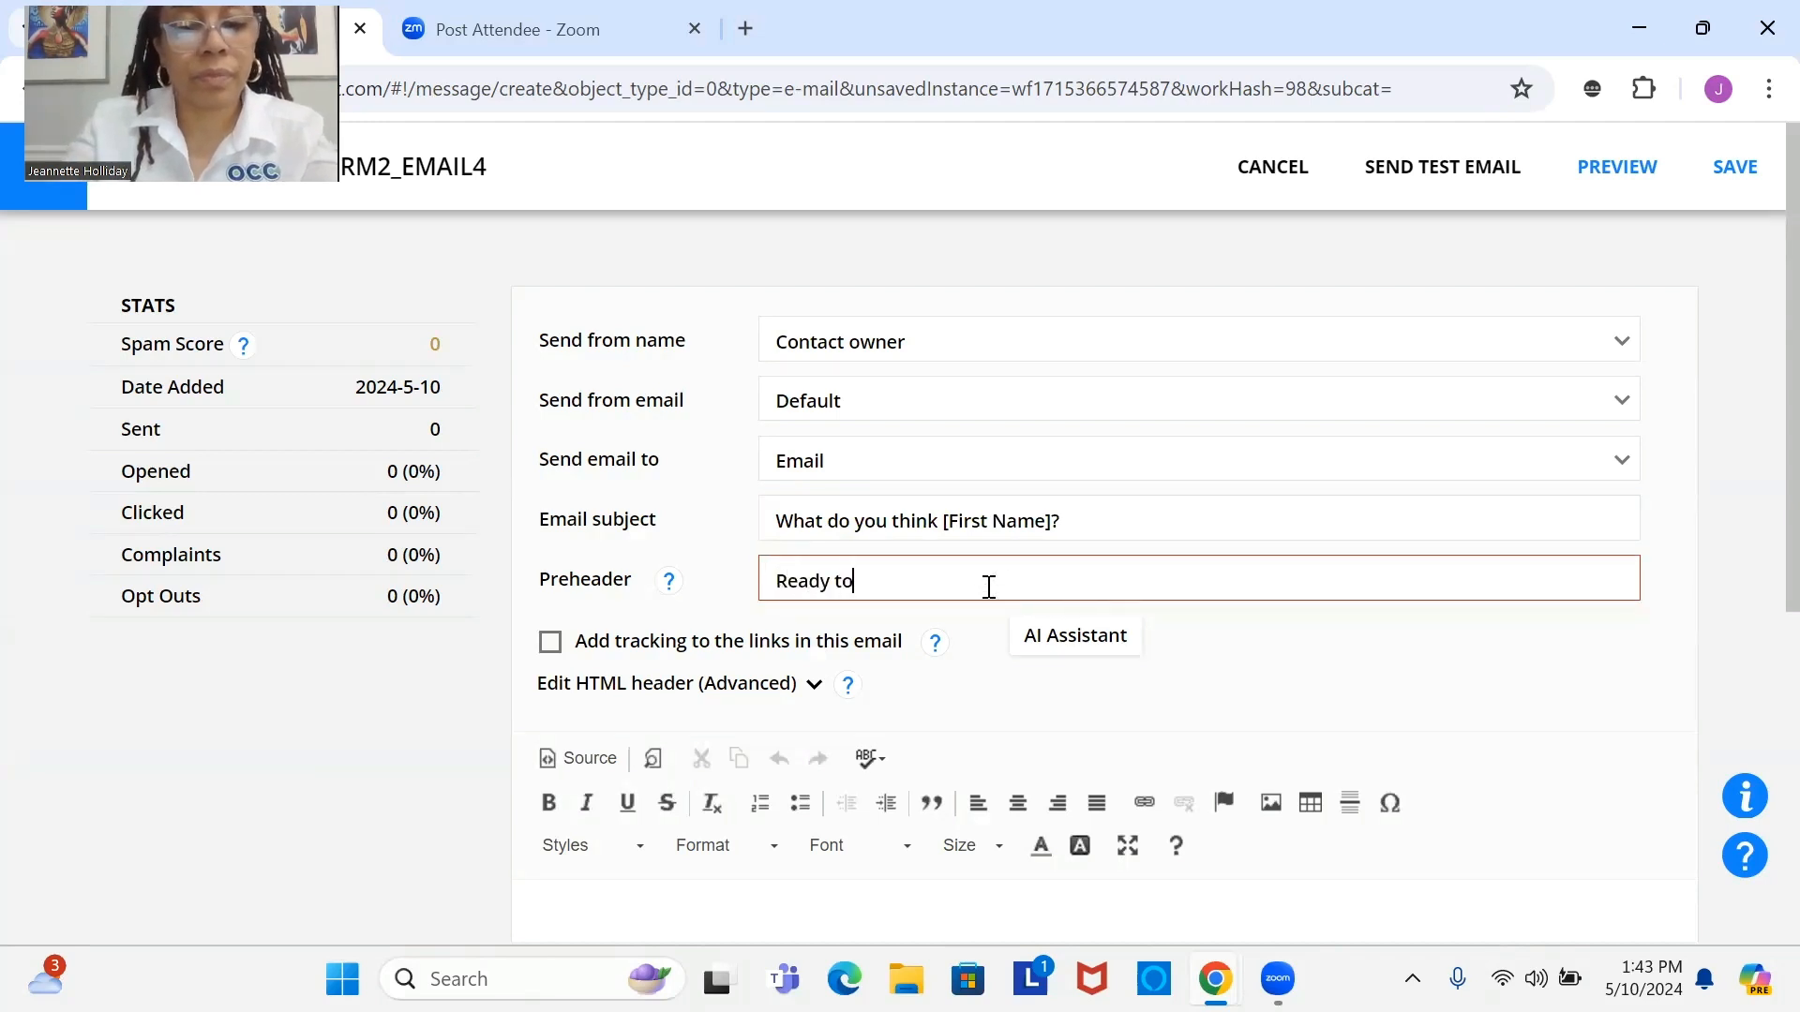
pyautogui.write(' get started?')
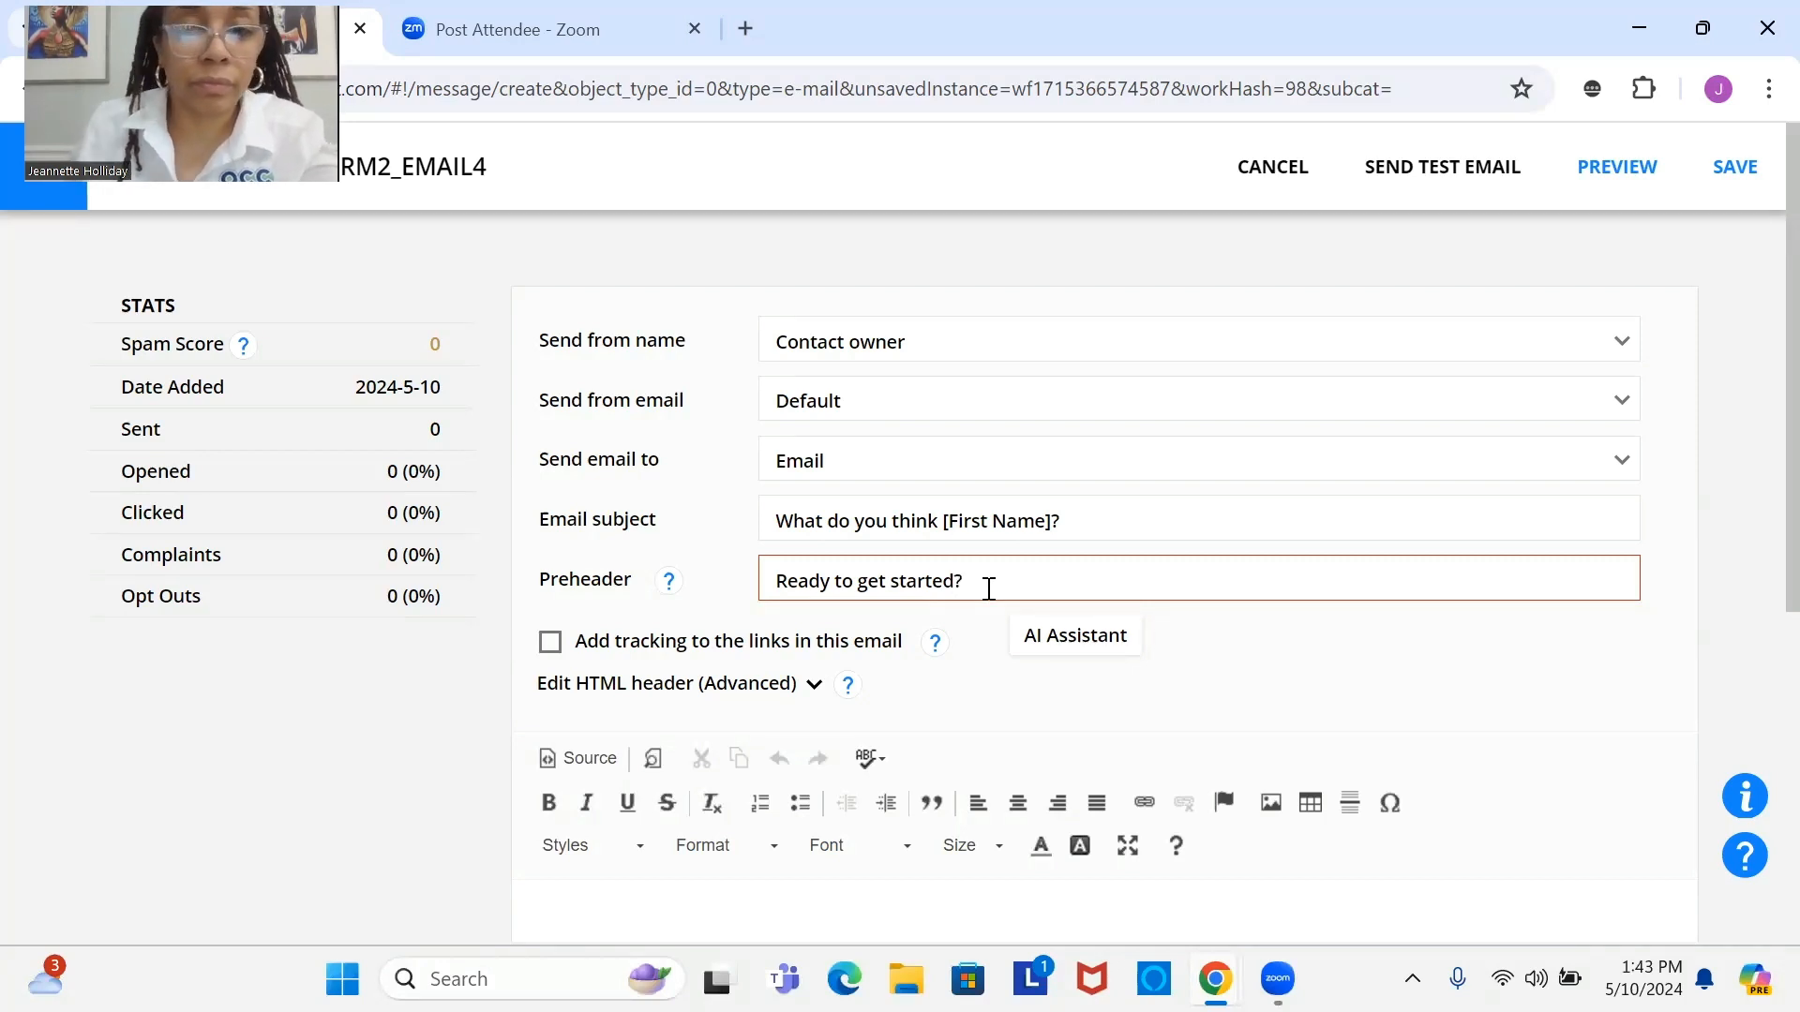
# Step: Start the email body with the greeting "Hey [First Name],"
pyautogui.scroll(-4, 1011, 661)
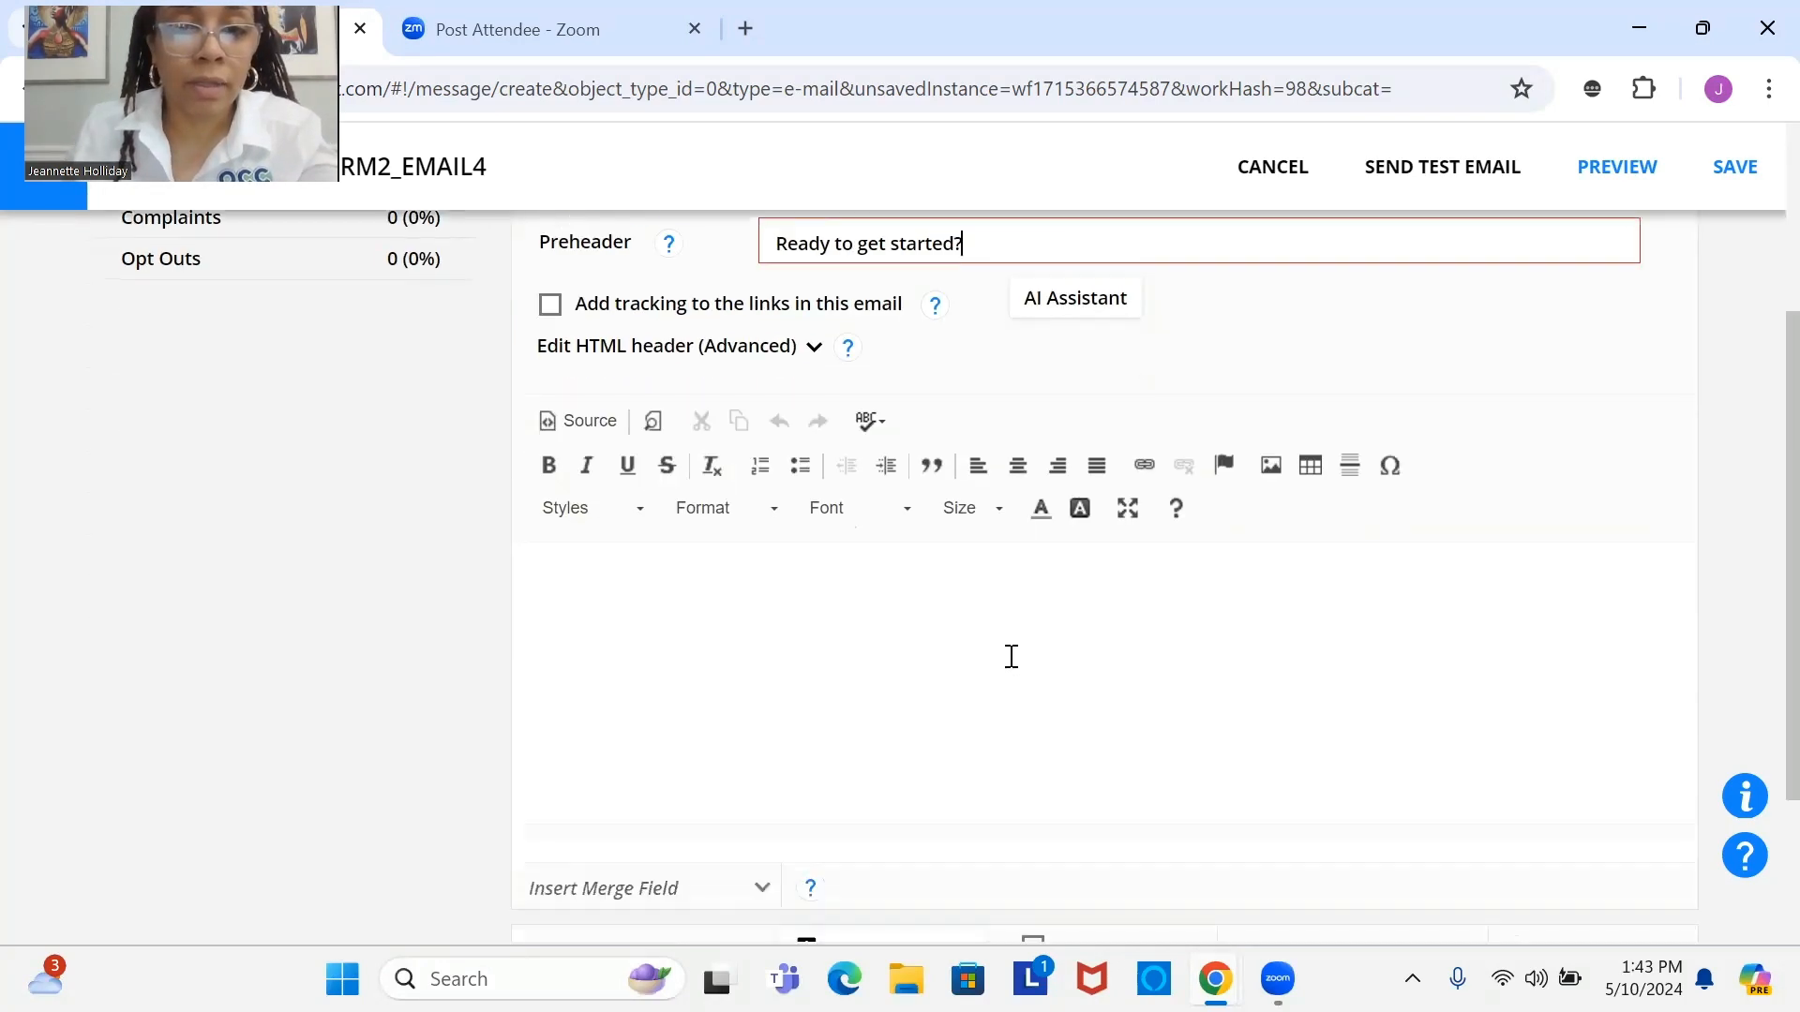
pyautogui.click(1018, 514)
pyautogui.write('H')
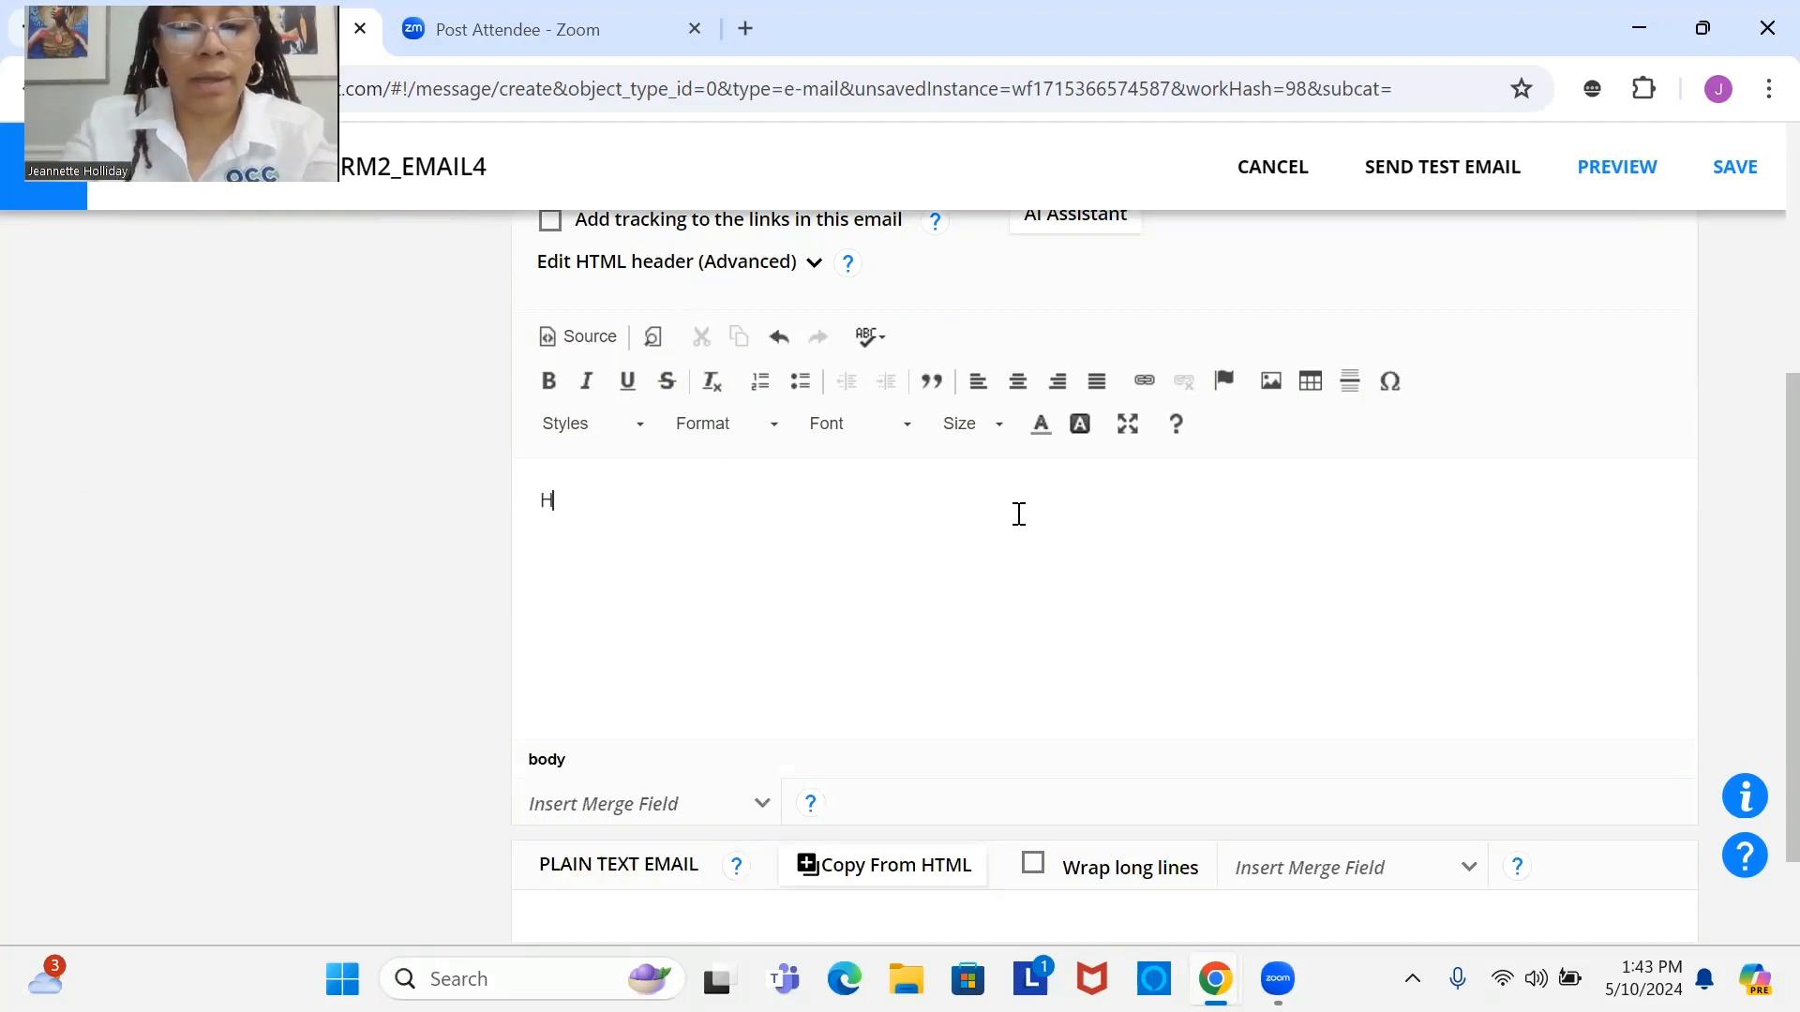
pyautogui.write('ey [First Name],')
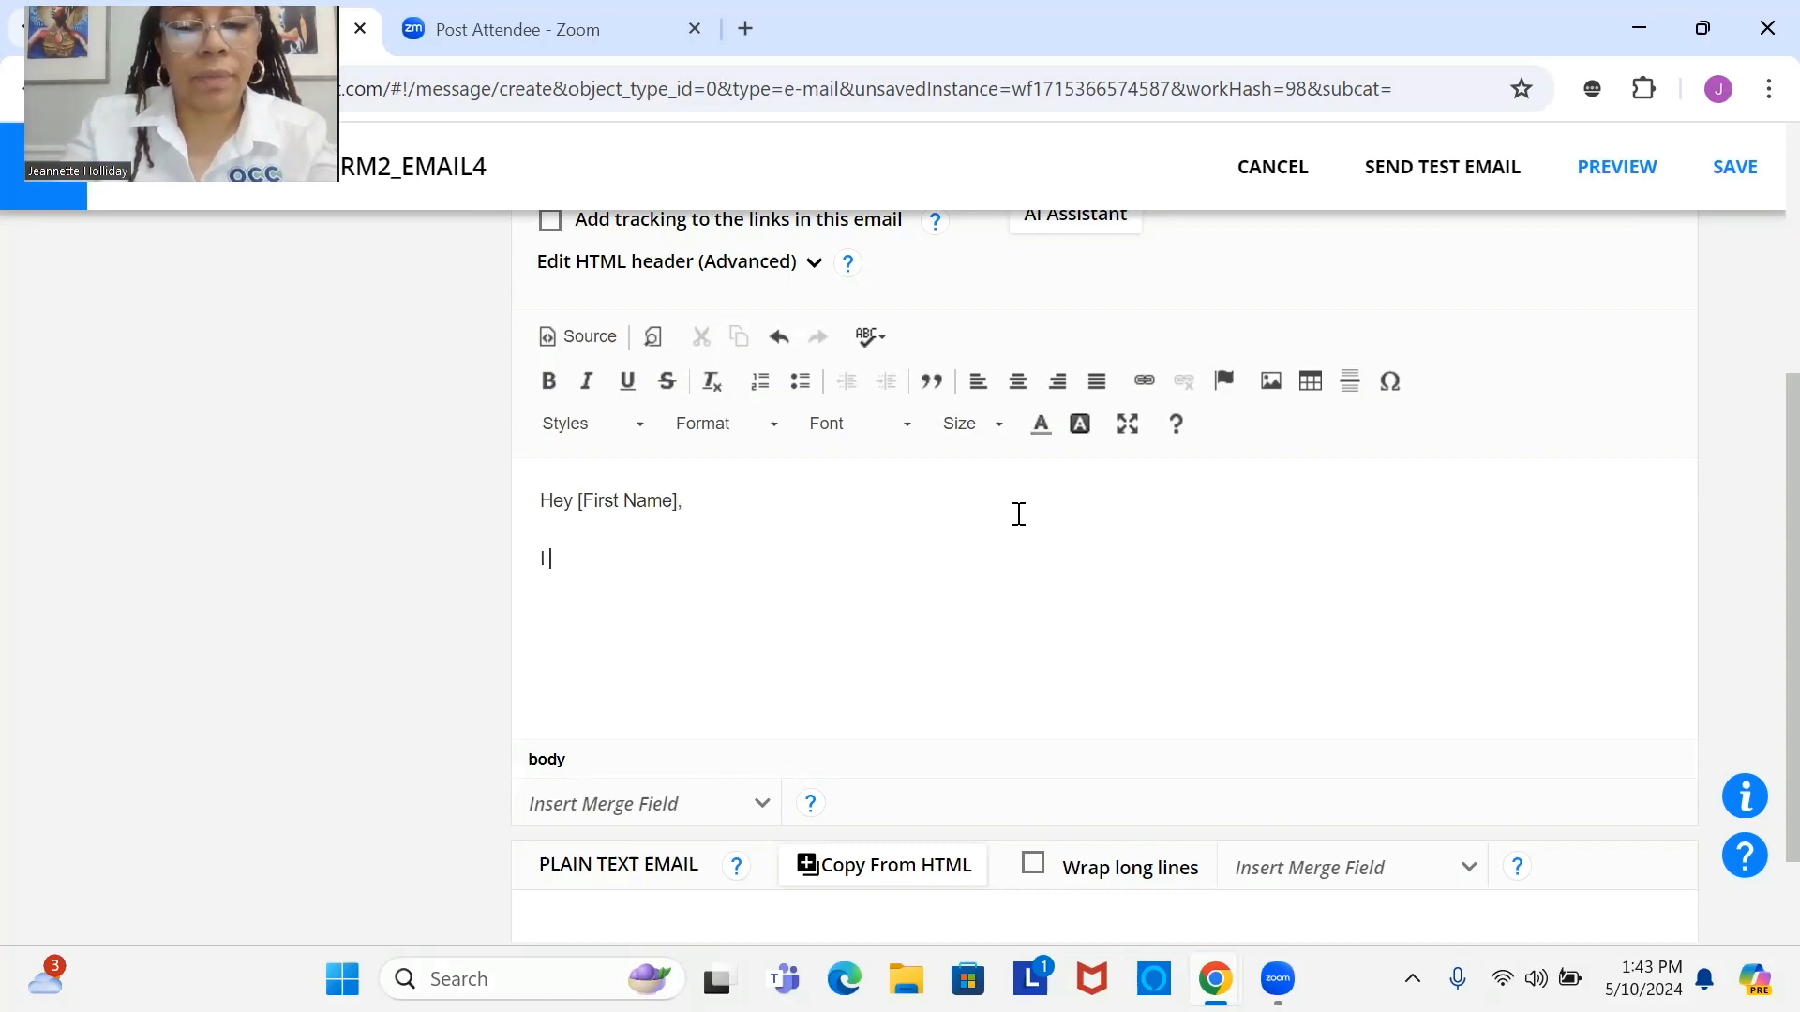
# Step: Begin the first paragraph with "I'm sending you this email to say again how nice it was to meet you, and to"
pyautogui.write("I'm send")
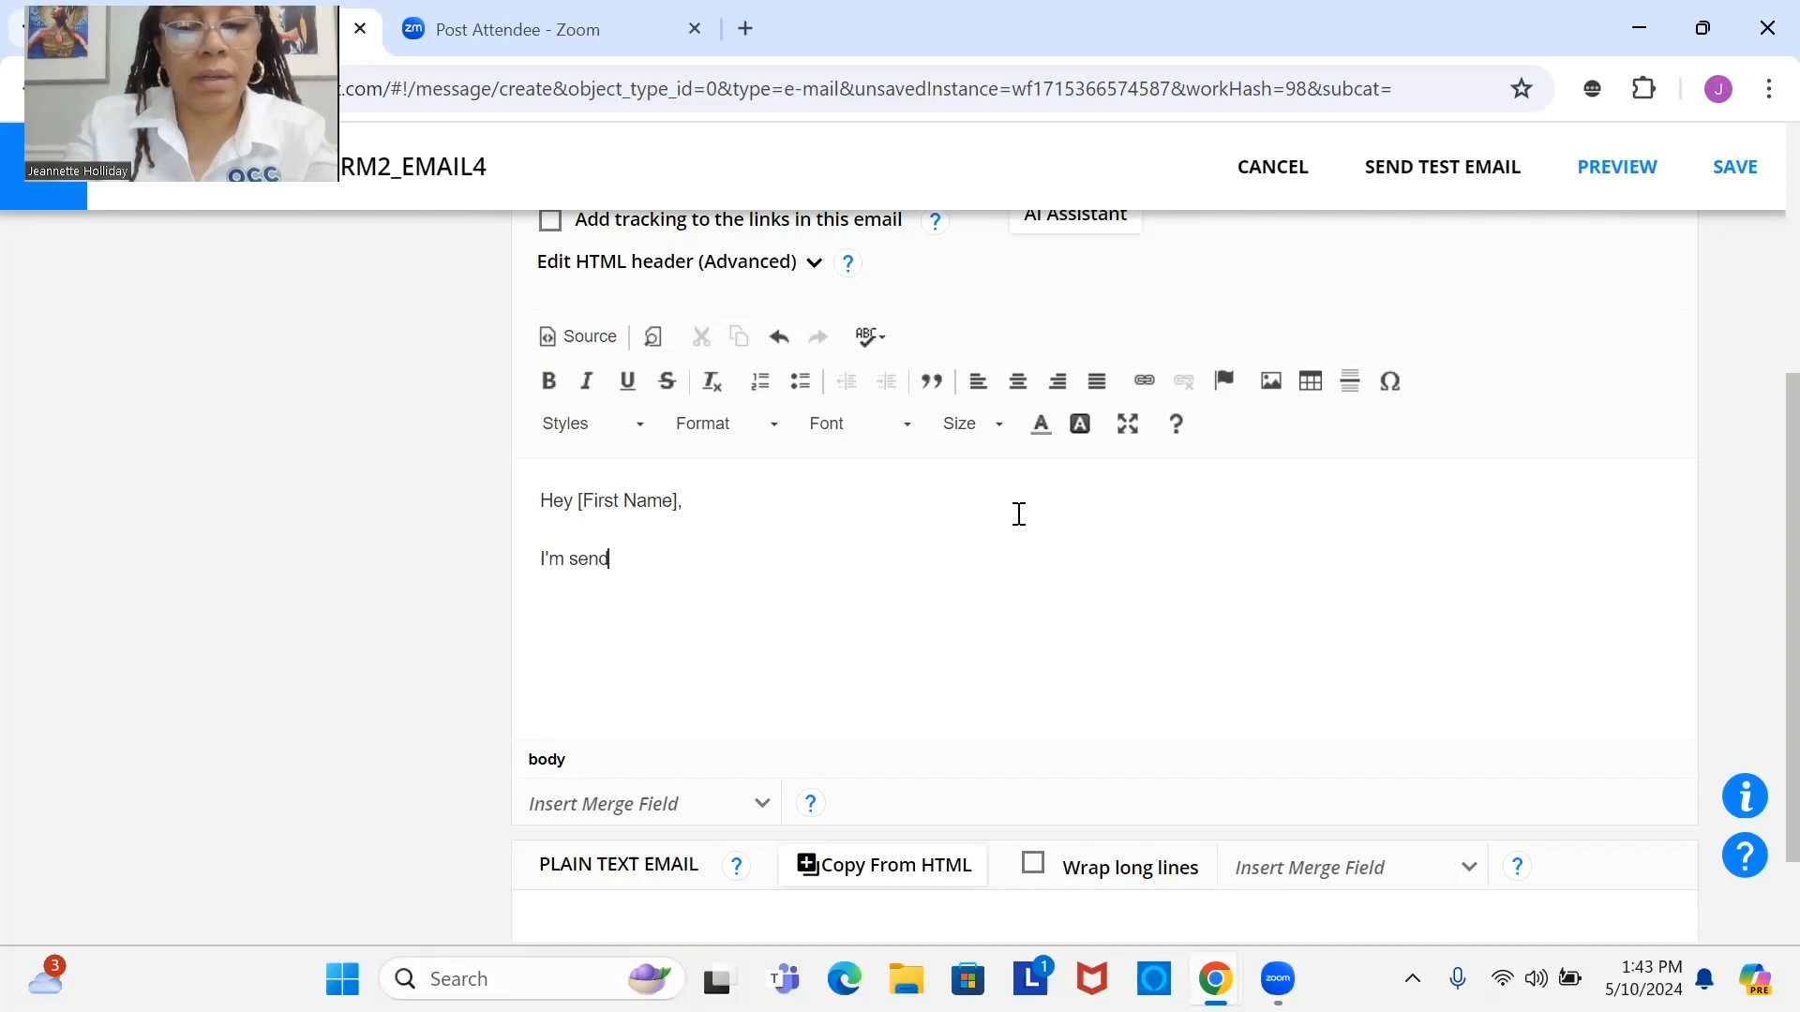
pyautogui.write('ing you this em')
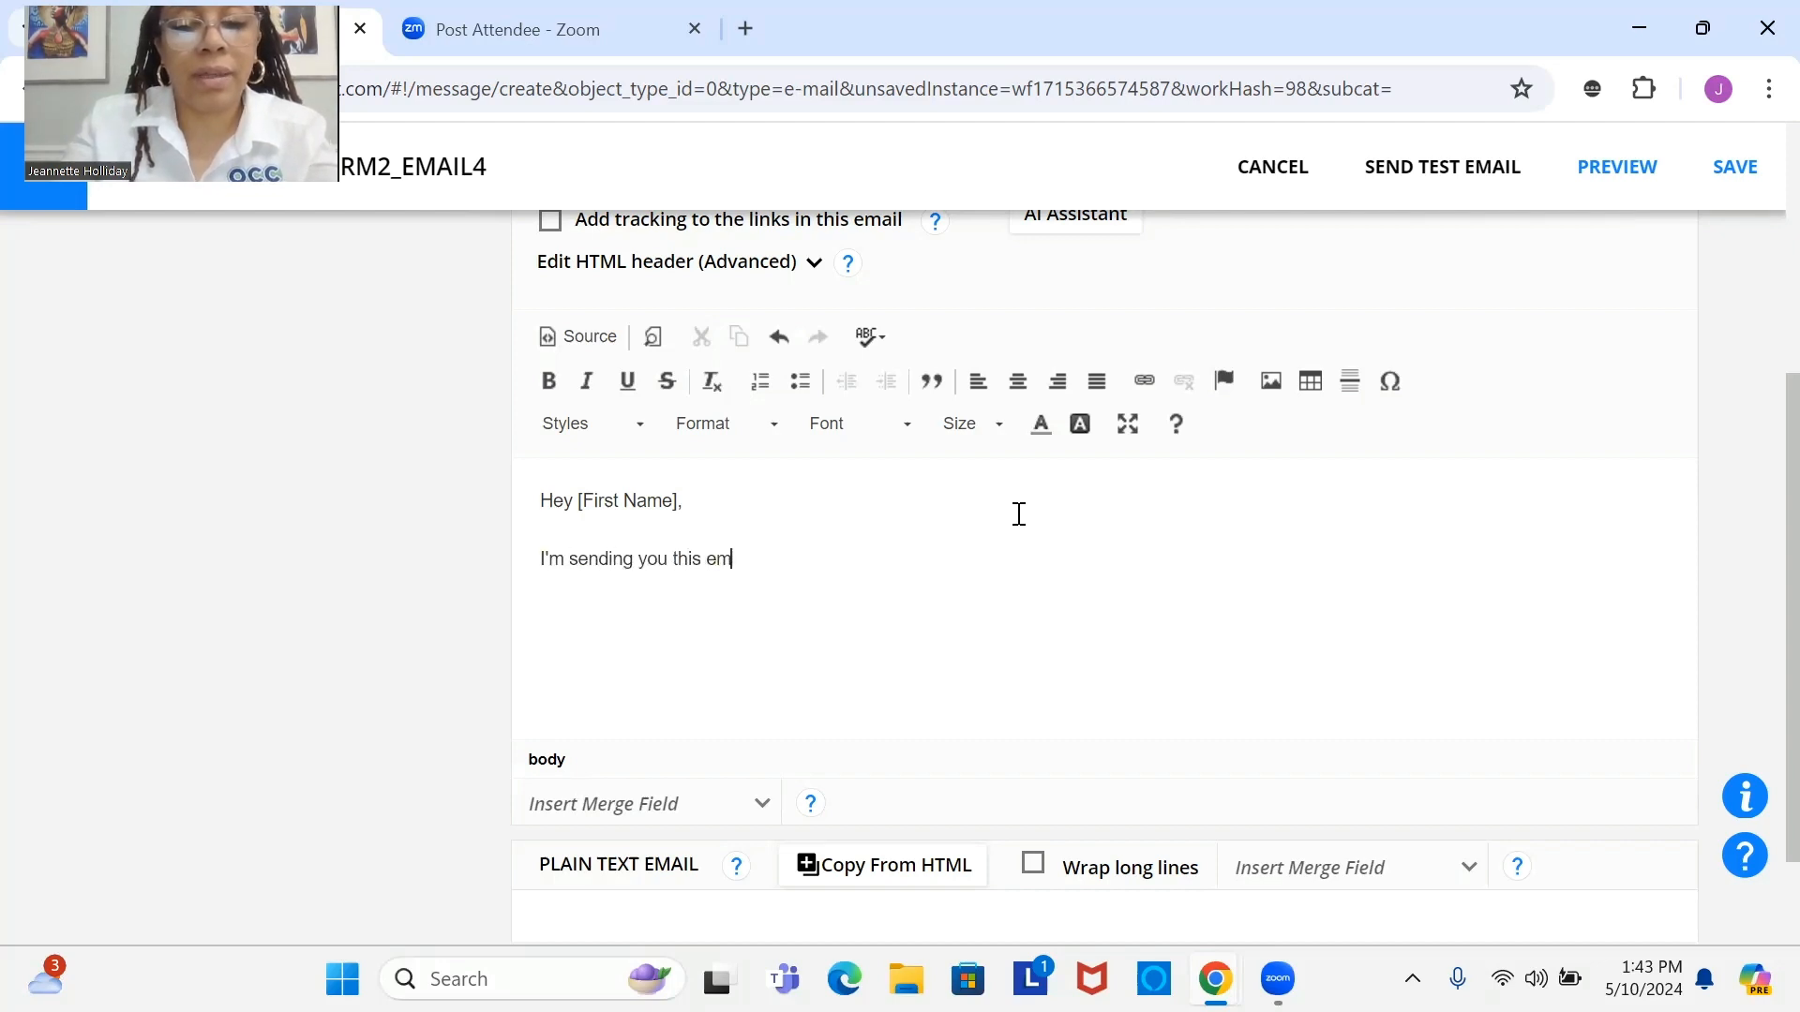
pyautogui.write('ail to le')
pyautogui.press('BackSpace')
pyautogui.write('say again how noi')
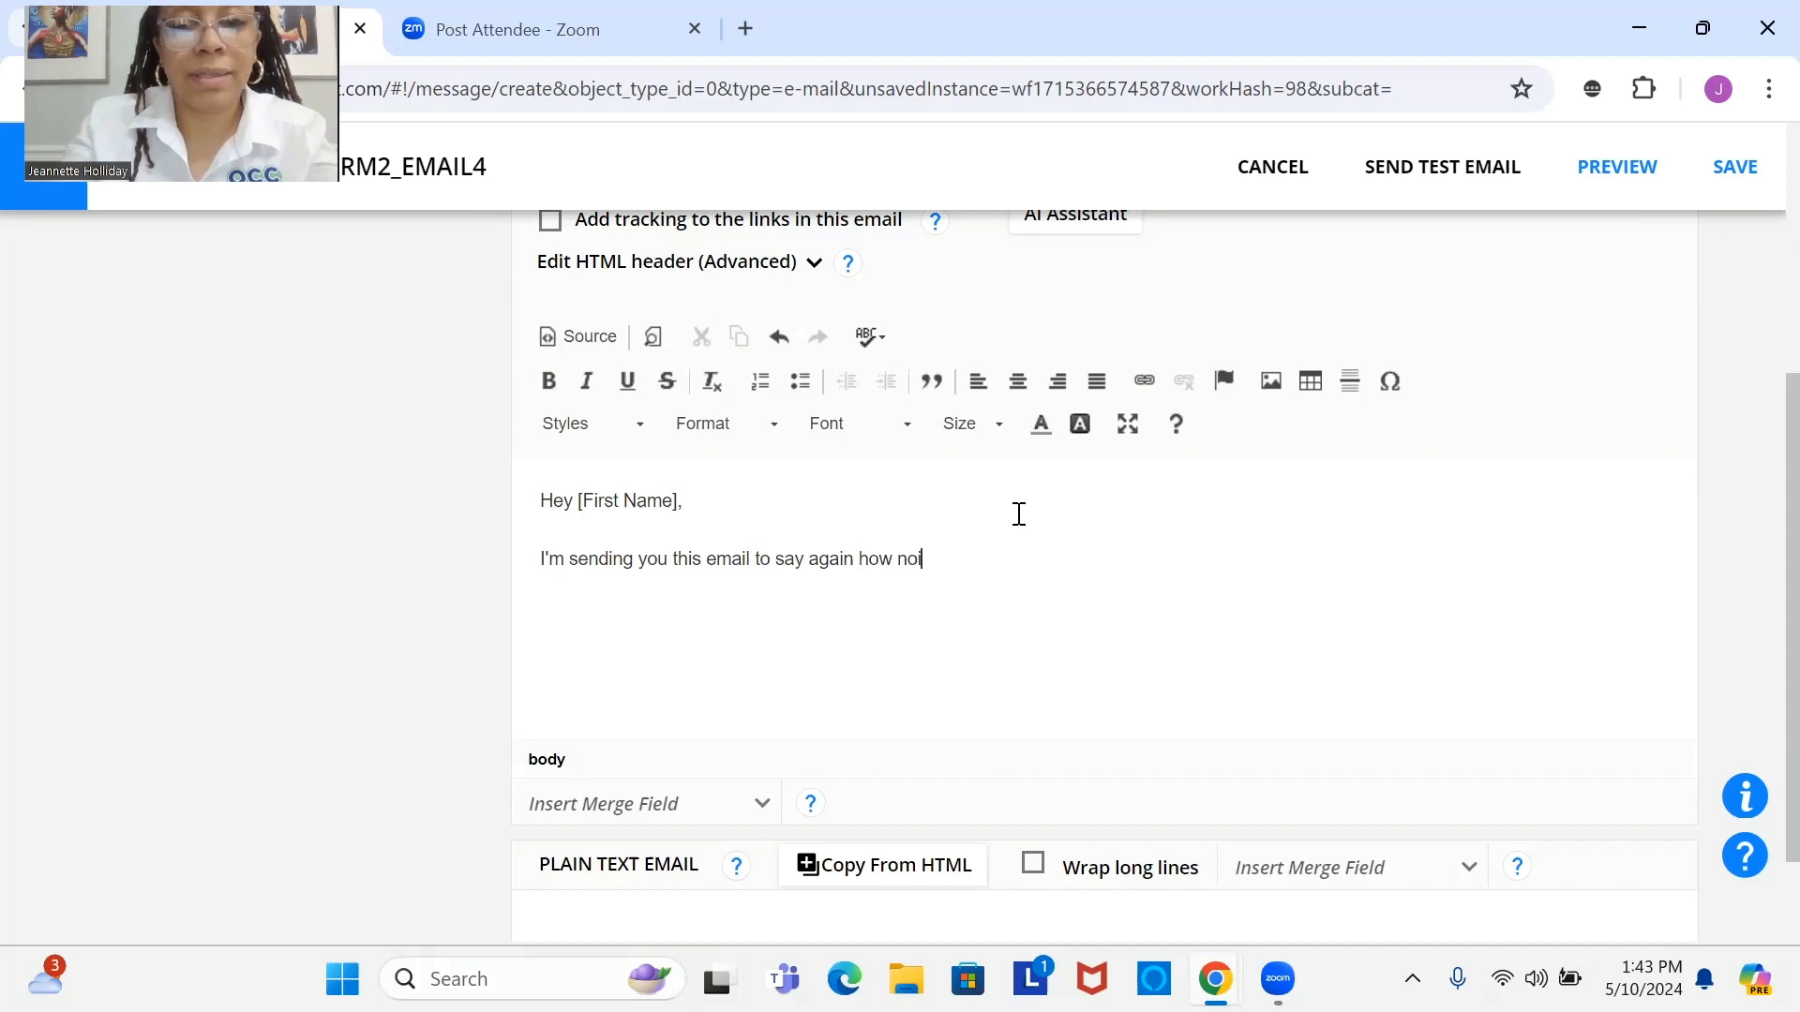
pyautogui.press('BackSpace')
pyautogui.press('BackSpace')
pyautogui.write('ice it w')
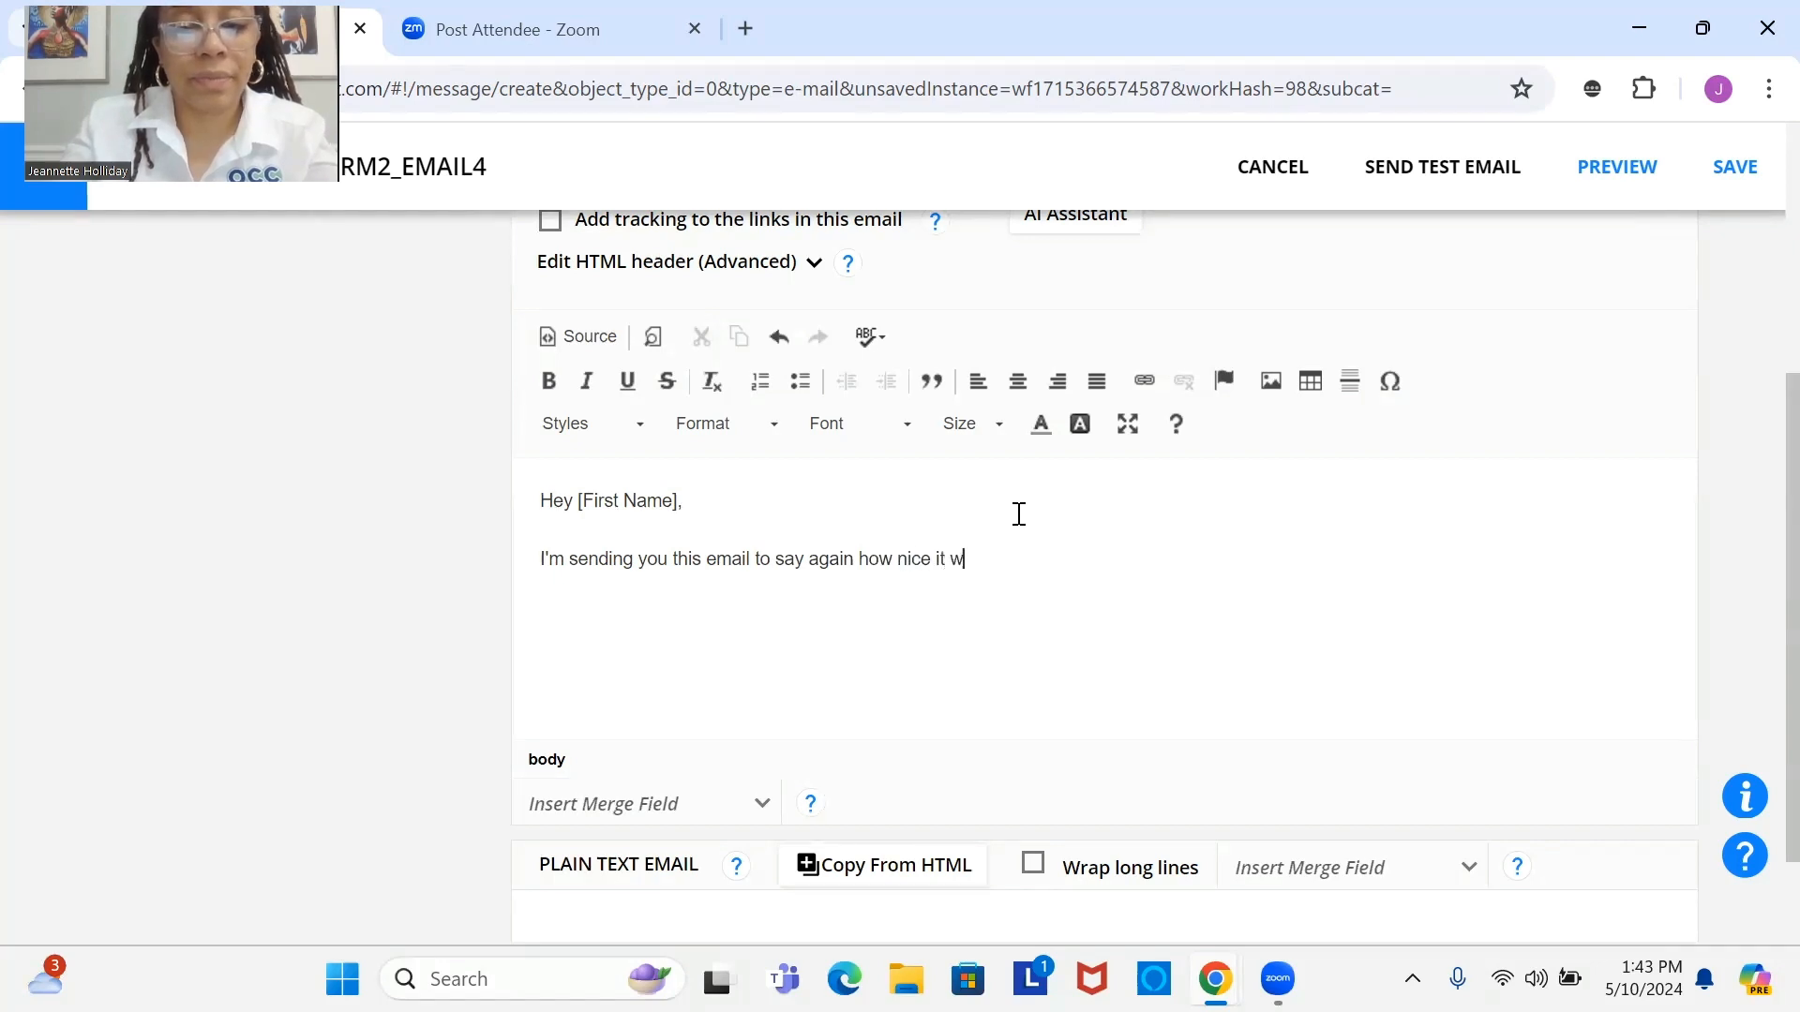
pyautogui.write('as to meet ')
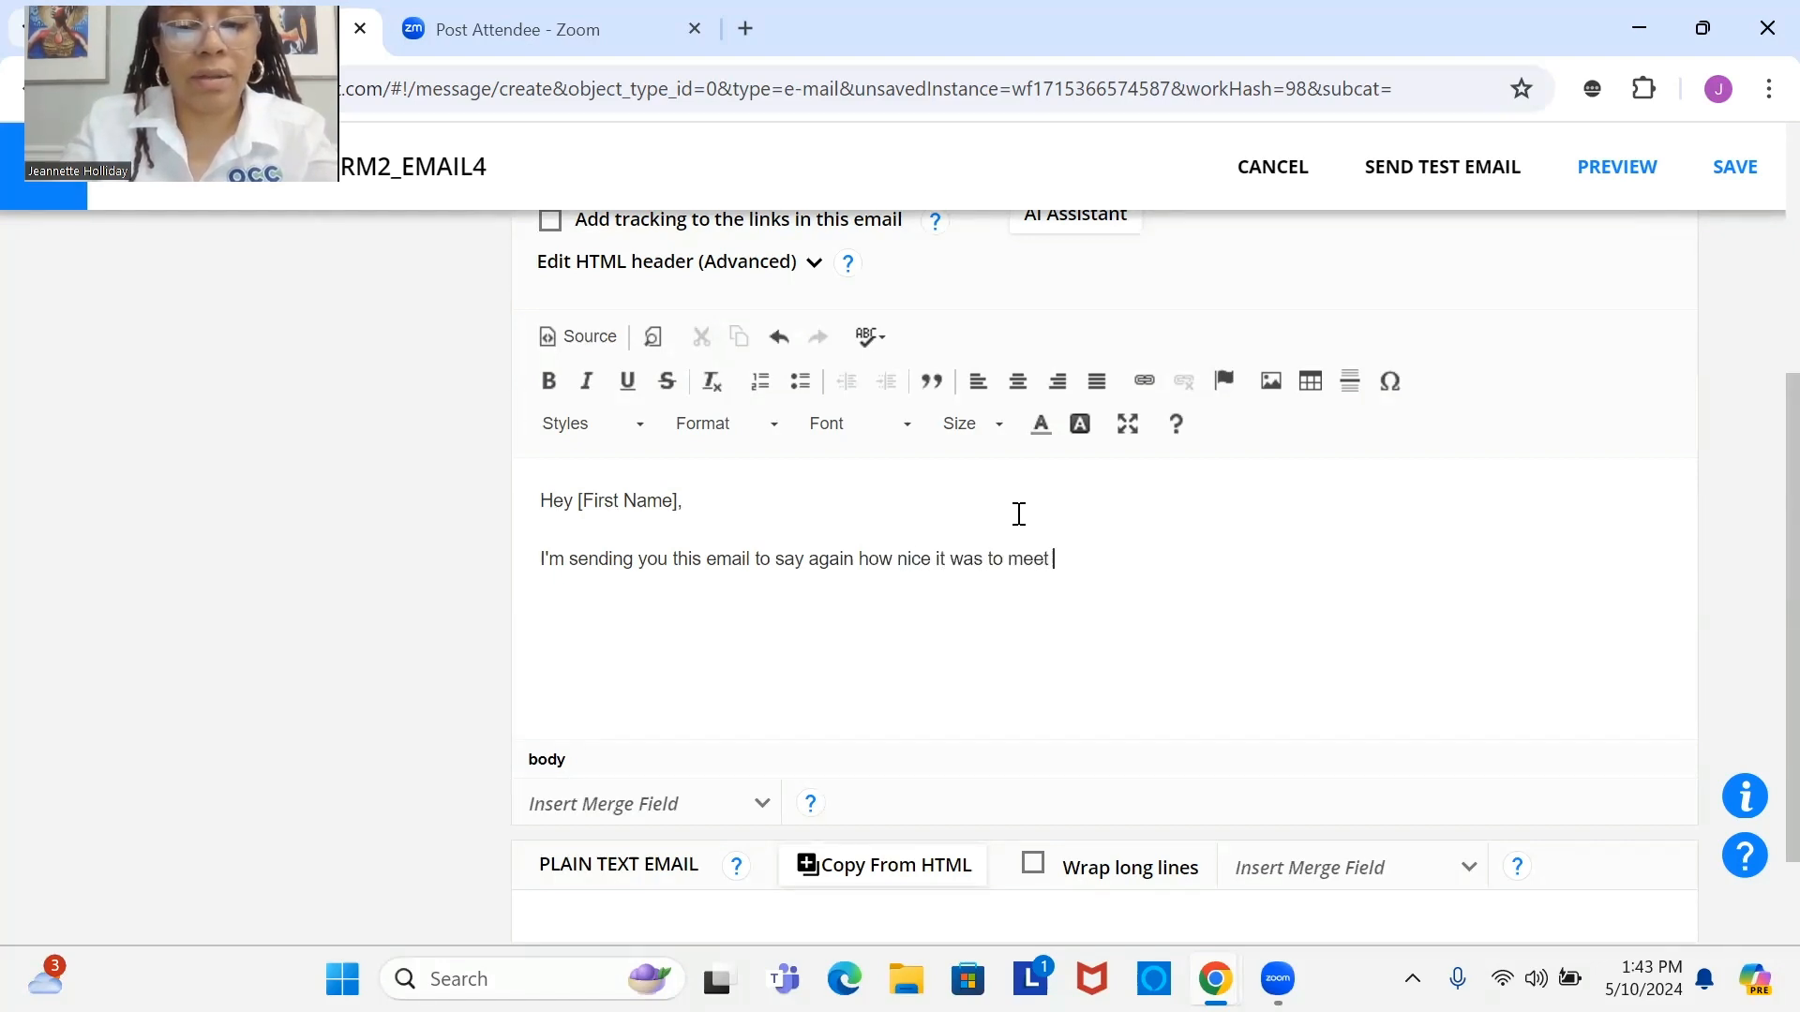
pyautogui.write('you, and to')
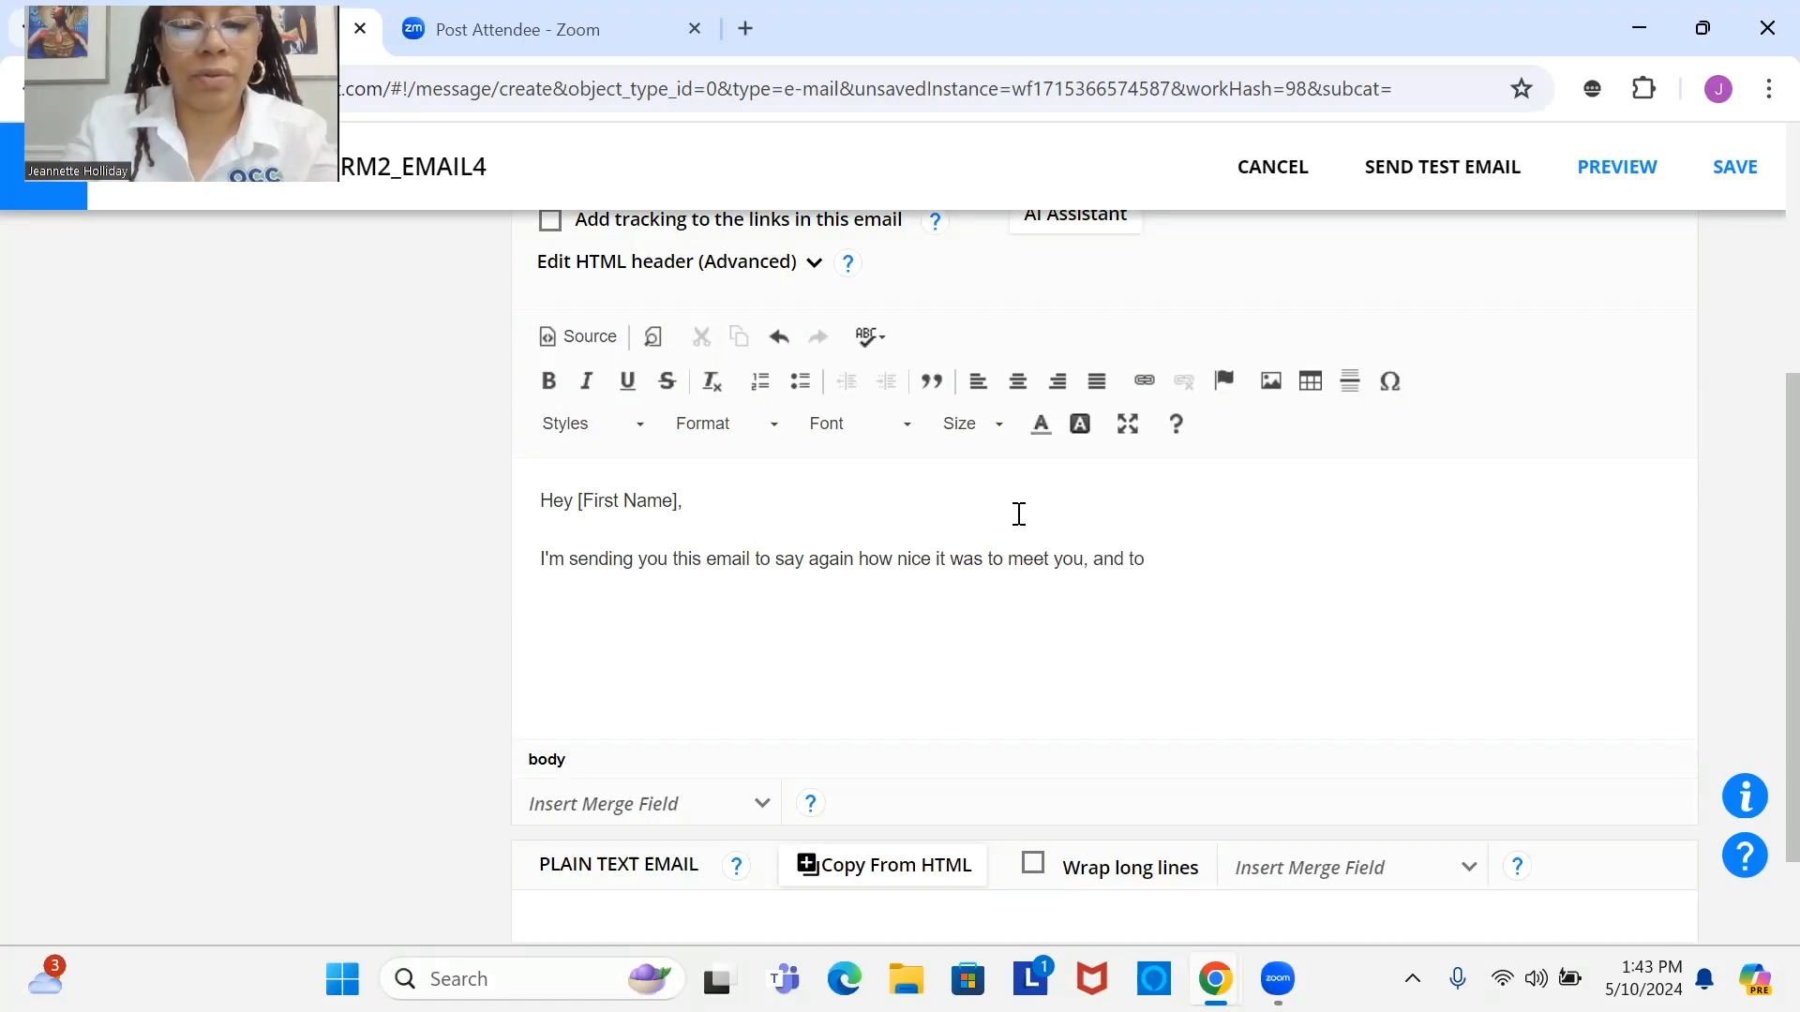
# Step: Complete the first paragraph's sentence with "make sure that I have answered all of your questions."
pyautogui.write(' make ')
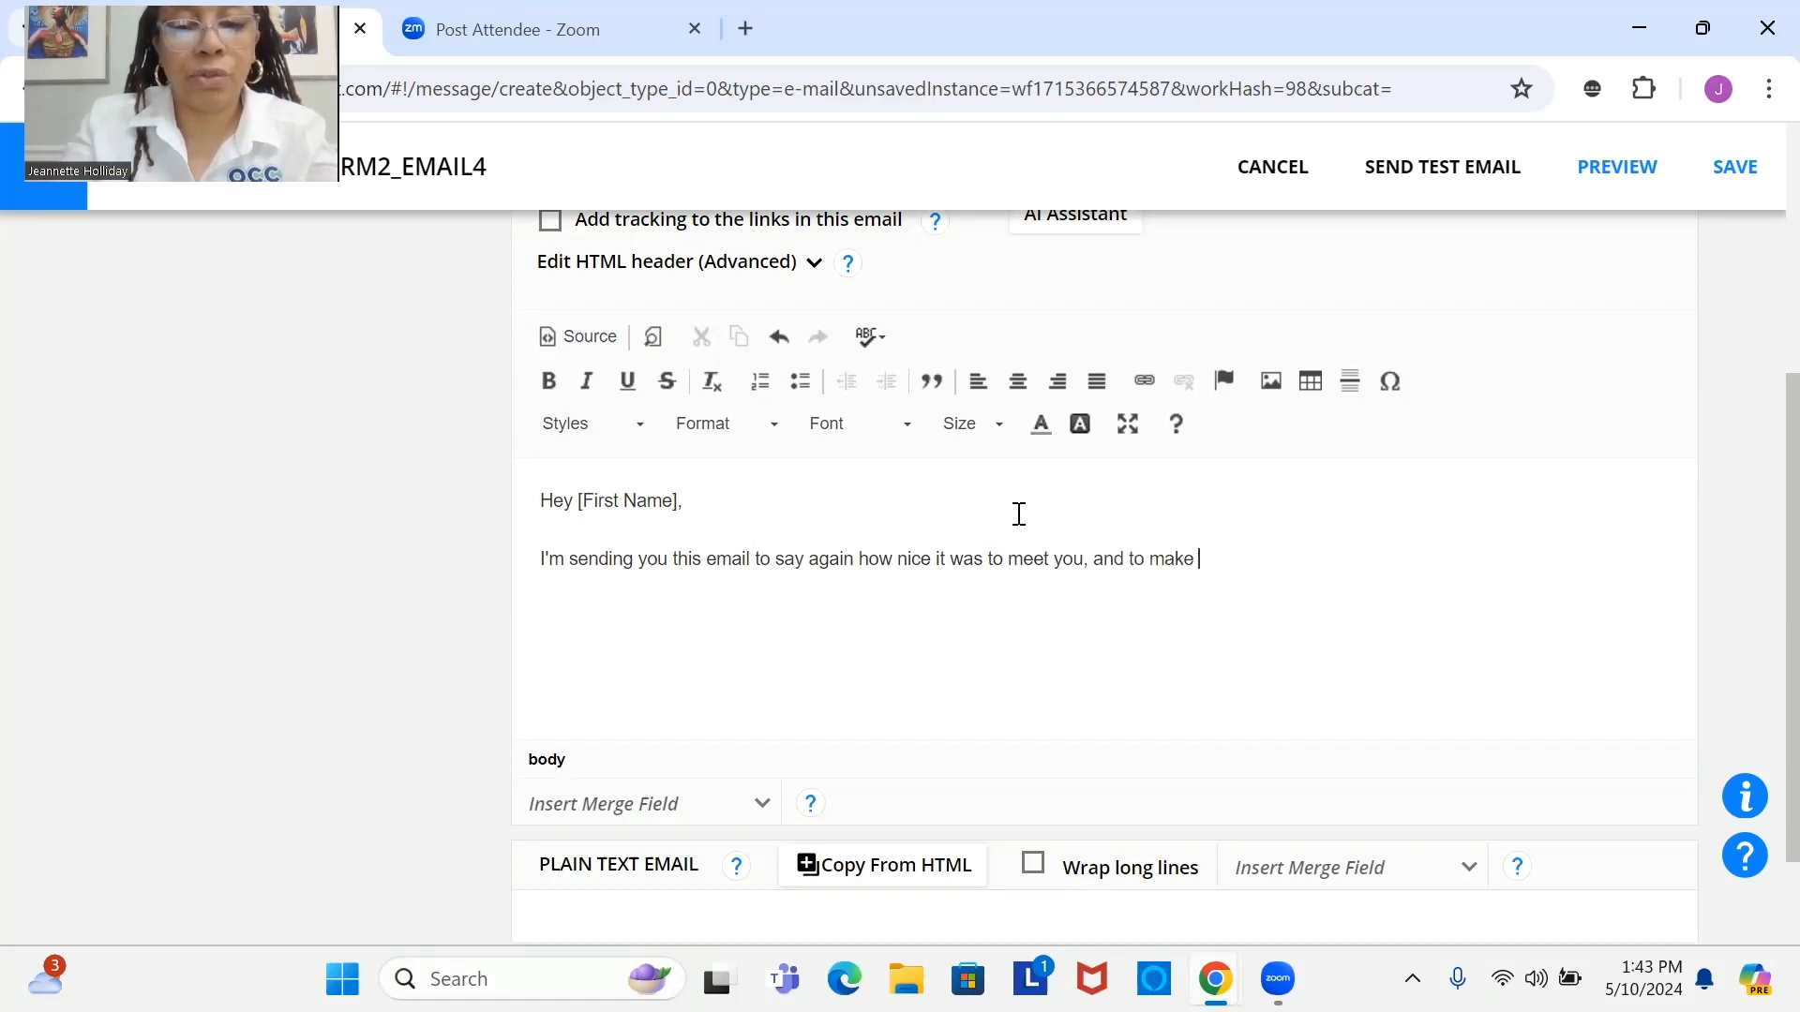
pyautogui.write('sure that I had')
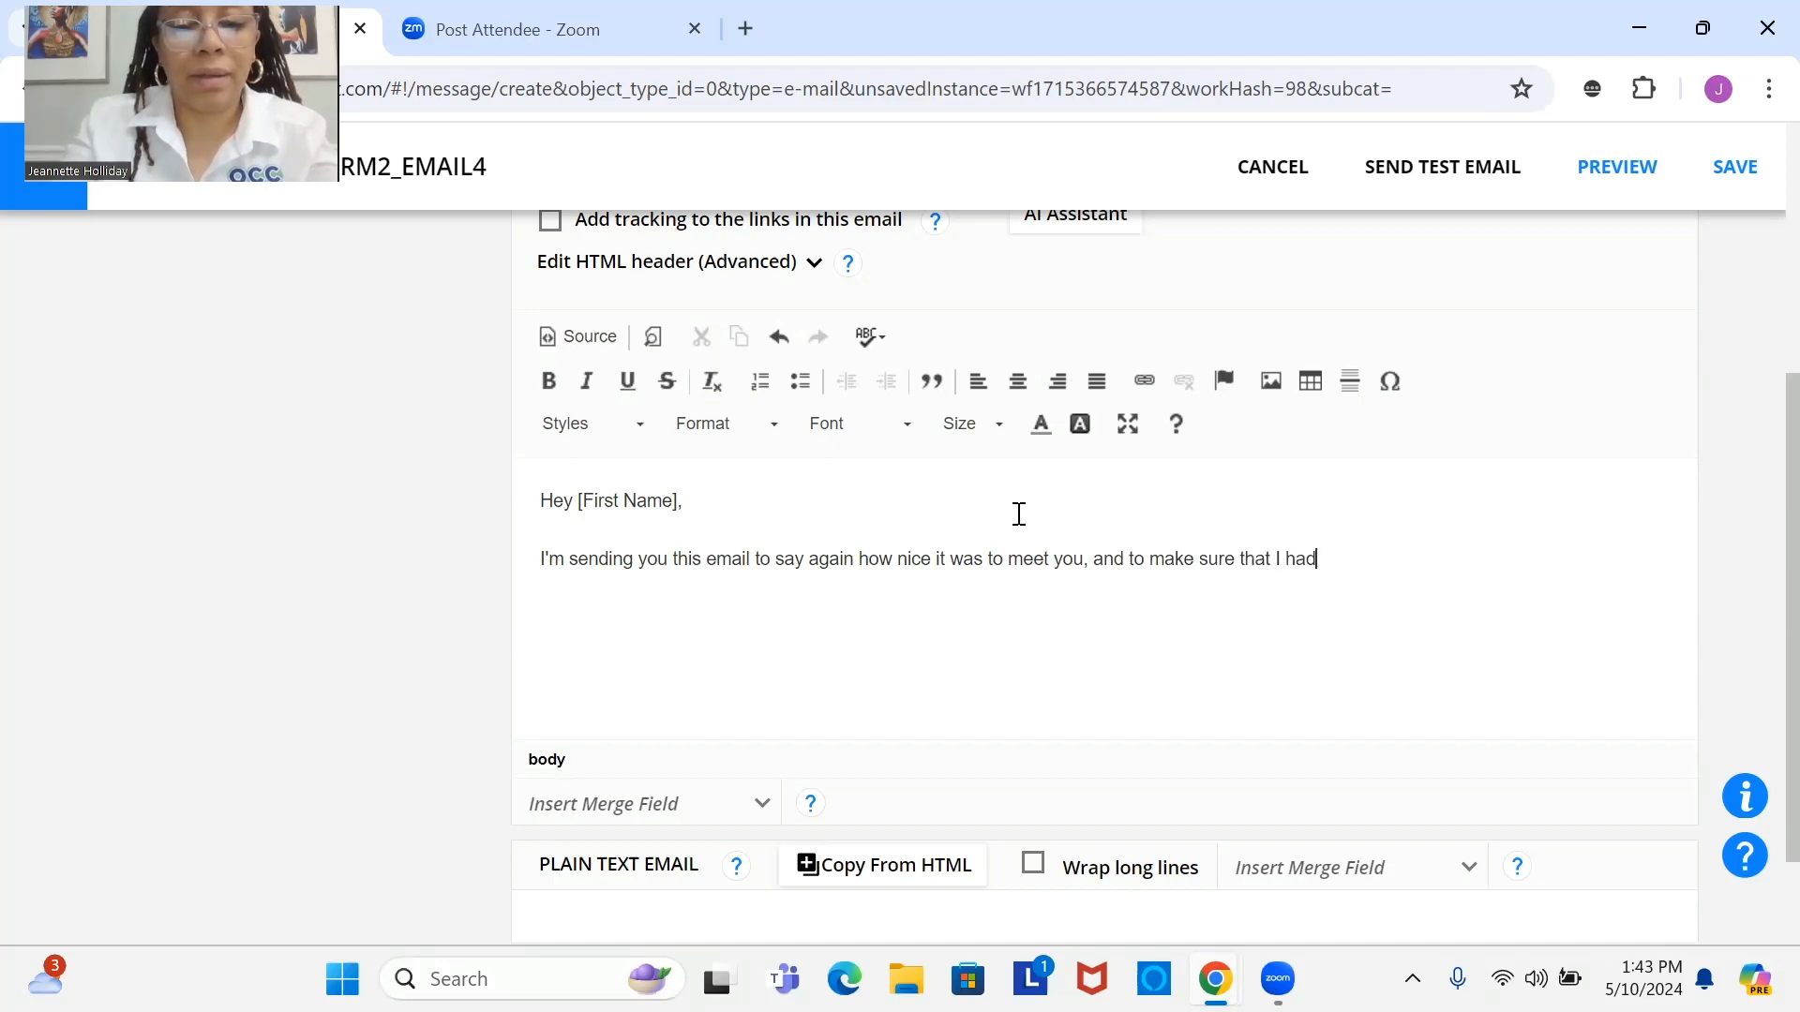
pyautogui.press('BackSpace')
pyautogui.write('ve ')
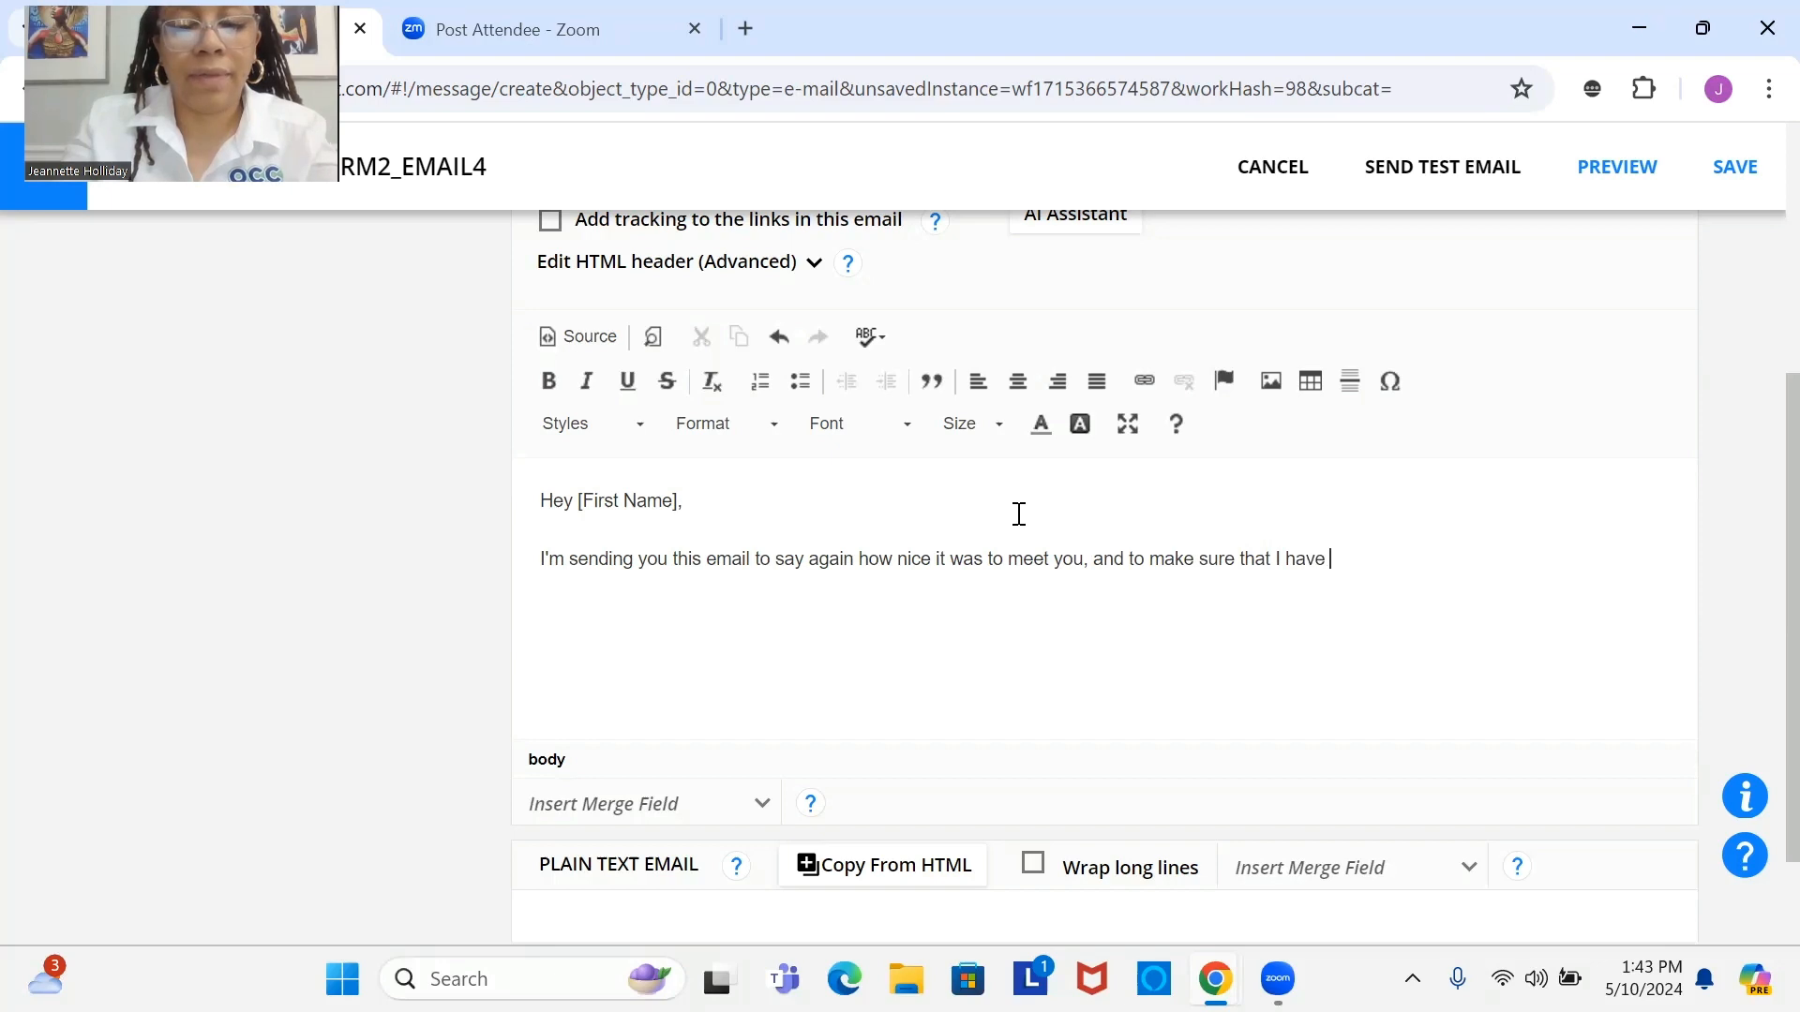
pyautogui.write('answered a')
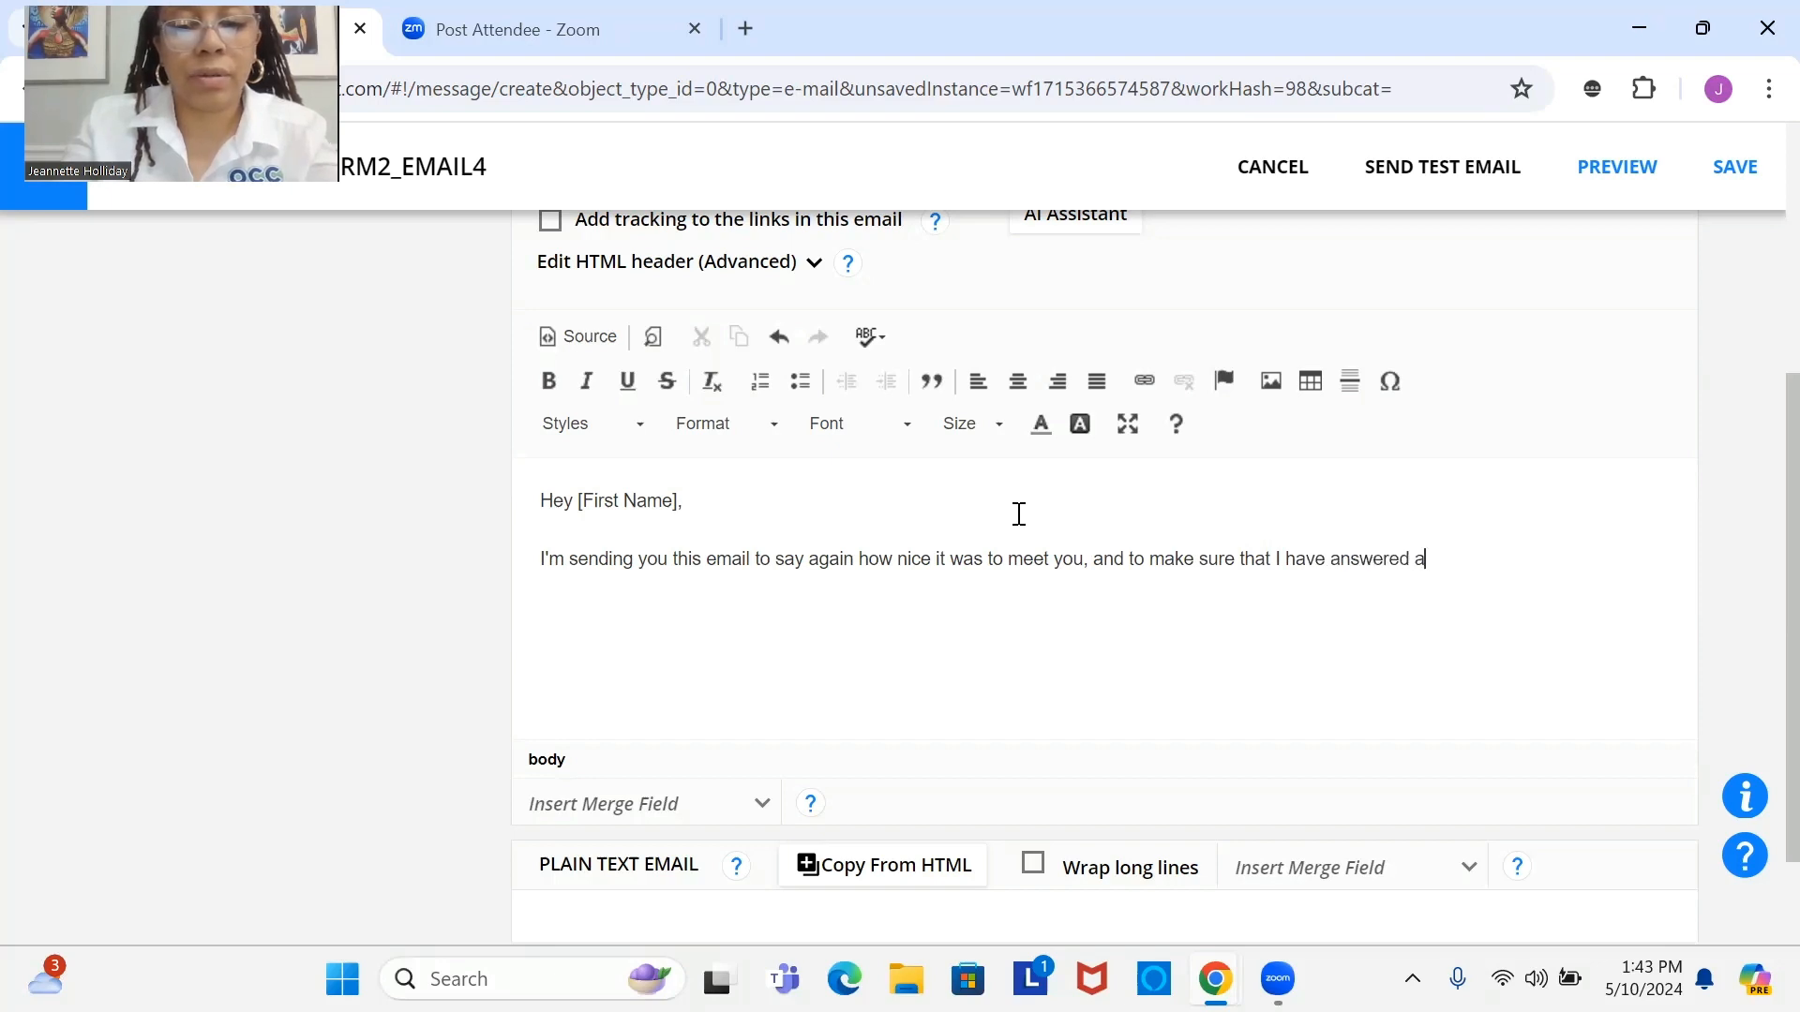
pyautogui.write('ll of your ')
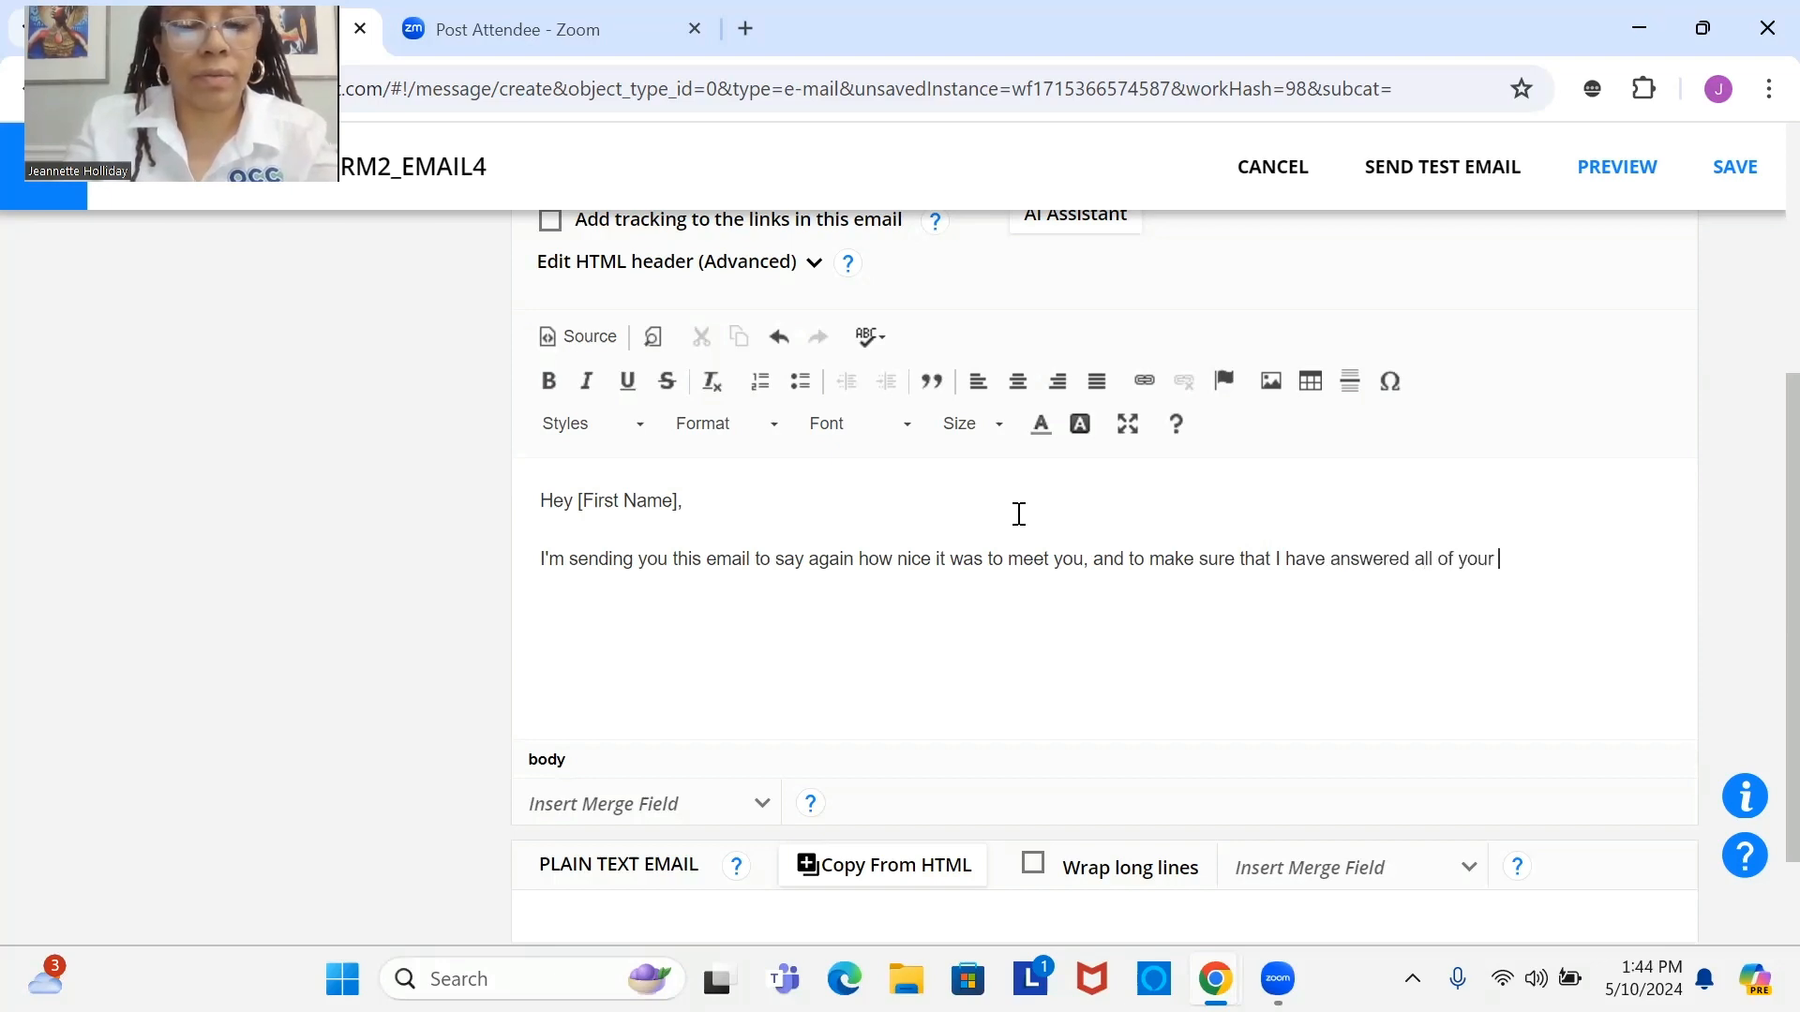
pyautogui.write('questions')
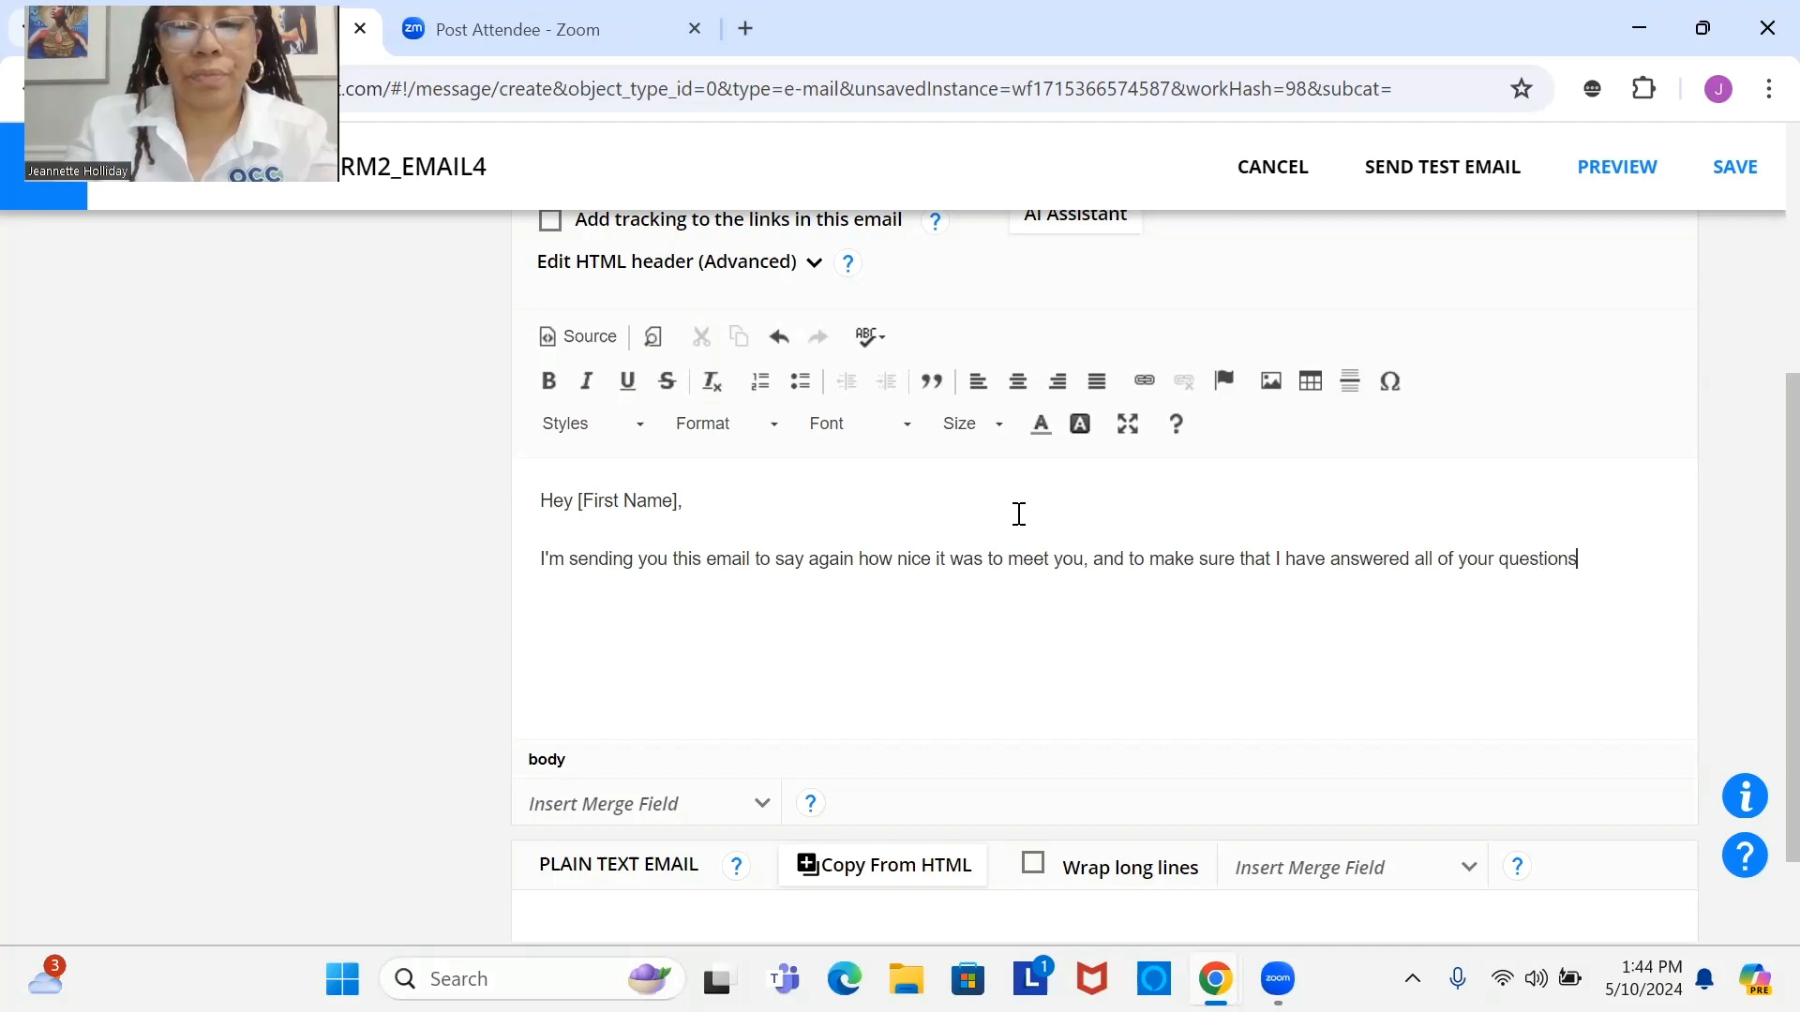
# Step: Begin a second paragraph with "Please let me know what you think about my proposal and"
pyautogui.write('Ple')
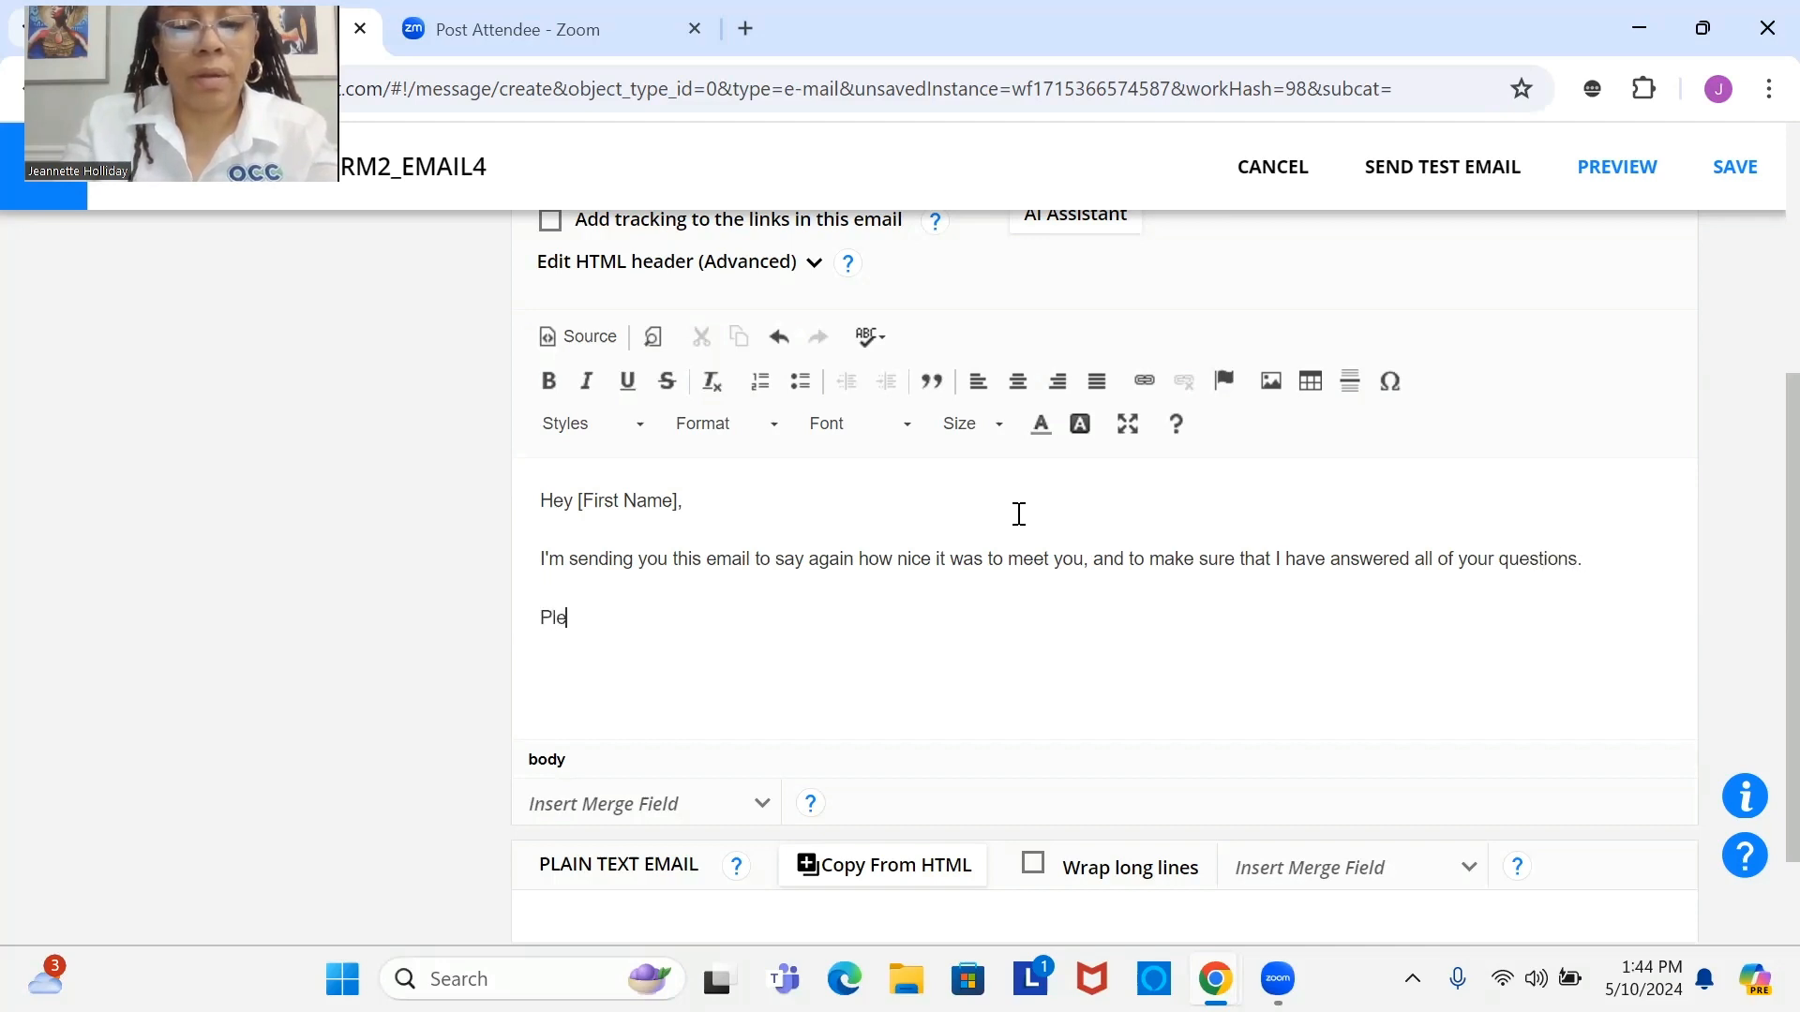
pyautogui.write('ase let me k')
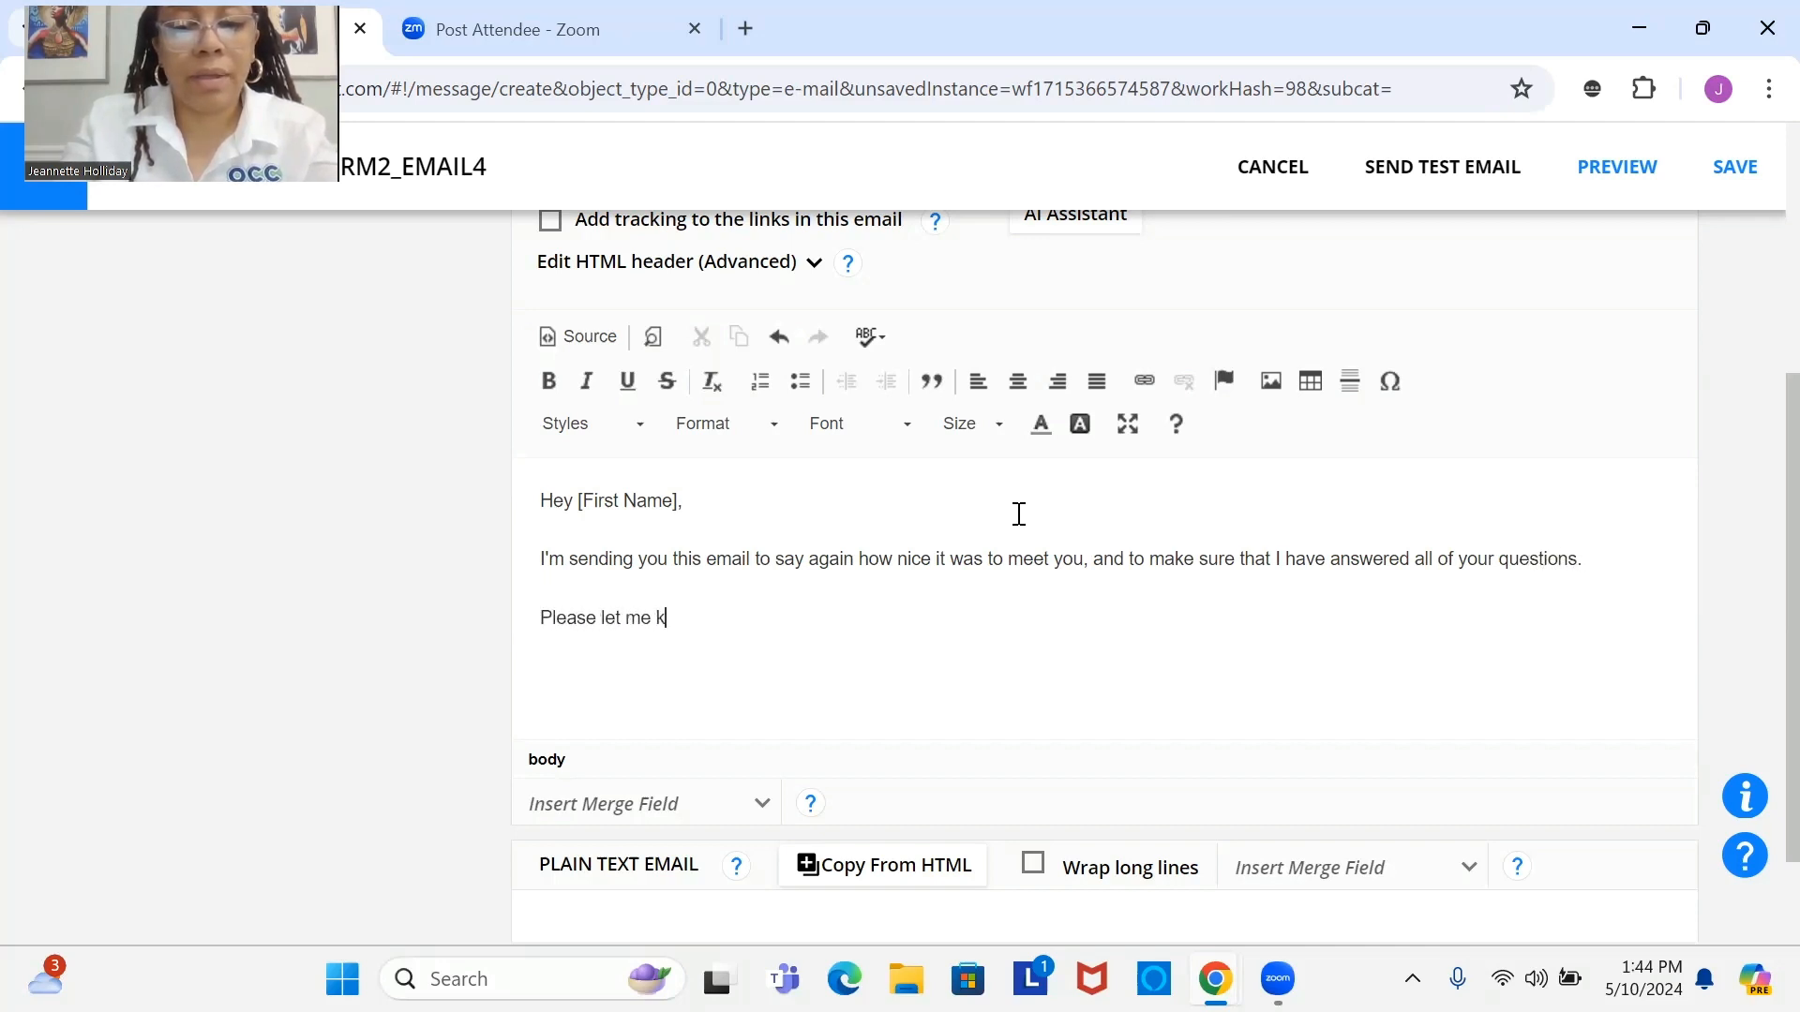
pyautogui.write('now if you woul')
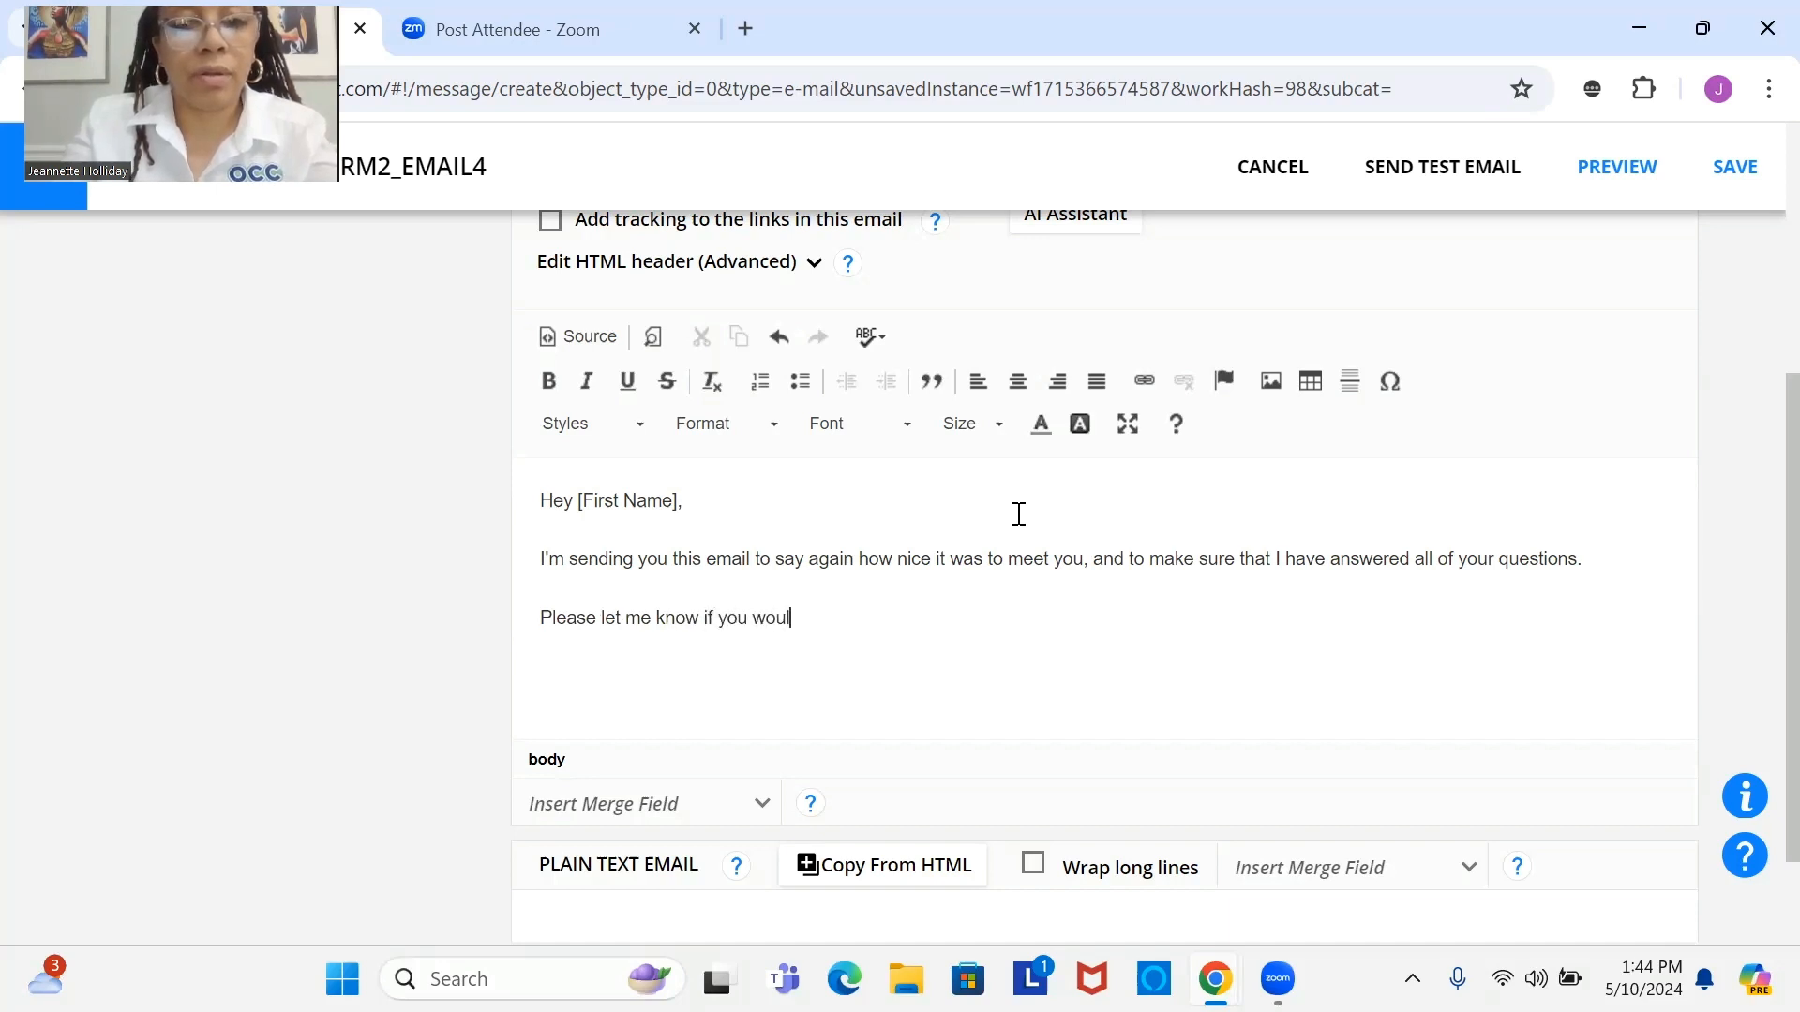
pyautogui.press('BackSpace')
pyautogui.press('BackSpace')
pyautogui.press('BackSpace')
pyautogui.press('BackSpace')
pyautogui.press('BackSpace')
pyautogui.press('BackSpace')
pyautogui.press('BackSpace')
pyautogui.press('BackSpace')
pyautogui.press('BackSpace')
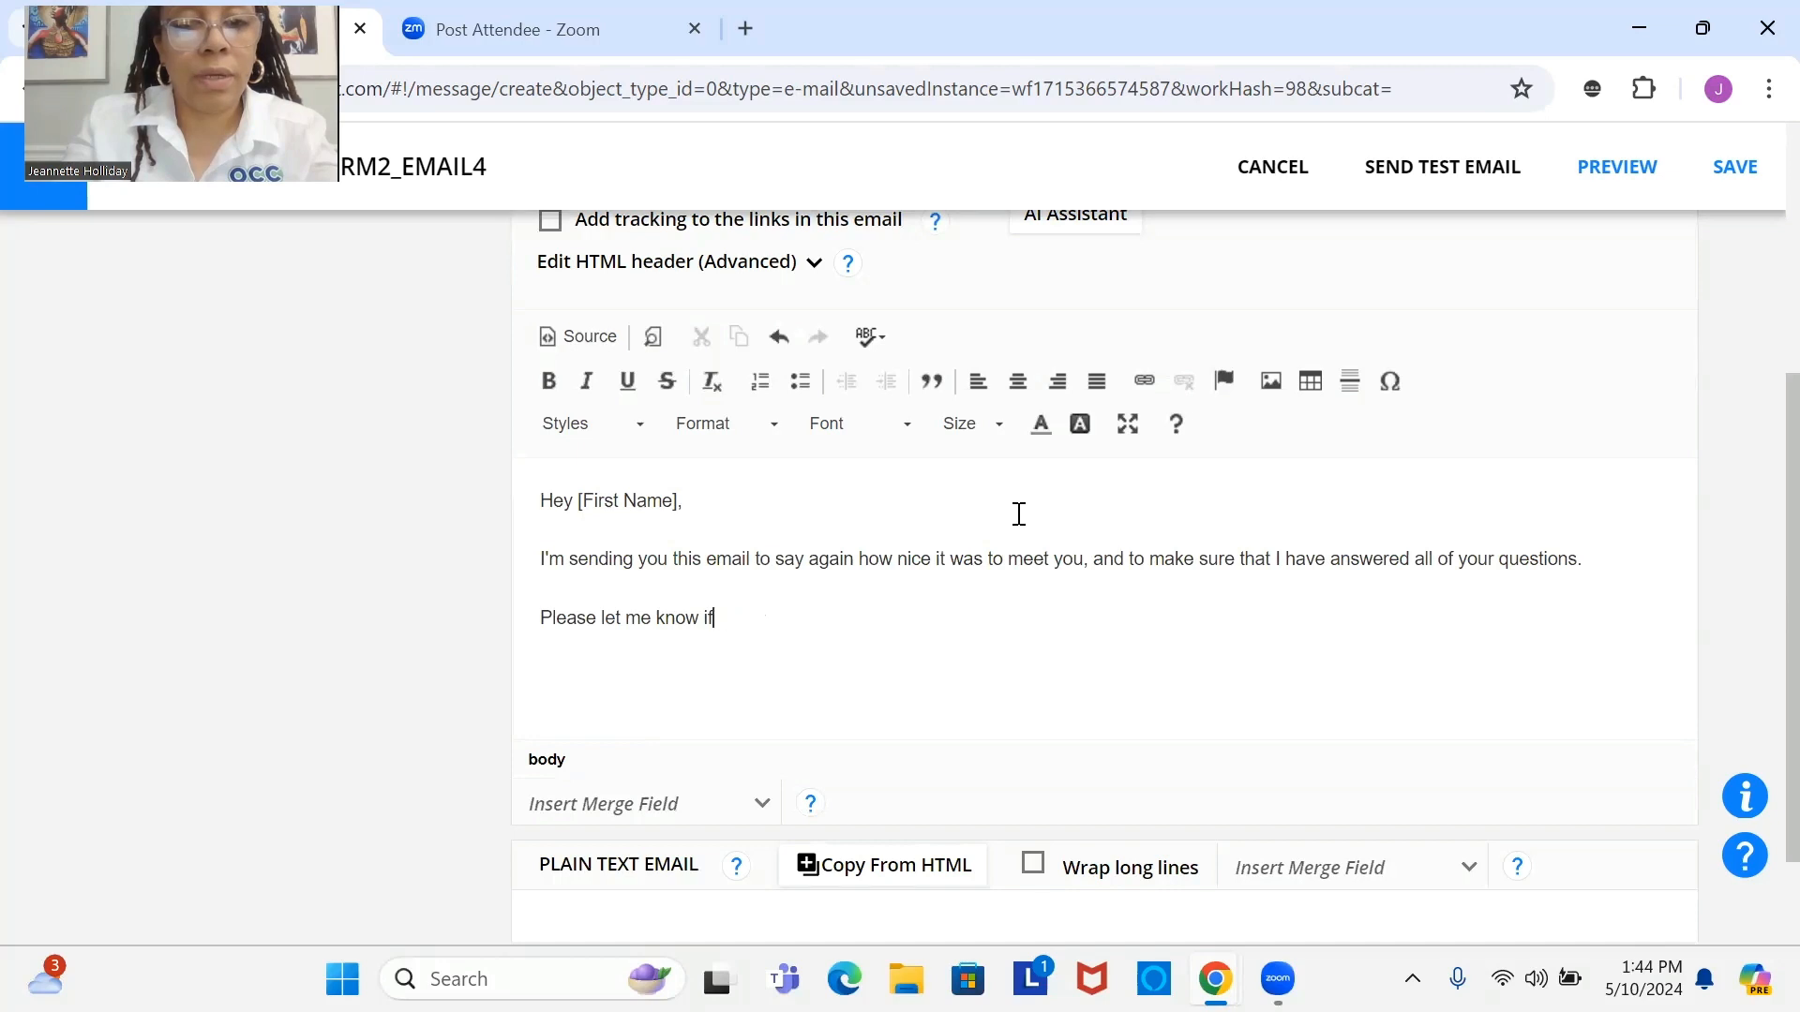
pyautogui.write('what you t')
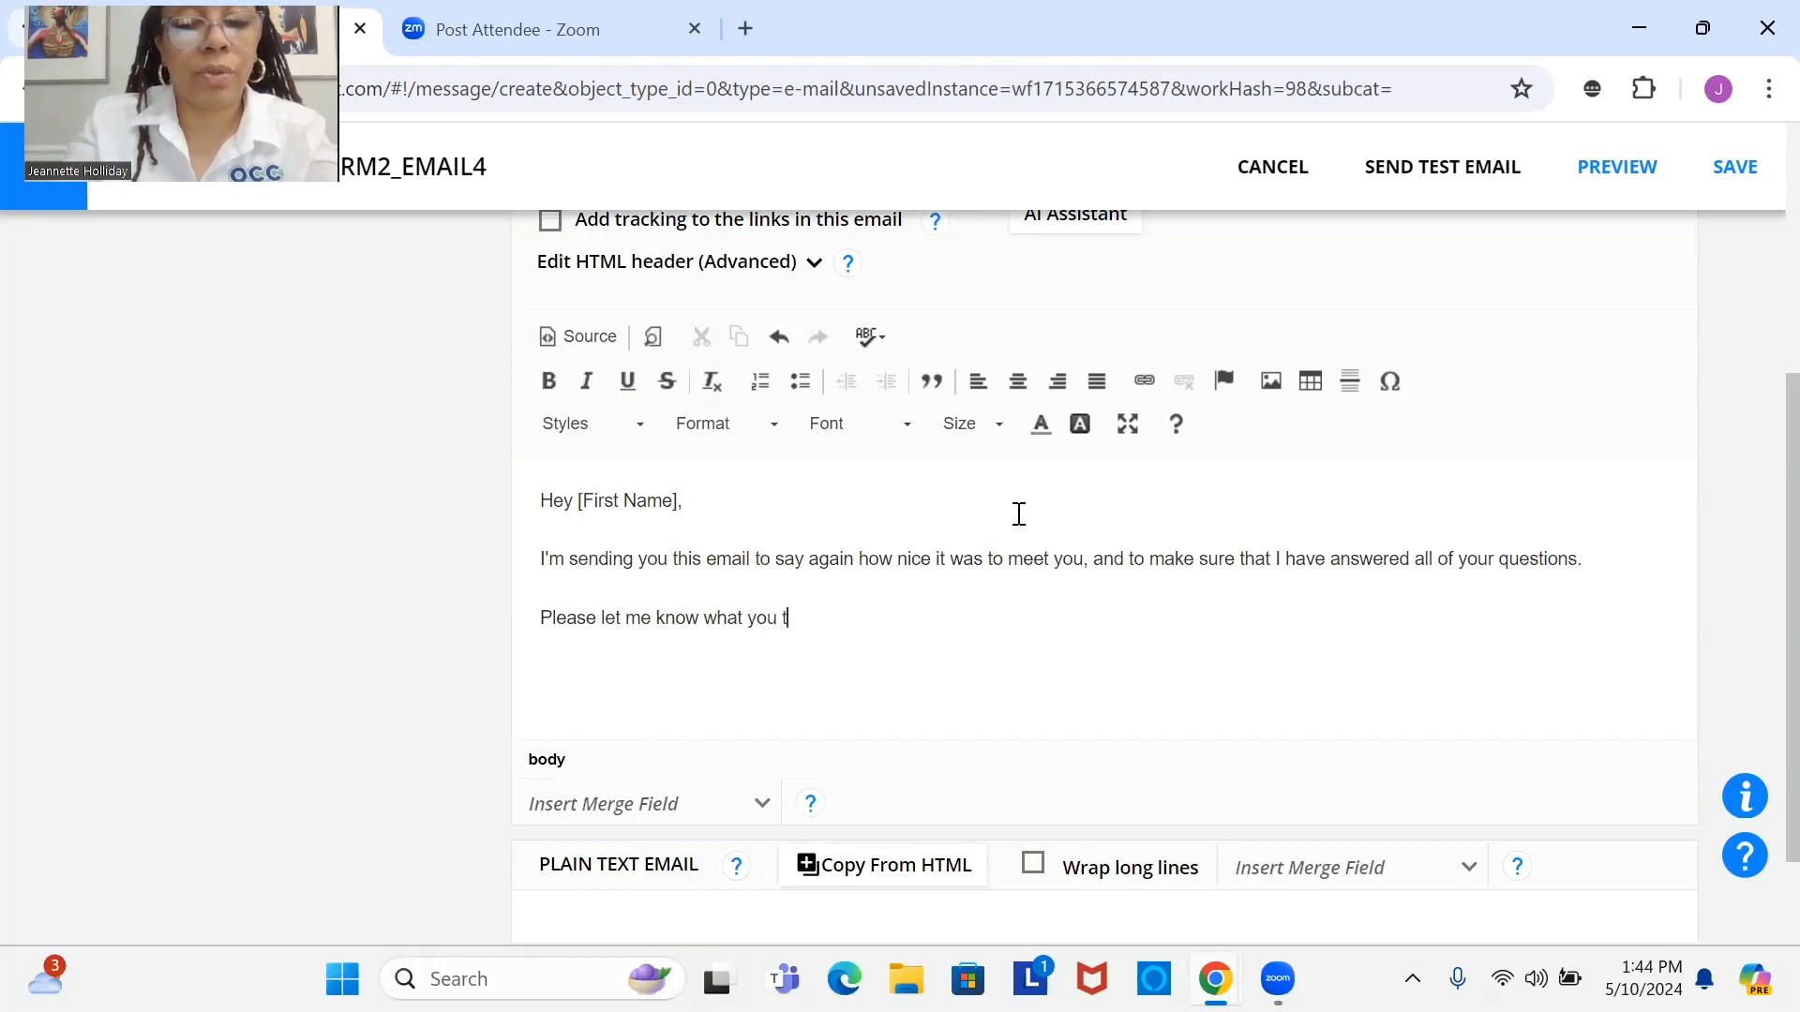
pyautogui.write('hink about m')
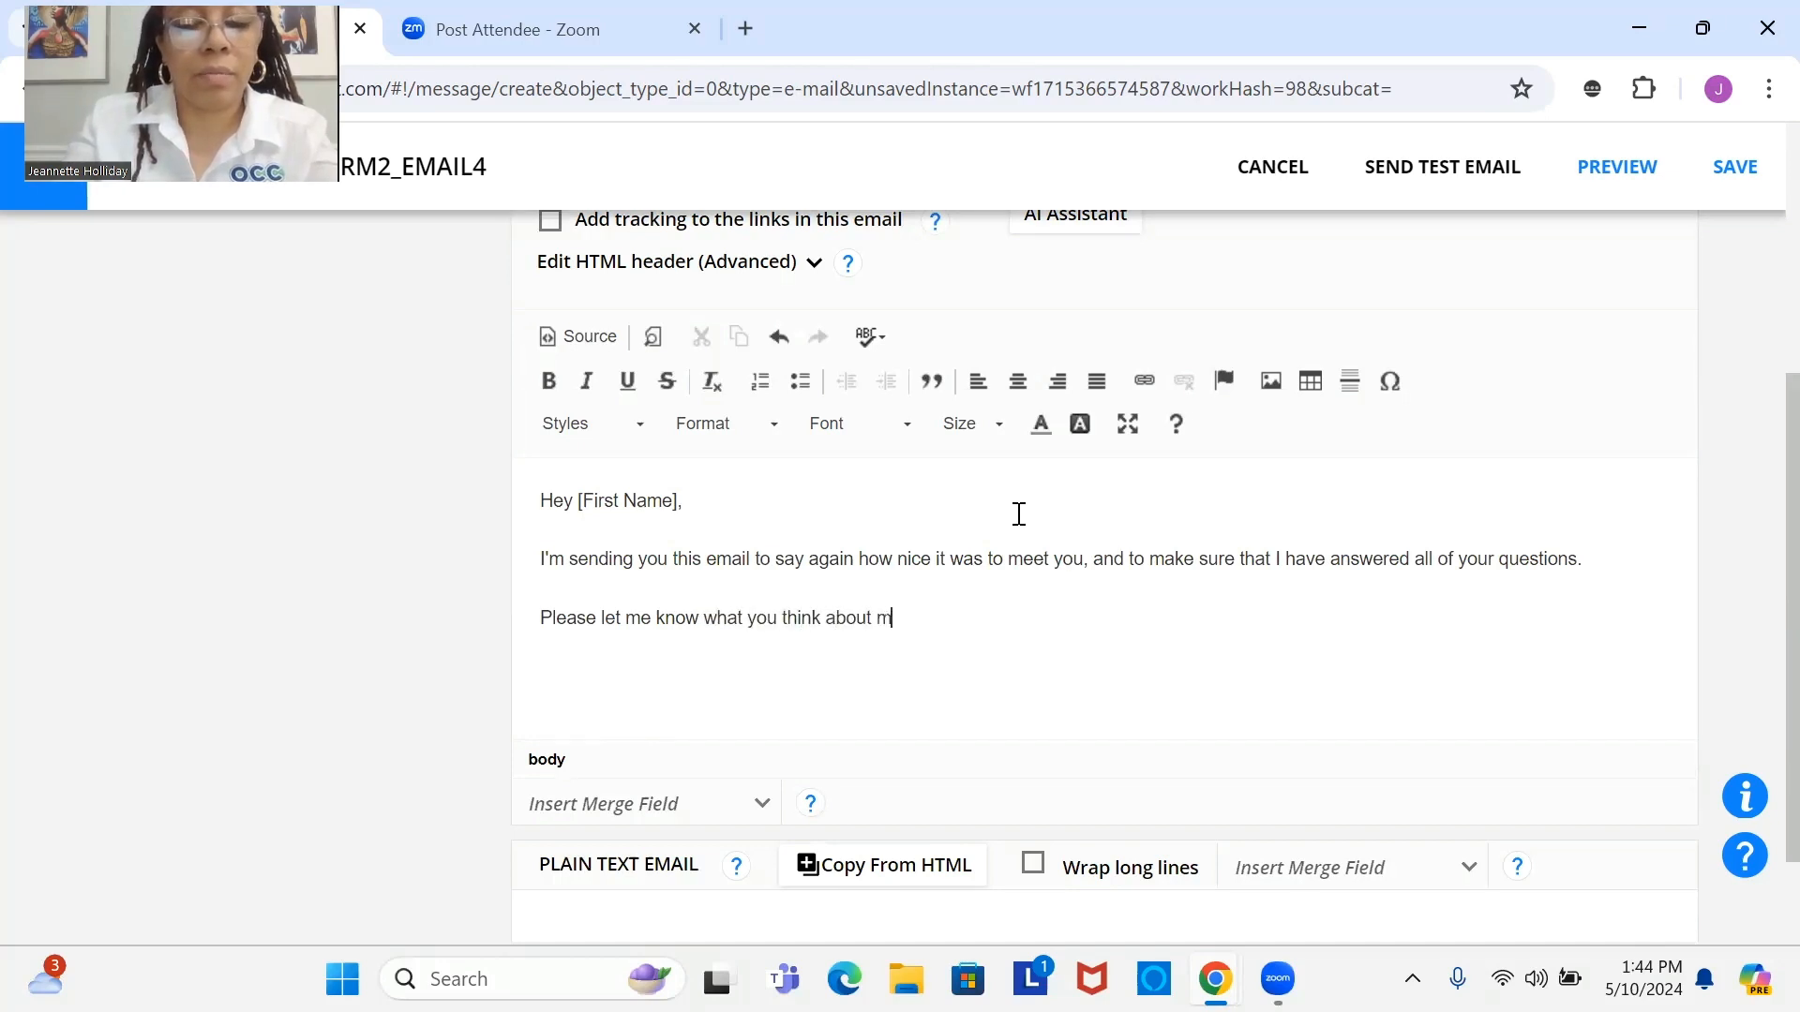
pyautogui.write('y propos')
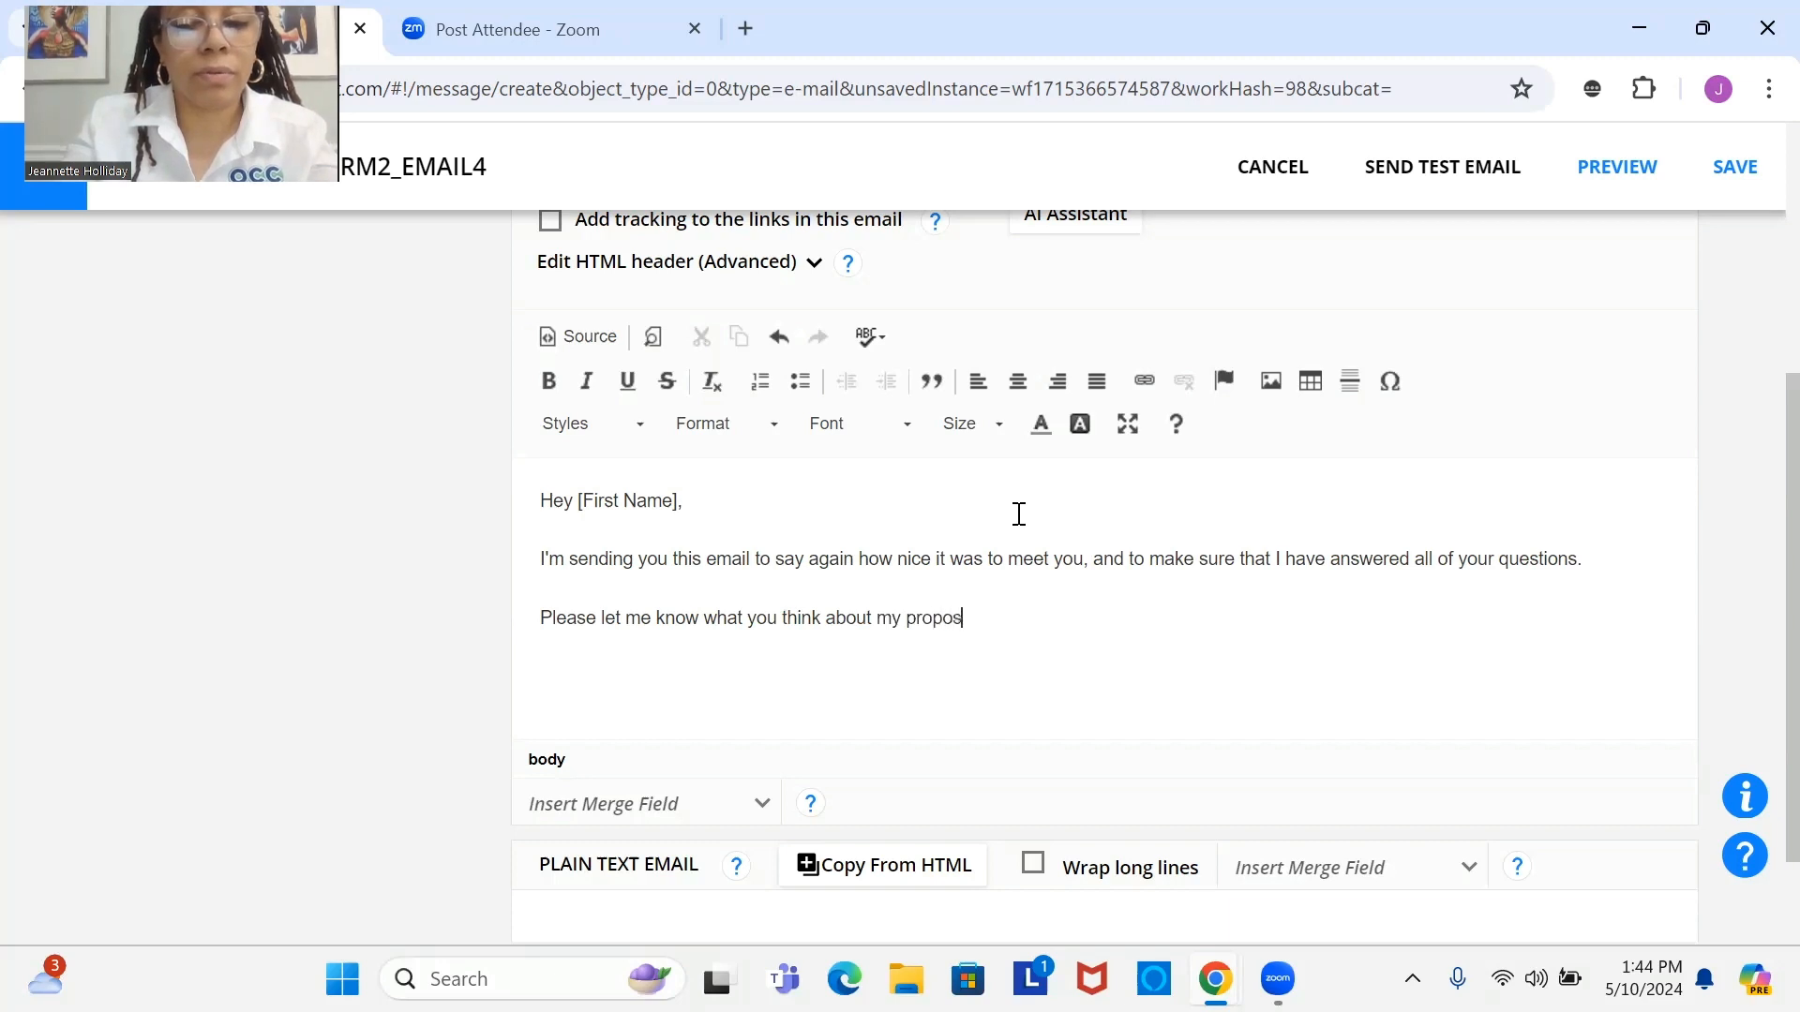
pyautogui.write('al and ')
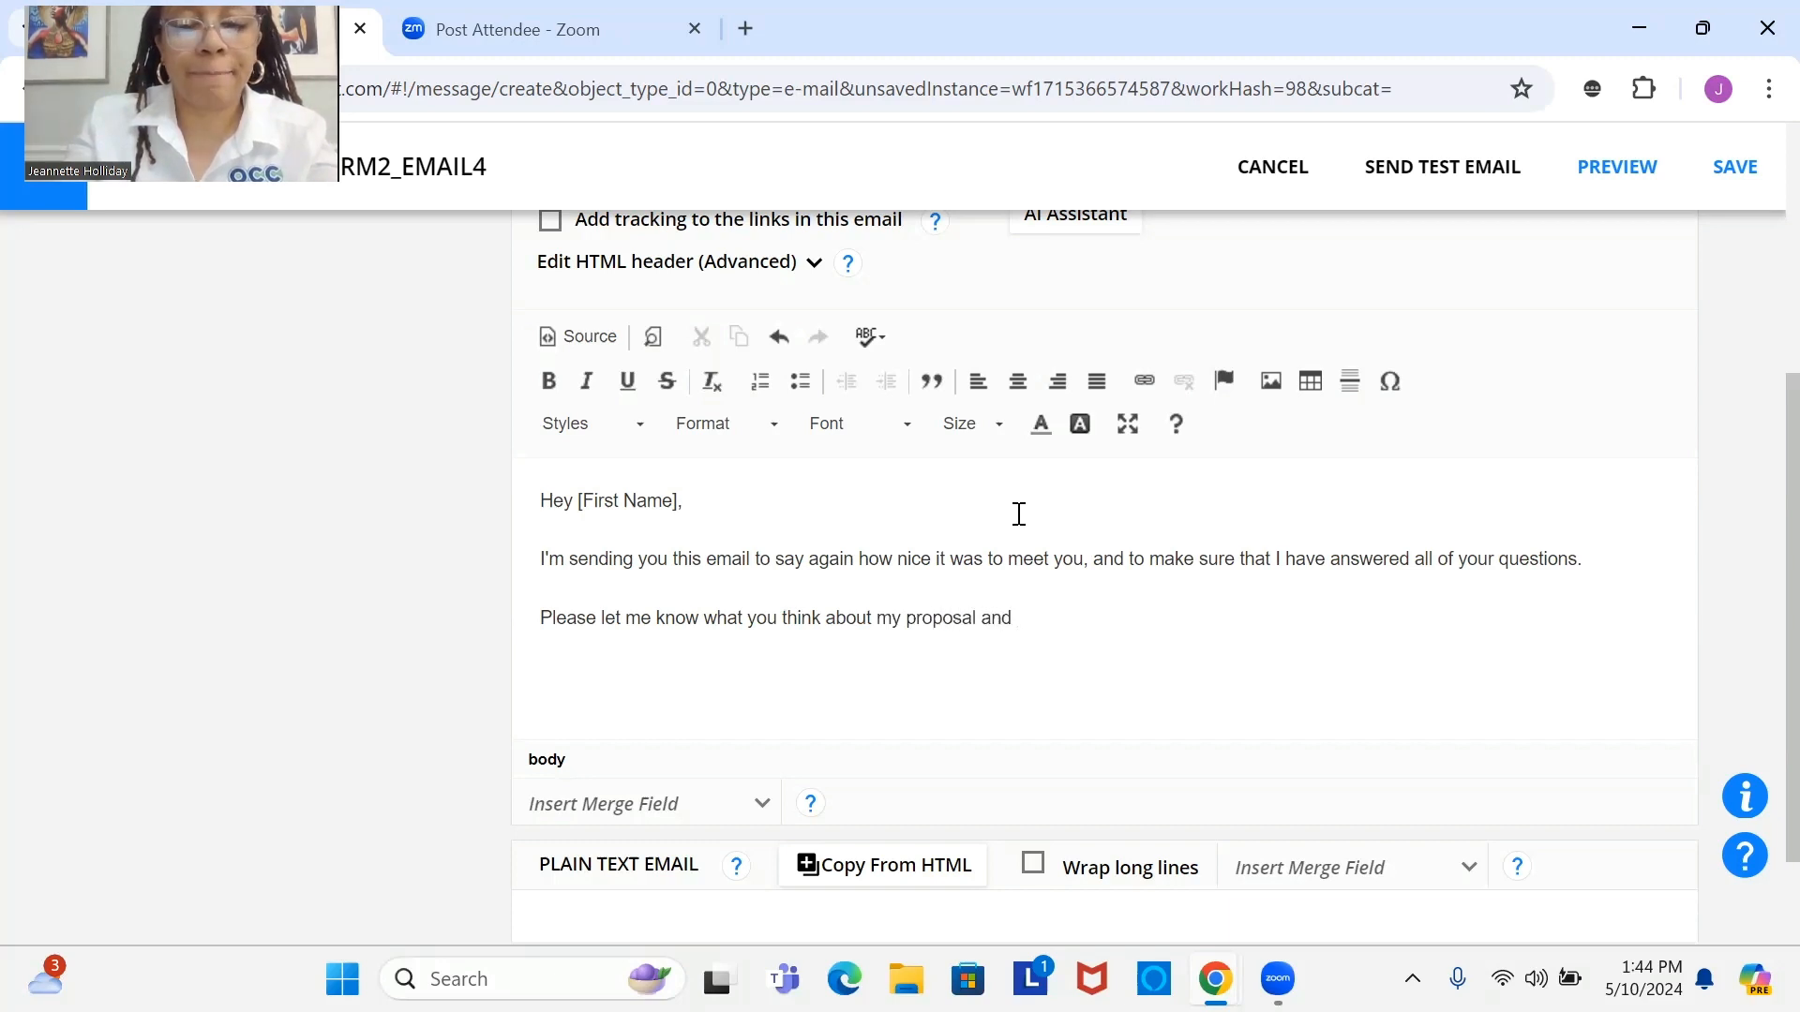
# Step: Finish the second paragraph with "if you would like to move forward." and add the closing line "Thanks"
pyautogui.write('if you')
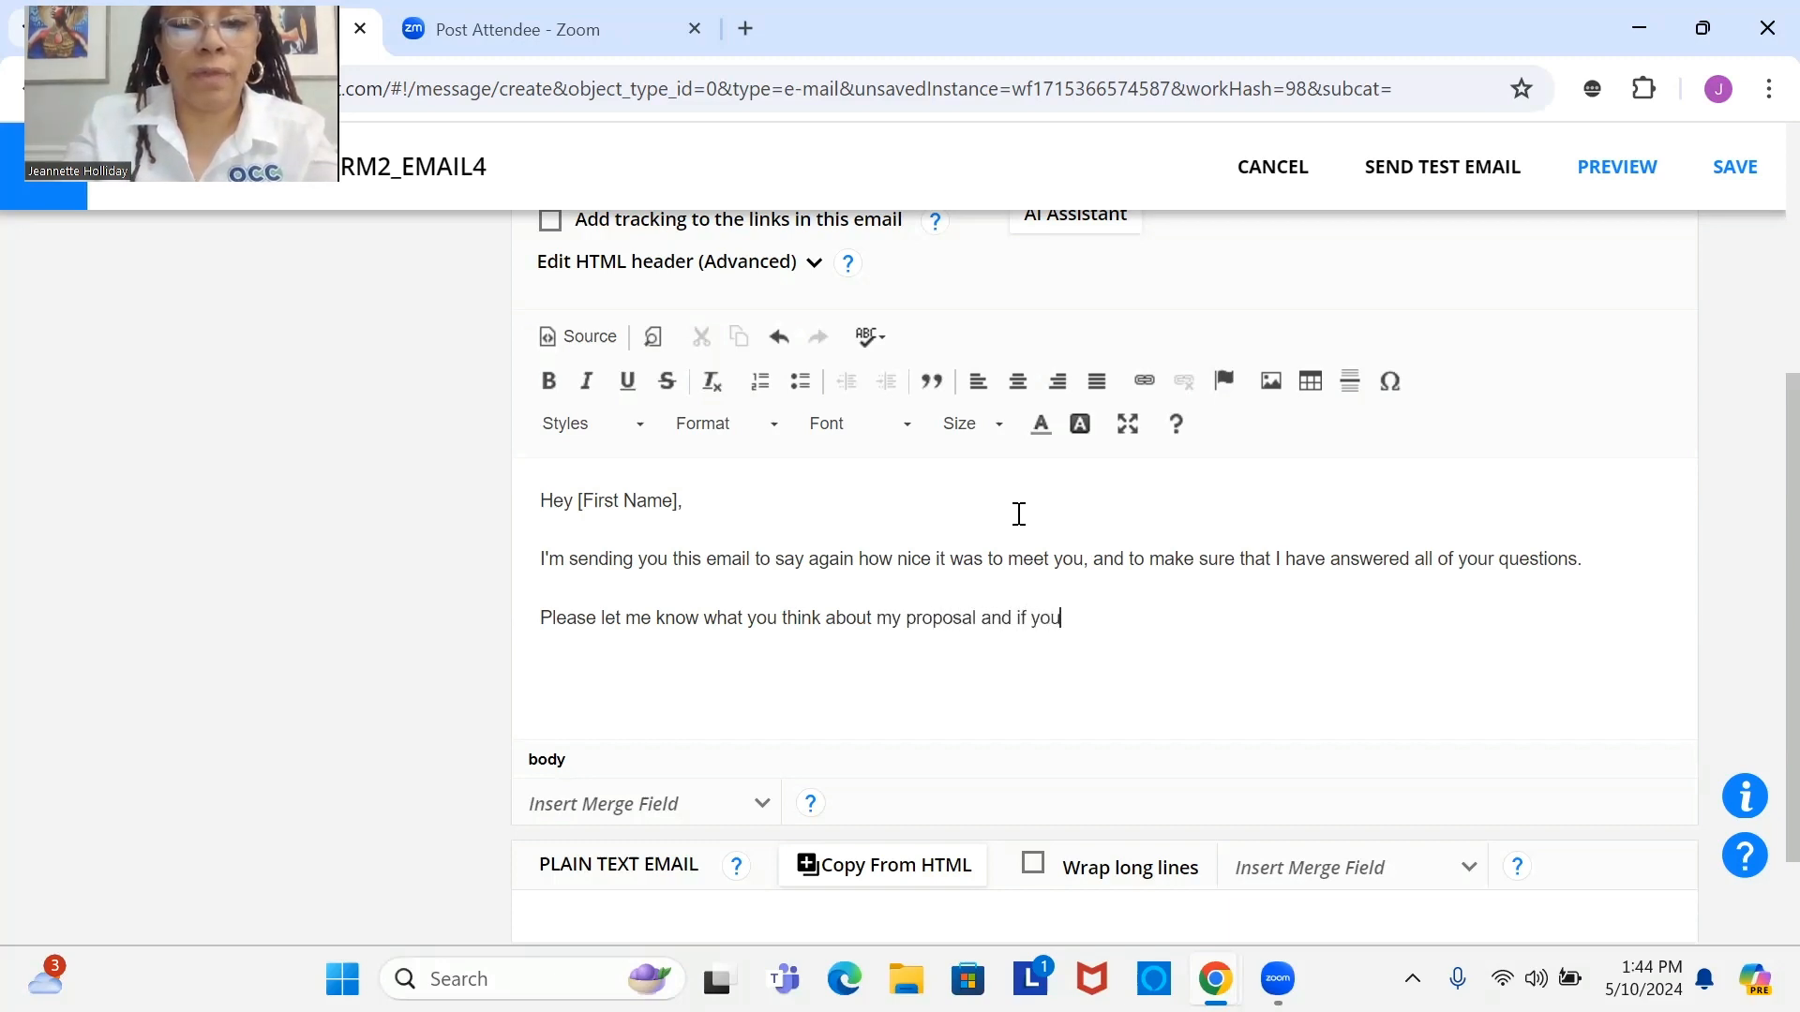
pyautogui.write(' would like to mo')
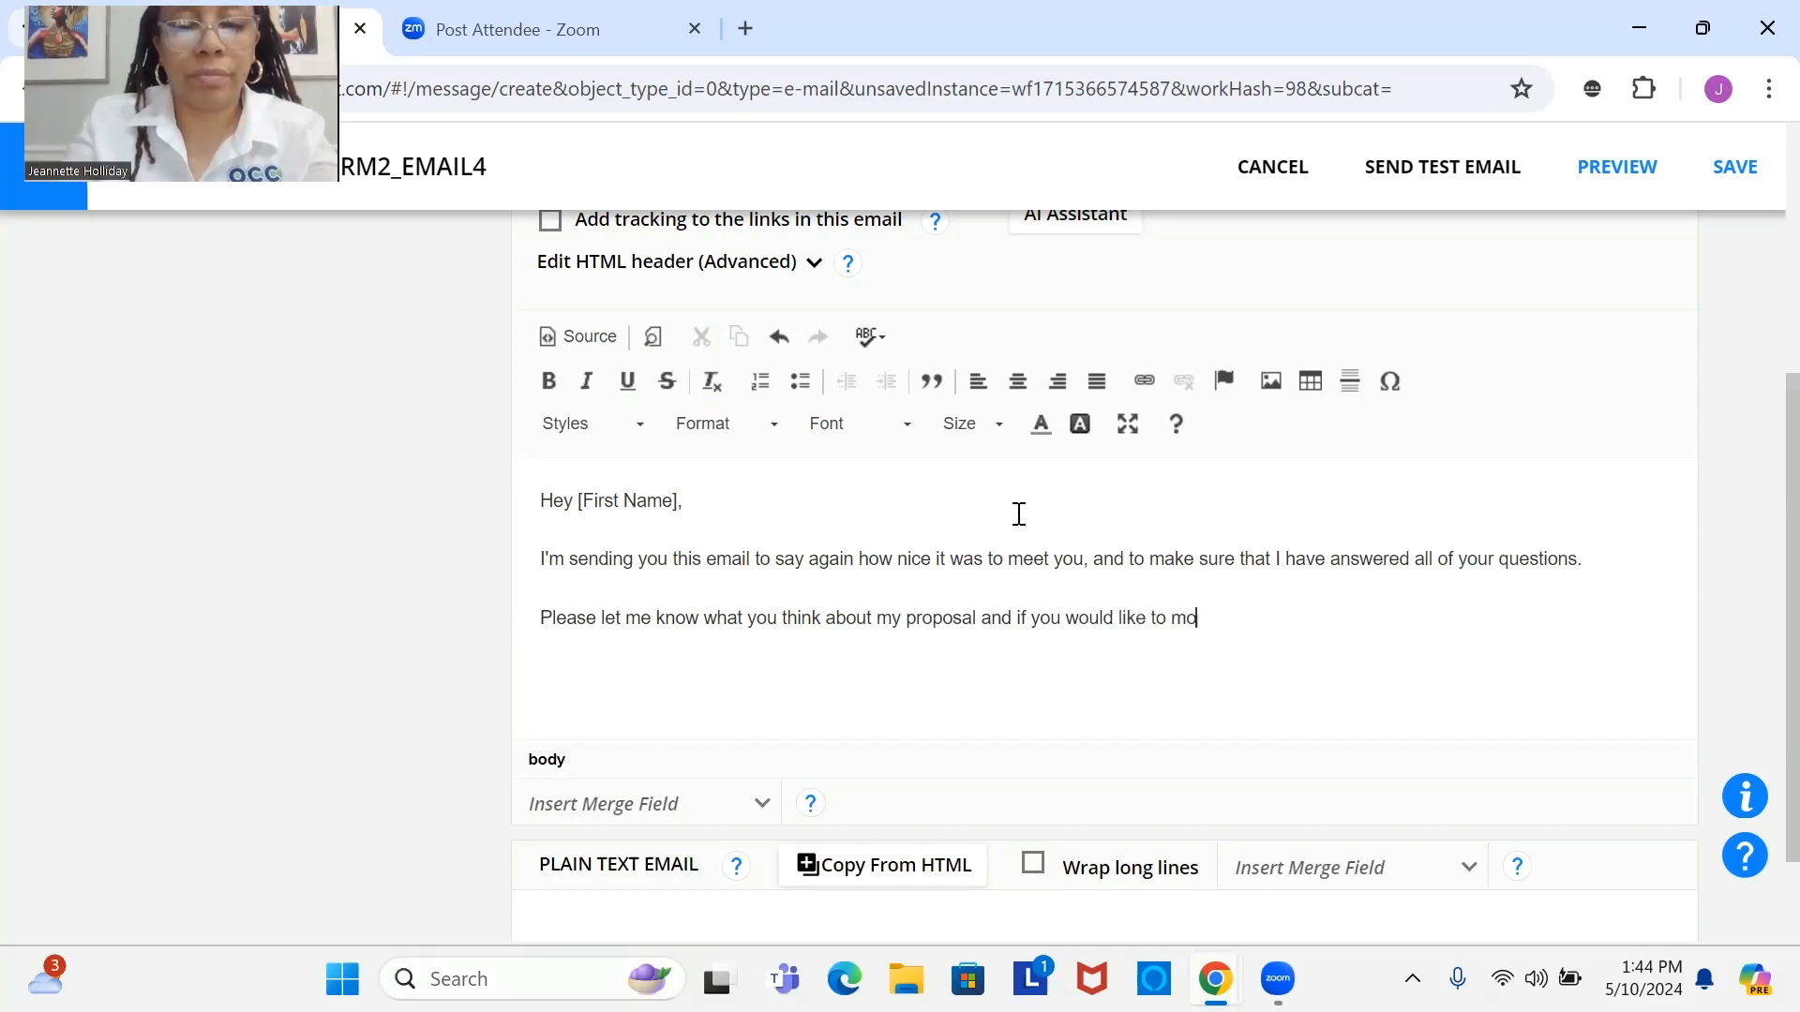
pyautogui.write('ve forward')
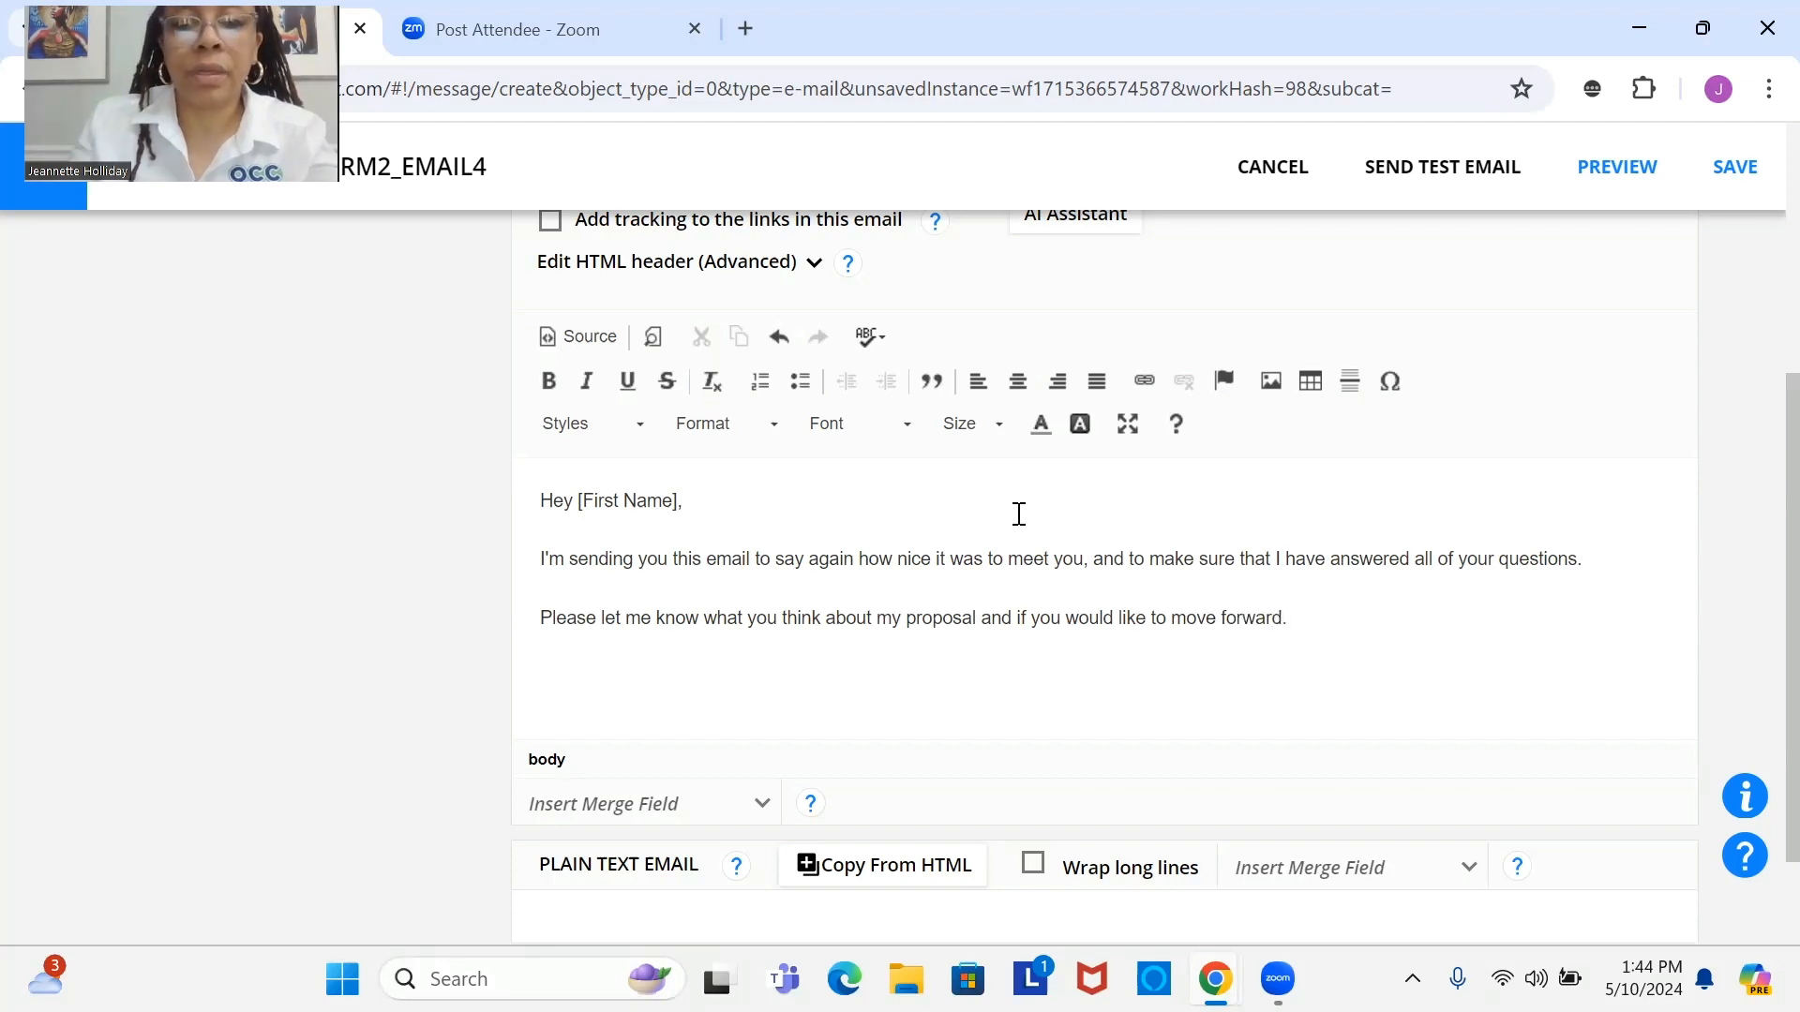
pyautogui.write('.')
pyautogui.press('Return')
pyautogui.write('Thanks')
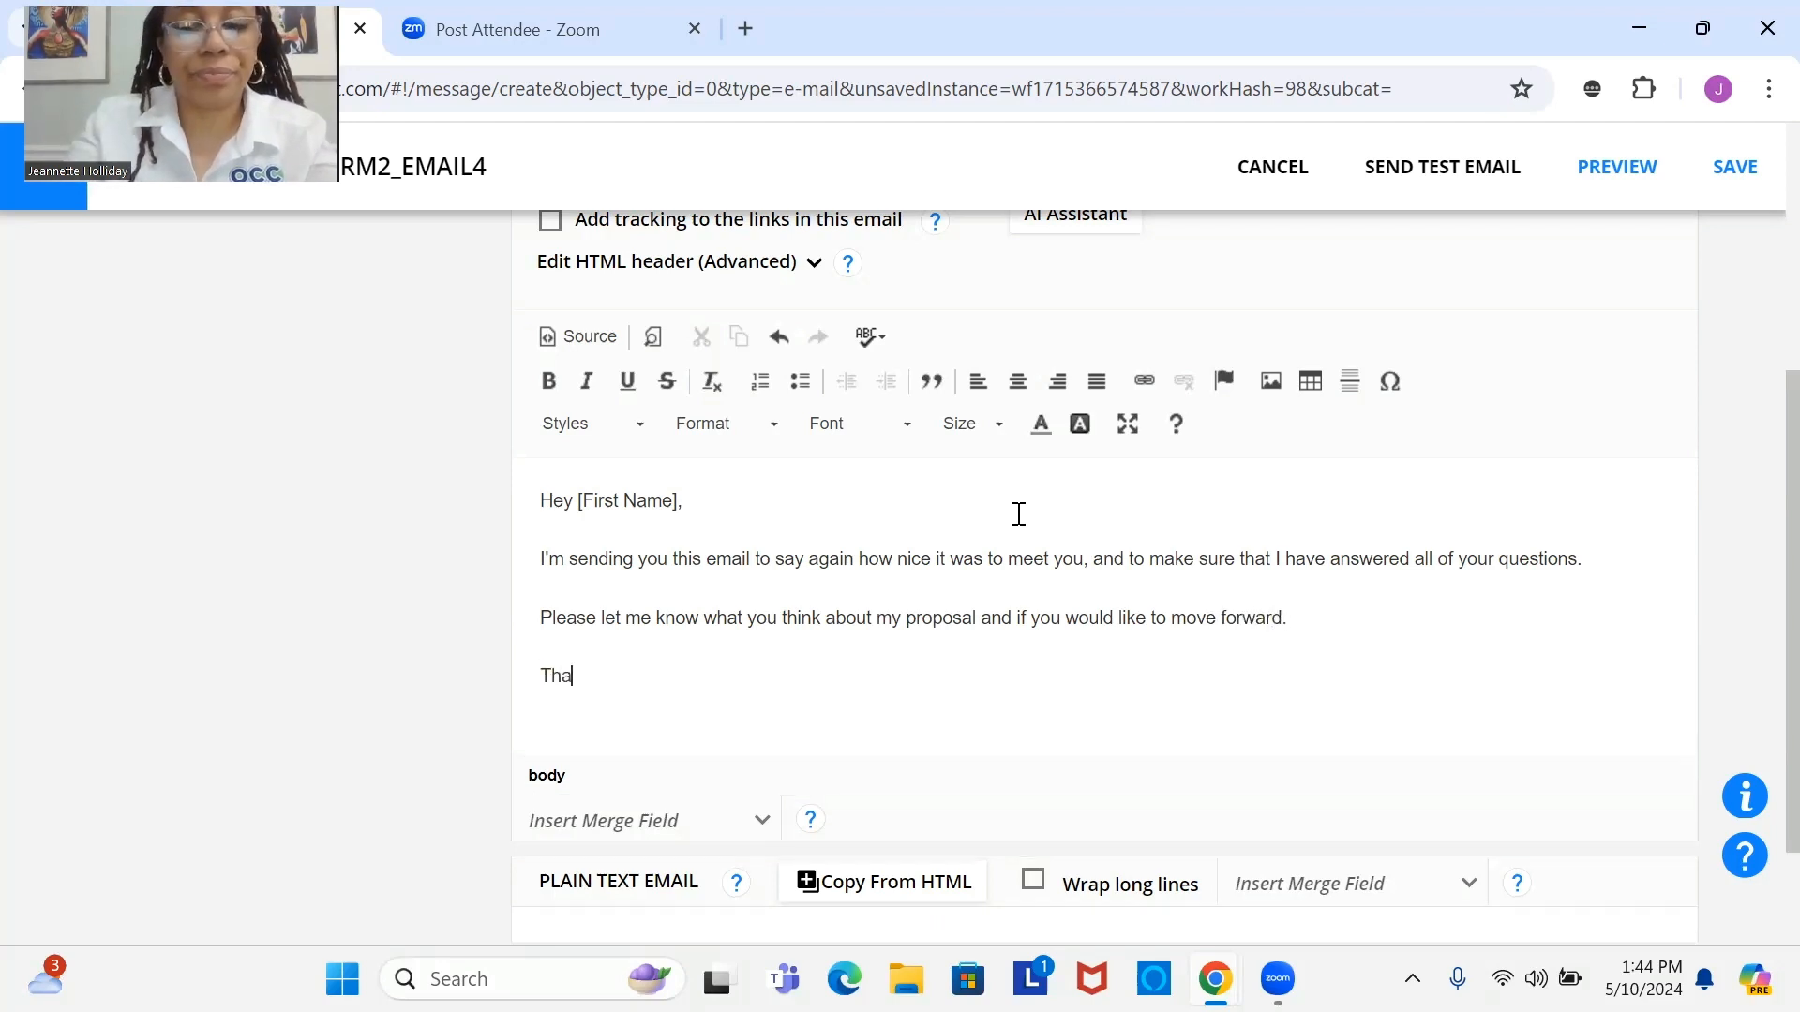
# Step: Wrap long lines in the plain text email and fill it from the HTML version, with tracking of its links
pyautogui.scroll(-2, 1028, 591)
pyautogui.click(1033, 723)
pyautogui.click(871, 723)
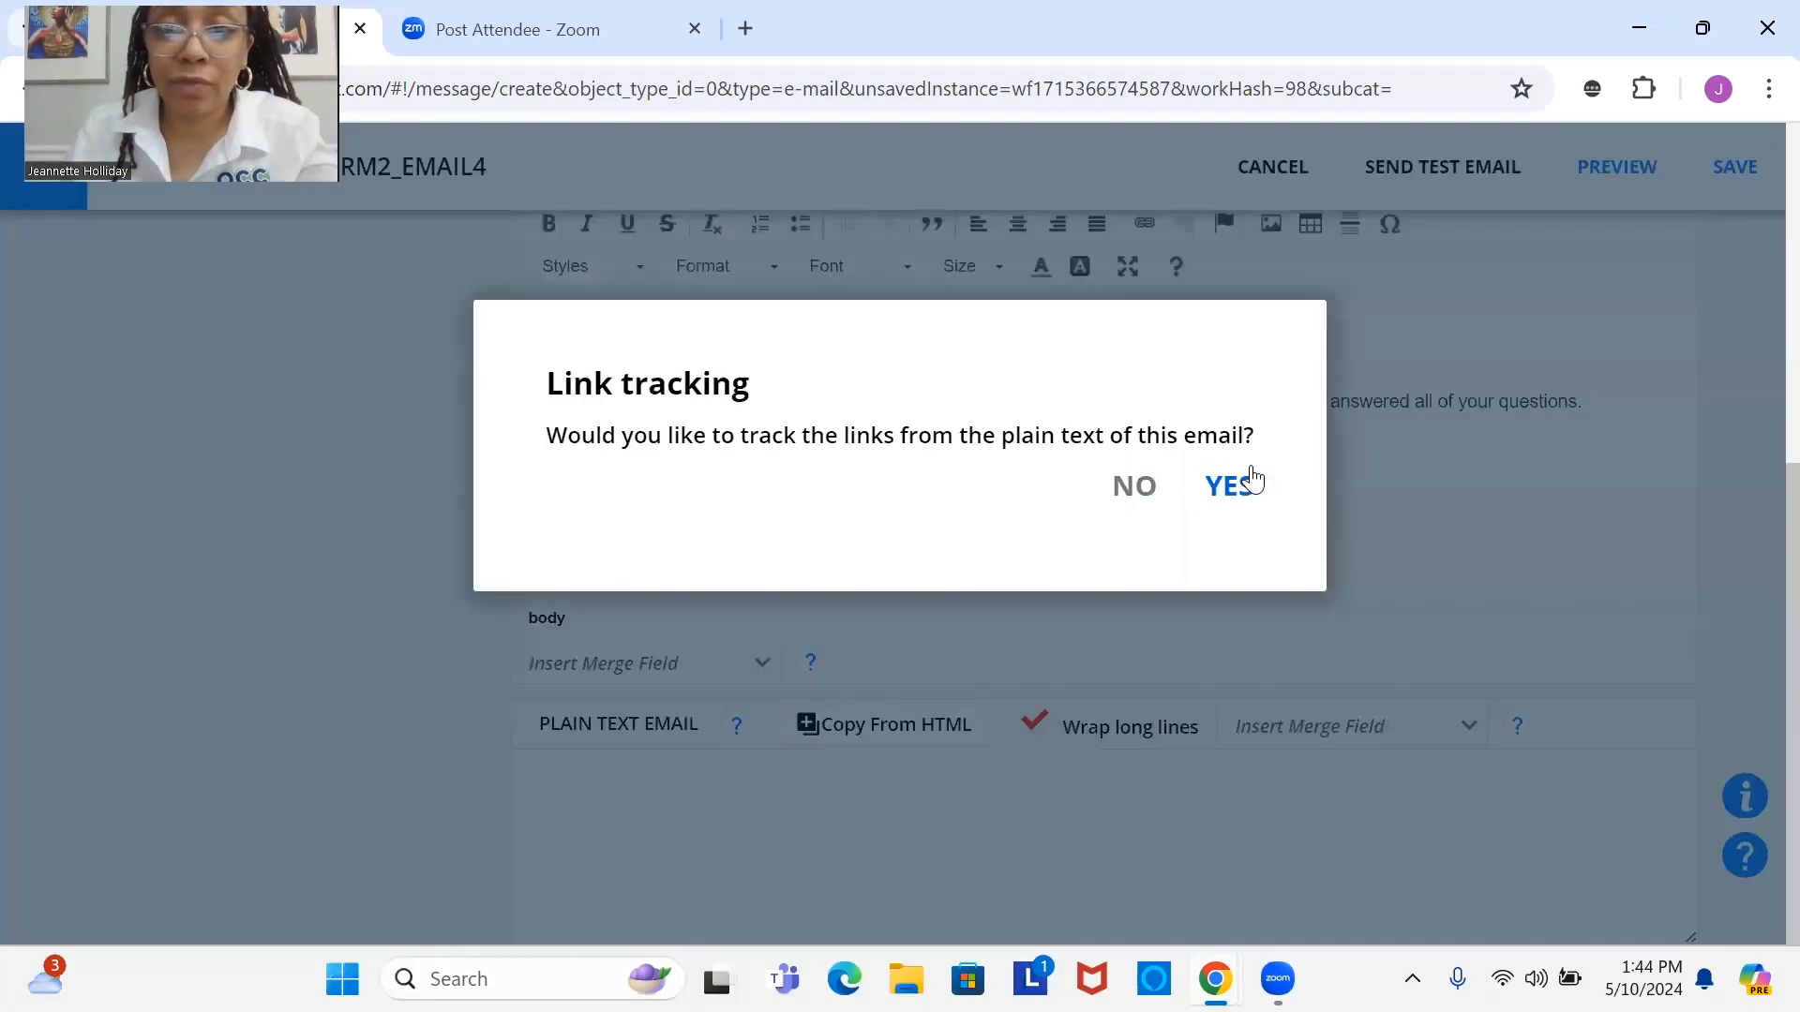
pyautogui.click(1245, 480)
# Step: Check the finished email, save it, and dismiss the save notification
pyautogui.scroll(5, 1252, 413)
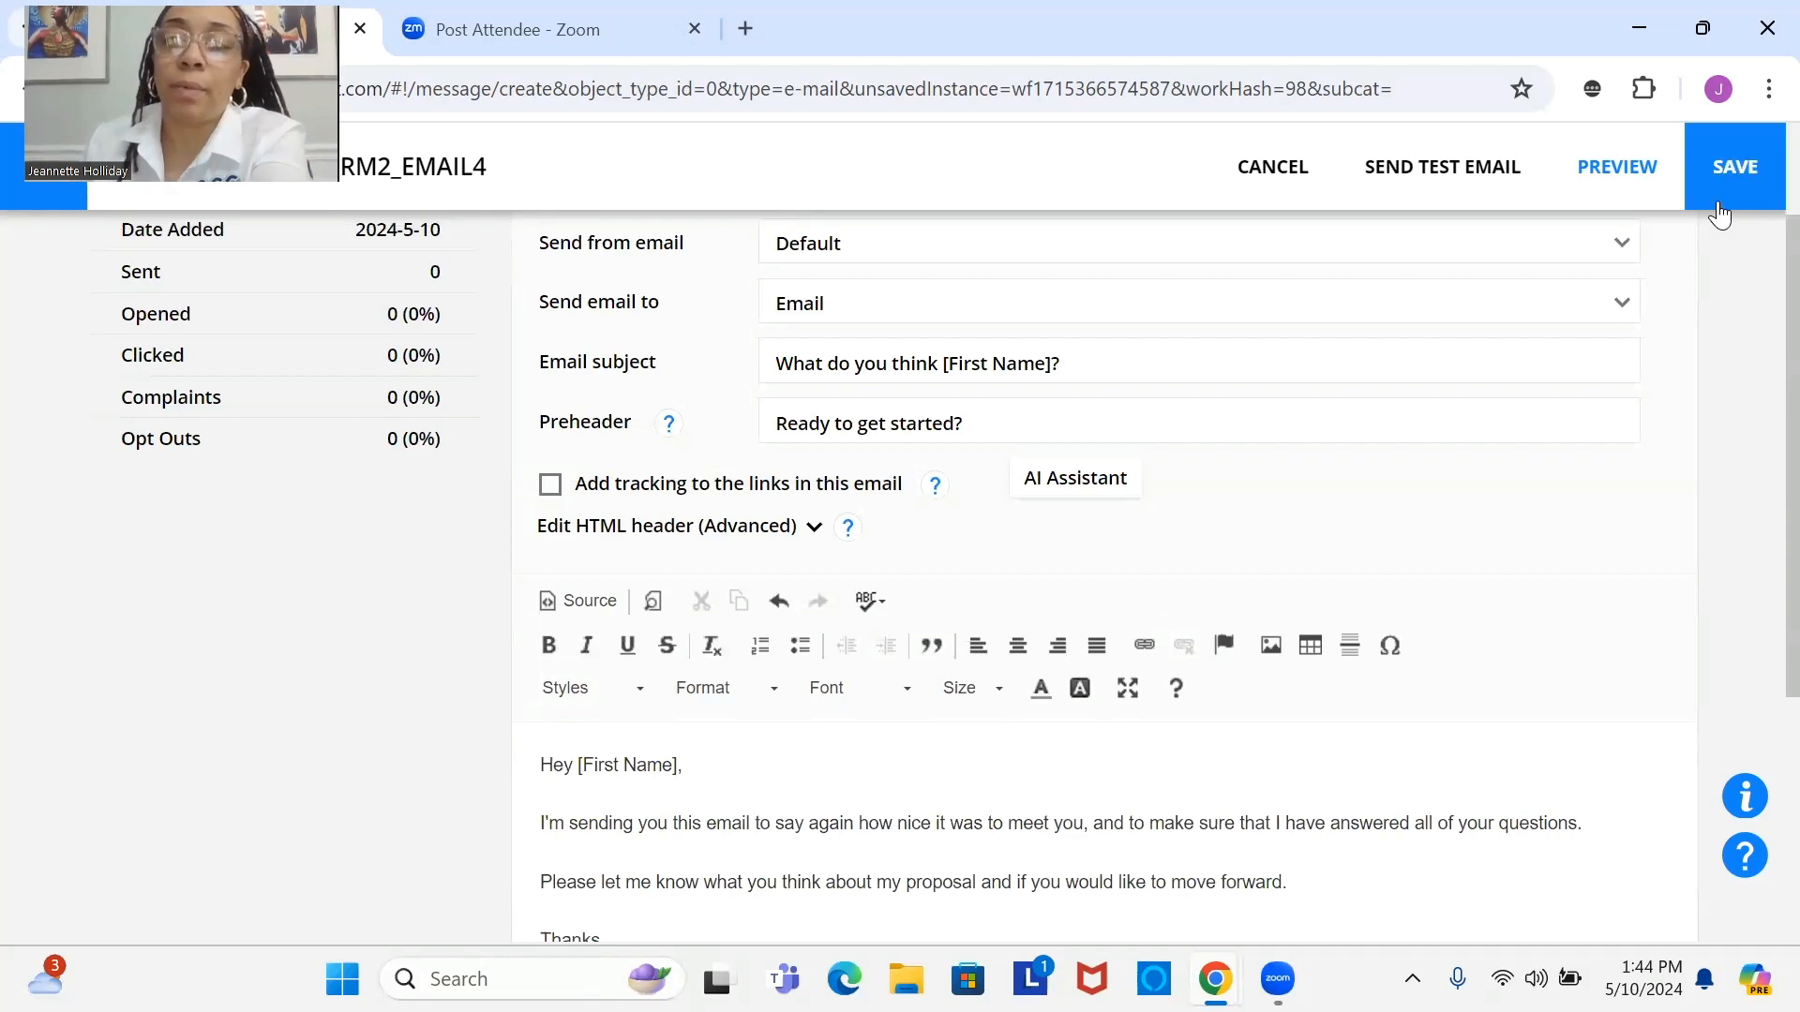
pyautogui.scroll(-3, 1156, 722)
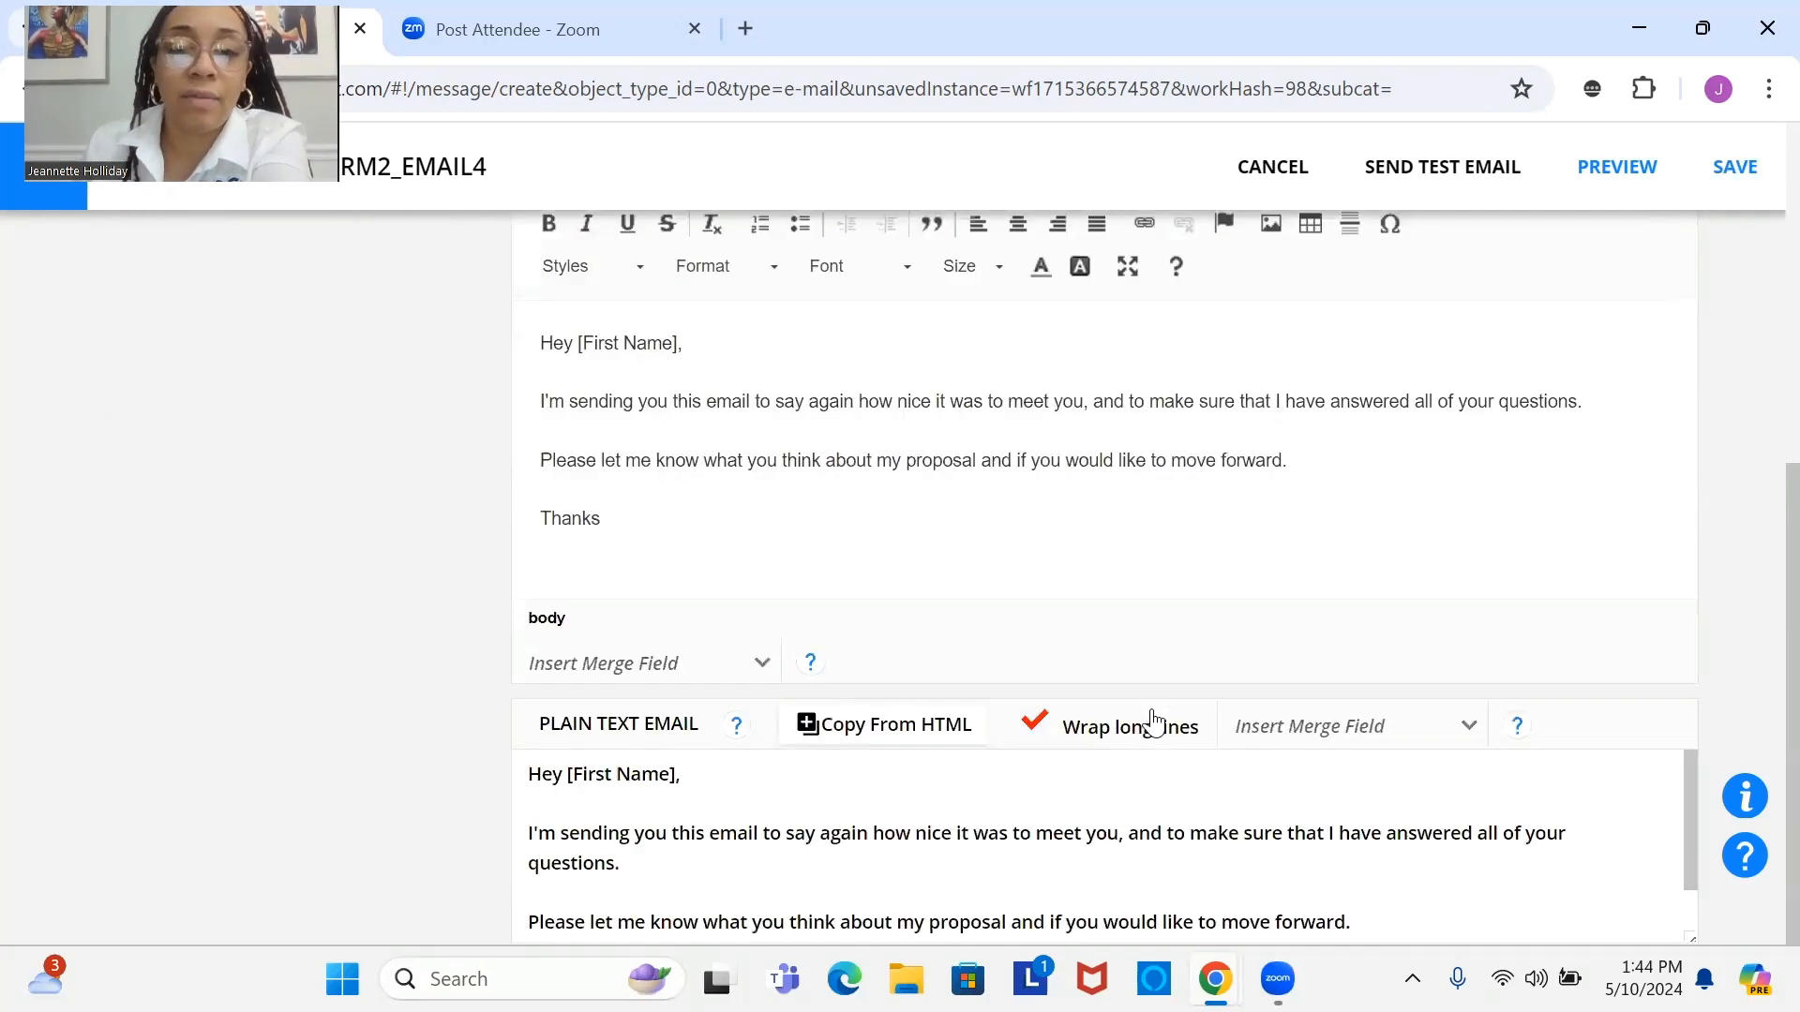
pyautogui.click(1734, 167)
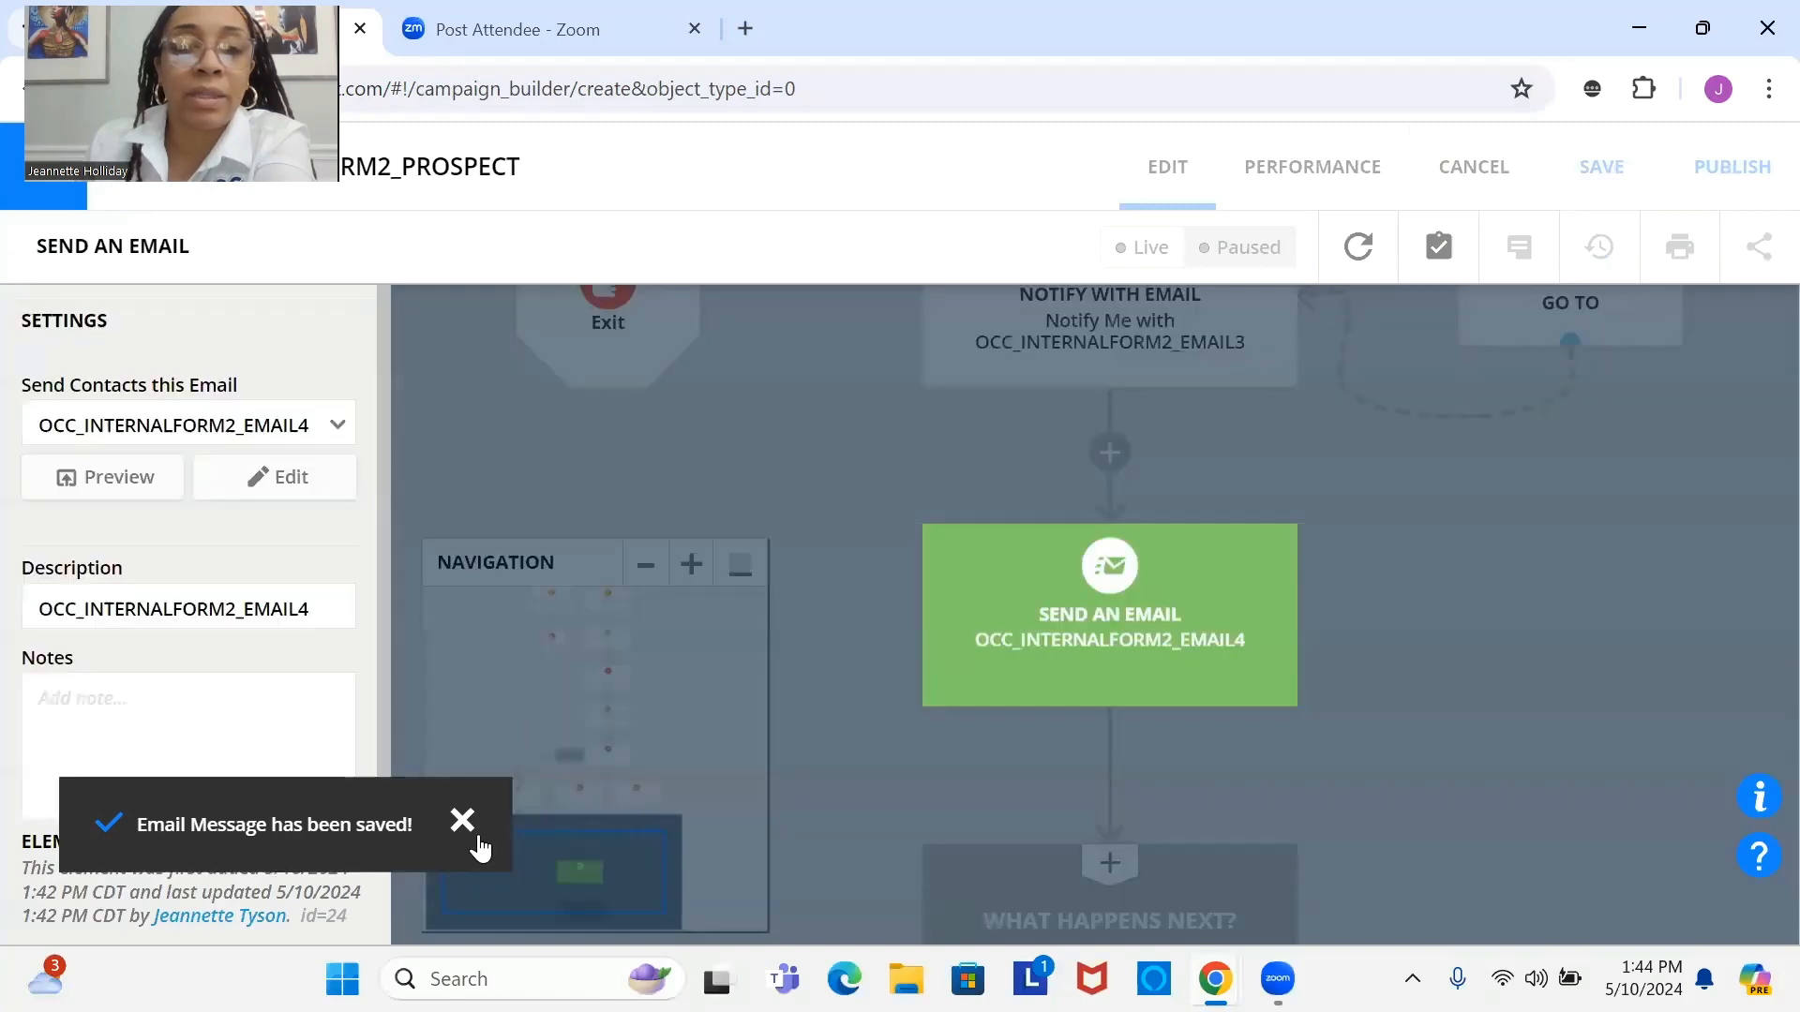
pyautogui.click(472, 830)
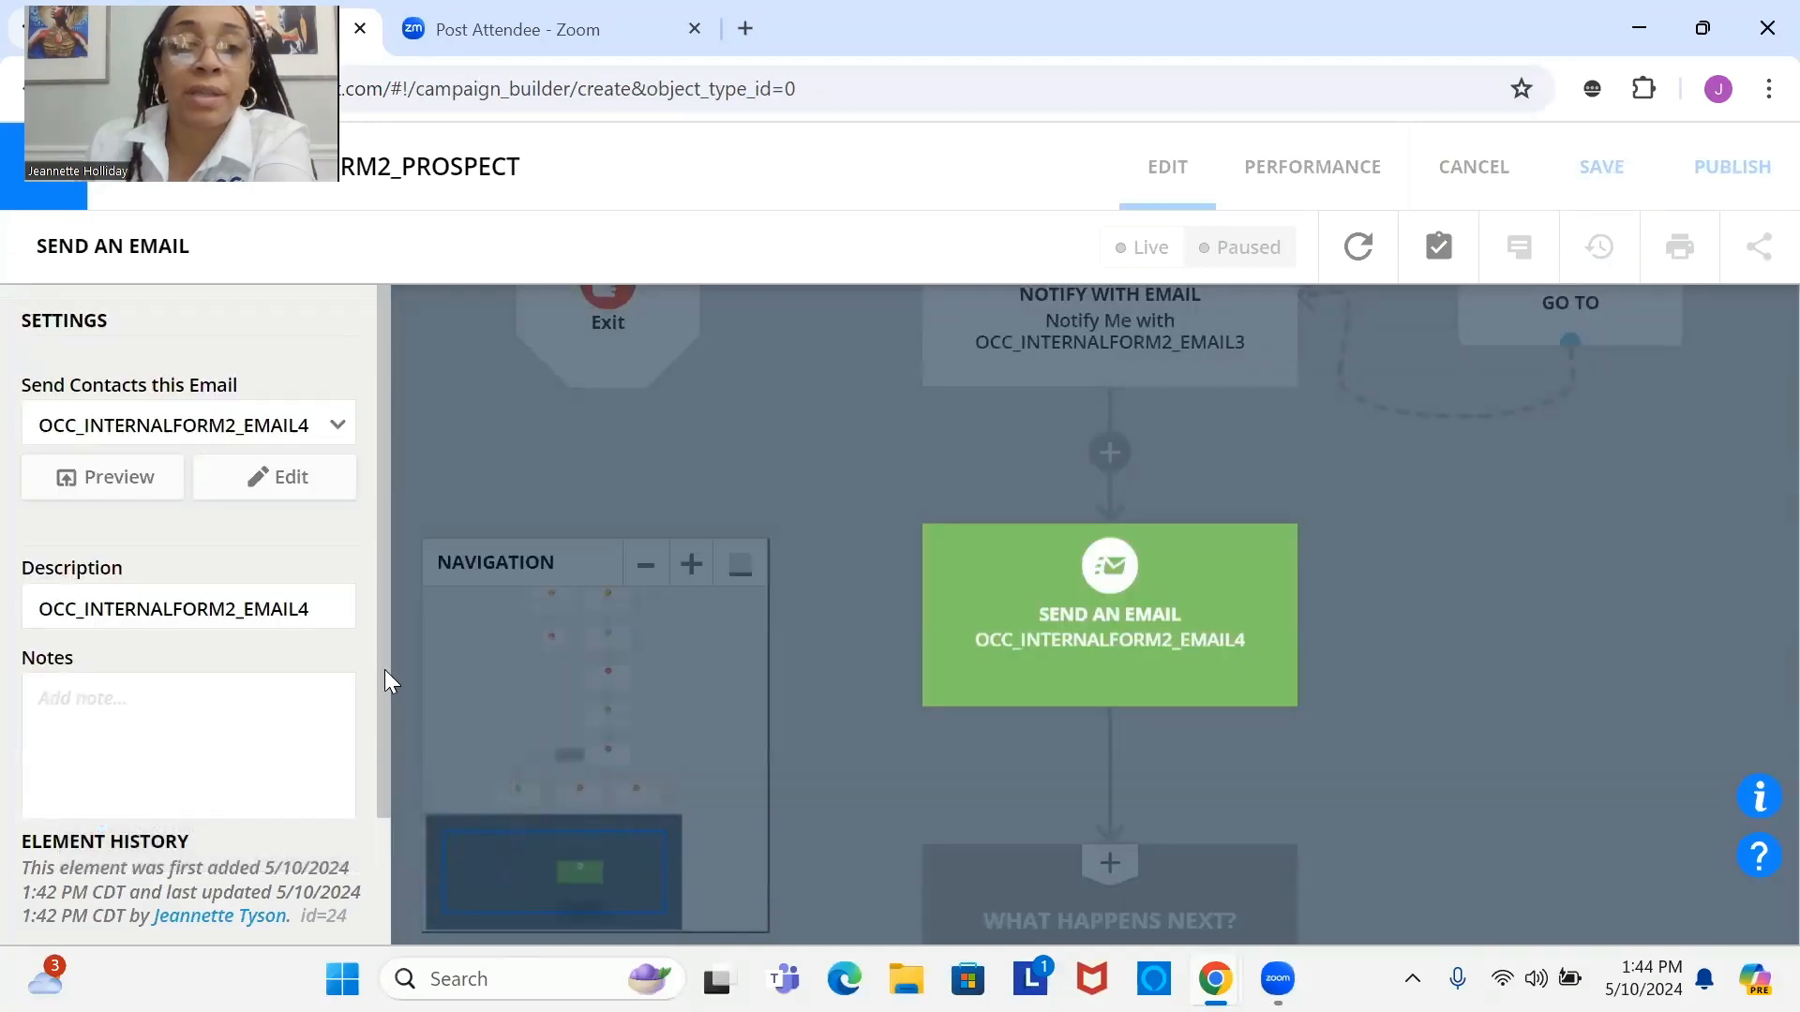
# Step: Finish the settings of the Send an Email element that uses OCC_INTERNALFORM2_EMAIL4, and collapse the navigation map
pyautogui.scroll(-2, 384, 669)
pyautogui.click(193, 786)
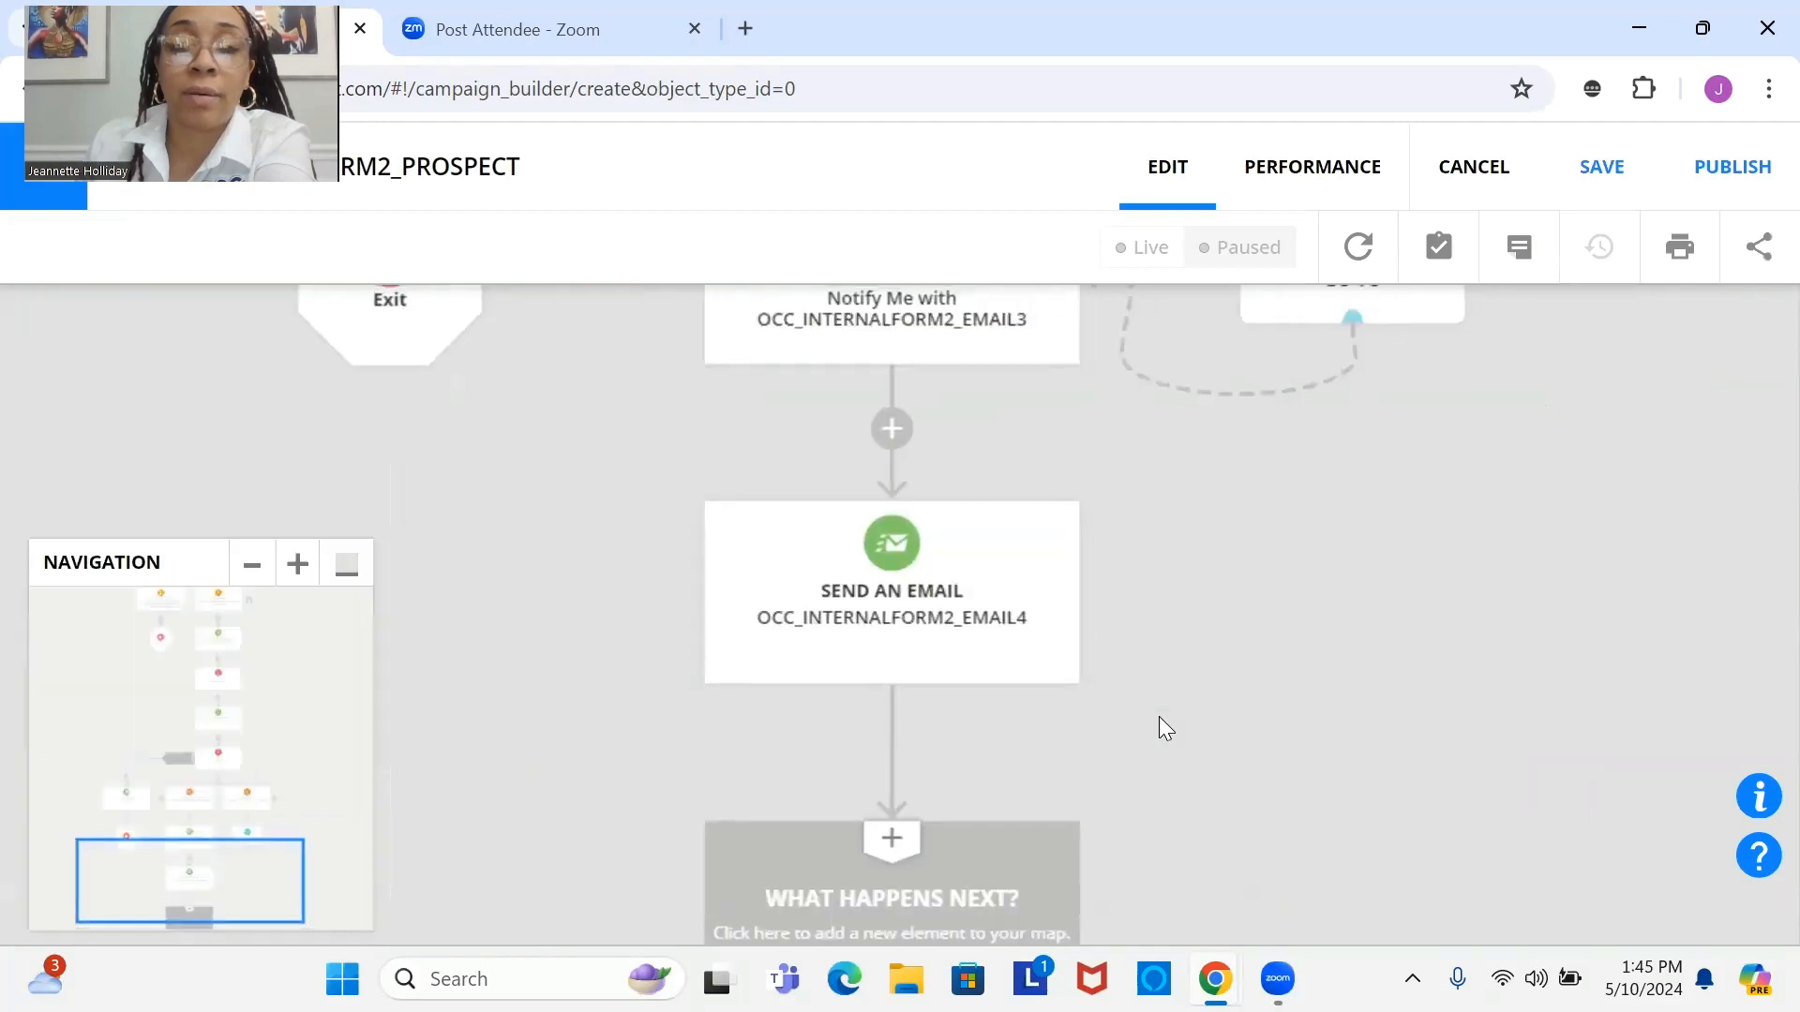
pyautogui.click(354, 573)
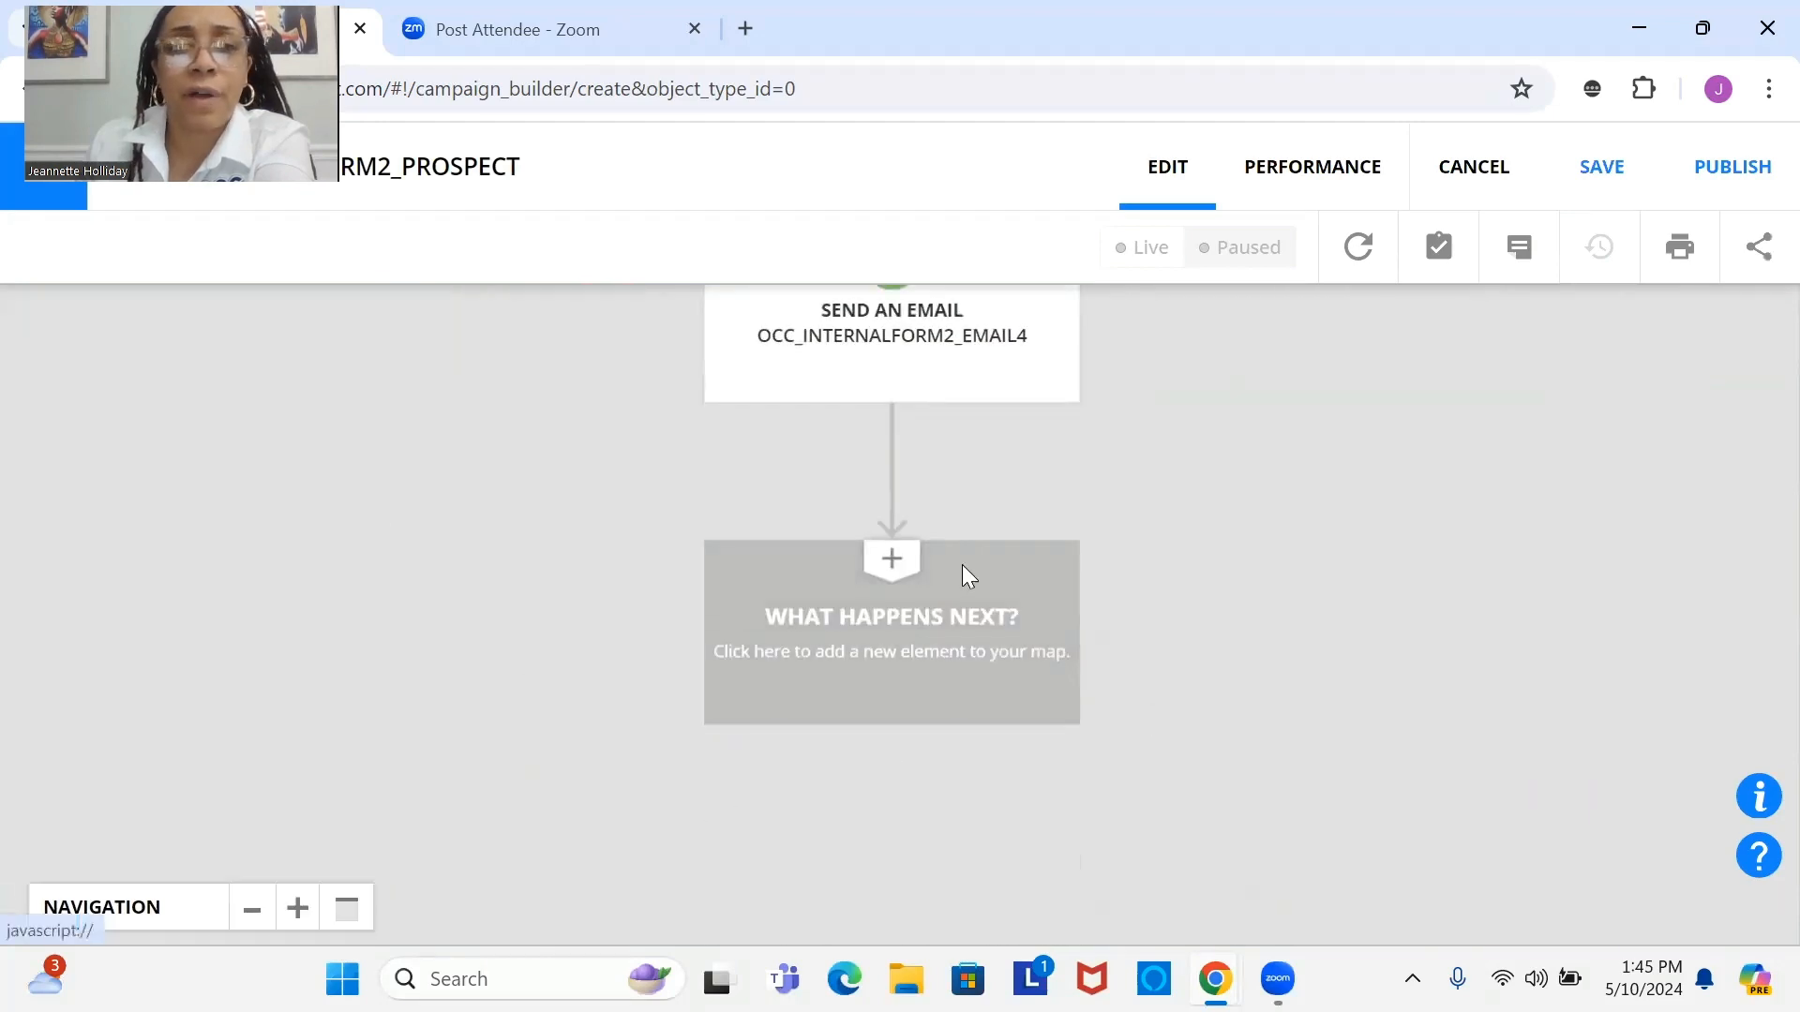
pyautogui.scroll(2, 960, 643)
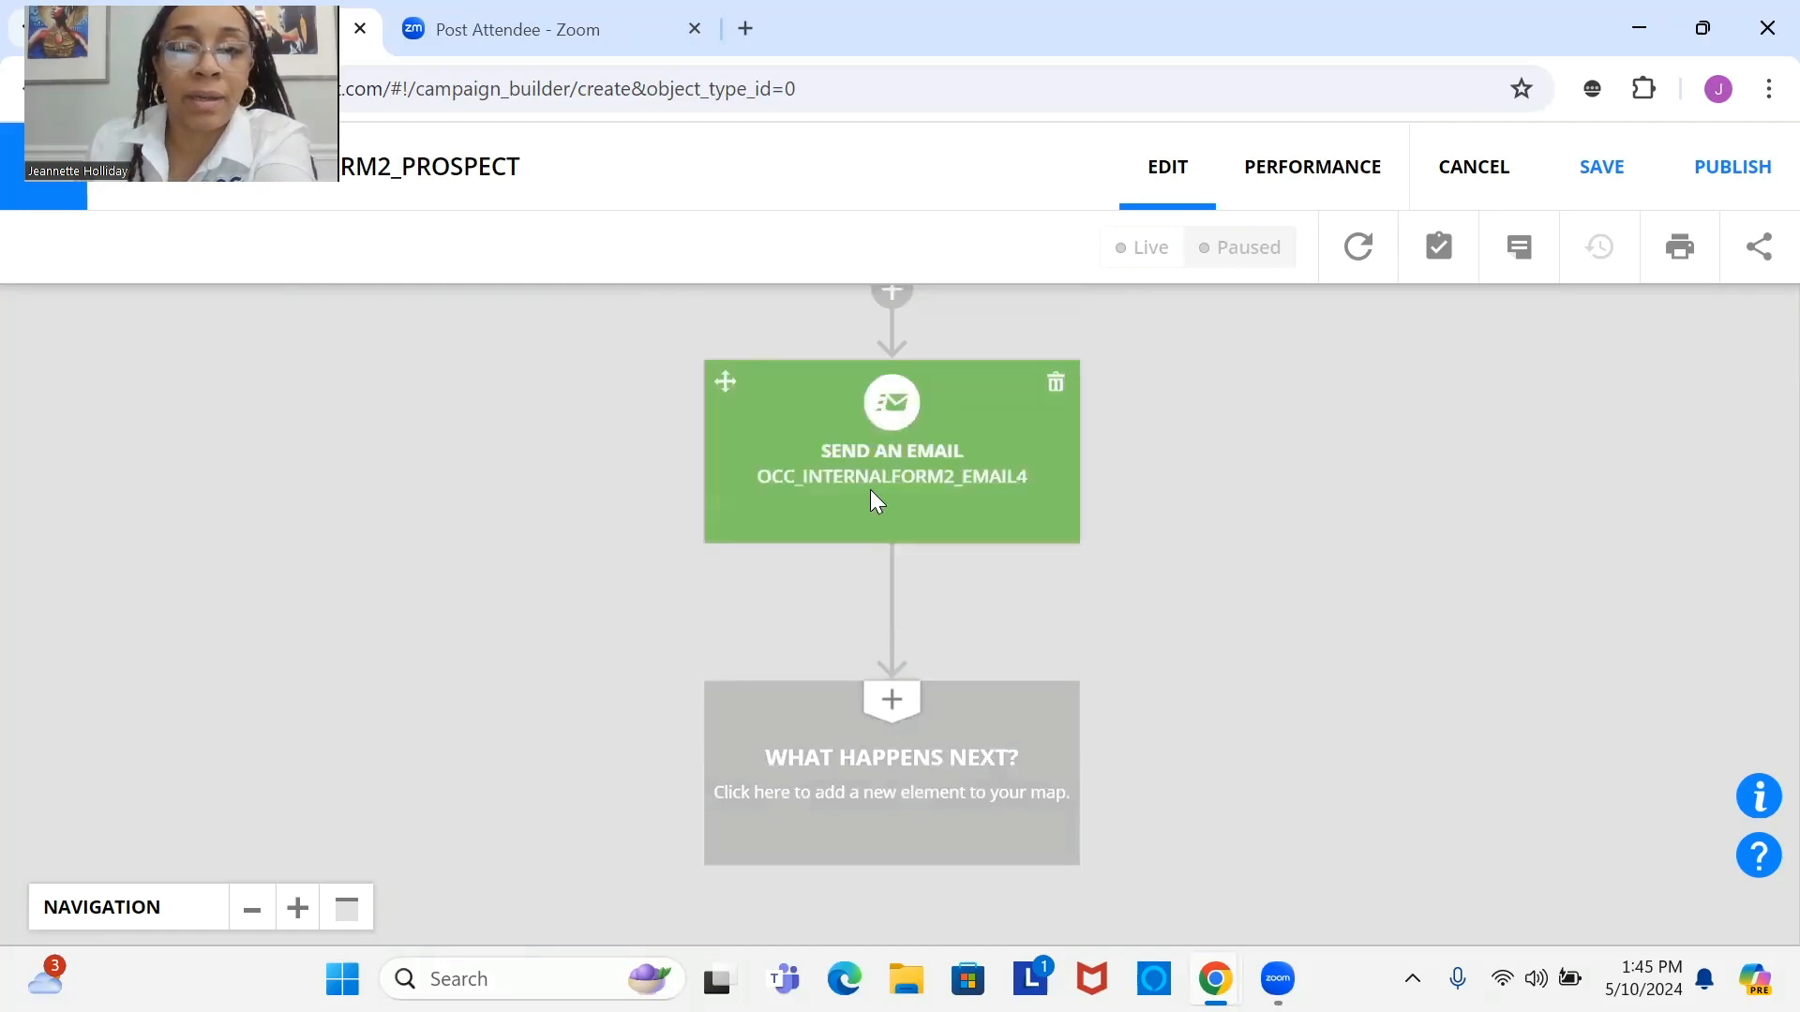
# Step: Add a Wait element below the Send an Email element that uses OCC_INTERNALFORM2_EMAIL4
pyautogui.scroll(6, 858, 472)
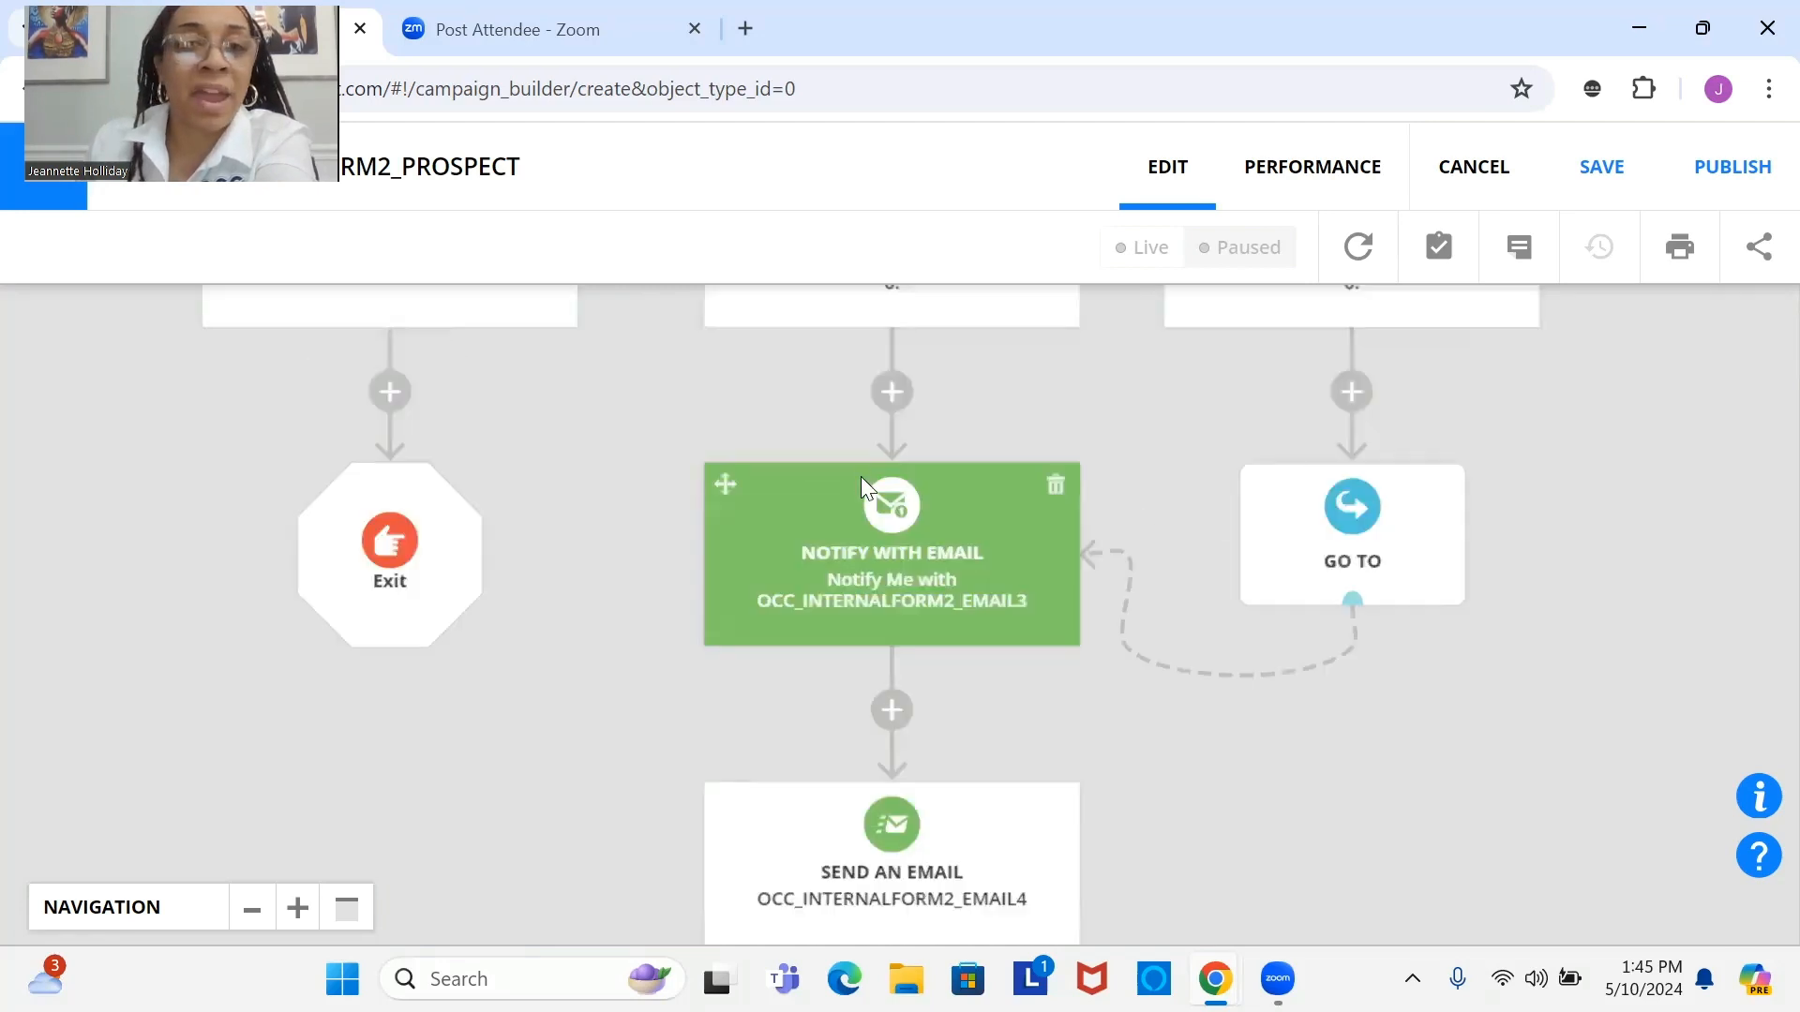
pyautogui.scroll(-8, 860, 477)
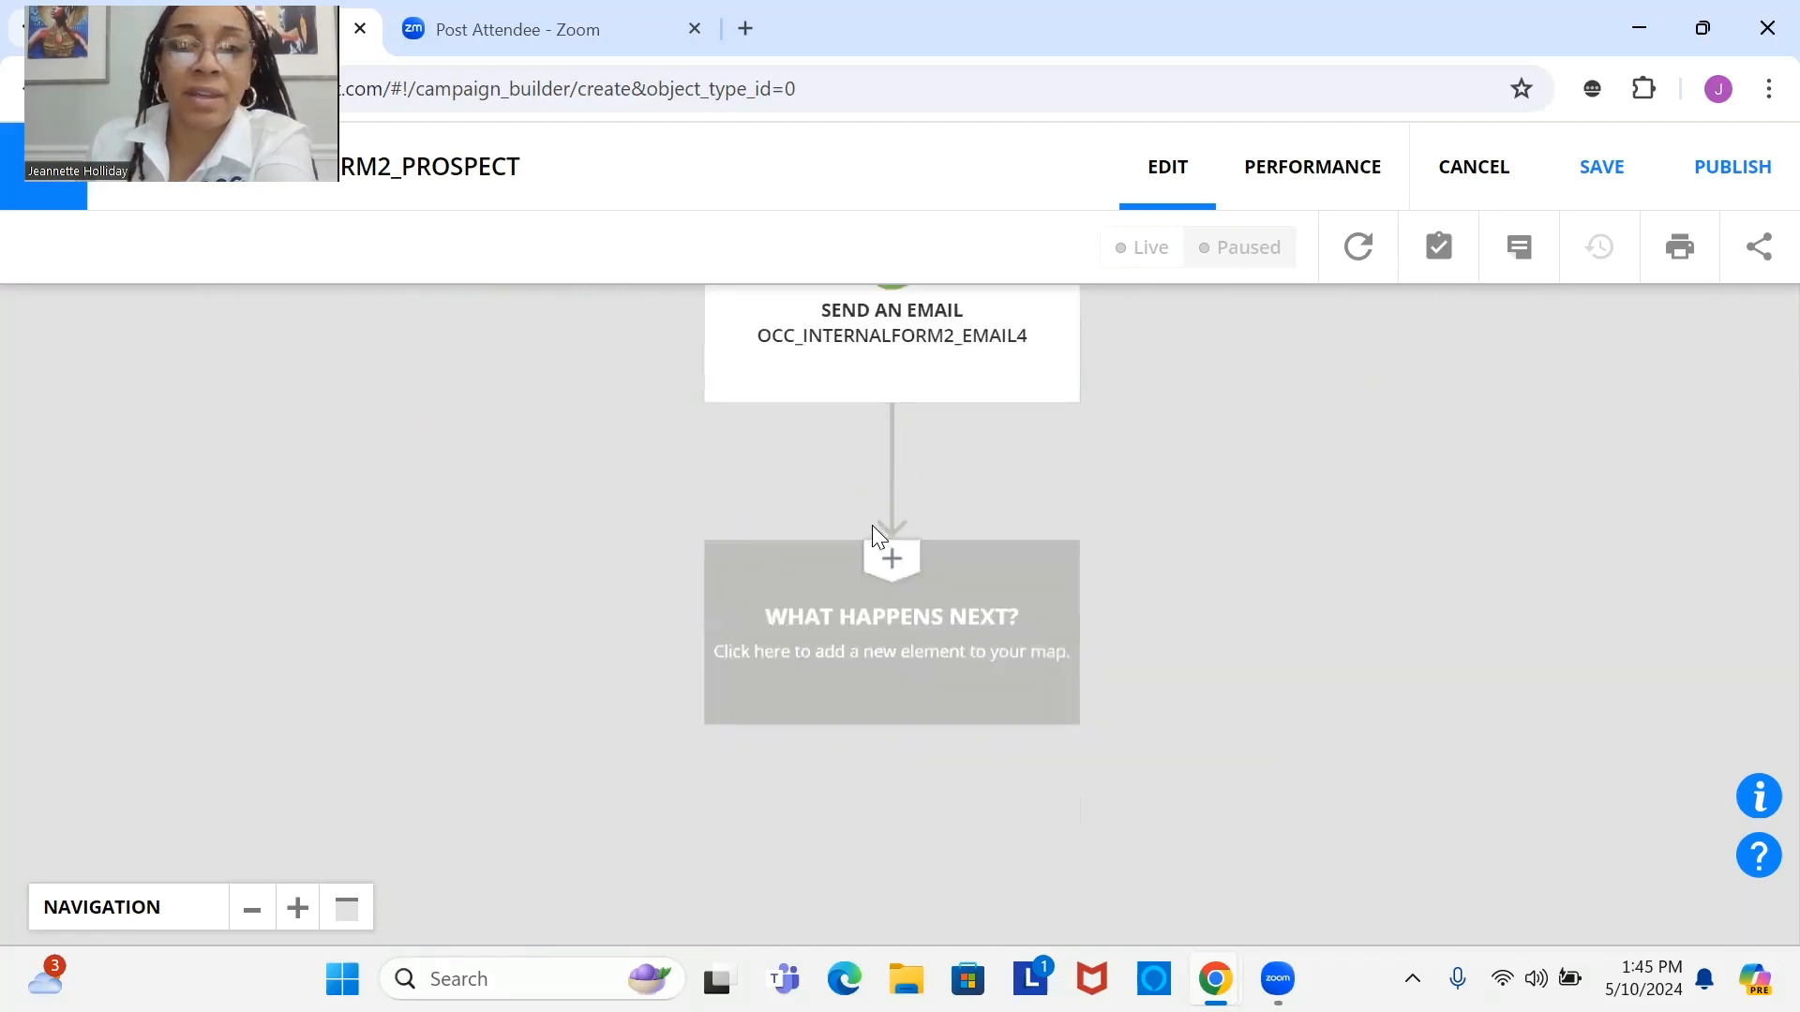
pyautogui.click(918, 630)
pyautogui.scroll(-1, 1059, 670)
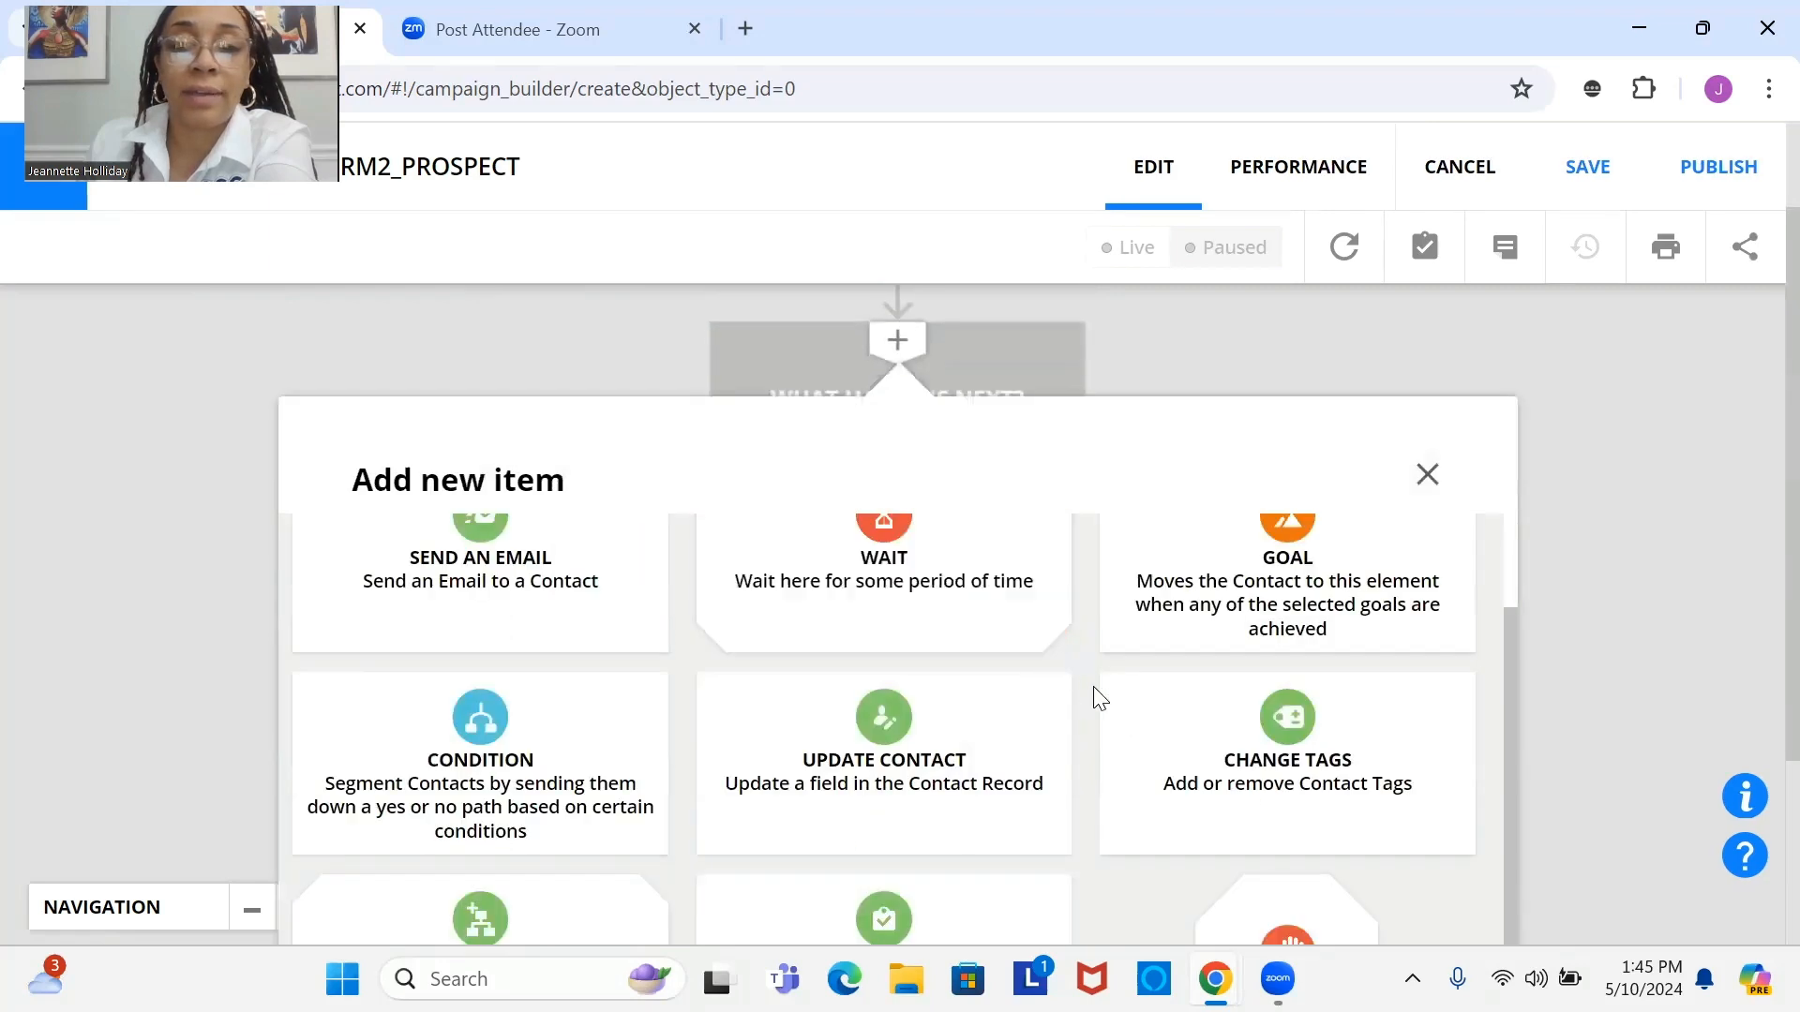
pyautogui.click(897, 617)
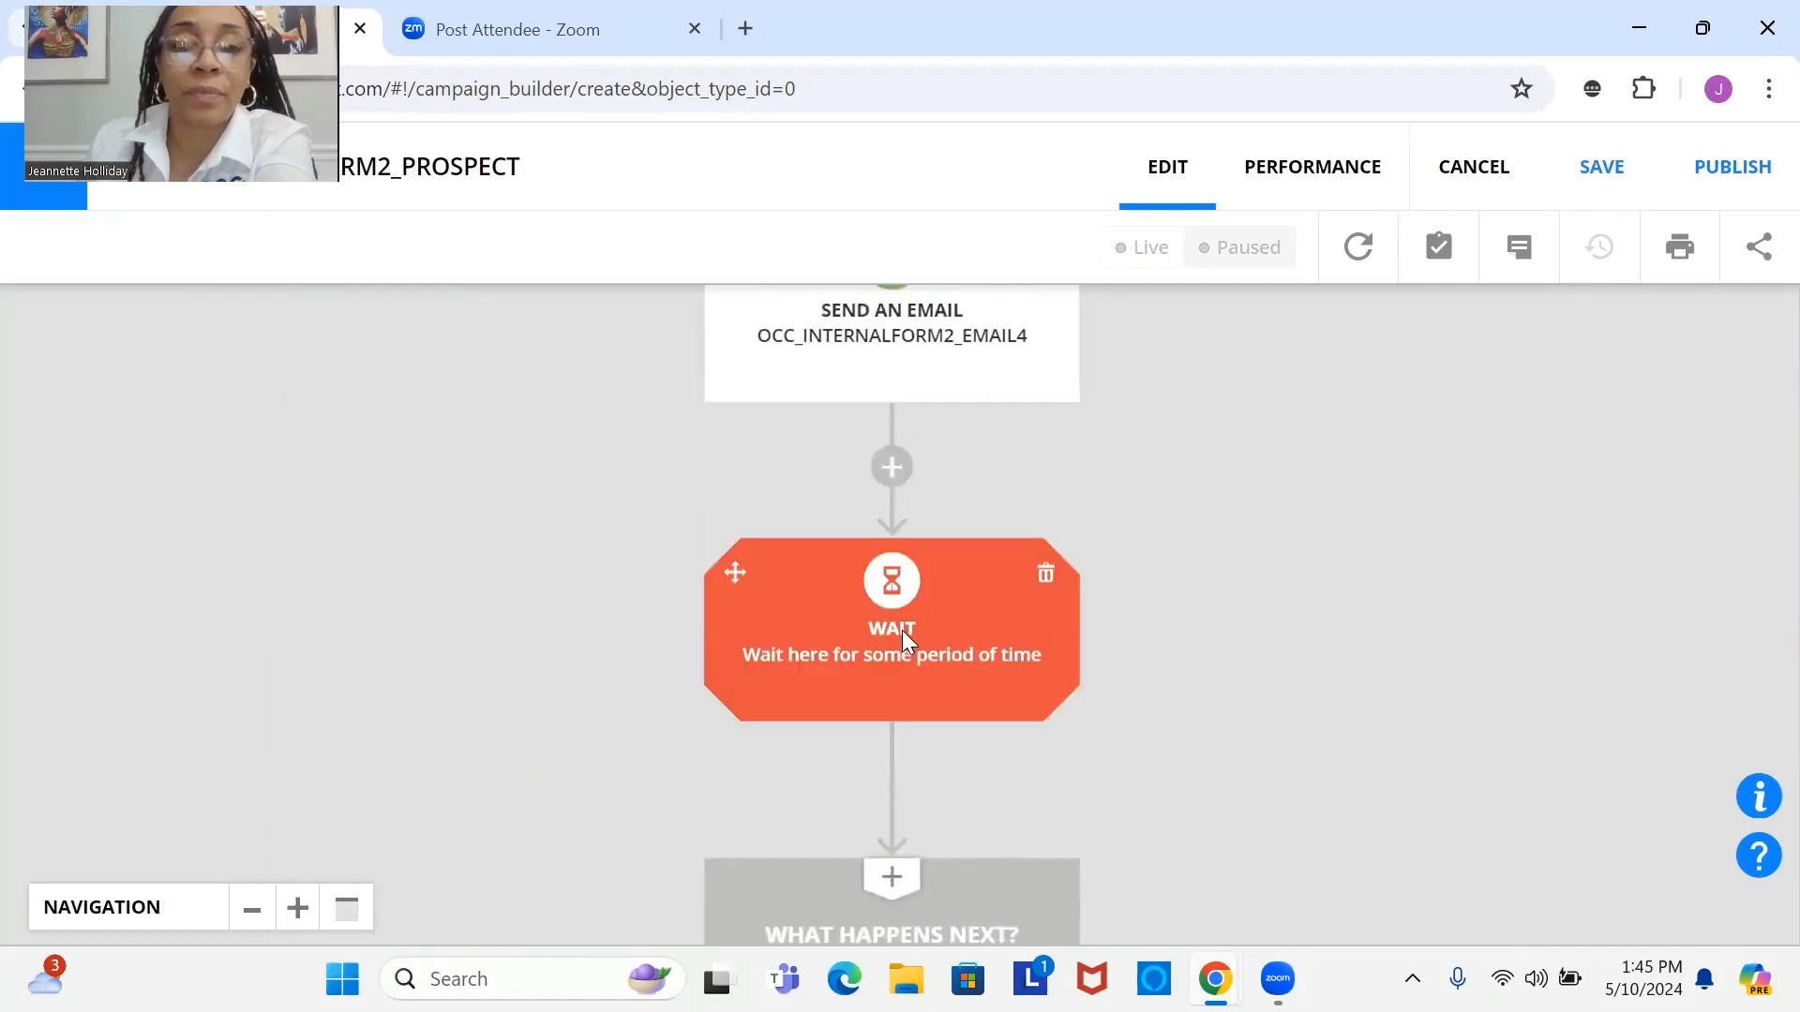
# Step: Configure the new Wait element to hold contacts until some time passes, set to 30 days
pyautogui.click(902, 630)
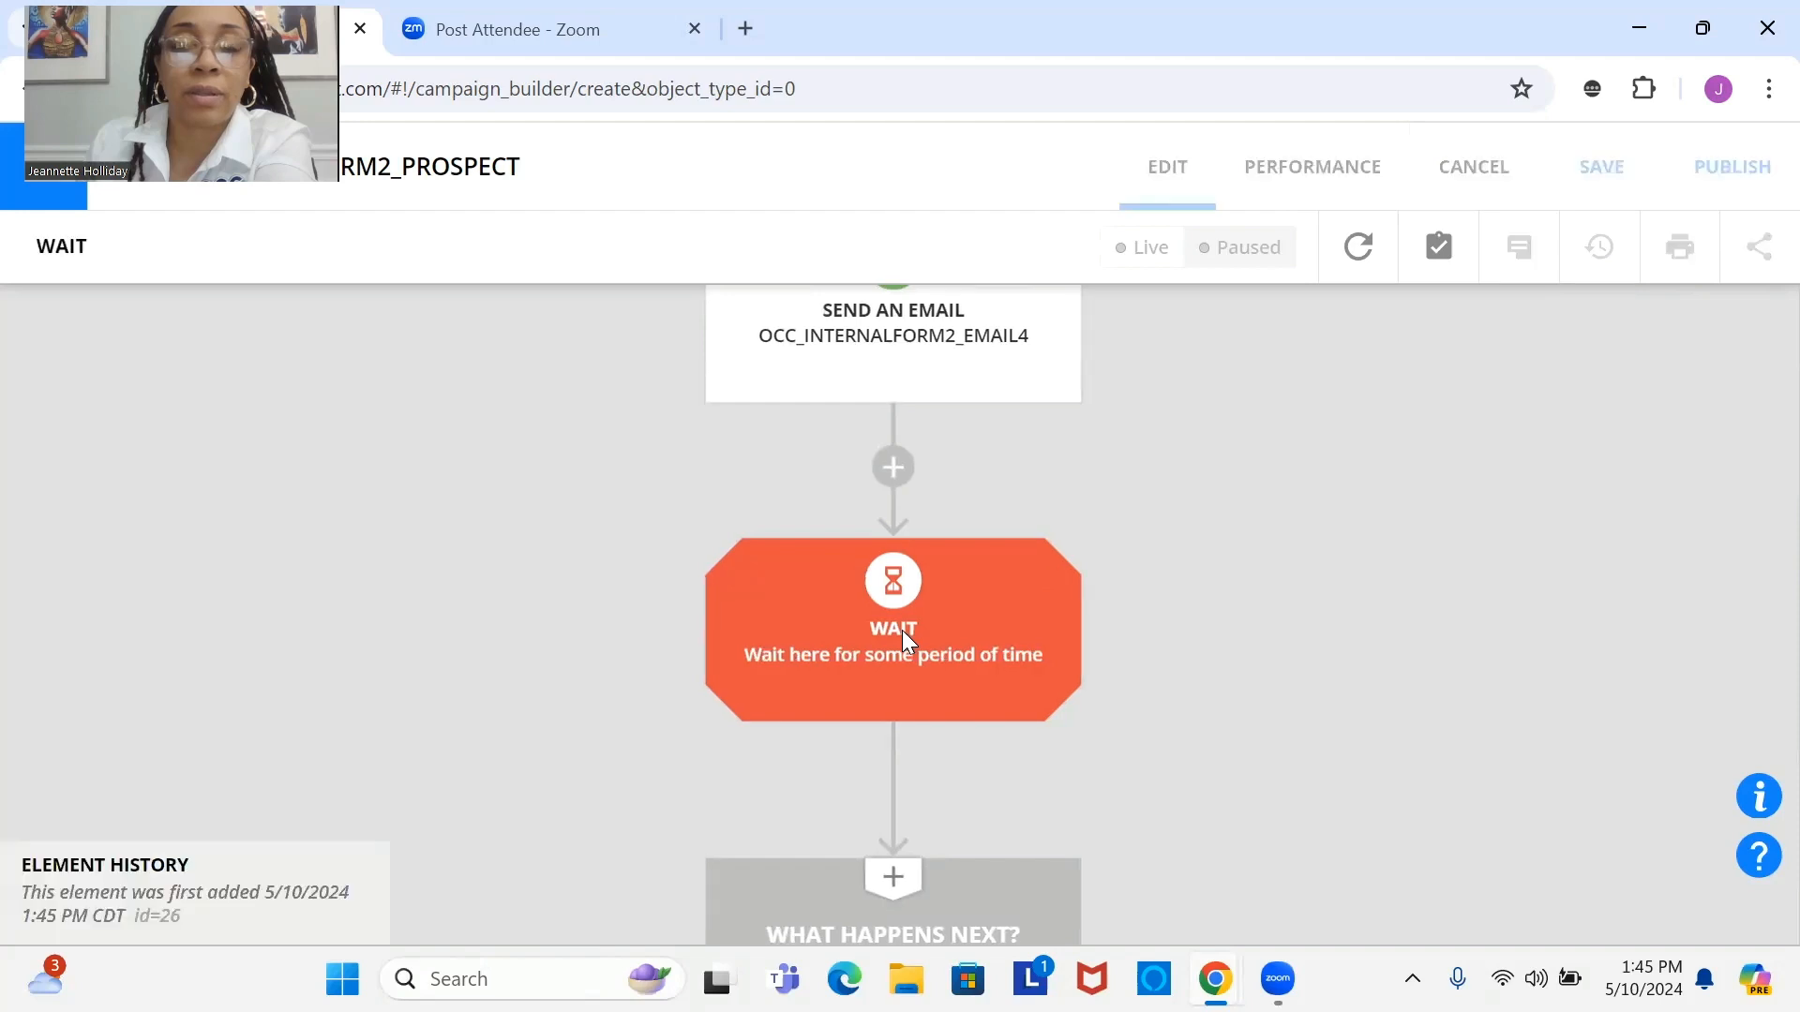
pyautogui.click(124, 412)
pyautogui.click(133, 468)
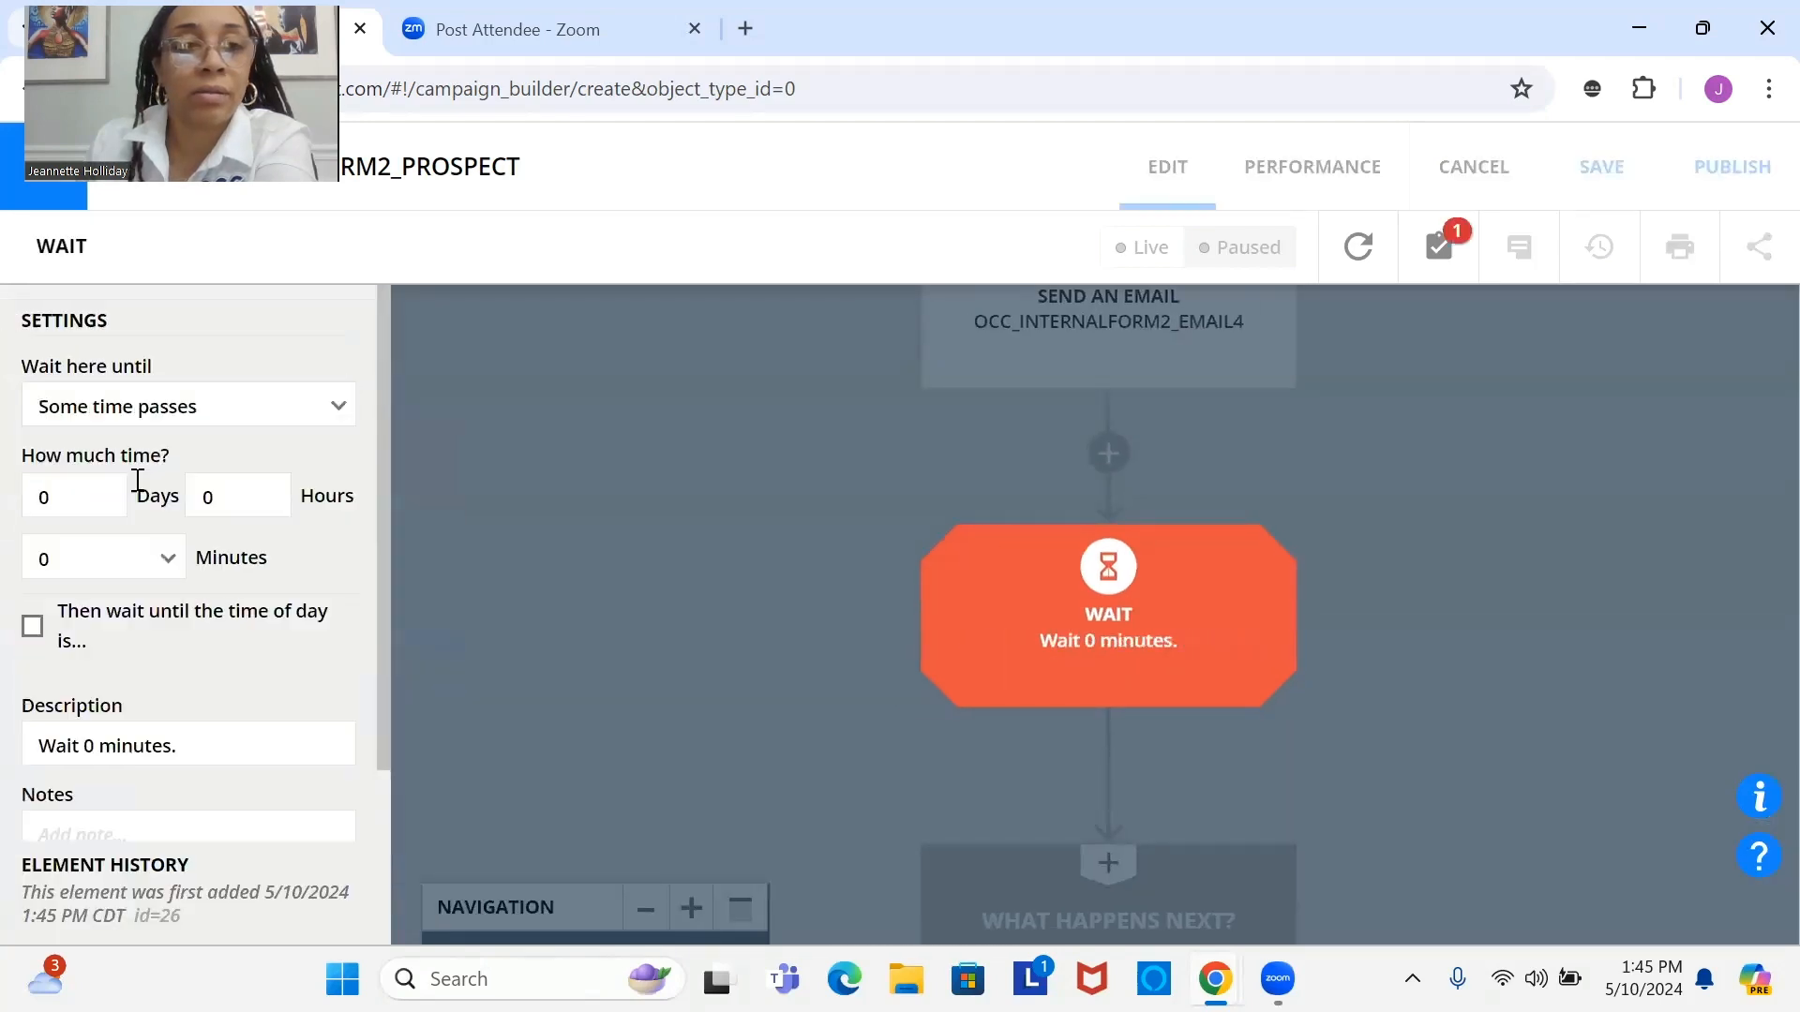
pyautogui.doubleClick(74, 502)
pyautogui.write('7')
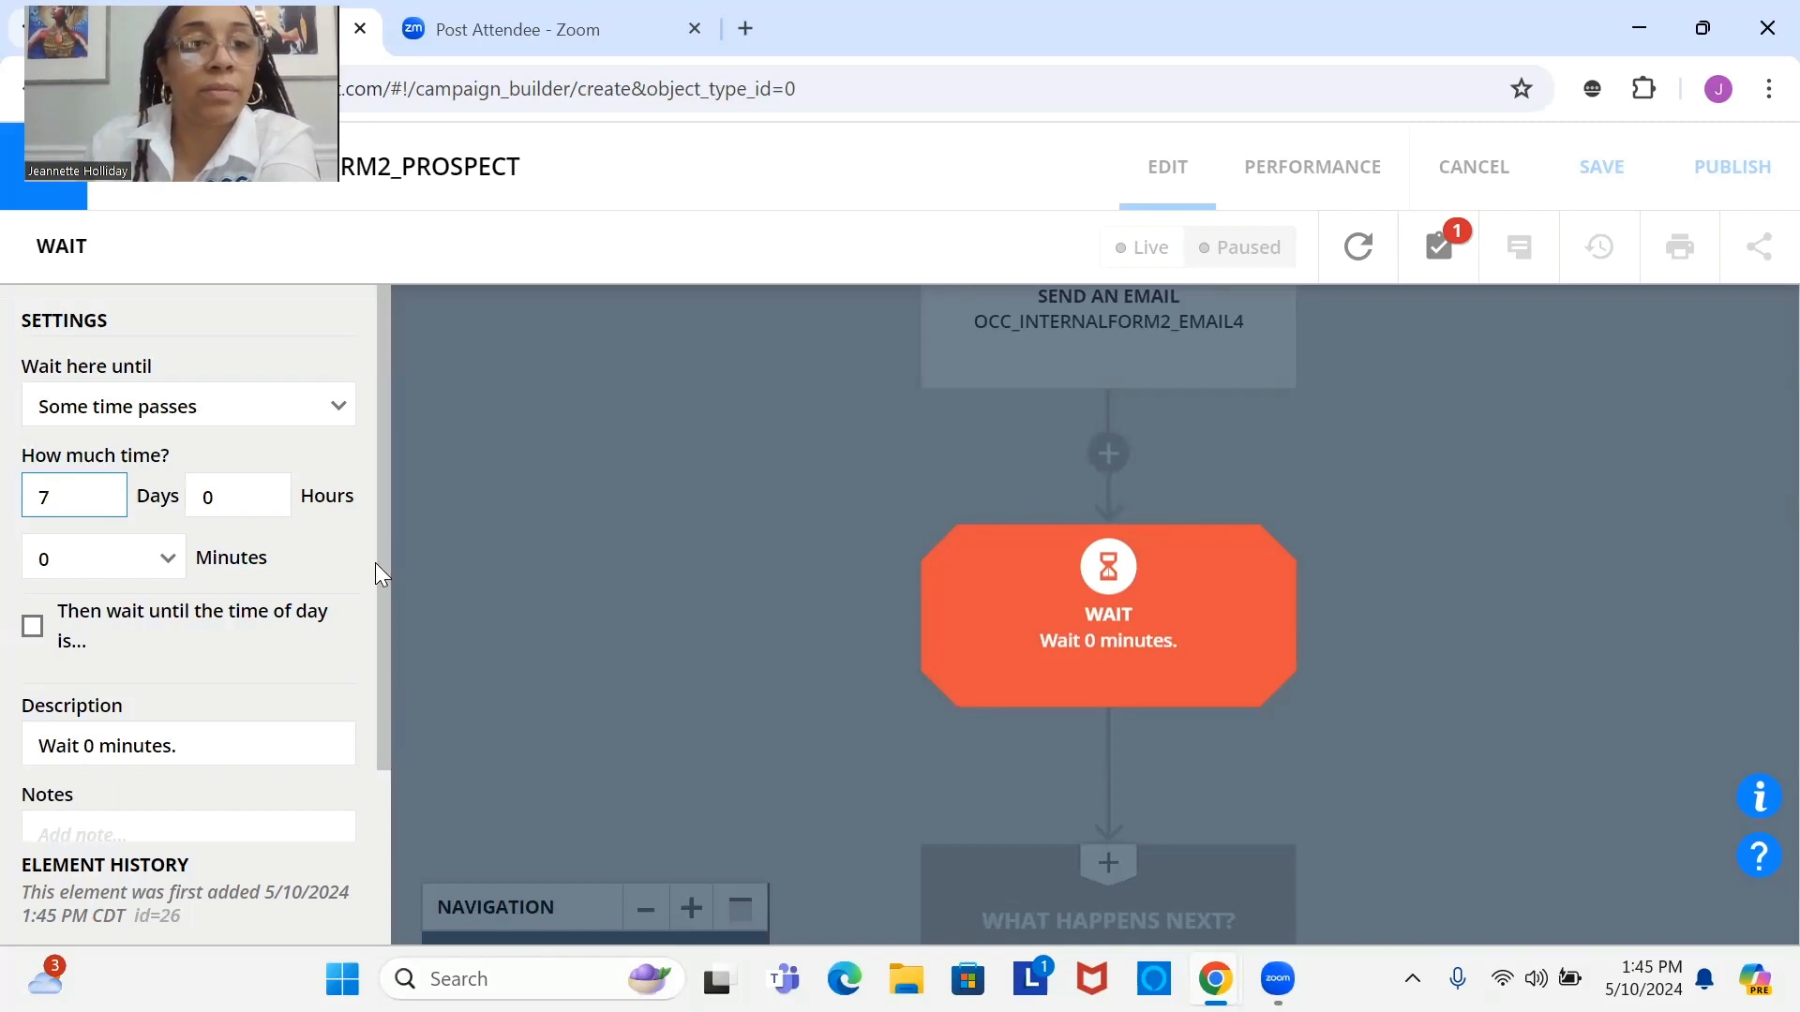
pyautogui.doubleClick(41, 499)
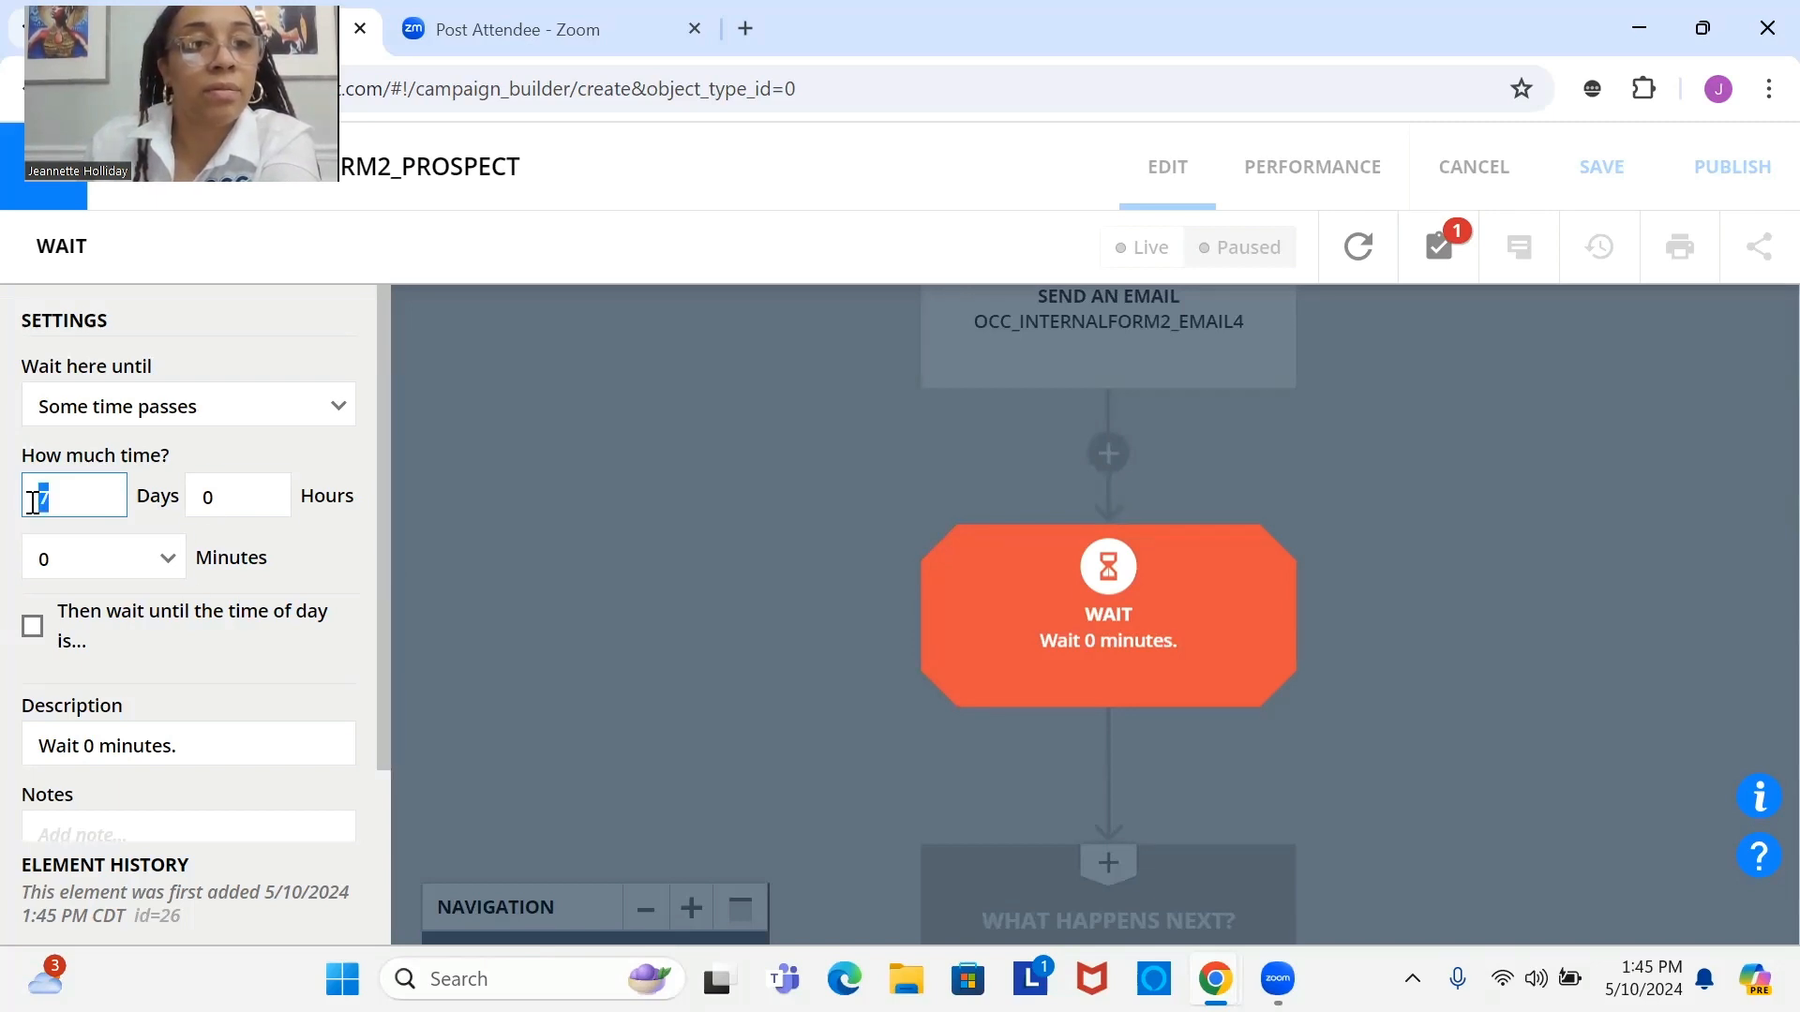
pyautogui.write('30')
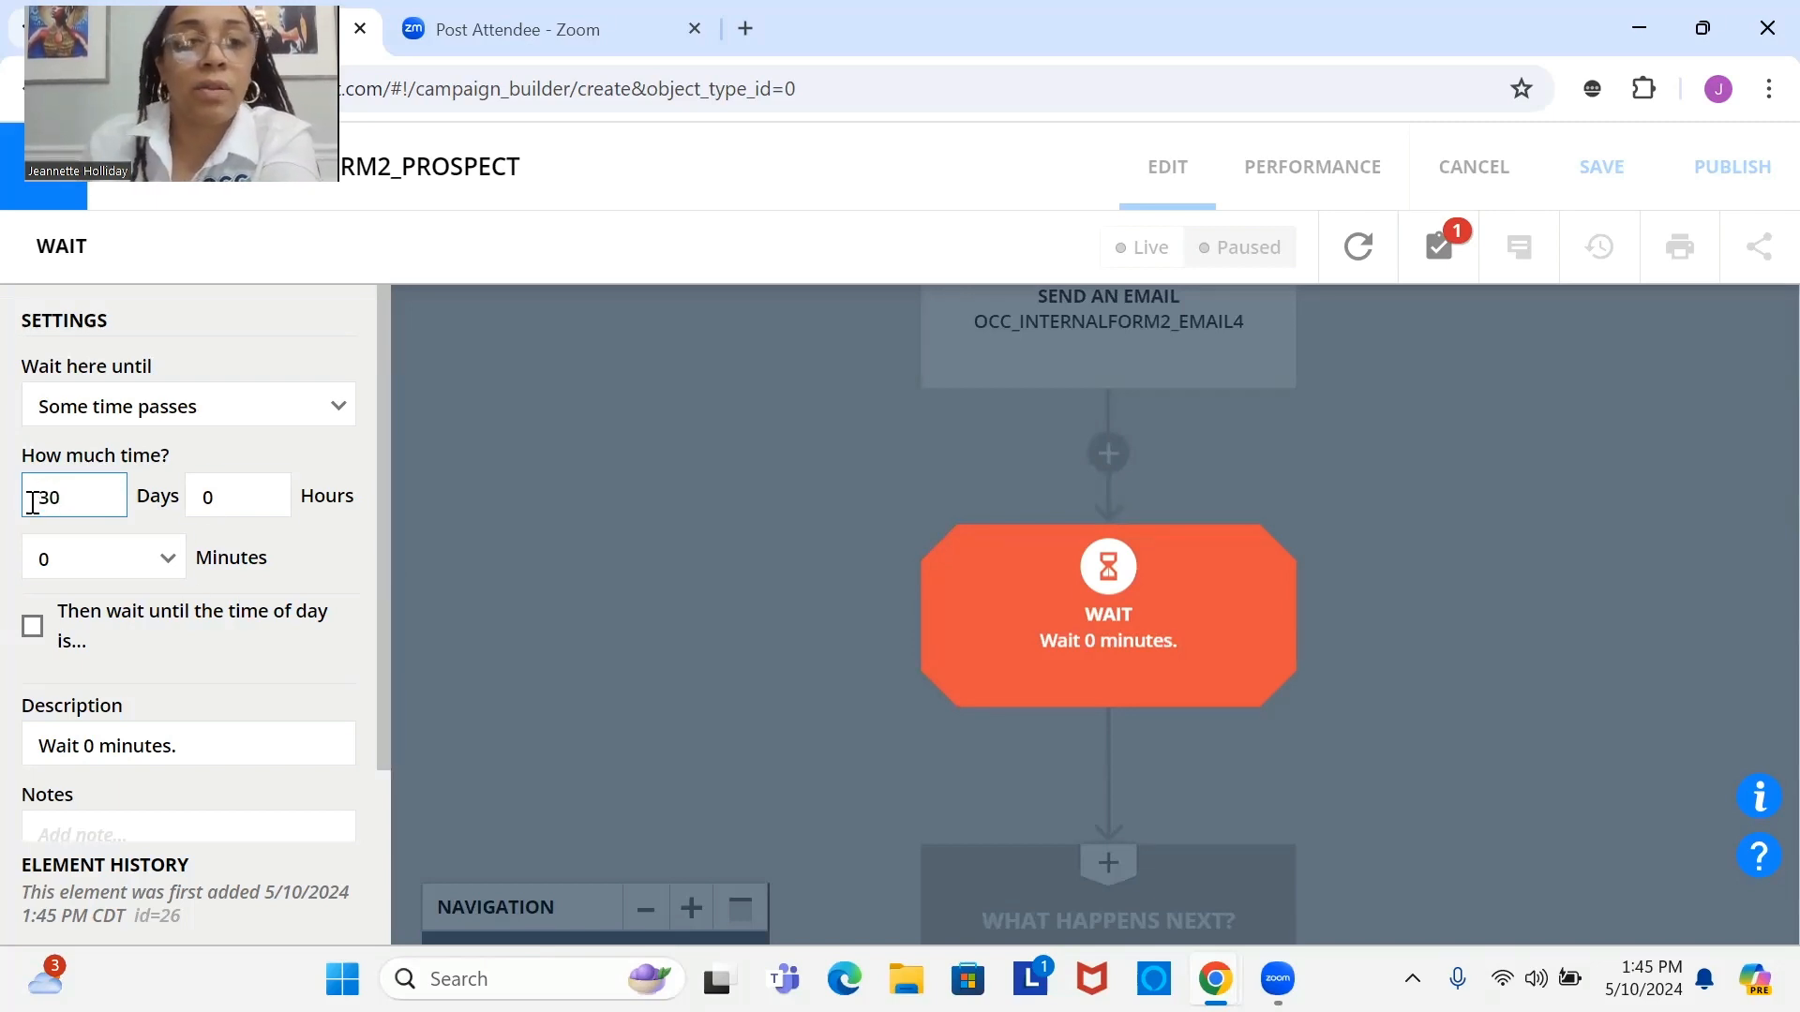
pyautogui.scroll(-3, 381, 534)
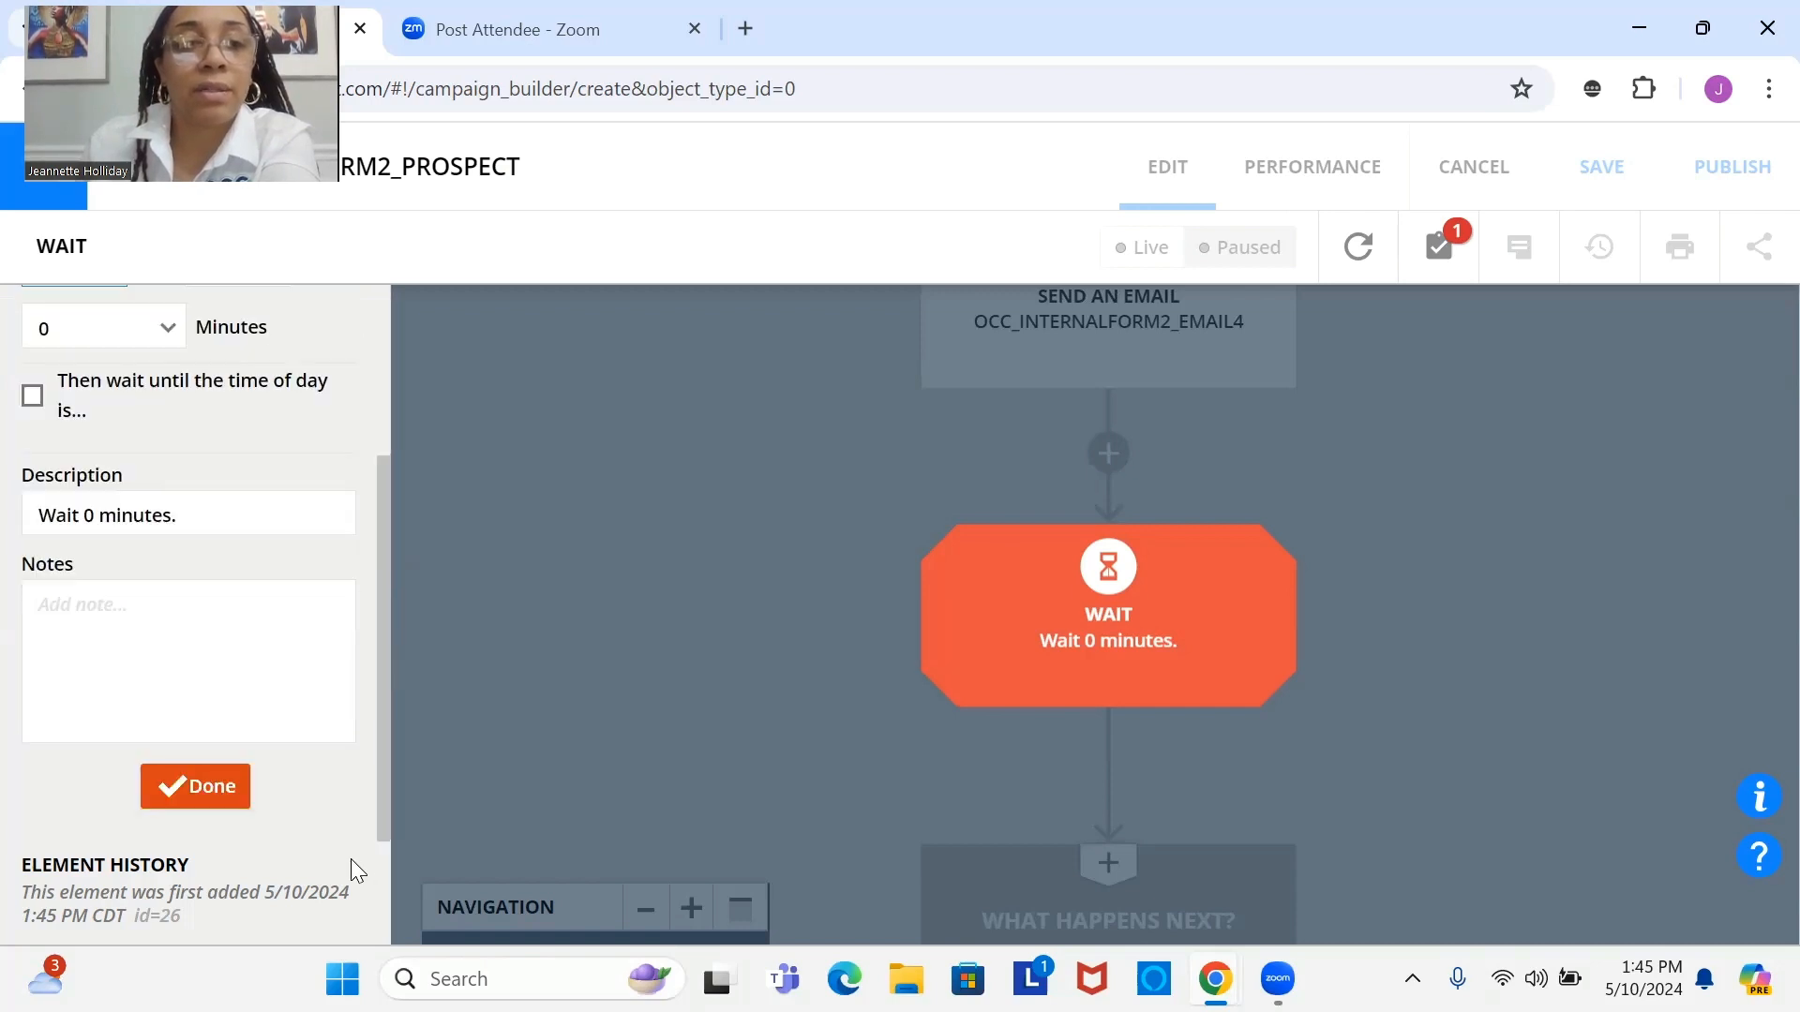
pyautogui.click(188, 786)
# Step: Add an End element after the 30-day wait and have it remove contacts from the automation when they reach it
pyautogui.scroll(-3, 837, 647)
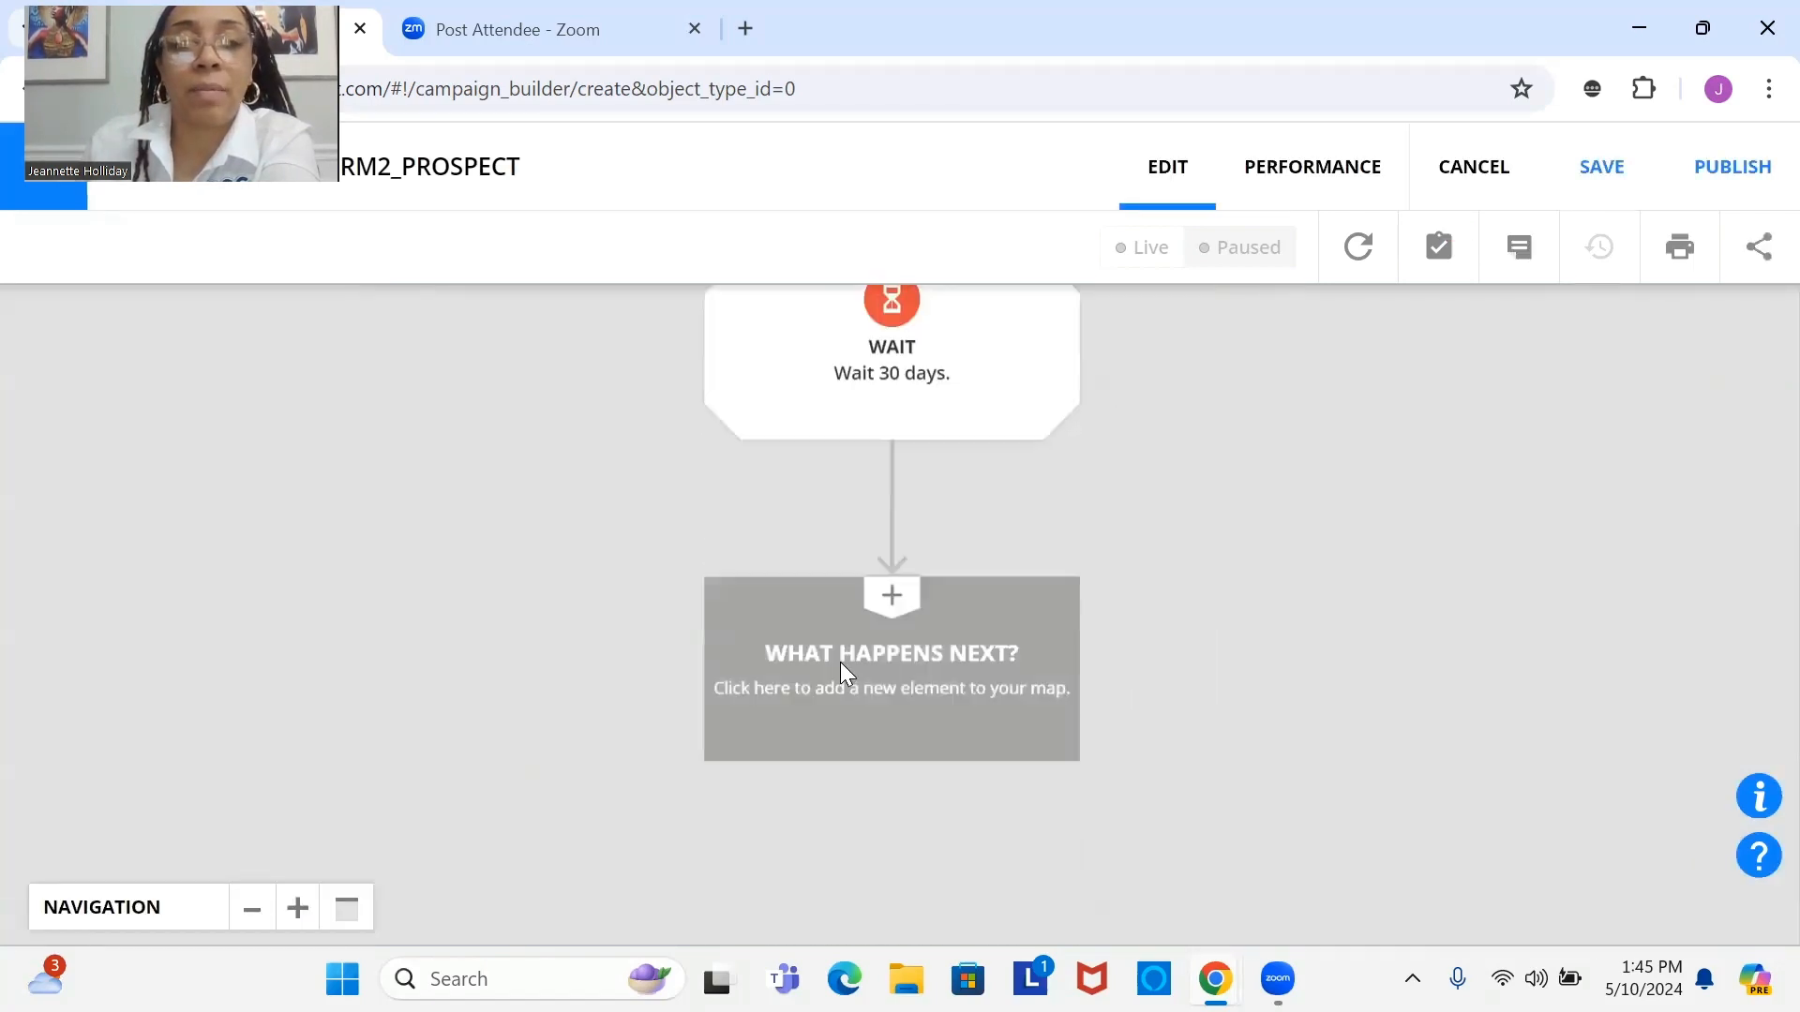
pyautogui.scroll(-2, 842, 675)
pyautogui.click(843, 682)
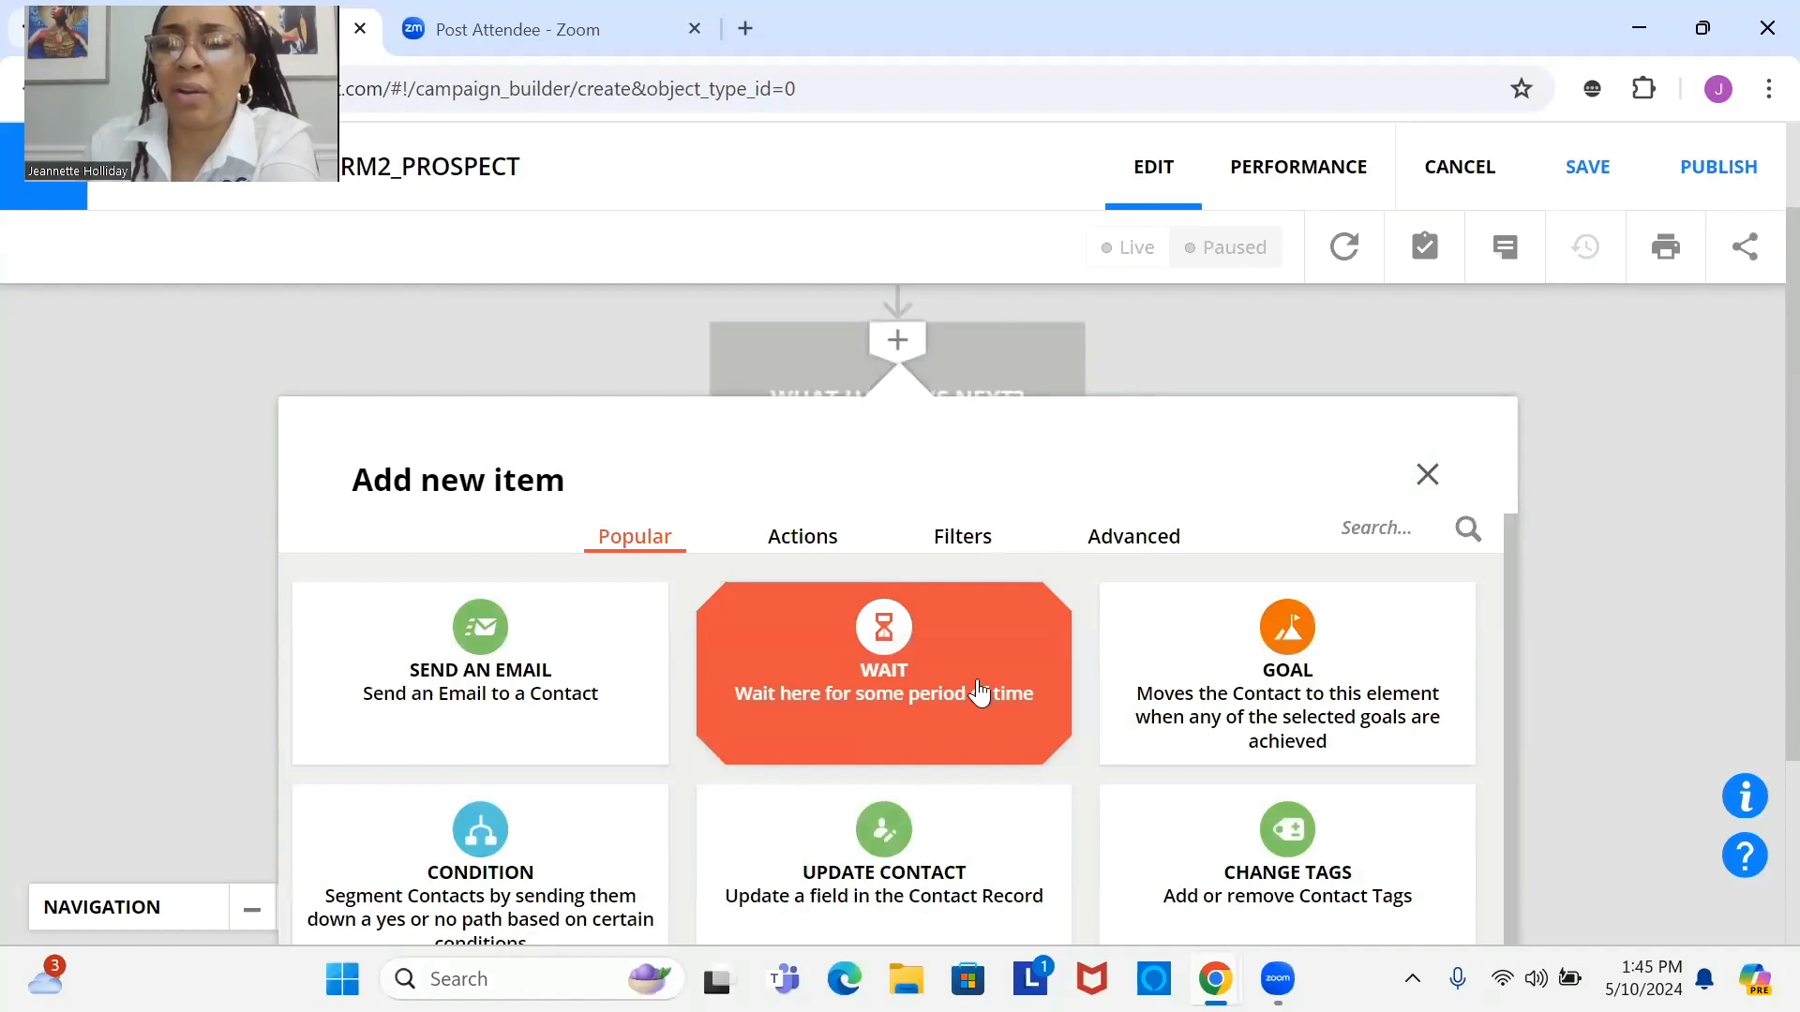
pyautogui.scroll(-5, 1285, 688)
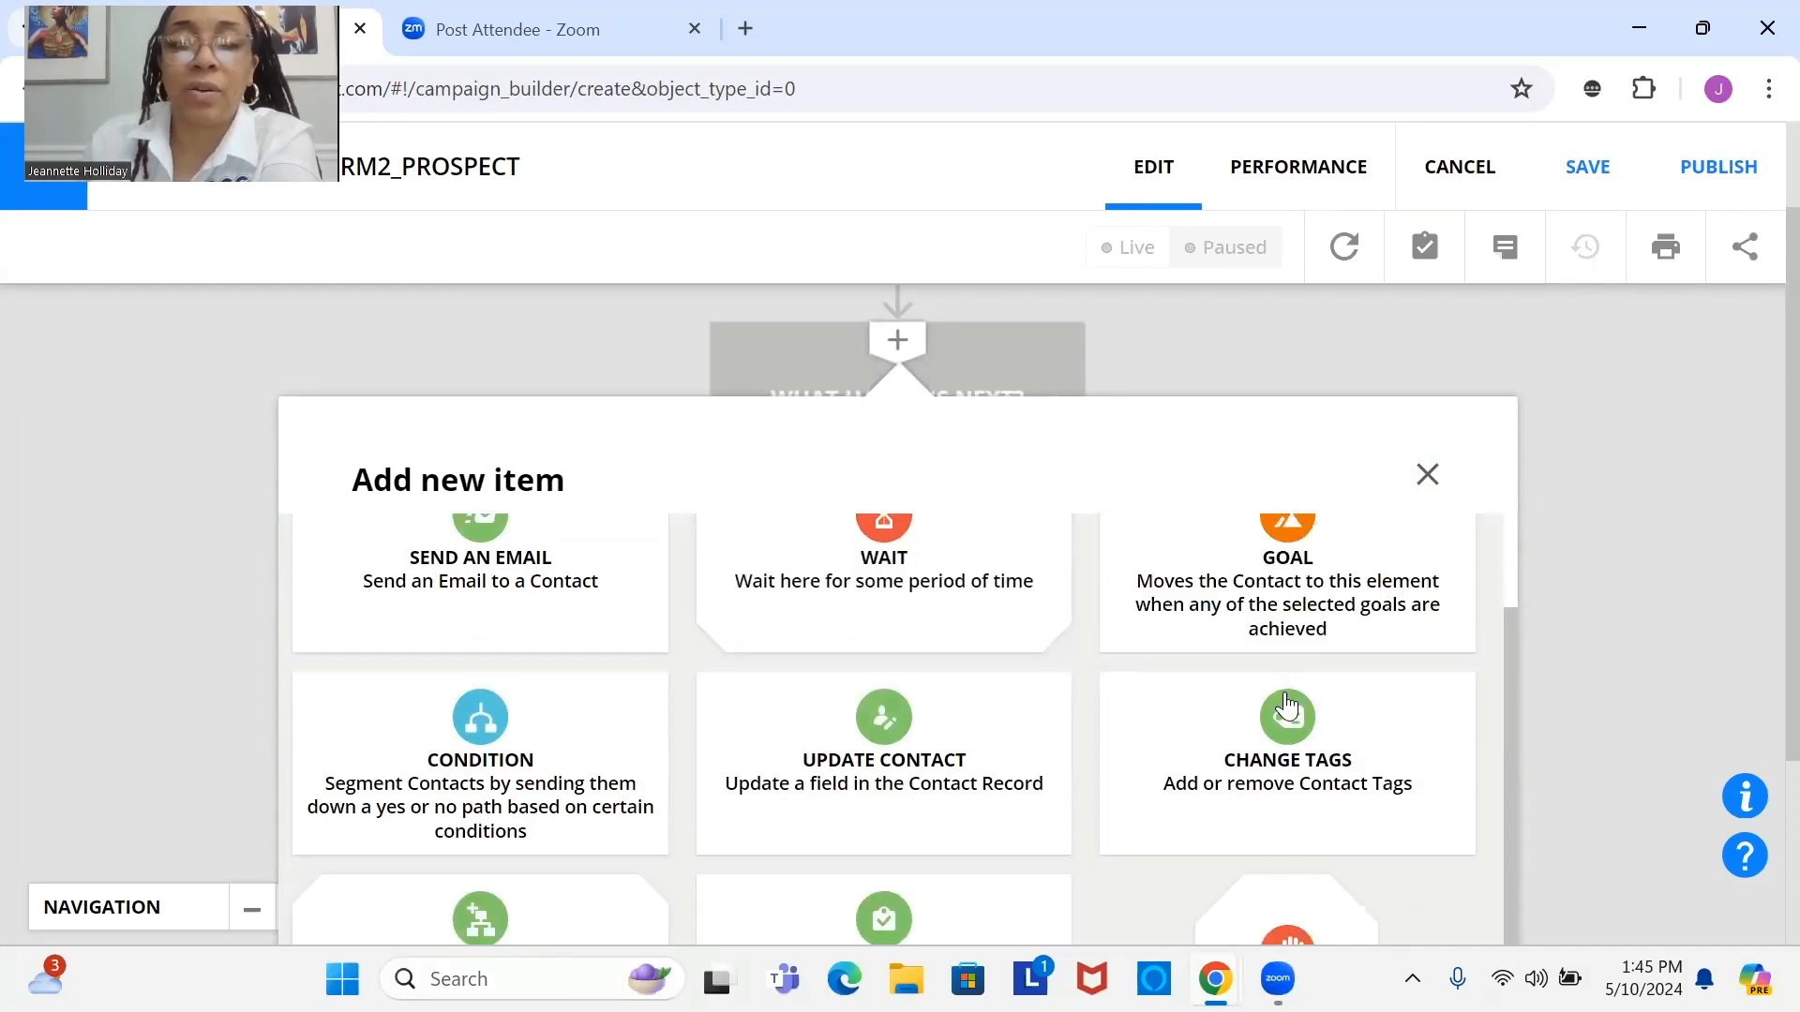
pyautogui.click(1288, 728)
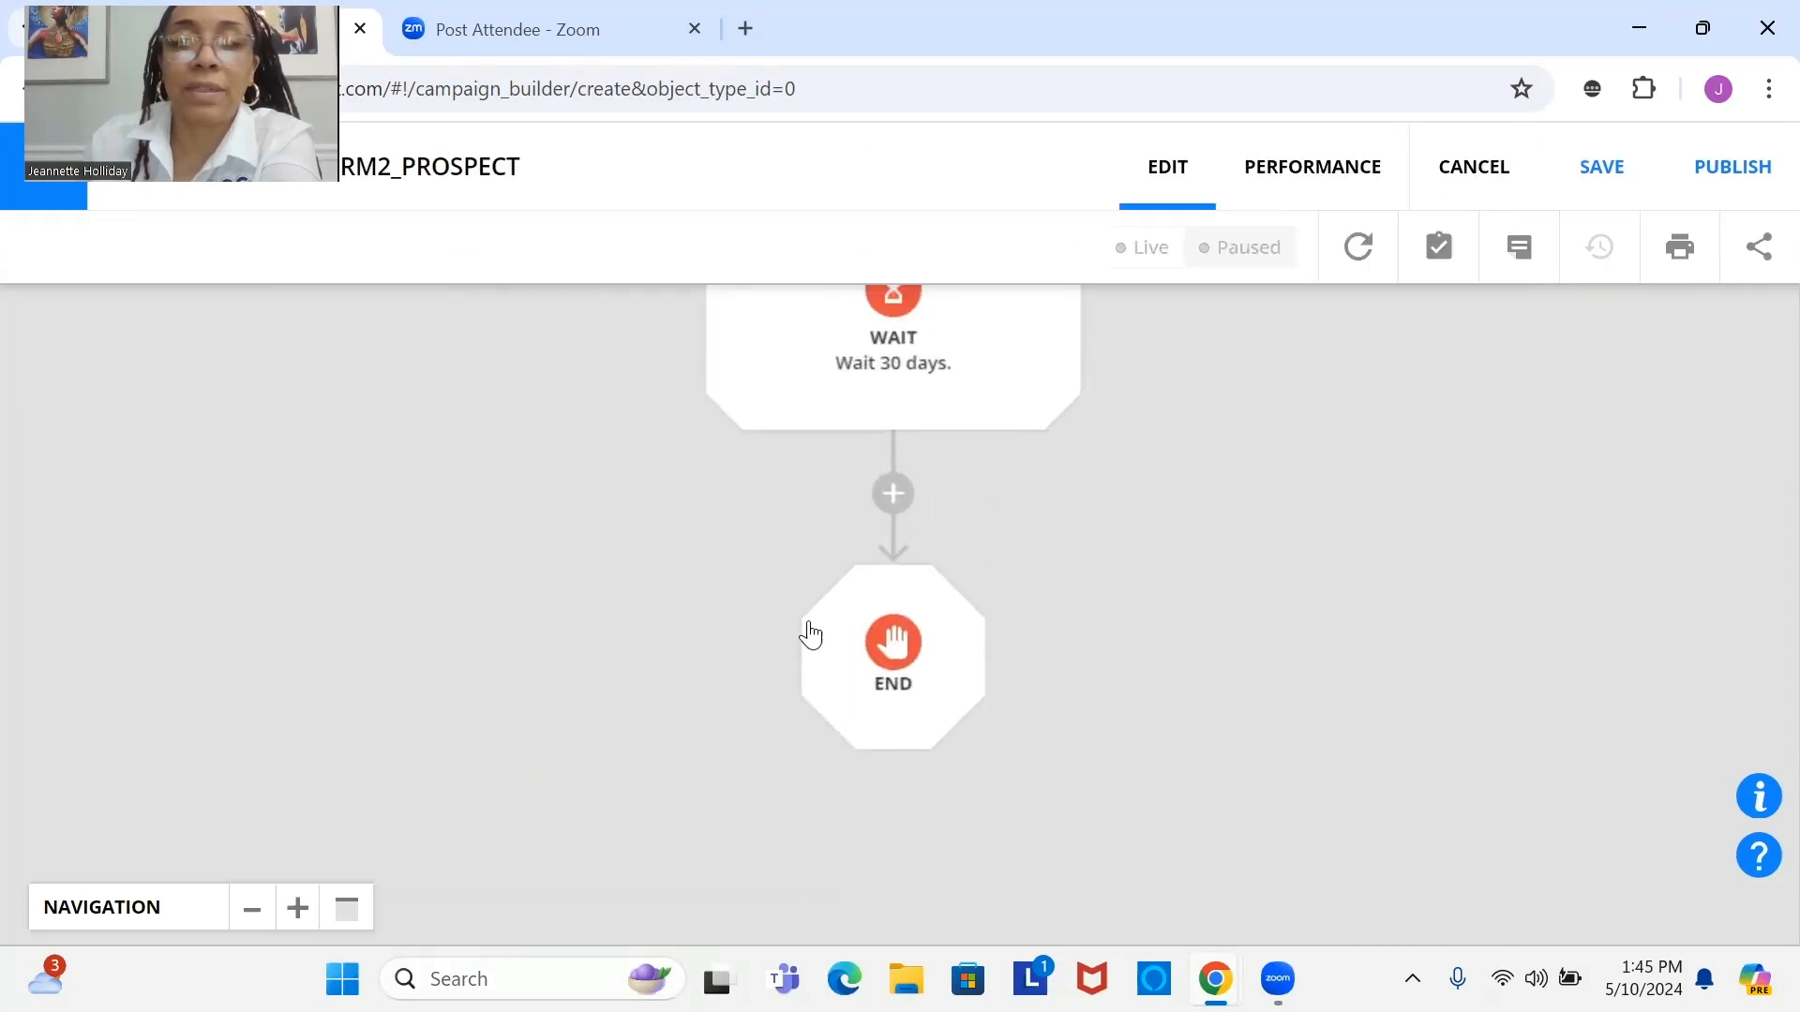
pyautogui.click(908, 656)
pyautogui.click(147, 389)
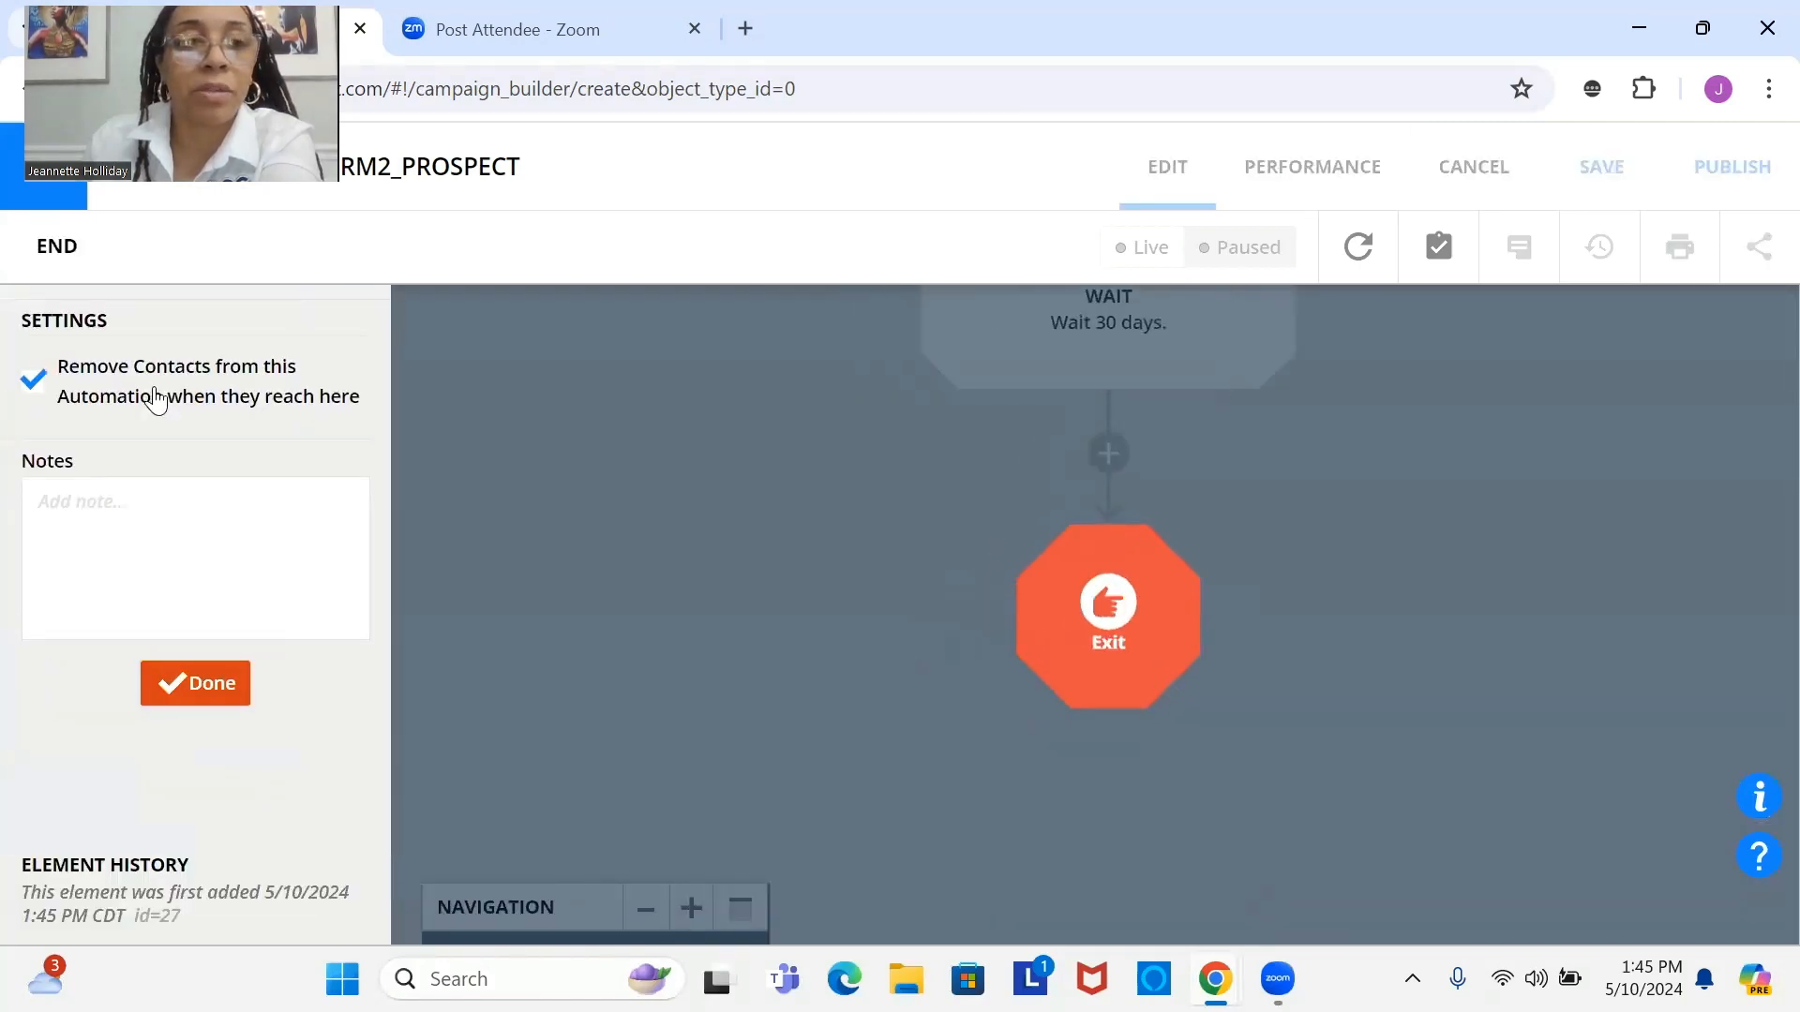
pyautogui.click(178, 687)
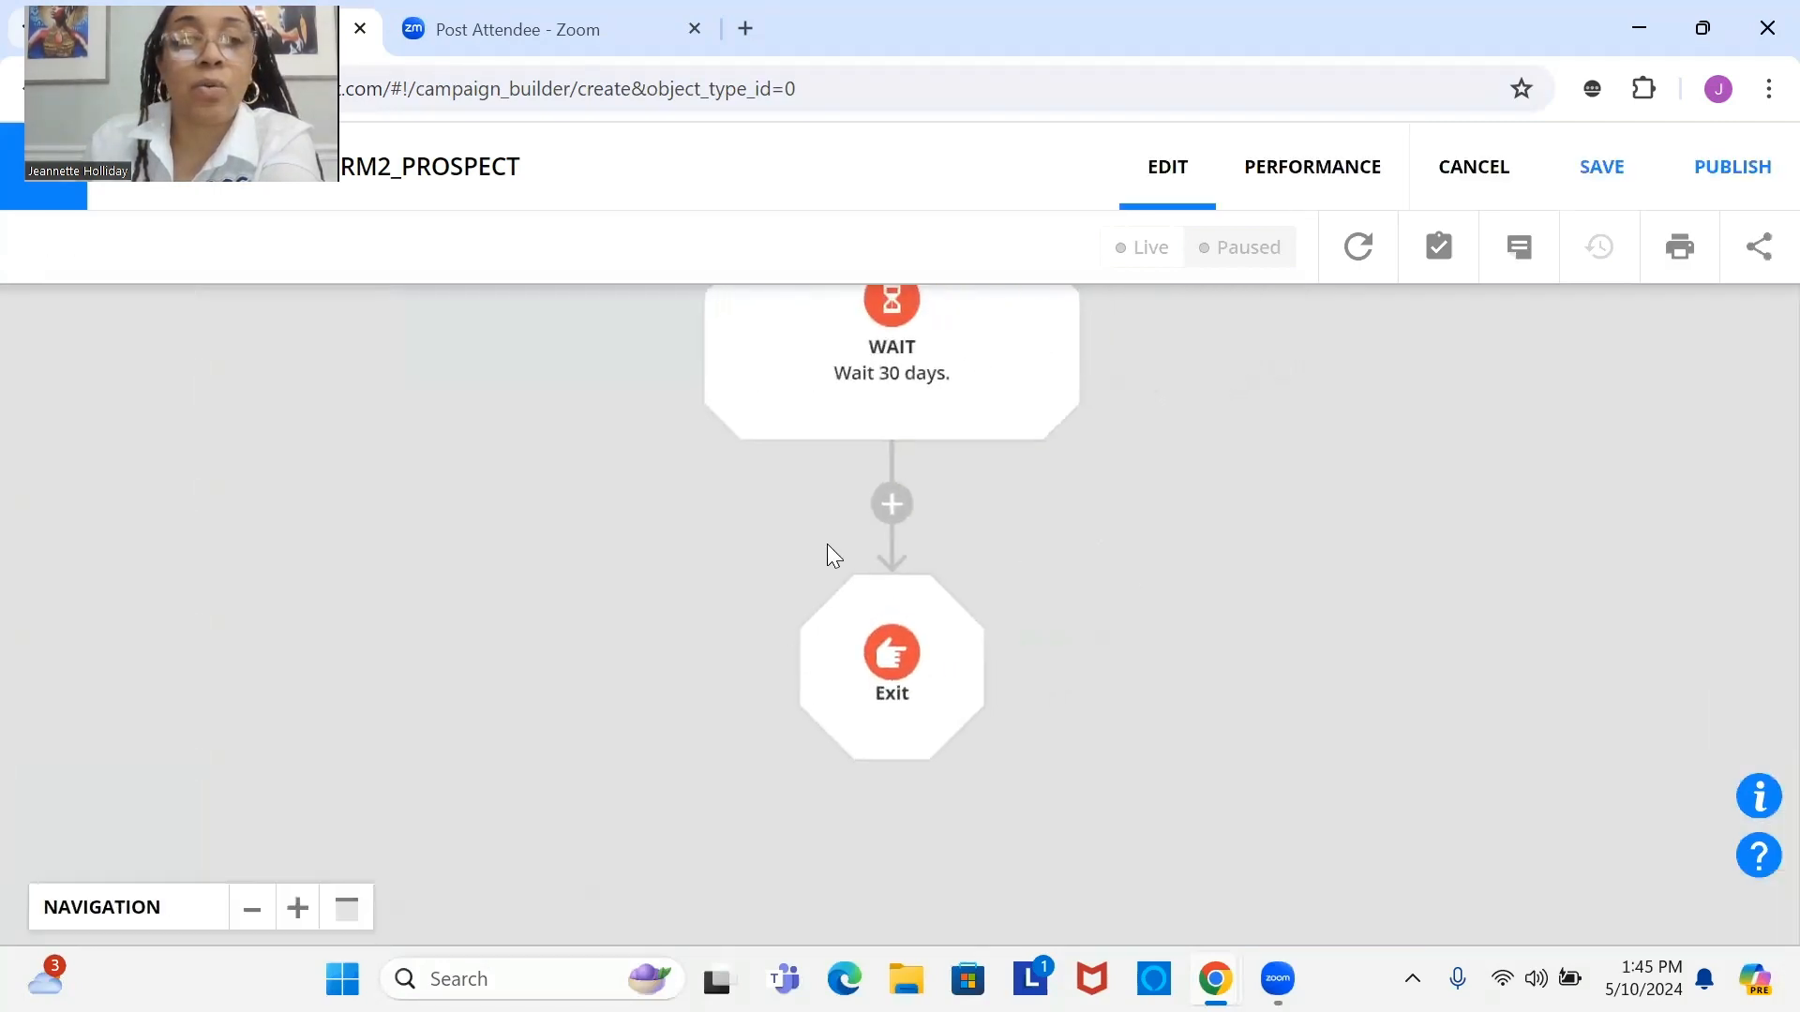
# Step: Review the map from the link-click goals through the team notification, fourth email and wait to the final exit
pyautogui.scroll(5, 909, 393)
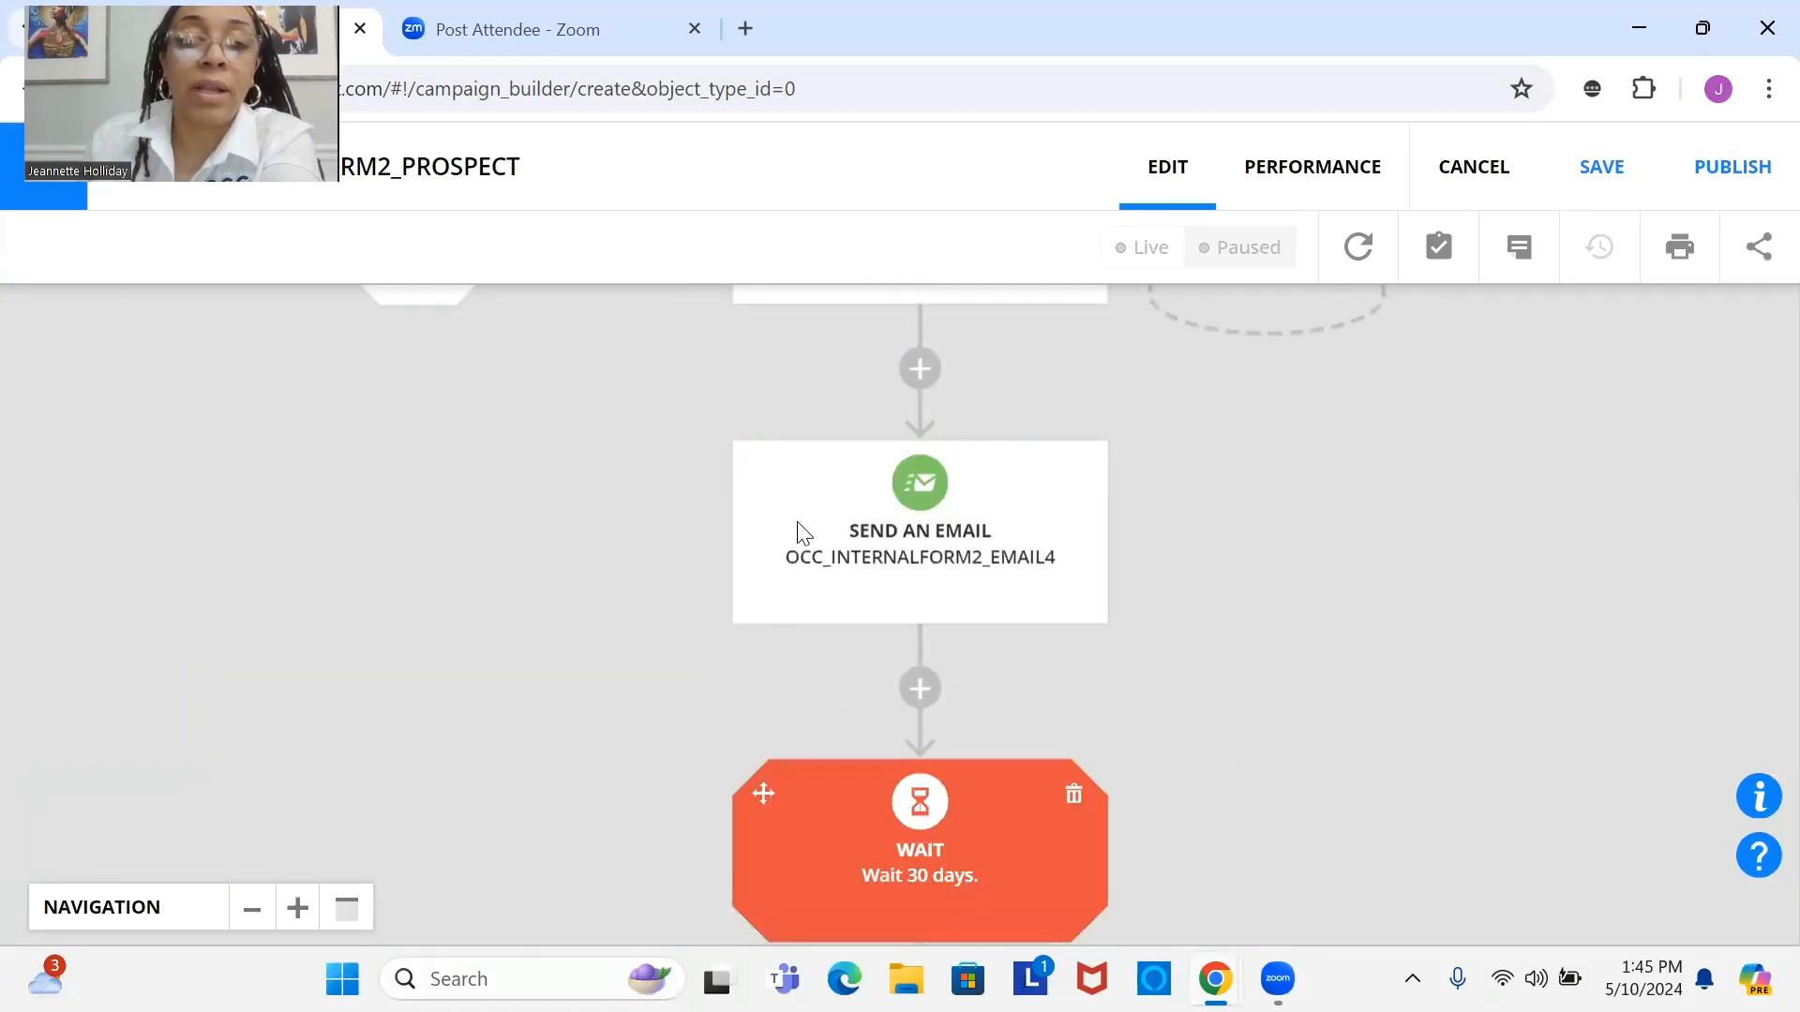
pyautogui.scroll(-3, 883, 810)
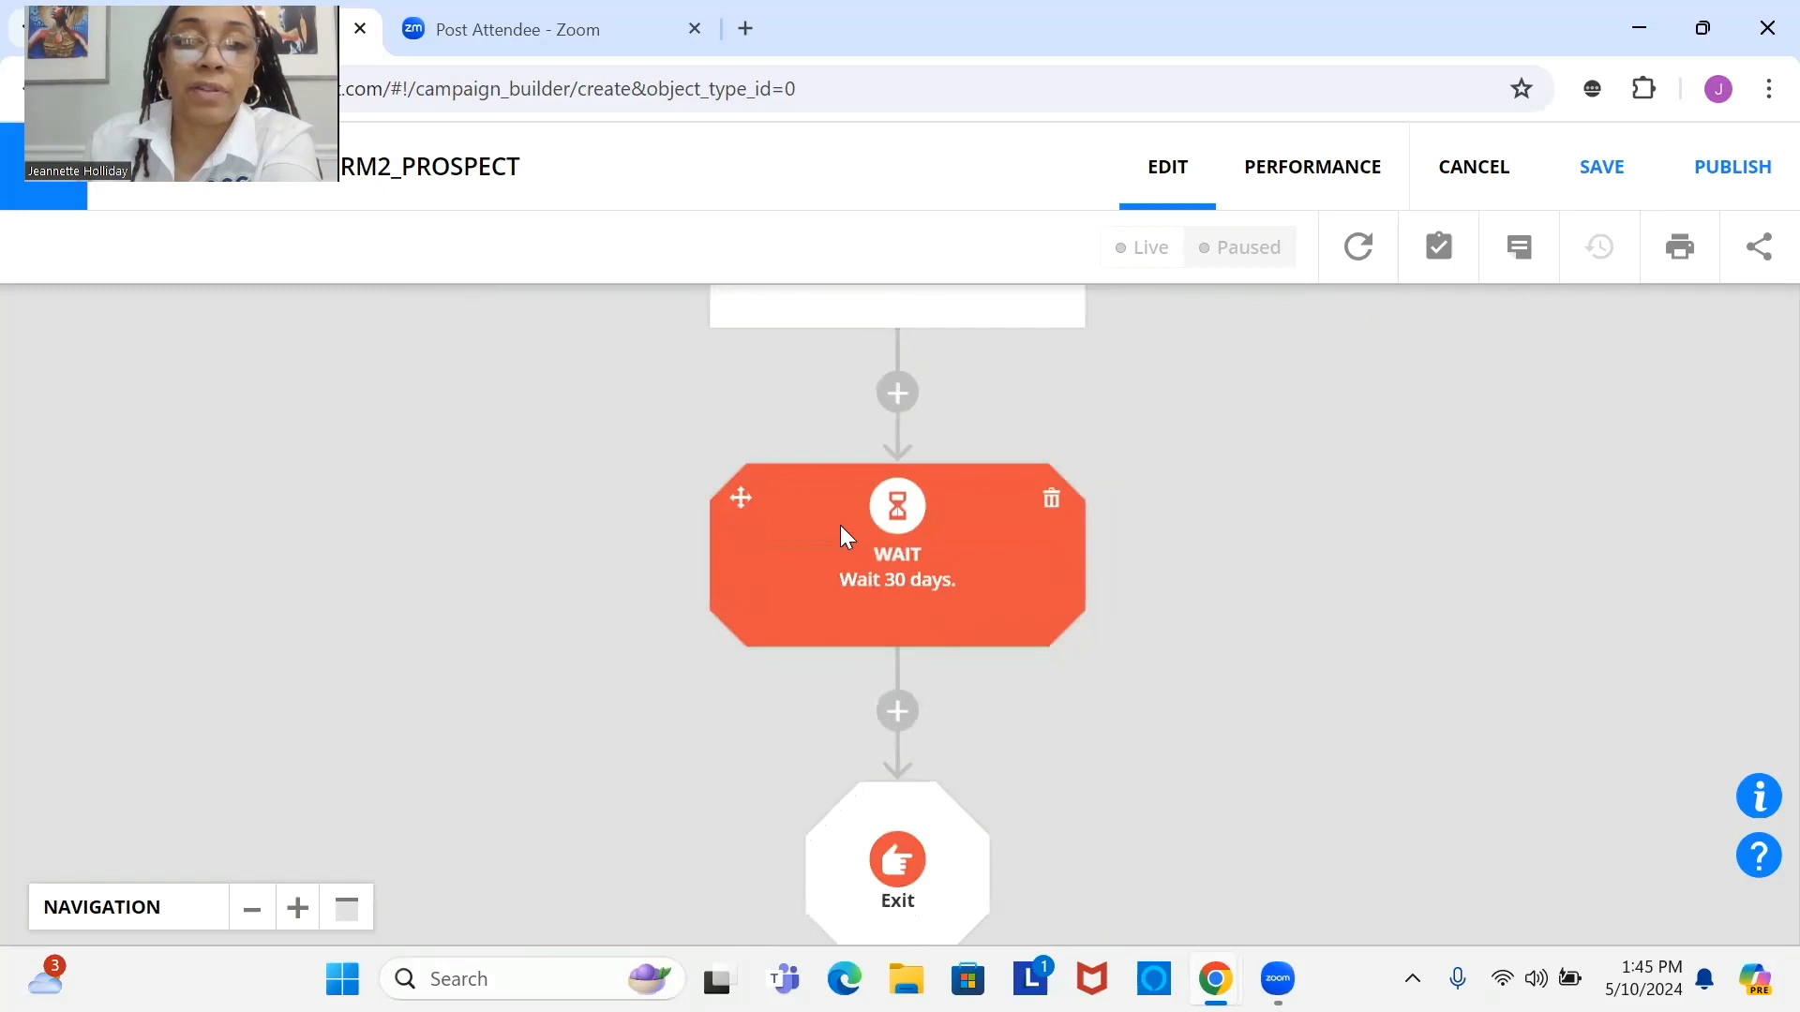
pyautogui.moveTo(840, 525); pyautogui.dragTo(918, 803)
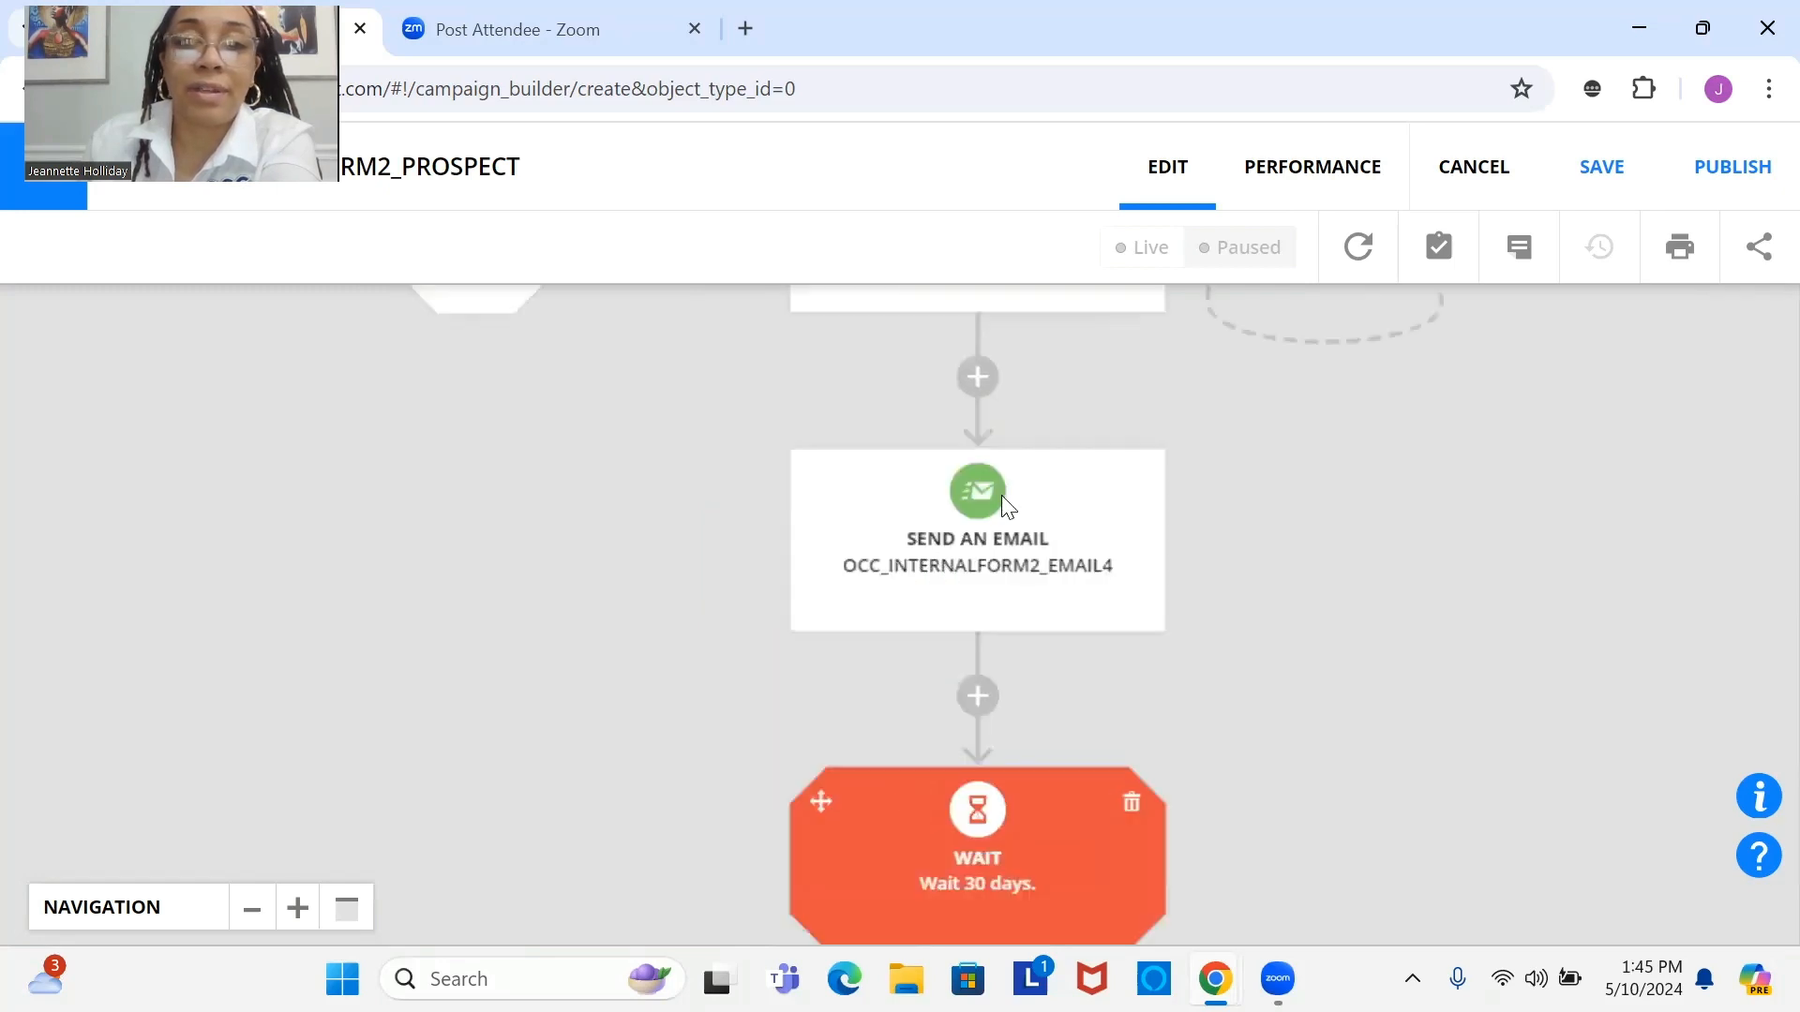
pyautogui.moveTo(1001, 497); pyautogui.dragTo(1068, 928)
pyautogui.moveTo(1059, 415); pyautogui.dragTo(1003, 367)
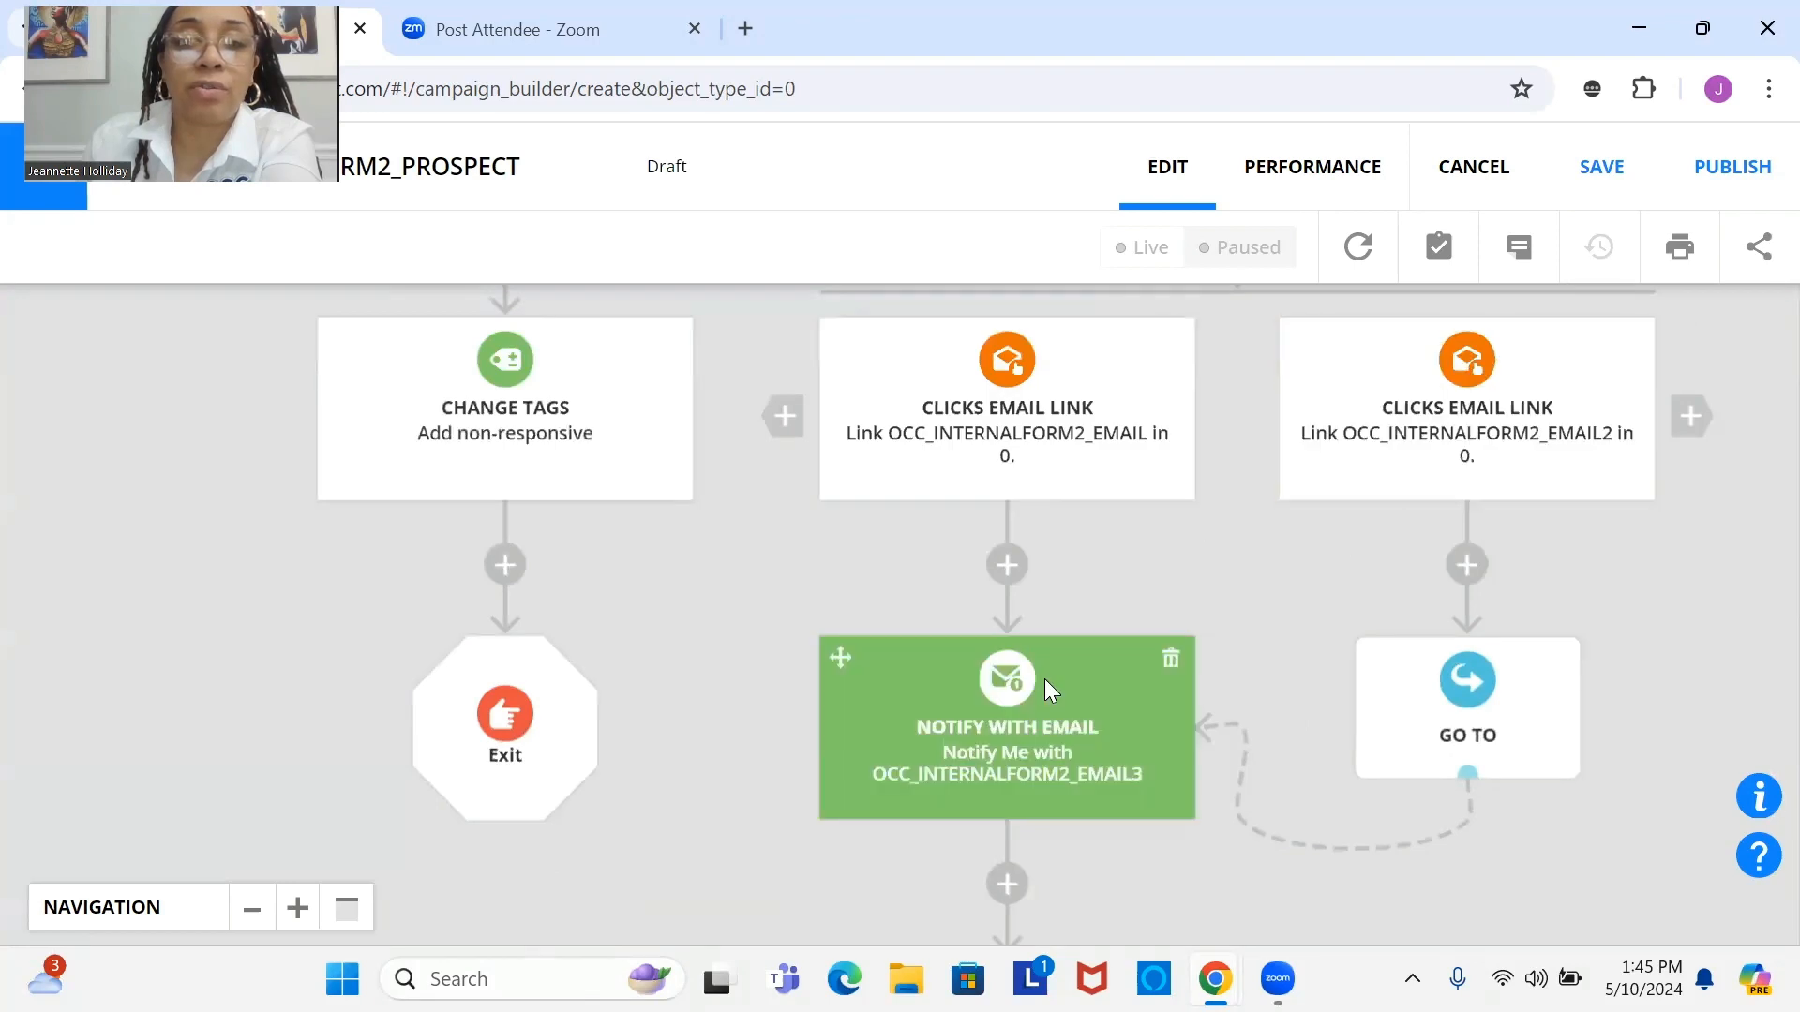
pyautogui.moveTo(1044, 679); pyautogui.dragTo(987, 375)
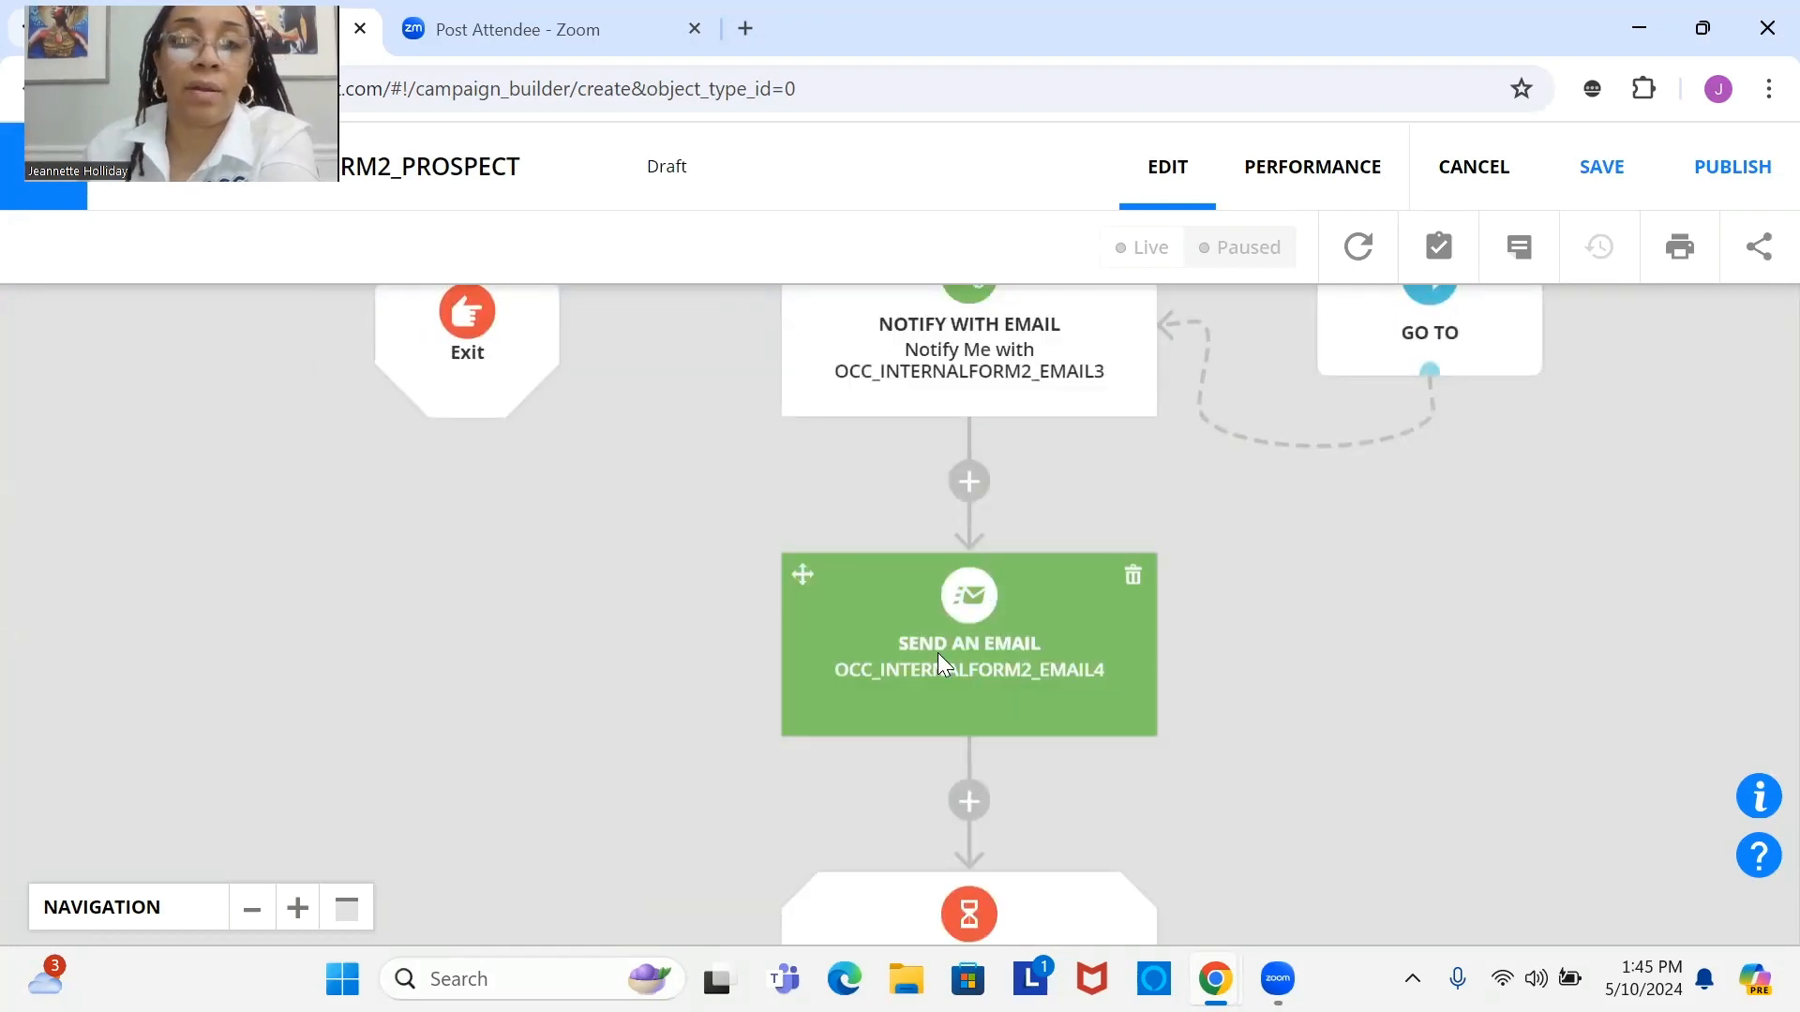
pyautogui.moveTo(975, 667); pyautogui.dragTo(959, 559)
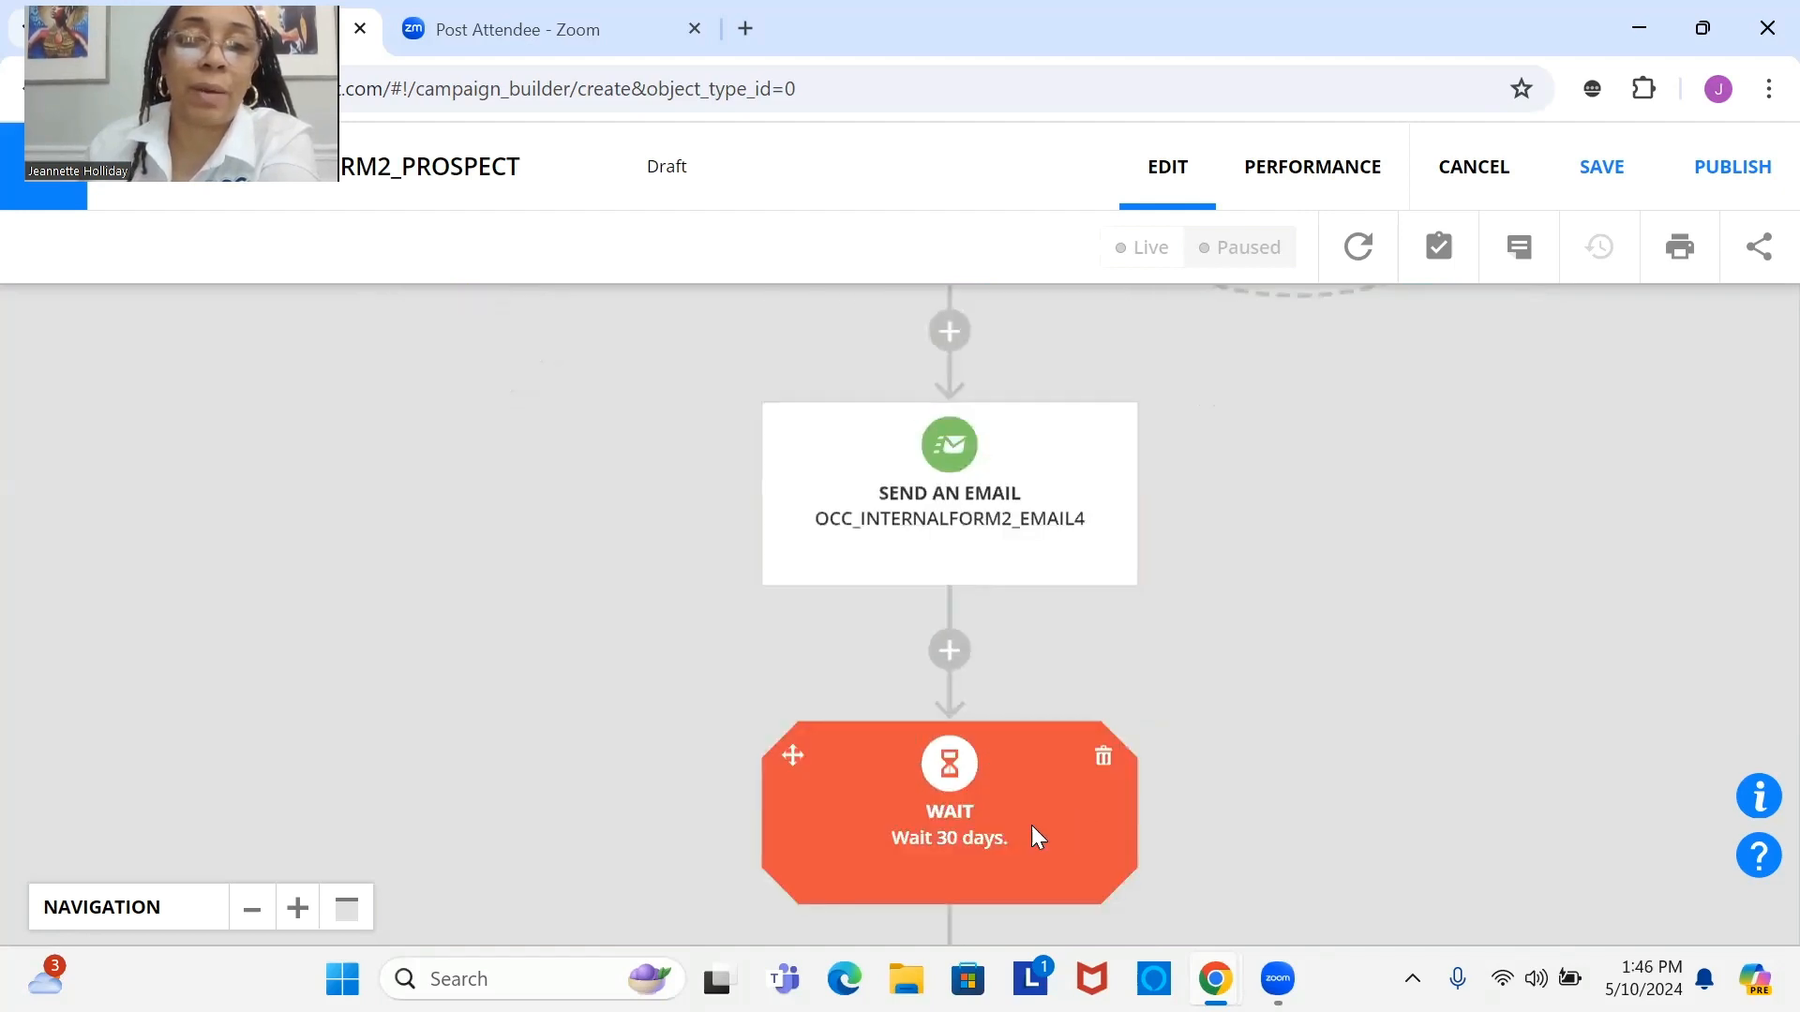
pyautogui.scroll(-5, 963, 823)
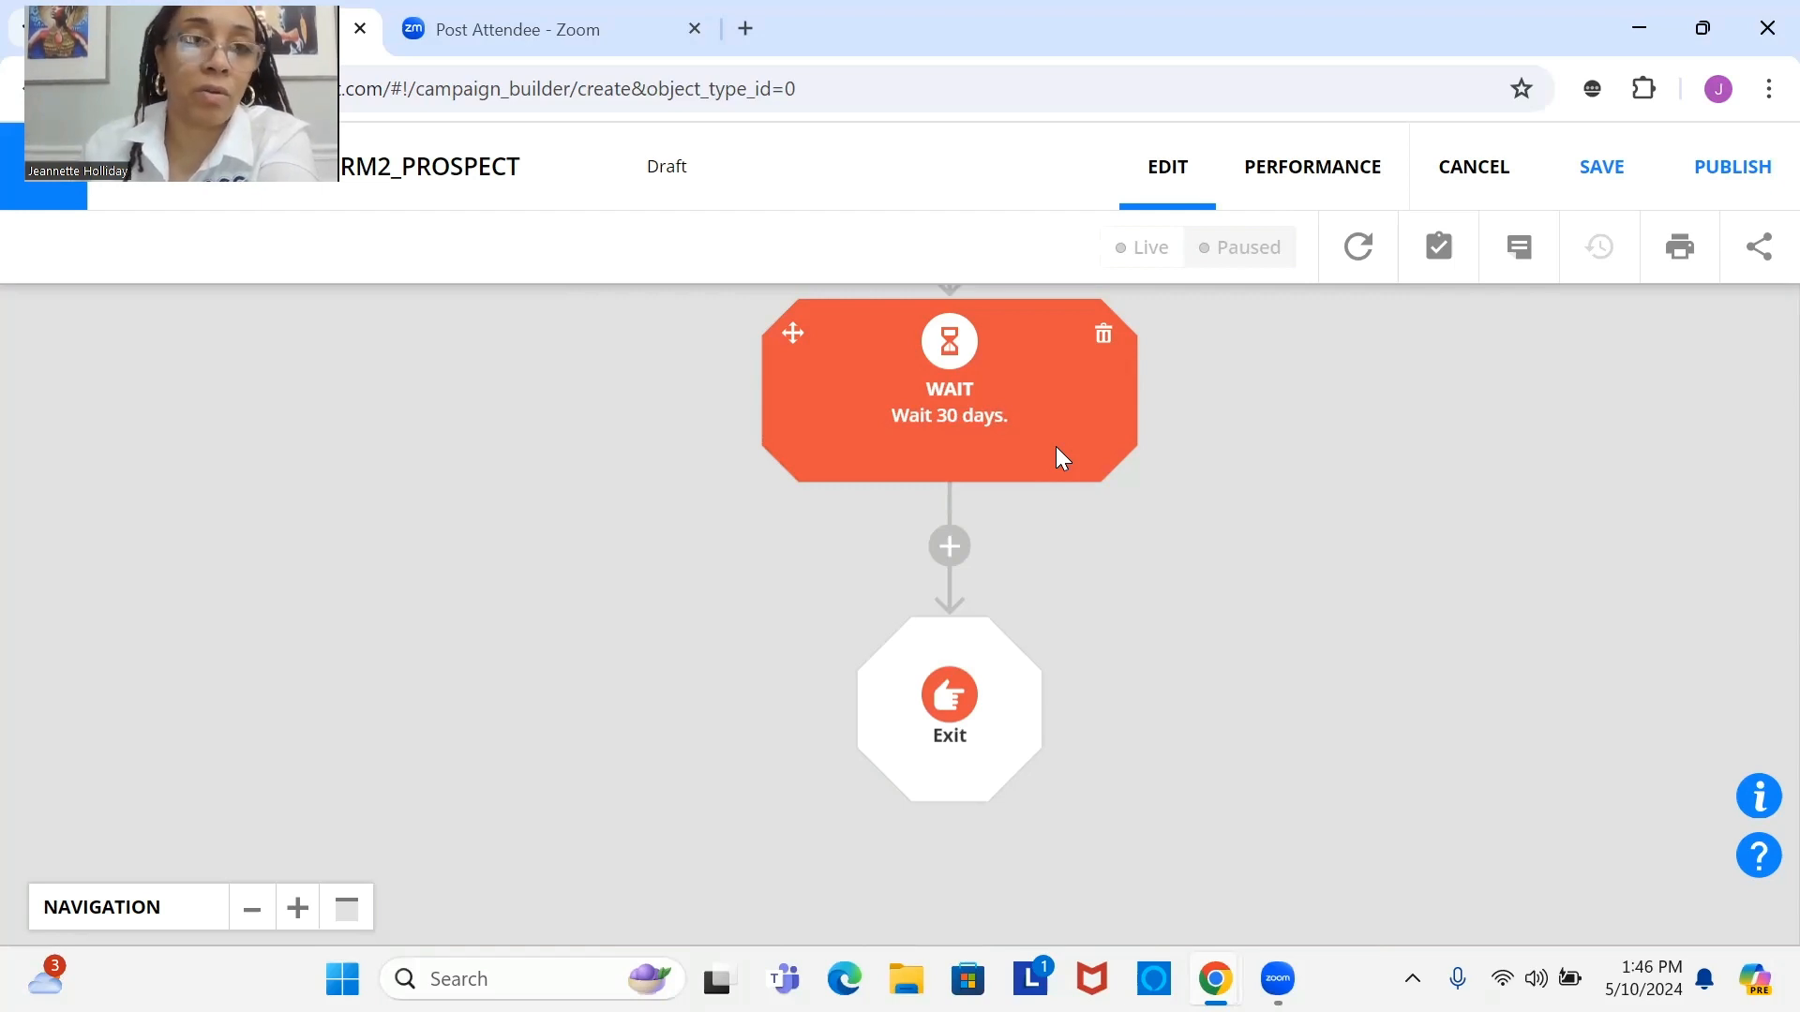
# Step: Save and publish the OCC_INTERNALFORM2_PROSPECT automation
pyautogui.click(1619, 192)
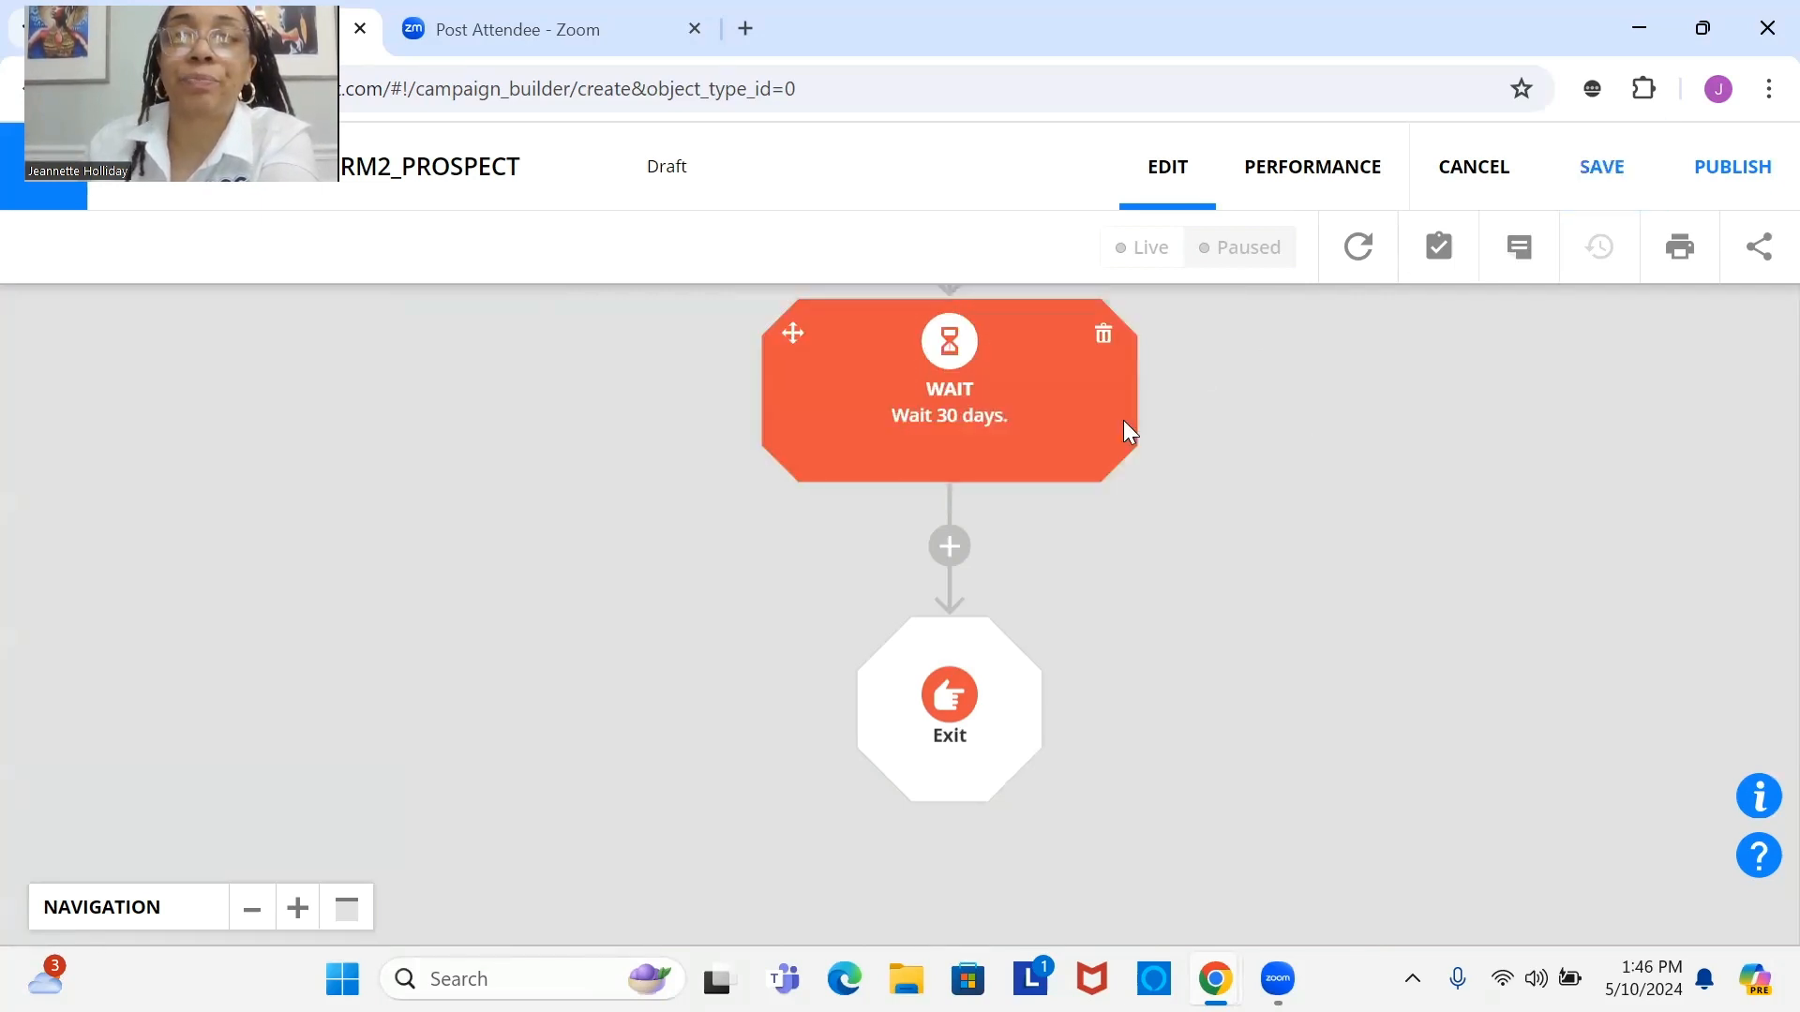
pyautogui.click(1732, 171)
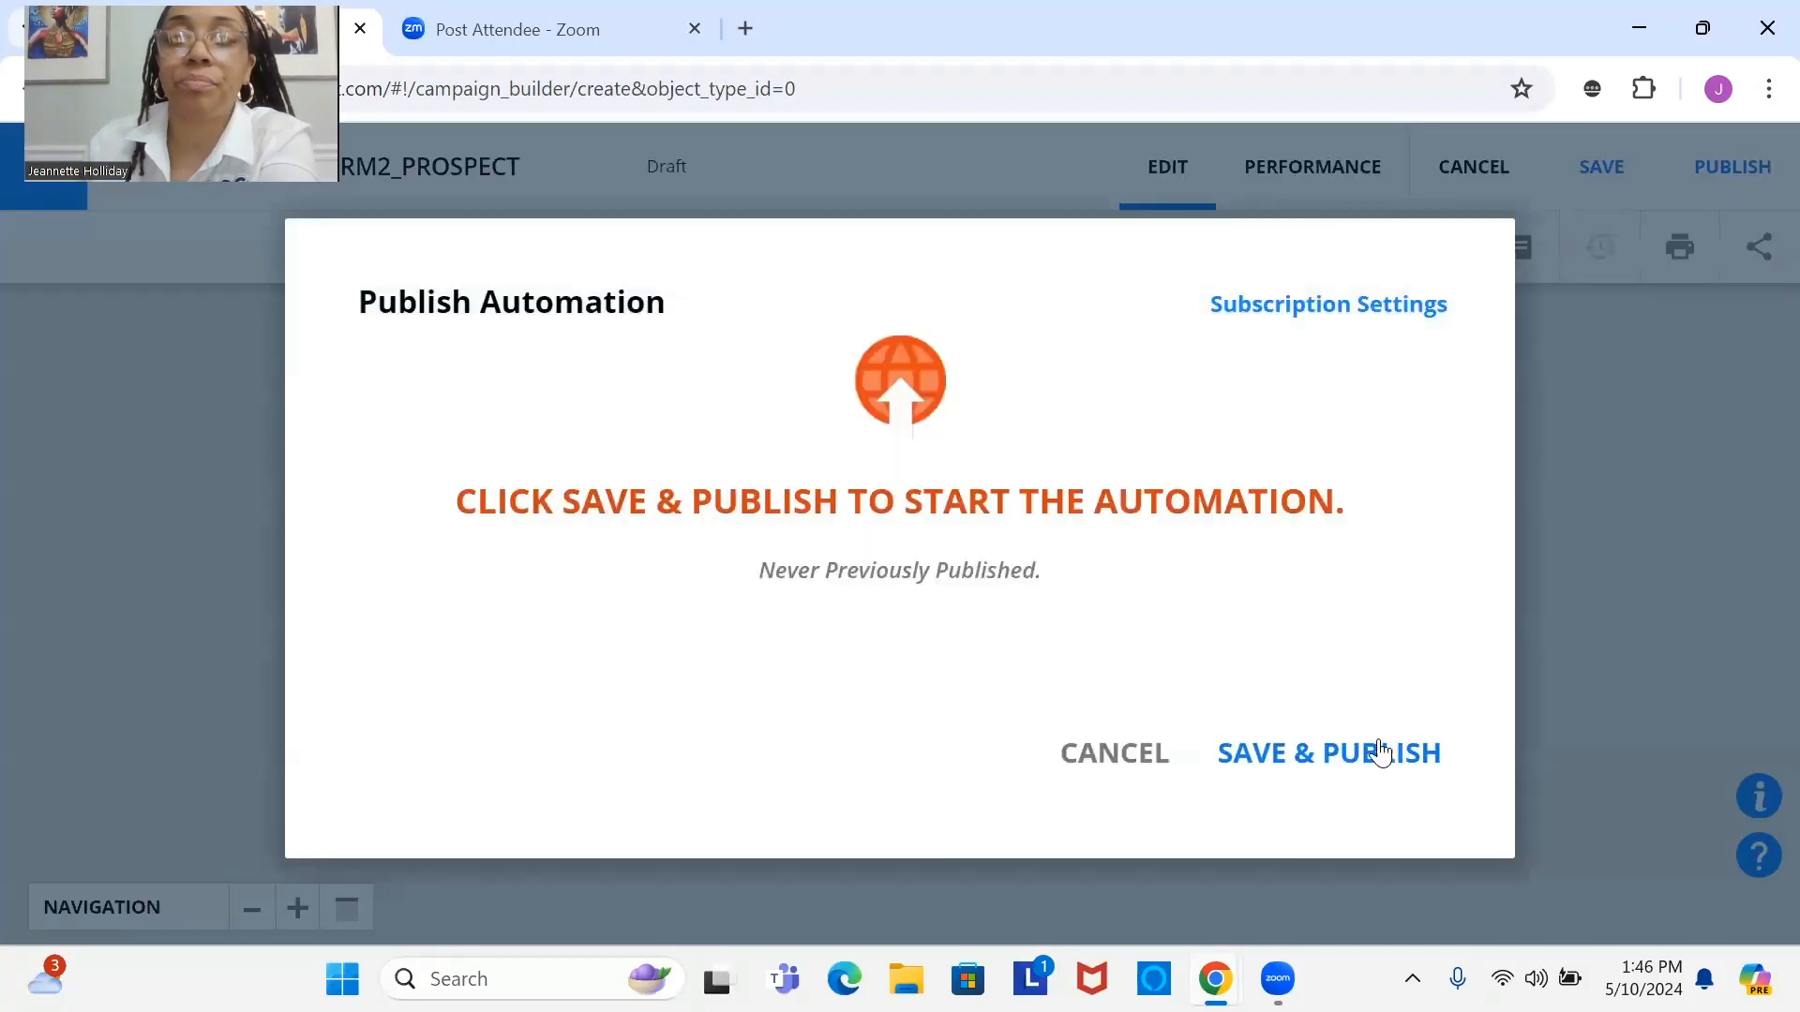
pyautogui.click(1380, 753)
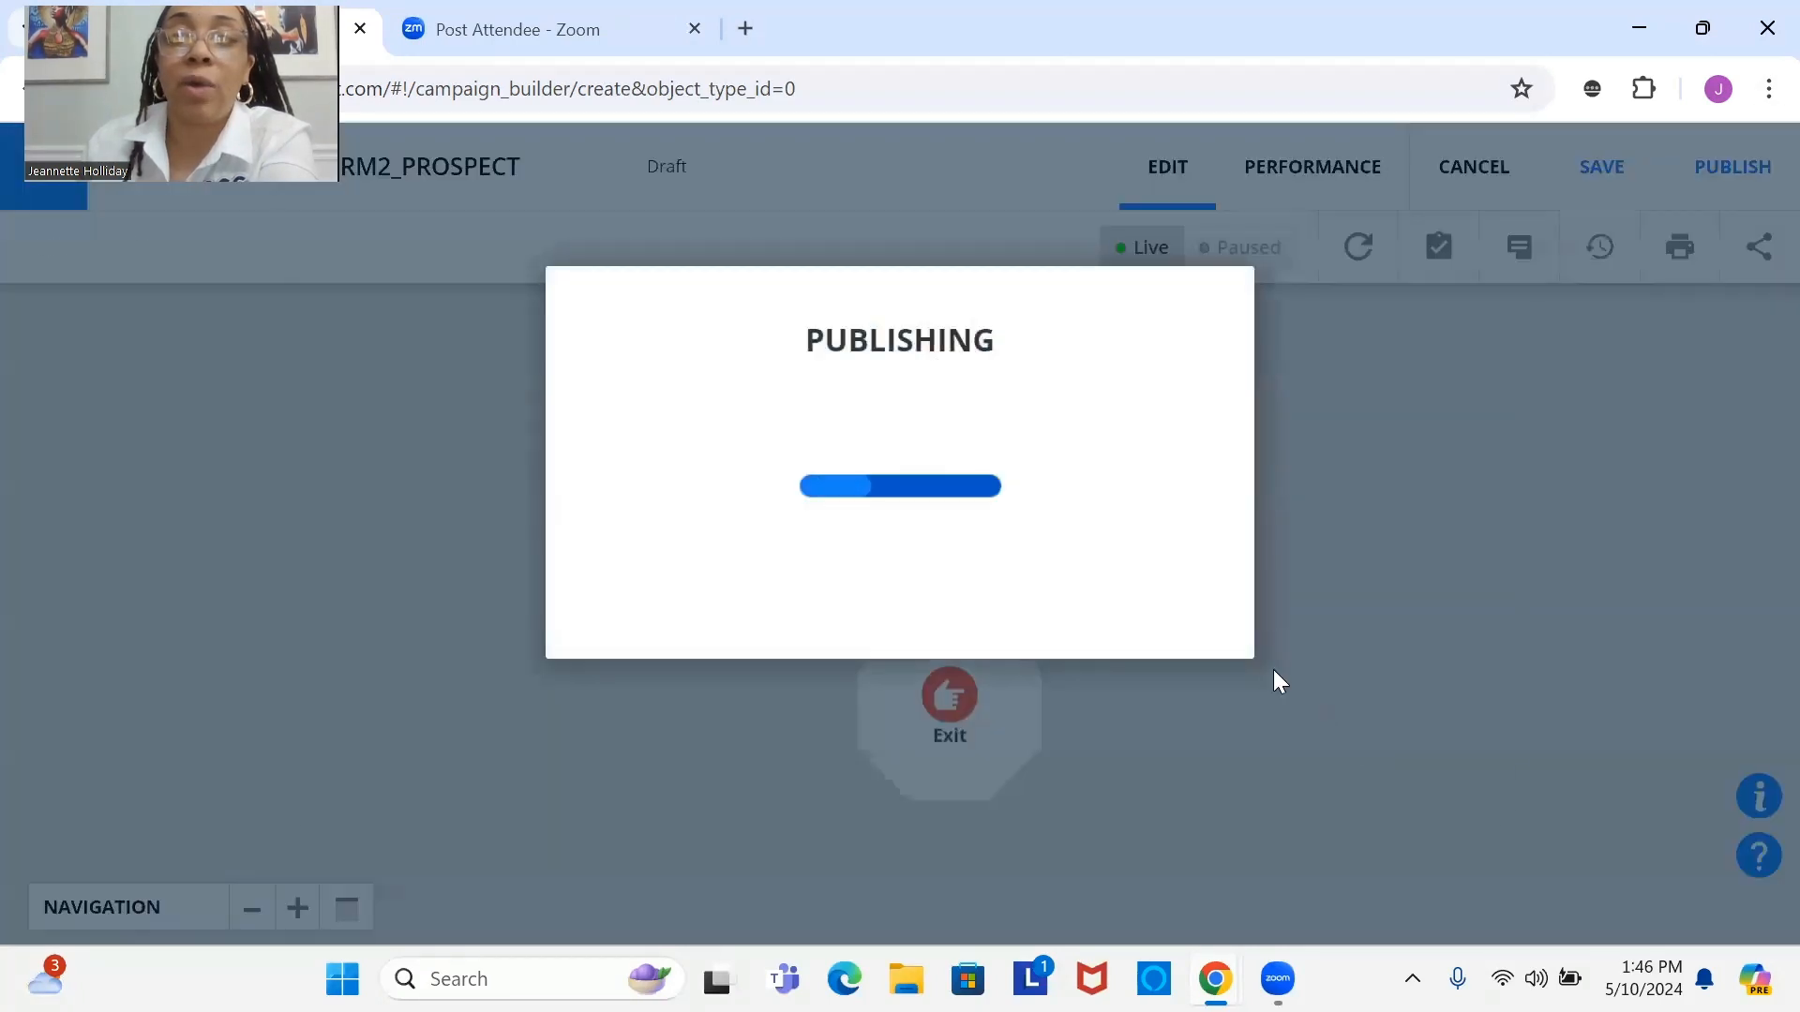
pyautogui.click(1383, 710)
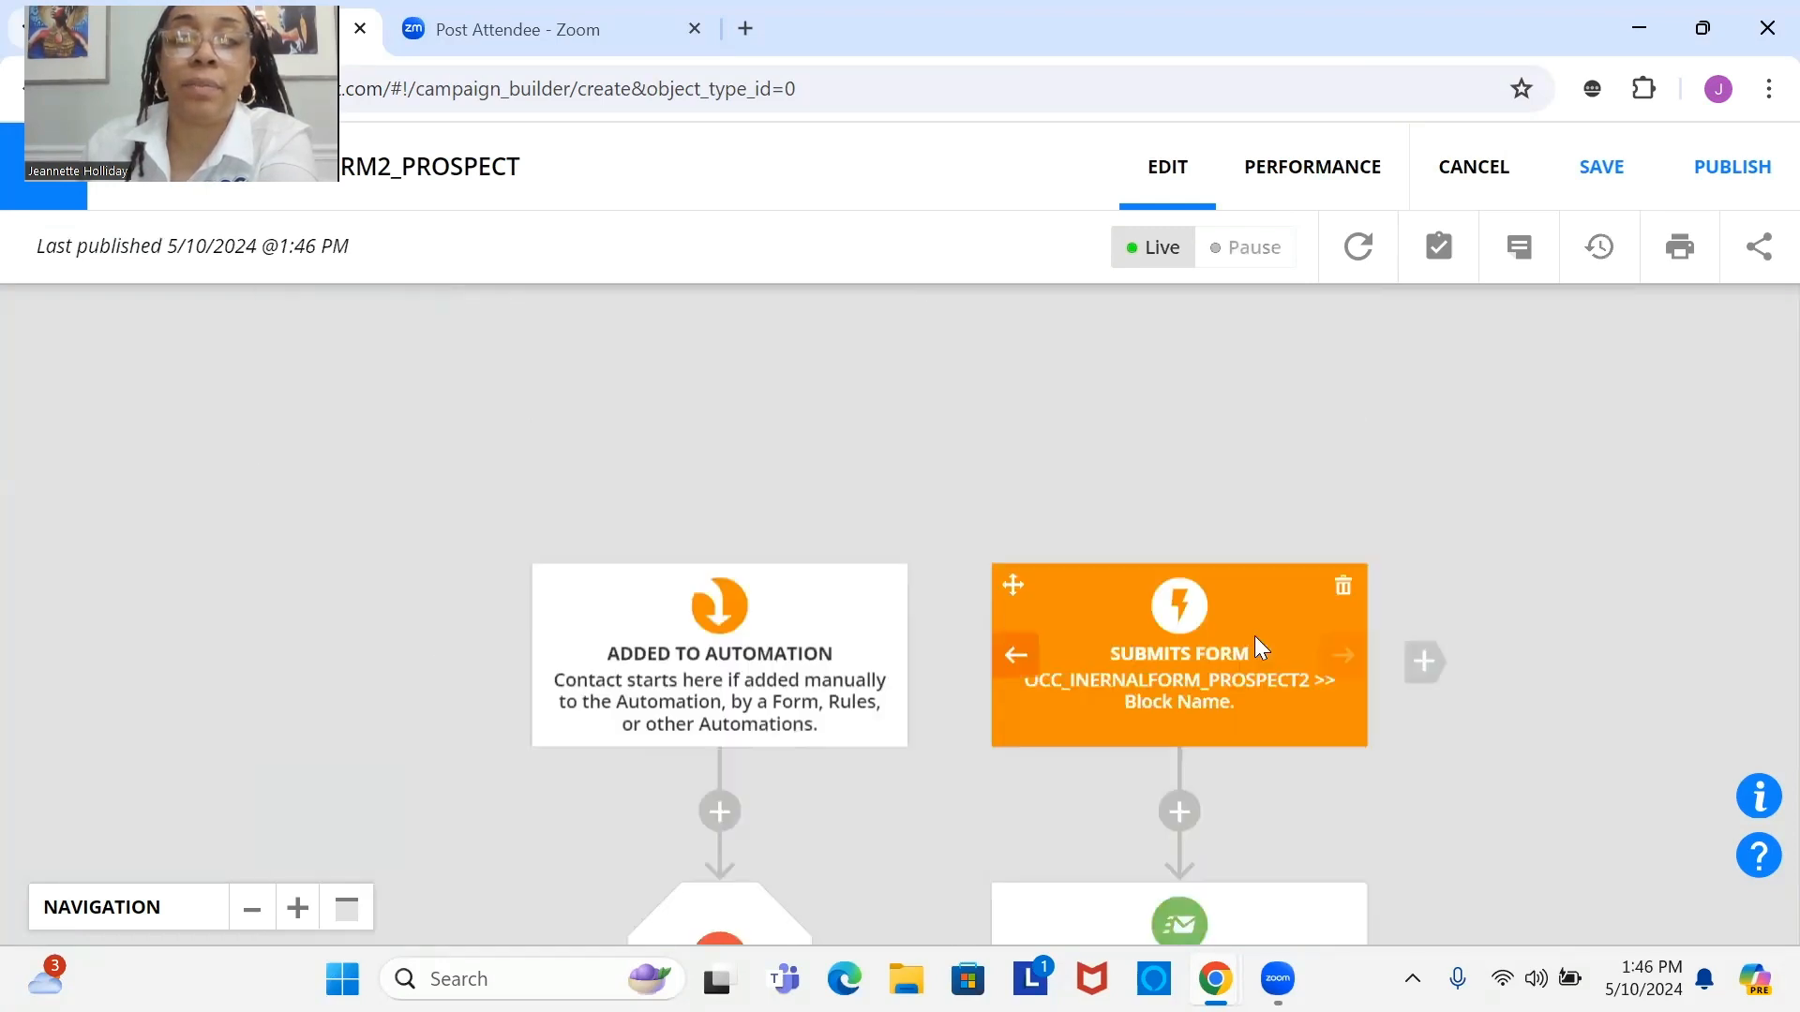
# Step: Check the published map from its form submission trigger downward, and save and publish the automation again
pyautogui.moveTo(1280, 590)
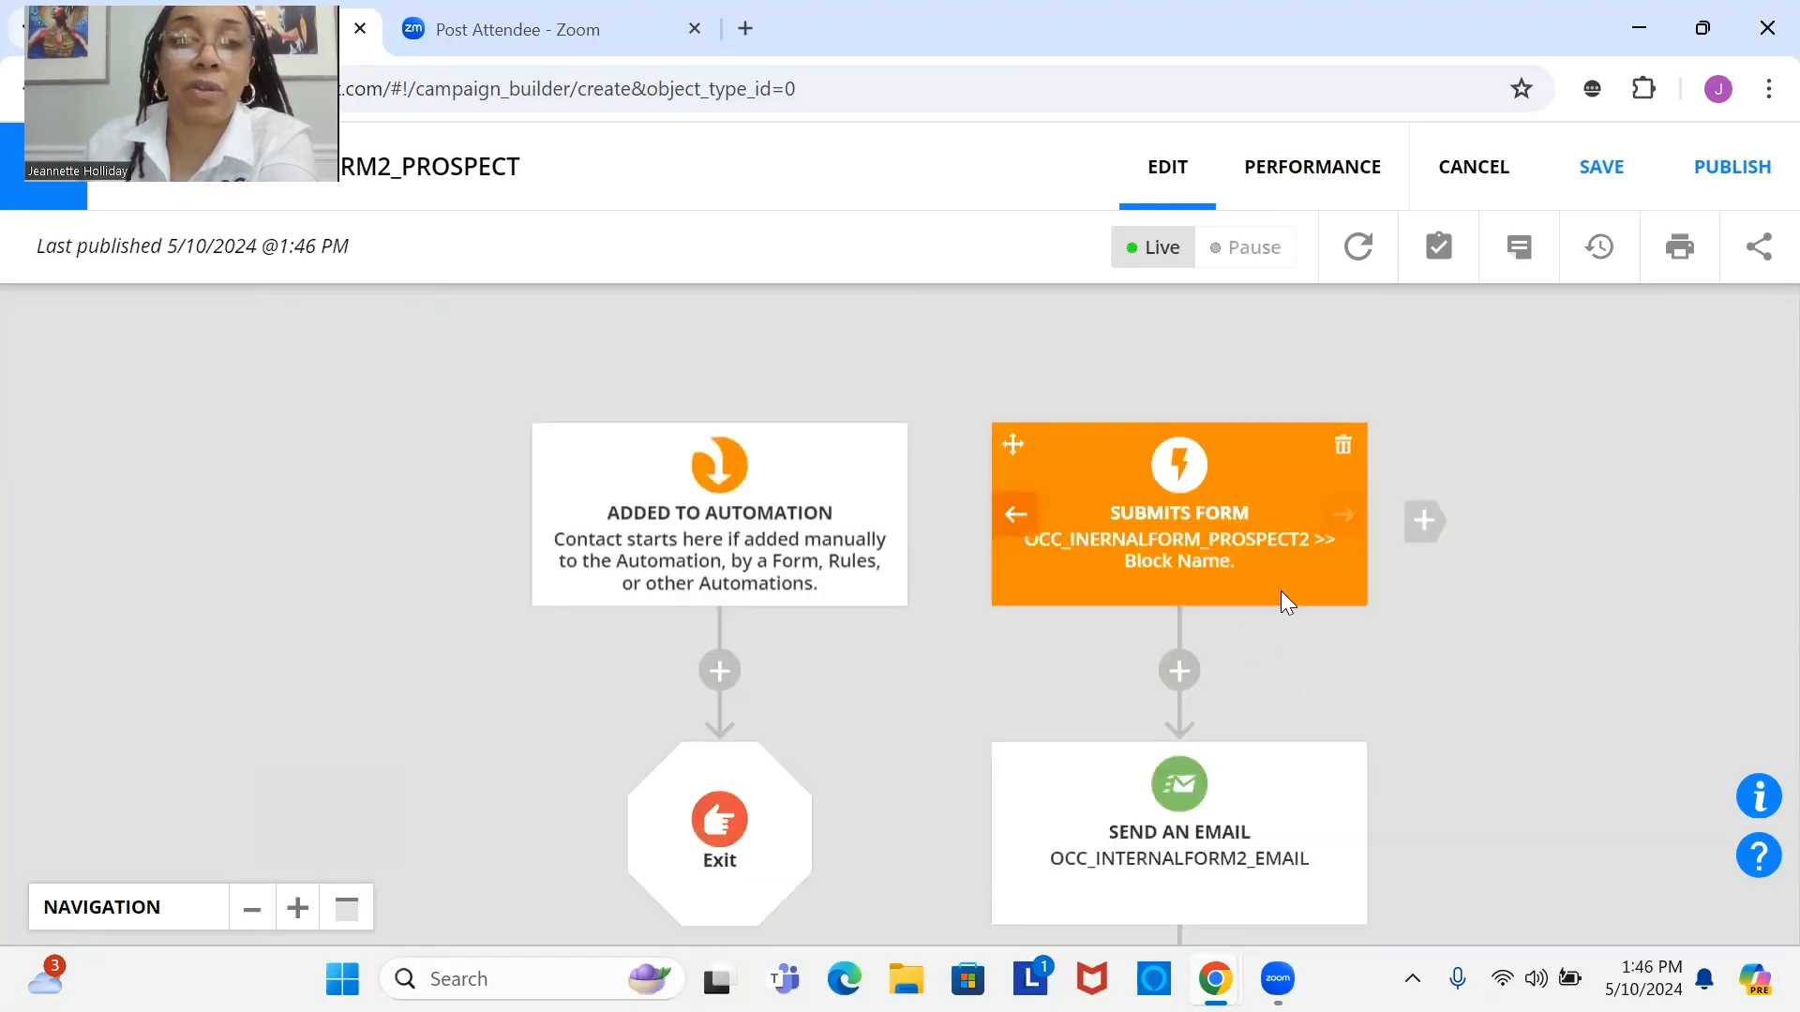
pyautogui.scroll(-6, 1237, 559)
pyautogui.scroll(3, 1237, 559)
pyautogui.scroll(3, 1237, 559)
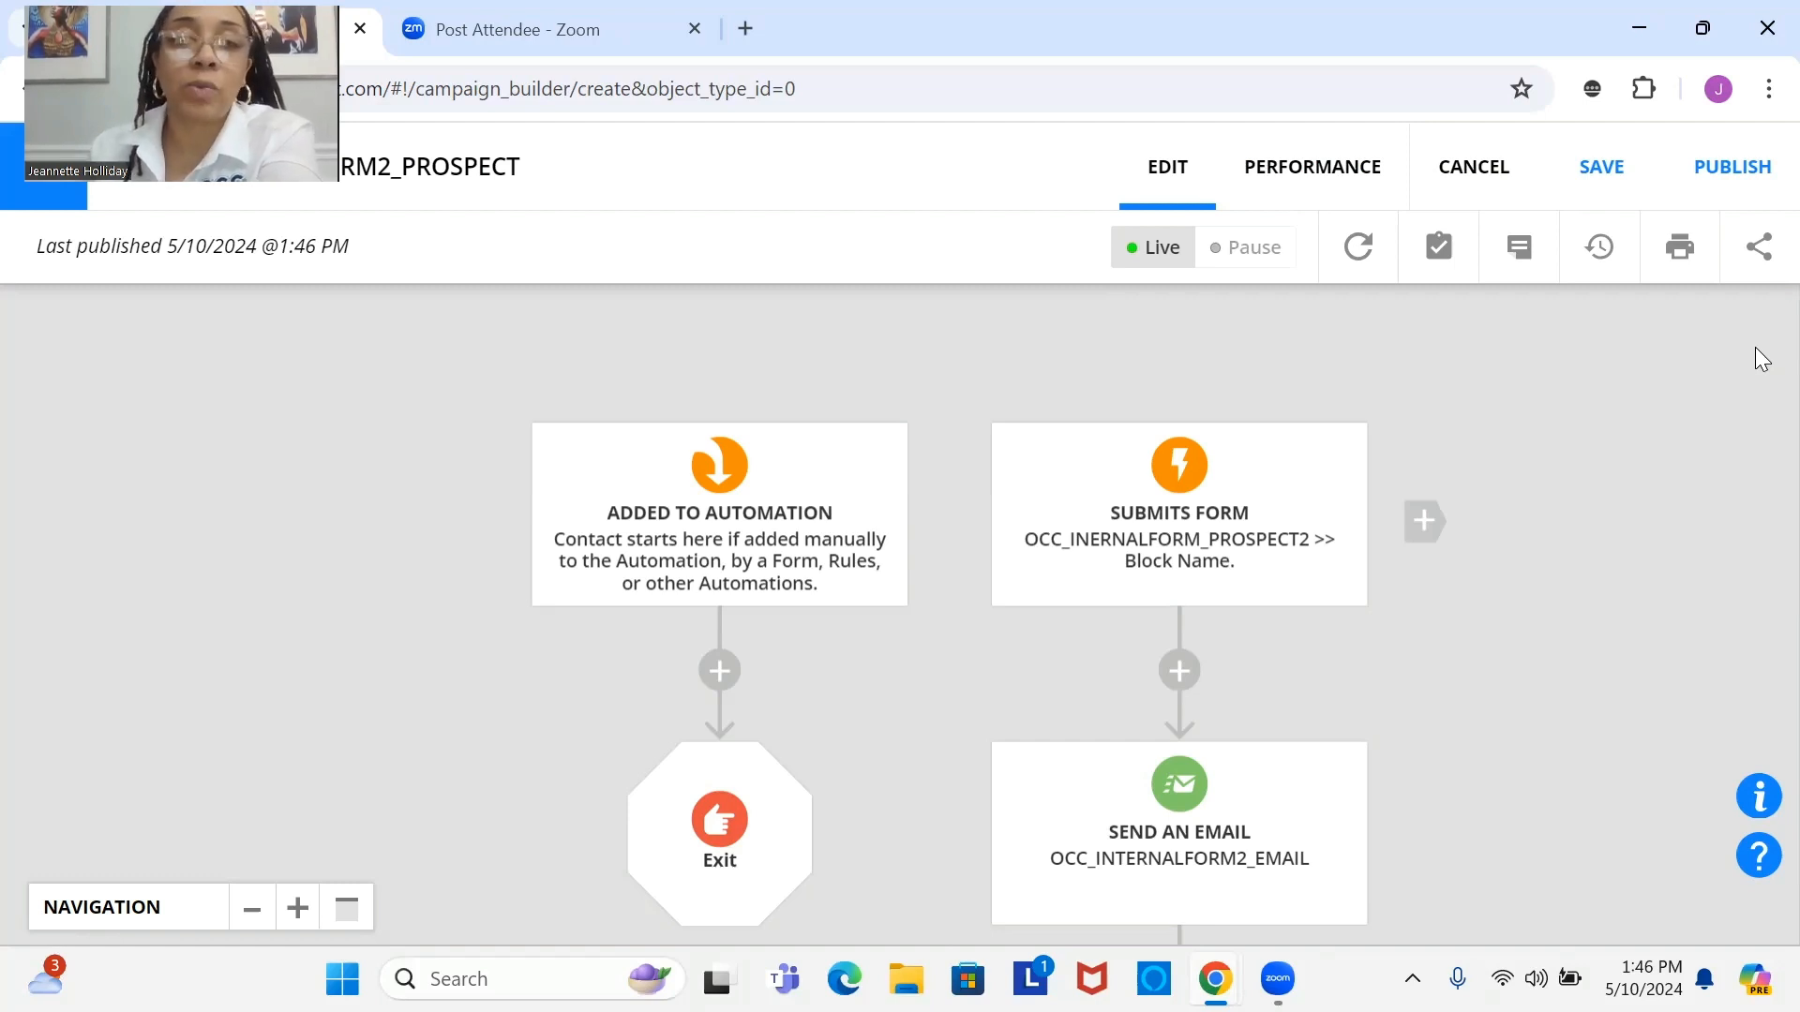
pyautogui.click(1766, 192)
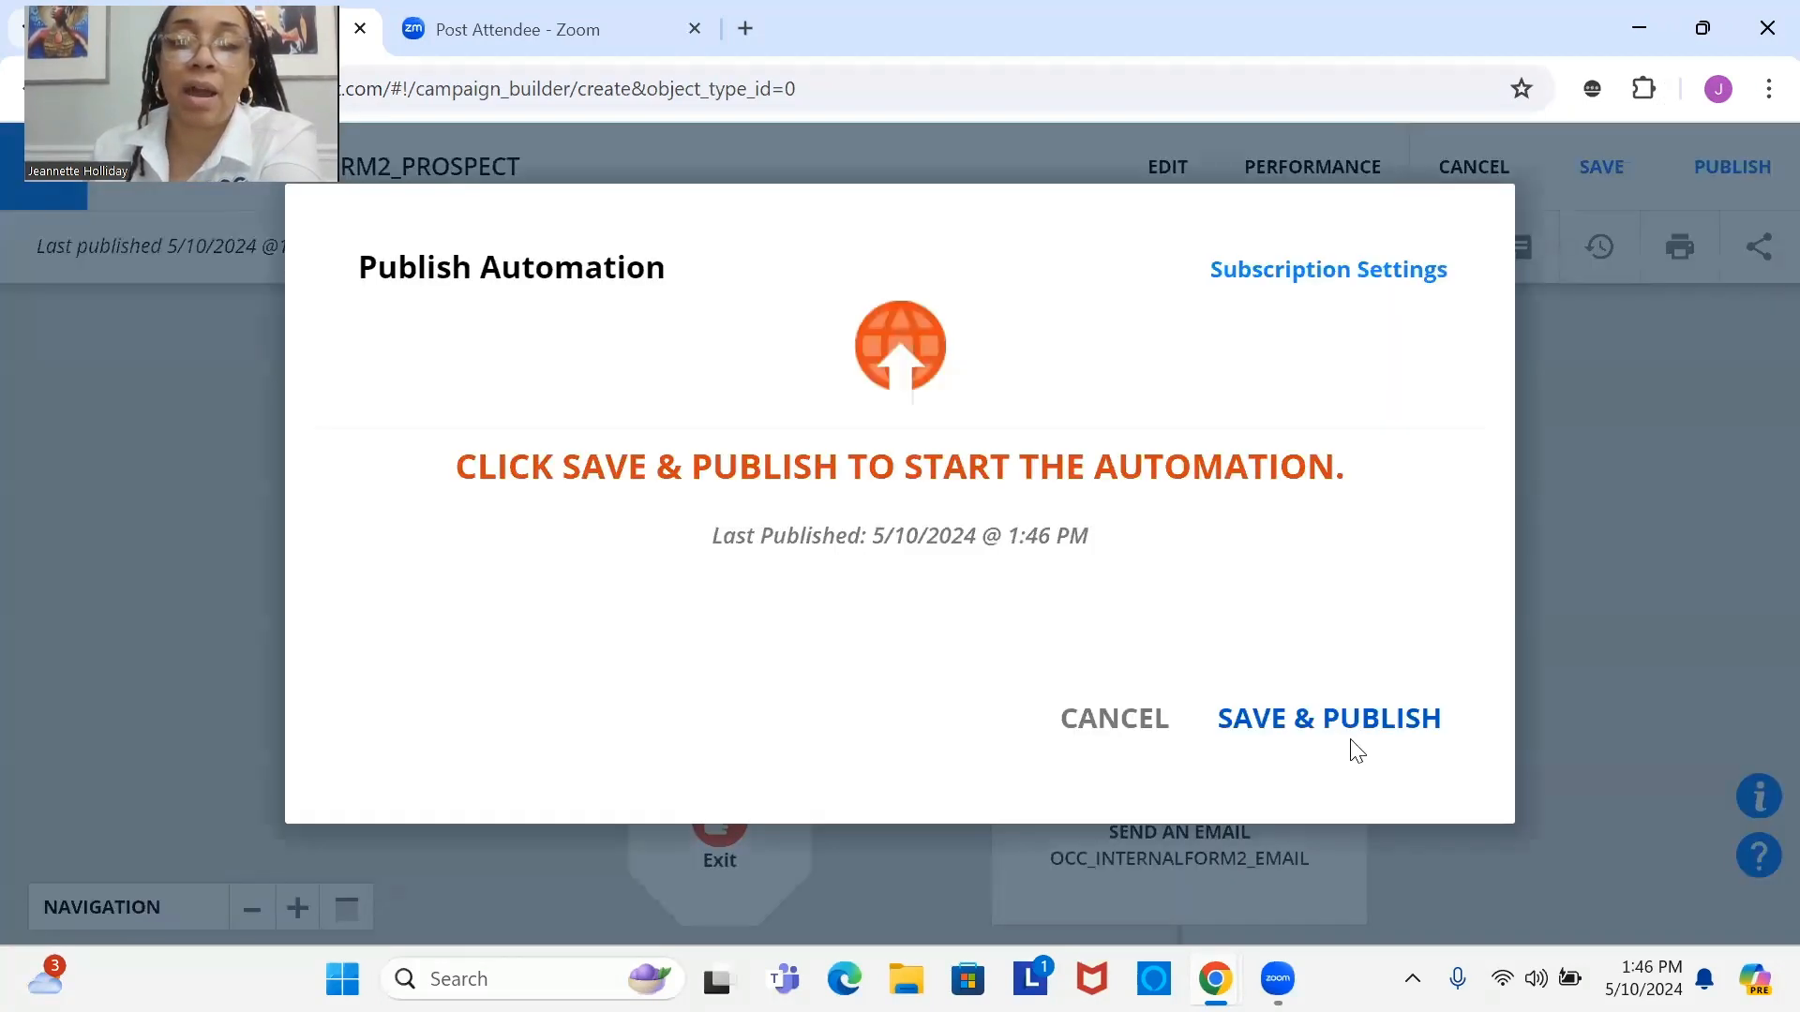
pyautogui.click(1351, 736)
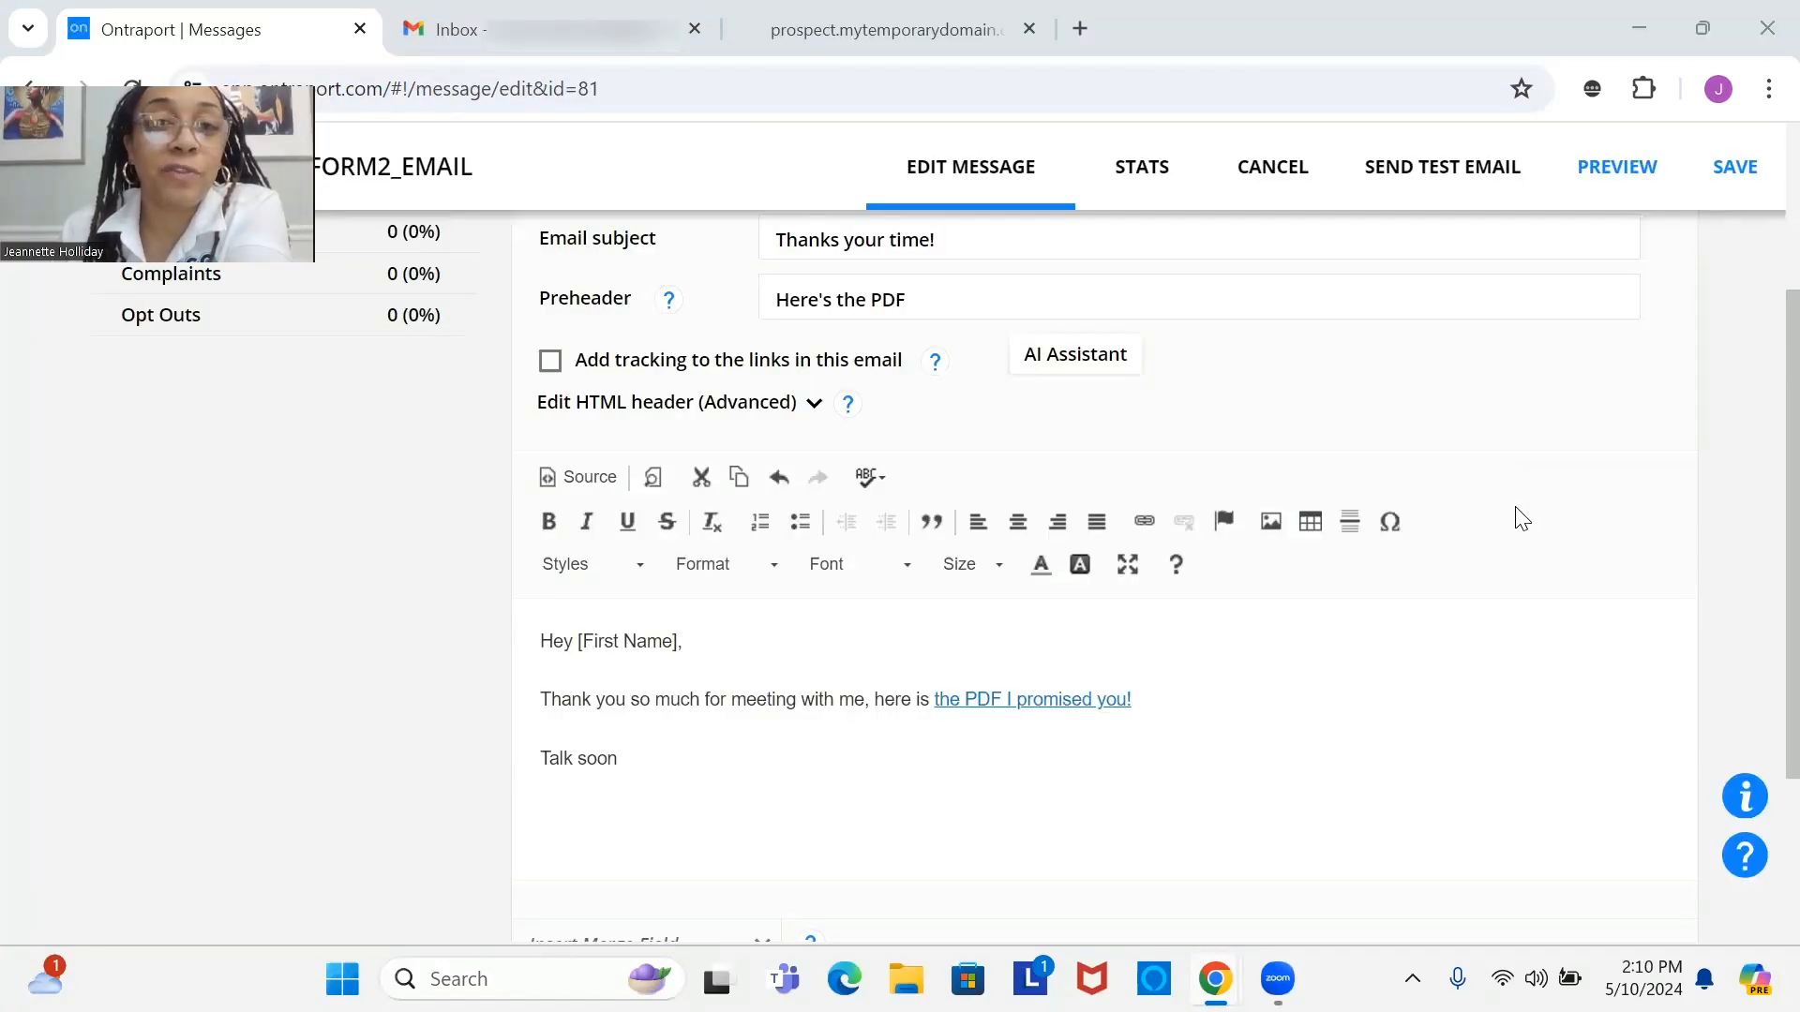
# Step: Select the linked text "the PDF I promised you!" in the email body to check it, and save the email message
pyautogui.scroll(-1, 1522, 519)
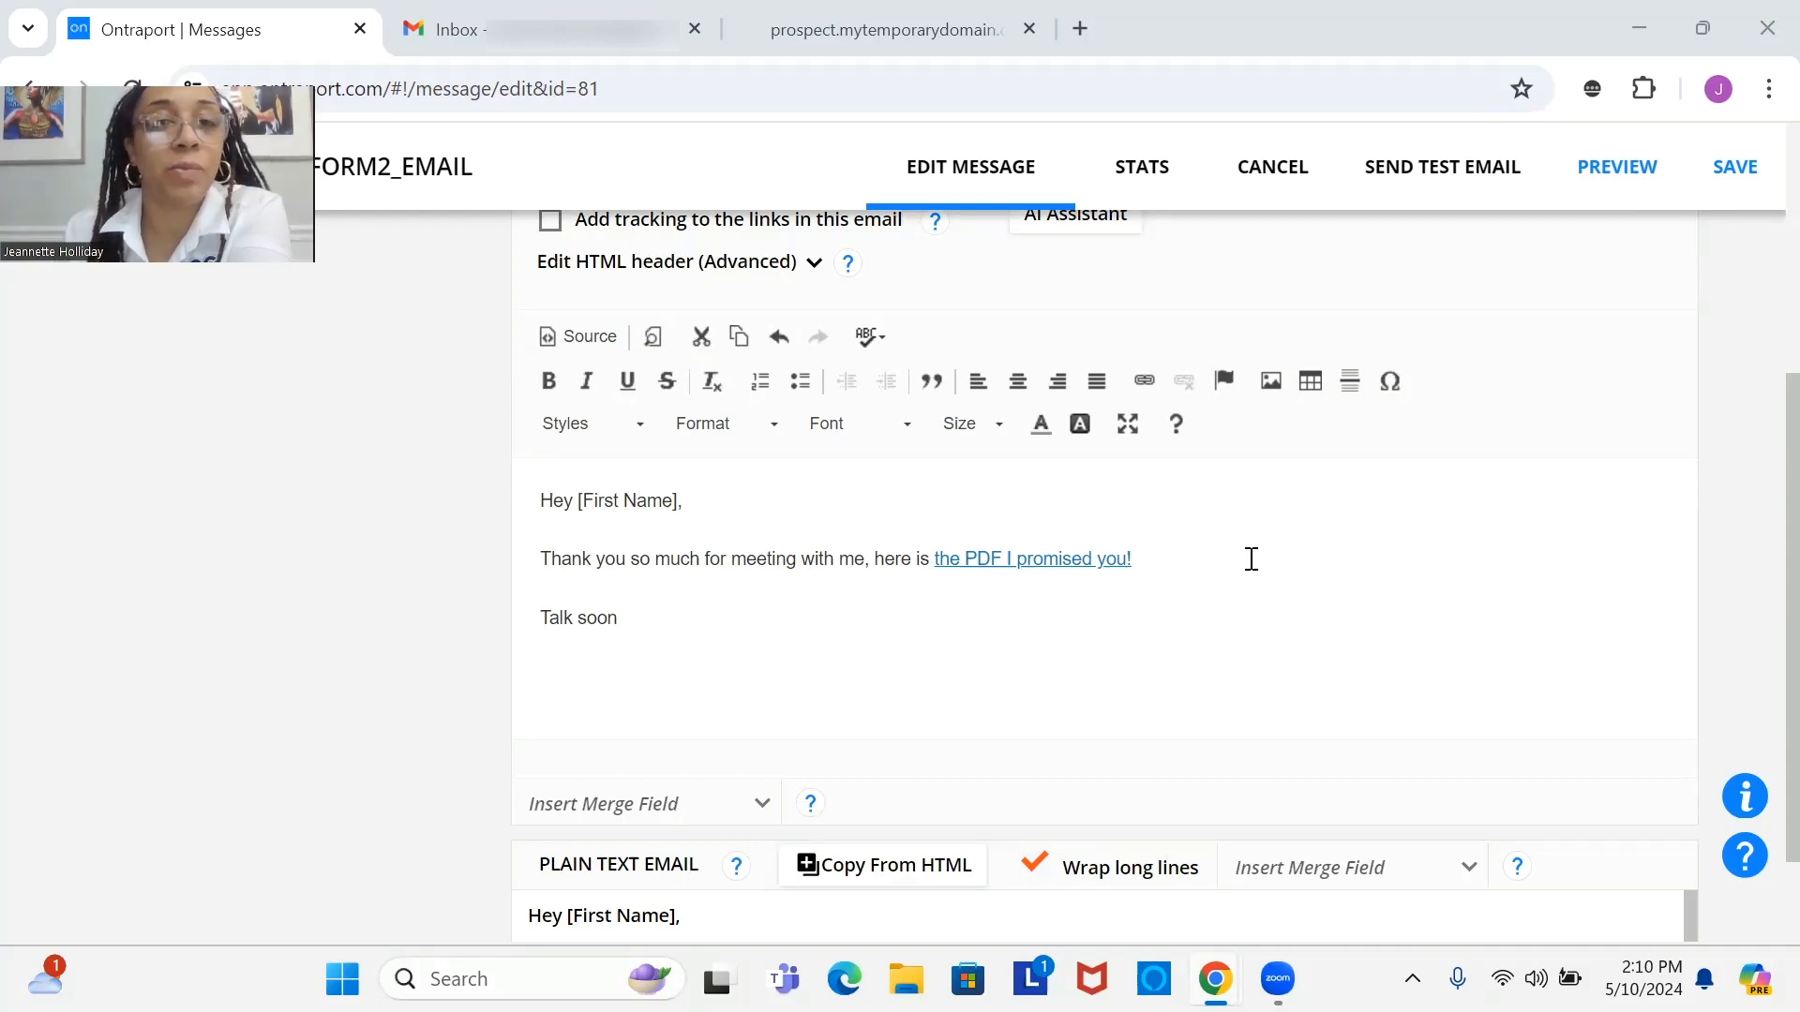
pyautogui.click(1134, 561)
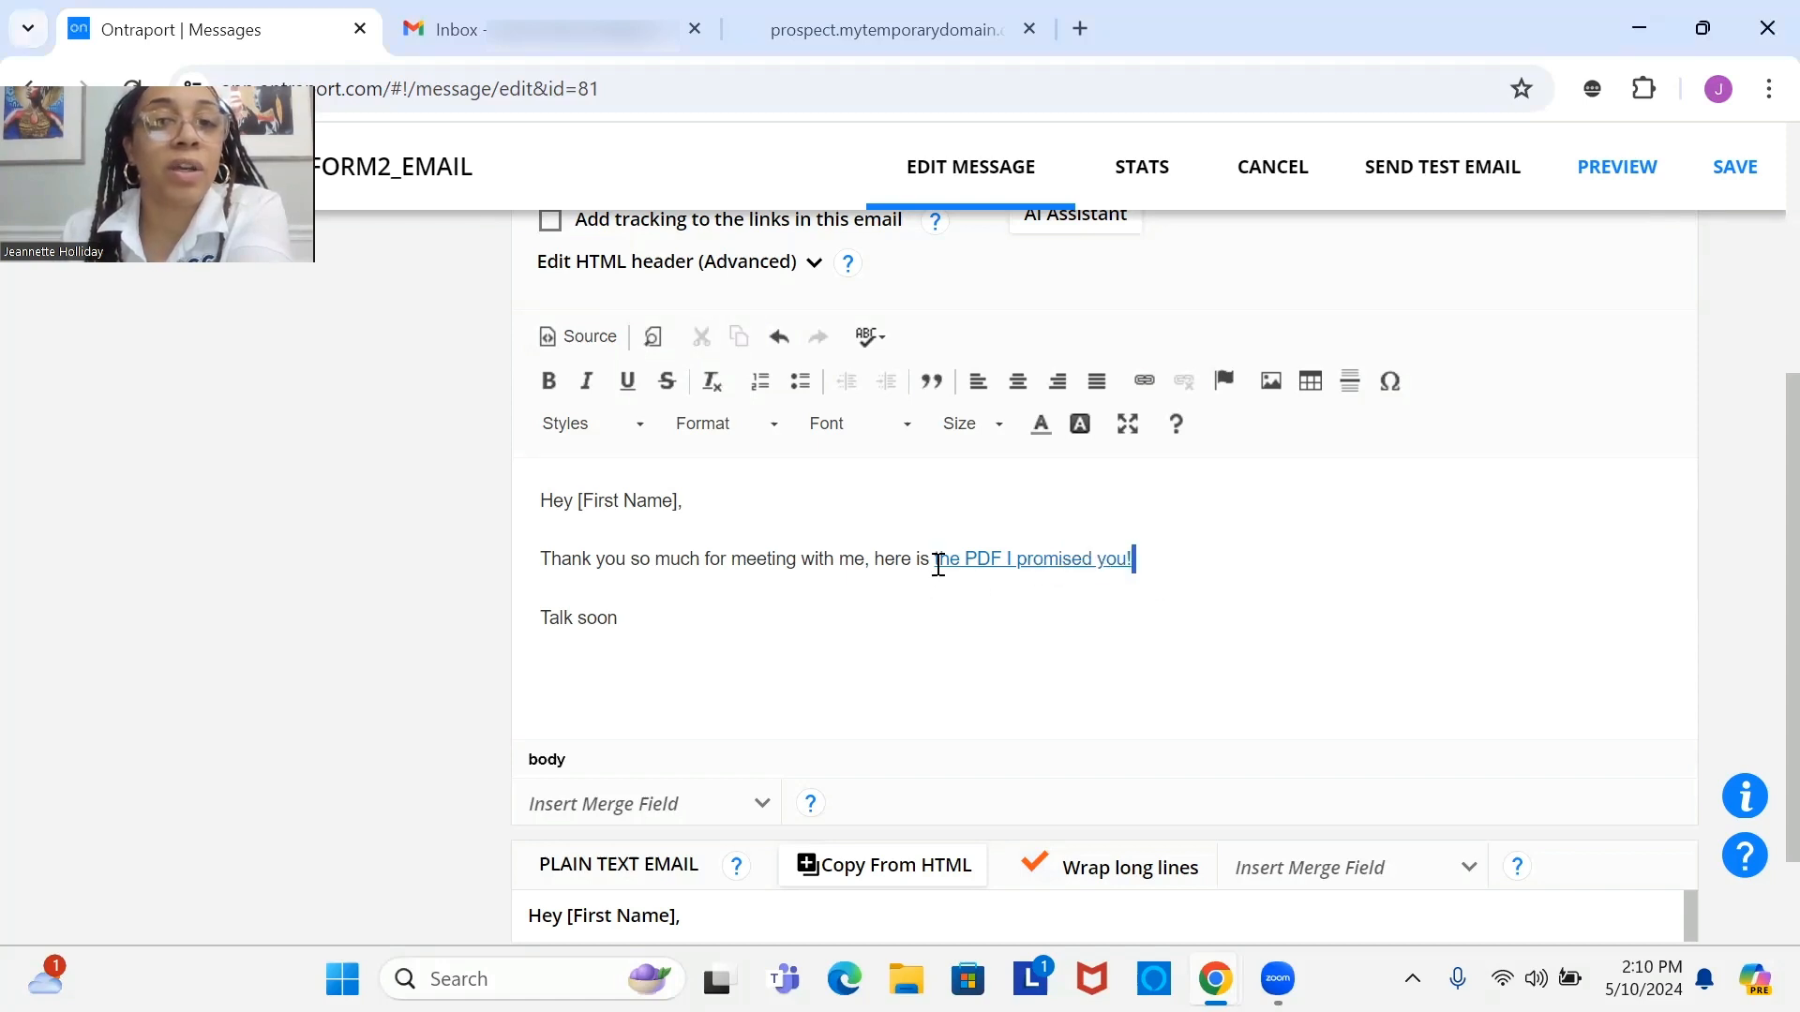
pyautogui.keyDown('shift'); pyautogui.click(934, 570); pyautogui.keyUp('shift')
pyautogui.click(1207, 556)
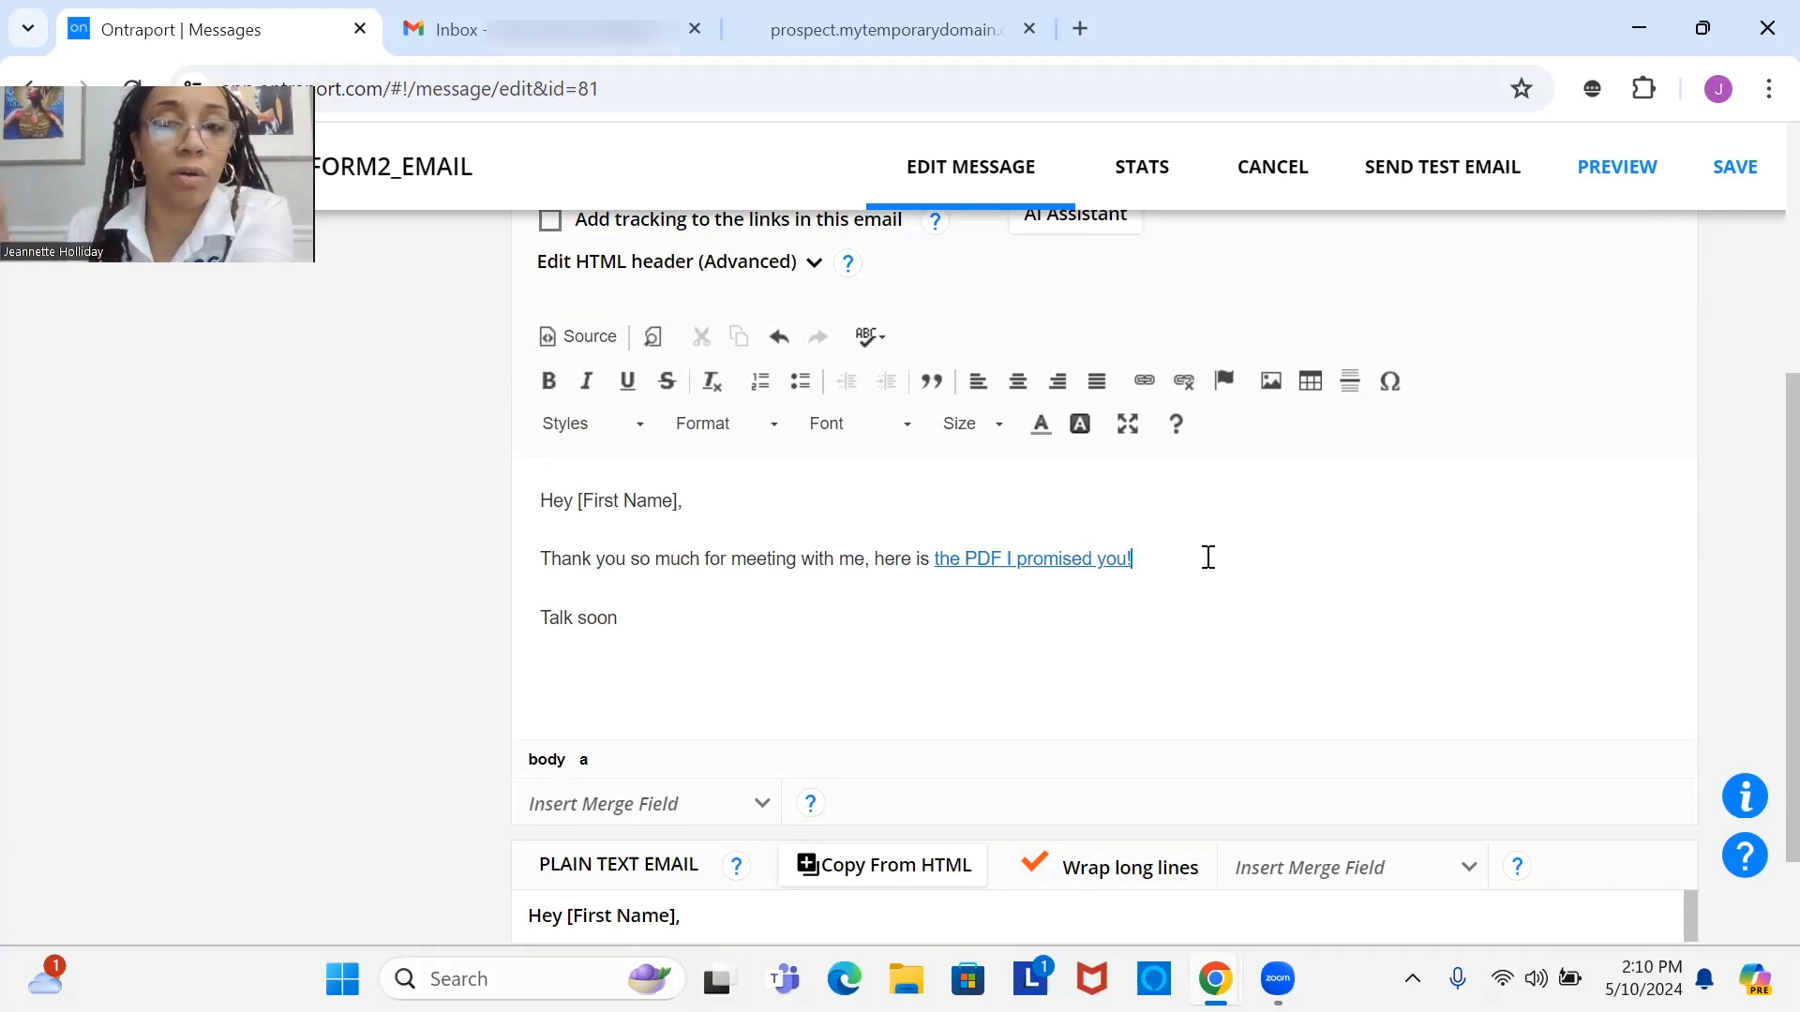
pyautogui.keyDown('shift'); pyautogui.click(914, 560); pyautogui.keyUp('shift')
pyautogui.keyDown('shift'); pyautogui.click(936, 559); pyautogui.keyUp('shift')
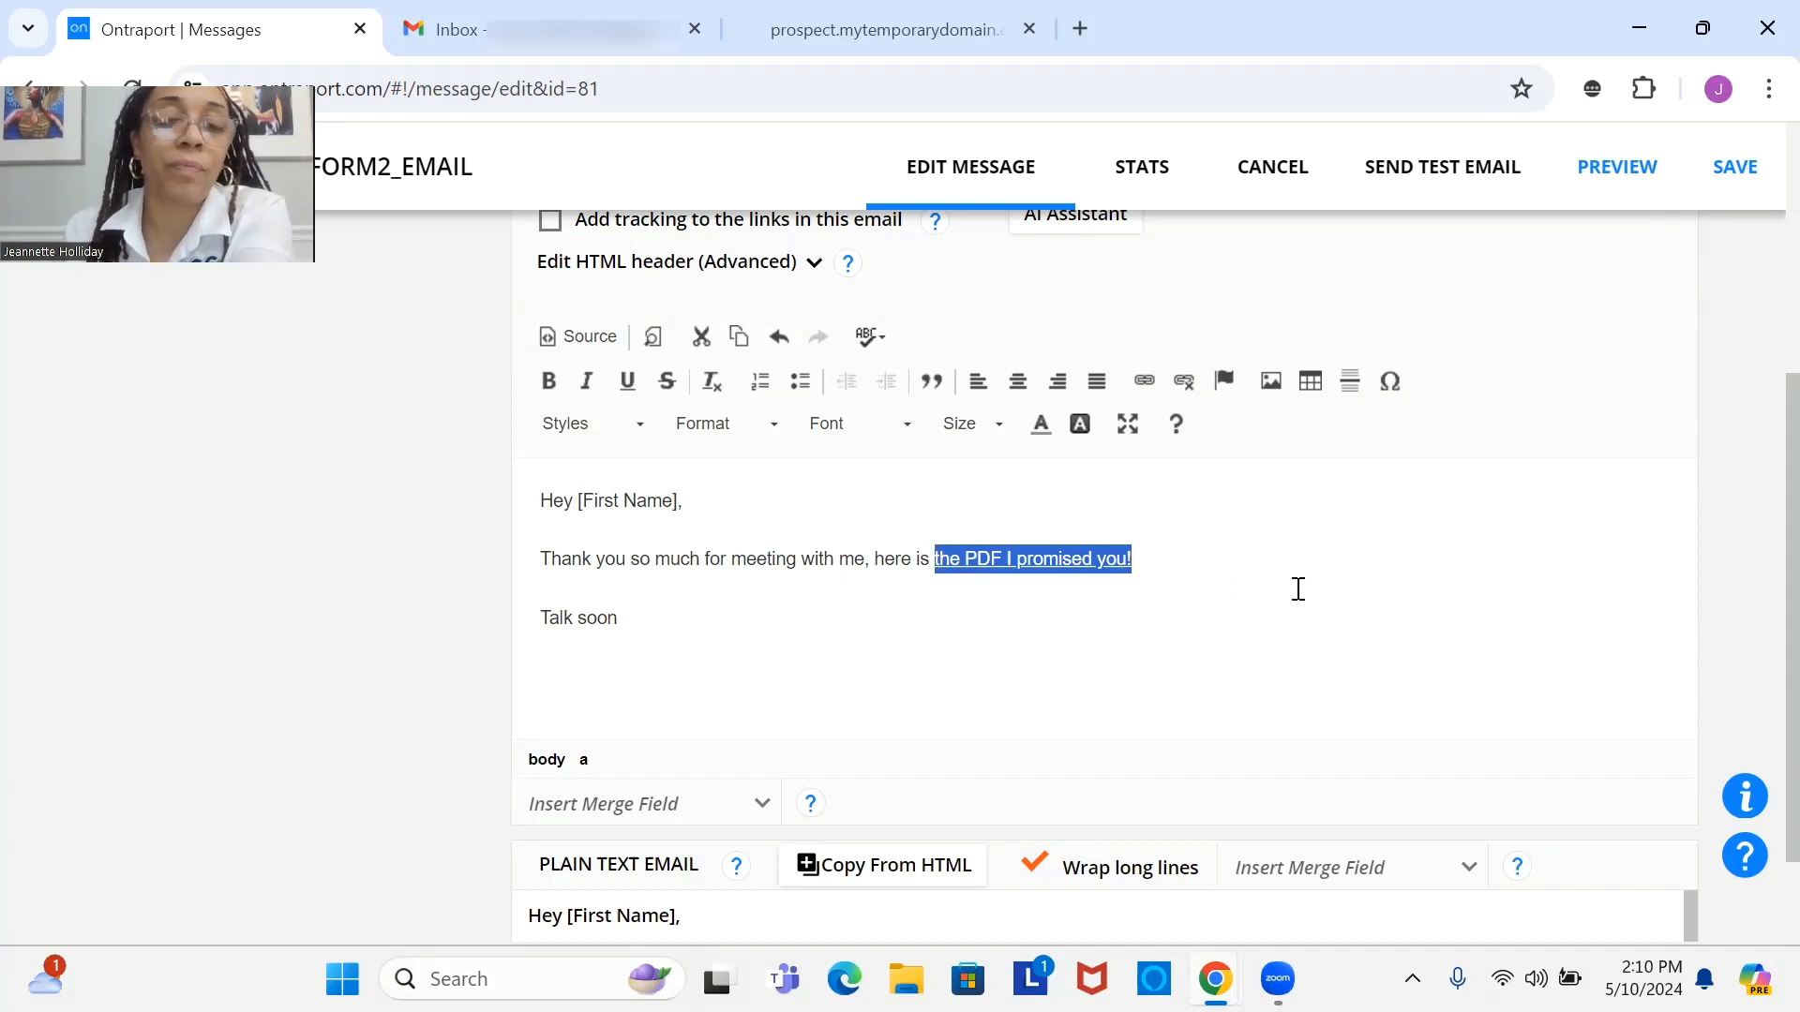
pyautogui.click(1725, 187)
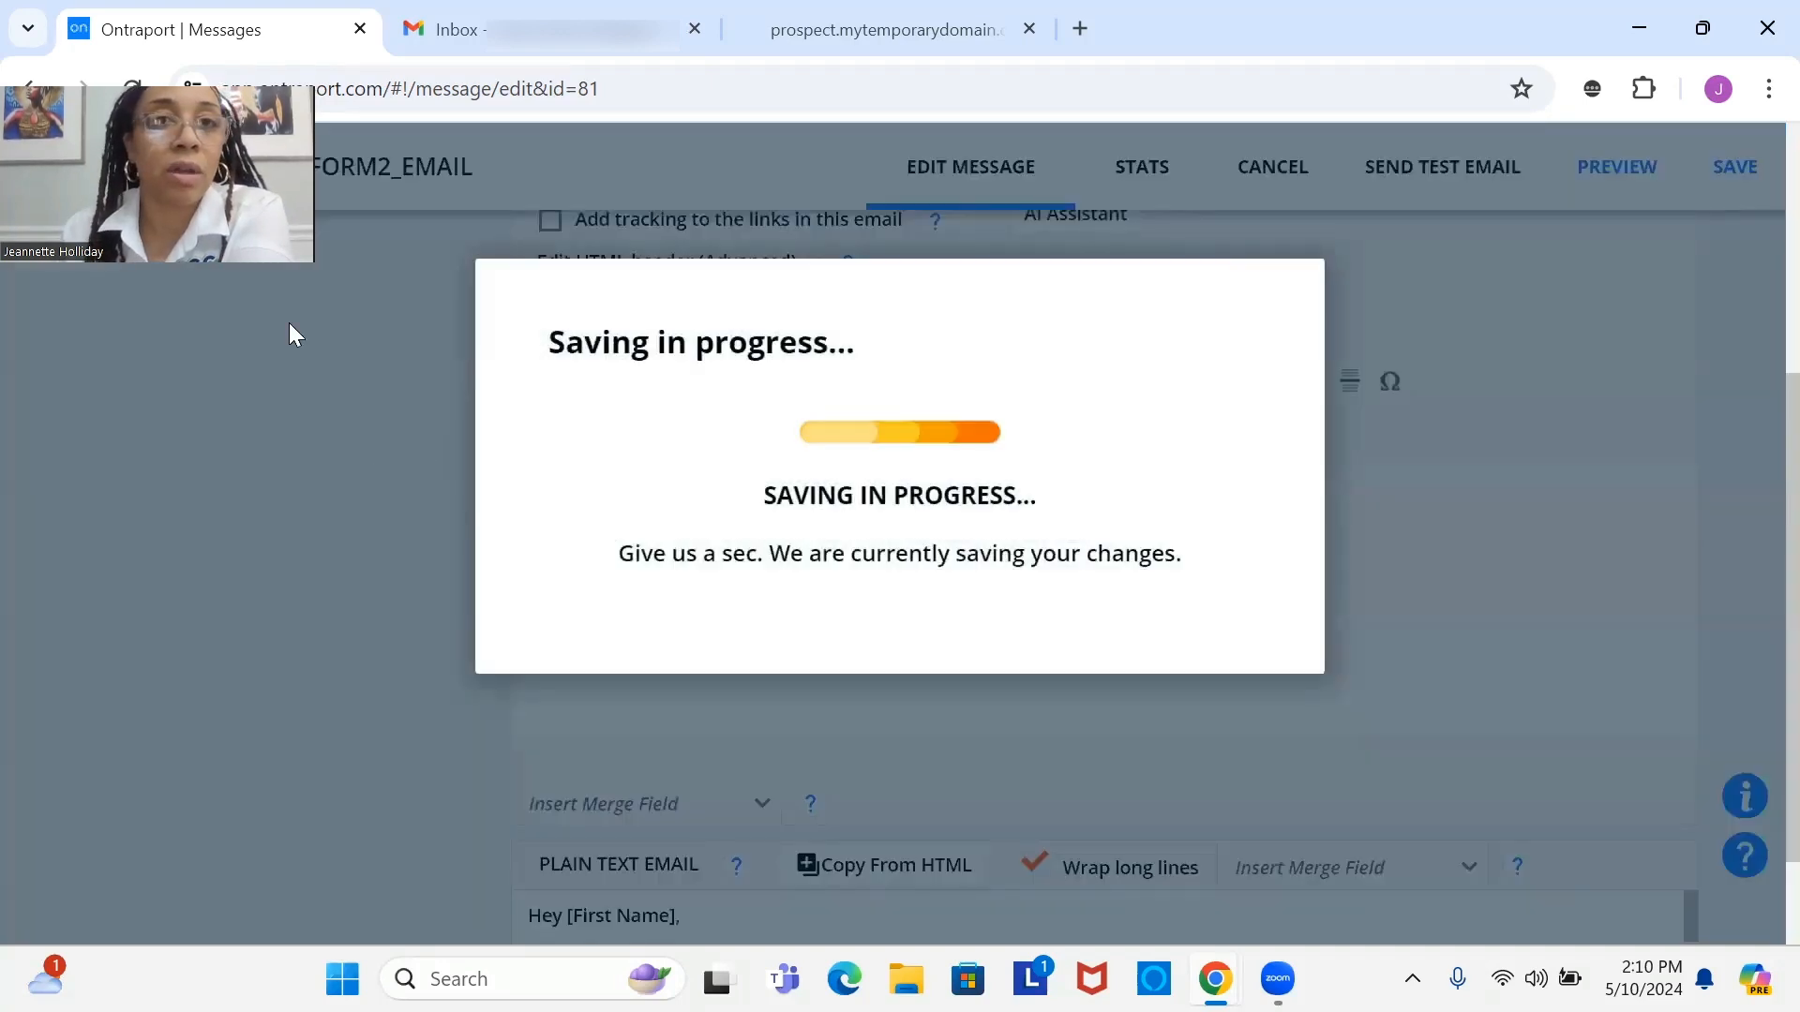
# Step: Switch to the prospect form page and look over its contact and business question fields
pyautogui.moveTo(184, 281); pyautogui.dragTo(227, 391)
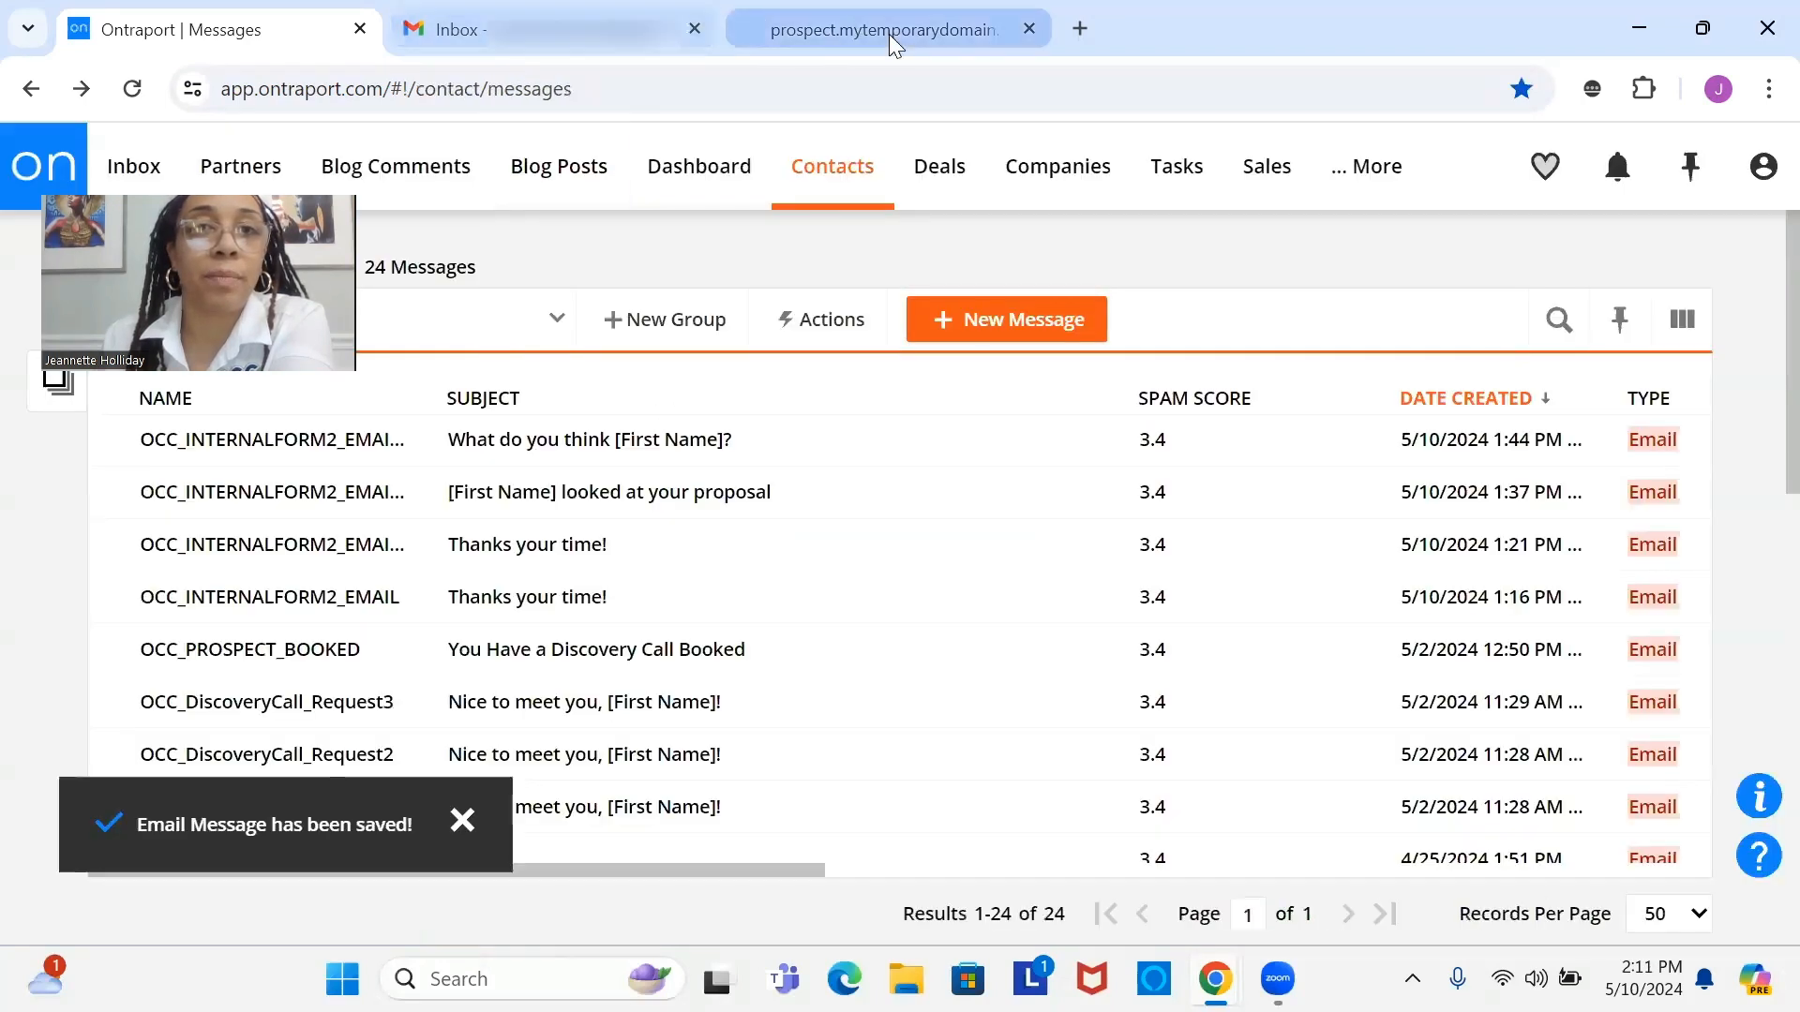
pyautogui.click(891, 42)
pyautogui.scroll(-3, 951, 626)
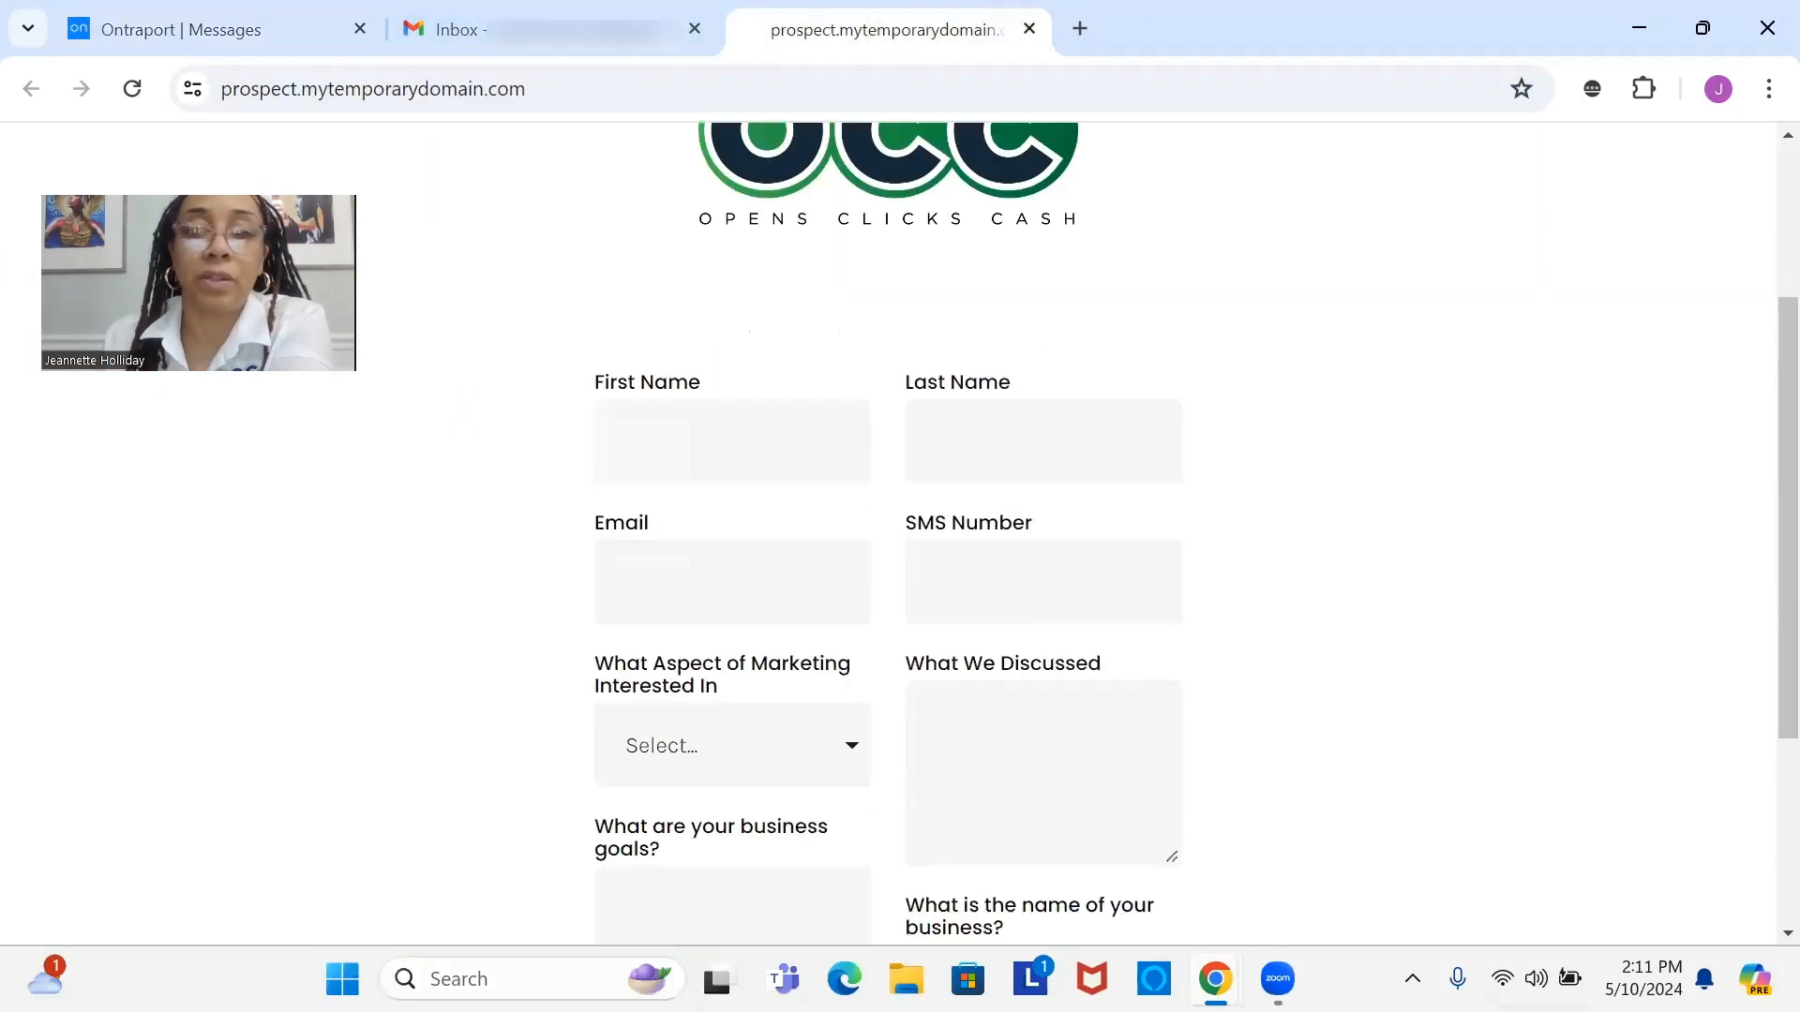
pyautogui.click(945, 831)
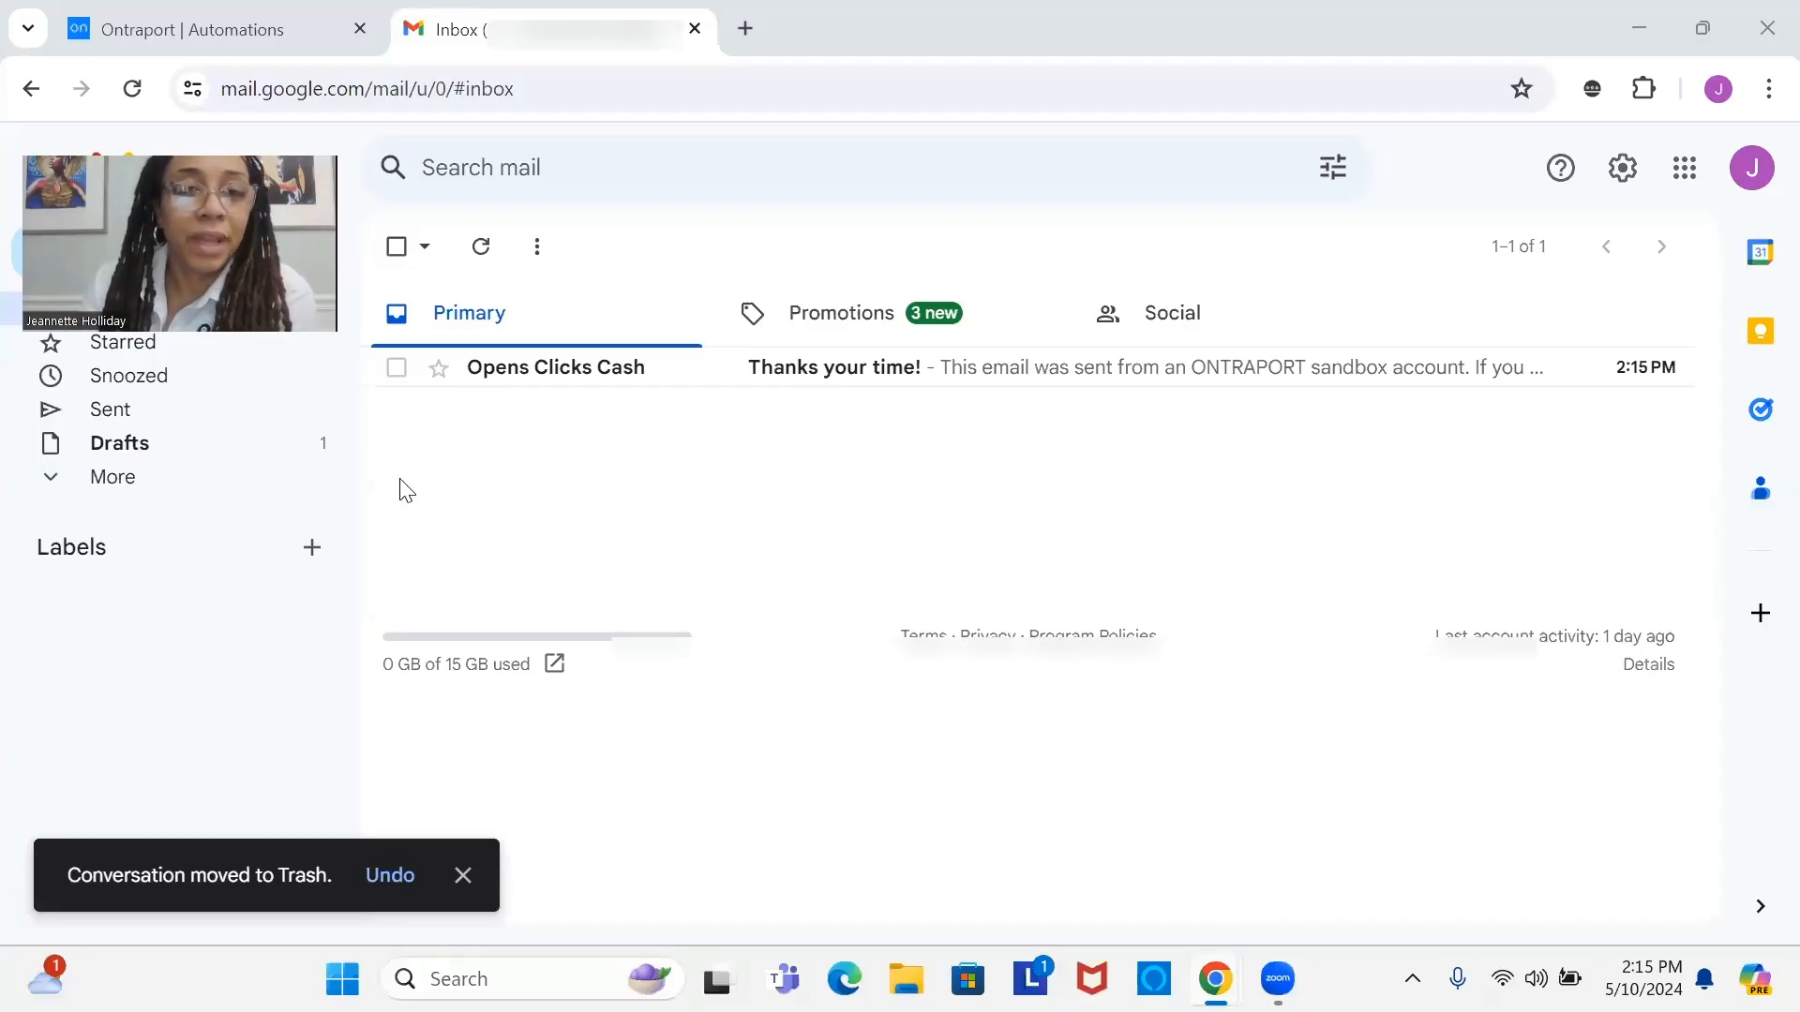
# Step: Test the PDF link in the received "Thanks your time!" email in Gmail and delete the email
pyautogui.click(614, 385)
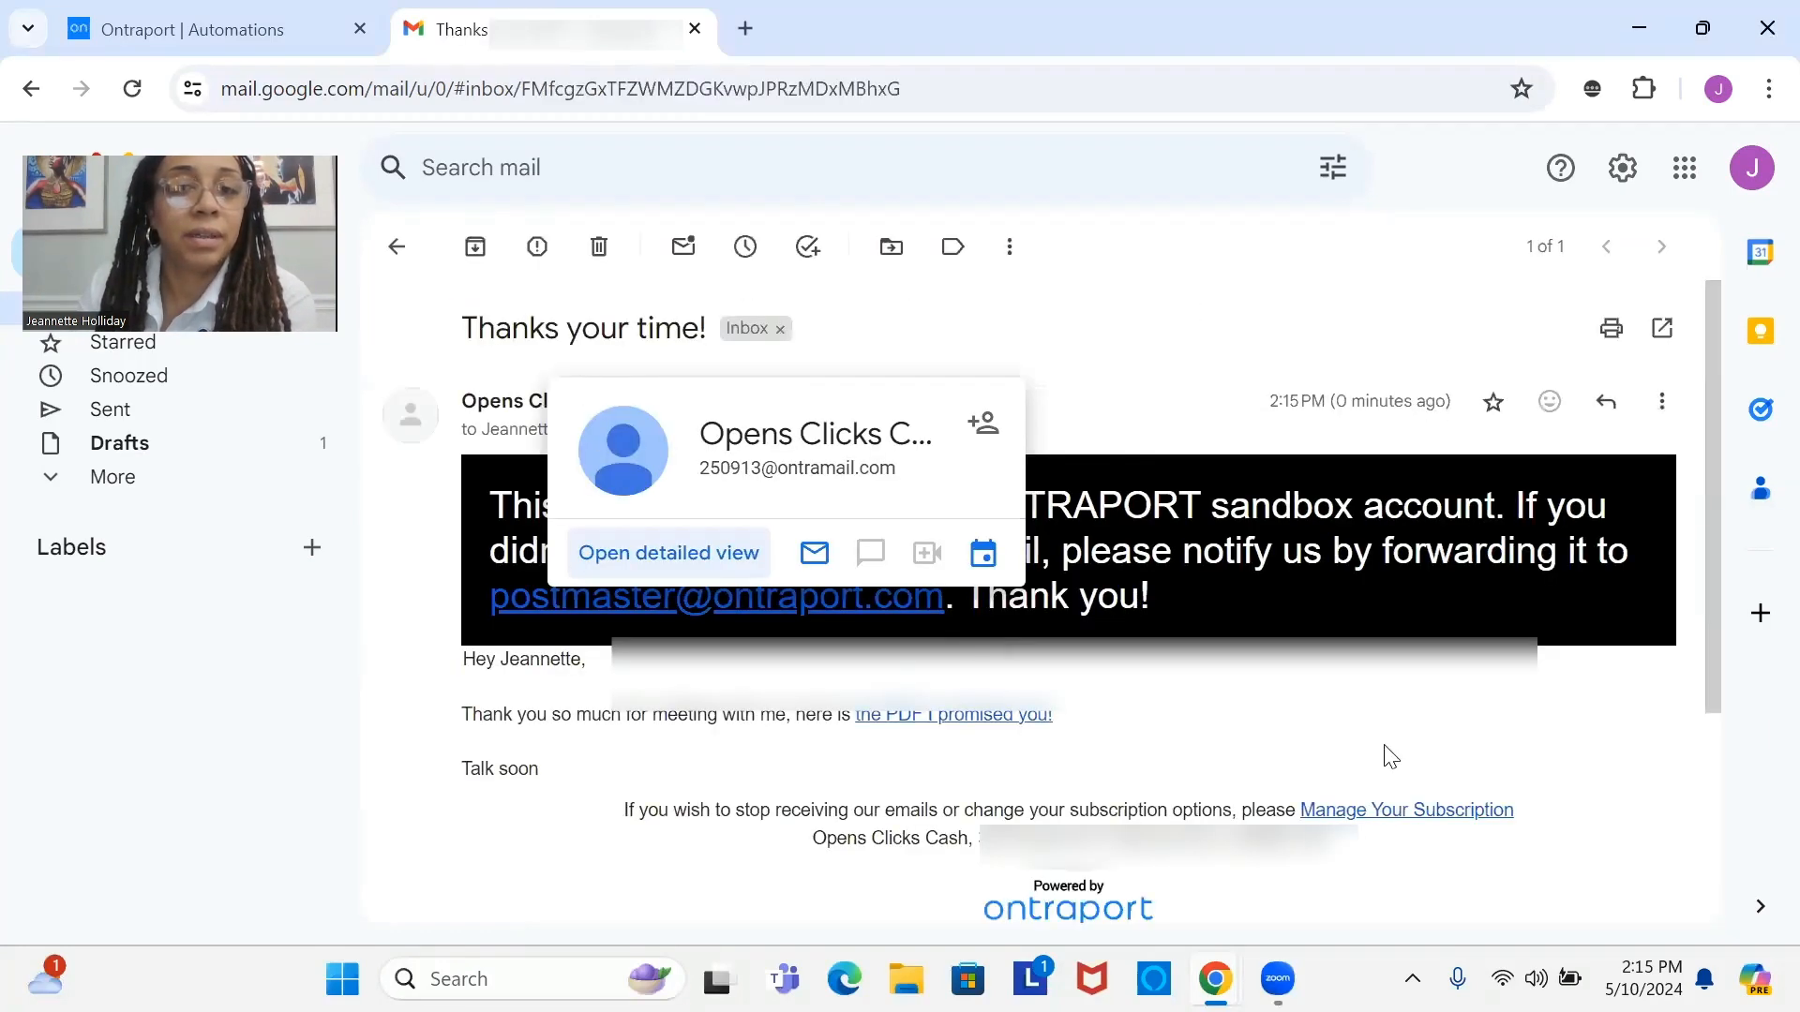
pyautogui.scroll(-1, 1387, 756)
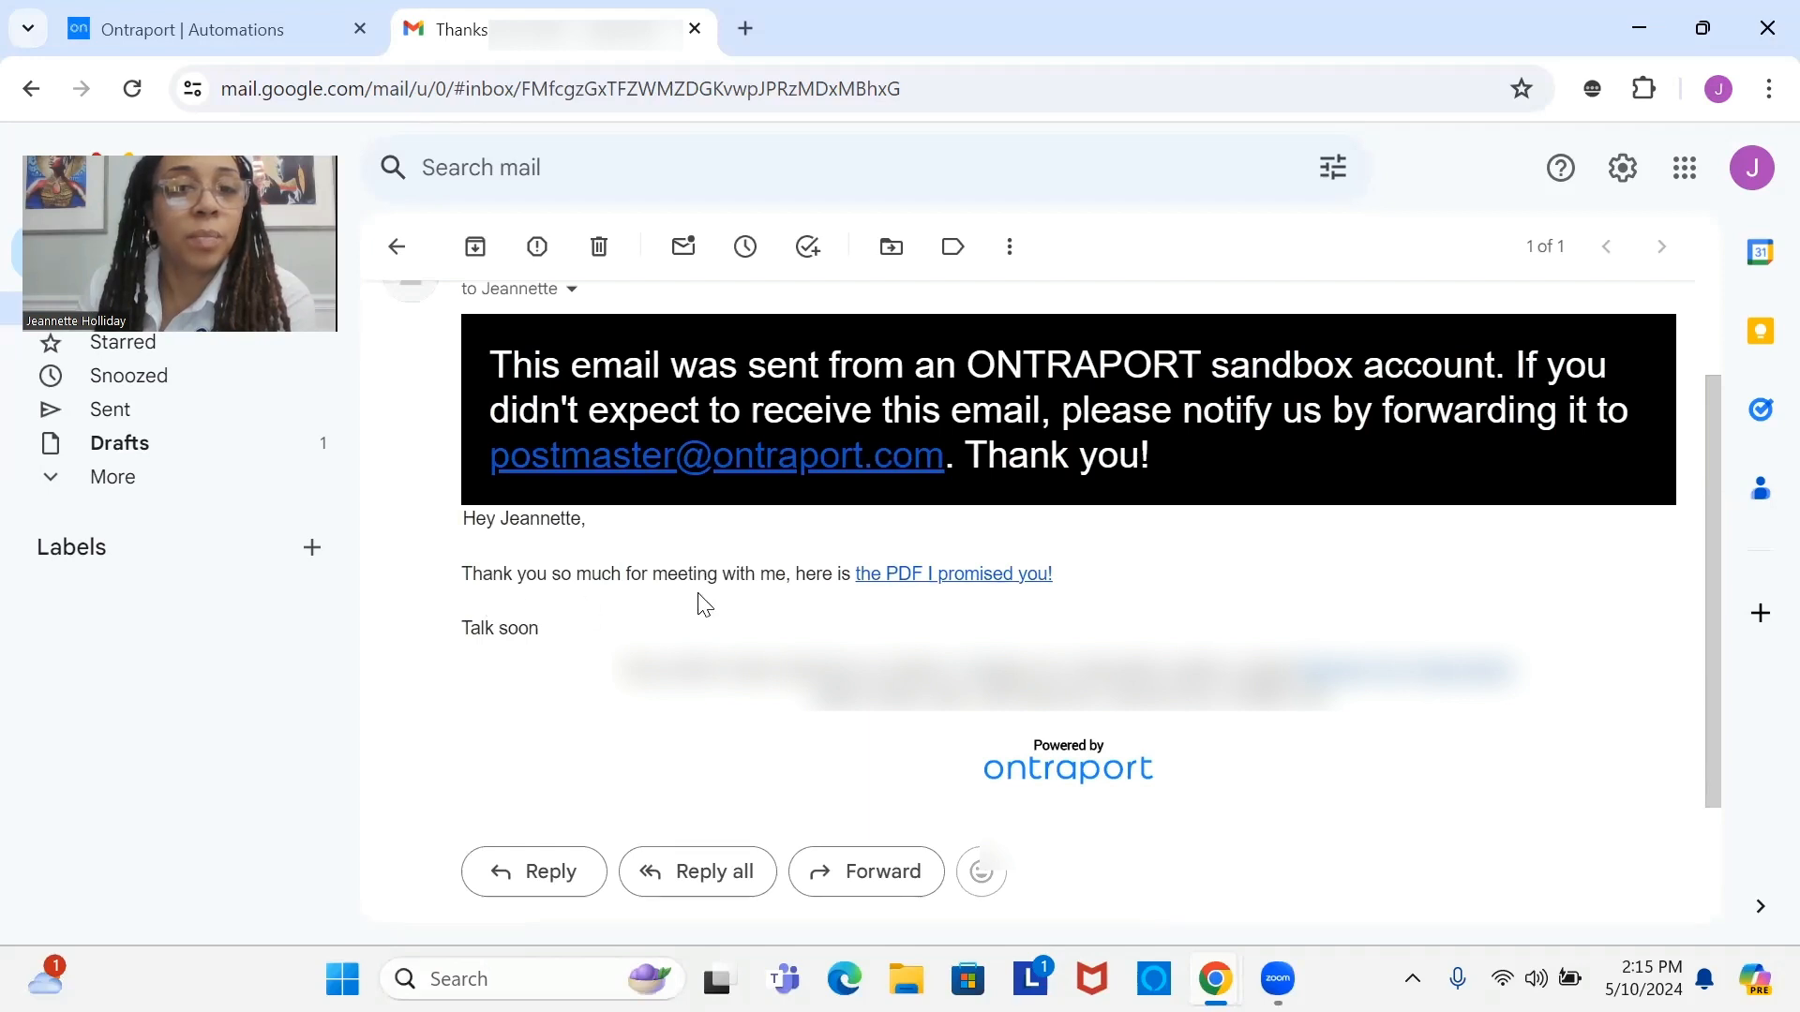
pyautogui.click(981, 586)
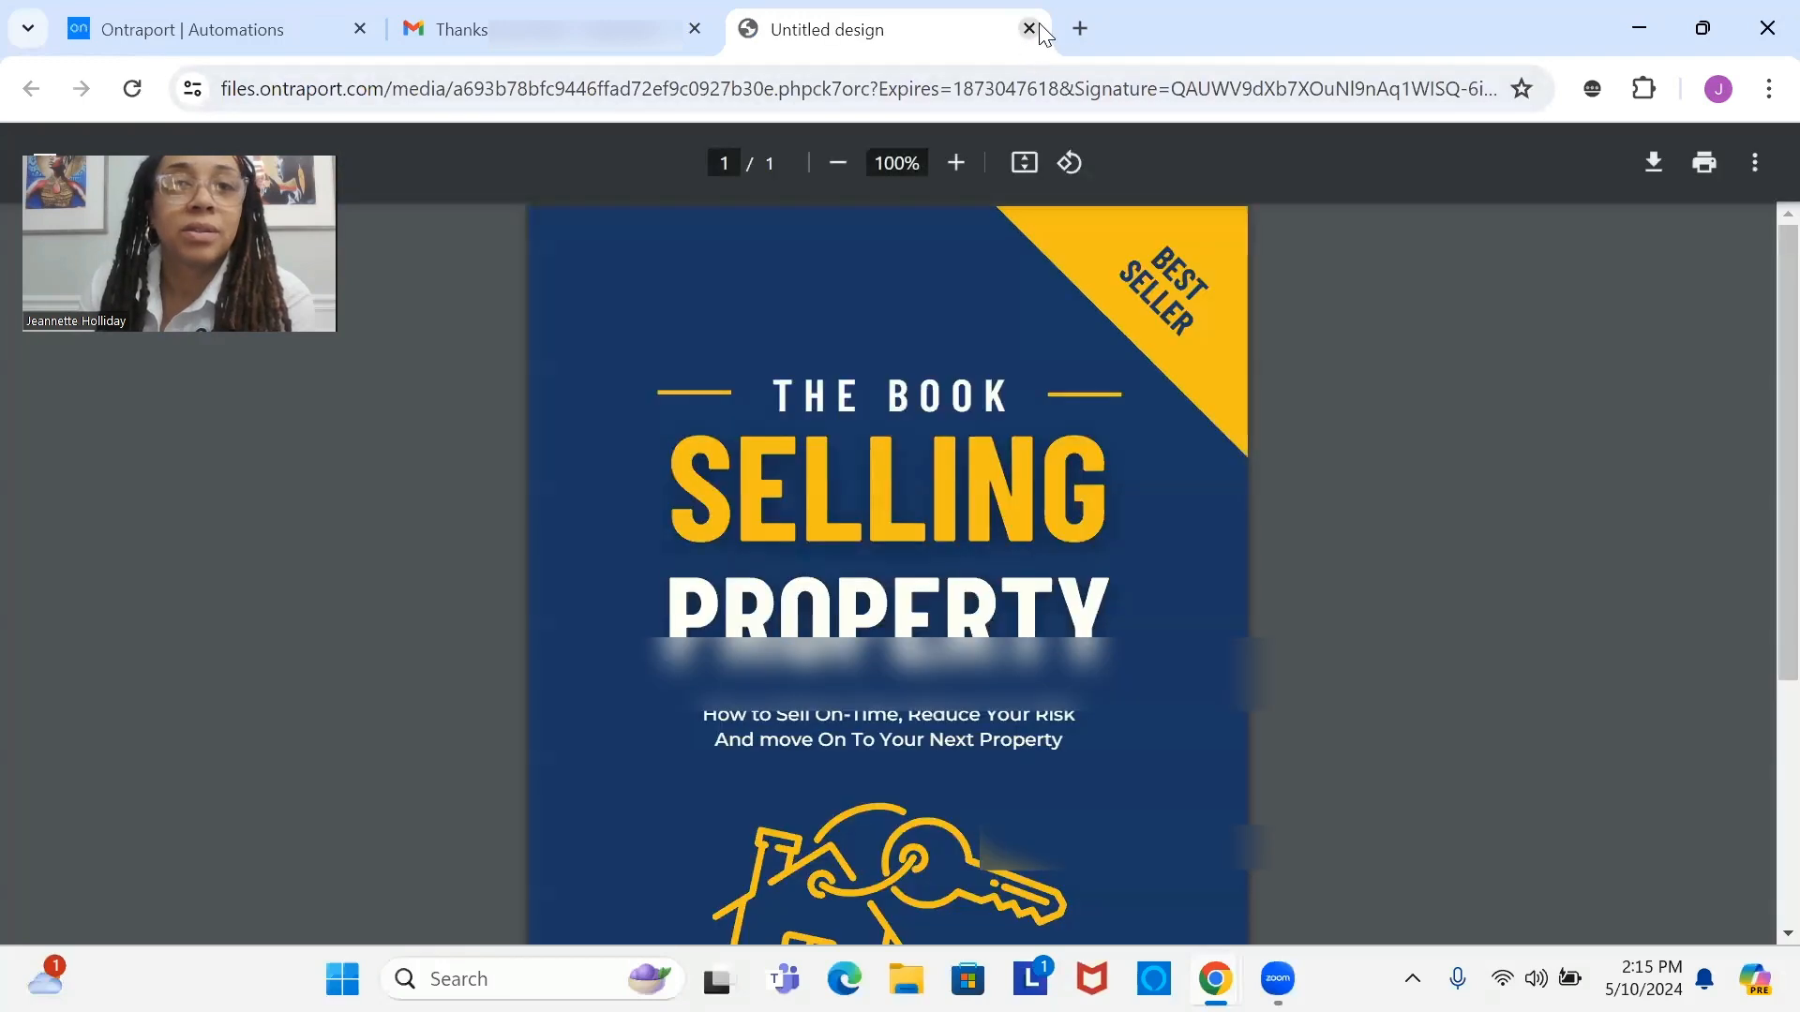
pyautogui.click(1029, 29)
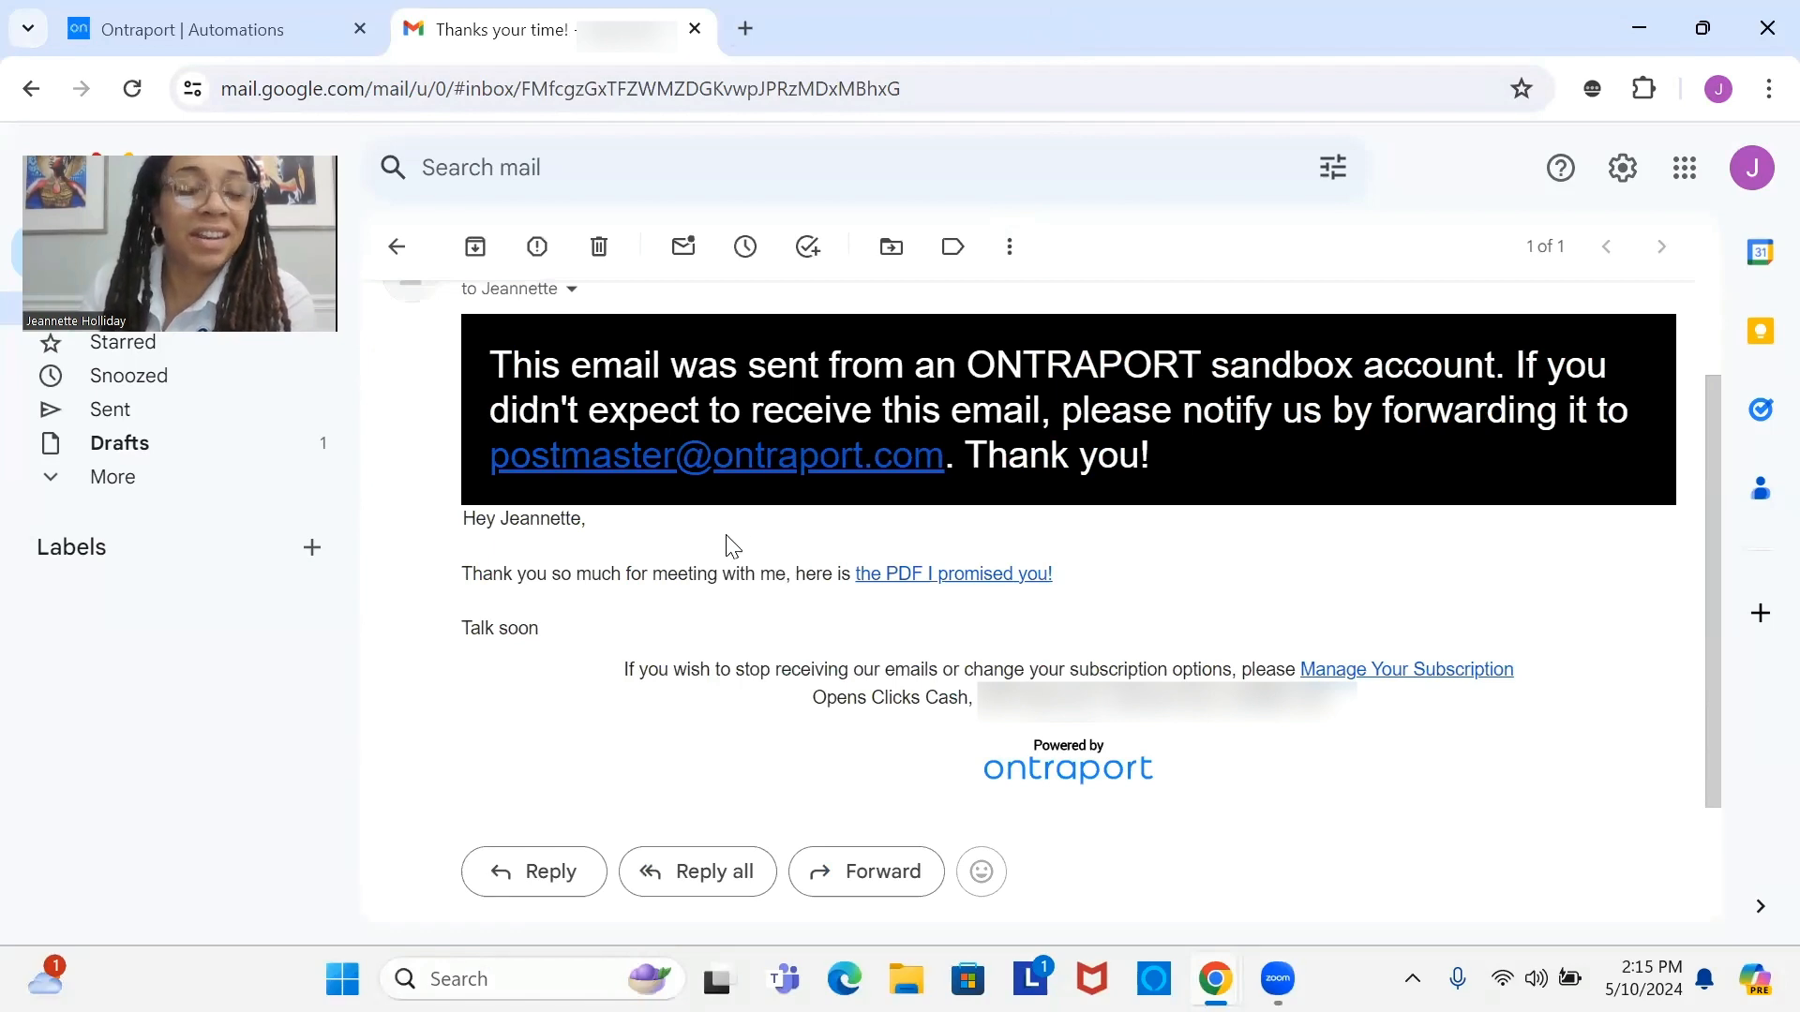
pyautogui.click(600, 255)
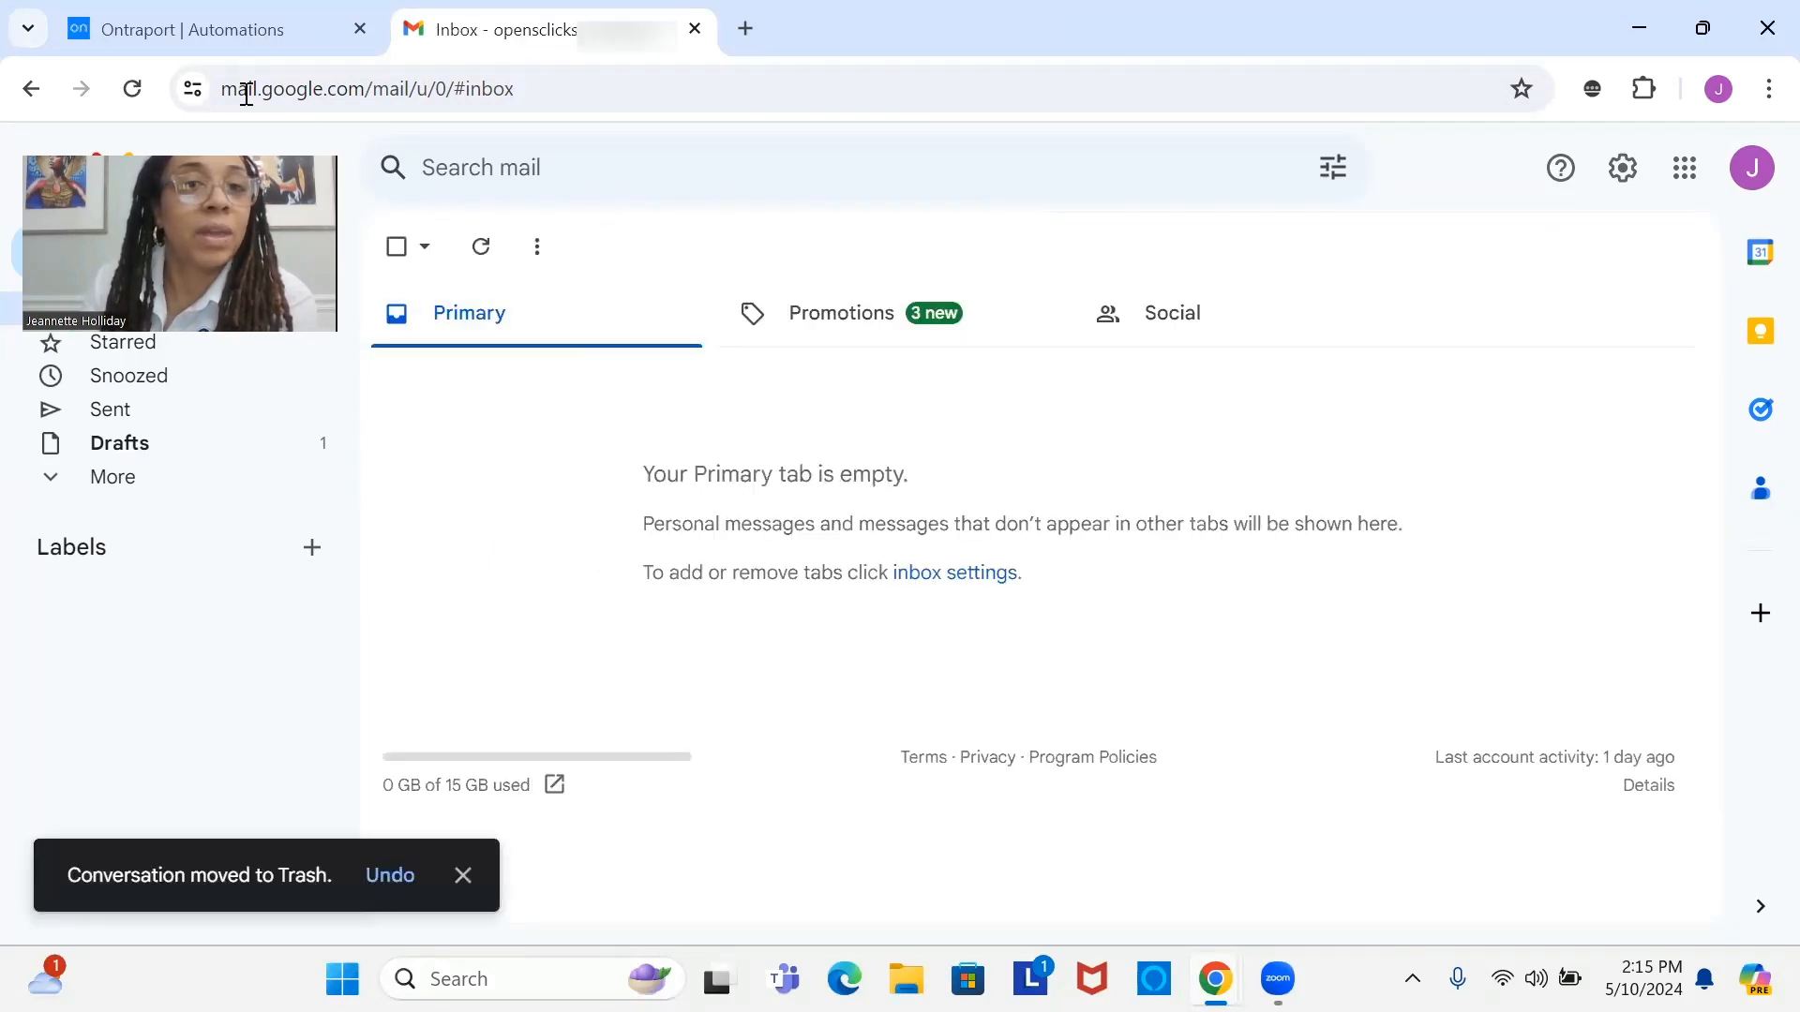
# Step: Return to the Ontraport automation and look over its performance map from the form submission trigger to the 7-day wait
pyautogui.click(255, 32)
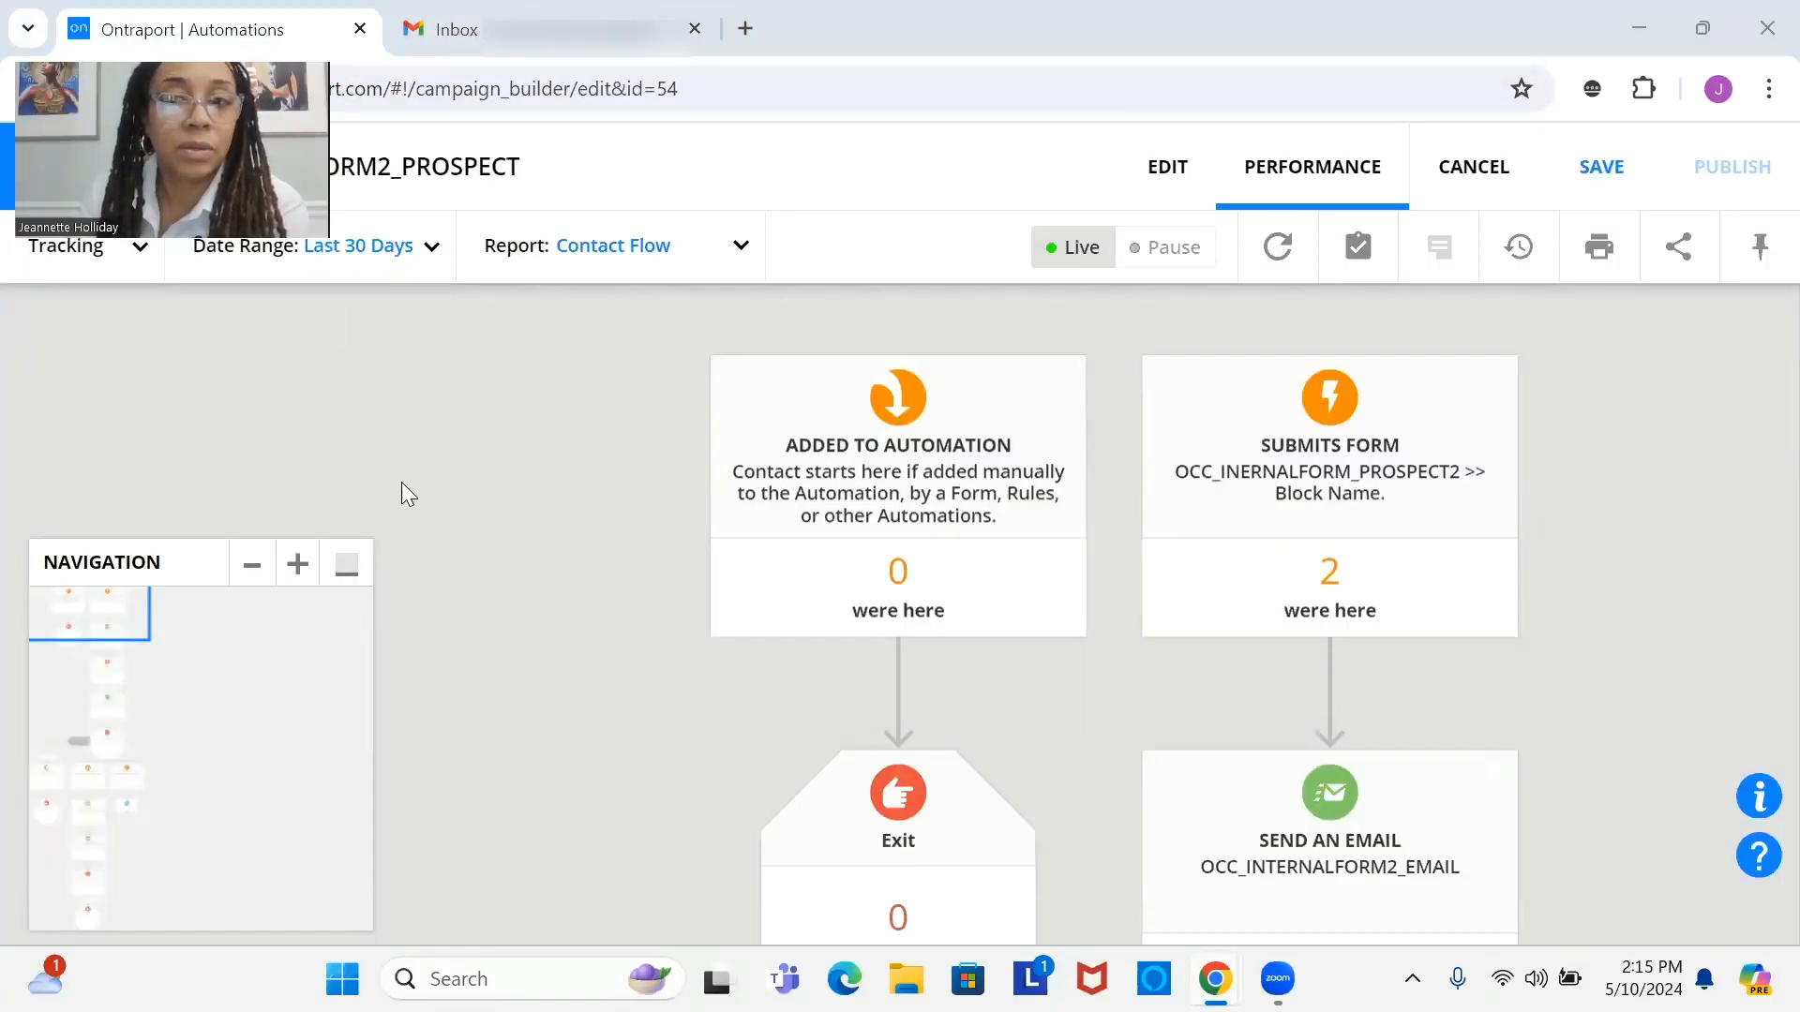
pyautogui.click(785, 589)
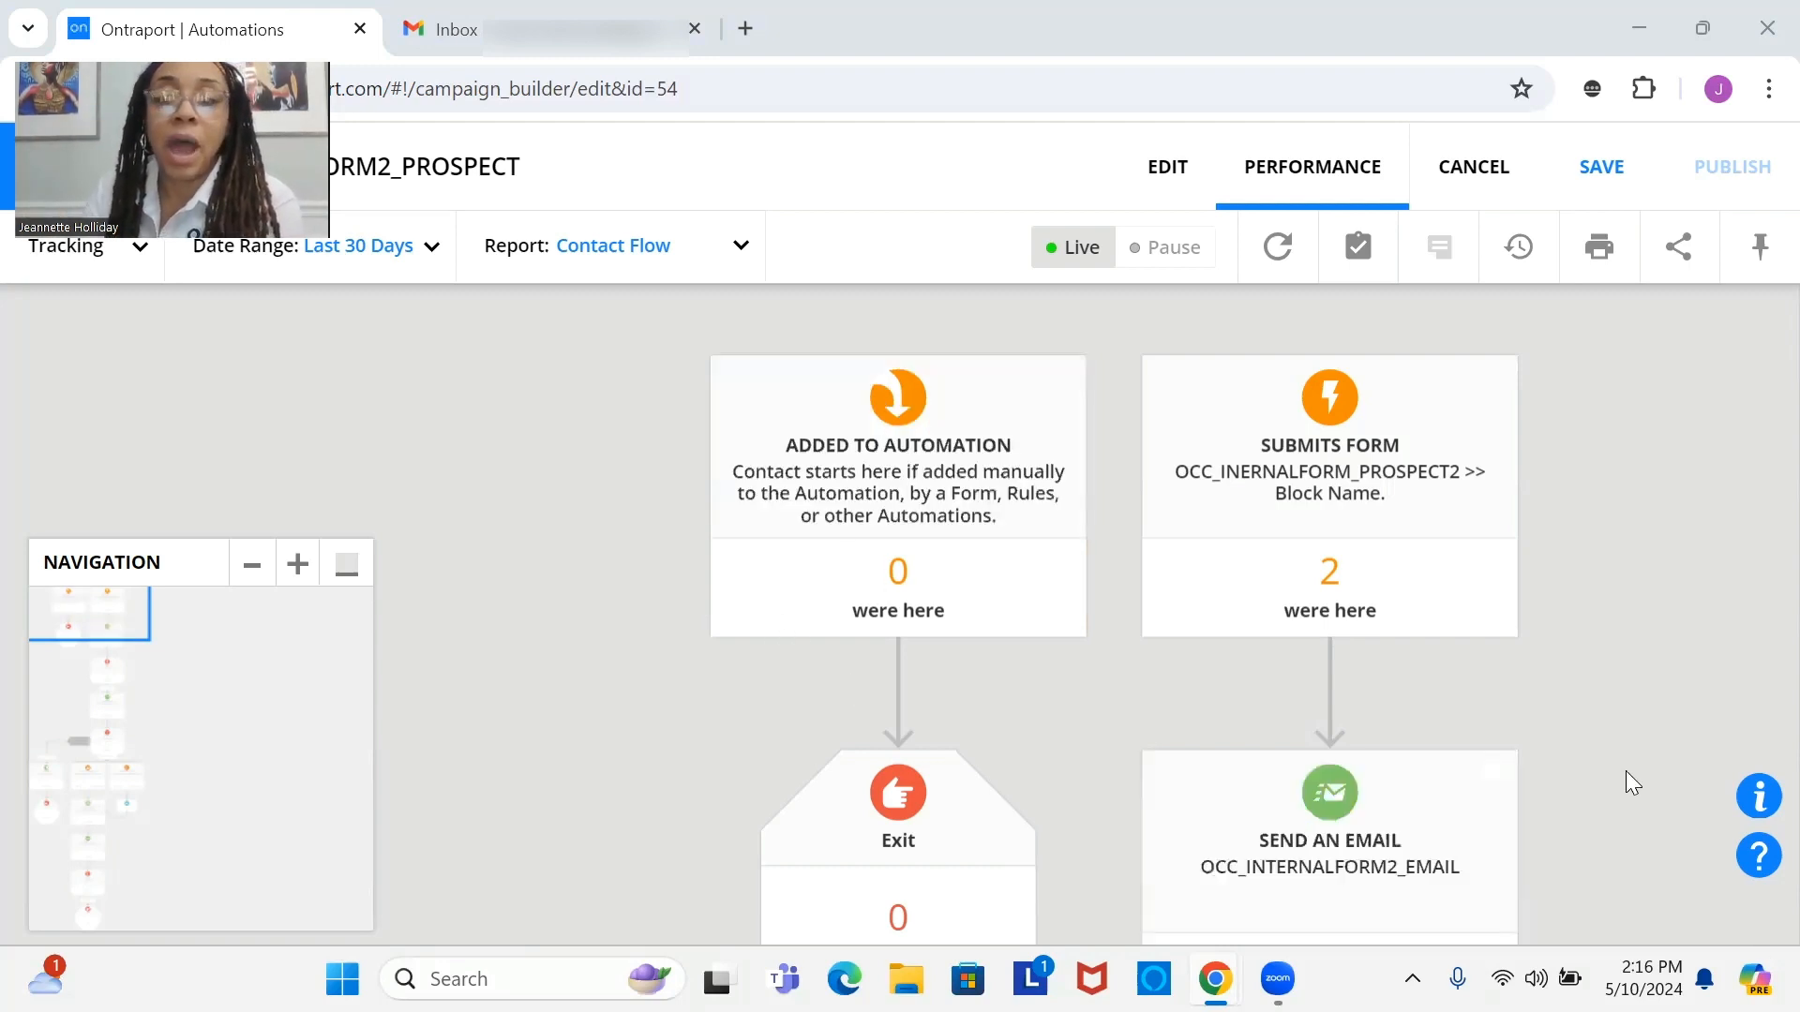
pyautogui.scroll(-10, 1580, 740)
pyautogui.scroll(-5, 1581, 746)
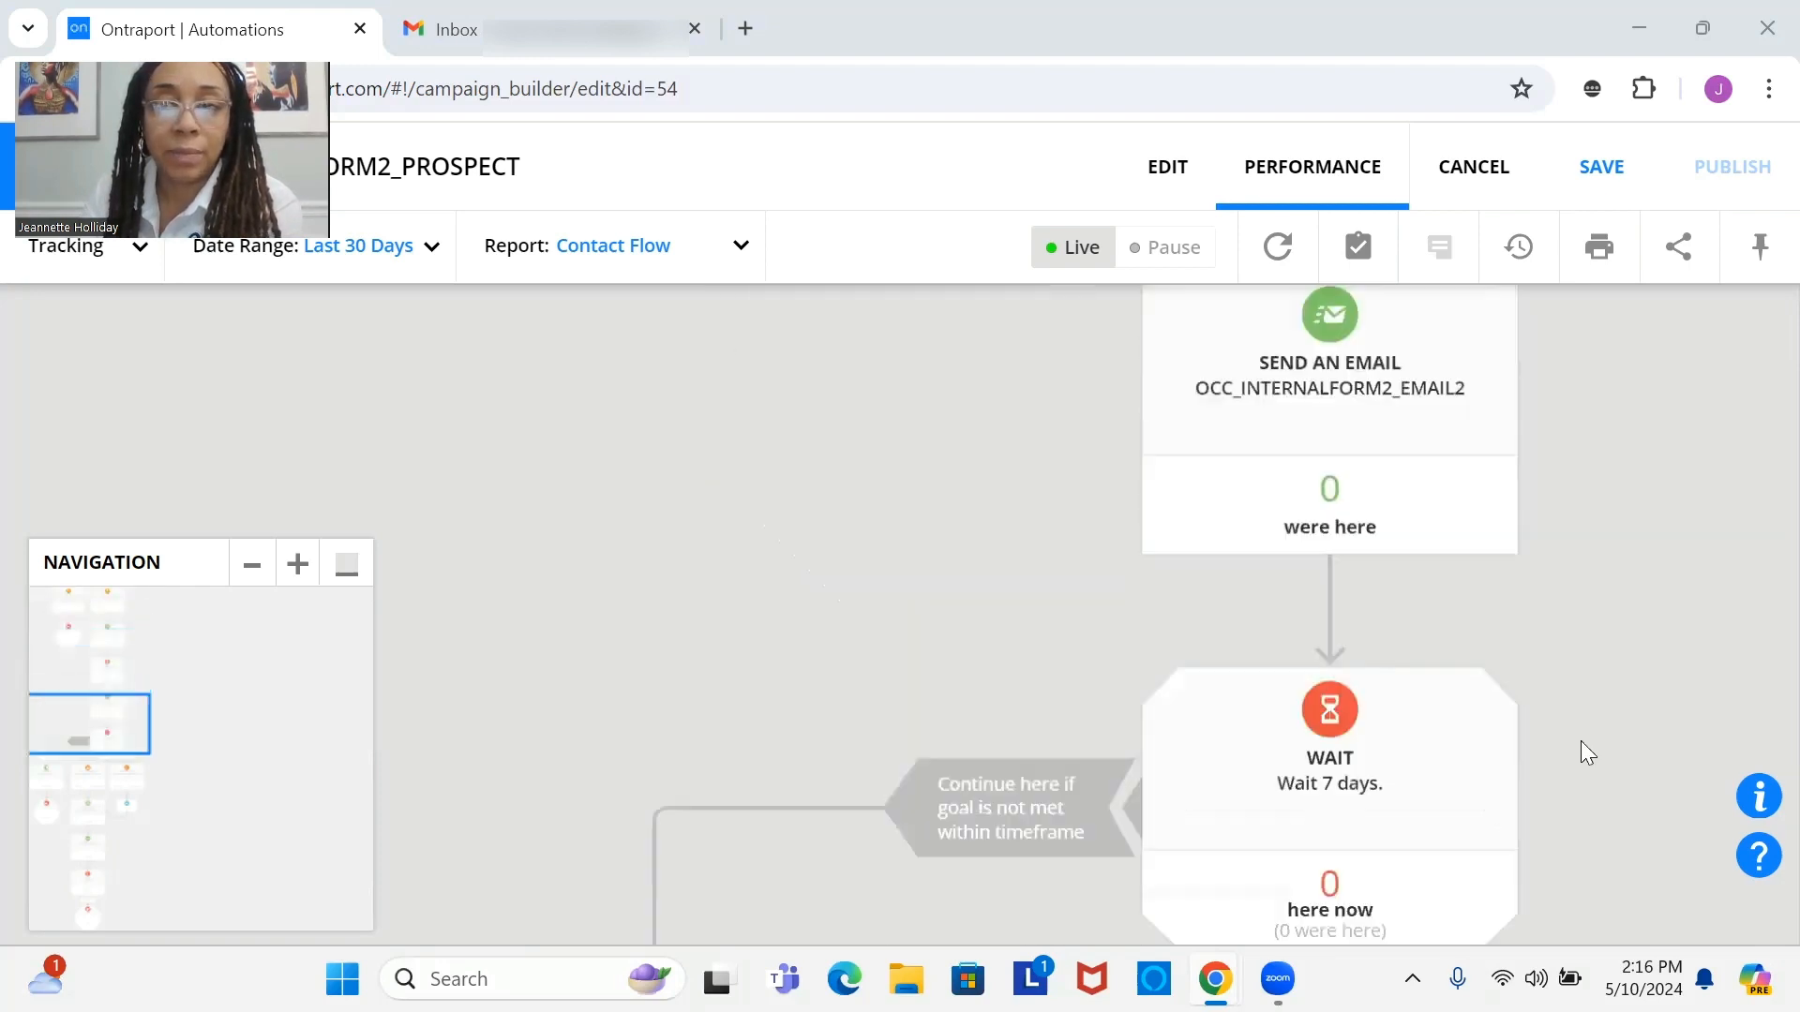
pyautogui.scroll(10, 1580, 740)
pyautogui.scroll(6, 1583, 736)
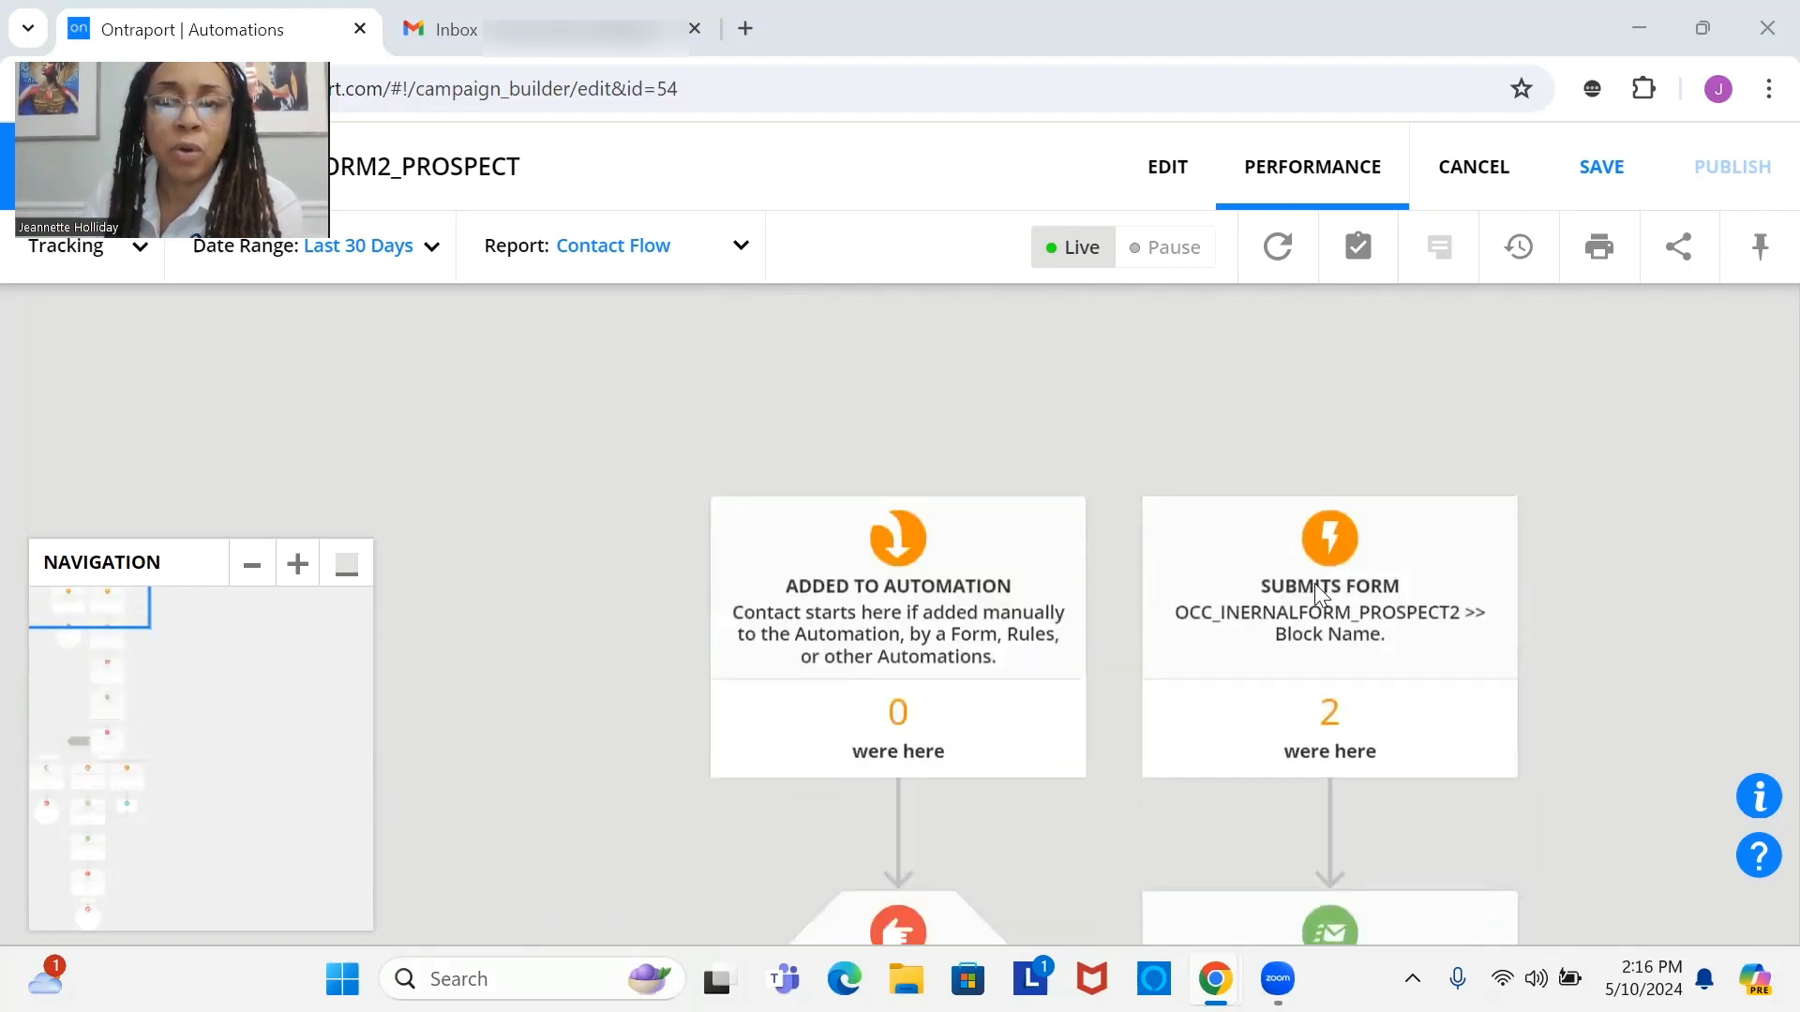
# Step: Collapse the navigation map and check the contact counts from the form submission trigger to the 3-day wait
pyautogui.click(347, 565)
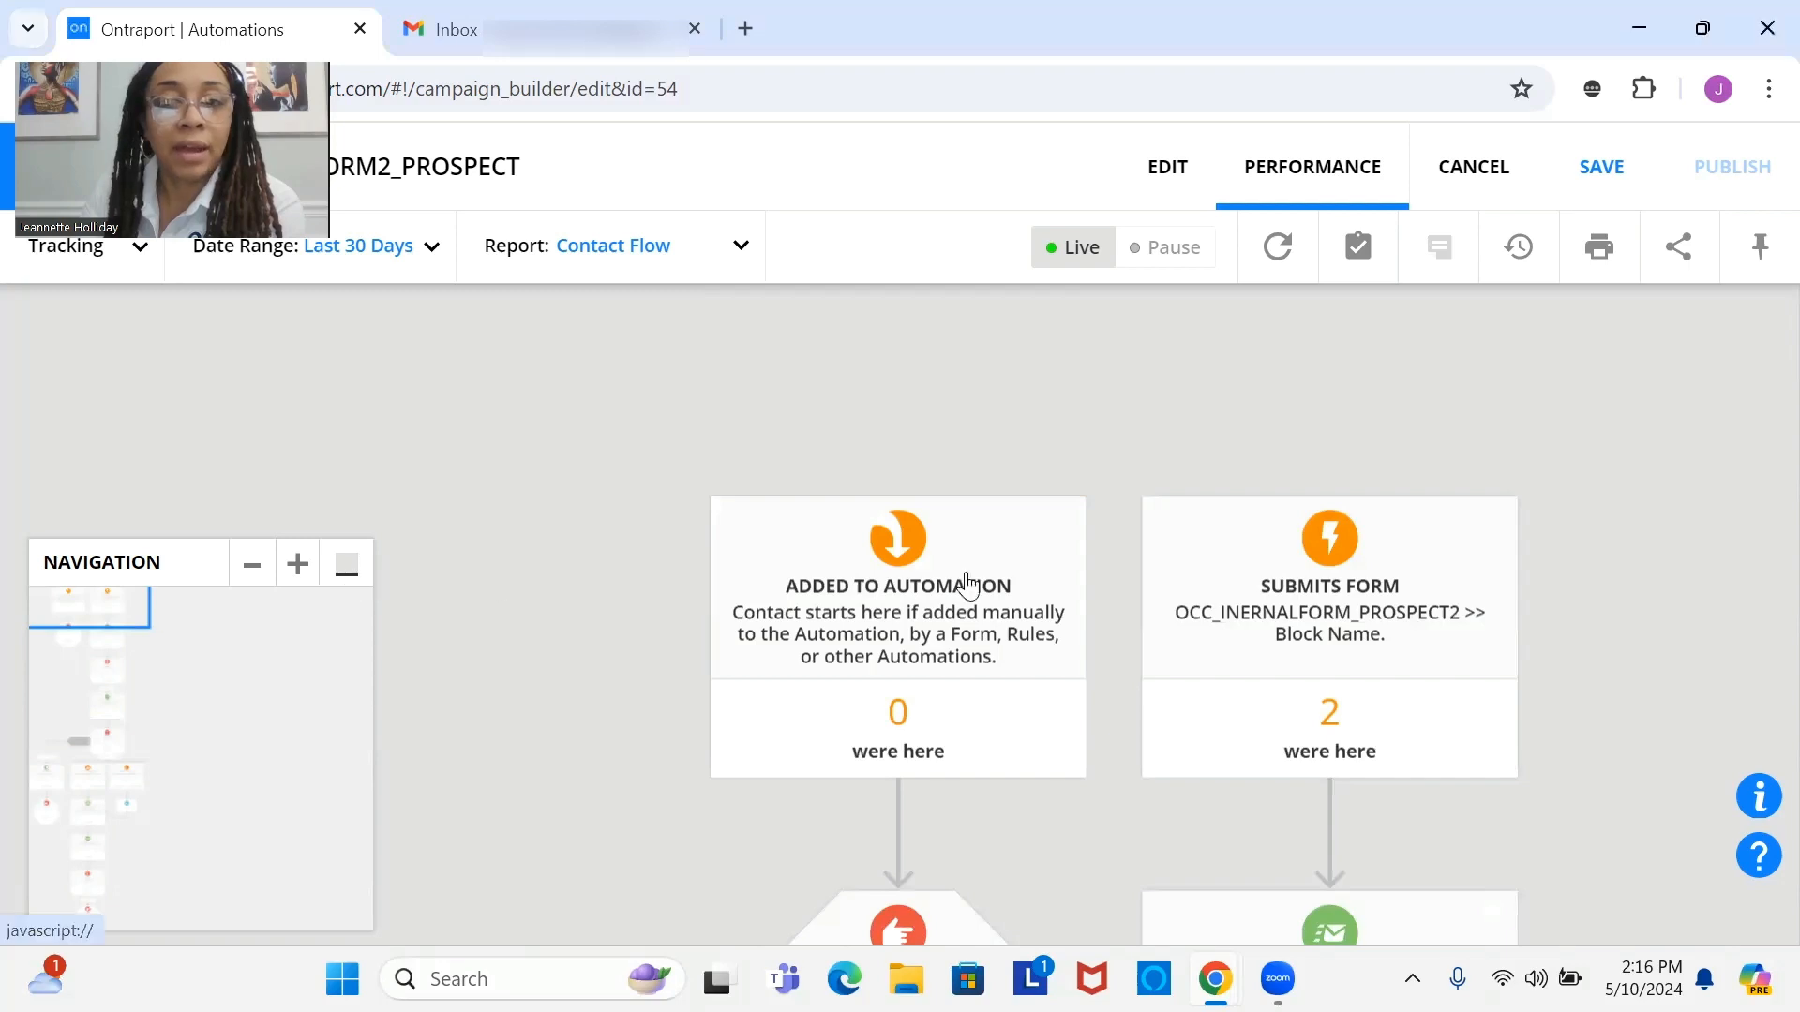
pyautogui.scroll(-1, 1322, 558)
pyautogui.moveTo(1322, 557); pyautogui.dragTo(1269, 402)
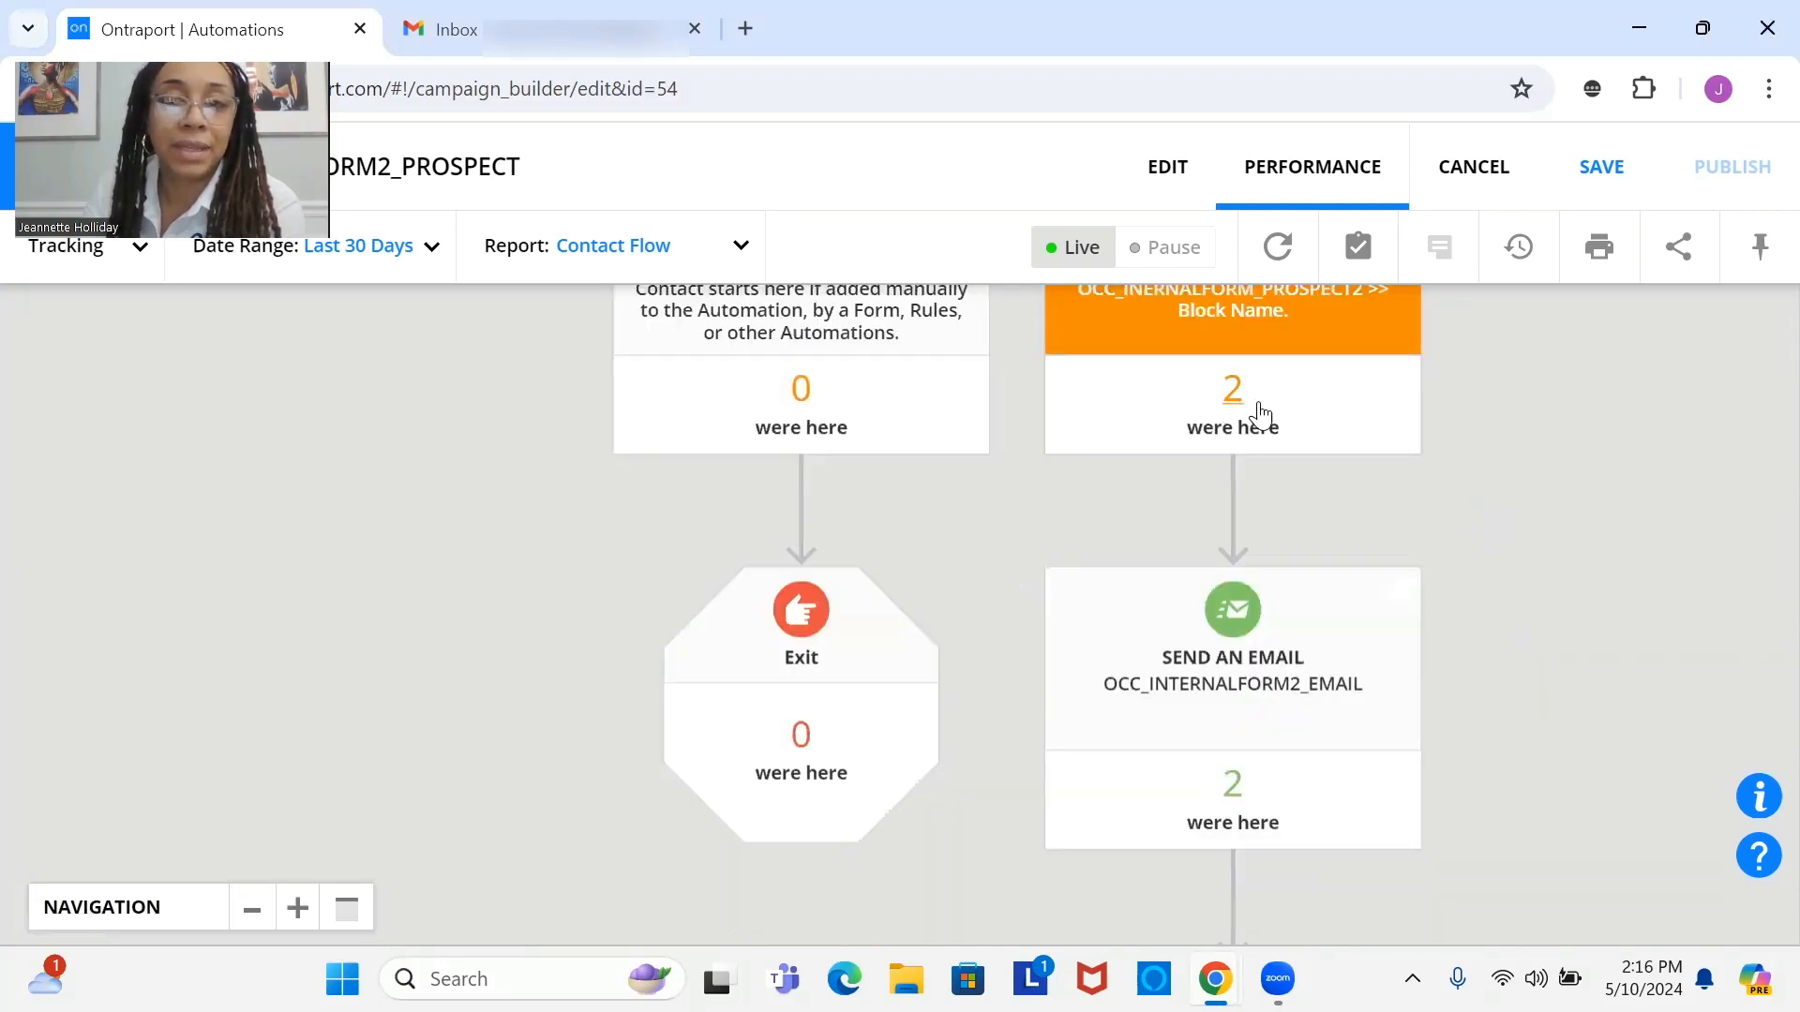
pyautogui.scroll(-5, 1295, 637)
pyautogui.scroll(-3, 1296, 698)
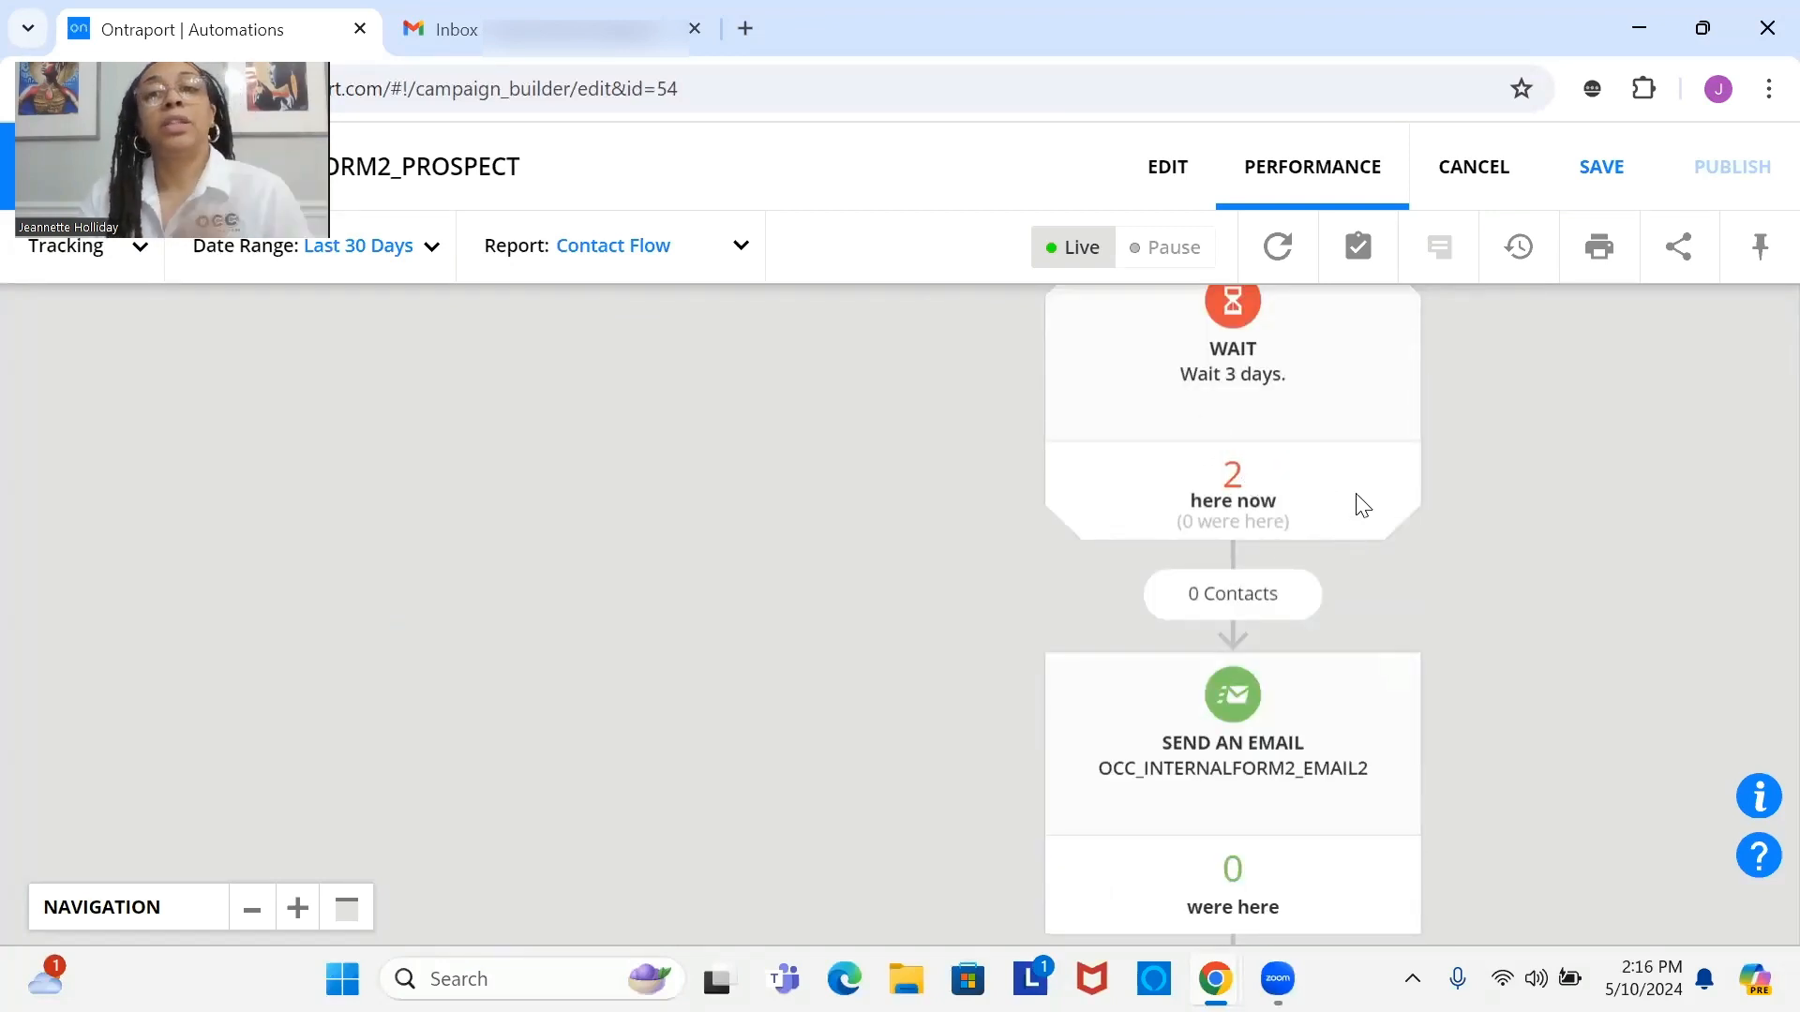
pyautogui.scroll(2, 1270, 453)
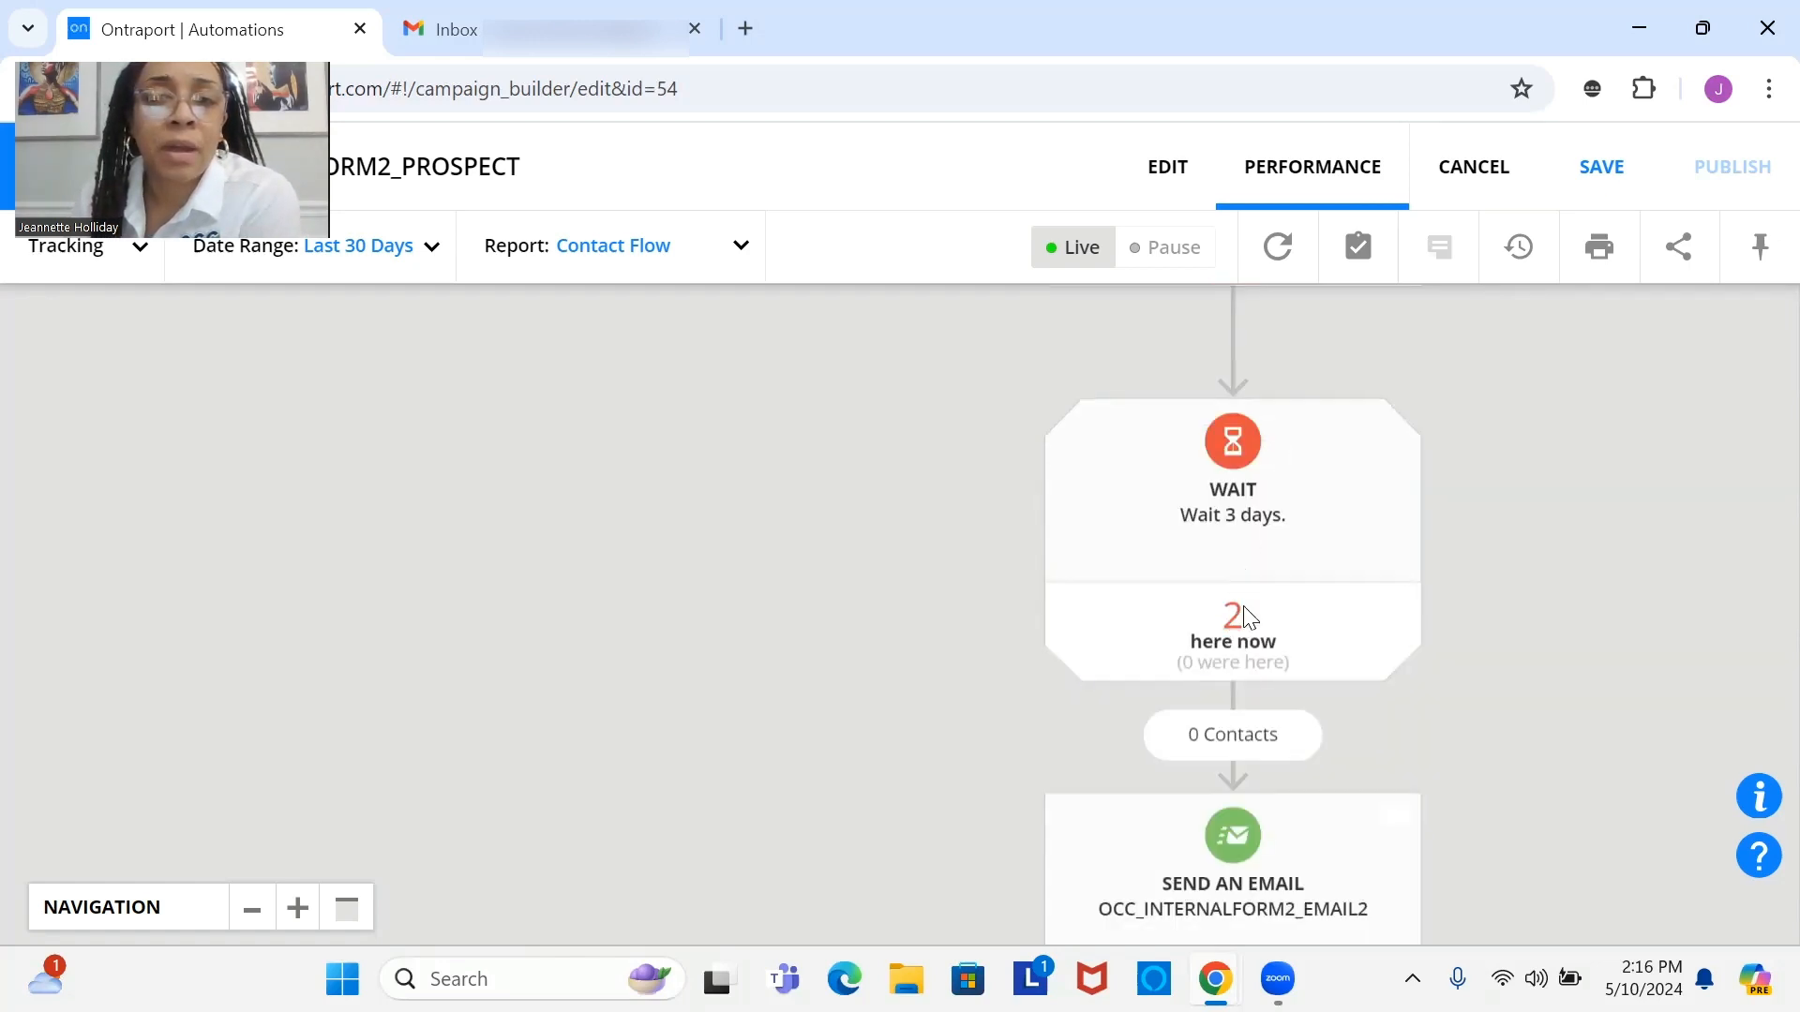
# Step: Refresh the performance data and check the contact counts from the 3-day wait to the email link-click goals
pyautogui.click(1297, 267)
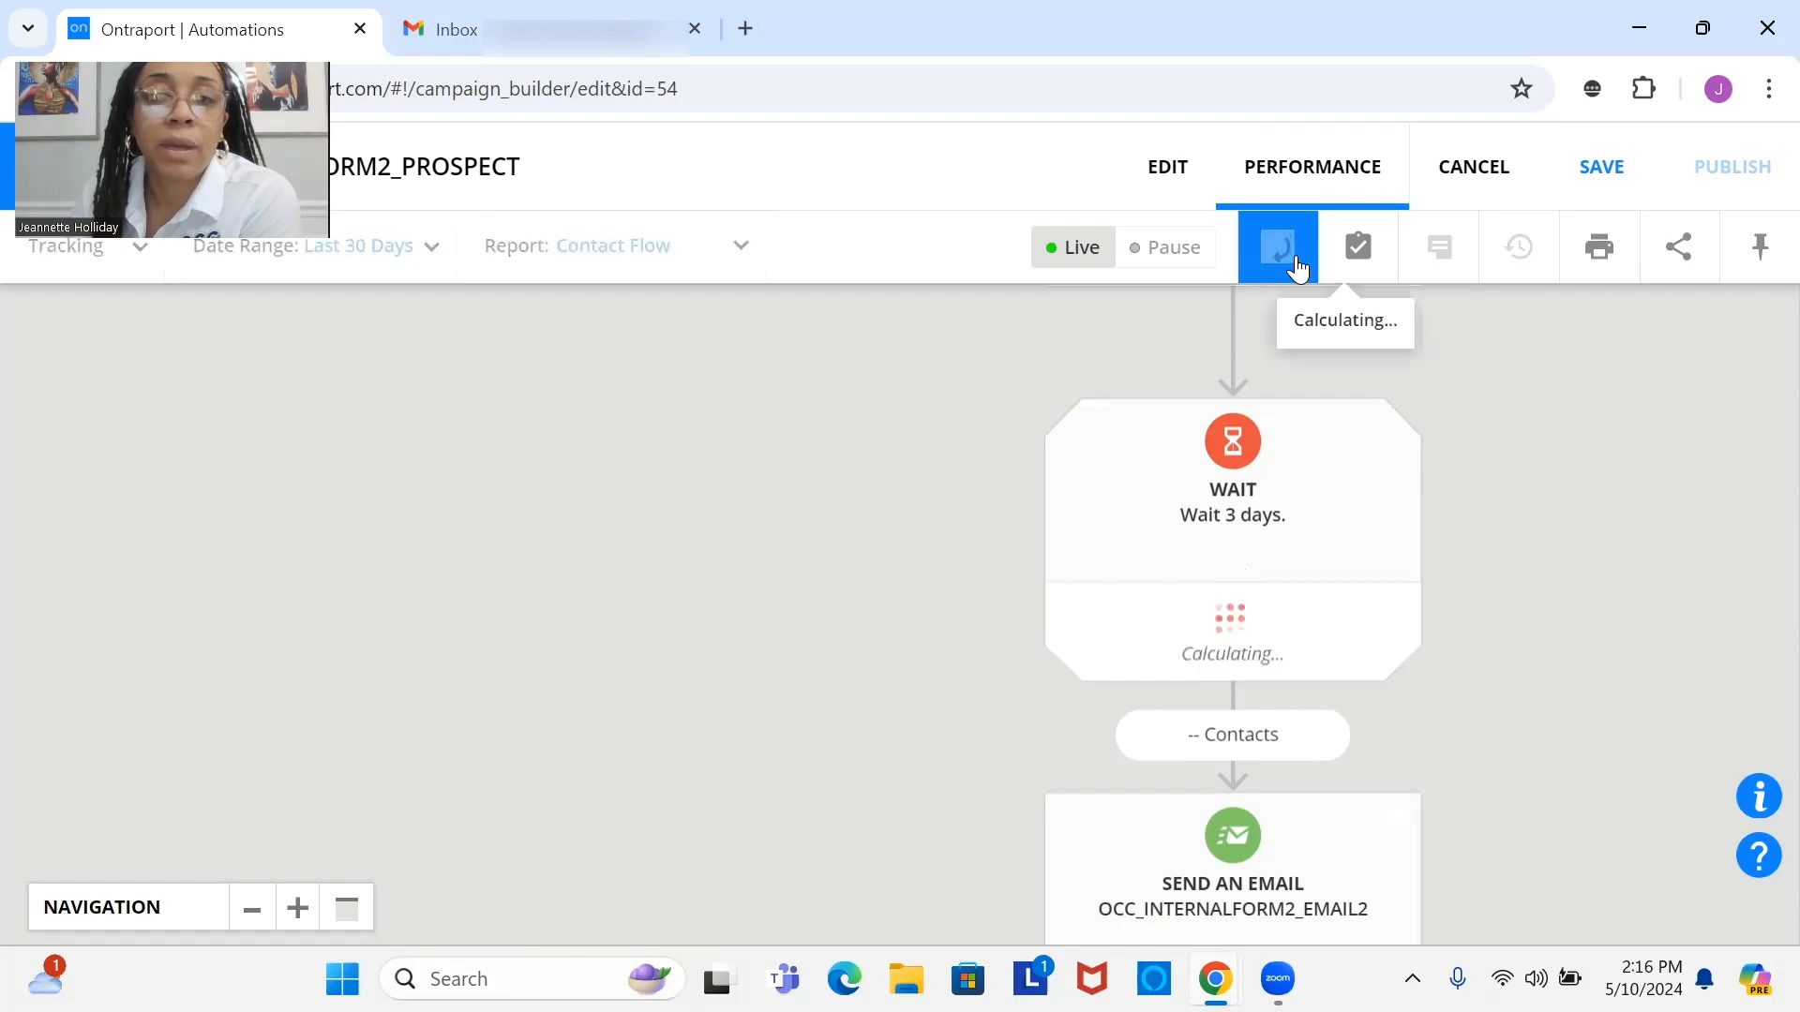
pyautogui.scroll(-5, 1282, 562)
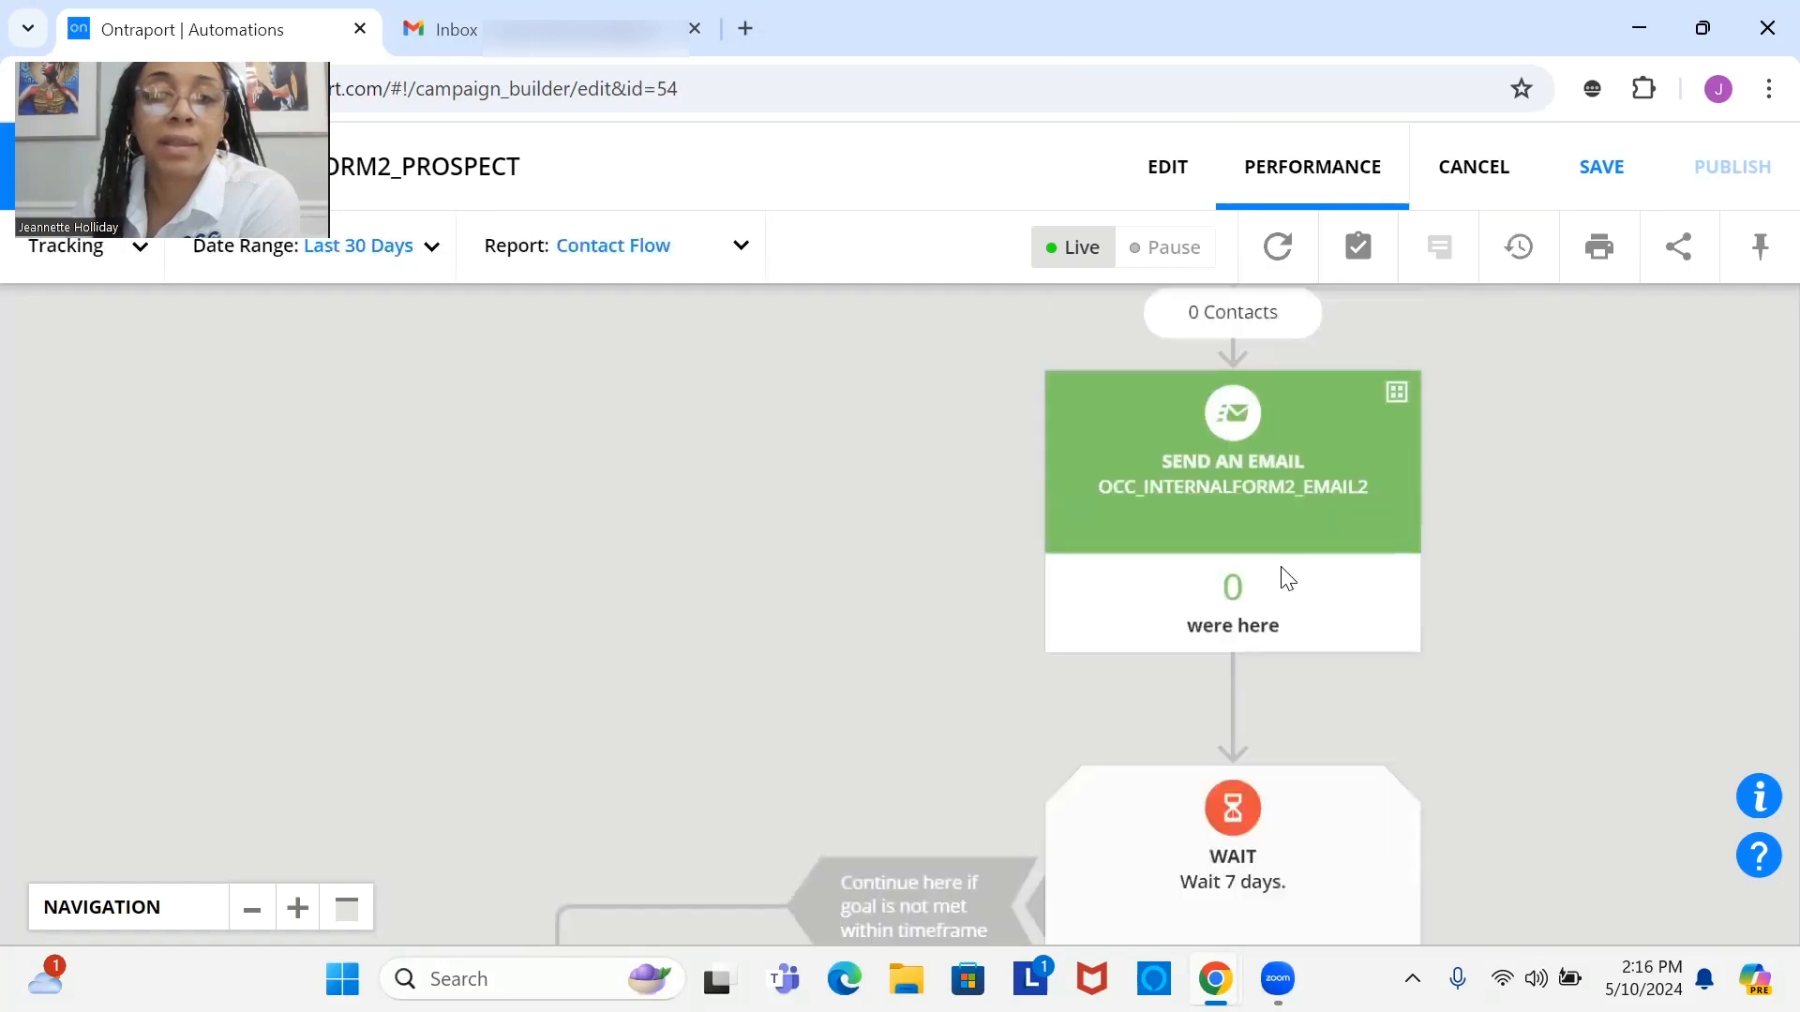
pyautogui.scroll(-5, 1287, 578)
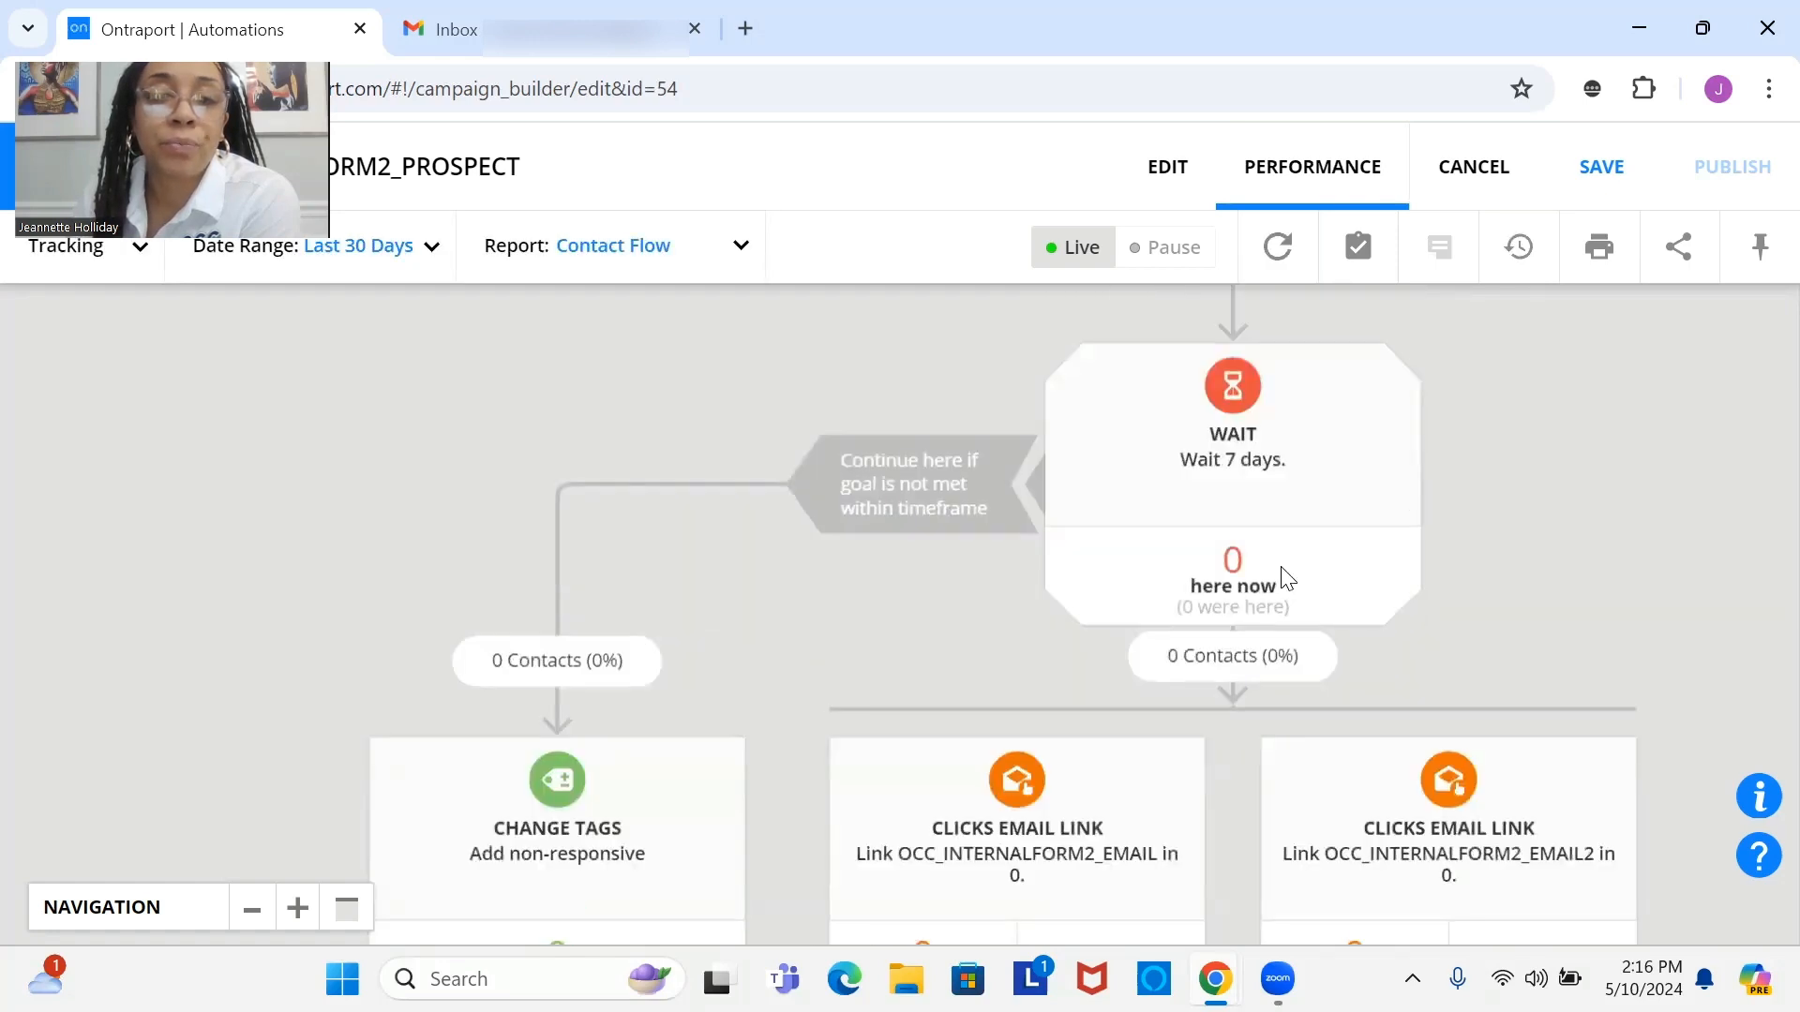
pyautogui.scroll(-3, 1286, 575)
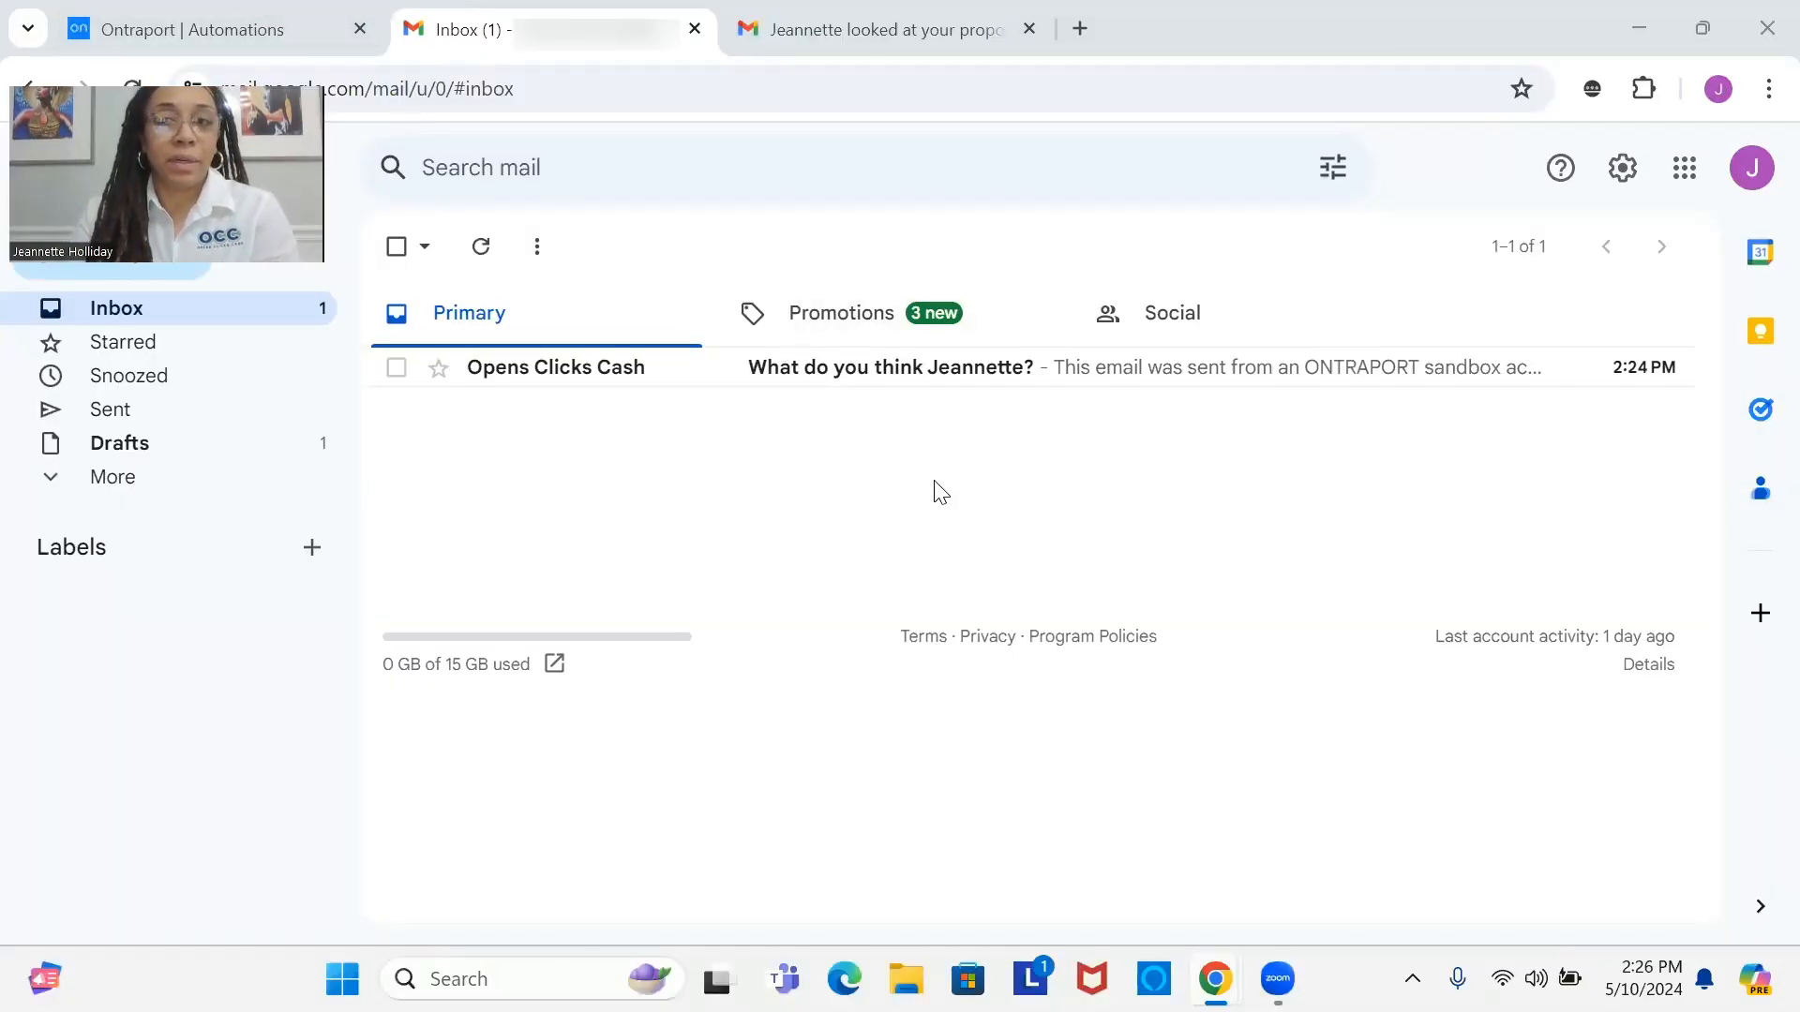
# Step: Read the received "What do you think" email and the team's proposal-viewed notification, checking the notification for repeated text
pyautogui.click(749, 379)
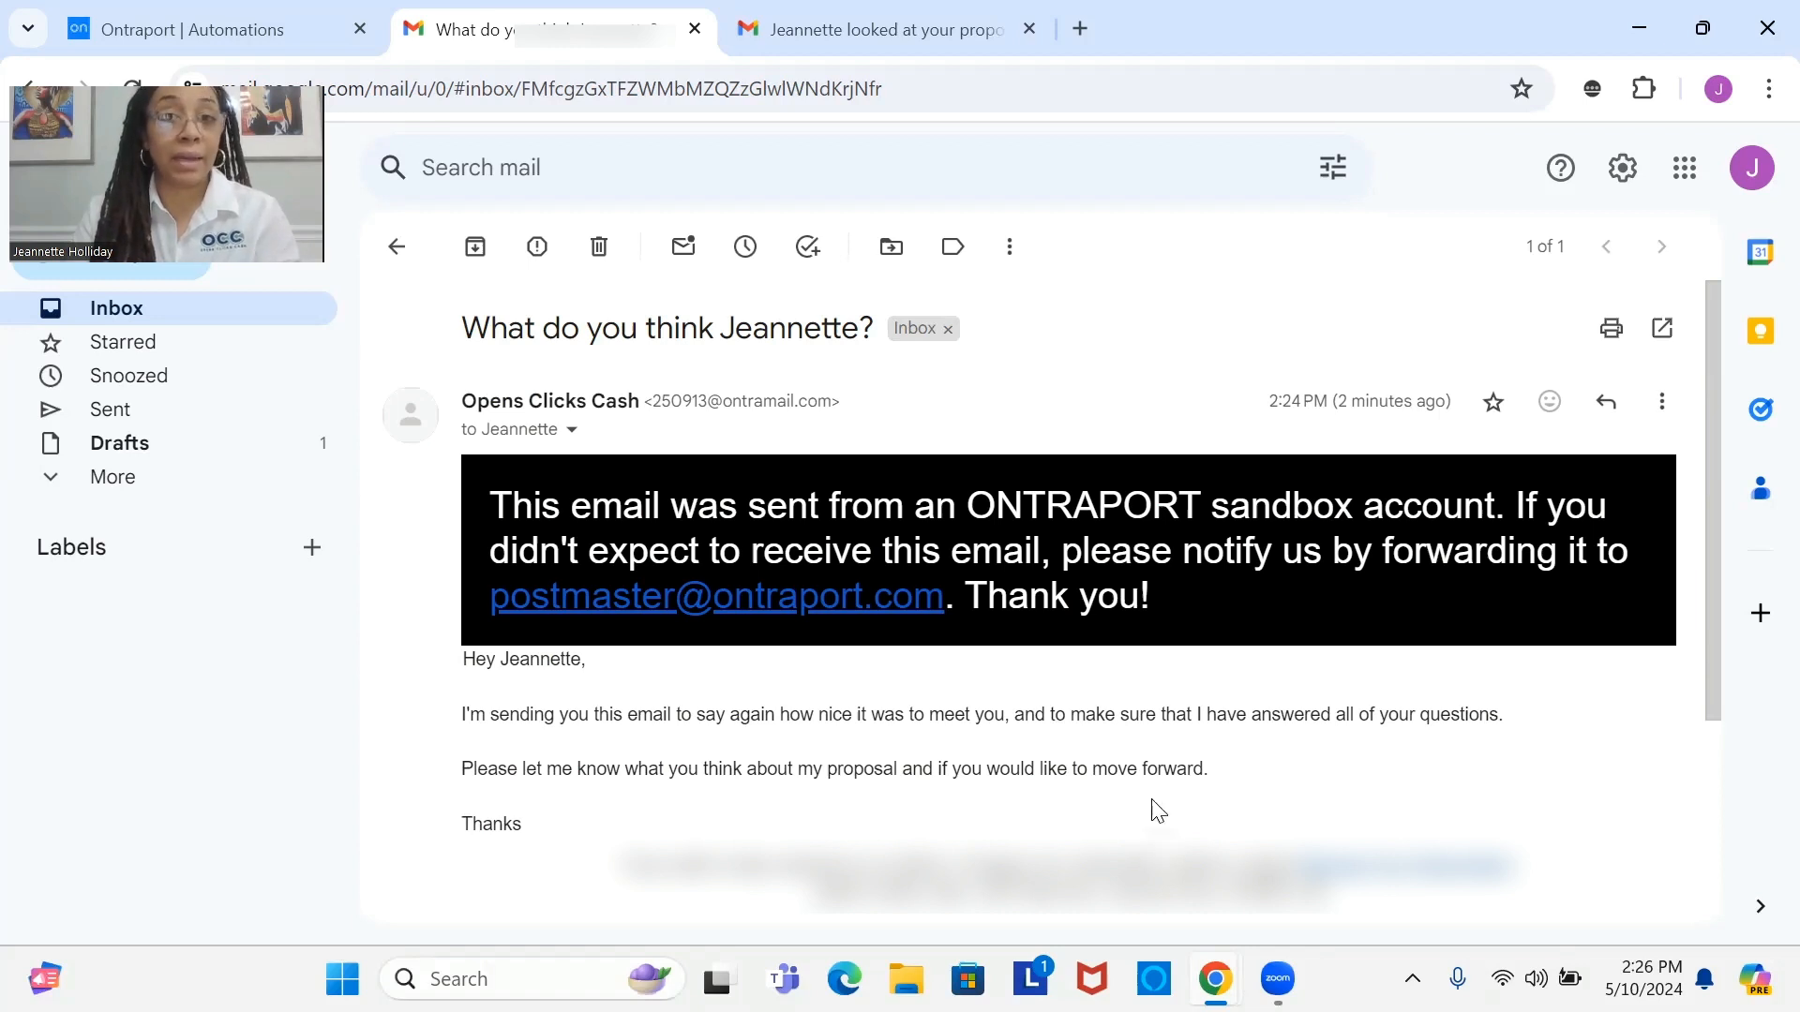
pyautogui.click(798, 29)
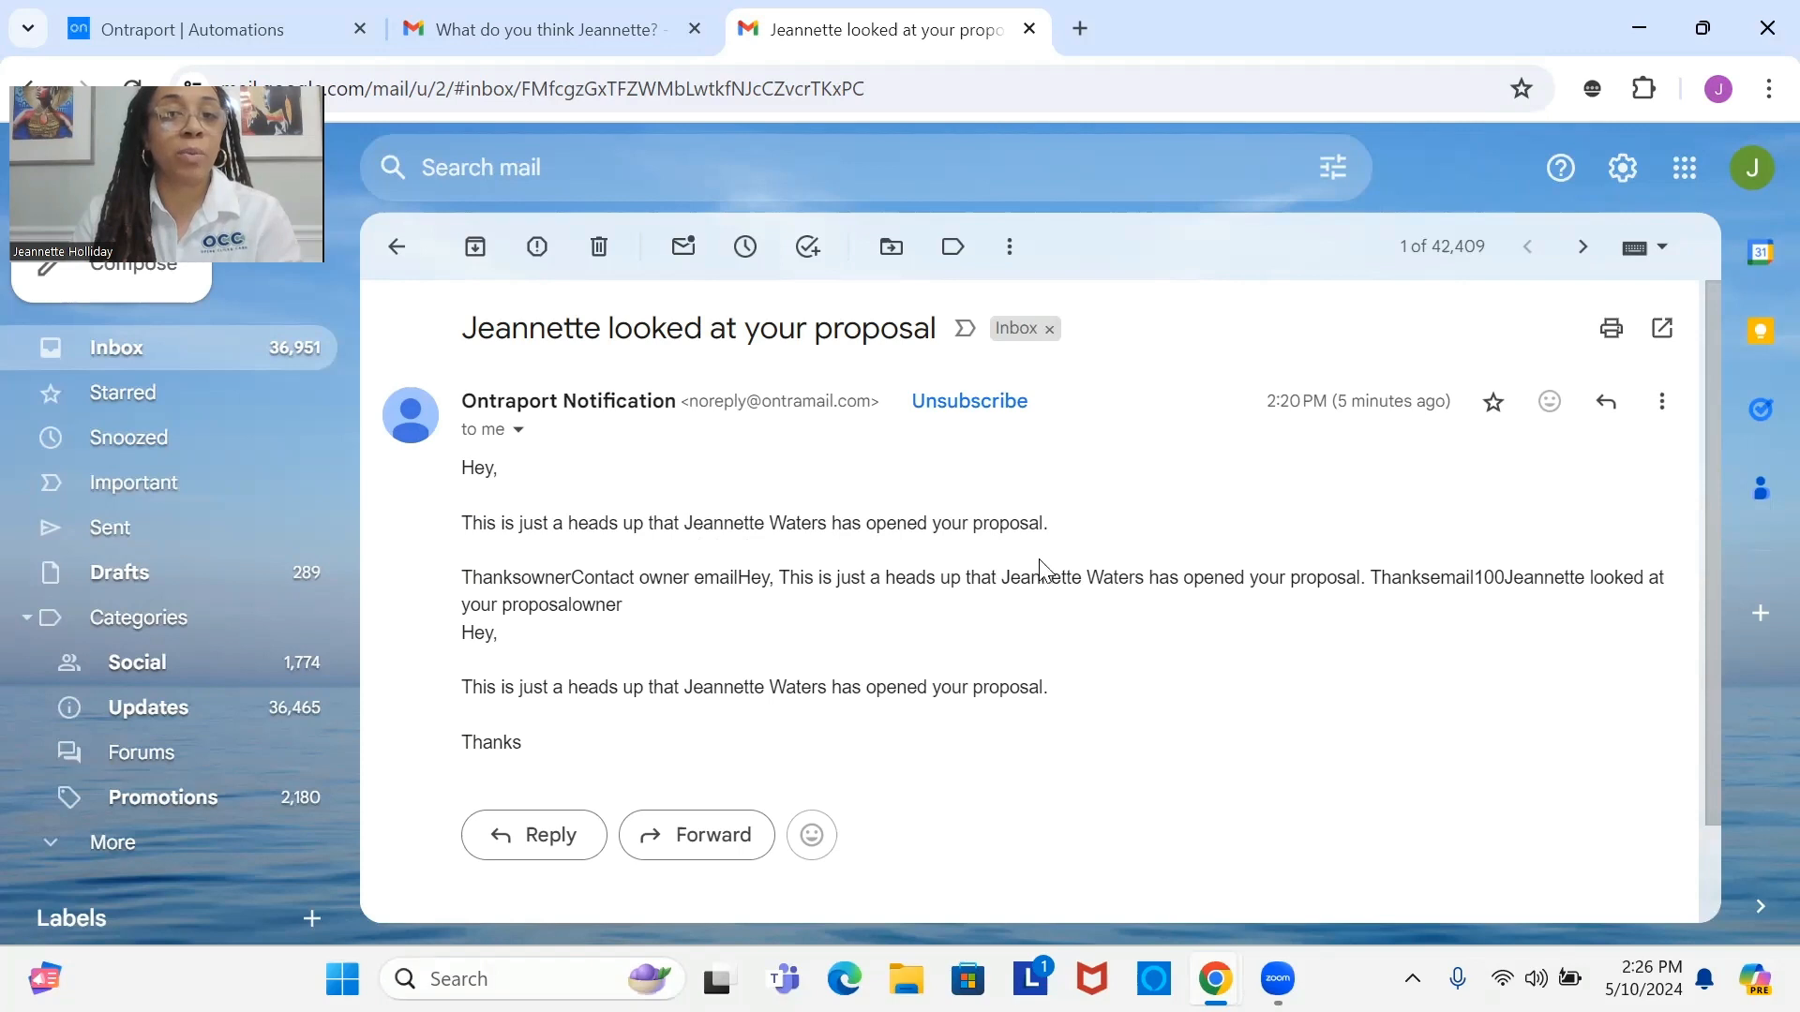
pyautogui.tripleClick(1021, 647)
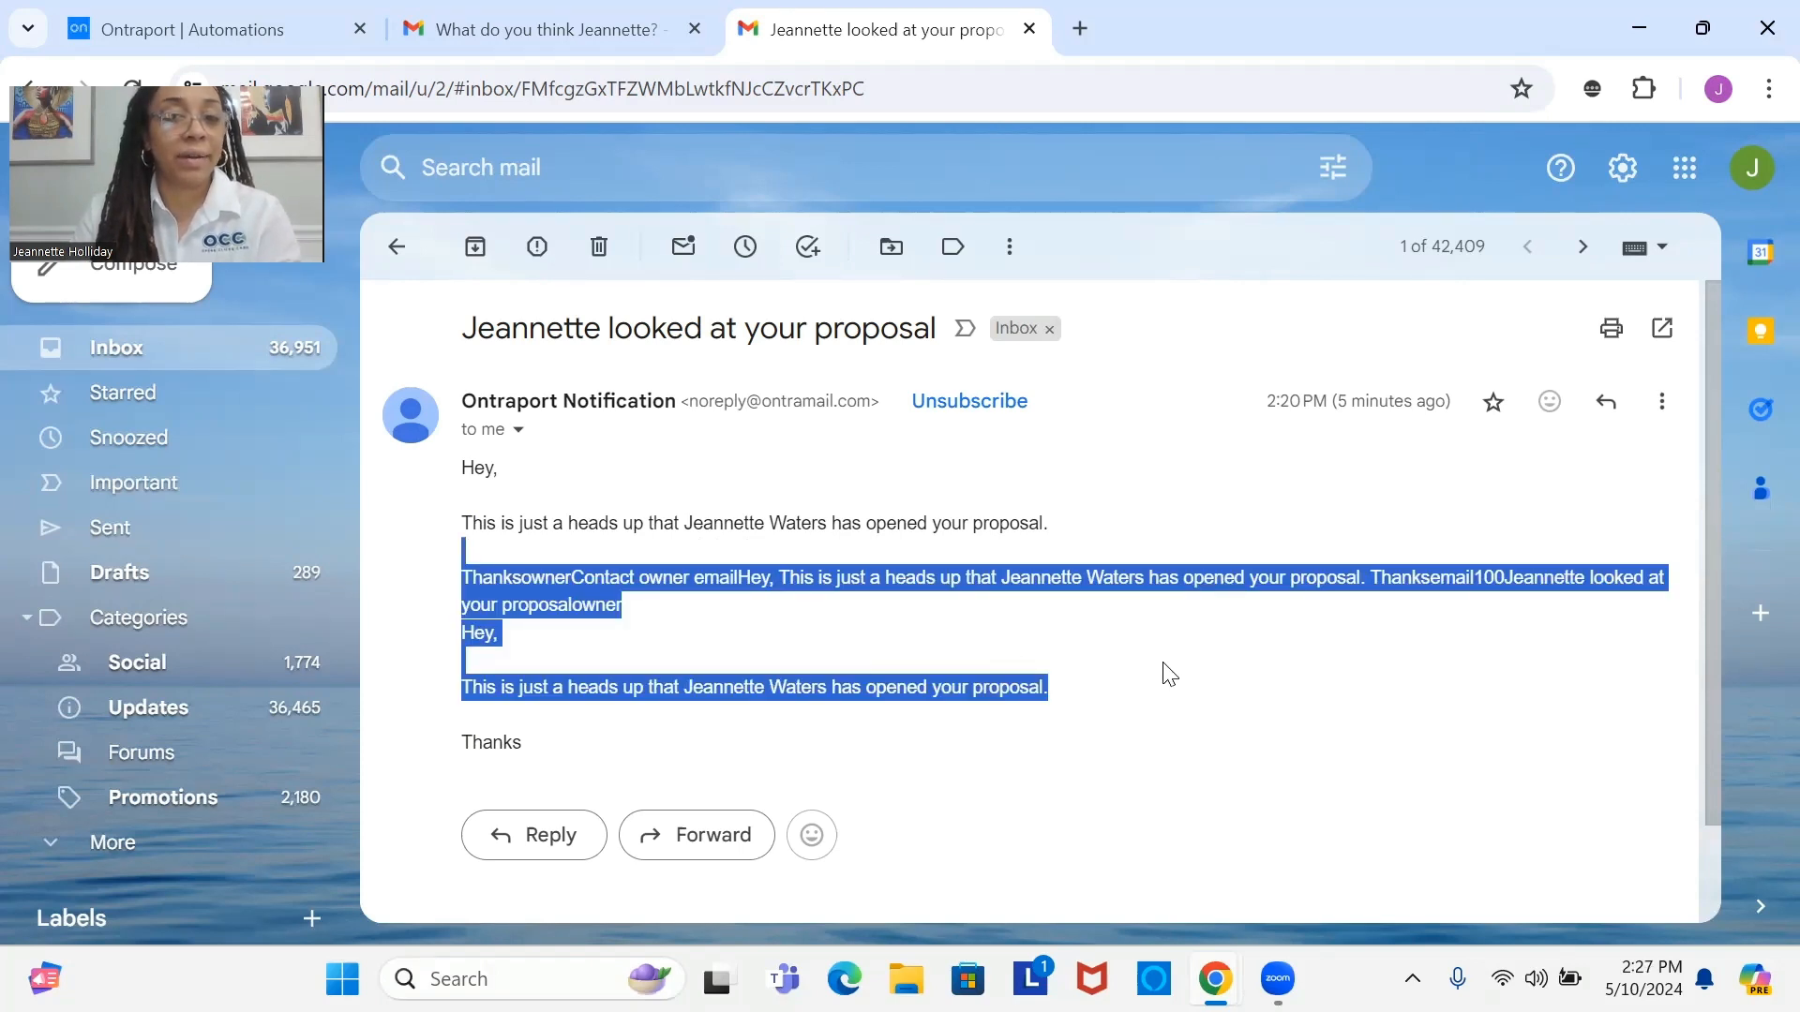
pyautogui.click(718, 569)
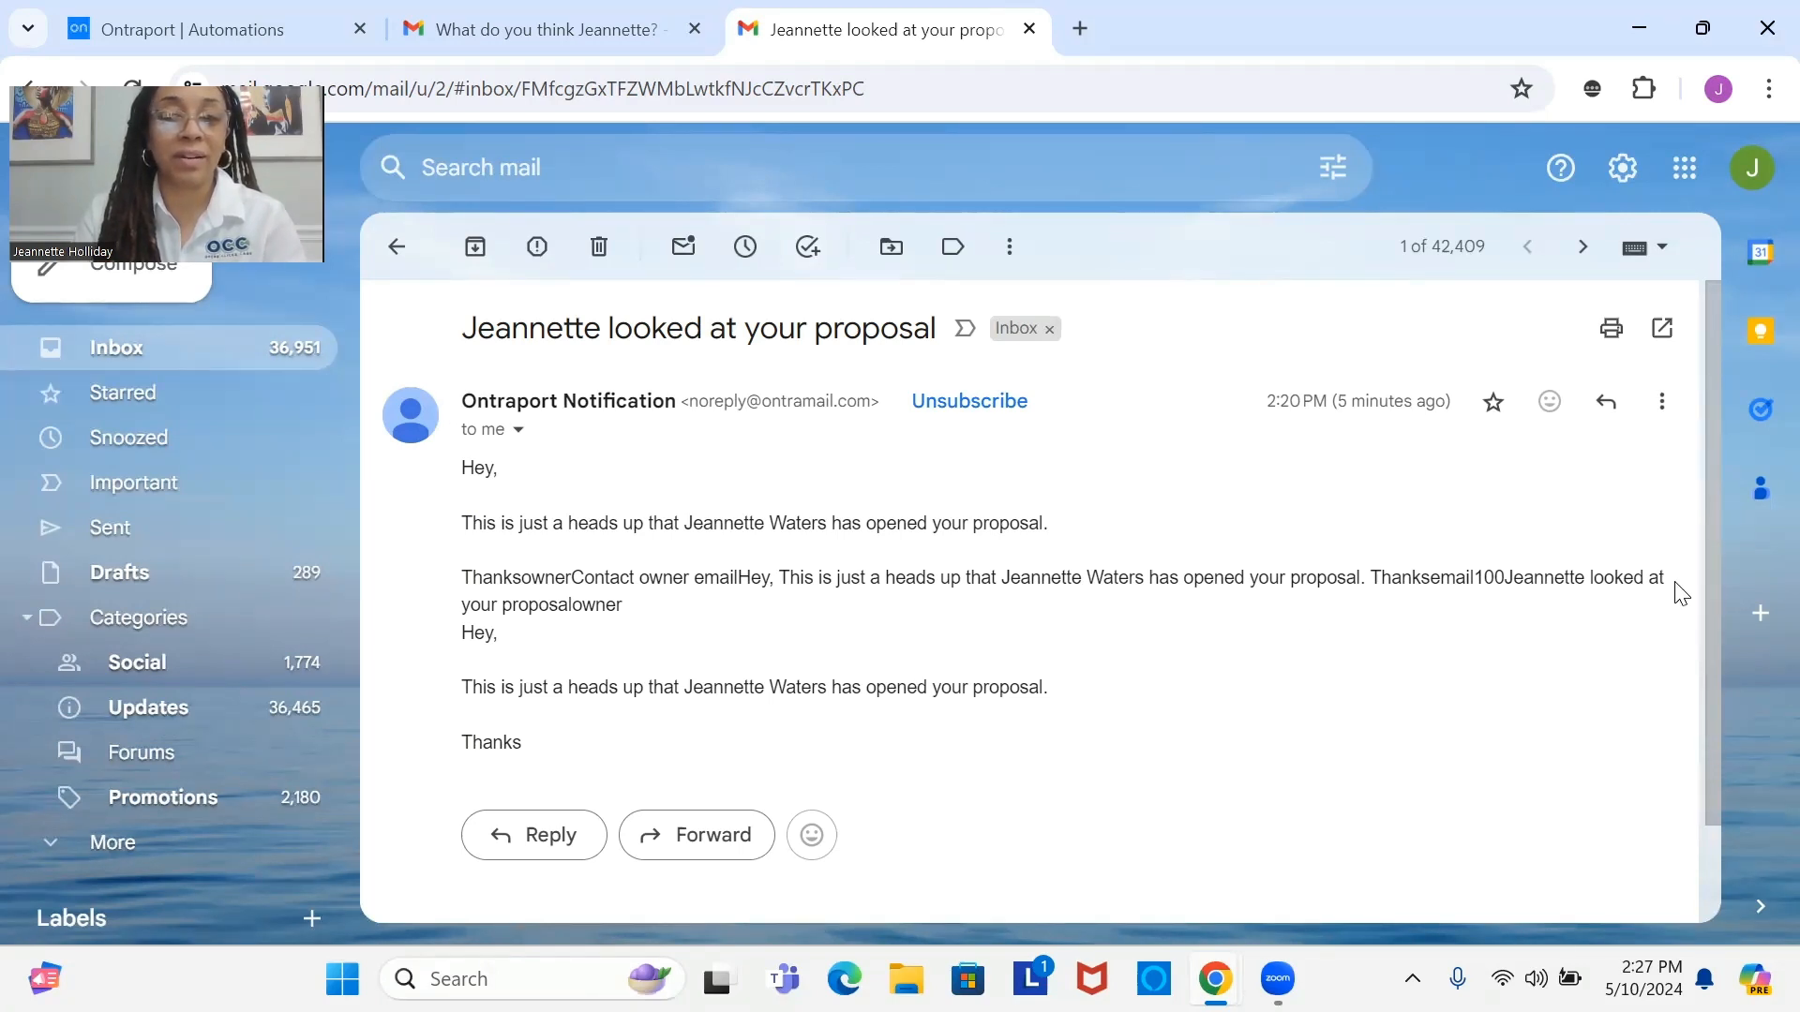
# Step: Return to the automation and check the contact counts at OCC_INTERNALFORM2_EMAIL4, the 30-day wait and the final exit
pyautogui.click(210, 10)
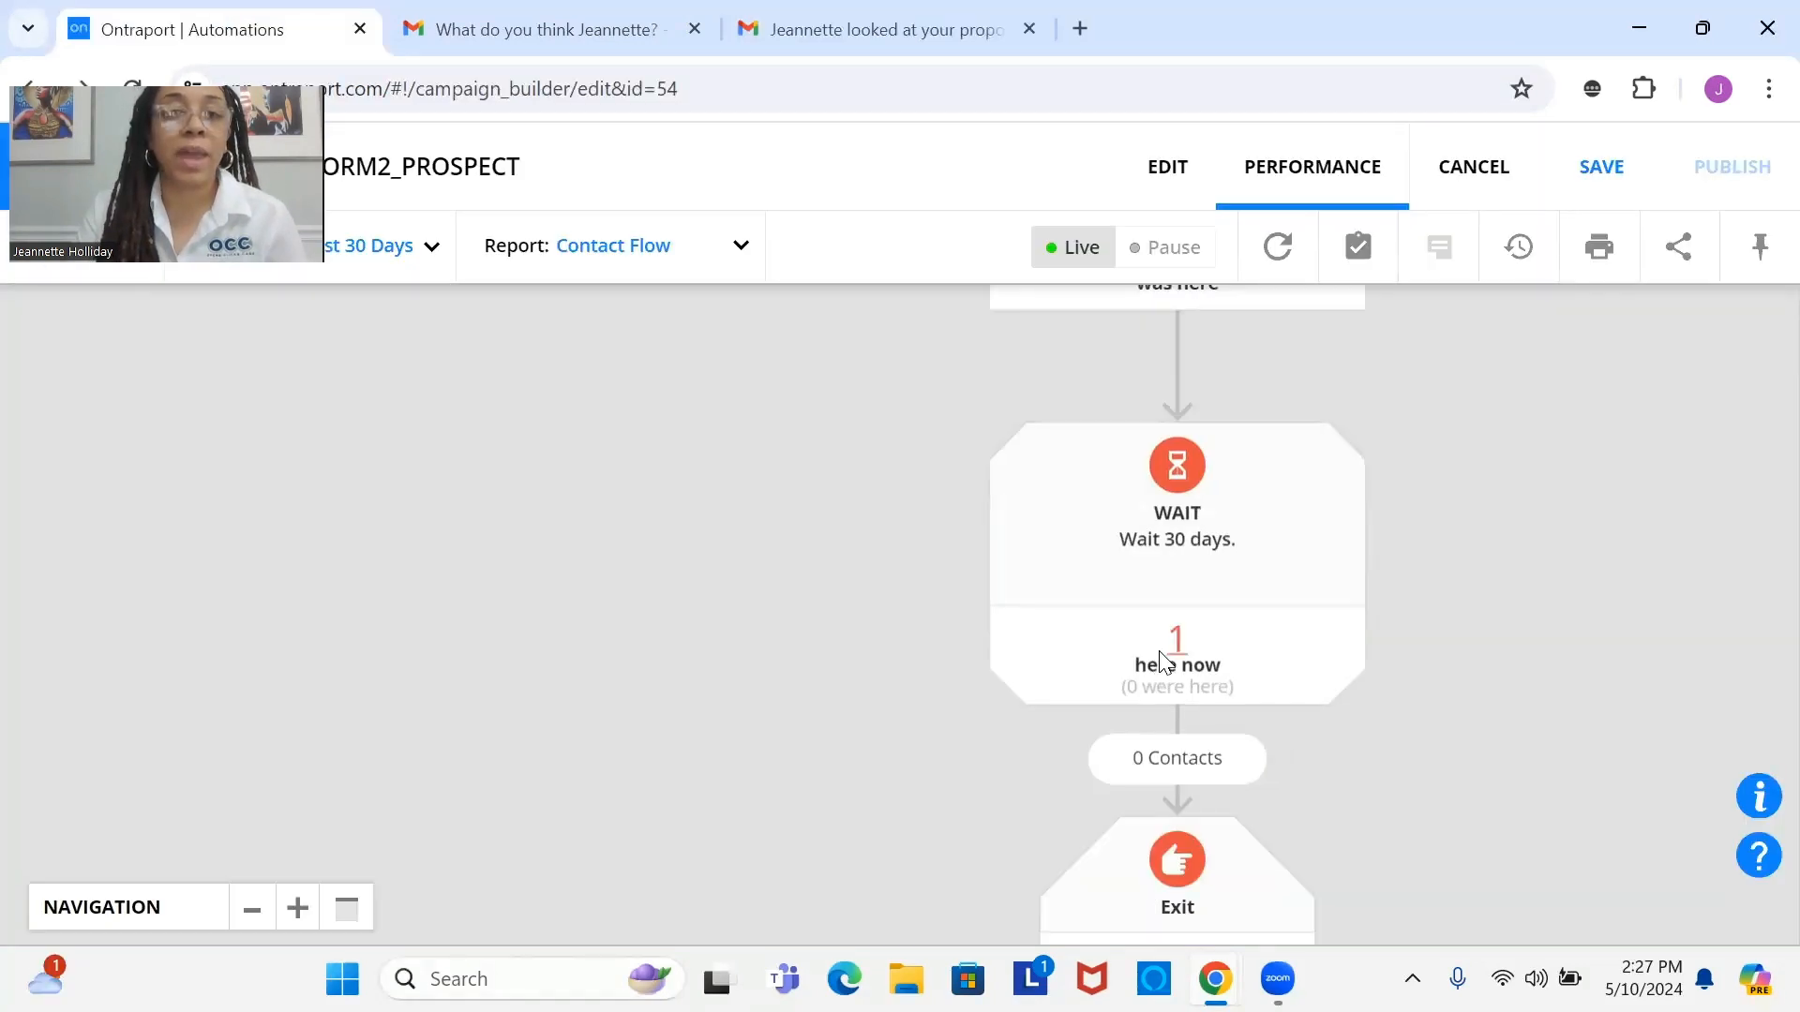
pyautogui.scroll(-2, 1185, 600)
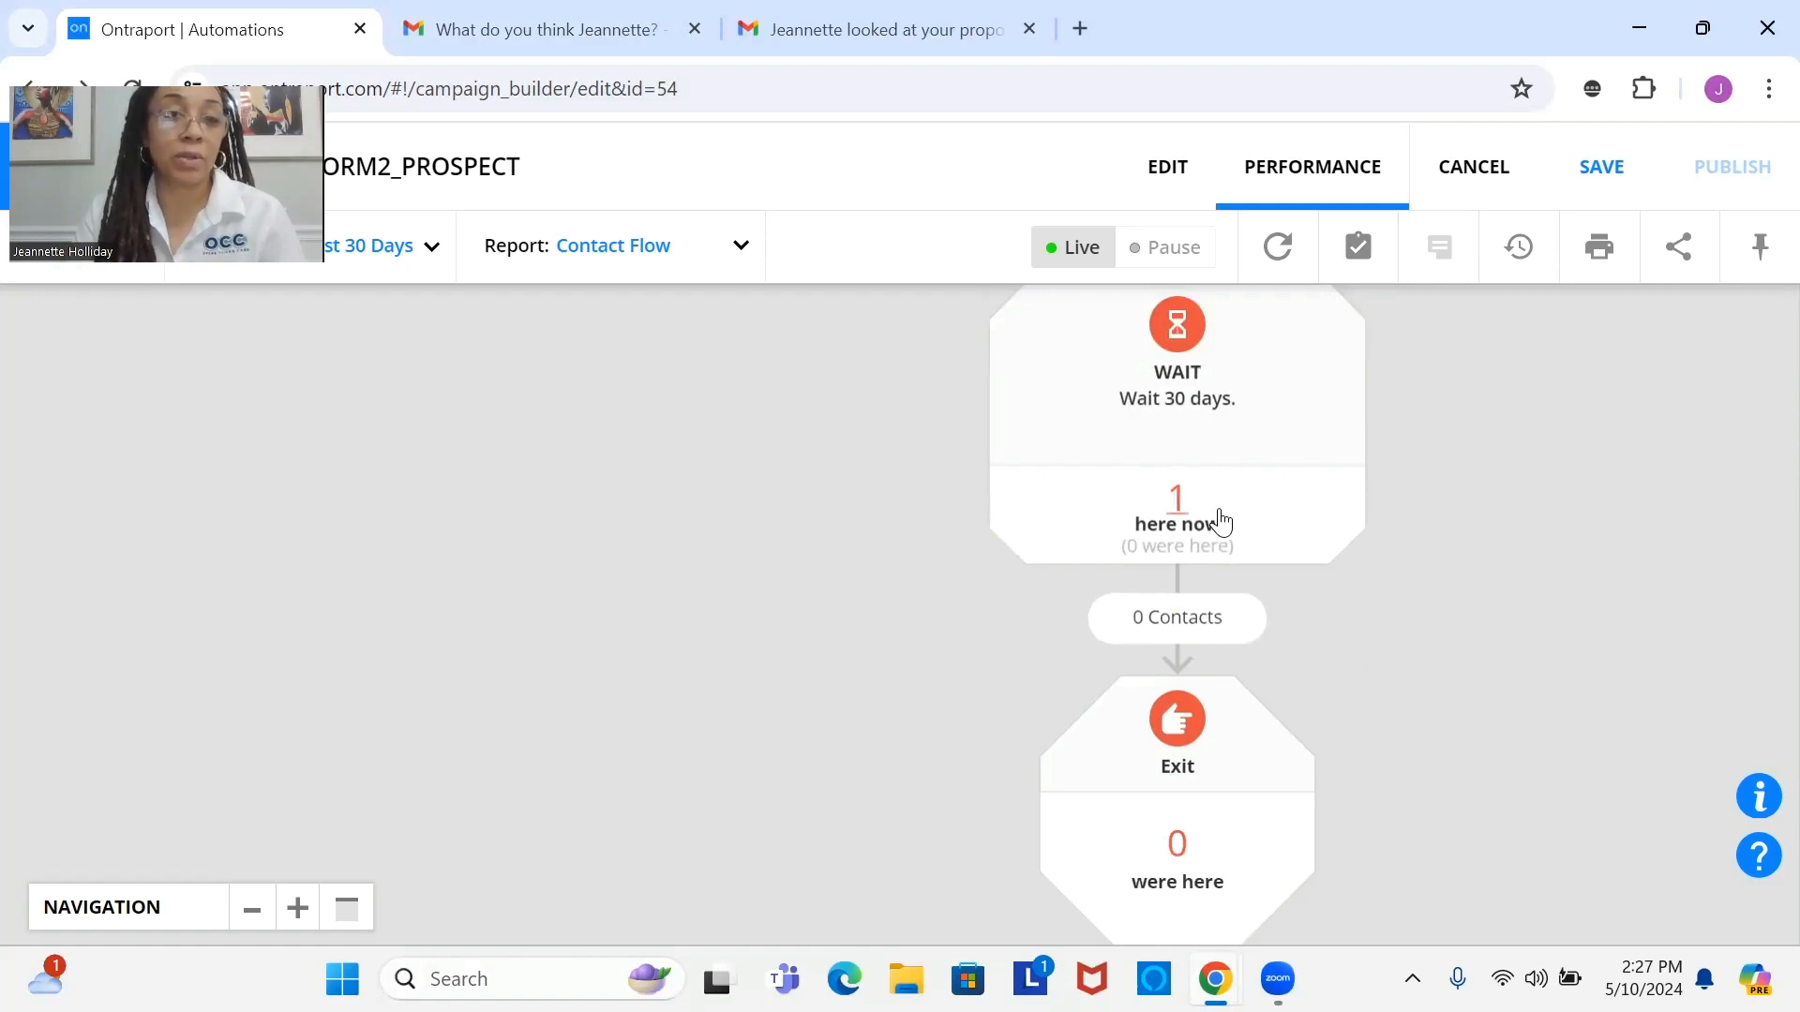
pyautogui.scroll(2, 1181, 530)
pyautogui.scroll(2, 1193, 516)
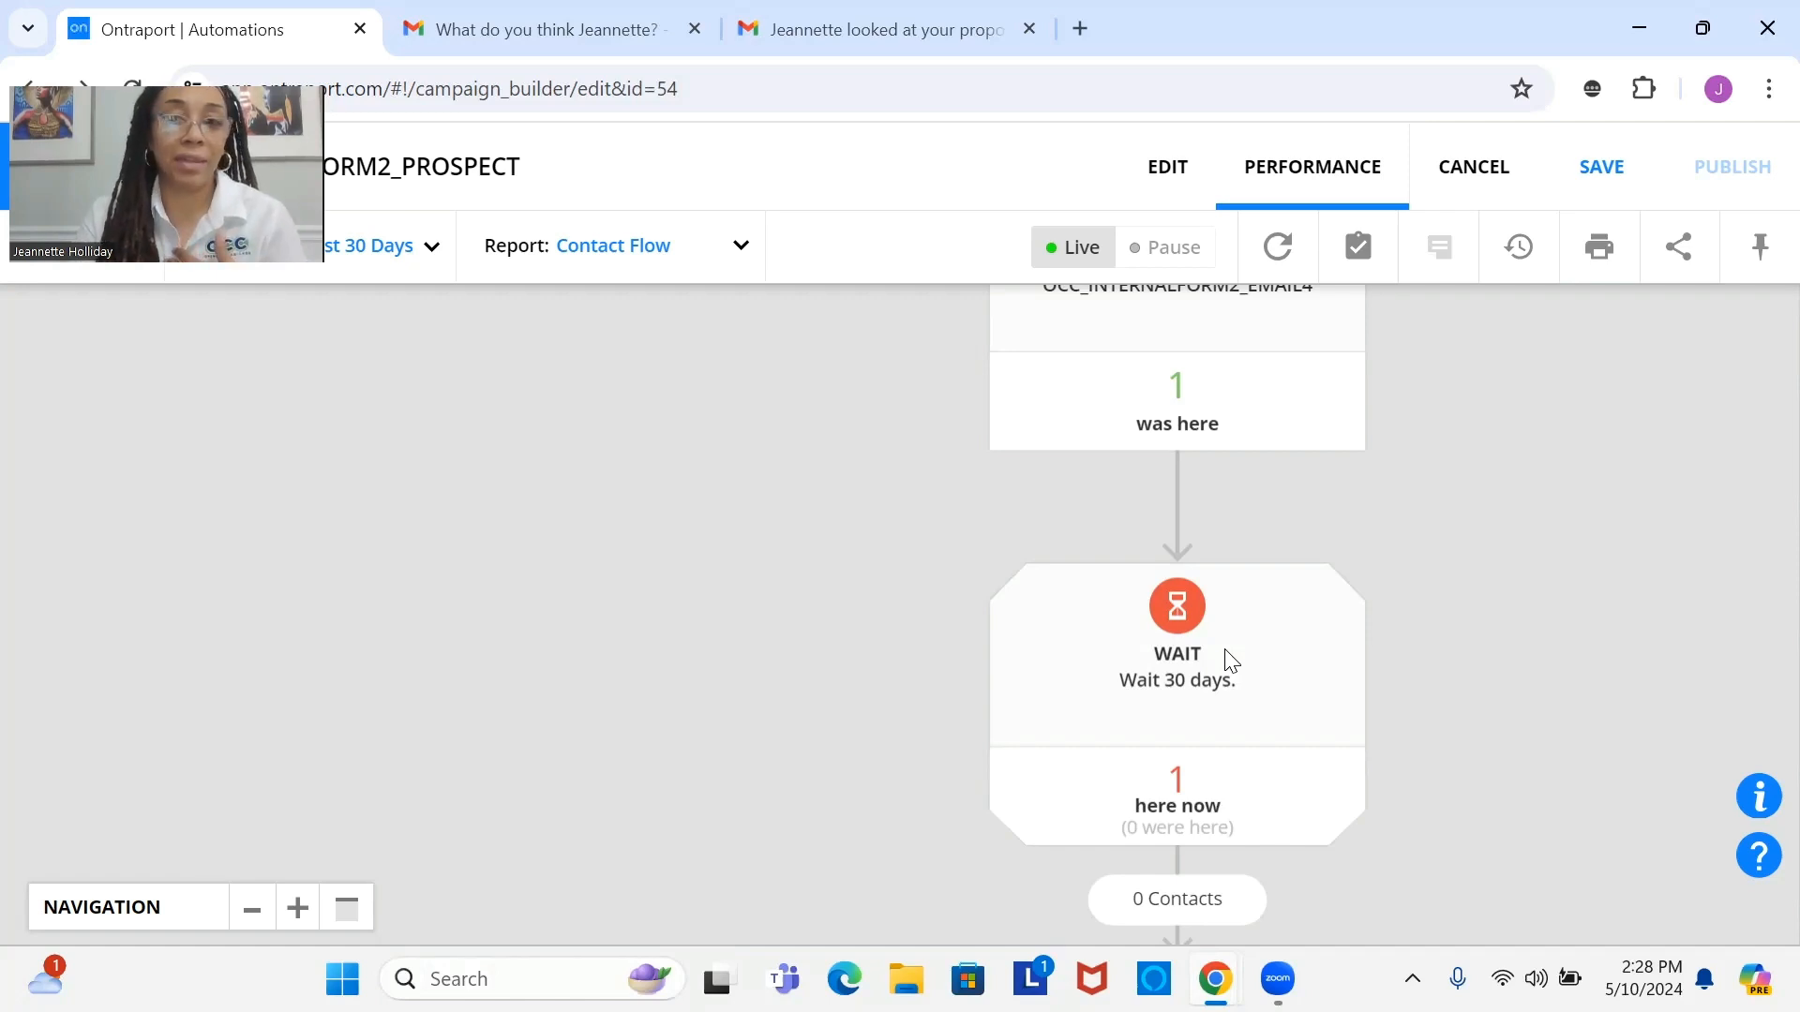
pyautogui.scroll(-3, 1275, 703)
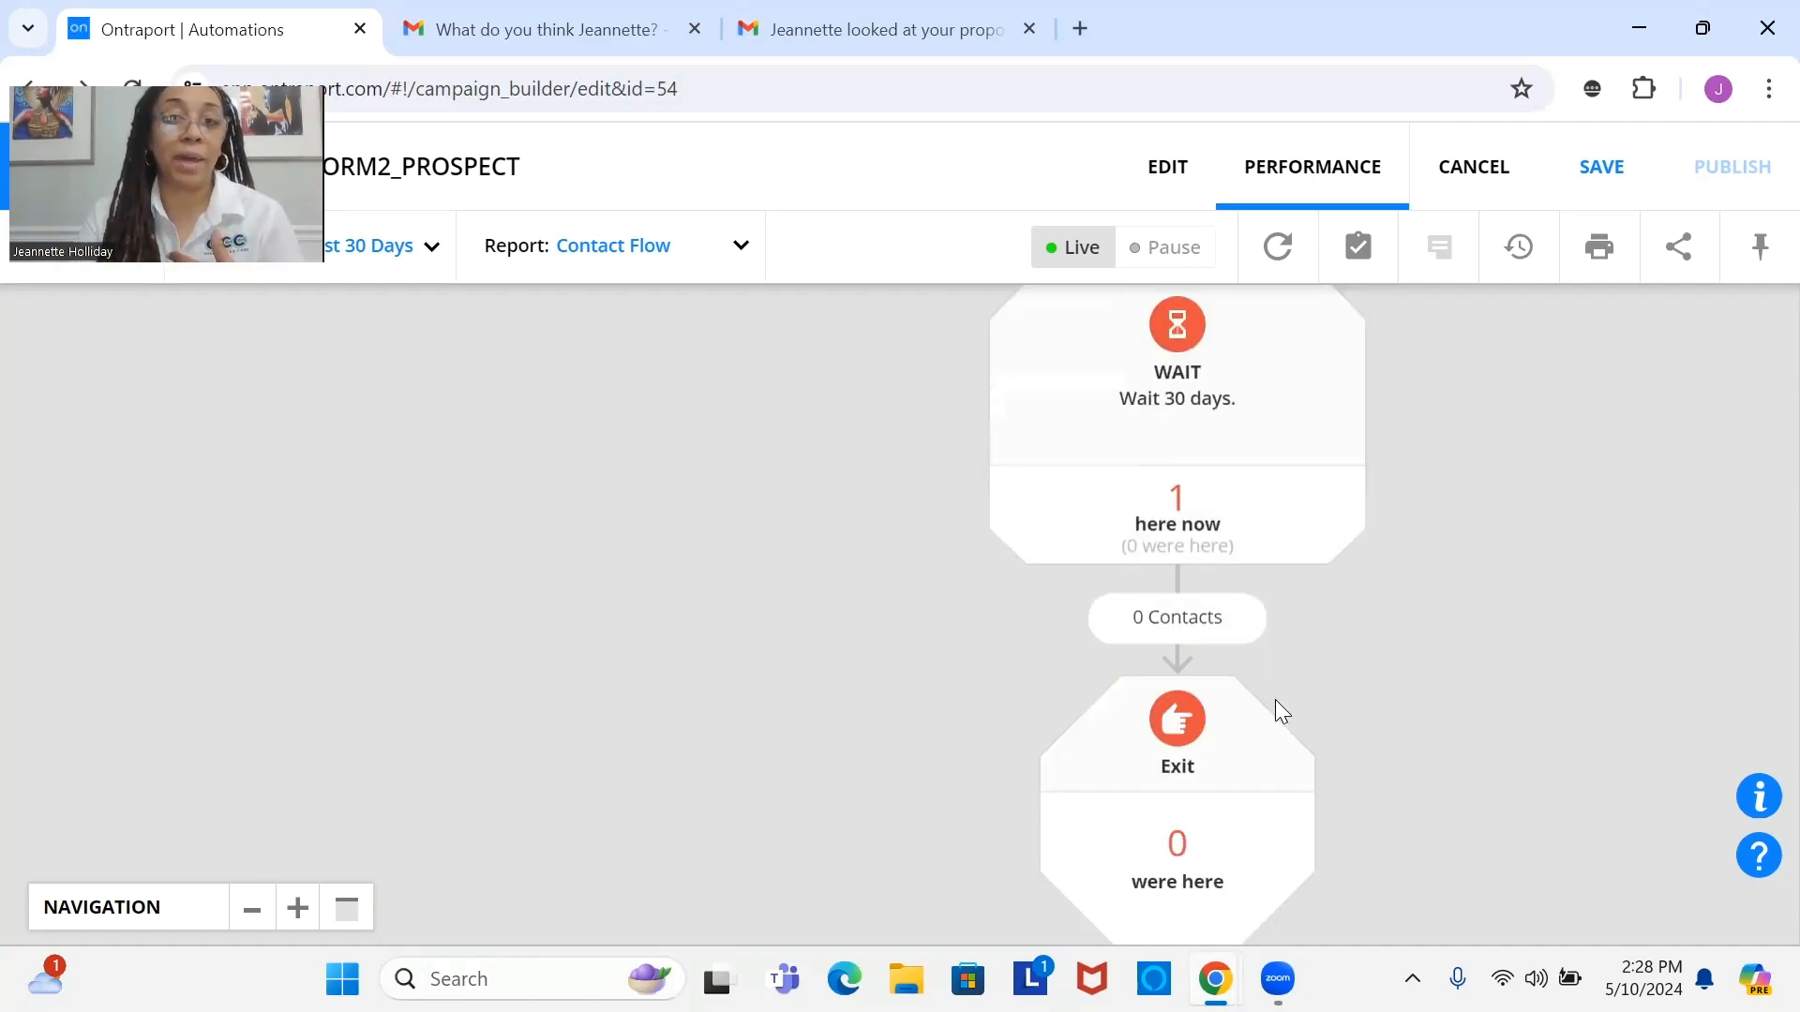
pyautogui.scroll(6, 1275, 703)
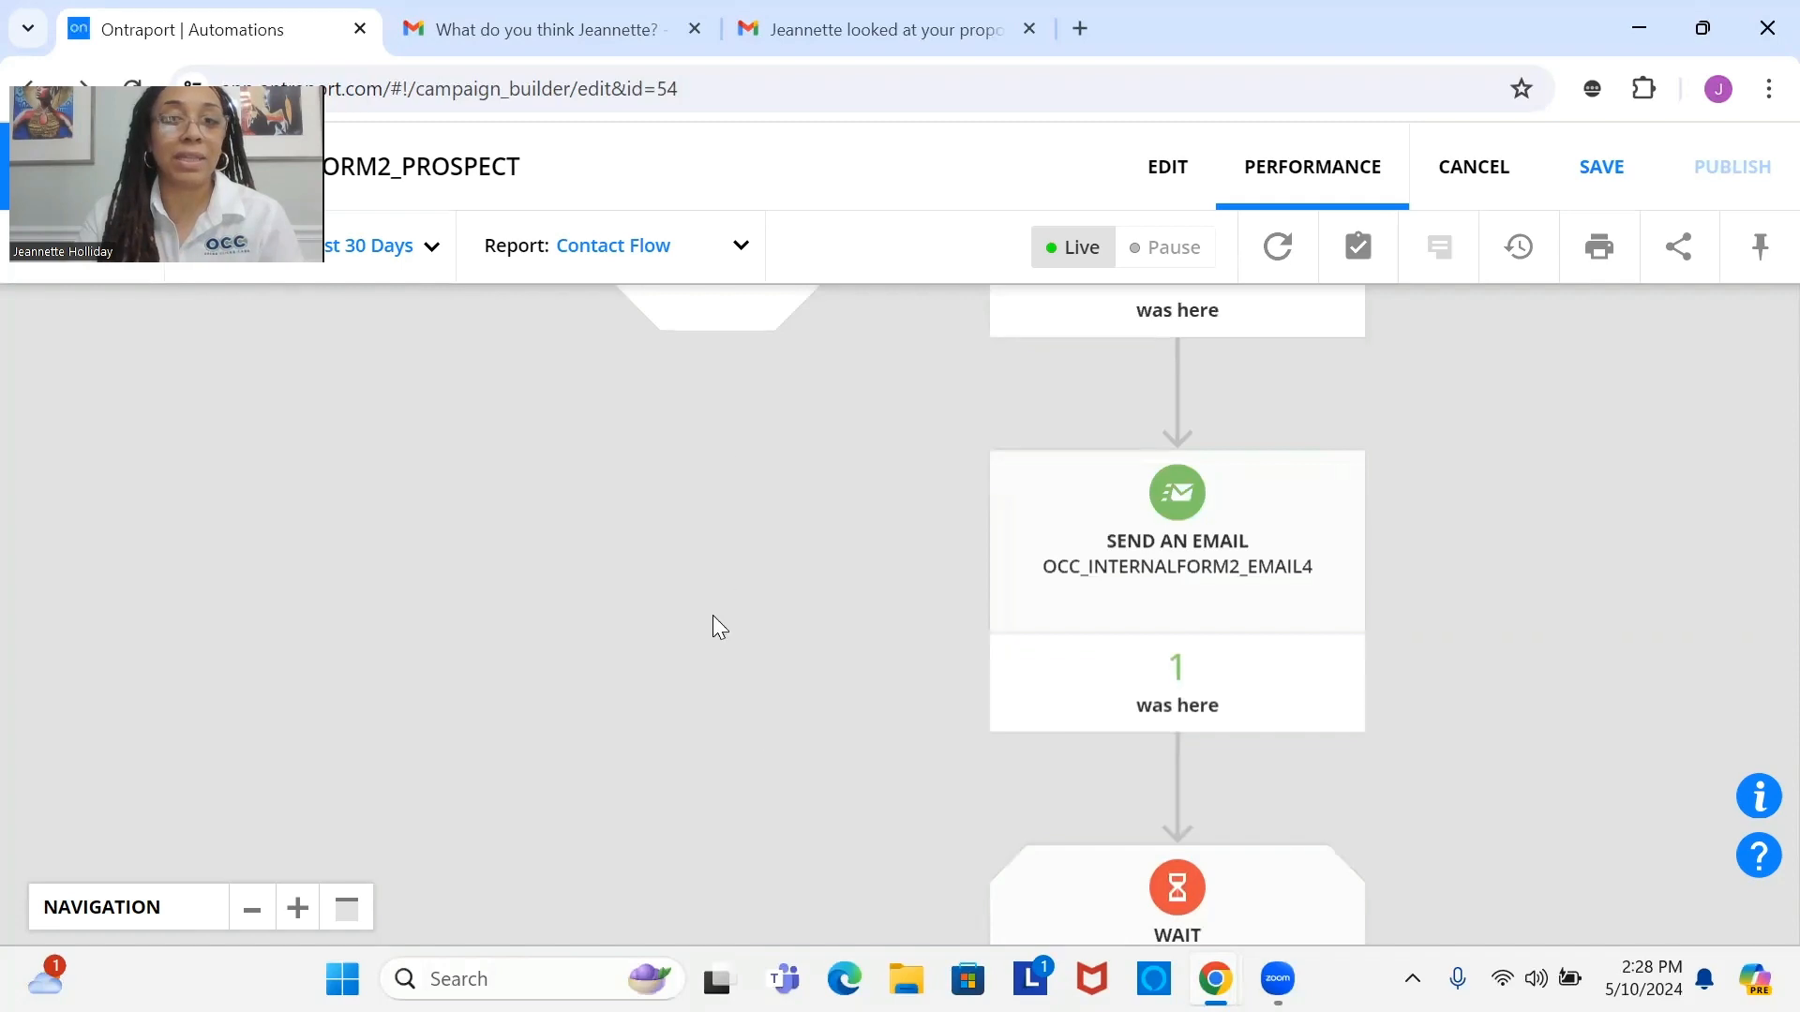